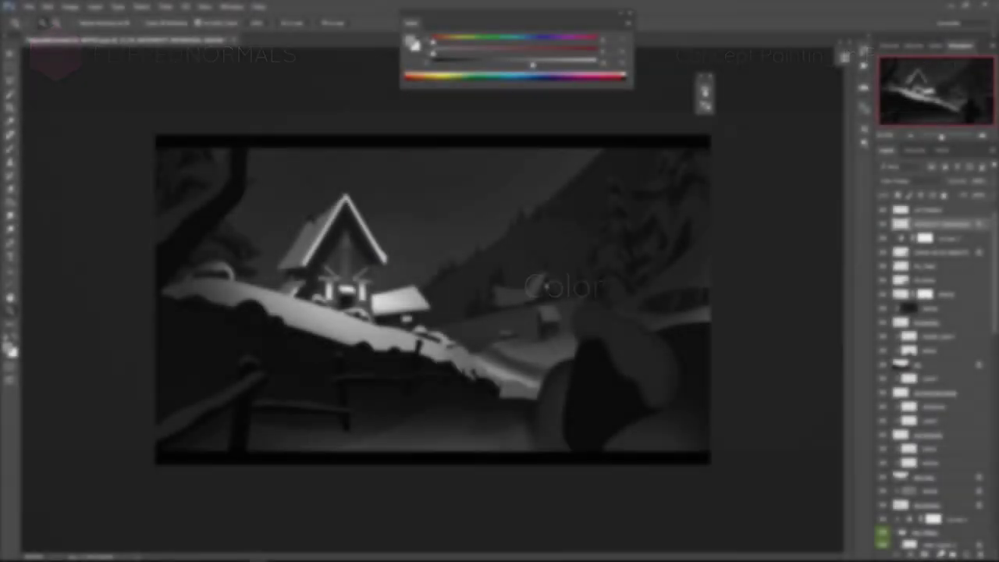
Add a Gradient Map adjustment layer below LETTERBOX with the blue-to-burgundy preset reversed, and set its blend mode to Soft Light
left_click(941, 555)
left_click(952, 535)
left_click(715, 94)
left_click(717, 189)
left_click(782, 127)
left_click(620, 112)
left_click(814, 53)
left_click(900, 178)
left_click(901, 290)
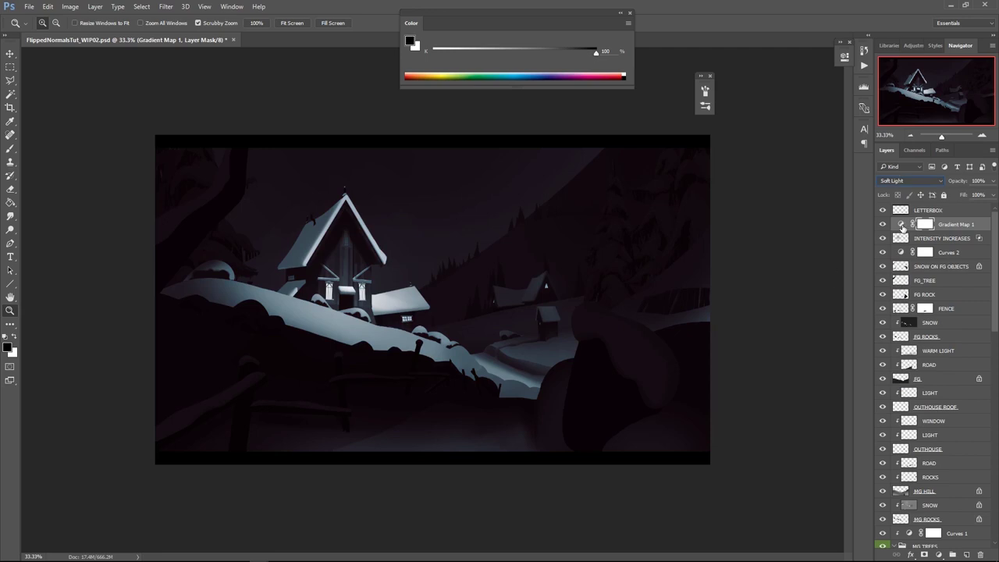
Edit the Gradient Map's gradient and set its end stop at location 100% to dark burgundy, #550324
double_click(903, 226)
left_click(728, 89)
double_click(792, 315)
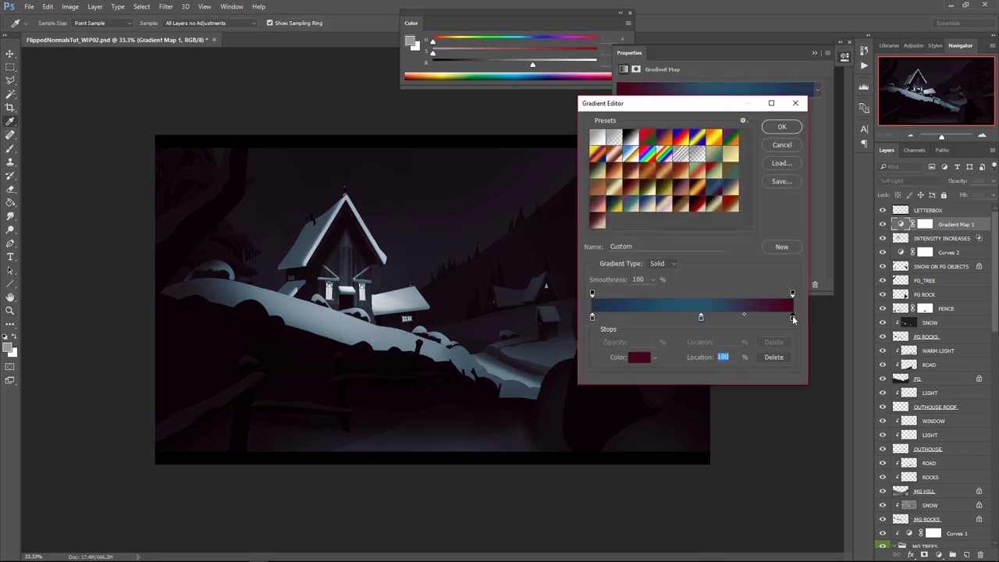
left_click_drag(519, 267, 520, 275)
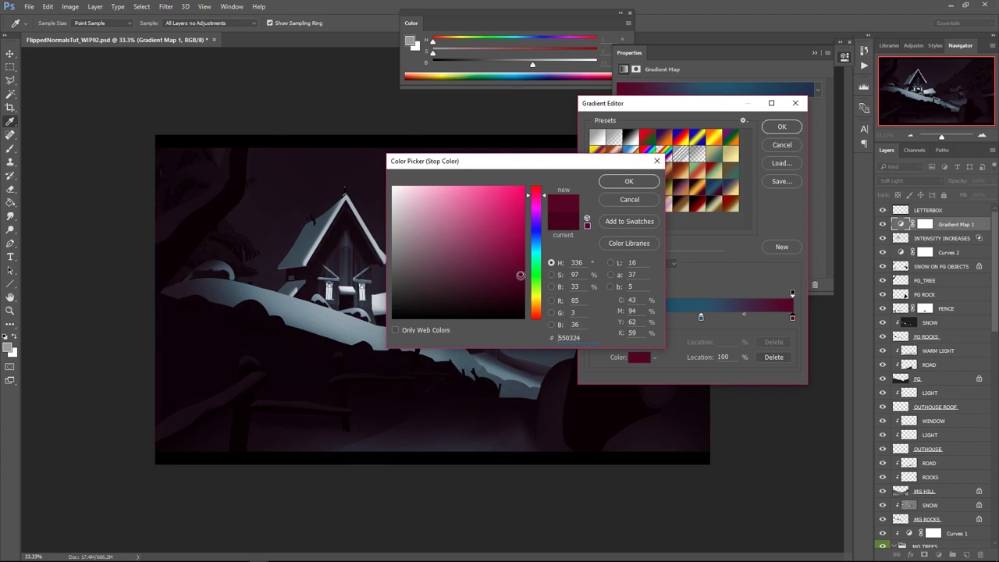
left_click(629, 182)
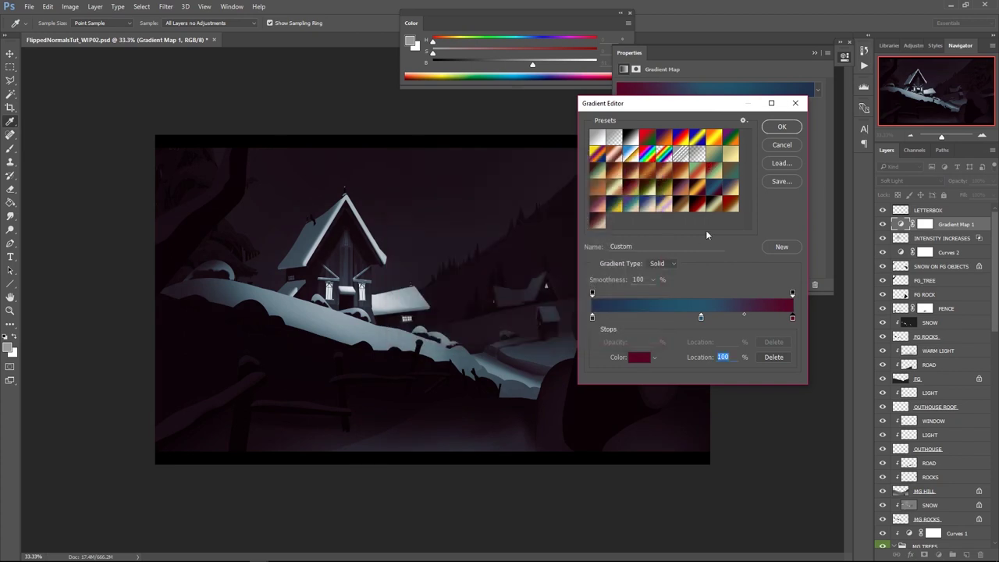
Change the gradient's first colour stop to bright cyan, #15c3e8, and apply the edited gradient
double_click(593, 317)
left_click(537, 248)
left_click_drag(467, 261, 502, 247)
left_click_drag(543, 165, 738, 315)
left_click_drag(697, 394, 707, 348)
left_click(812, 331)
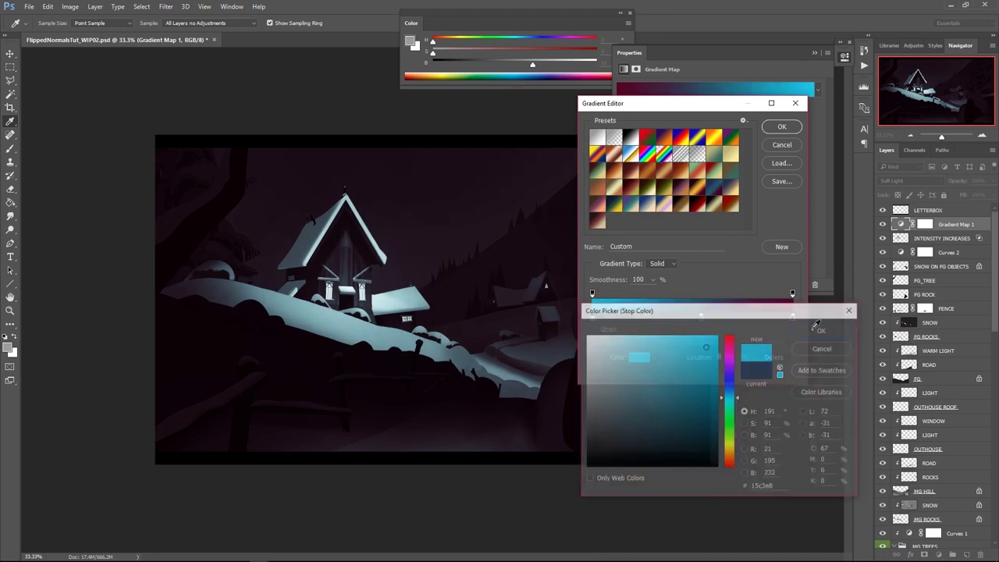
left_click(783, 125)
Create a new layer directly beneath FAR BG HILL and choose a muted green as the brush colour
left_click_drag(995, 275, 995, 556)
left_click(929, 539)
key("ctrl+shift+alt+n")
key("b")
left_click(815, 53)
left_click(484, 38)
left_click(484, 51)
Paint a large soft green aurora glow across the sky on the new layer, erasing part of it near the mountain slope
key("bracketright")
key("bracketright")
key("bracketright")
key("bracketright")
mouse_move(522, 256)
left_mouse_down()
mouse_move(544, 275)
mouse_move(557, 270)
mouse_move(615, 190)
mouse_move(469, 255)
mouse_move(431, 223)
left_mouse_up()
key("ctrl+z")
key("bracketright")
key("e")
key("bracketright")
left_click_drag(512, 195, 521, 202)
key("b")
left_click(500, 232, "alt")
mouse_move(450, 211)
left_mouse_down()
mouse_move(351, 210)
mouse_move(452, 201)
left_mouse_up()
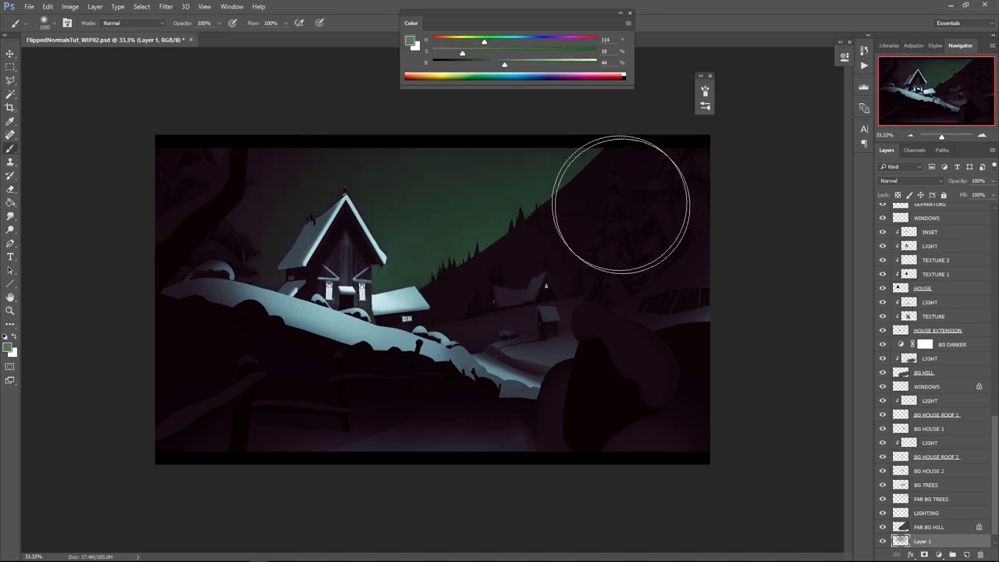
Shift the brush colour to a darker teal with hue 180 and blend it into the lower sky behind the house
left_click(514, 41)
key("bracketleft")
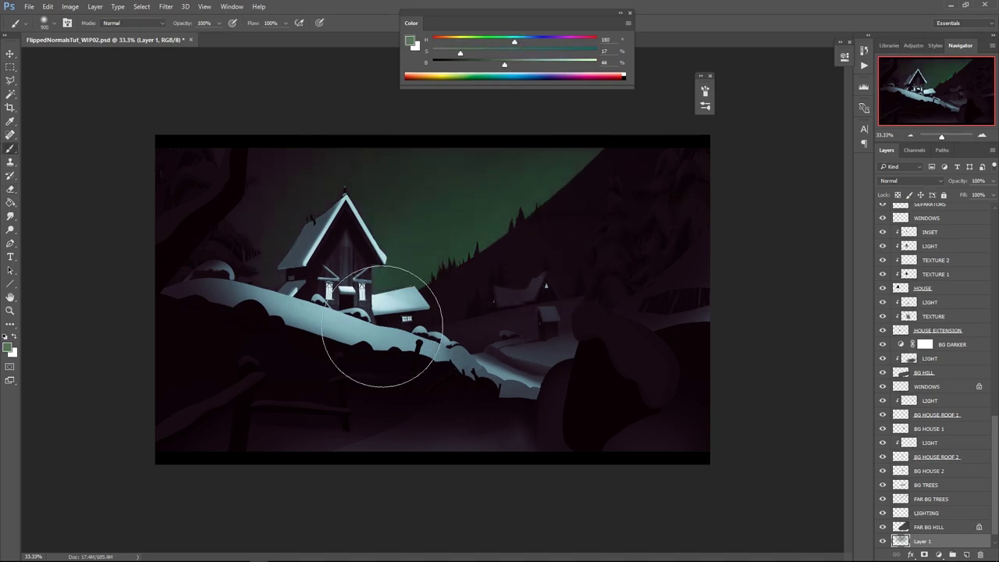
left_click(490, 65)
left_click_drag(466, 312, 317, 333)
left_click(499, 222, "alt")
left_click_drag(482, 257, 381, 220)
Paint a bluer tone over the upper-left sky with a larger brush, blending it into the green with sampled colours
left_click(527, 41)
left_click(497, 65)
key("bracketright")
left_click_drag(258, 175, 165, 188)
left_click(296, 220, "alt")
left_click_drag(289, 211, 263, 183)
left_click(271, 204, "alt")
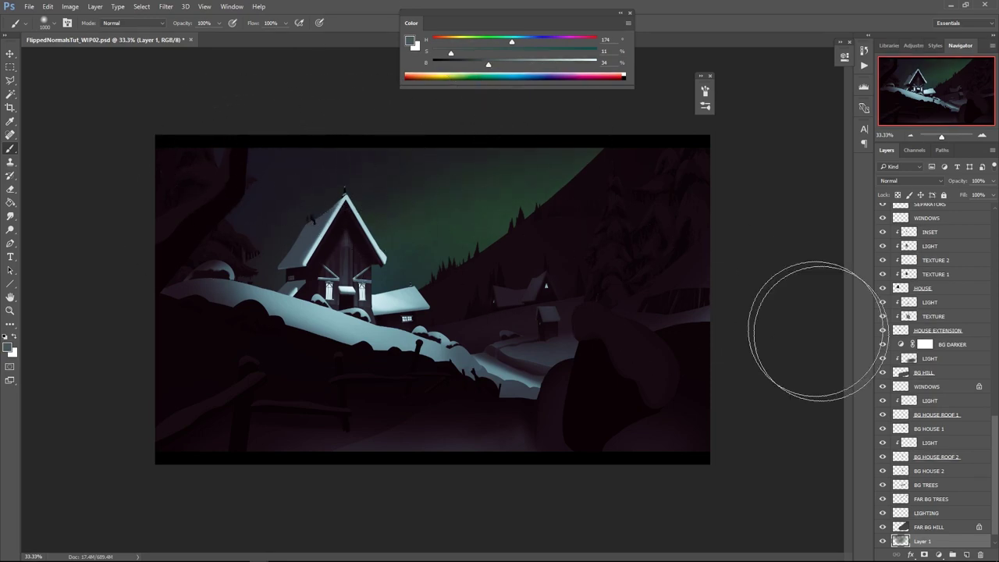
Colorize the house's TEXTURE 1 layer red with Hue/Saturation, using hue 9 and saturation 57
scroll(962, 344, "up", 5)
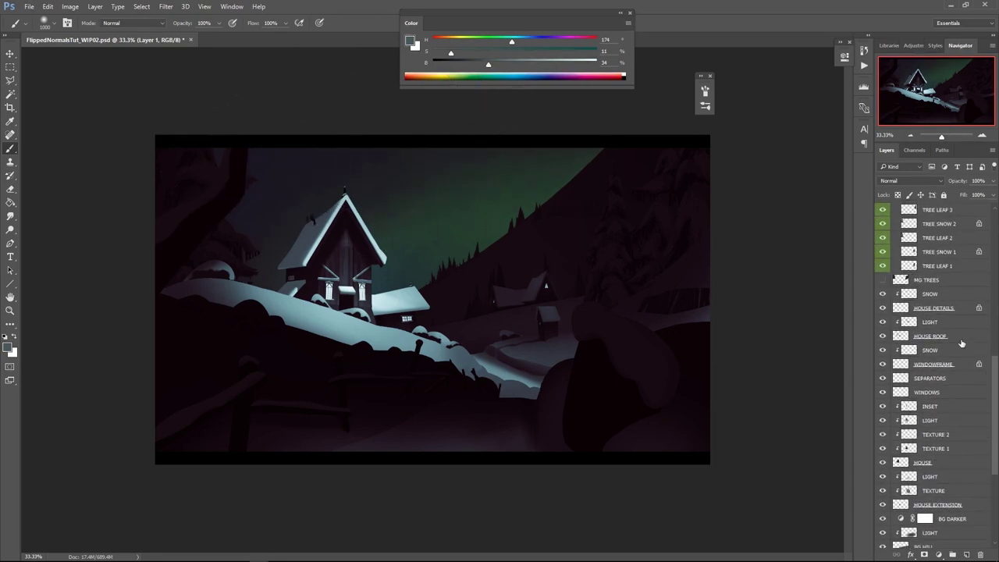
left_click(962, 342)
left_click(958, 462)
left_click(949, 450)
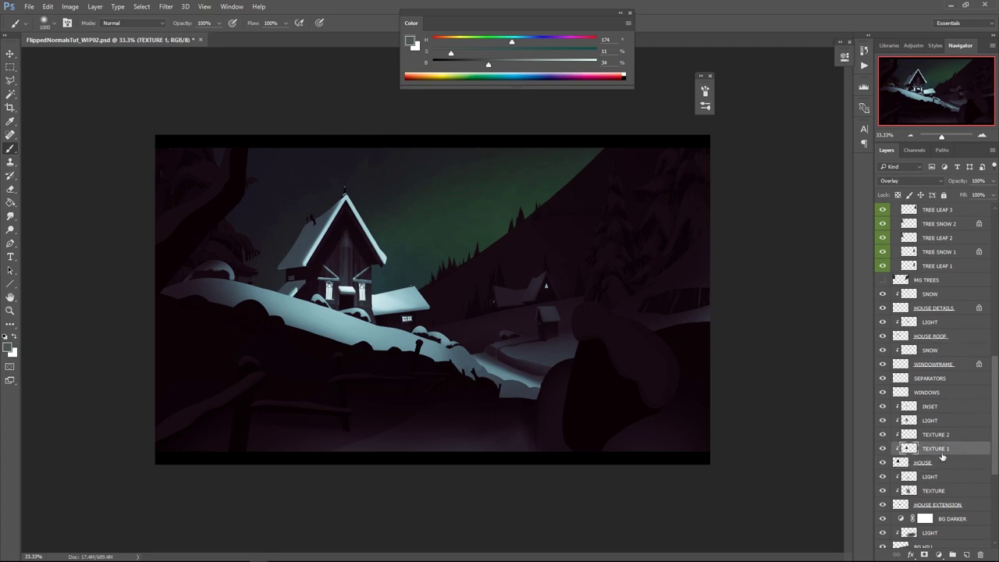
key("ctrl+u")
left_click(888, 382)
left_click_drag(785, 329, 739, 332)
left_click(901, 281)
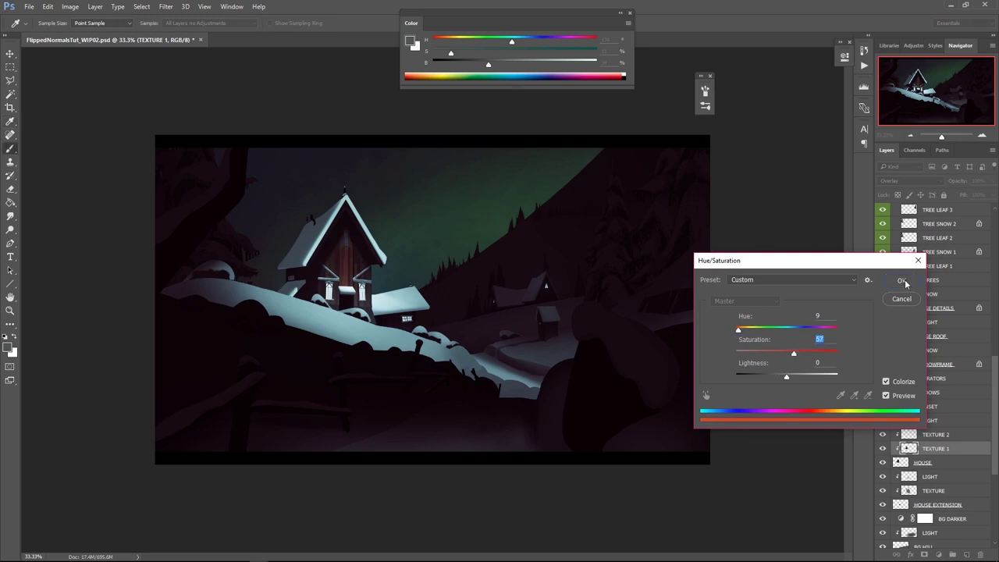
Lasso the area around the house front on the HOUSE DETAILS layer
left_click(933, 307)
key("l")
left_click_drag(373, 311, 378, 226)
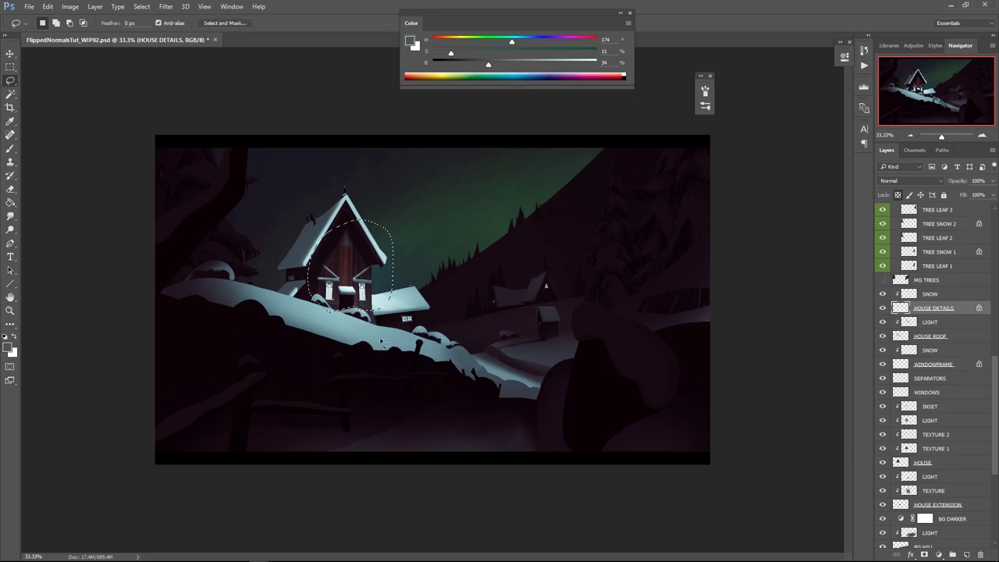
Colorize the selected house details with hue 17, saturation 11 and lightness -11, and clear the selection
key("ctrl+u")
left_click(887, 383)
left_click(742, 332)
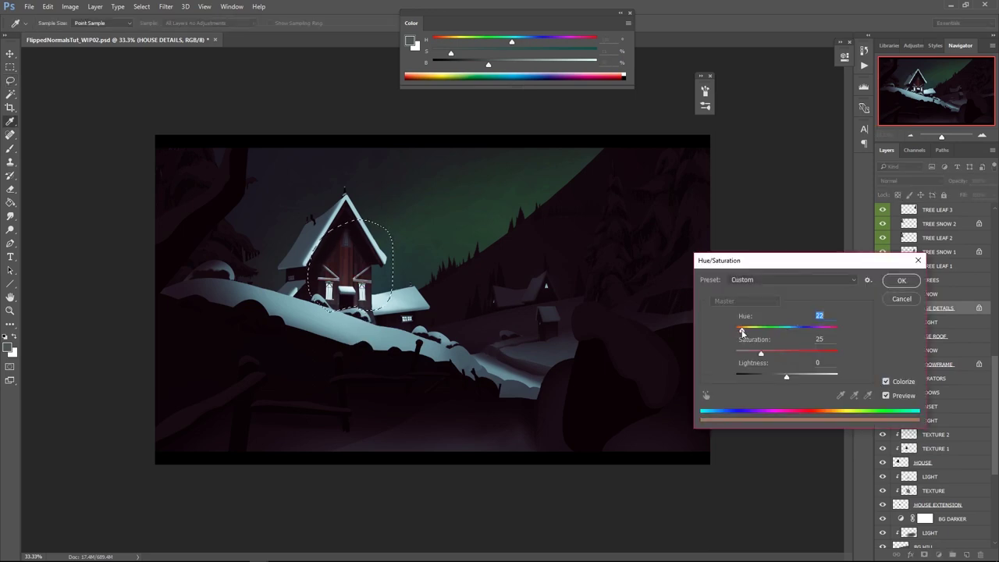
left_click(752, 353)
left_click_drag(741, 331, 741, 352)
left_click(776, 377)
left_click(815, 330)
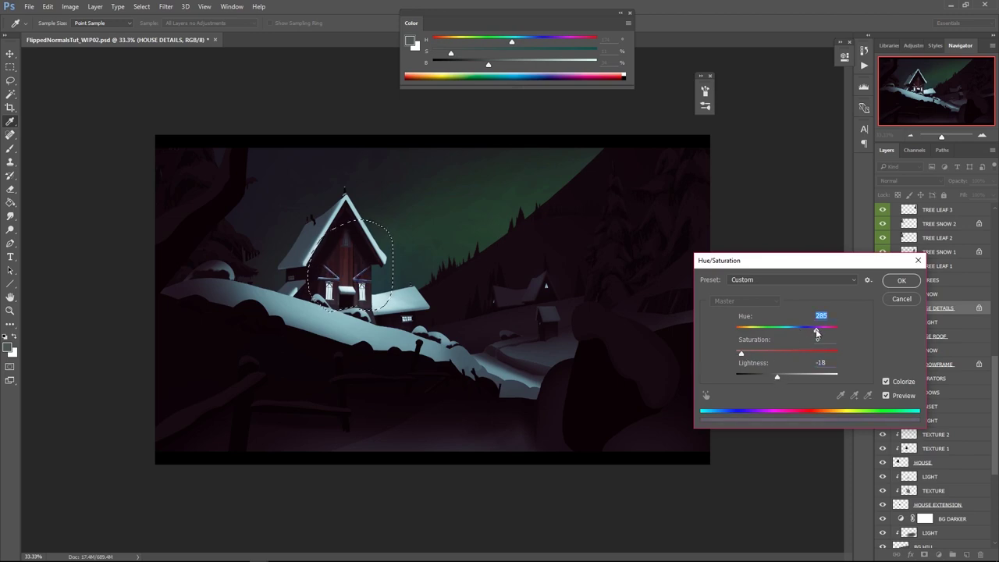
left_click(752, 352)
left_click_drag(814, 330, 823, 330)
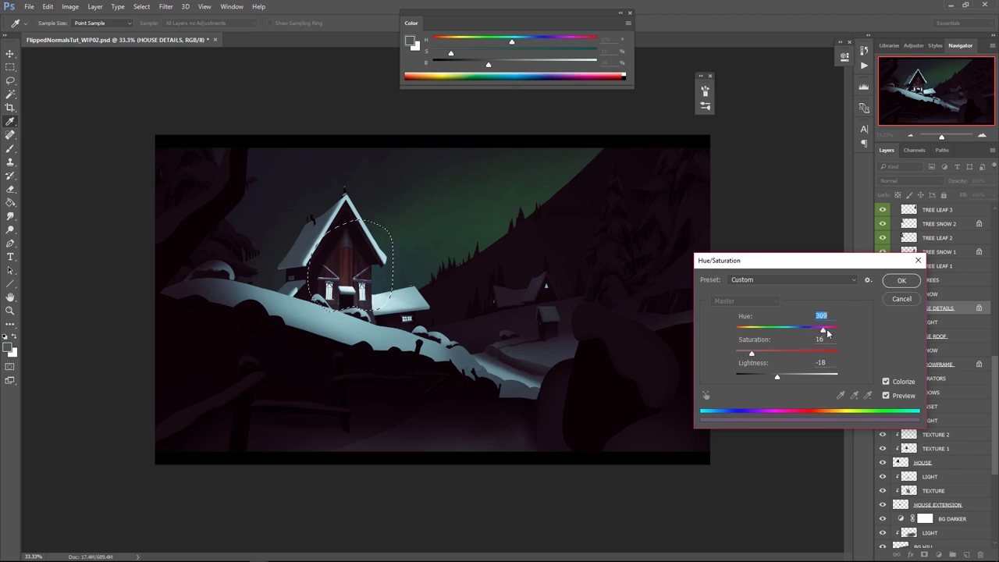
left_click(780, 377)
left_click(745, 353)
left_click(748, 354)
left_click(741, 330)
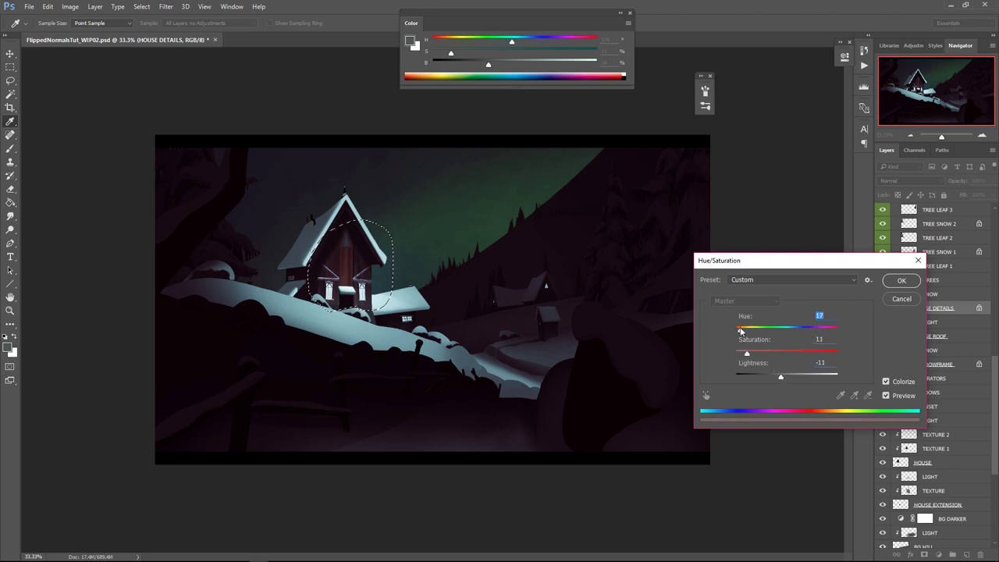
left_click(898, 282)
left_click(709, 383)
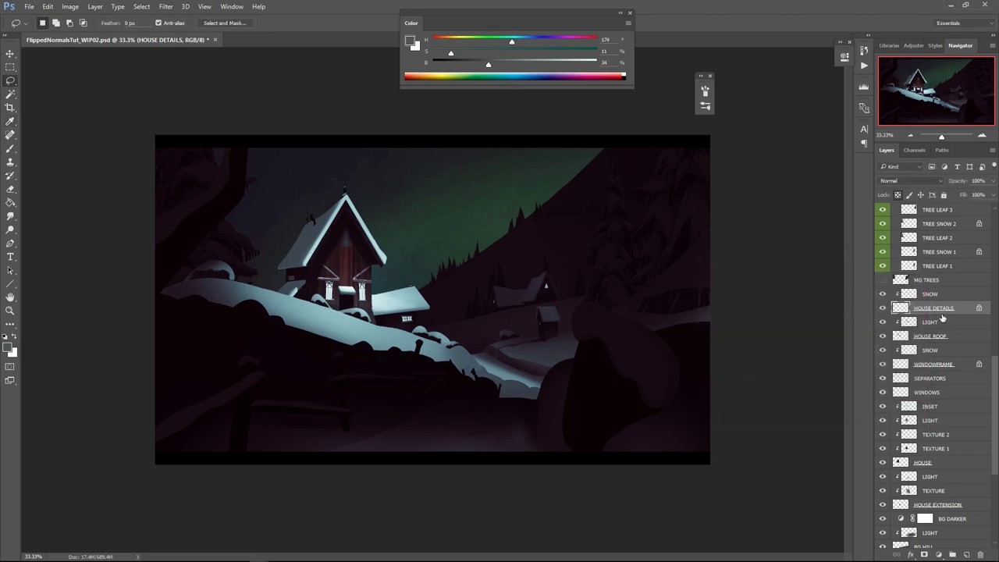
Colorize the WINDOWFRAME layer a muted reddish brown with reduced saturation and lightness +9
left_click(941, 364)
key("ctrl+u")
left_click(886, 382)
left_click(743, 330)
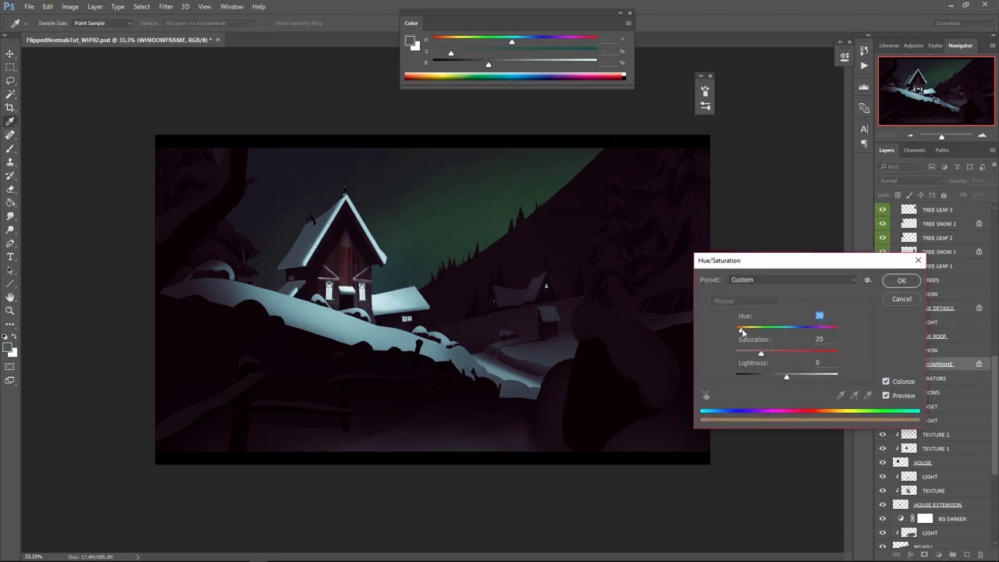
left_click(790, 375)
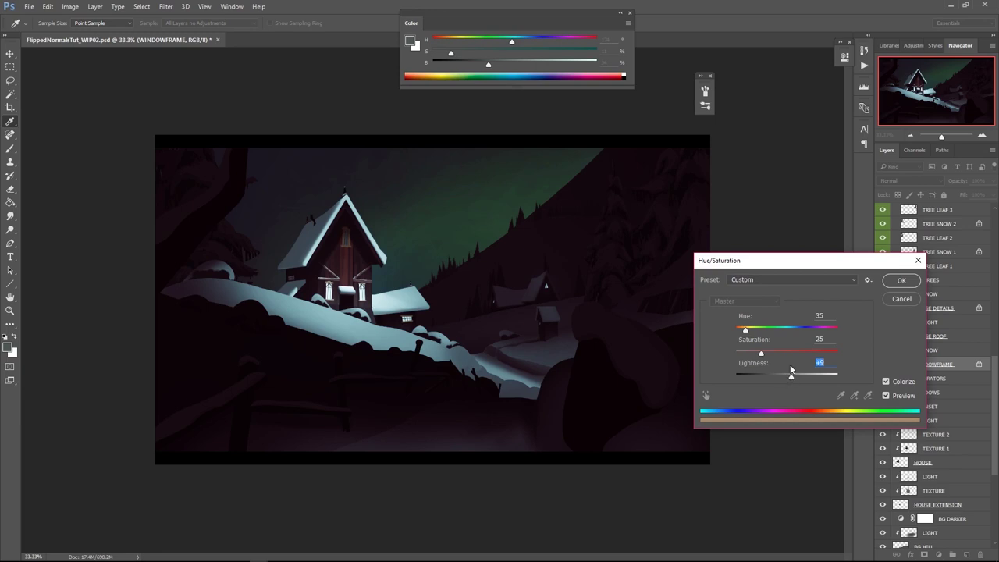
left_click(750, 352)
left_click_drag(744, 335, 739, 331)
left_click(755, 355)
left_click(894, 282)
Colorize the HOUSE ROOF layer with a cool blue hue using Hue/Saturation
left_click(946, 336)
key("ctrl+u")
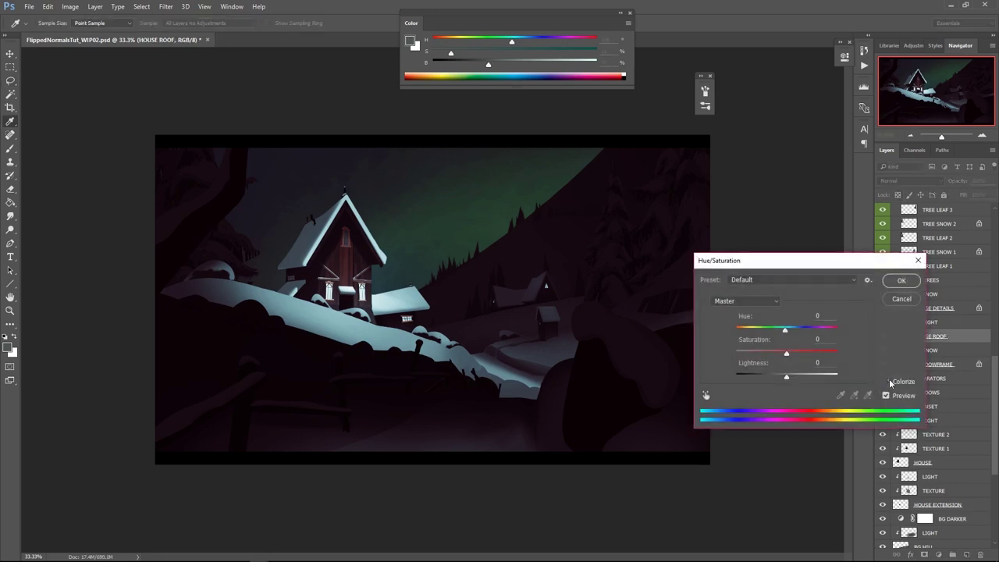
left_click(889, 382)
mouse_move(785, 332)
left_mouse_down()
mouse_move(744, 356)
mouse_move(793, 332)
left_mouse_up()
left_click(906, 281)
Colorize the LIGHT layer clipped to the house roof, keeping the default colorize settings
left_click(931, 323)
key("ctrl+u")
left_click(886, 382)
left_click(897, 282)
Colorize the SNOW layer above HOUSE DETAILS blue, using hue 189 and saturation 25
left_click(941, 296)
key("ctrl+u")
left_click(891, 382)
left_click(789, 329)
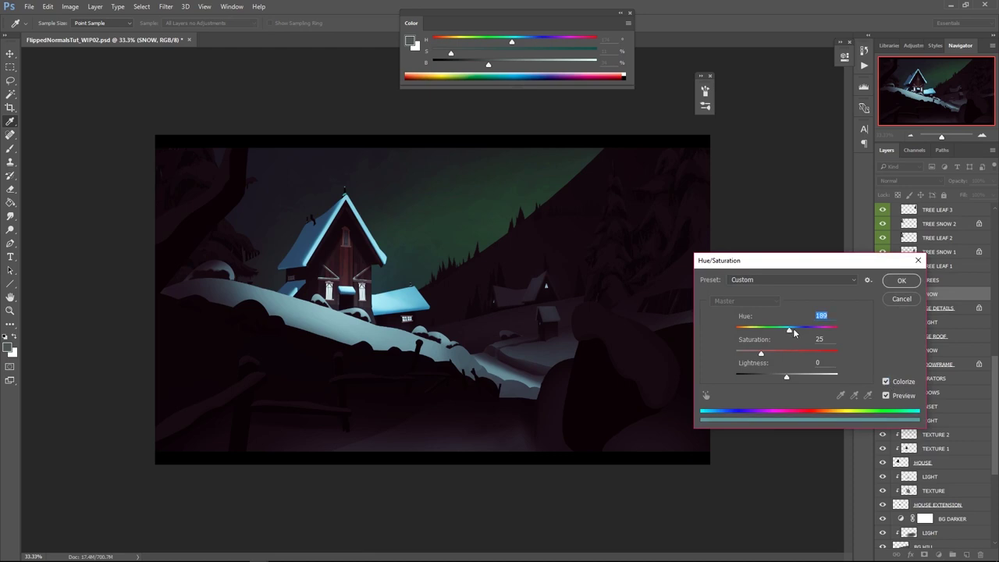
left_click(901, 280)
Tone down the house snow by setting its saturation to -18 and lightness to -20
key("ctrl+u")
left_click(776, 376)
left_click(779, 355)
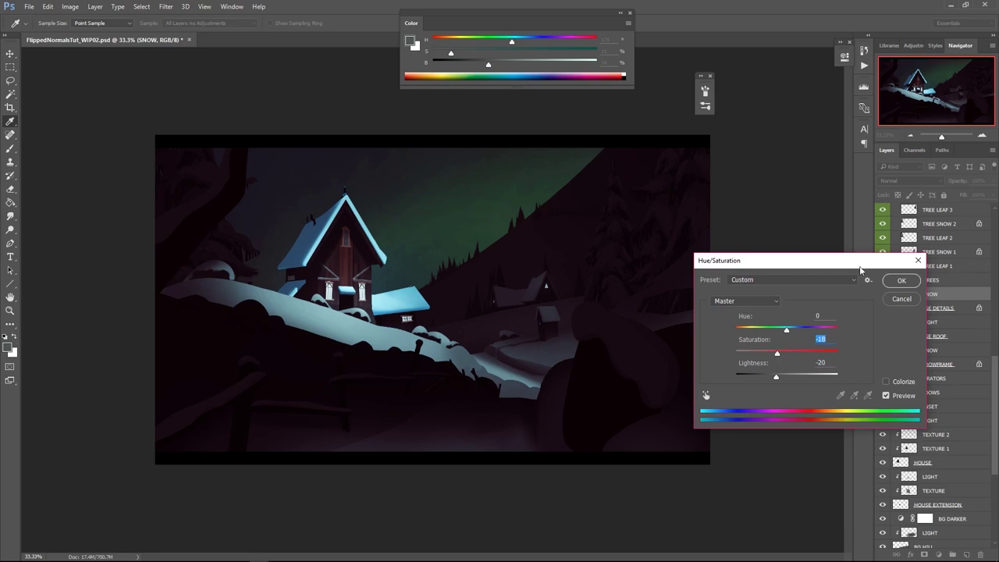
left_click(900, 282)
Colorize the WINDOWS layer yellow with hue 57, saturation 25 and lightness -16
left_click(940, 392)
key("ctrl+u")
left_click(886, 381)
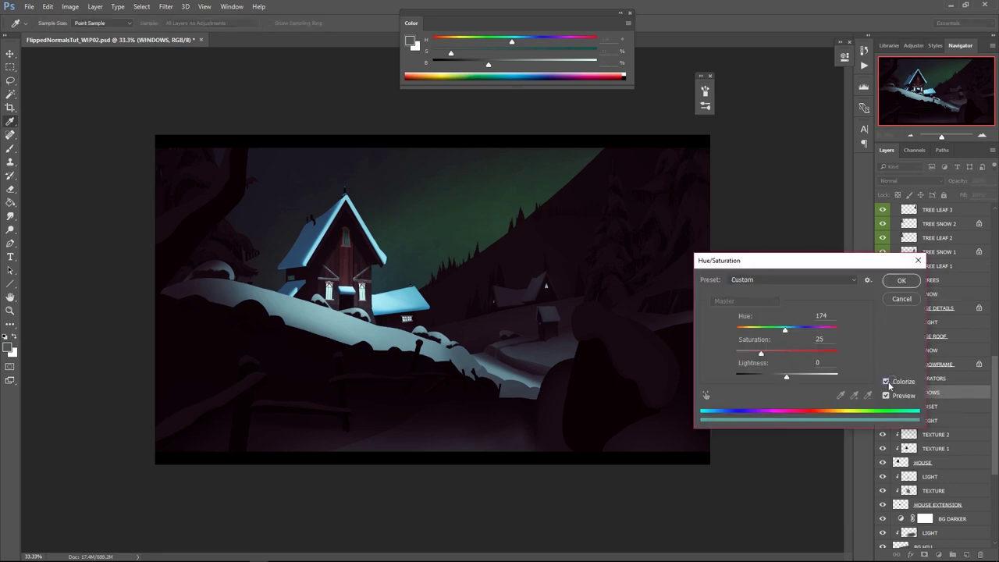
left_click(778, 378)
left_click(753, 330)
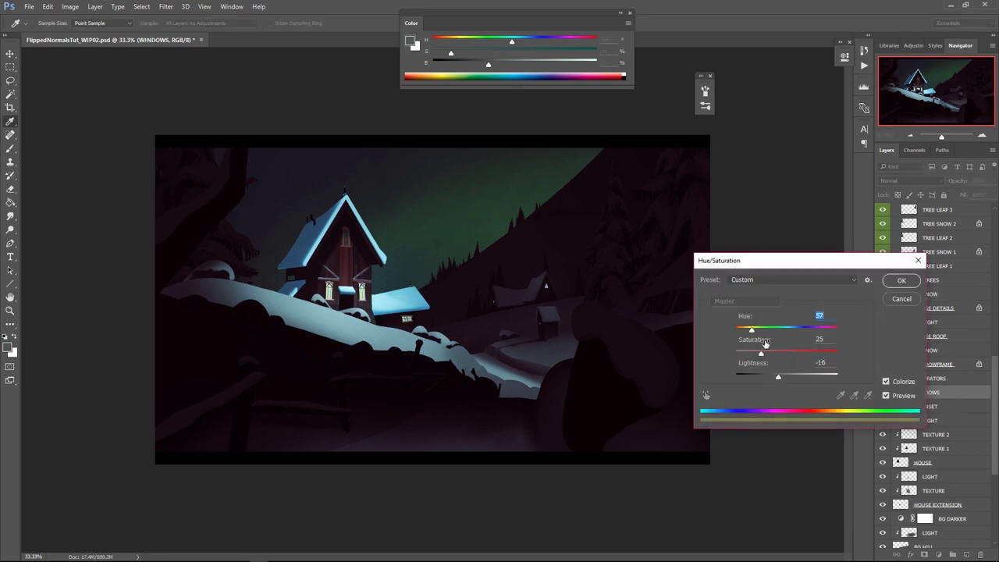
left_click(885, 284)
Lasso the upper gable window, shift its hue away from yellow, reduce its saturation, slightly raise its lightness, and deselect
left_click_drag(361, 246, 352, 257)
key("ctrl+u")
left_click_drag(787, 331, 735, 331)
left_click_drag(786, 355, 750, 354)
left_click(749, 353)
left_click(788, 375)
left_click(793, 376)
left_click(887, 284)
key("ctrl+d")
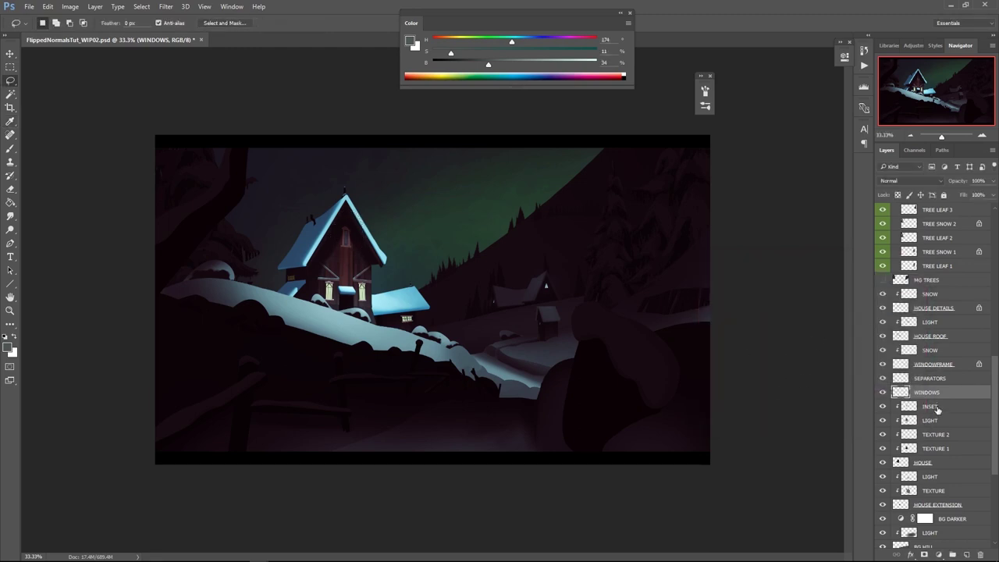
Colorize the TEXTURE layer above HOUSE EXTENSION with hue 9, saturation 25 and lightness +39
left_click(947, 507)
left_click(947, 492)
key("ctrl+u")
left_click(886, 381)
left_click(739, 331)
left_click_drag(788, 378, 804, 378)
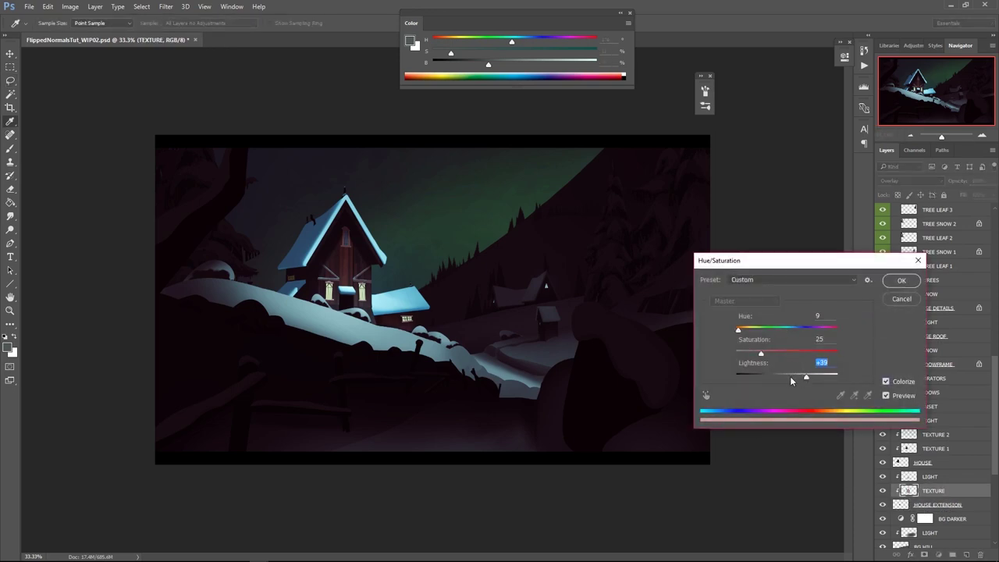
key("Return")
Increase the extension texture's contrast with Levels, setting the white input to 209 and raising the black input
key("ctrl+l")
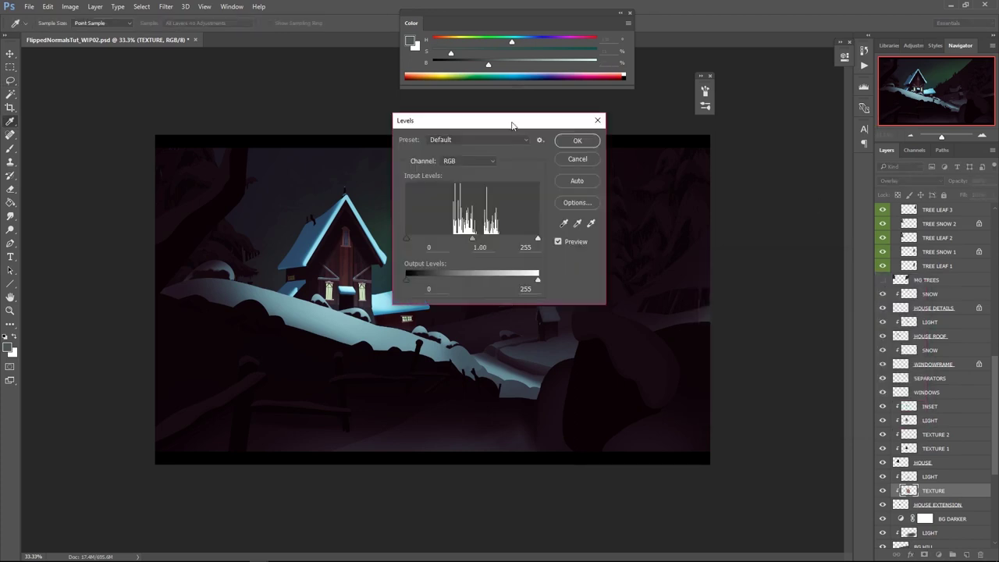
left_click_drag(512, 125, 608, 85)
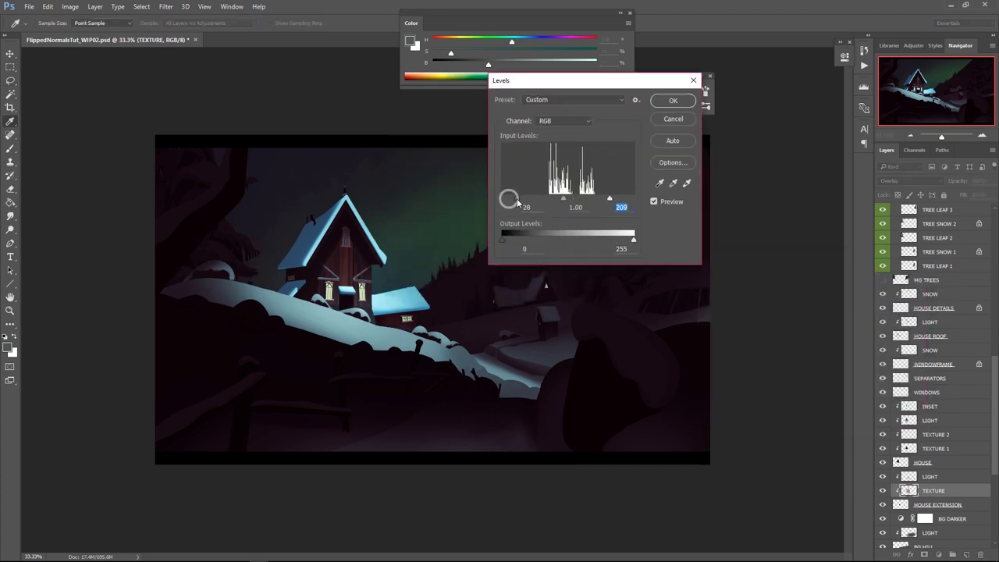
left_click_drag(532, 201, 539, 200)
key("Return")
Fine-tune the tones of the extension's TEXTURE layer with a Curves adjustment
key("ctrl+m")
left_click_drag(717, 186, 718, 188)
left_click(714, 185)
left_click(718, 189)
key("Return")
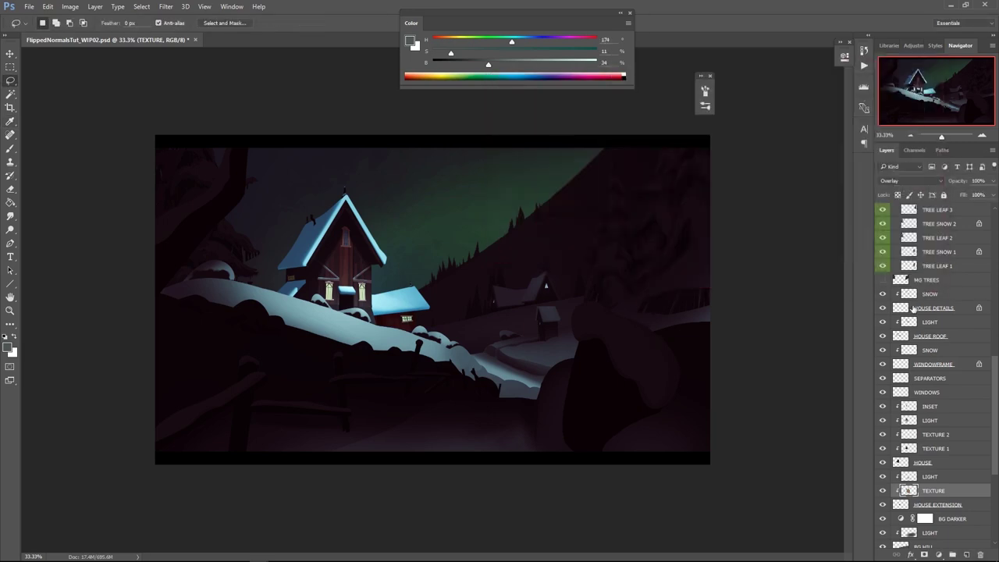
Collapse the MG TREES group and colorize the MG HILL layer blue with lowered saturation
left_click(930, 477)
key("b")
left_click(951, 281)
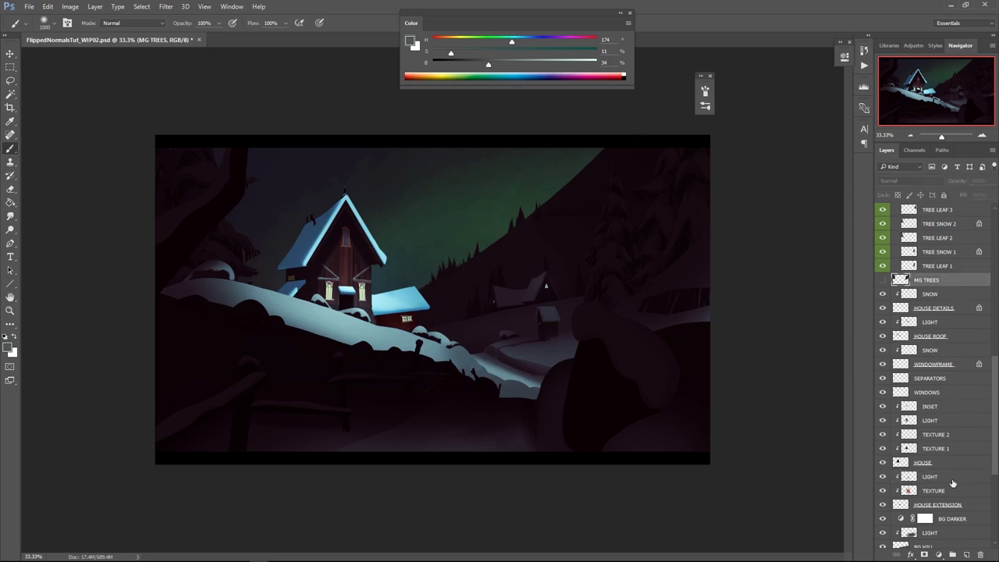
left_click_drag(995, 396, 993, 326)
left_click(894, 309)
left_click(935, 257)
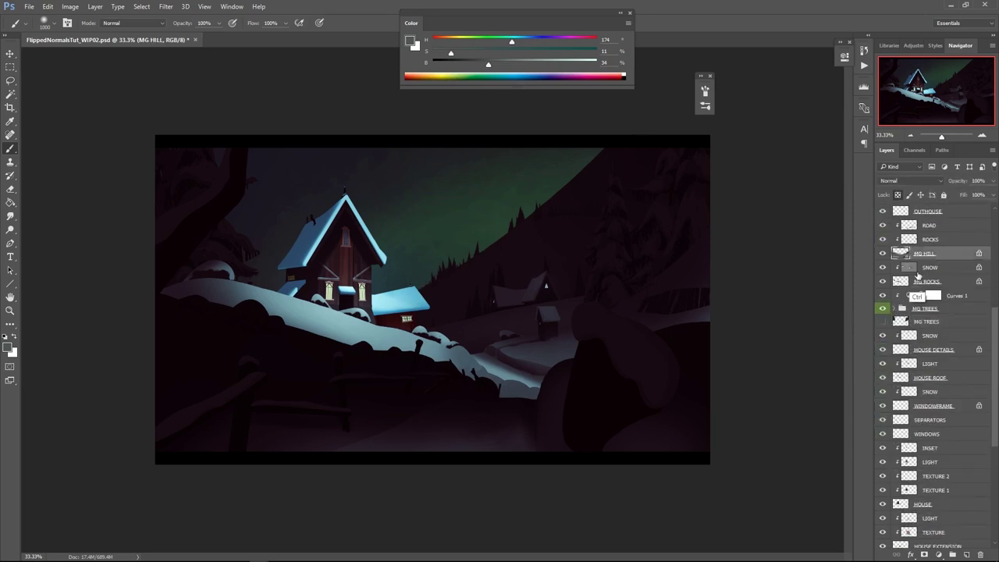
key("ctrl+u")
left_click(886, 382)
left_click_drag(804, 335, 753, 355)
left_click(902, 281)
Colorize the SNOW layer above MG ROCKS blue, using hue 193 and saturation 17
left_click(941, 281)
left_click(933, 254)
left_click(929, 267)
key("ctrl+u")
left_click(886, 381)
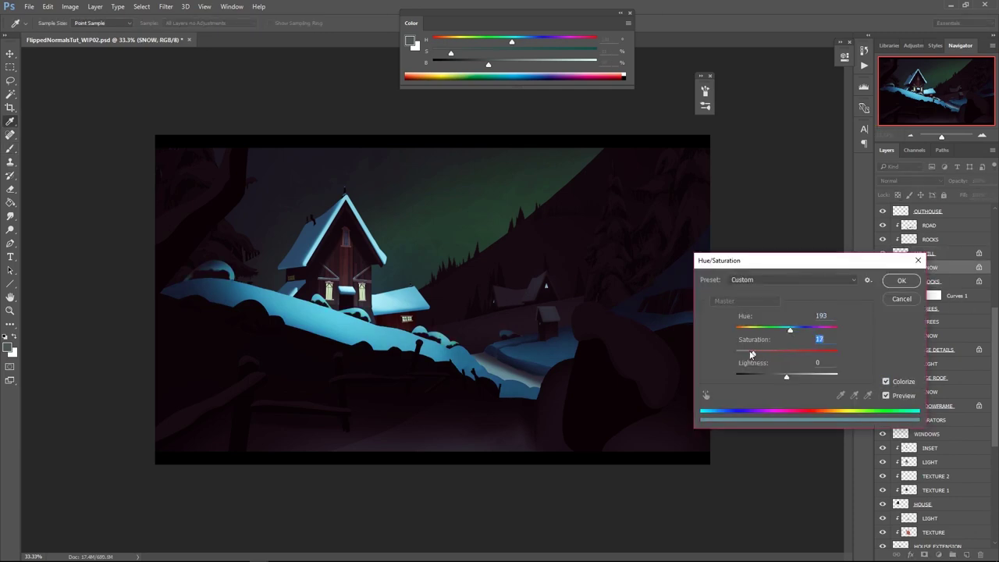
left_click(900, 281)
Lower the MG HILL layer's saturation to -29 with Hue/Saturation
left_click(942, 255)
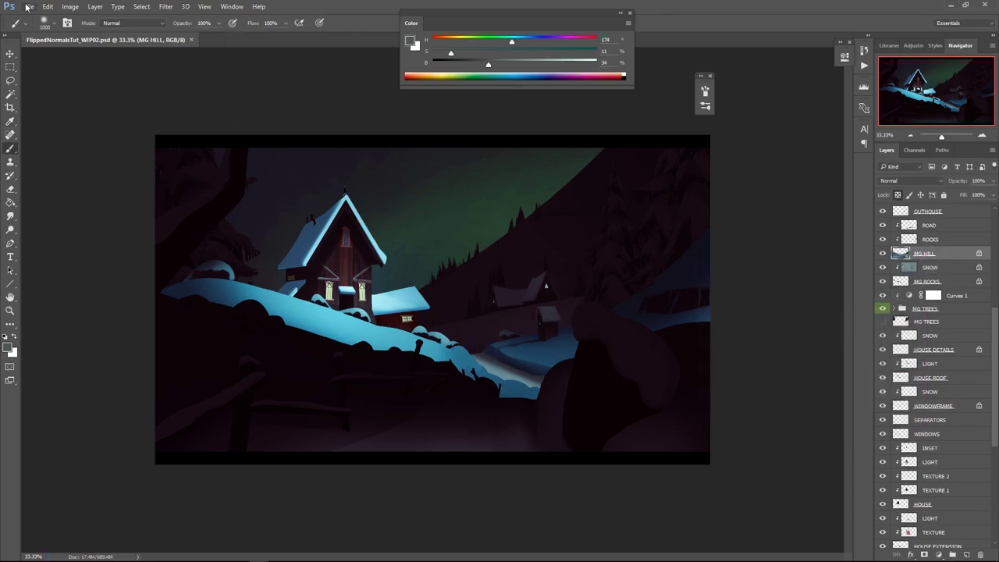
key("ctrl+u")
left_click_drag(782, 355, 773, 356)
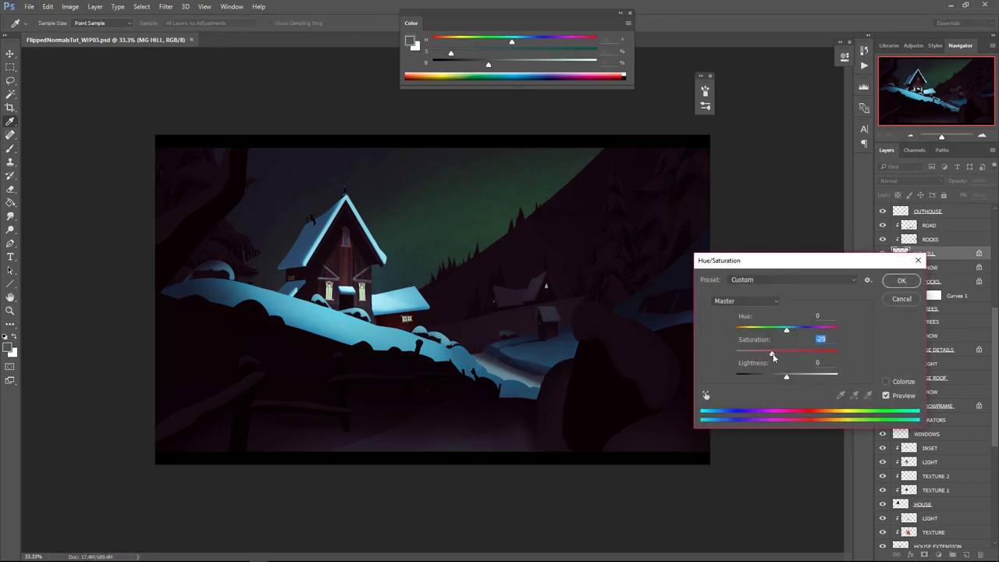
left_click(898, 281)
Colorize the ROAD layer above MG HILL blue with lowered saturation
left_click_drag(996, 321, 996, 358)
left_click(930, 257)
left_click(930, 241)
left_click(928, 230)
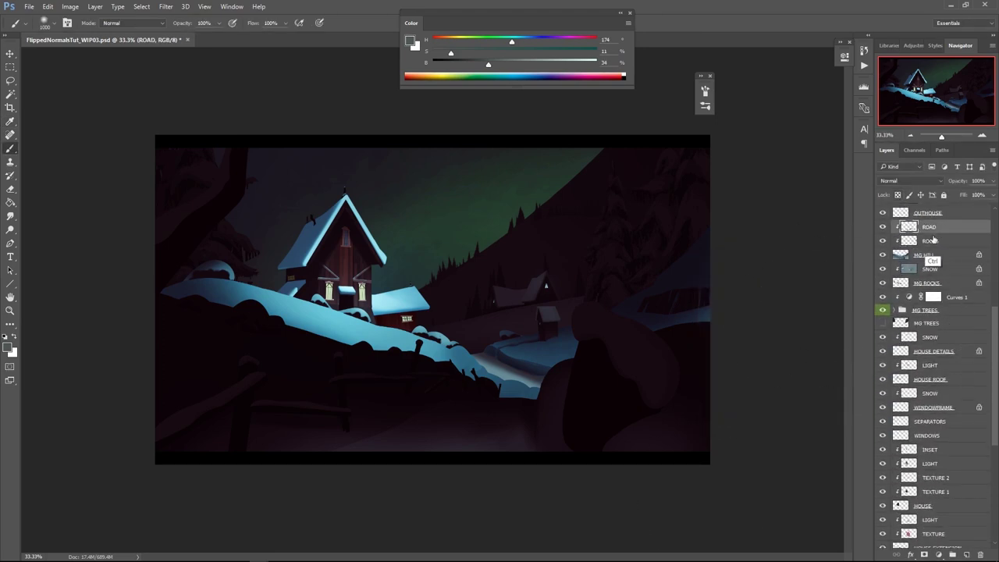
key("ctrl+u")
left_click(886, 381)
left_click_drag(786, 331, 792, 332)
left_click(755, 356)
left_click(900, 281)
Colorize the MG ROCKS layer with a warm reddish hue and lowered saturation
left_click(932, 242)
left_click(927, 284)
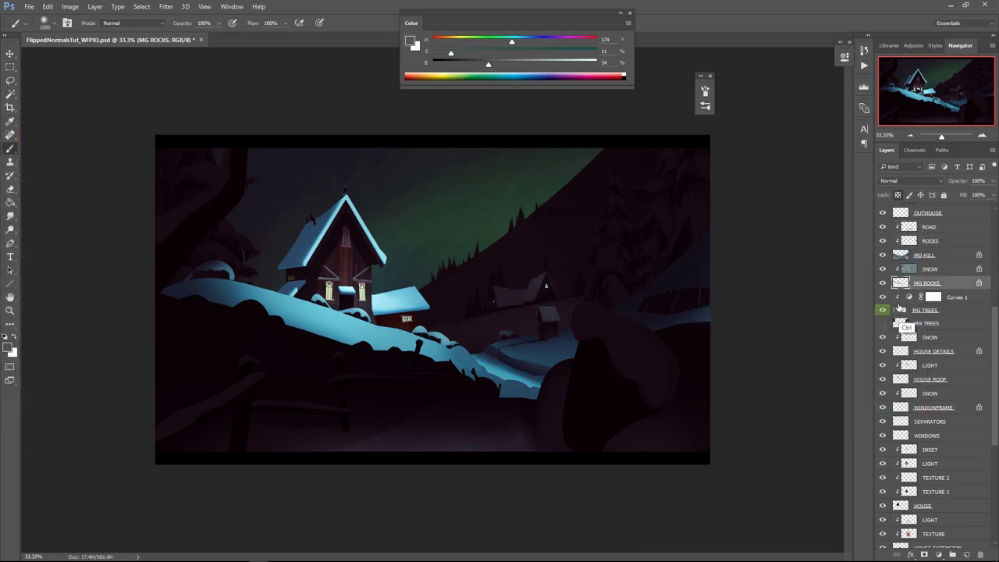
key("ctrl+u")
left_click(886, 382)
left_click_drag(787, 377, 752, 353)
left_click(740, 330)
left_click(901, 281)
Sample a rock colour, set it to hue 13, saturation 26 and brightness 12, and paint over the rock below the snowy hill with a smaller brush
left_click(211, 306, "alt")
left_click_drag(476, 65, 432, 66)
left_click(452, 65)
key("bracketleft")
key("bracketleft")
key("bracketleft")
key("bracketleft")
key("bracketleft")
left_click_drag(185, 309, 203, 288)
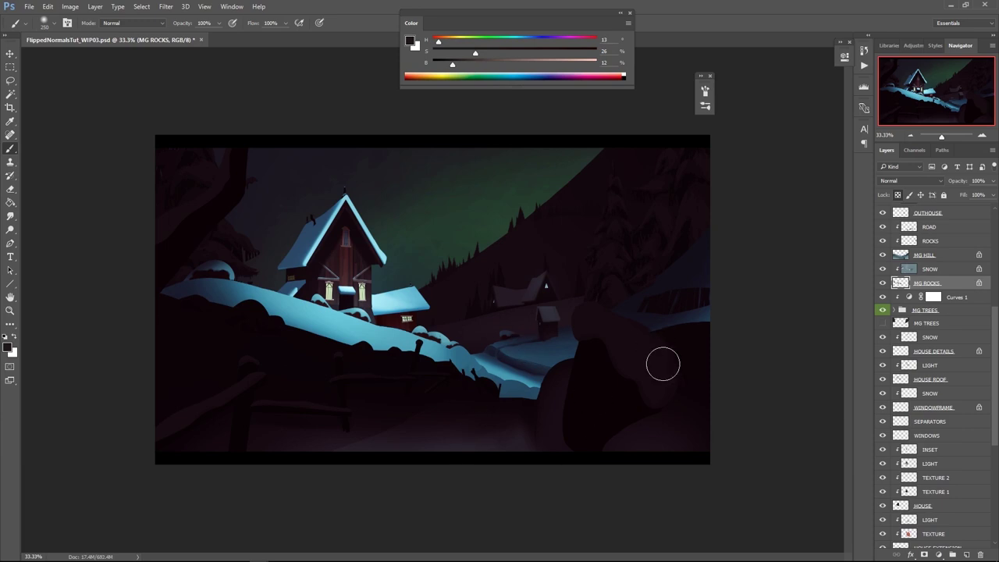
Colorize the OUTHOUSE ROOF layer with hue 204 and saturation 25
scroll(988, 370, "down", 2)
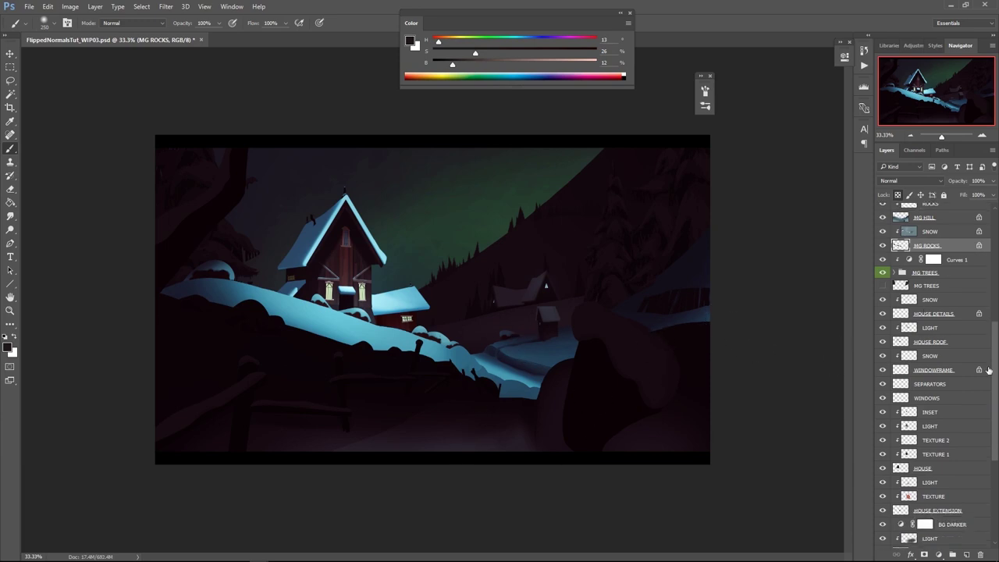
left_click_drag(994, 364, 993, 315)
left_click(932, 256)
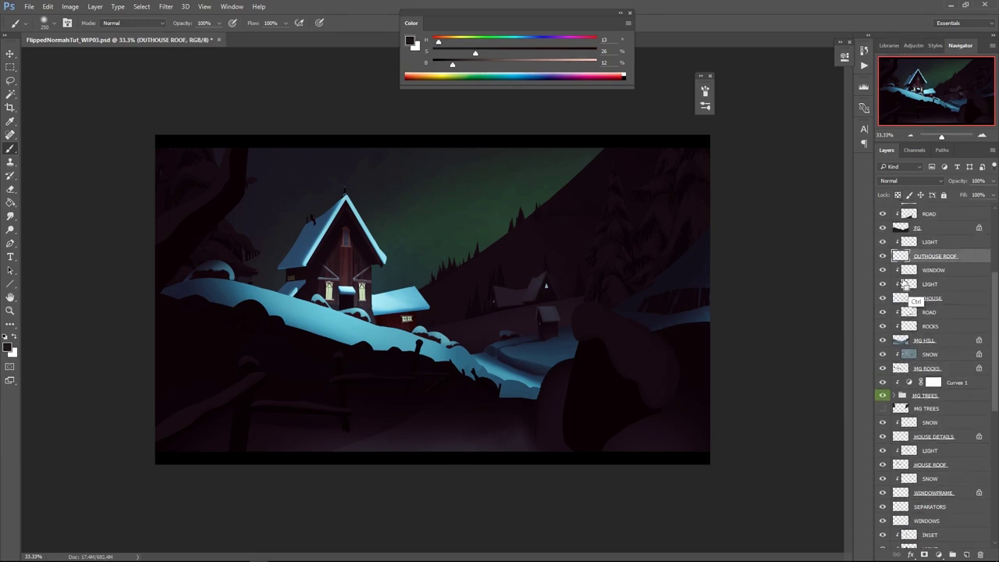
key("ctrl+u")
left_click(886, 382)
left_click(794, 331)
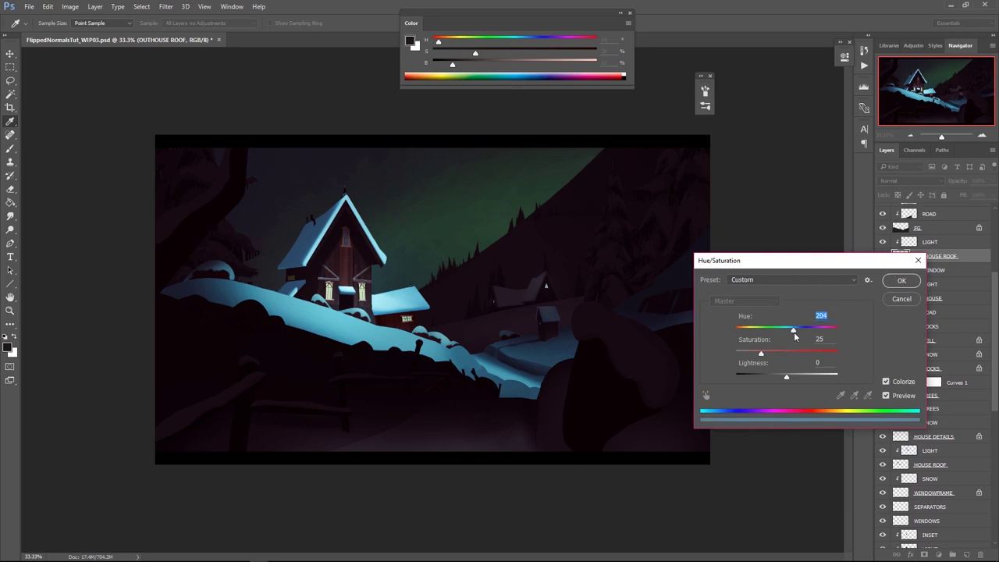
left_click(905, 278)
Colorize the LIGHT layer above OUTHOUSE ROOF with hue 189 and saturation 25
left_click(930, 243)
key("ctrl+u")
left_click(886, 382)
left_click_drag(794, 329, 791, 331)
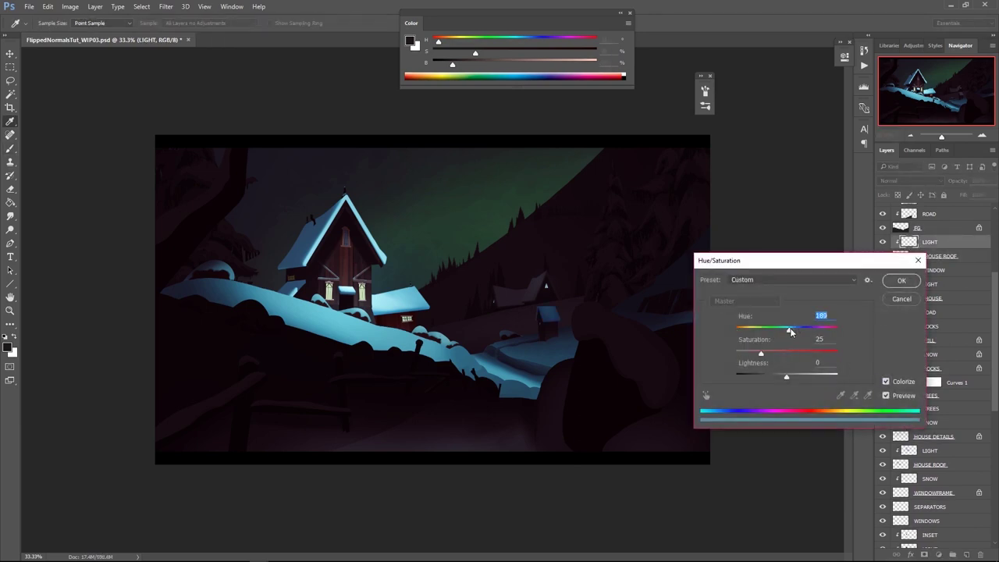
left_click(901, 280)
Colorize the OUTHOUSE layer in a warm tone
left_click(937, 298)
key("ctrl+u")
left_click(886, 382)
left_click_drag(764, 353, 799, 378)
left_click(895, 279)
Colorize the outhouse's WINDOW layer with hue 13, saturation 30 and lightness +32
left_click(936, 271)
key("ctrl+u")
left_click(886, 381)
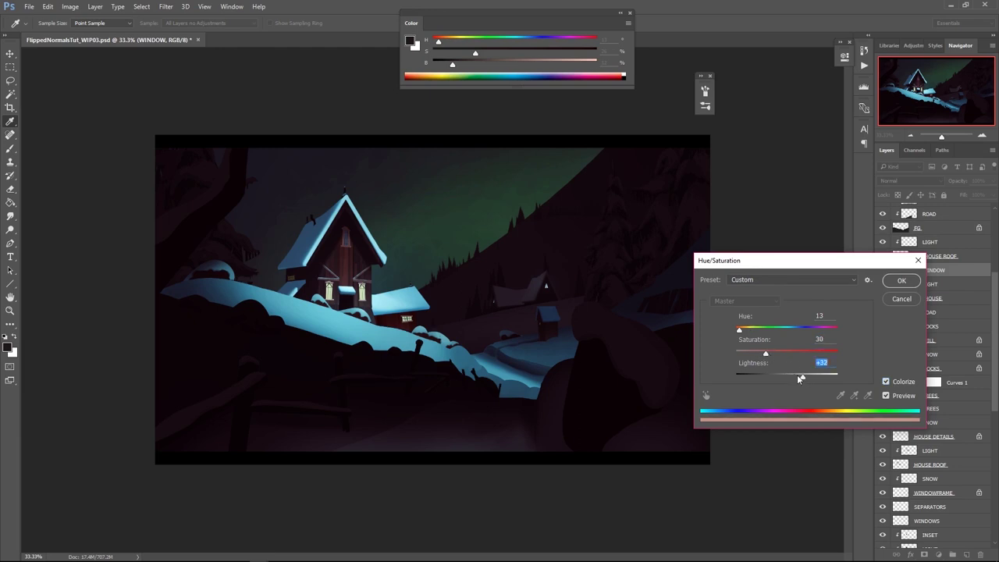
key("Return")
Colorize the FG layer with hue 206, saturation 34 and lightness +7
left_click_drag(995, 311, 994, 259)
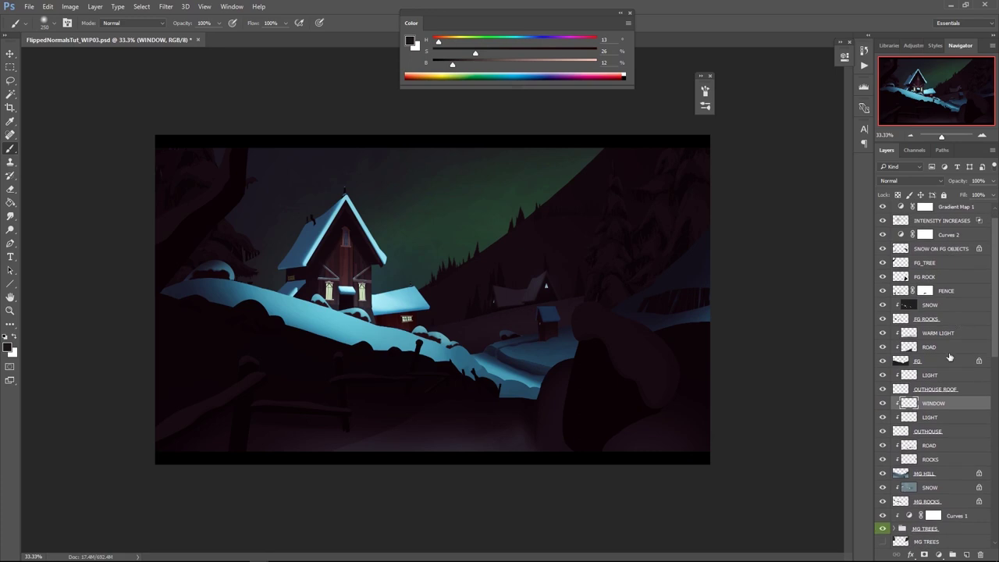
left_click(949, 358)
key("ctrl+u")
left_click(886, 382)
left_click(795, 331)
left_click(771, 354)
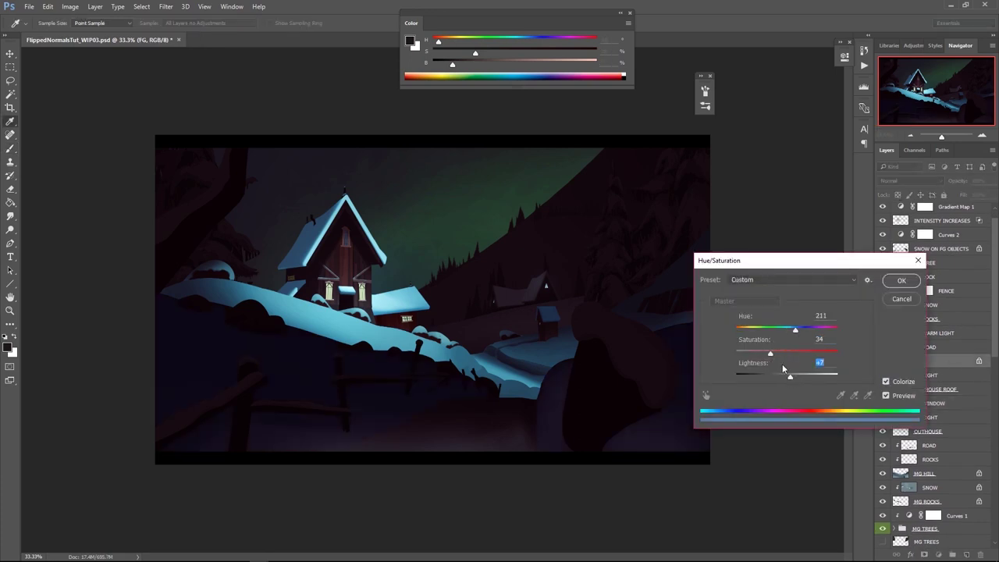
left_click_drag(795, 330, 793, 332)
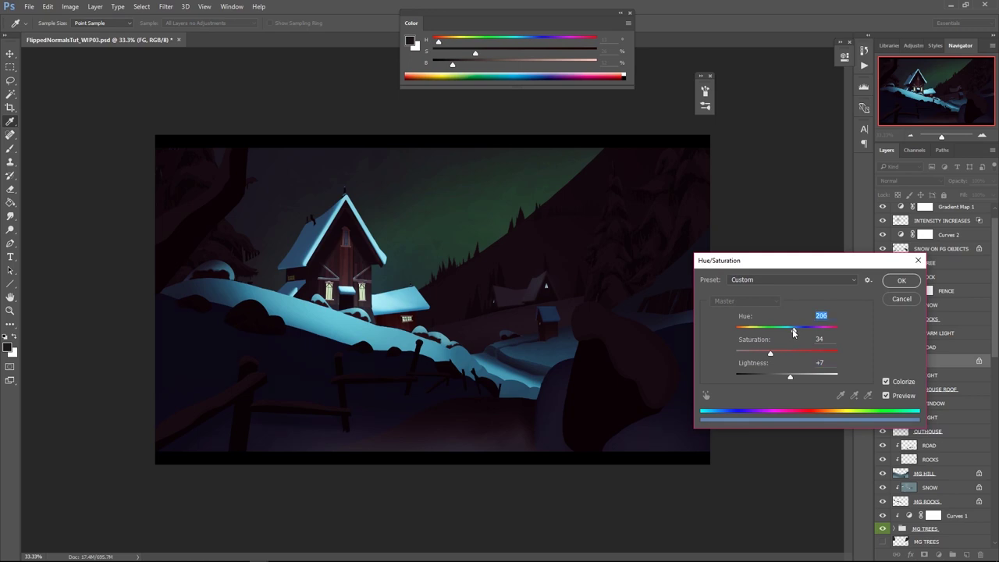
left_click(902, 281)
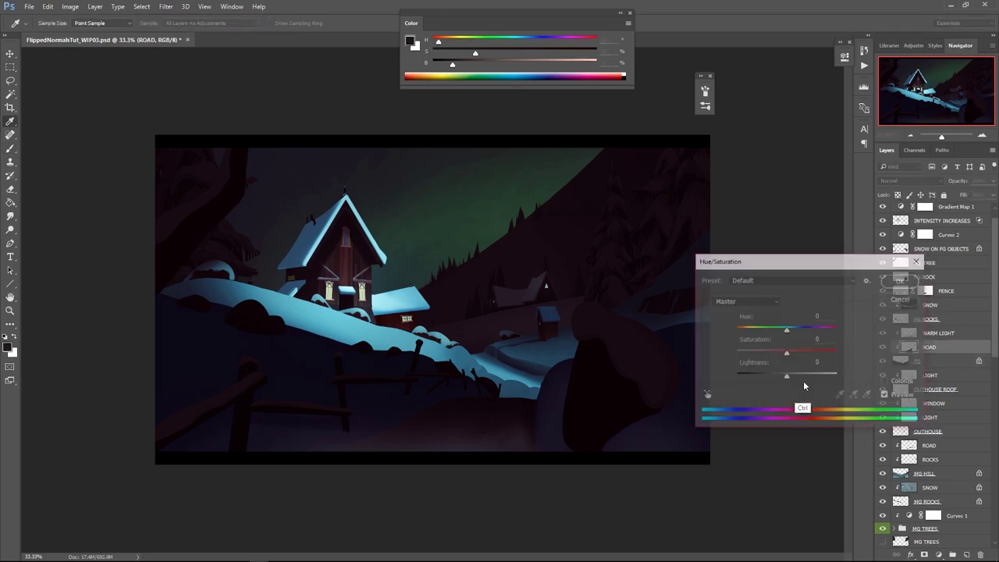
Colorize the ROAD layer above FG with hue 226 and saturation 25, and try an orange tint on the WARM LIGHT layer
left_click_drag(793, 331, 799, 334)
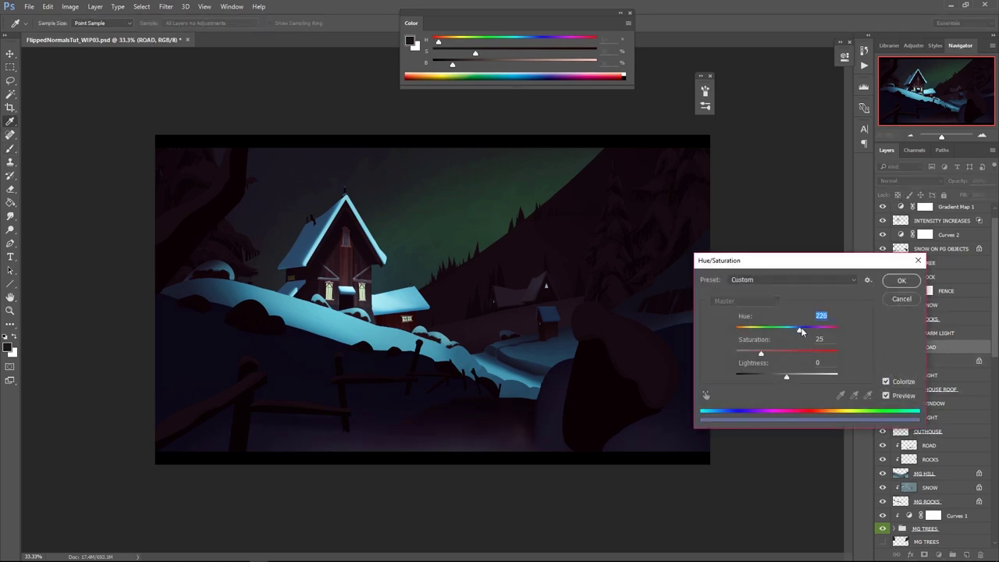
left_click(901, 281)
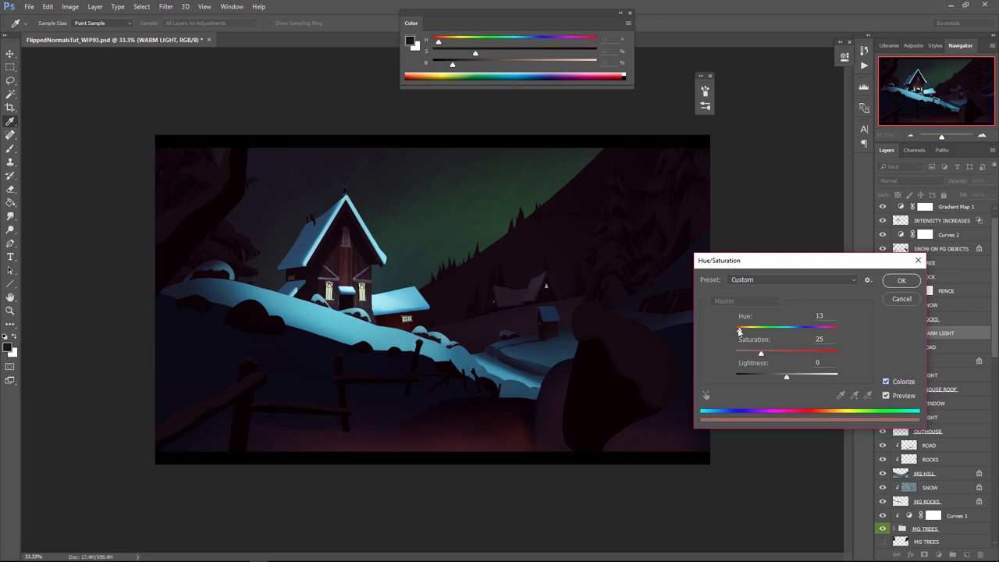
left_click_drag(740, 331, 763, 346)
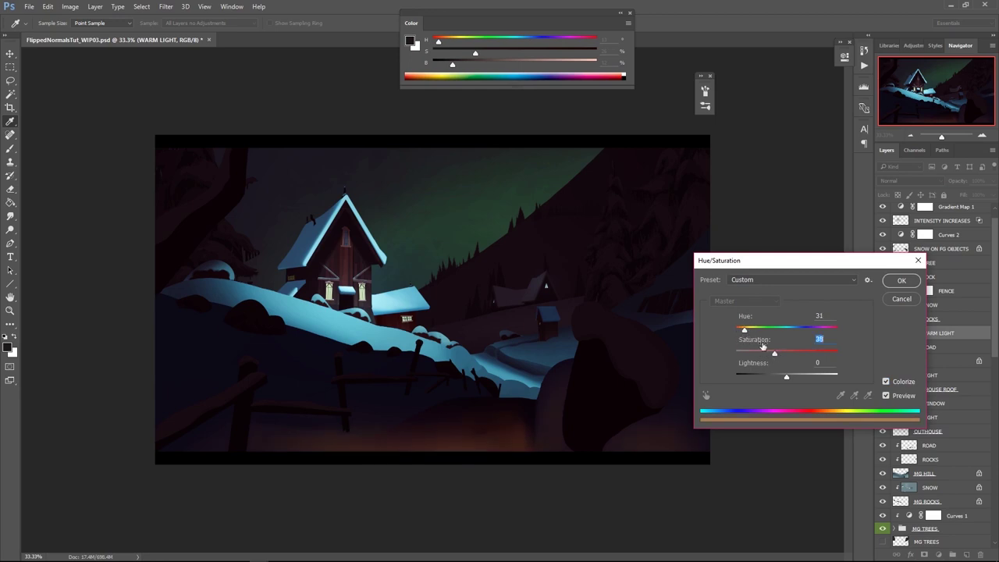
left_click(899, 299)
Expand the MG TREES group and colorize the TREE SNOW 5 layer blue with saturation 29
left_click_drag(994, 354, 993, 400)
left_click(935, 416)
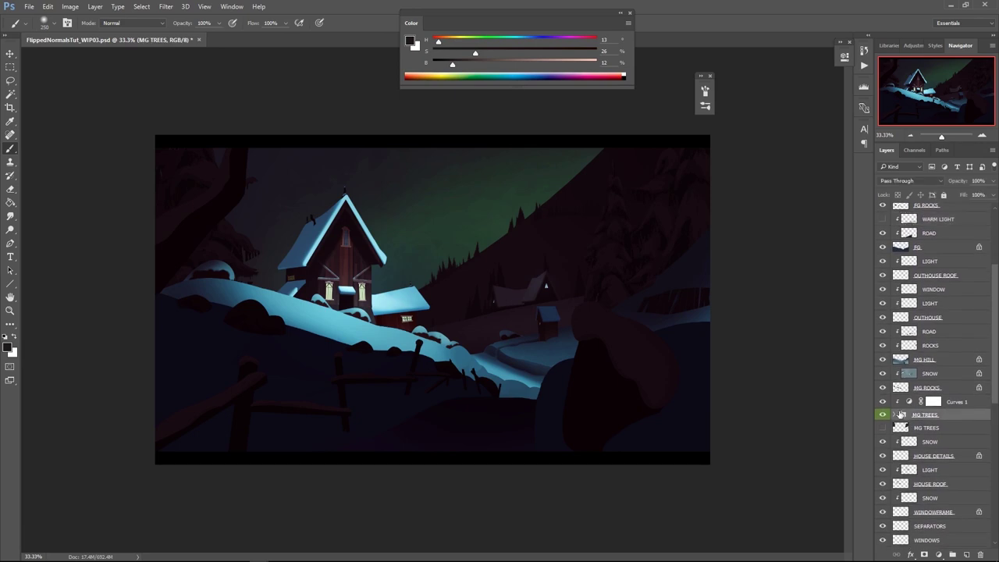
left_click(895, 415)
left_click(951, 430)
key("ctrl+u")
left_click(887, 381)
left_click(797, 330)
left_click_drag(761, 354, 754, 354)
left_click(796, 331)
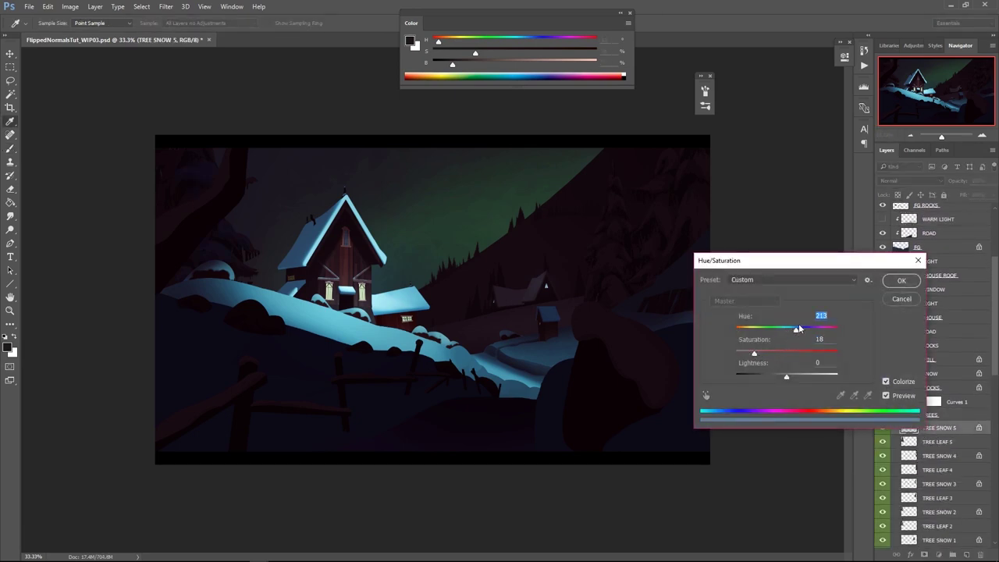
left_click(771, 352)
left_click_drag(783, 377, 787, 376)
left_click_drag(789, 332, 788, 333)
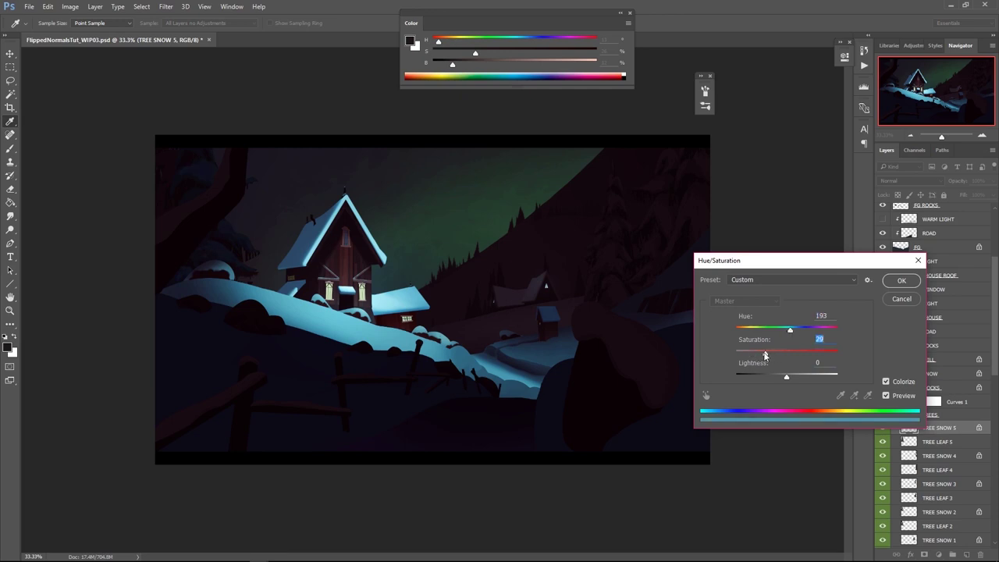
left_click_drag(801, 330, 791, 329)
left_click(902, 281)
Colorize the TREE SNOW 4 and TREE SNOW 3 layers blue
left_click(939, 455)
key("ctrl+u")
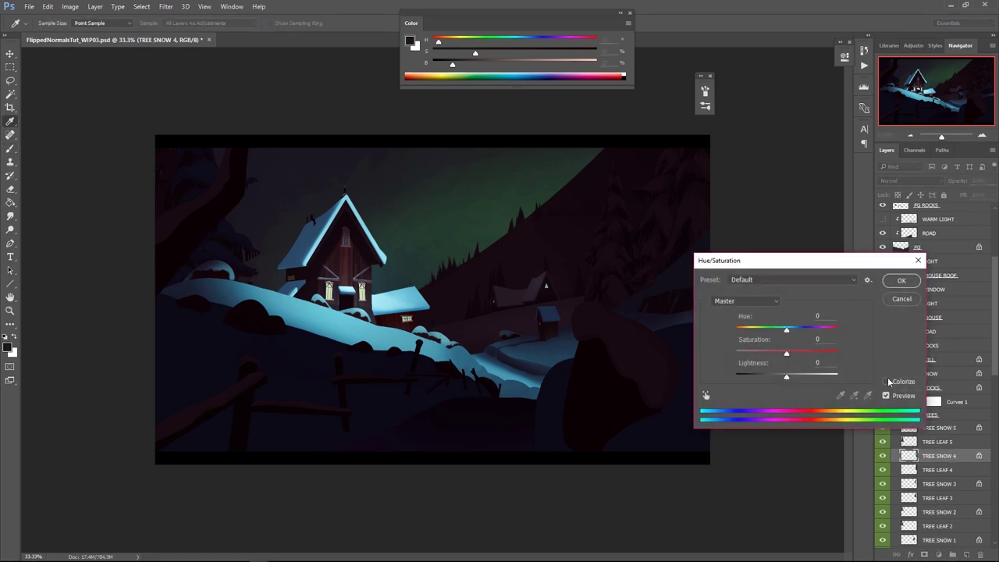
left_click(760, 354)
left_click(891, 282)
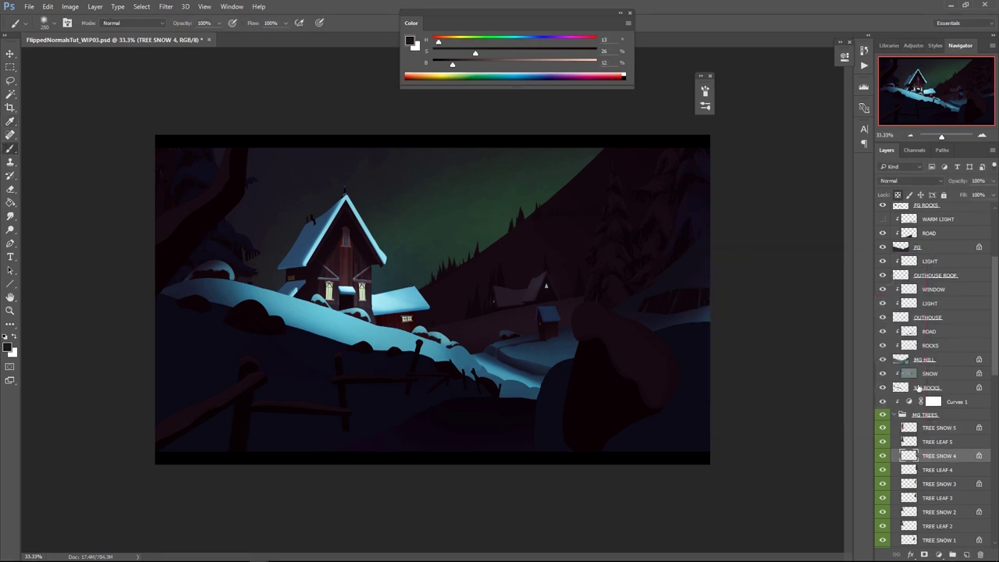
left_click(937, 483)
key("ctrl+u")
left_click(886, 383)
left_click(900, 281)
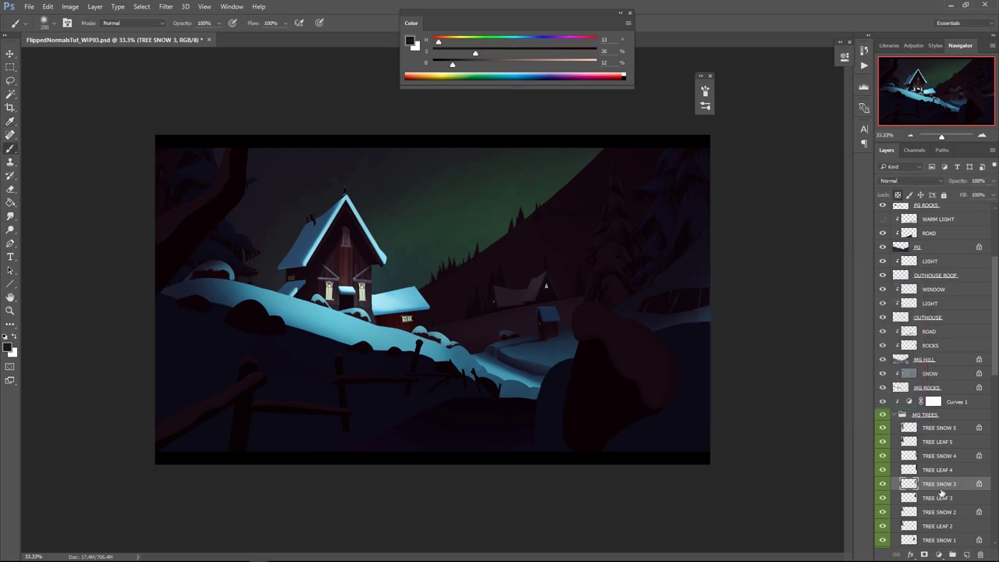
Colorize the TREE SNOW 2 layer blue with hue 209 and saturation 25
left_click(939, 512)
key("ctrl+u")
type("13")
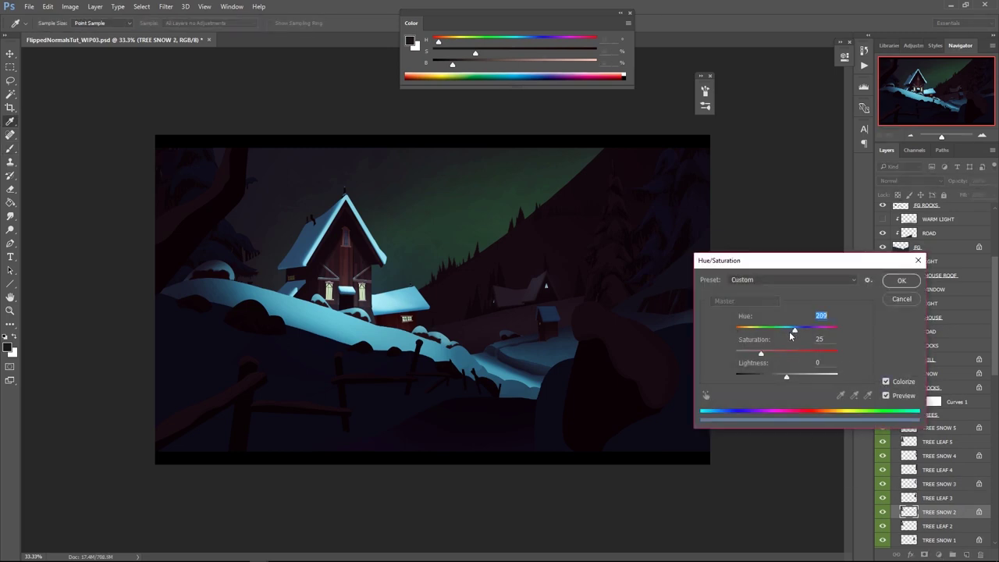
left_click(900, 281)
Colorize the TREE SNOW 1 layer blue with hue 206 and saturation 25
left_click(937, 526)
left_click(937, 539)
key("ctrl+u")
left_click(886, 382)
left_click(795, 329)
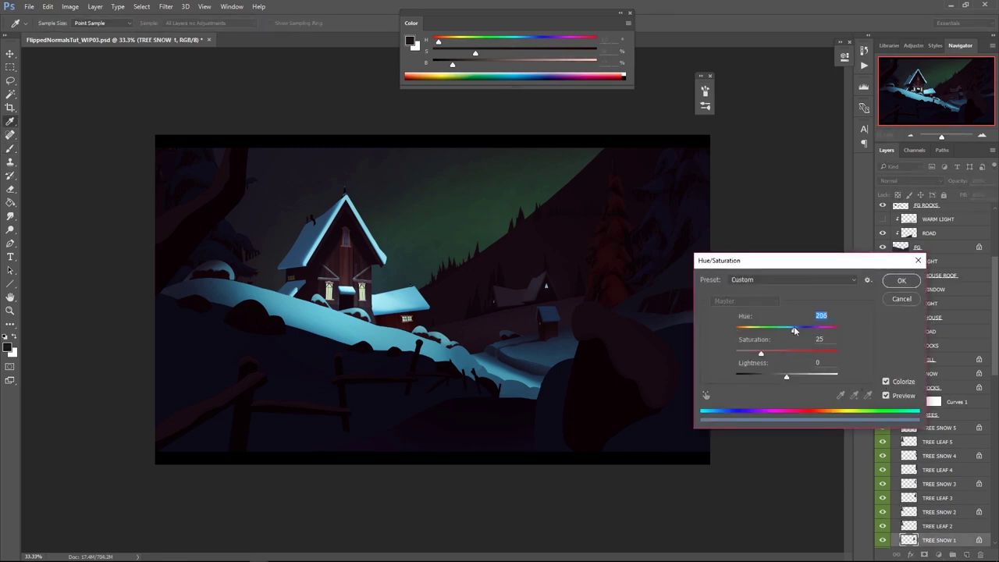
left_click(901, 281)
Merge the BG HILL layer with the LIGHT layer above it and name the result BG HILL
left_click_drag(995, 325, 990, 460)
scroll(986, 413, "down", 3)
left_click(967, 397)
key("ctrl+u")
left_click(915, 297)
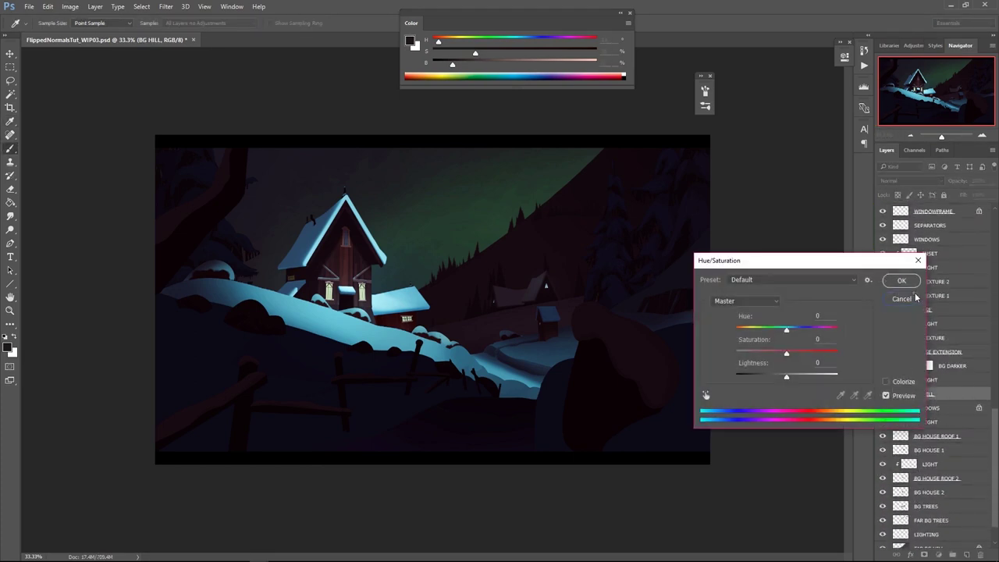
left_click(946, 381, "shift")
key("ctrl+e")
double_click(929, 380)
type("BG HIL")
key("Return")
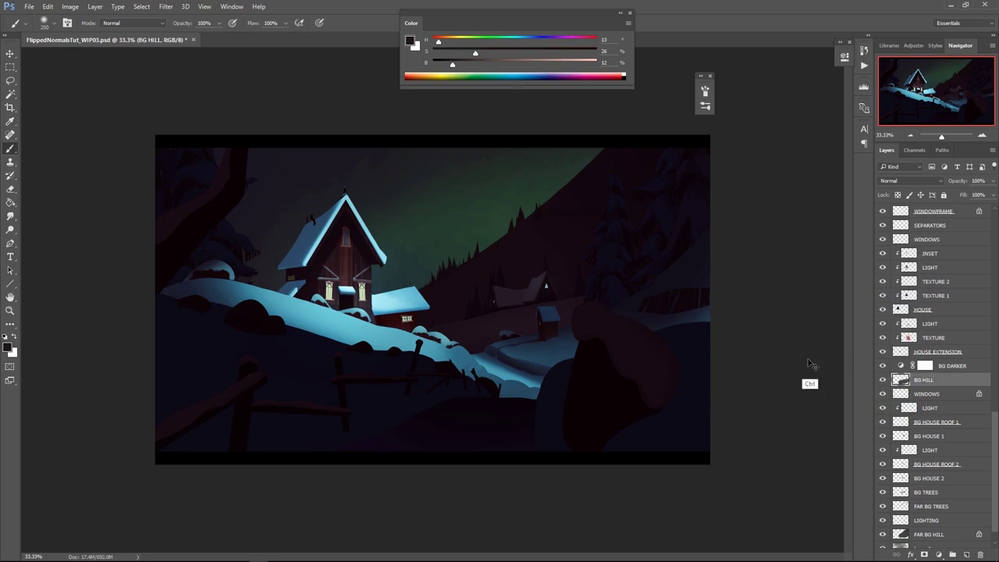
Colorize the merged BG HILL layer with hue 195 and saturation 20
key("ctrl+u")
mouse_move(796, 332)
left_mouse_down()
mouse_move(755, 355)
mouse_move(791, 331)
left_mouse_up()
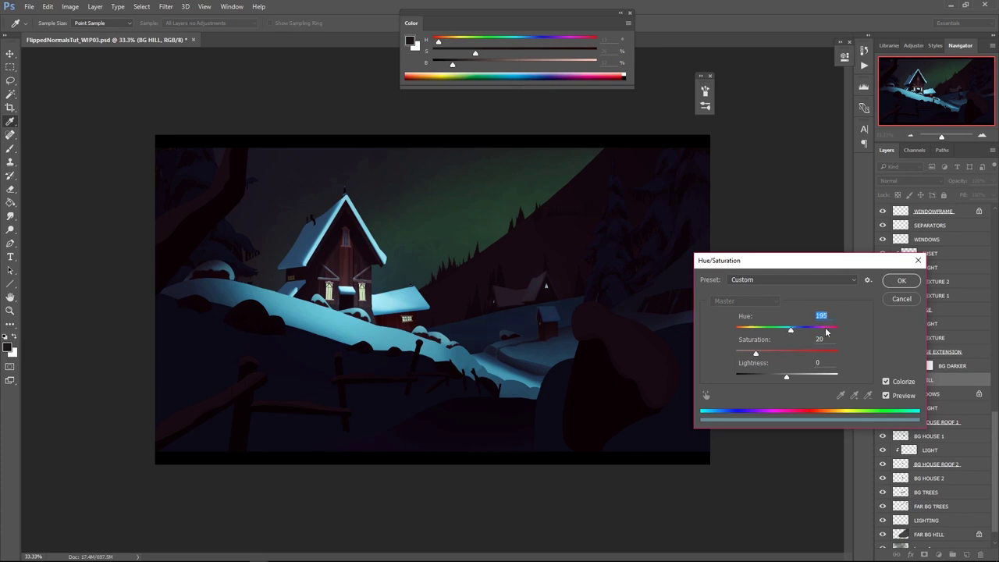
key("Return")
Merge the LIGHT layer into BG HOUSE ROOF 1 and name the result BG HOUSE ROOF
left_click(953, 425)
left_click(951, 411)
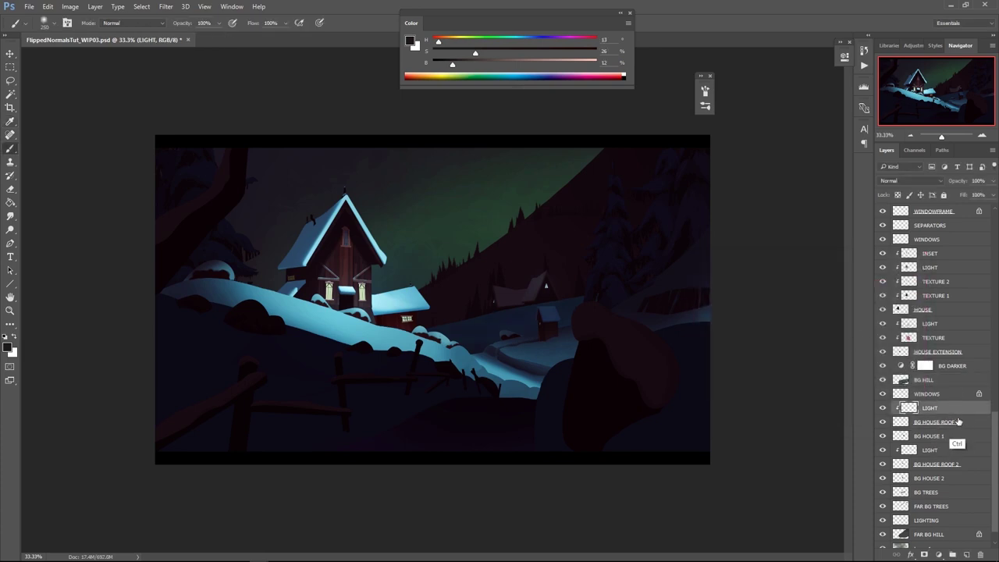
key("ctrl+e")
double_click(923, 407)
type("BG HOUSE ROOF")
key("Return")
Merge the second background house's roof with its LIGHT layer and name the result BG HOUSE ROOF 2
left_click(929, 437)
left_click(927, 449, "shift")
key("ctrl+e")
double_click(925, 444)
type("BG HOUSE ROOF 2")
key("Return")
Rename the first merged background roof layer to BG HOUSE ROOF 1
double_click(937, 415)
key("Right")
type("1")
key("Return")
Colorize the BG HOUSE ROOF 1 layer blue with lowered lightness
left_click(958, 441)
left_click(954, 415)
key("ctrl+u")
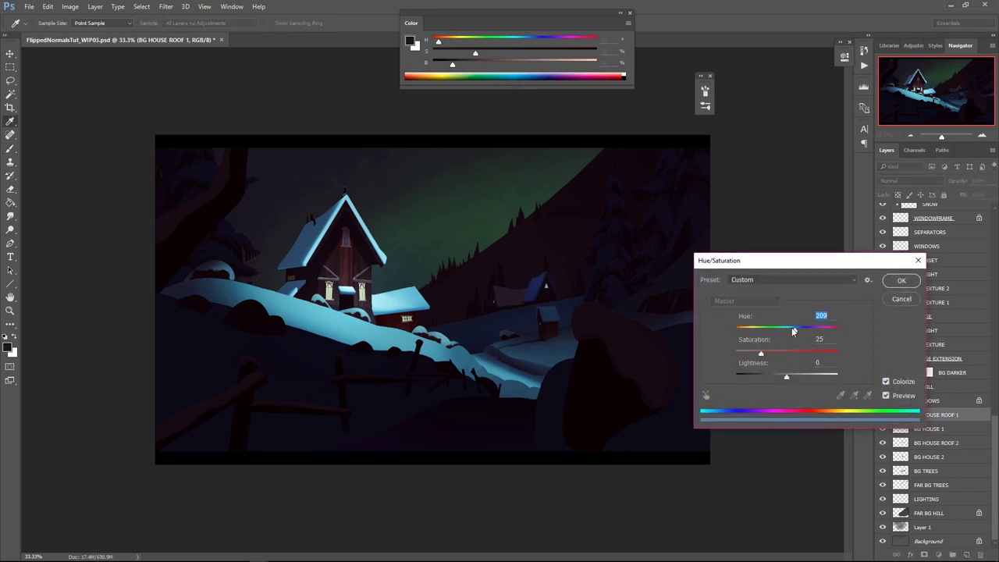
left_click(779, 376)
left_click(901, 281)
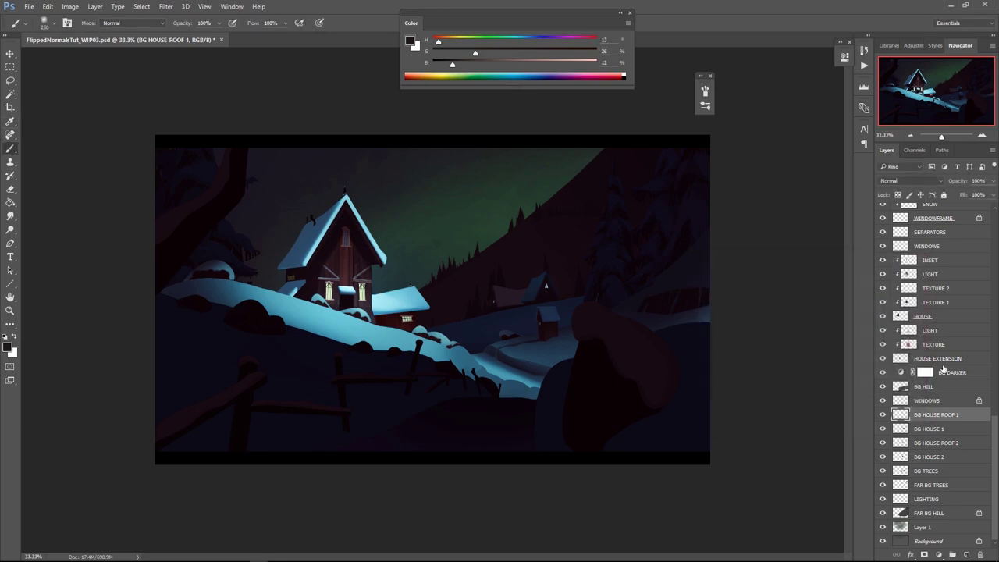
Colorize the BG HOUSE ROOF 2 layer with hue 200, saturation 18 and lightness -6
left_click(940, 442)
key("ctrl+u")
left_click(887, 381)
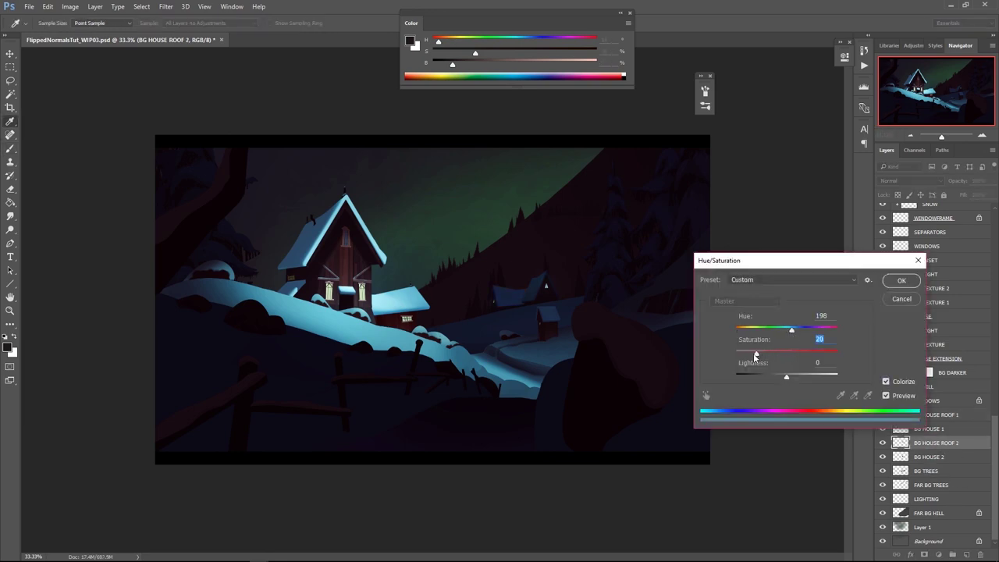
left_click(782, 376)
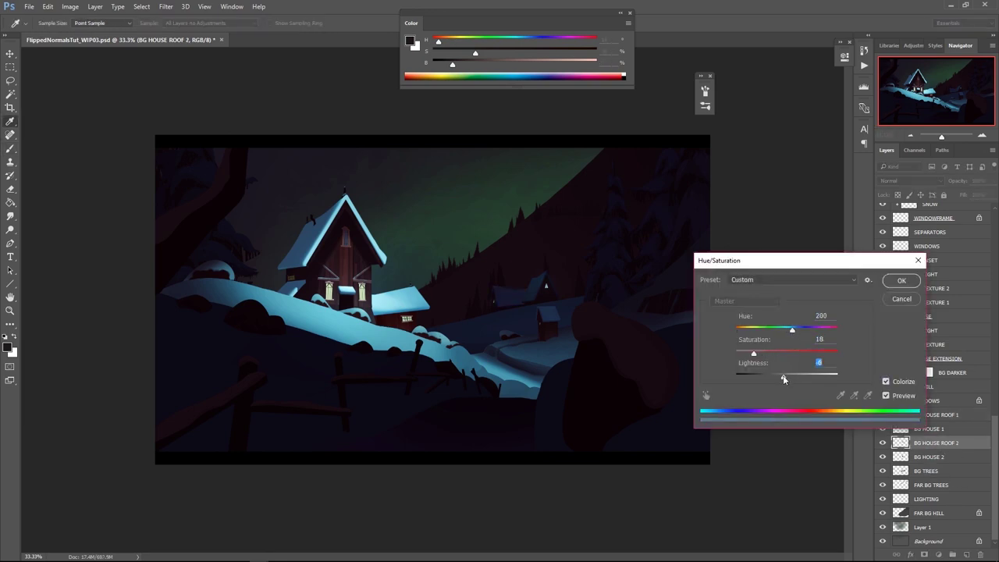
left_click(901, 281)
Colorize the background houses' WINDOWS layer in a warm yellow-orange hue
left_click(959, 401)
key("ctrl+u")
left_click(887, 382)
left_click(749, 327)
left_click(907, 282)
key("b")
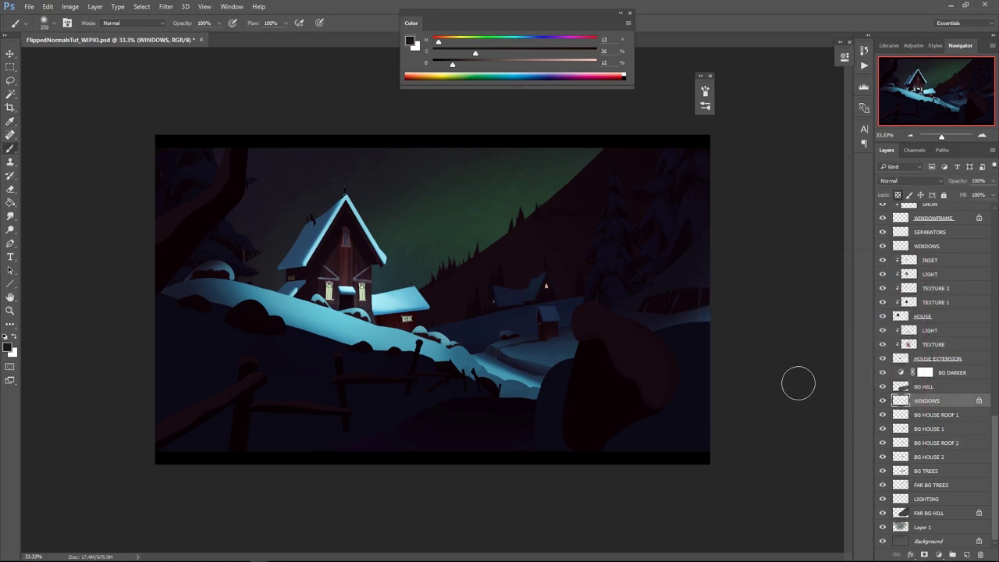
Delete the LIGHTING layer above FAR BG HILL
left_click(945, 516)
left_click(938, 502)
left_click(882, 499)
key("Delete")
Colorize the FAR BG HILL layer with hue 178, saturation 25 and lightness 0
key("ctrl+u")
left_click(899, 384)
left_click_drag(797, 332, 790, 332)
left_click_drag(786, 377, 782, 378)
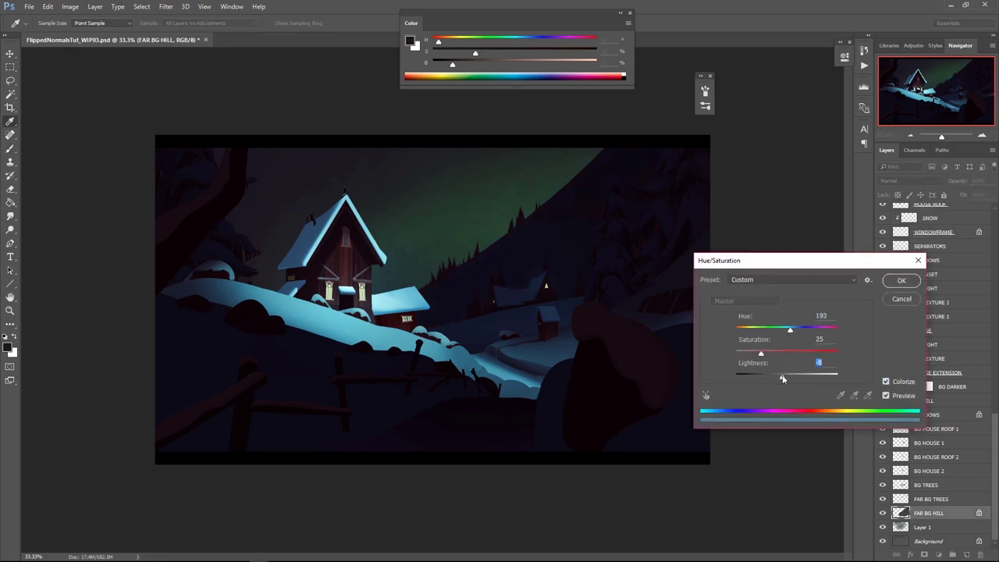
left_click(786, 375)
left_click_drag(790, 331, 788, 333)
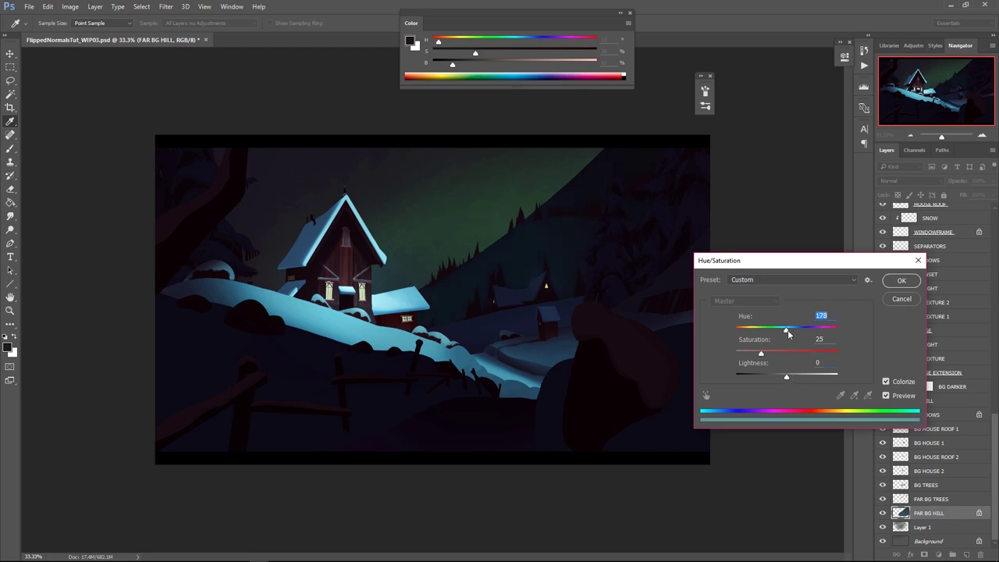
left_click(901, 283)
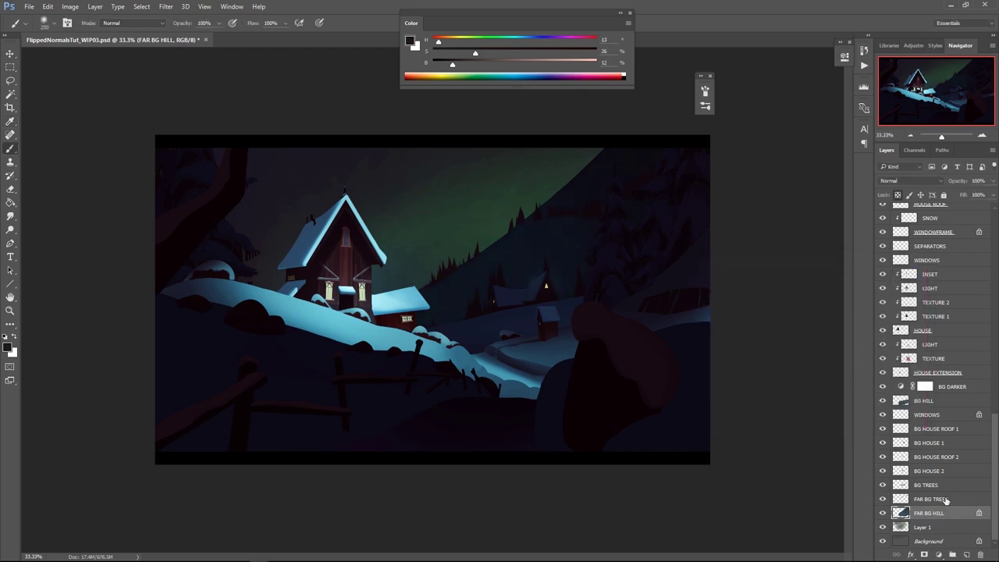
Add a new layer named BG WASH directly above the BG DARKER adjustment layer
left_click(952, 392)
key("ctrl+alt+shift+n")
double_click(917, 391)
type("BG WASH")
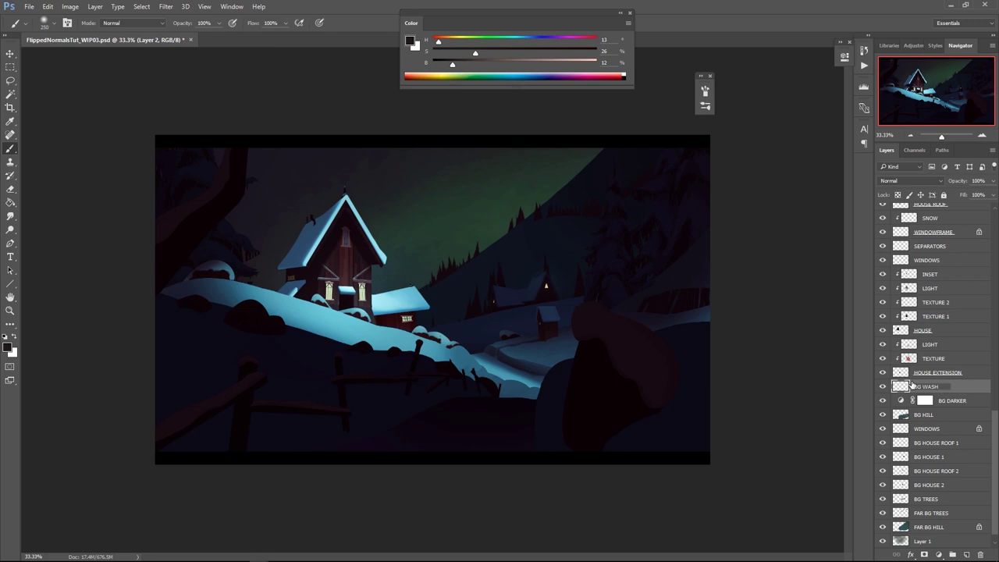
key("Return")
Fill the BG WASH layer with a muted green (H 131, S 26, B 32) and lower its opacity to 26%
key("g")
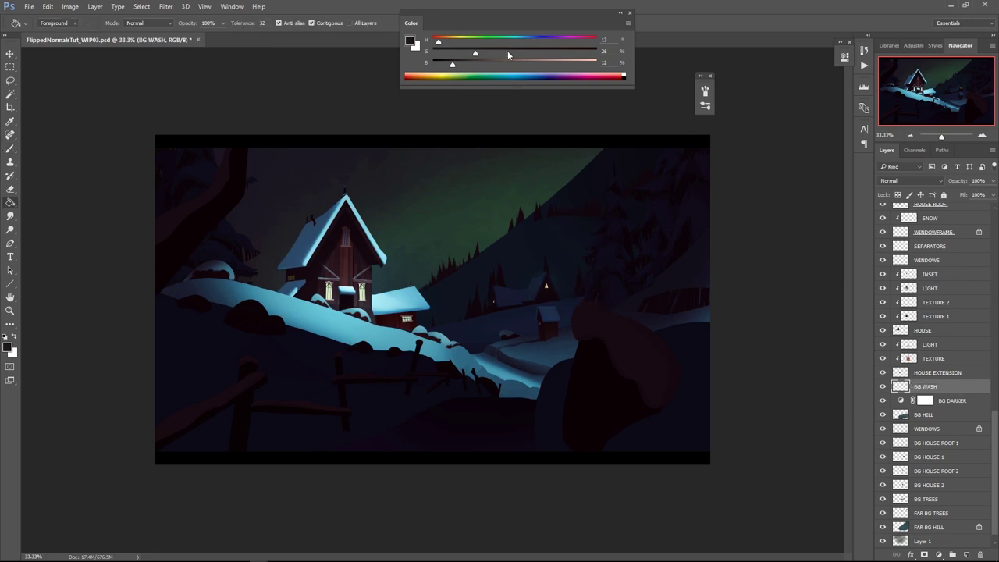
left_click(479, 65)
left_click(479, 196)
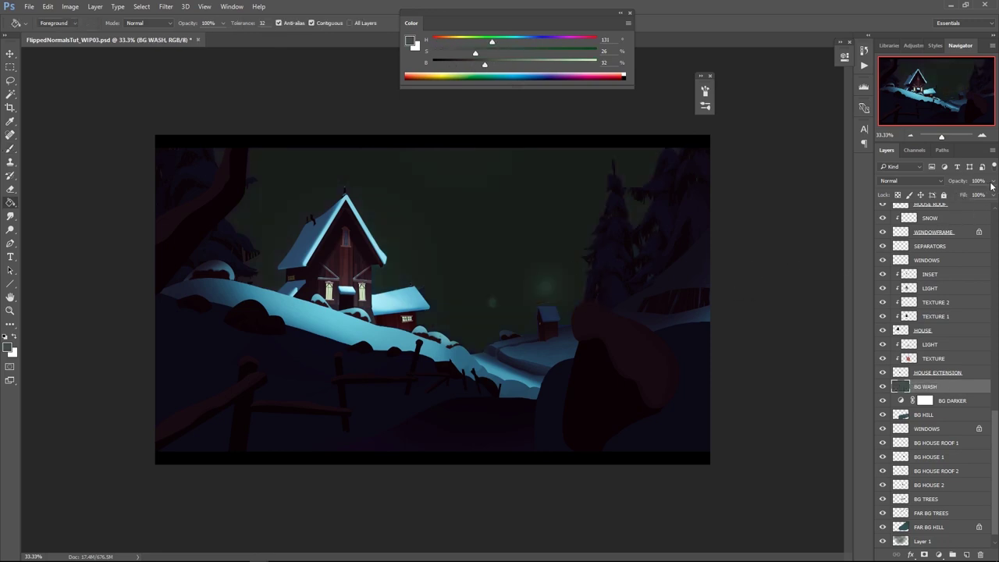
left_click_drag(972, 195, 956, 192)
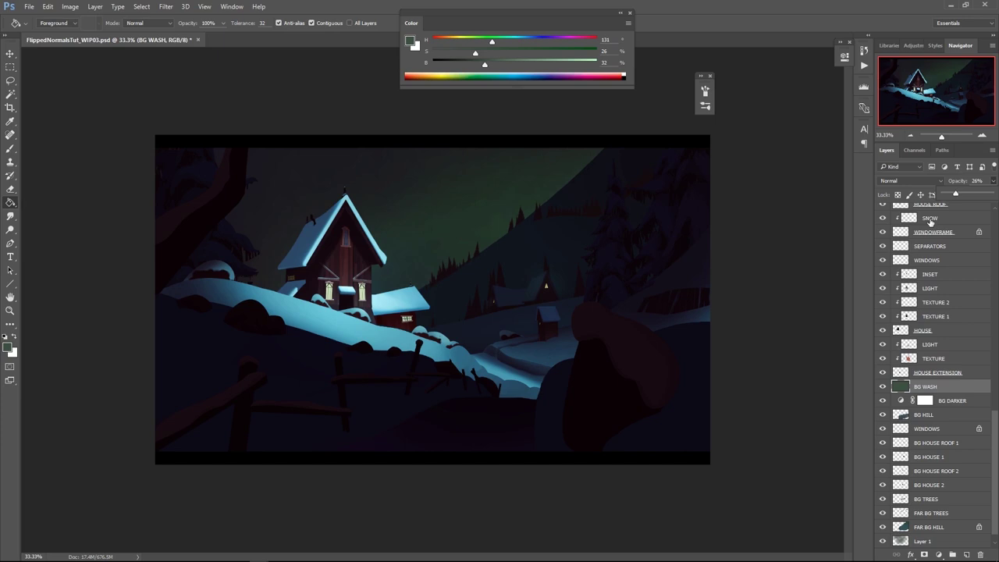
Raise the lightness of the BG WASH fill slightly with Hue/Saturation
key("ctrl+u")
left_click_drag(786, 376, 790, 377)
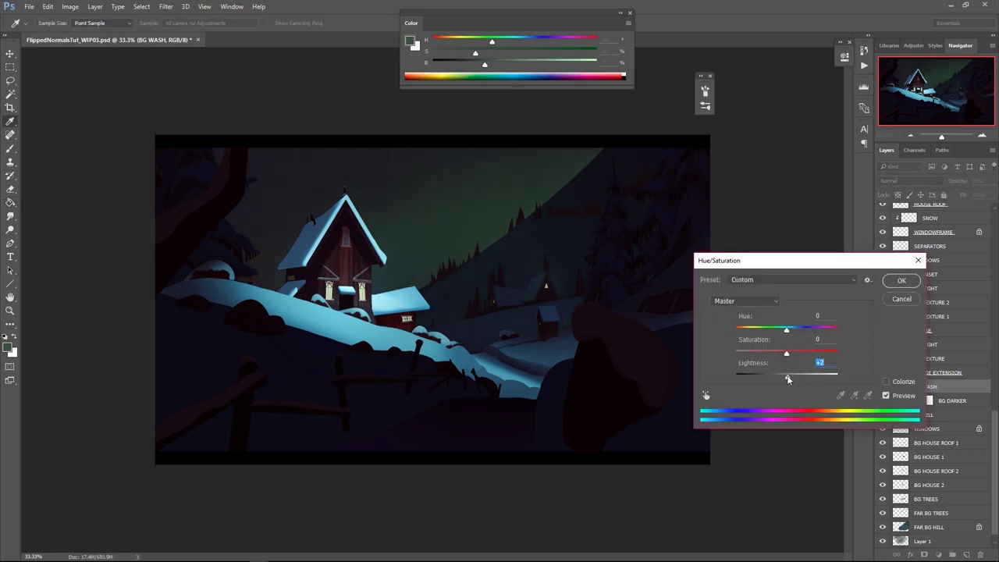
left_click(910, 288)
Darken the painted sky on Layer 1 slightly with Hue/Saturation
left_click(937, 530)
left_click(934, 540)
key("ctrl+u")
left_click_drag(790, 331, 793, 354)
left_click_drag(787, 376, 782, 377)
key("Return")
Paint a dark muted blue (H 196, S 41, B 28) across the upper sky on Layer 1 with a large soft brush
key("b")
left_click(513, 41)
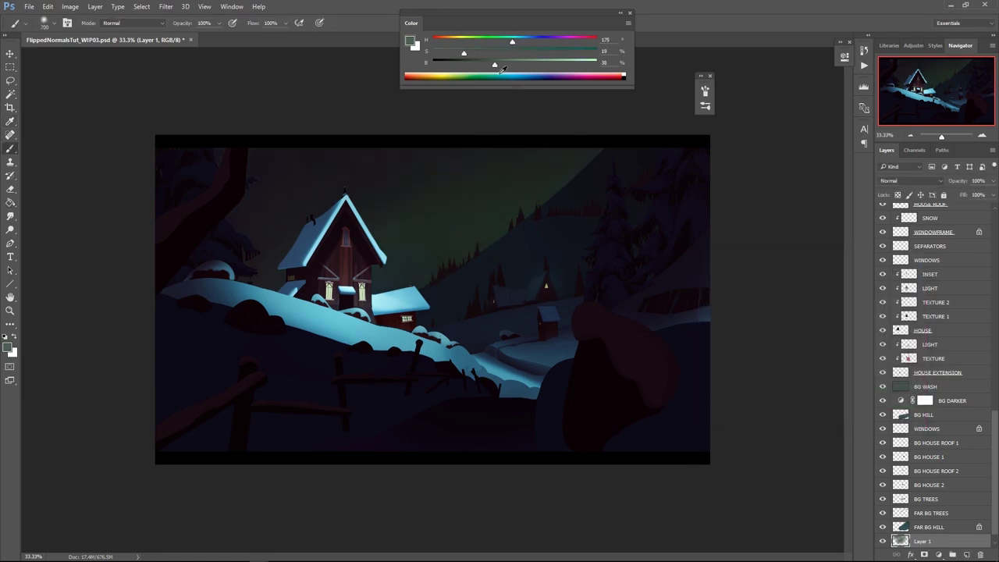
left_click(515, 42)
key("bracketright")
key("bracketright")
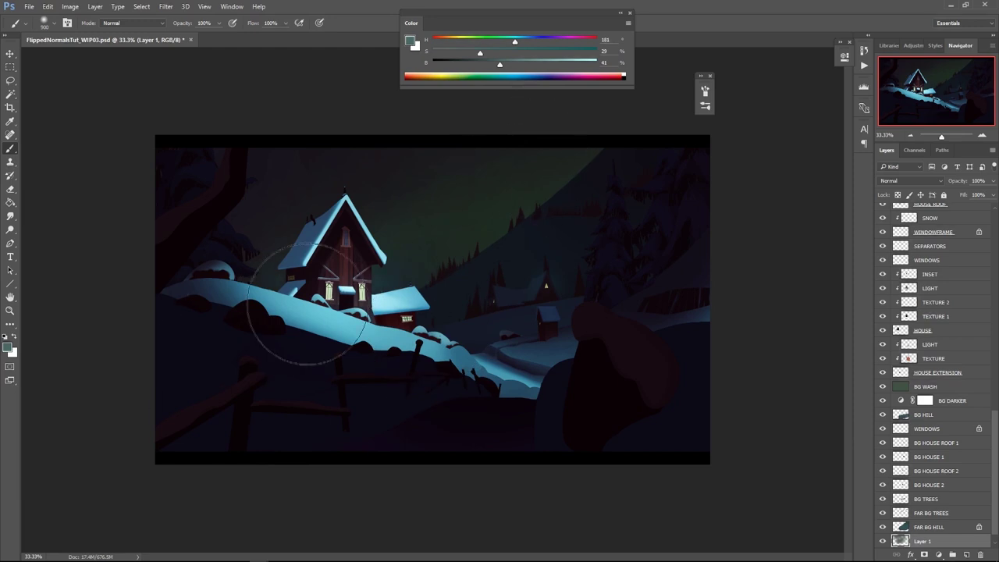
left_click_drag(501, 64, 478, 64)
left_click(522, 41)
left_click(499, 53)
mouse_move(128, 168)
left_mouse_down()
mouse_move(567, 126)
mouse_move(560, 142)
left_mouse_up()
key("bracketleft")
key("bracketleft")
key("bracketleft")
key("bracketright")
key("bracketright")
Add a new layer named NORTHERN LIGHT above Layer 1
key("ctrl+alt+shift+n")
double_click(922, 539)
type("NORTHERN LIGHT")
key("Return")
Squeeze the soft brush tip into a narrow, slightly tilted ellipse
right_click(486, 222)
left_click_drag(524, 254, 516, 255)
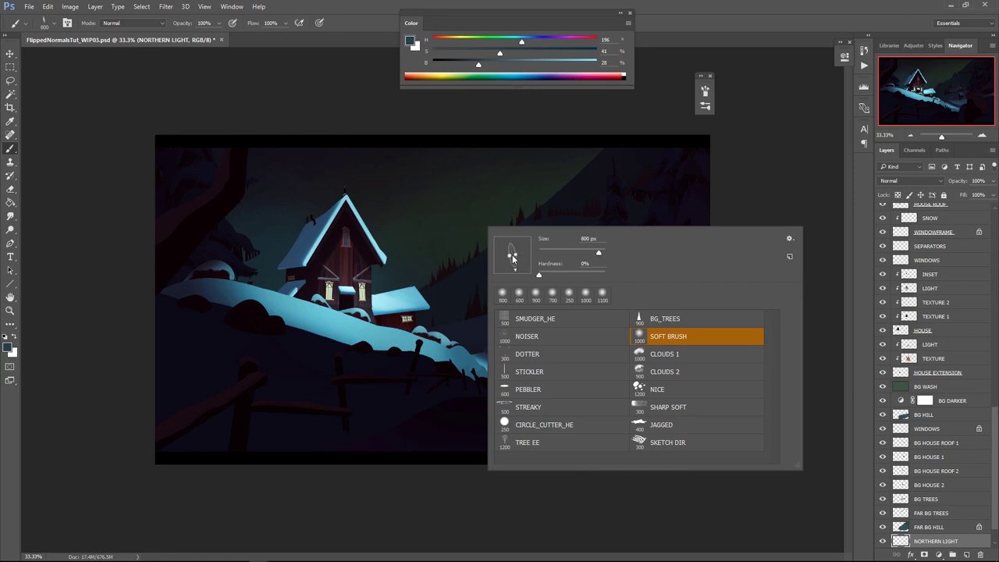
key("Return")
Set the NORTHERN LIGHT layer to Color Dodge and turn off Transparency Shapes Layer in its blending options
left_click(911, 181)
left_click(904, 258)
key("bracketleft")
key("bracketleft")
key("bracketleft")
key("bracketleft")
scroll(934, 545, "down", 2)
double_click(966, 513)
left_click(733, 185)
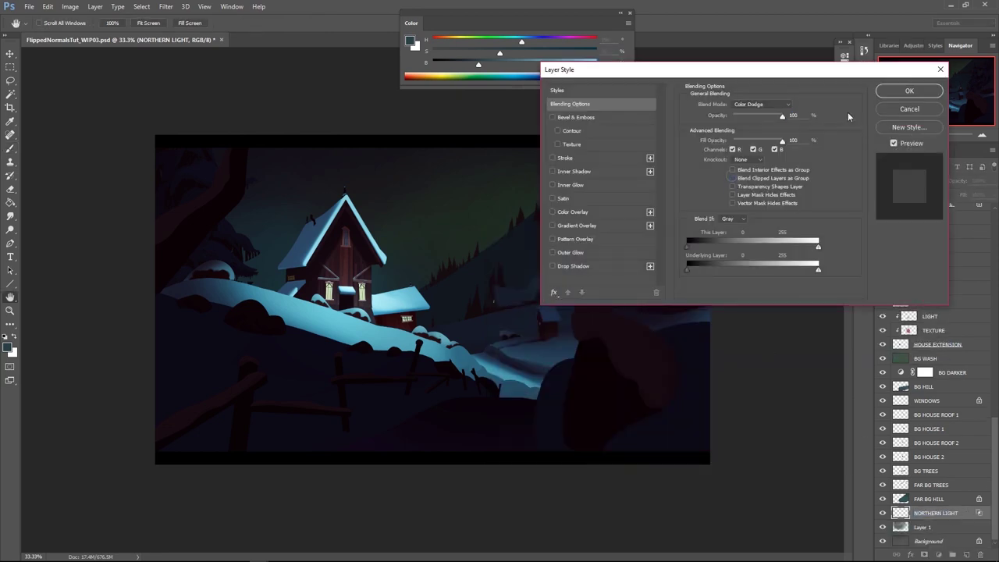
left_click(907, 91)
Choose a green brush colour (H 127, S 38, B 44) and try out aurora strokes in the sky, undoing them
left_click(505, 64)
key("bracketleft")
mouse_move(474, 232)
left_mouse_down()
mouse_move(466, 201)
mouse_move(481, 195)
mouse_move(492, 237)
left_mouse_up()
key("ctrl+z")
left_click(495, 52)
key("ctrl+z")
key("ctrl+z")
key("ctrl+z")
mouse_move(484, 201)
left_mouse_down()
mouse_move(471, 187)
mouse_move(484, 242)
left_mouse_up()
key("ctrl+z")
Paint soft green aurora streaks with a smaller brush in the sky between the house and the far hill
key("bracketleft")
key("bracketleft")
key("bracketleft")
key("bracketleft")
key("ctrl+z")
mouse_move(513, 208)
left_mouse_down()
mouse_move(405, 192)
mouse_move(442, 196)
left_mouse_up()
key("ctrl+z")
key("ctrl+z")
left_click_drag(431, 161, 439, 208)
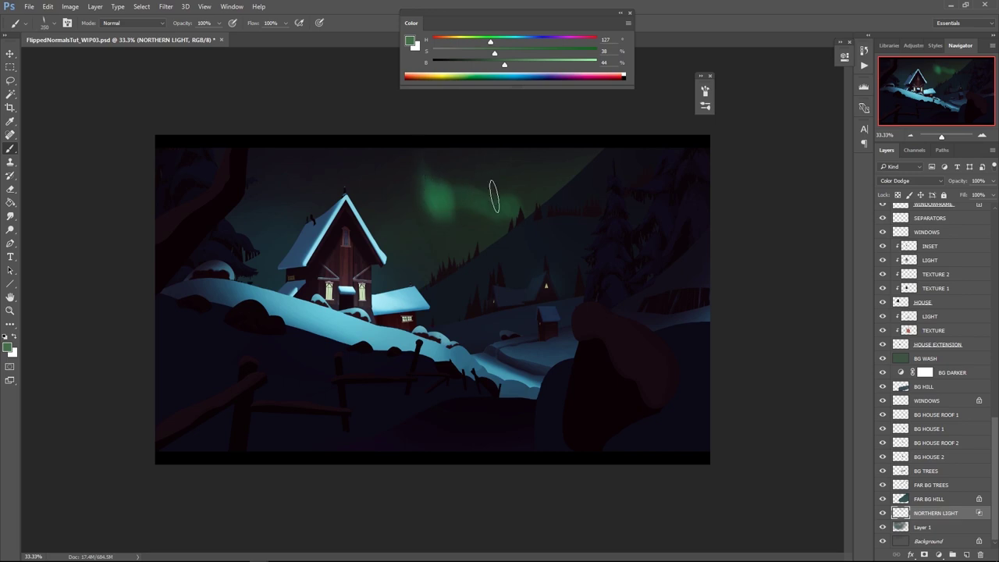
key("ctrl+z")
Add green aurora streaks near the top of the far hill and extend the central glow with varied brush sizes
left_click_drag(553, 178, 514, 156)
key("bracketright")
key("bracketright")
key("bracketright")
key("bracketright")
key("bracketright")
key("bracketright")
key("bracketright")
mouse_move(422, 189)
left_mouse_down()
mouse_move(429, 209)
mouse_move(470, 173)
left_mouse_up()
key("bracketleft")
key("bracketleft")
key("bracketright")
key("bracketleft")
key("bracketleft")
key("bracketleft")
key("bracketleft")
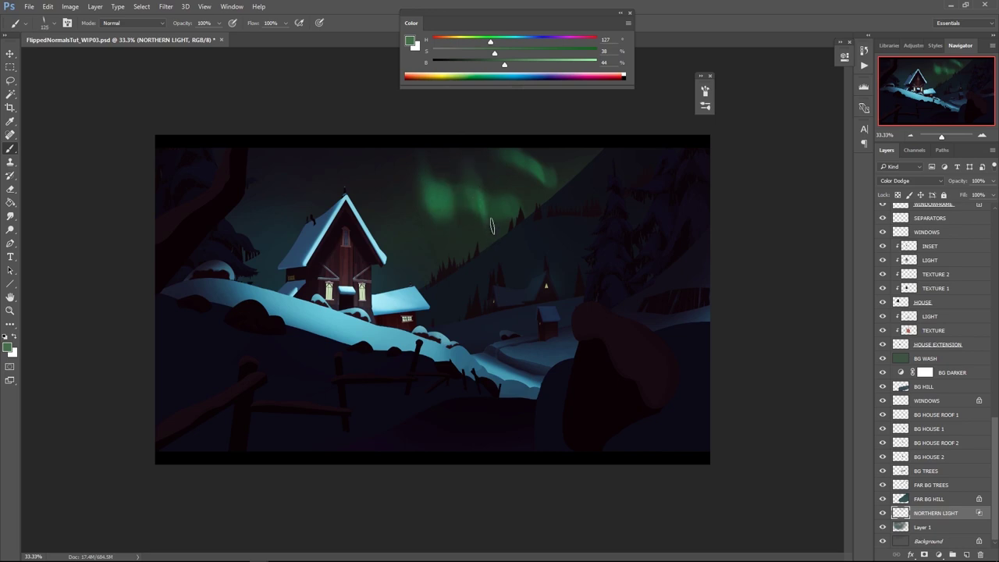
Paint a blue tint (H 211, S 57, B 44) along the house-side edge of the central aurora
left_click(528, 40)
left_click(526, 52)
mouse_move(423, 201)
left_mouse_down()
mouse_move(399, 209)
mouse_move(428, 198)
left_mouse_up()
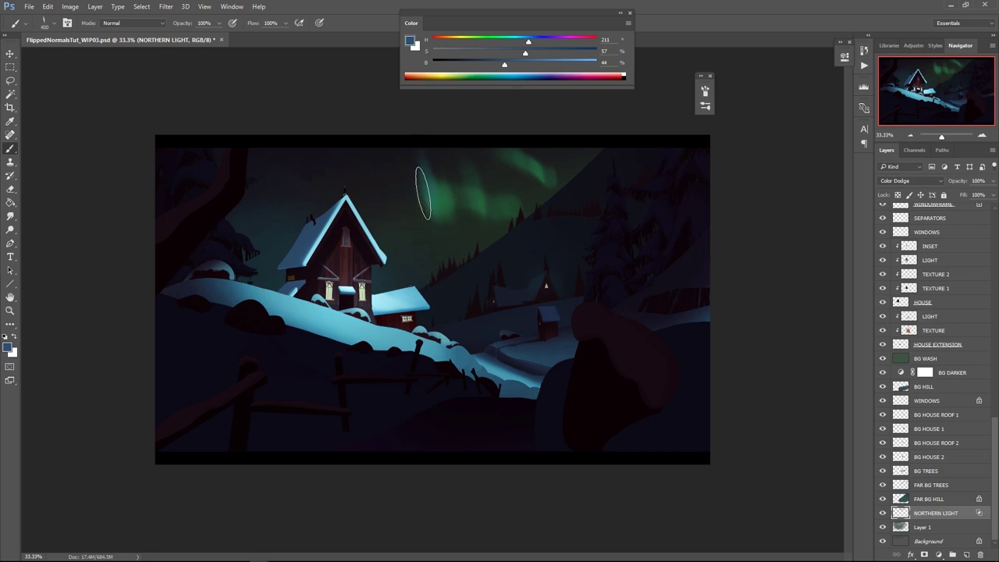
Paint teal-green aurora streaks (H 152, S 62, B 44) in the sky above and beside the house roof
left_click(502, 41)
left_click_drag(368, 195, 353, 190)
key("bracketright")
left_click(533, 52)
key("bracketright")
key("bracketright")
key("bracketright")
left_click_drag(326, 159, 344, 170)
left_click_drag(395, 202, 408, 215)
key("ctrl+z")
key("ctrl+z")
key("bracketleft")
key("bracketleft")
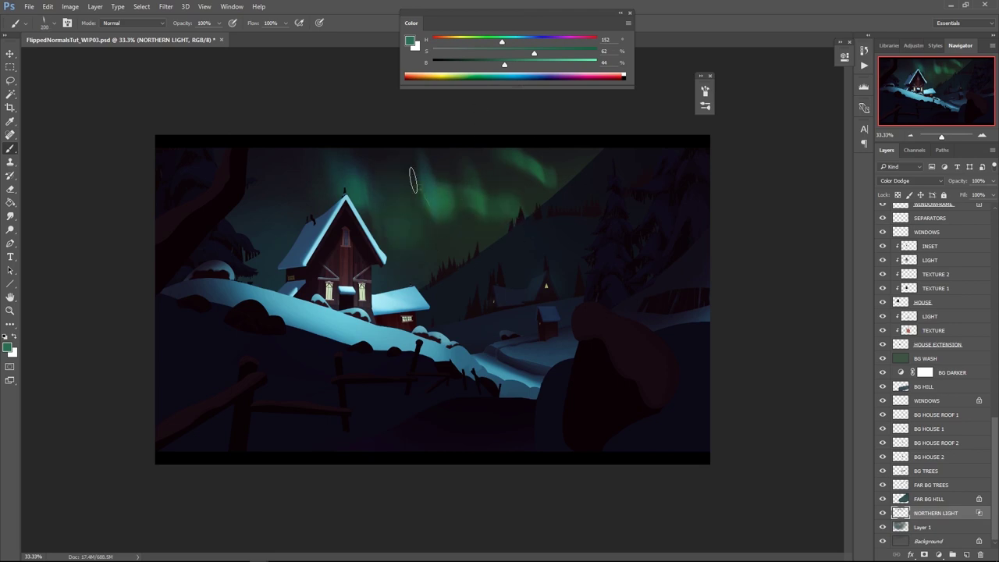
Refine the aurora streaks with a small eraser, then return to a large brush
key("e")
key("bracketleft")
key("bracketleft")
key("bracketleft")
key("bracketleft")
key("bracketleft")
key("bracketleft")
key("b")
key("bracketright")
key("bracketright")
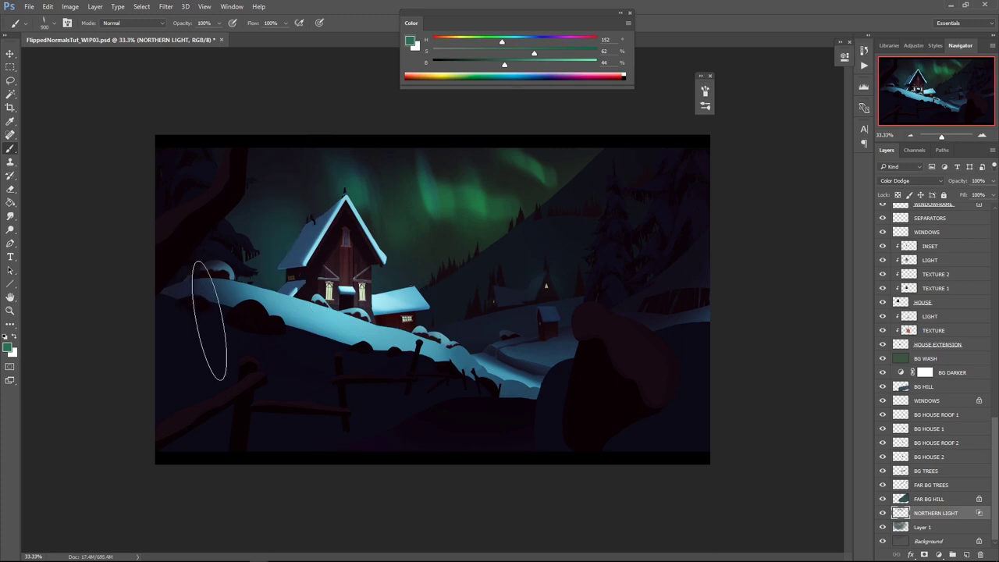
Apply a Motion Blur at a -68° angle to the NORTHERN LIGHT layer
key("ctrl+minus")
key("ctrl+minus")
left_click(597, 243)
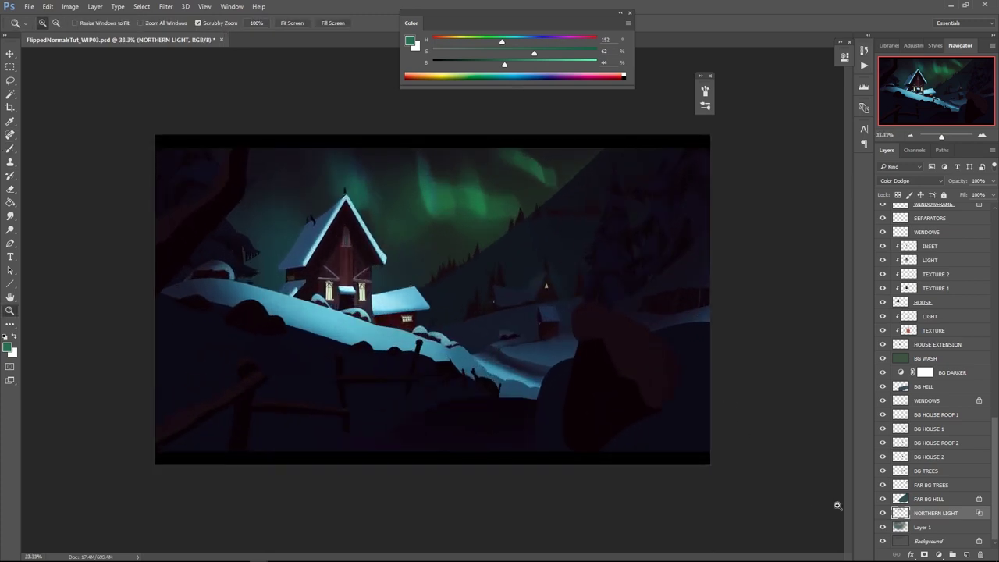
left_click(165, 7)
left_click(145, 180)
left_click_drag(519, 270, 516, 278)
left_click_drag(508, 117, 729, 122)
left_click_drag(660, 305, 697, 307)
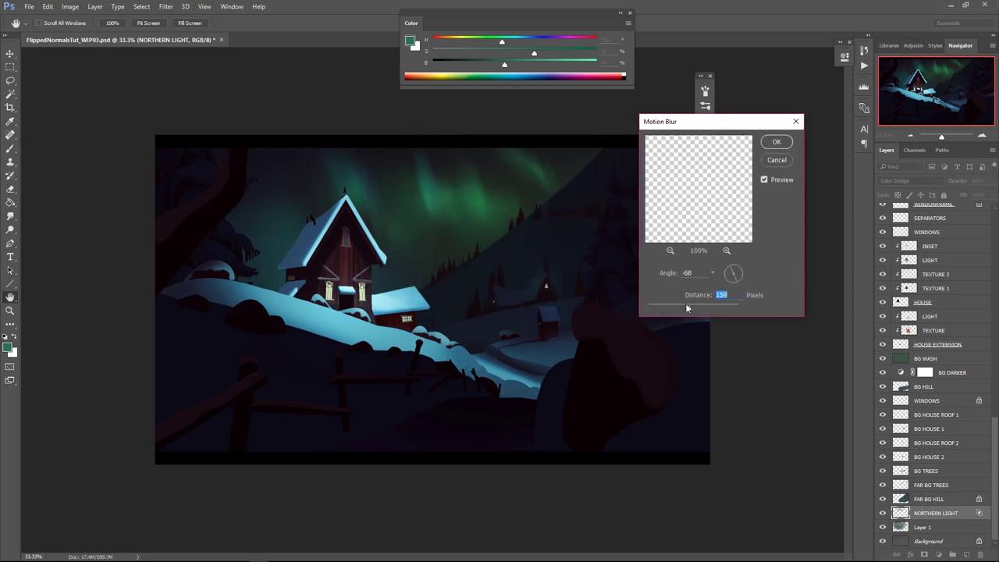
key("Return")
key("b")
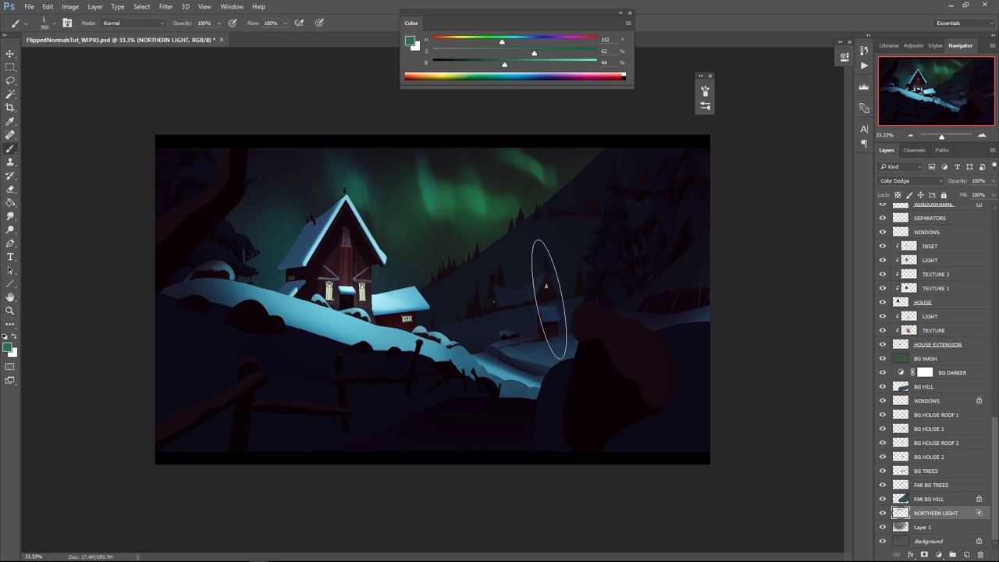
Switch to a textured, narrow brush tip and angle and size it to follow the aurora's slant
right_click(550, 301)
left_click_drag(573, 315, 558, 306)
key("Return")
key("bracketleft")
key("bracketleft")
key("bracketleft")
key("bracketleft")
key("bracketleft")
right_click(437, 197)
left_click_drag(456, 211, 460, 199)
key("Return")
key("bracketright")
key("bracketright")
key("bracketright")
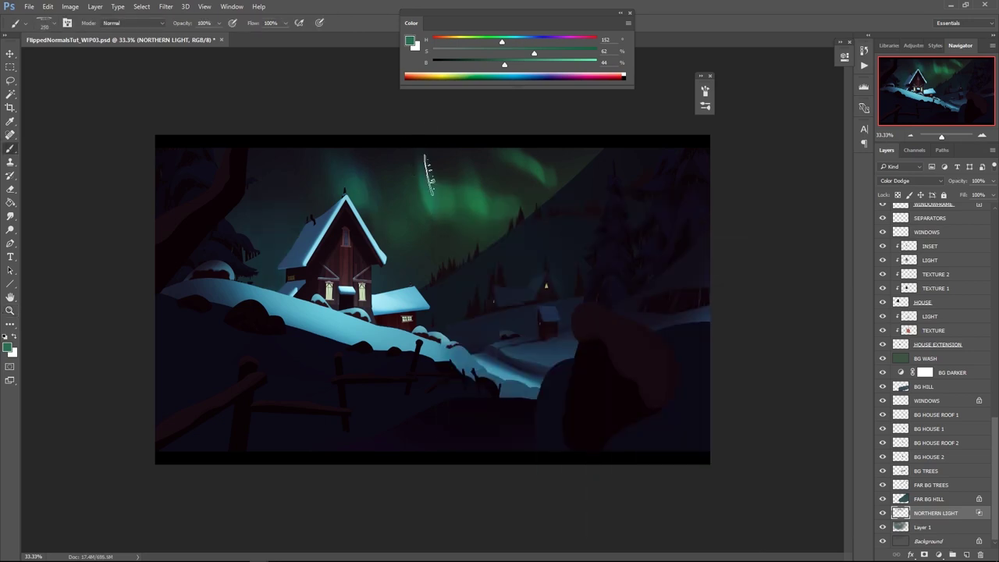
Paint narrow green aurora streaks (H 152, S 62, B 44) in the sky beside the house roof
key("bracketleft")
left_click_drag(453, 155, 486, 242)
key("ctrl+z")
left_click_drag(443, 159, 459, 205)
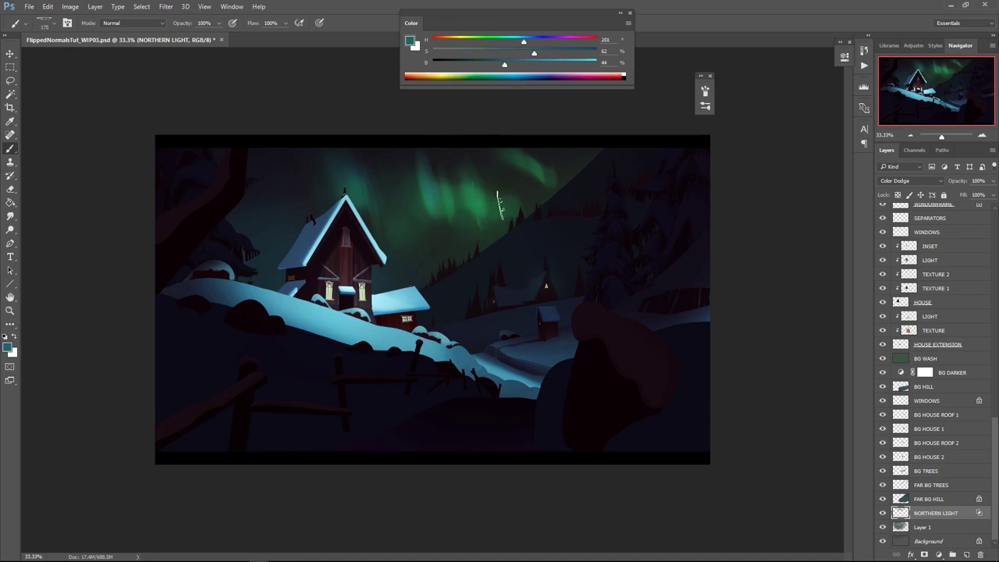
Paint blue-tinted aurora strokes (H 201, S 62, B 44) above and beside the roof, varying the brush size
key("bracketright")
key("bracketright")
left_click_drag(345, 179, 347, 207)
key("bracketright")
key("bracketleft")
key("bracketleft")
key("bracketright")
key("bracketright")
key("bracketright")
mouse_move(434, 231)
left_mouse_down()
mouse_move(451, 199)
mouse_move(380, 223)
left_mouse_up()
key("bracketleft")
key("bracketleft")
Apply a Motion Blur at about -65° with a distance of 96 pixels to the NORTHERN LIGHT layer
left_click(165, 6)
mouse_move(180, 125)
left_click(125, 193)
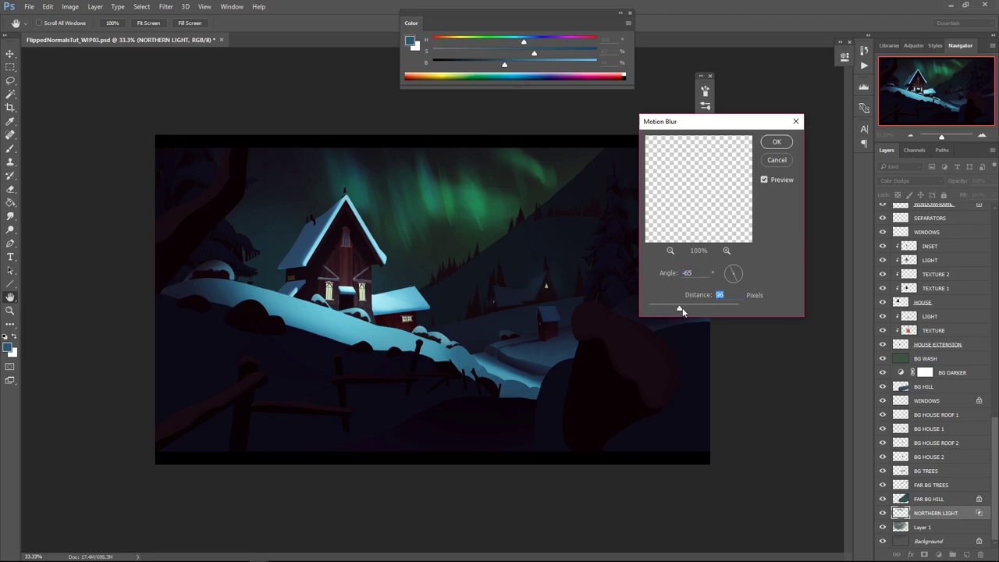
left_click_drag(735, 285, 734, 288)
left_click(774, 148)
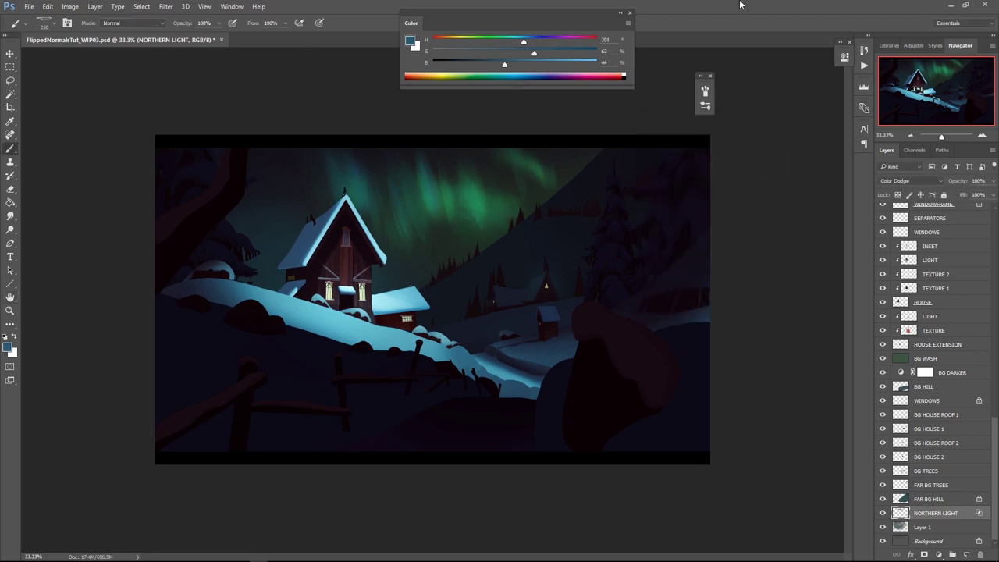
Increase the aurora's contrast with a Levels adjustment on the NORTHERN LIGHT layer, moving the shadow and highlight inputs inward
key("ctrl+l")
left_click_drag(502, 199, 518, 199)
left_click_drag(634, 199, 606, 200)
mouse_move(518, 199)
left_mouse_down()
mouse_move(622, 199)
mouse_move(533, 200)
left_mouse_up()
left_click(673, 101)
Set up a custom grayscale proof (Dot Gain 20%), check the painting's values, and return to the colour view
left_click(204, 7)
mouse_move(229, 19)
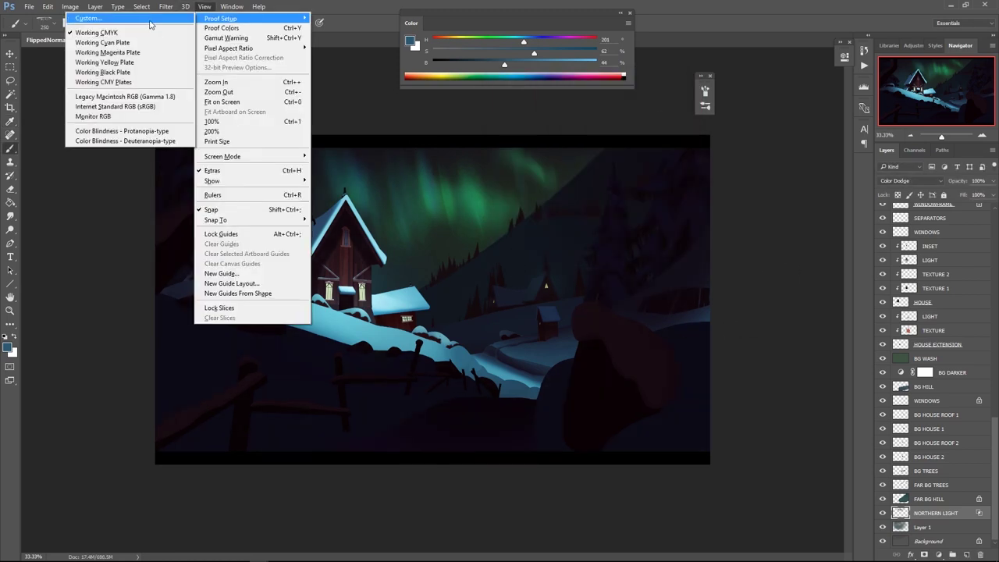
left_click(148, 19)
left_click(521, 177)
left_click(500, 401)
left_click(621, 154)
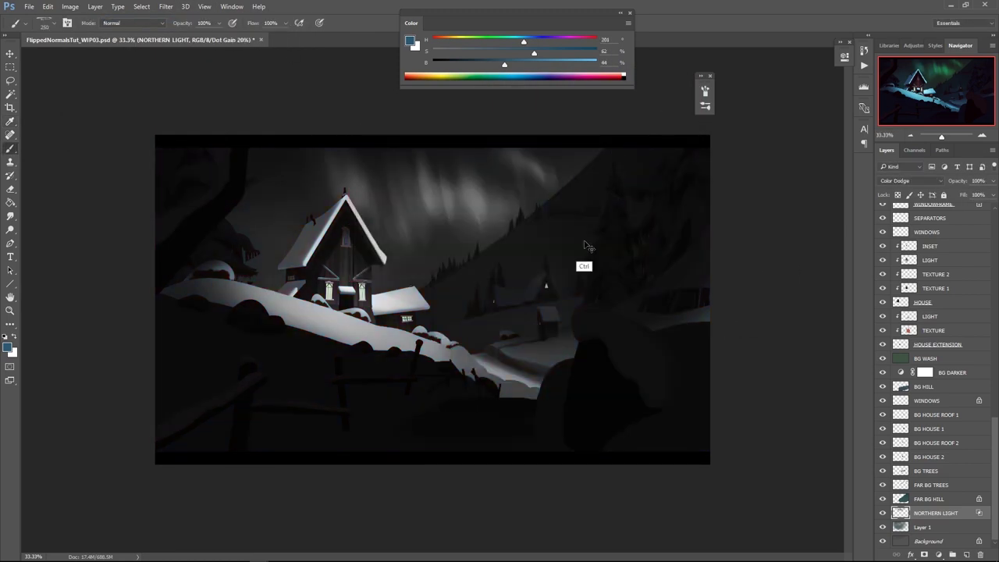
key("ctrl+y")
Lower the NORTHERN LIGHT layer's opacity to about 65% and warp the aurora into a curved, slanting shape
left_click(993, 181)
left_click_drag(992, 195, 974, 196)
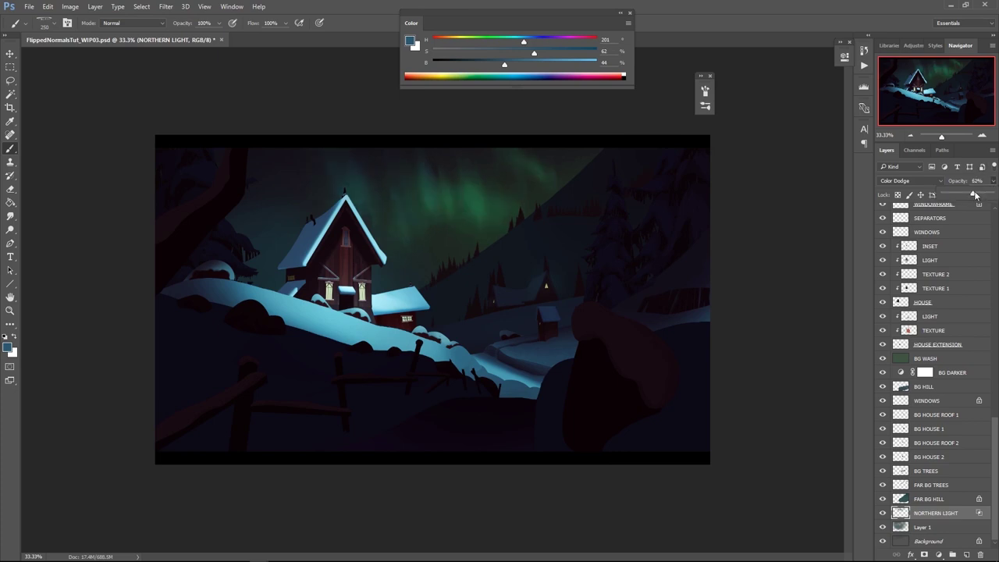
key("ctrl+t")
right_click(484, 213)
left_click(508, 289)
left_click_drag(437, 213, 429, 227)
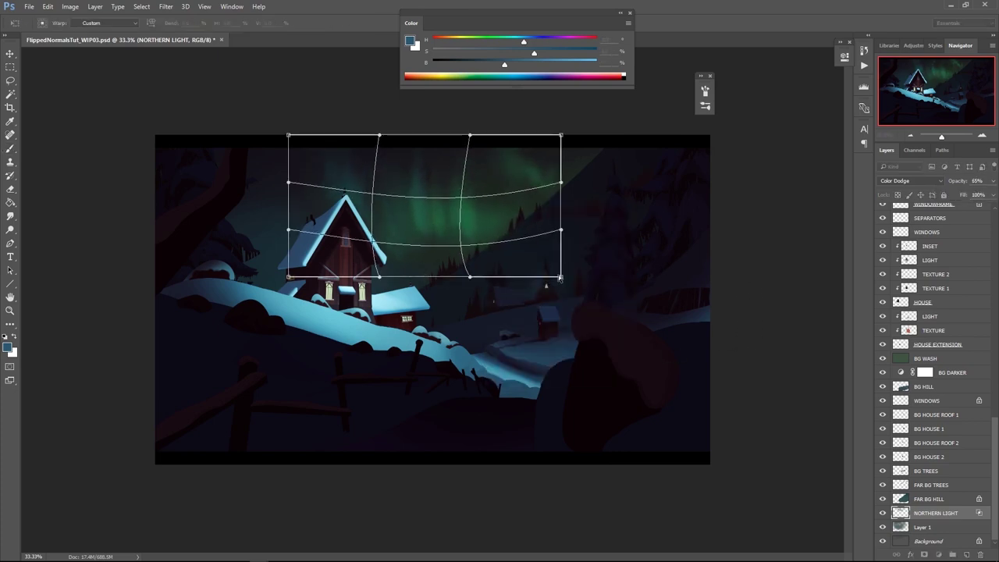
left_click_drag(561, 277, 600, 221)
left_click_drag(561, 135, 529, 118)
left_click_drag(380, 242, 380, 224)
left_click_drag(380, 276, 379, 259)
left_click_drag(470, 276, 456, 328)
left_click_drag(436, 226, 449, 215)
key("Return")
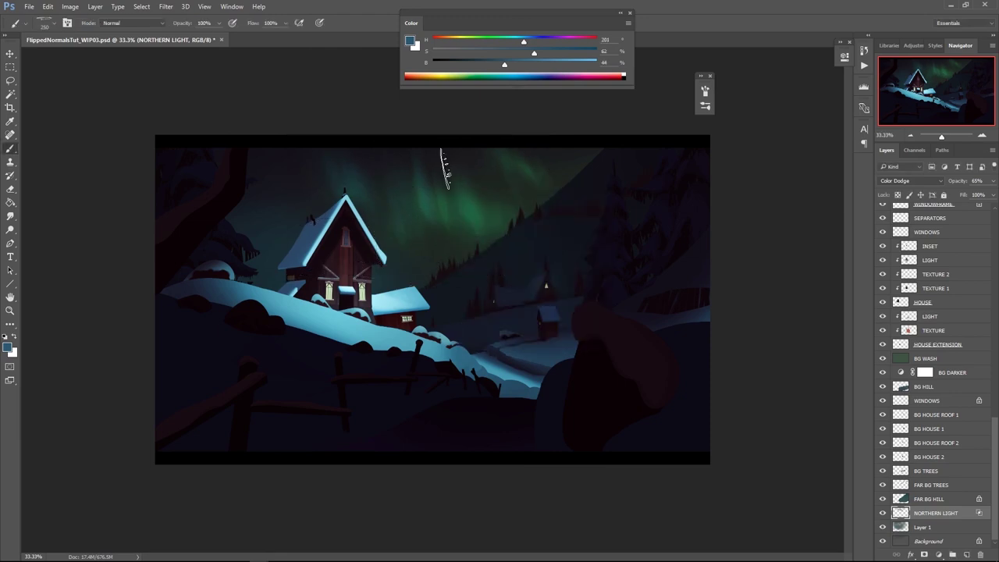
Create a new layer named STREAKS above NORTHERN LIGHT
key("ctrl+alt+shift+n")
double_click(920, 516)
type("STREAKS")
key("Return")
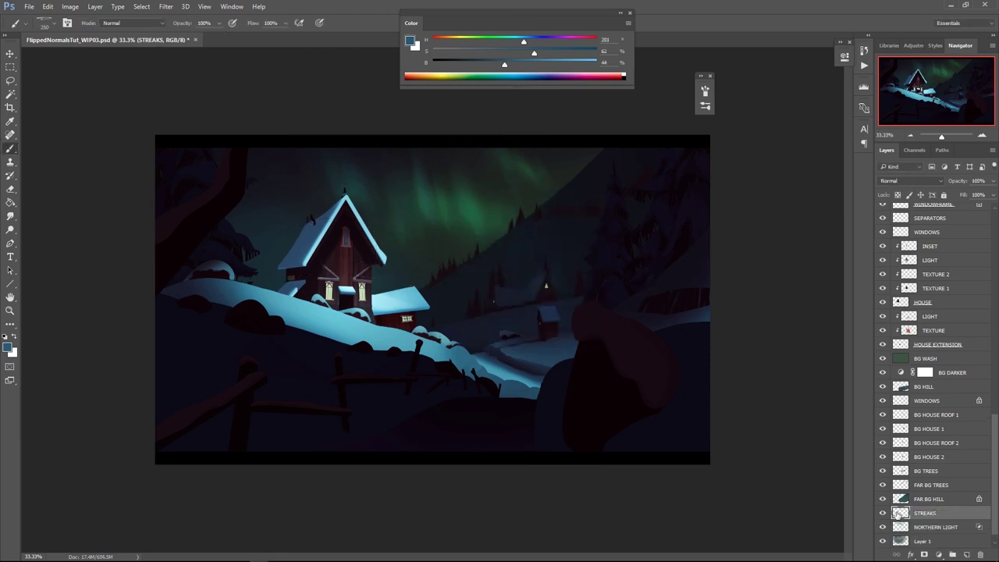
right_click(498, 233)
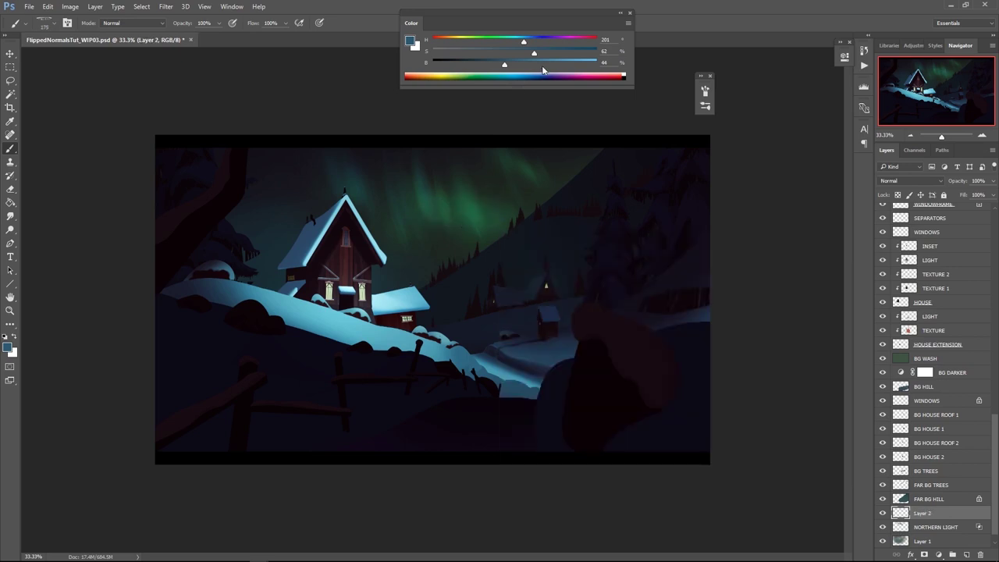
Set the paint colour to H 142, S 62, B 63 and the new layer to Color Dodge with Transparency Shapes Layer disabled
left_click_drag(523, 41, 497, 41)
left_click_drag(504, 65, 535, 65)
left_click(888, 181)
left_click(910, 256)
double_click(946, 514)
left_click(732, 185)
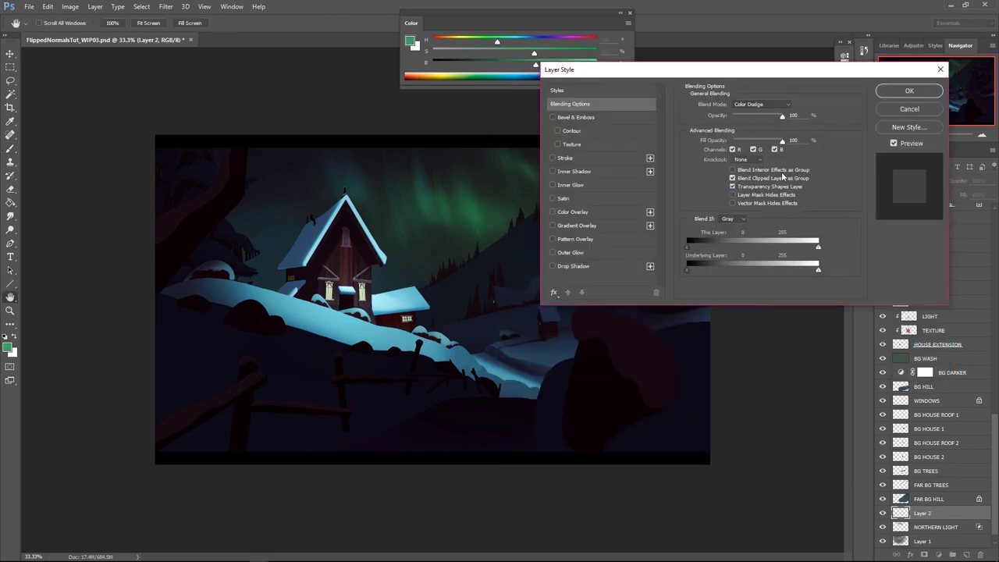
left_click(732, 187)
left_click(909, 91)
Rename the Color Dodge layer as STREAKS
double_click(922, 512)
type("STREAKS")
key("Return")
Paint bright green speckled streaks through the aurora on the STREAKS layer with an enlarged textured brush
right_click(485, 202)
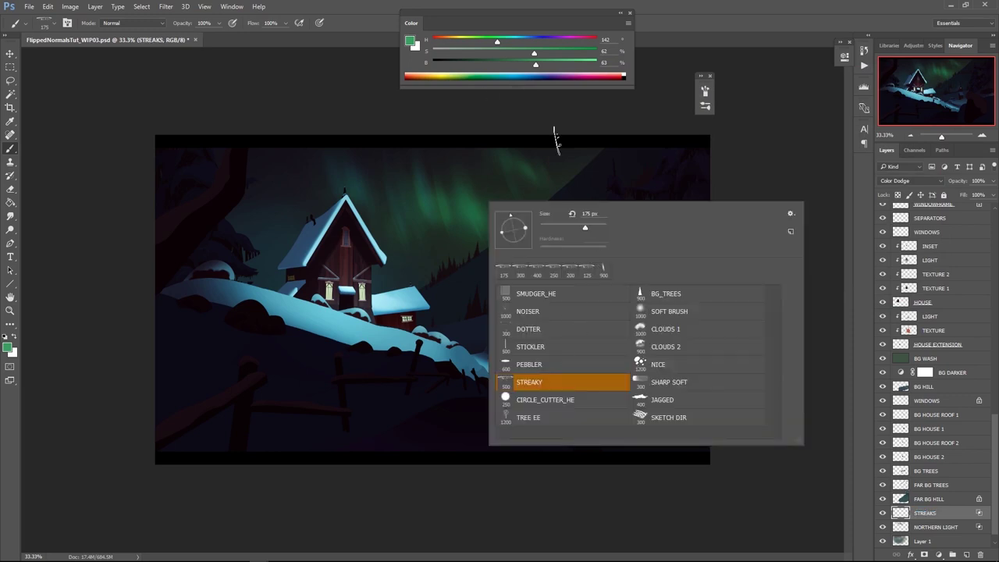
left_click(705, 91)
left_click(401, 213)
key("bracketright")
key("bracketright")
key("bracketright")
key("bracketright")
left_click_drag(456, 189, 470, 223)
left_click_drag(480, 209, 493, 224)
mouse_move(469, 212)
left_mouse_down()
mouse_move(436, 212)
mouse_move(411, 166)
left_mouse_up()
left_click_drag(395, 226, 387, 184)
mouse_move(375, 186)
left_mouse_down()
mouse_move(383, 226)
mouse_move(364, 187)
left_mouse_up()
mouse_move(438, 185)
left_mouse_down()
mouse_move(448, 217)
mouse_move(475, 222)
left_mouse_up()
left_click_drag(486, 188, 501, 216)
Erase parts of the green streaks with a different, reduced eraser tip
key("e")
right_click(482, 231)
left_click(523, 342)
key("bracketleft")
key("bracketleft")
key("bracketleft")
mouse_move(423, 226)
left_mouse_down()
mouse_move(412, 207)
mouse_move(449, 199)
left_mouse_up()
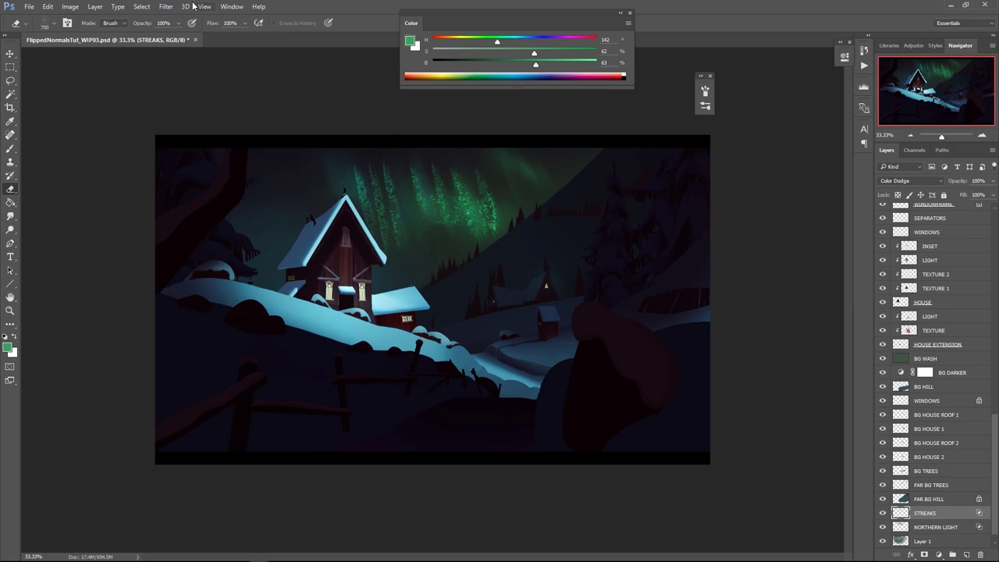
Apply a Motion Blur at -65° with a distance of 292 pixels to the STREAKS layer
left_click(166, 7)
mouse_move(179, 129)
left_click(124, 179)
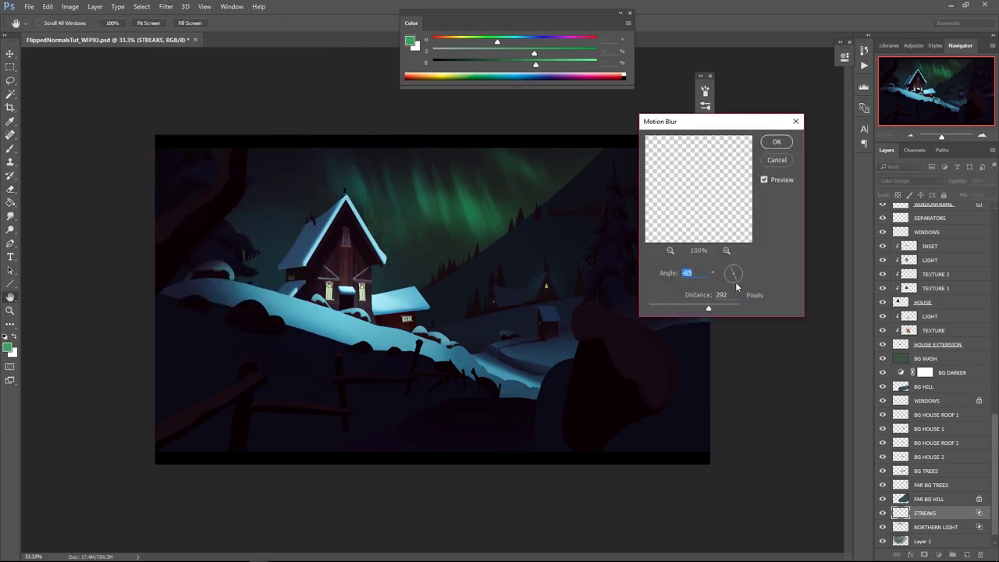
left_click(777, 143)
Warp the blurred streaks to follow the aurora's flow and compare the painting without and with the warp
key("ctrl+t")
right_click(466, 194)
left_click(509, 273)
left_click_drag(439, 211, 421, 211)
left_click_drag(513, 136, 550, 122)
left_click_drag(513, 280, 466, 307)
key("Return")
key("ctrl+z")
key("ctrl+z")
Open the Hue/Saturation adjustment for the house's TEXTURE 1 layer
left_click(620, 299, "alt")
left_click(625, 313)
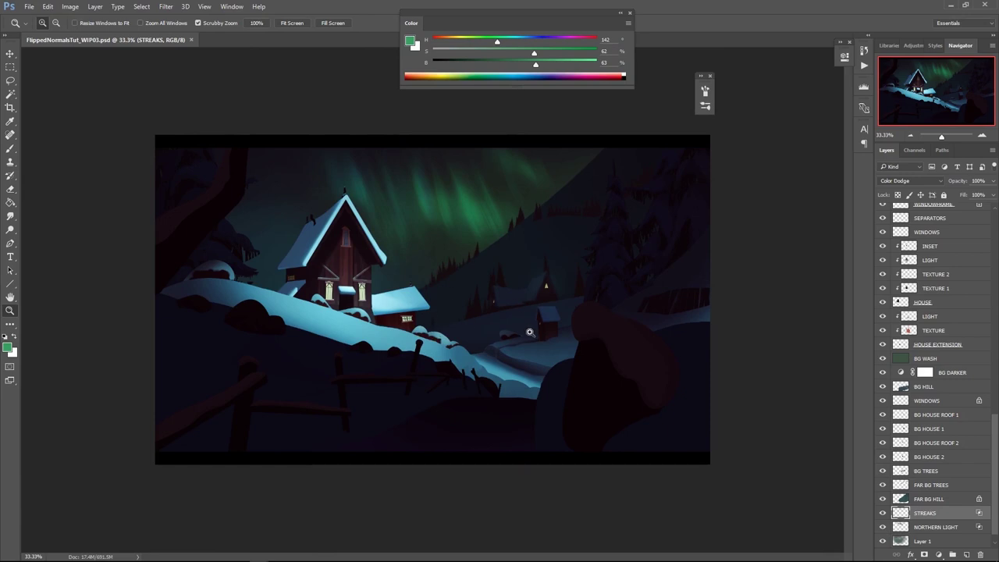
key("b")
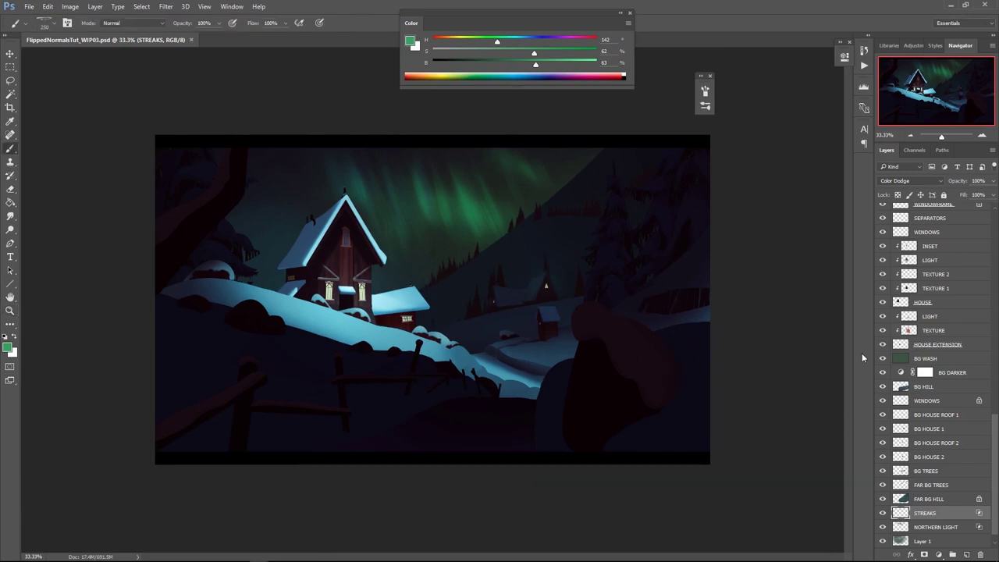
left_click(948, 333)
left_click(952, 277)
left_click(921, 291)
key("ctrl+u")
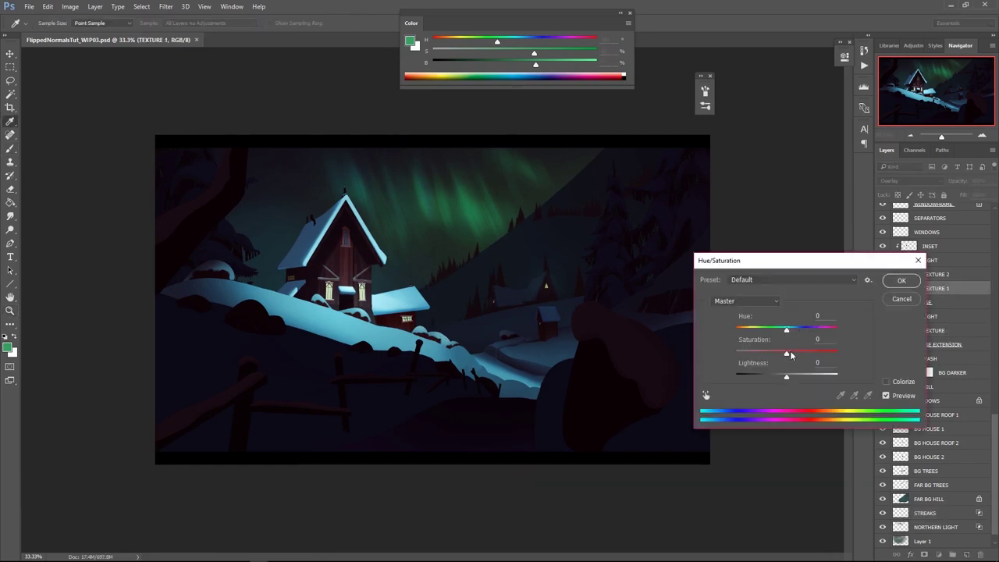
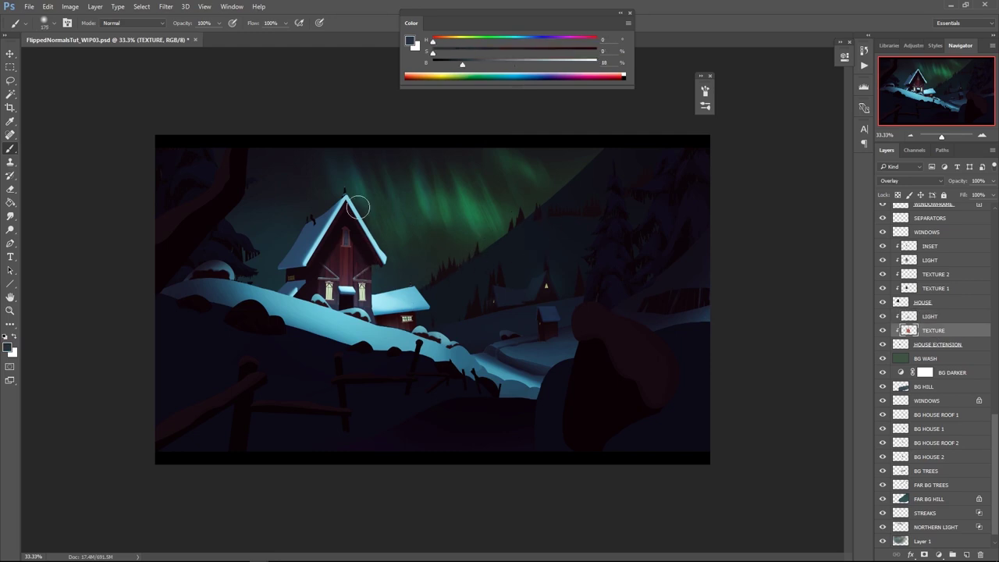
Select the WINDOWFRAME layer and sample a dark grey (H 0, S 0, B 17) at the gable window with a smaller brush
left_click(942, 223)
left_click_drag(992, 443, 992, 400)
left_click(952, 275)
left_click(948, 328)
key("m")
left_click_drag(371, 284, 336, 233)
key("ctrl+d")
key("b")
left_click(346, 233, "alt")
key("bracketleft")
key("bracketleft")
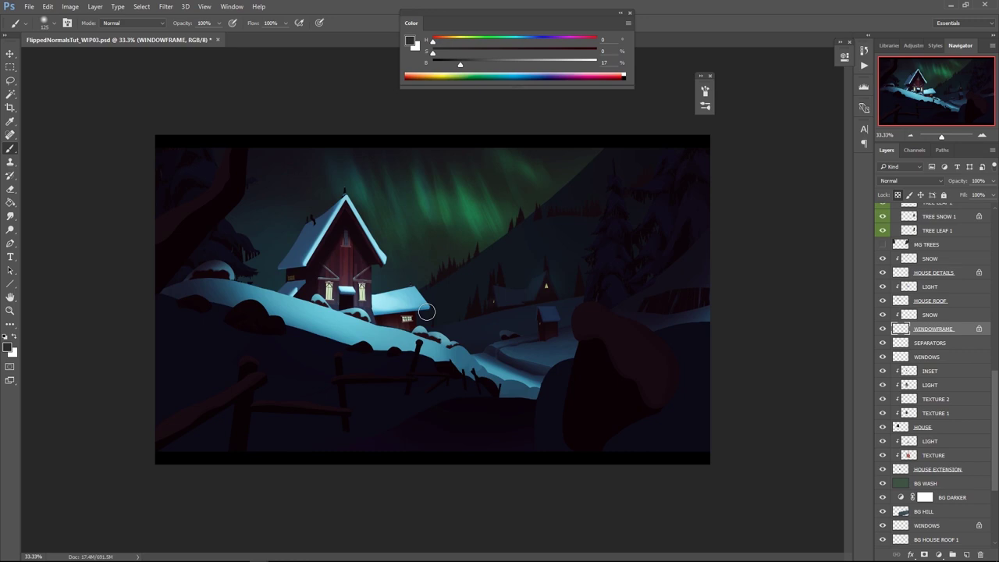
Create a new layer named LIGHT clipped to the BG HILL layer
left_click_drag(996, 389, 992, 479)
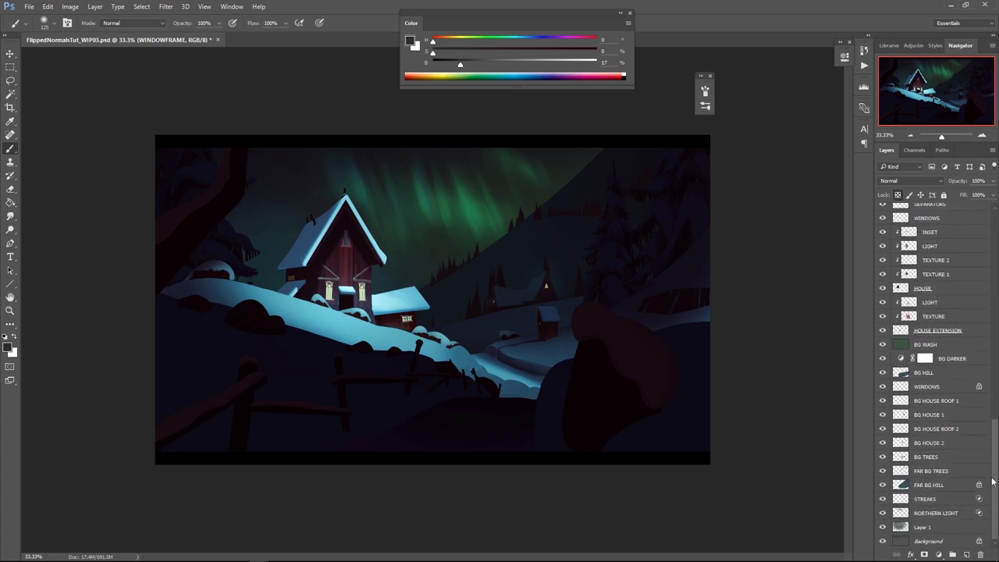
scroll(987, 437, "up", 3)
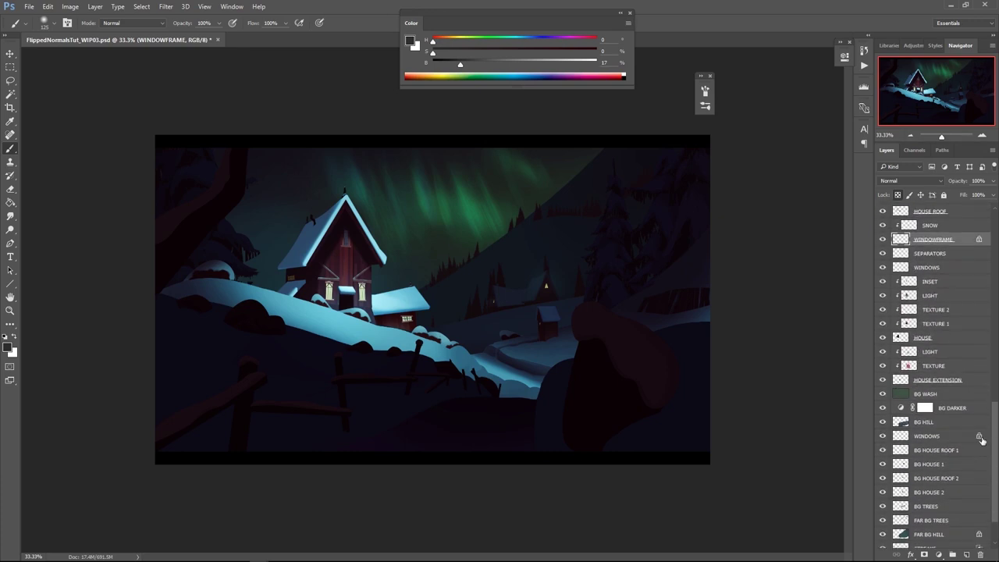
left_click(892, 422)
left_click(883, 422)
left_click(884, 423)
key("ctrl+shift+alt+n")
left_click(943, 428, "alt")
double_click(931, 422)
type("LIGHT")
key("Return")
scroll(909, 405, "down", 3)
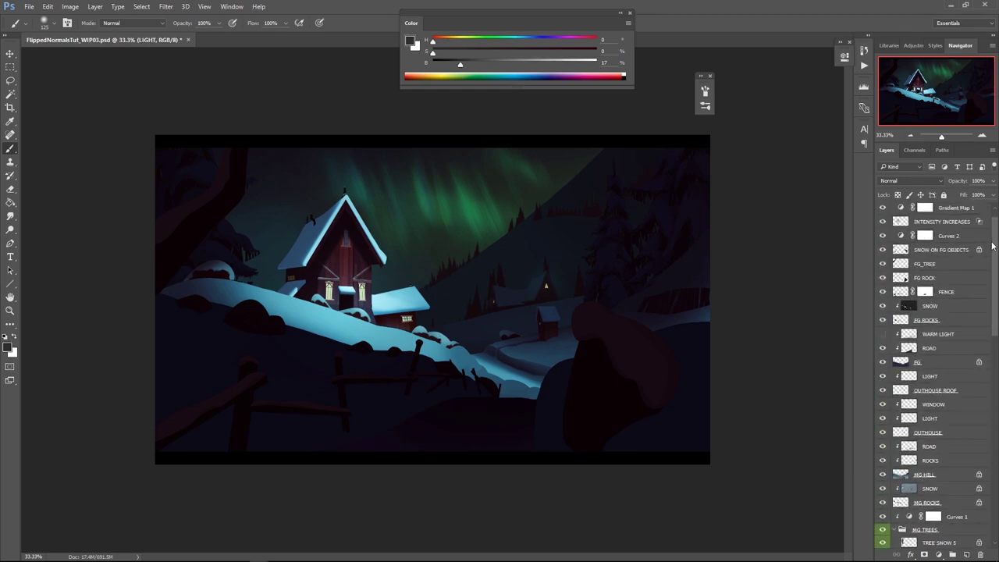
left_click(908, 331)
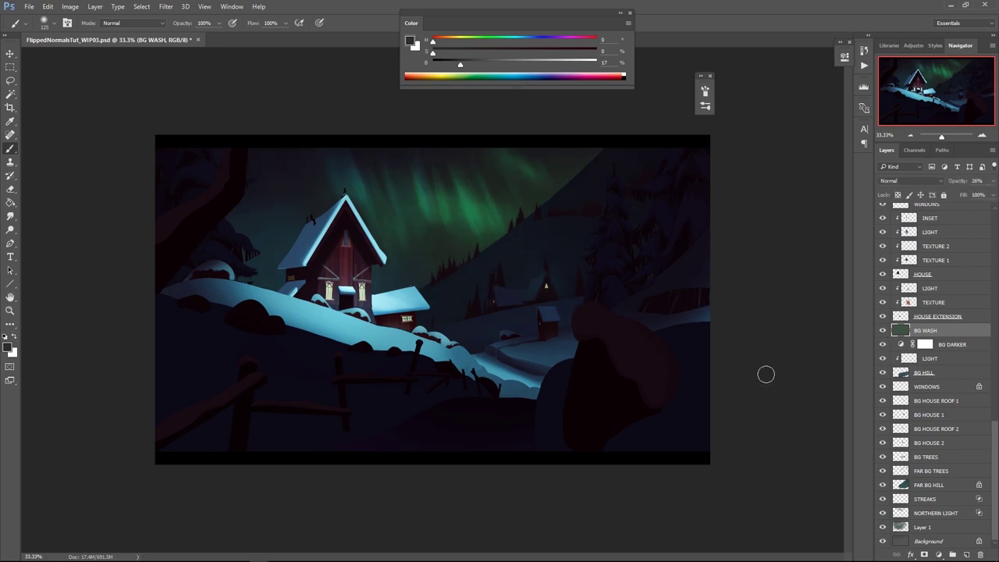
key("z")
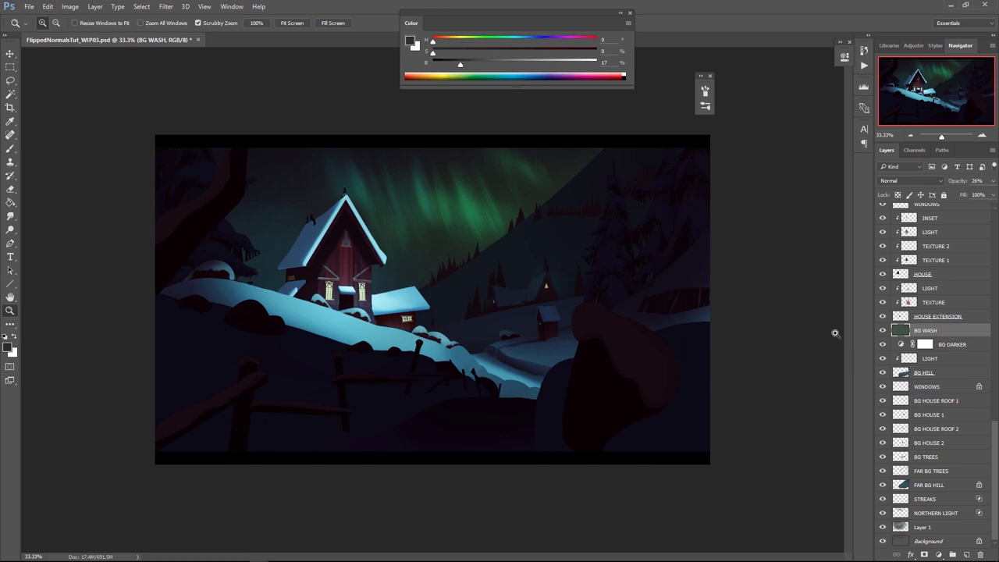
left_click(936, 359)
key("l")
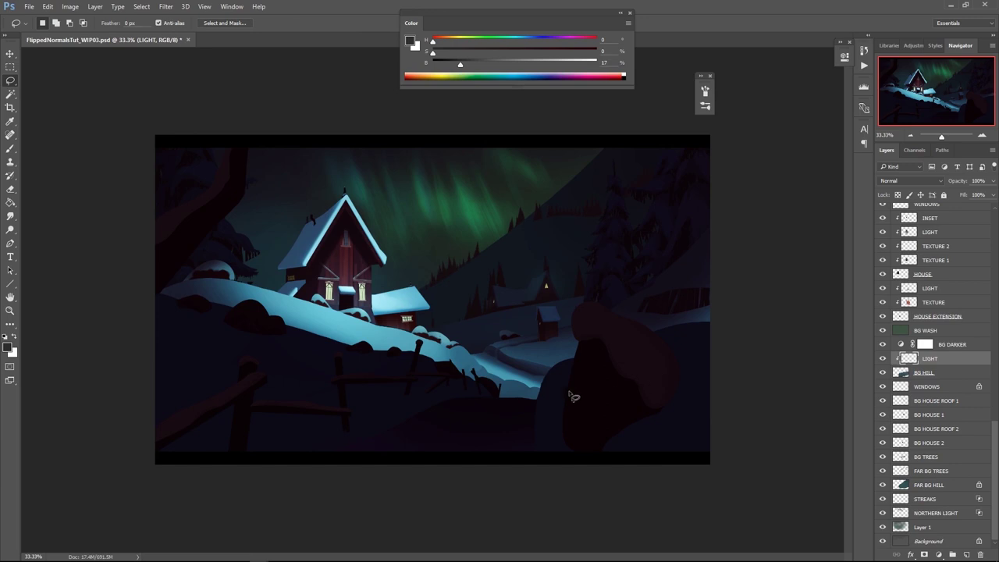
left_click_drag(993, 431, 993, 228)
left_click(938, 313)
key("m")
left_click_drag(690, 293, 524, 467)
key("ctrl+t")
key("Return")
key("ctrl+d")
Rotate the large foreground rock on the FG ROCK layer by about -3.8°
left_click(944, 273)
left_click_drag(683, 294, 529, 466)
key("ctrl+t")
mouse_move(713, 307)
left_mouse_down()
mouse_move(734, 329)
mouse_move(692, 262)
mouse_move(713, 328)
left_mouse_up()
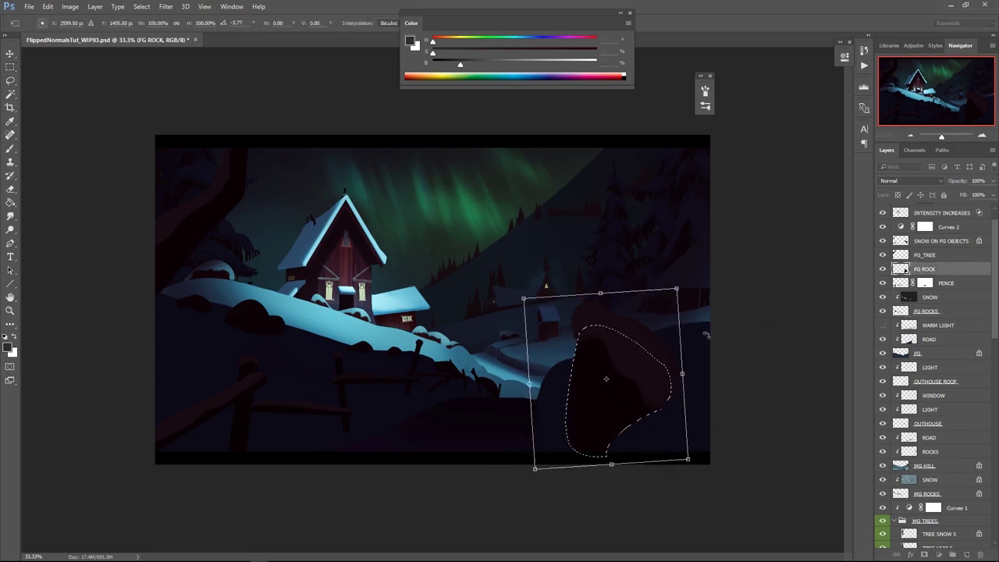
key("Escape")
key("ctrl+d")
Transform the TREE LEAF 1 and TREE SNOW 1 layers together, shifting the midground tree horizontally away from the house
left_click_drag(992, 327, 991, 506)
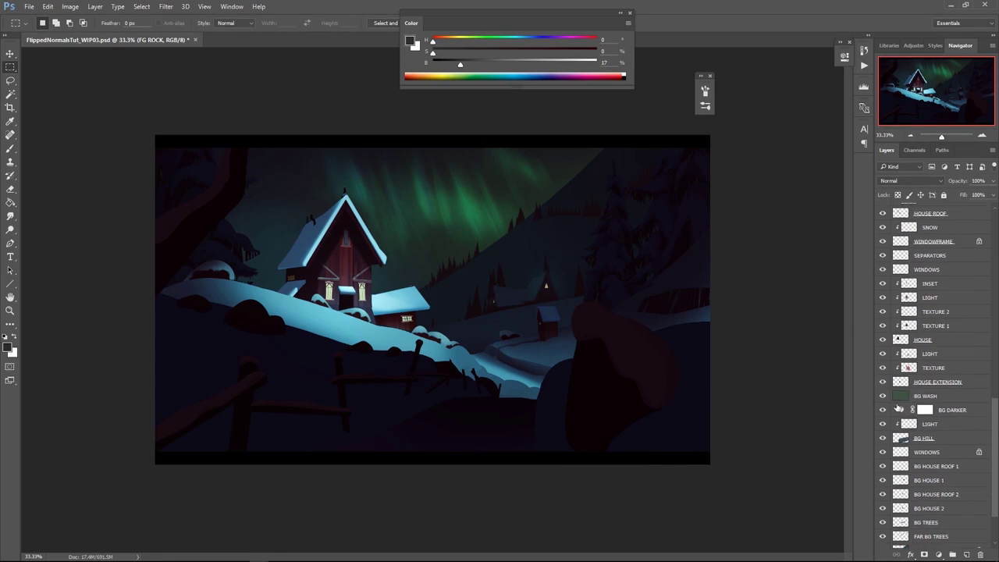
left_click_drag(993, 414, 989, 338)
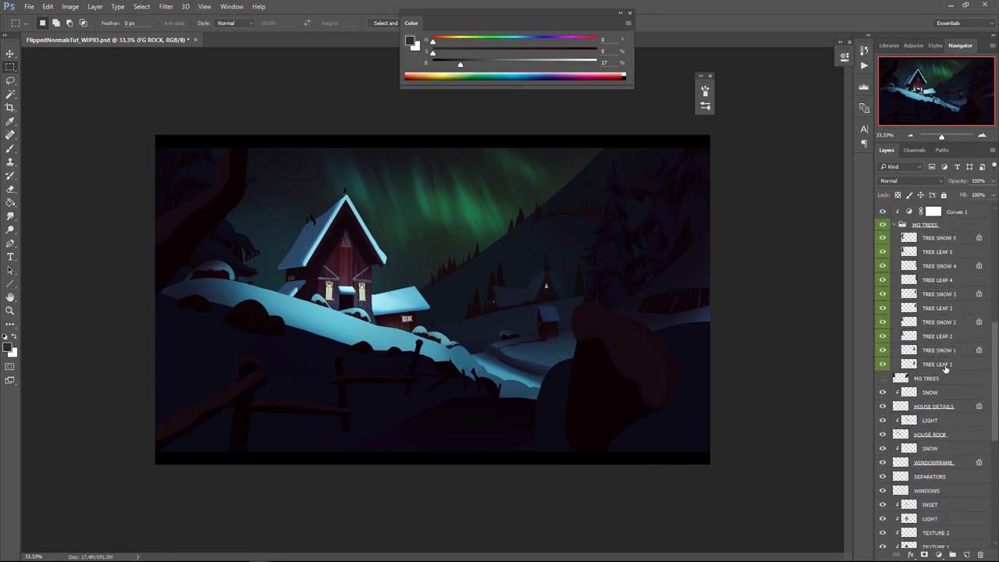
left_click(943, 365)
left_click(942, 351, "shift")
key("ctrl+t")
left_click_drag(625, 274, 648, 275, "shift")
right_click(649, 274)
left_click(629, 219)
key("shift+Left")
left_click_drag(631, 222, 623, 222, "shift")
key("Return")
Add a clipped Hue/Saturation adjustment above the MG TREES group with hue -10 and saturation about +3
left_click(946, 351)
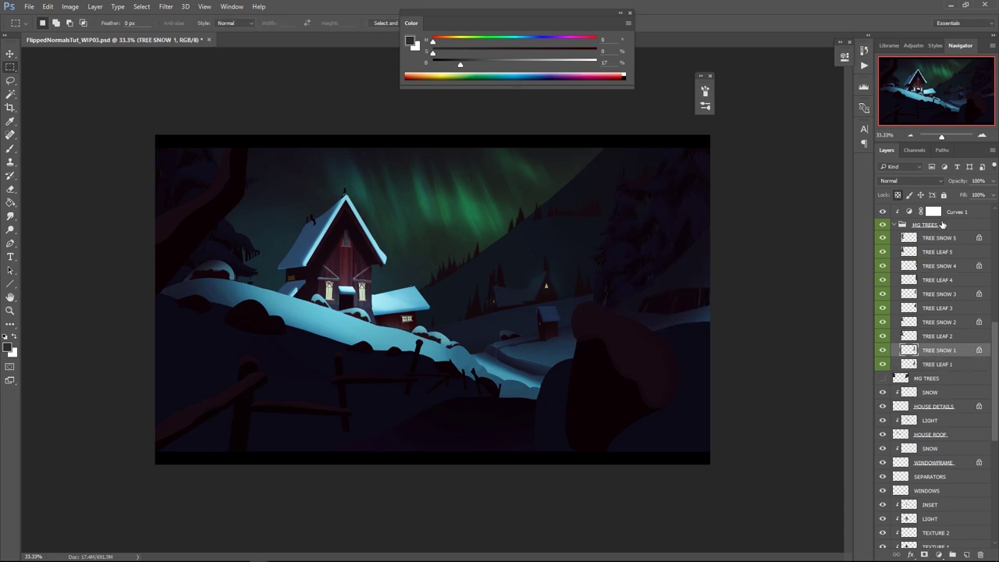
left_click(941, 224)
left_click(939, 554)
left_click(933, 426)
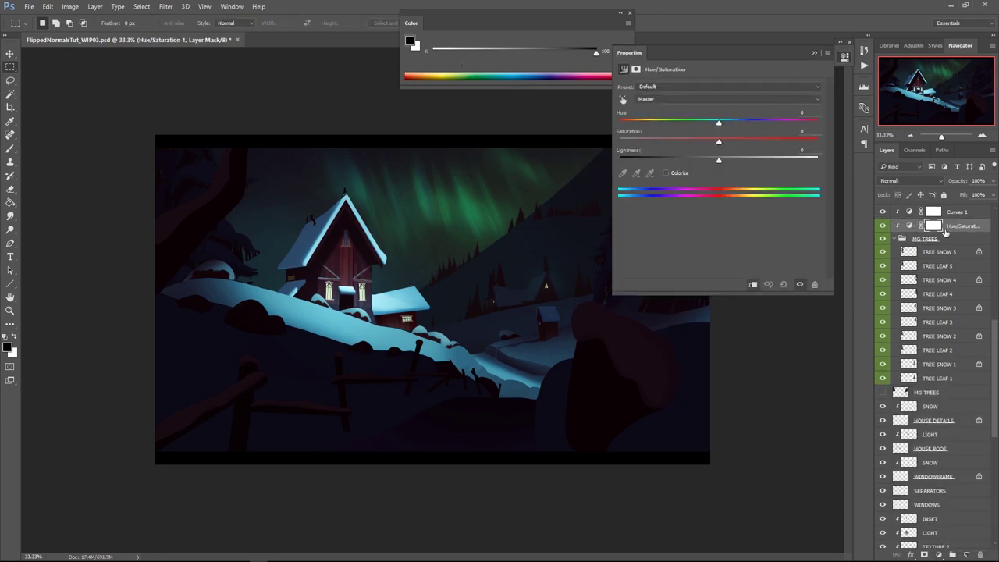
left_click_drag(740, 50, 851, 25)
left_click_drag(830, 99, 835, 99)
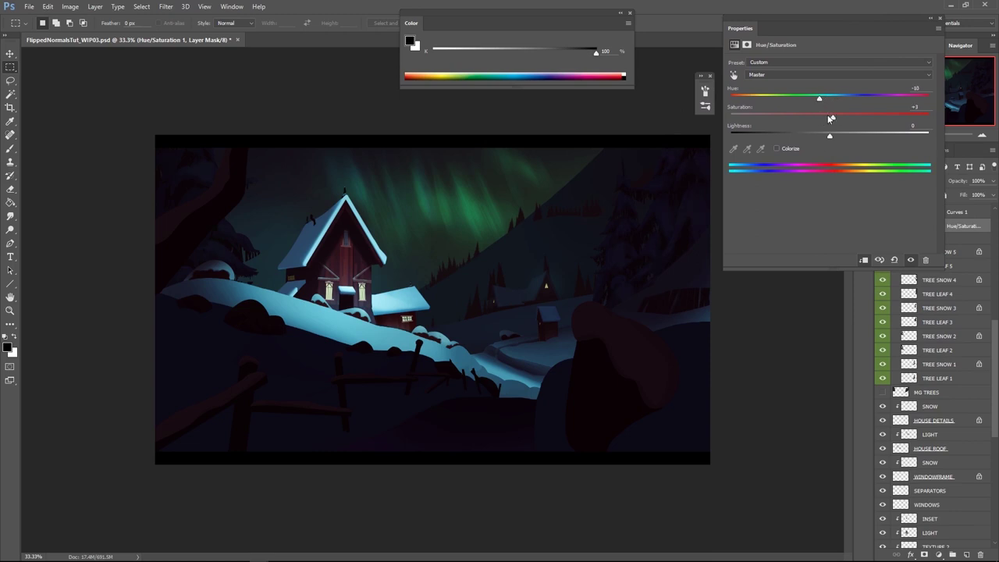
left_click(931, 18)
Delete the hidden leftover MG TREES layer and collapse the MG TREES group
key("z")
left_click(935, 398)
key("Delete")
left_click_drag(994, 383, 993, 431)
left_click(894, 242)
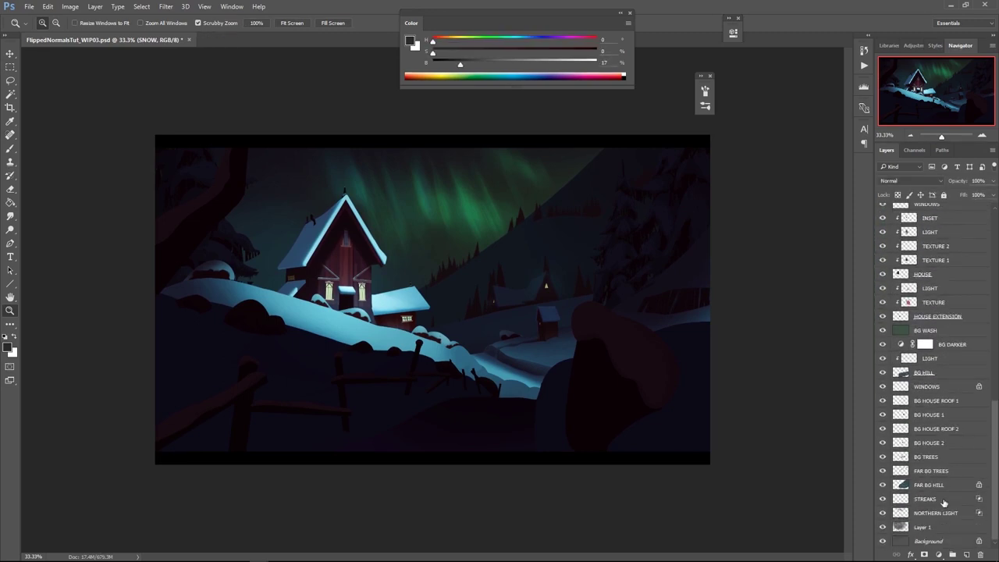
Rename the LIGHT layer clipped to BG HILL as ROAD
left_click(936, 360)
key("l")
double_click(929, 360)
type("ROAD")
key("Return")
Lasso a narrow curved road shape on the background hill between the house extension and the distant trees
key("ctrl+space")
left_click(516, 325, "ctrl")
left_click(516, 325, "ctrl")
left_click_drag(448, 315, 414, 347)
mouse_move(448, 310)
left_mouse_down()
mouse_move(374, 361)
mouse_move(426, 359)
mouse_move(362, 360)
mouse_move(380, 356)
left_mouse_up()
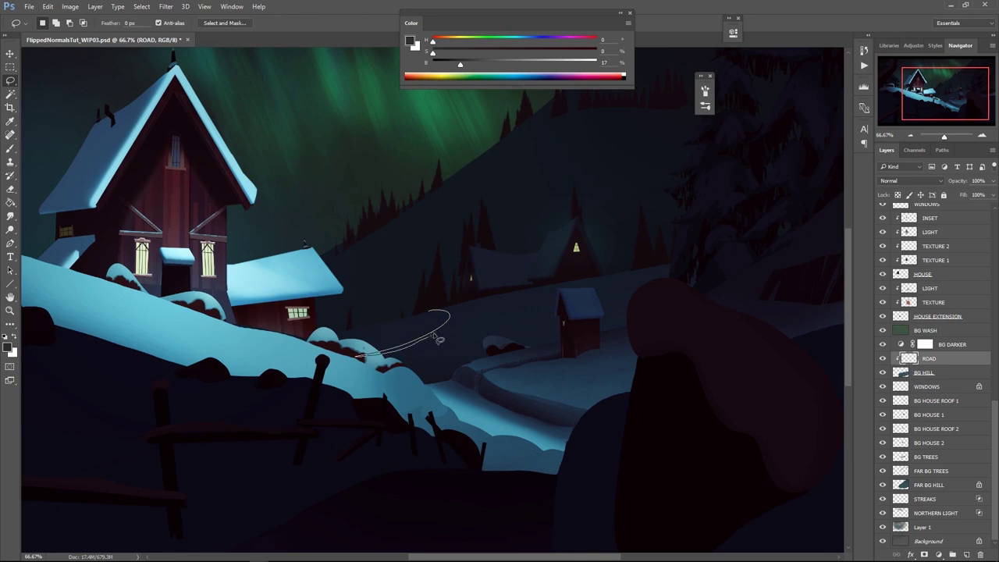
left_click_drag(453, 313, 429, 311)
Paint the road selection in a dark teal sampled from the hill with brightness lowered to 30, and deselect
key("b")
left_click(456, 341, "alt")
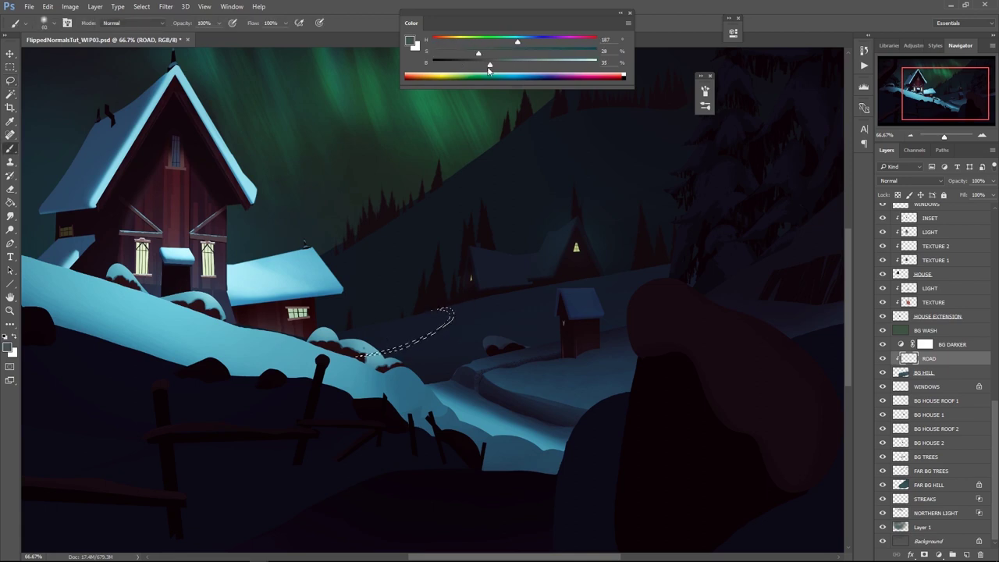
key("ctrl+space")
left_click(464, 302, "ctrl")
key("ctrl+d")
key("b")
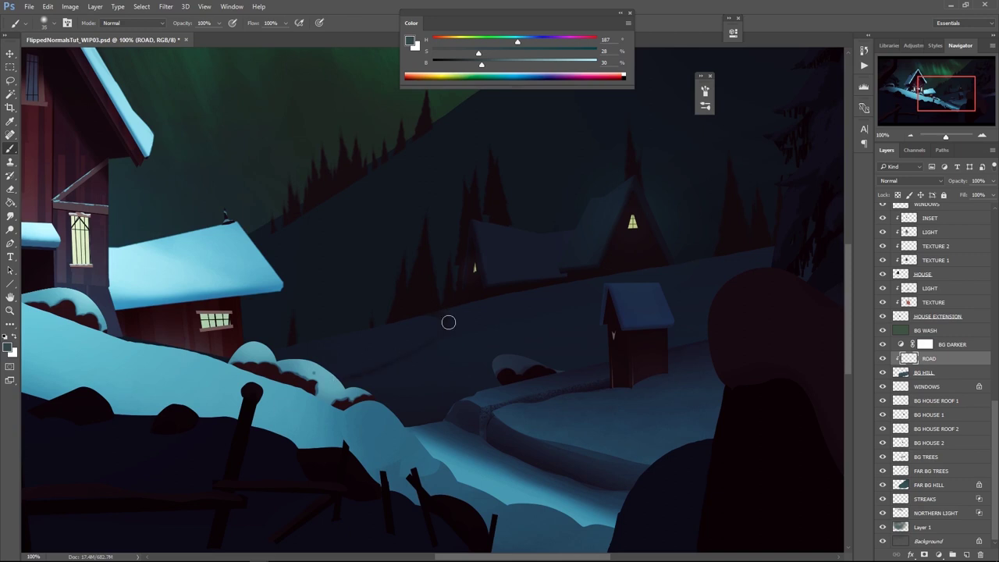
Set the brush brightness to 40, add strokes along the road's edge and undo the last stroke
left_click(499, 64)
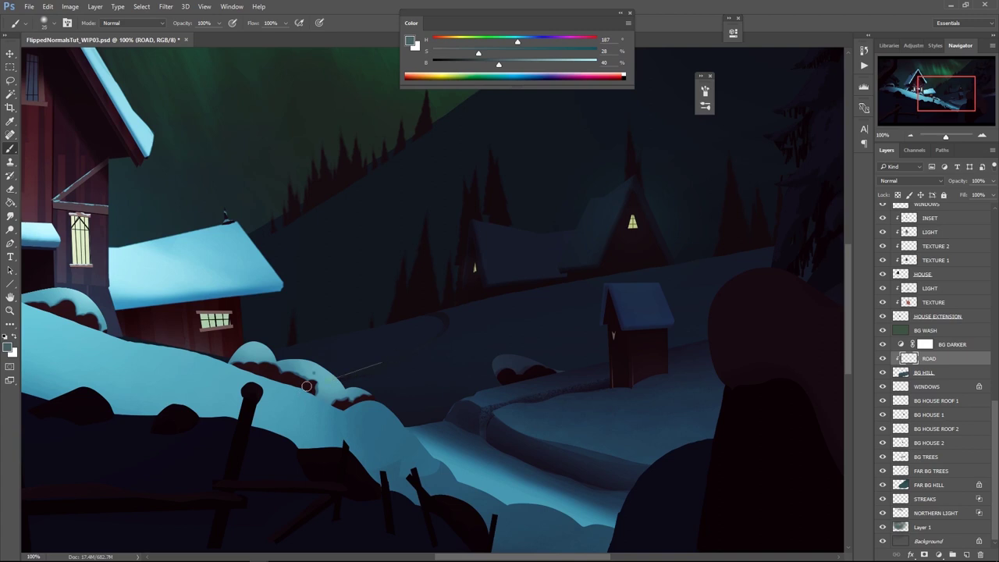
key("ctrl+z")
key("z")
left_click(461, 304, "alt")
left_click(462, 304, "alt")
left_click(492, 301, "alt")
left_click(523, 322)
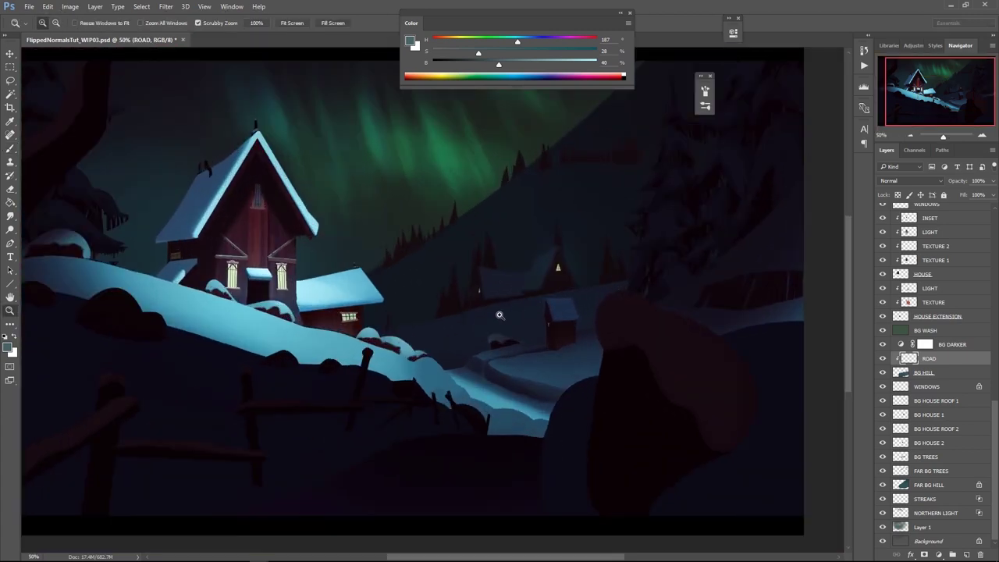
On the BG HILL layer, lasso a small patch of the ridge above the road's bend
left_click(500, 316)
key("alt+[")
left_click(450, 312)
left_click(451, 312)
key("l")
left_click_drag(430, 315, 413, 289)
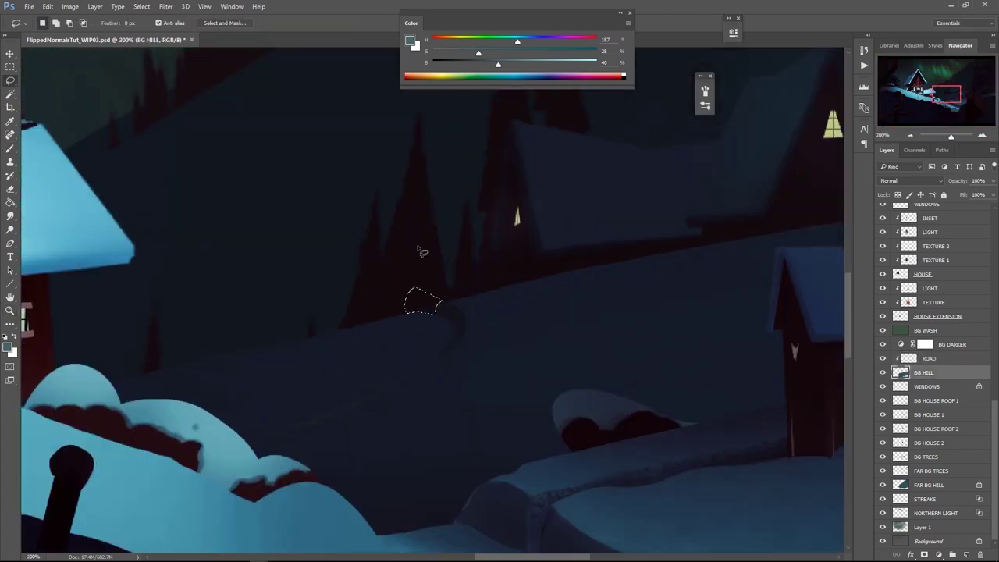
key("z")
left_click(539, 261, "alt")
left_click(551, 264, "alt")
left_click(597, 273, "alt")
left_click(612, 279, "alt")
left_click(614, 281)
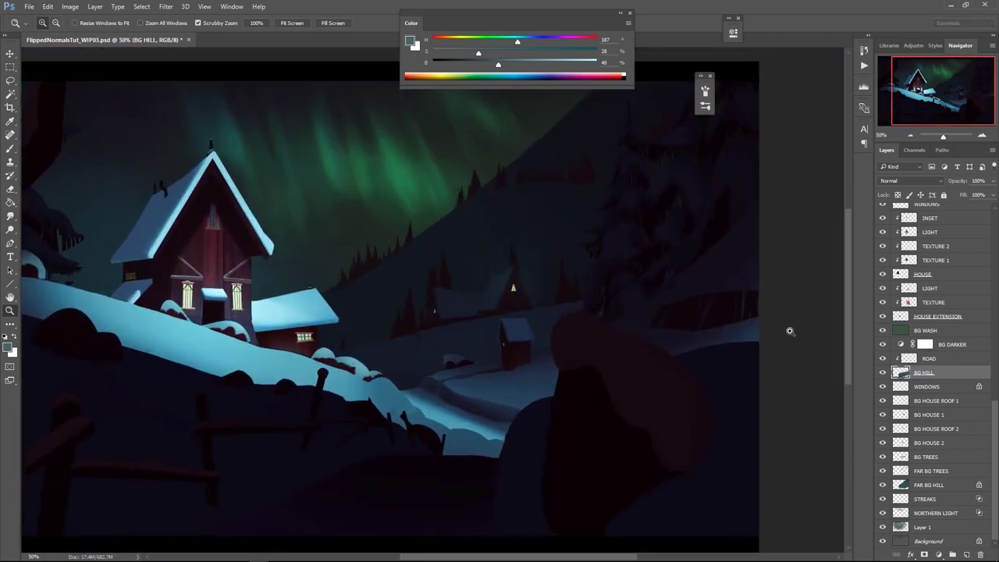
Raise the lightness of the BG HOUSE 2 layer by +5 with Hue/Saturation
left_click(937, 442)
key("ctrl+u")
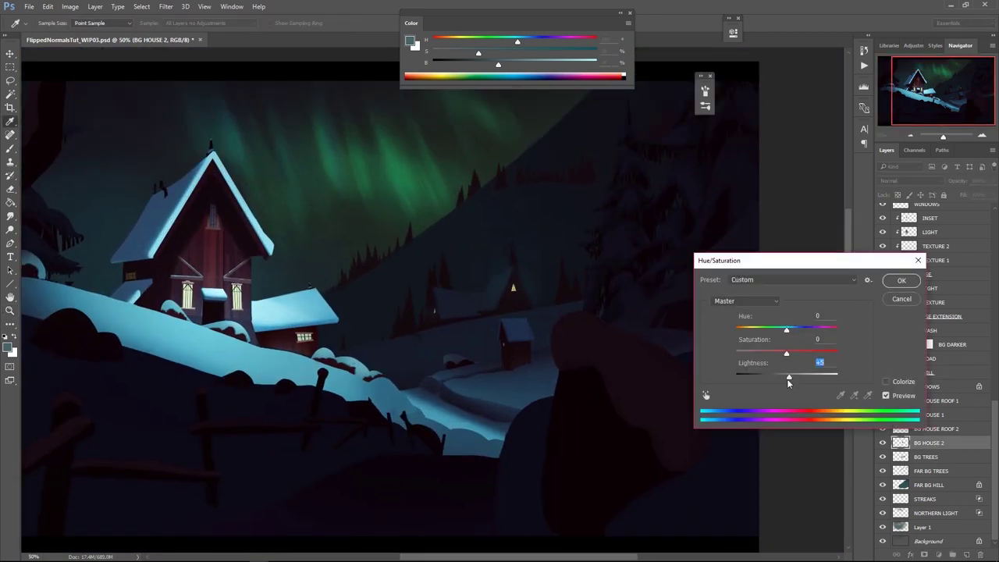
left_click(889, 282)
Create a new layer named LIGHT clipped to the BG HOUSE 1 layer
left_click(950, 416)
key("ctrl+shift+alt+n")
left_click(932, 422, "alt")
double_click(931, 417)
Outline the triangular gable front of the distant house with the Polygonal Lasso
left_click(525, 311)
key("l")
key("shift+l")
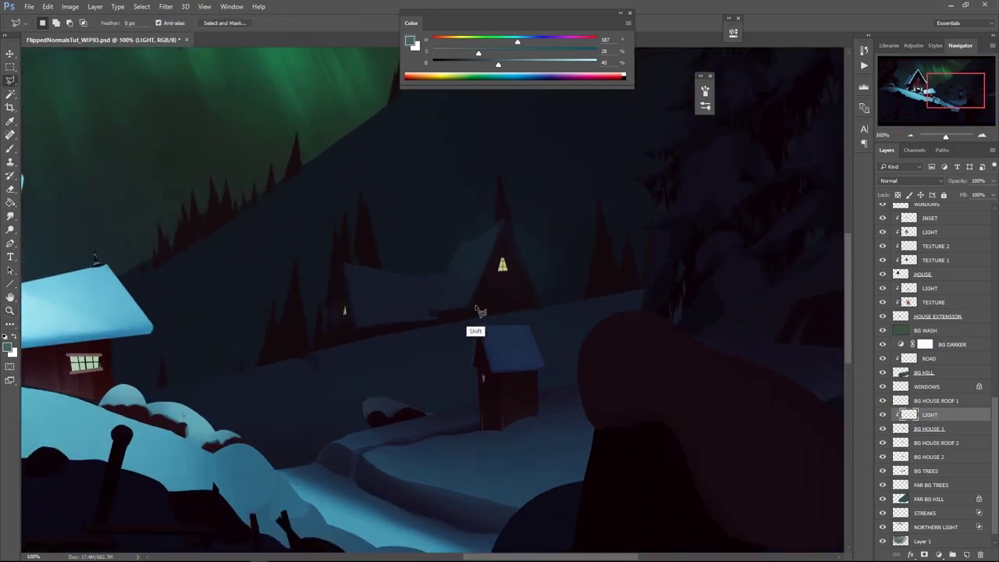
left_click(470, 327)
left_click(470, 305)
left_click(502, 226)
left_click(543, 309)
left_click(471, 327)
Set the LIGHT layer to Screen and softly lighten the base of the gable with a large teal brush (H 185, S 27, B 35), and deselect
key("b")
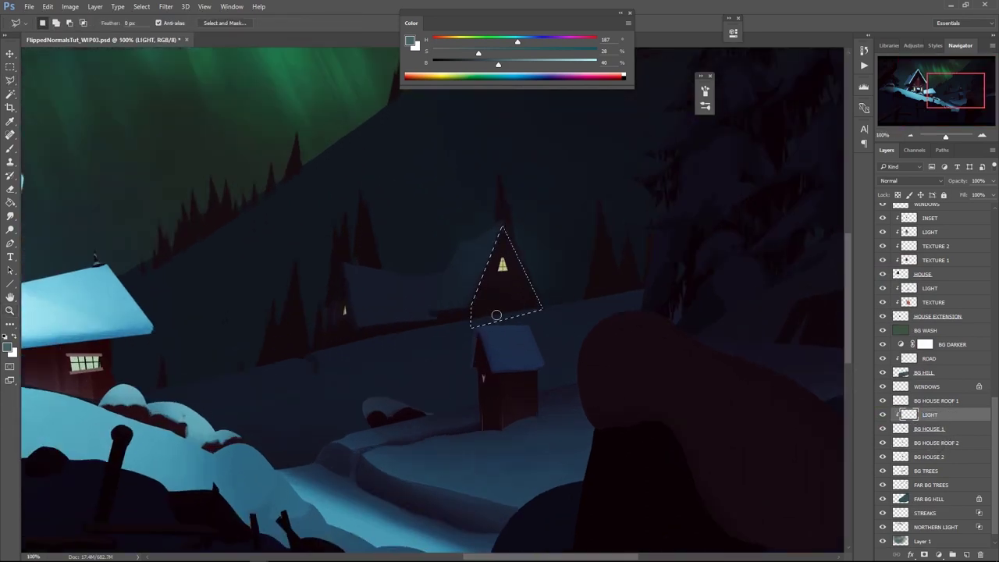
left_click(500, 313, "alt")
key("bracketright")
key("bracketright")
key("bracketright")
key("bracketright")
key("bracketright")
key("bracketright")
key("bracketright")
left_click(895, 181)
left_click(892, 246)
key("bracketright")
key("bracketright")
key("bracketright")
key("ctrl+d")
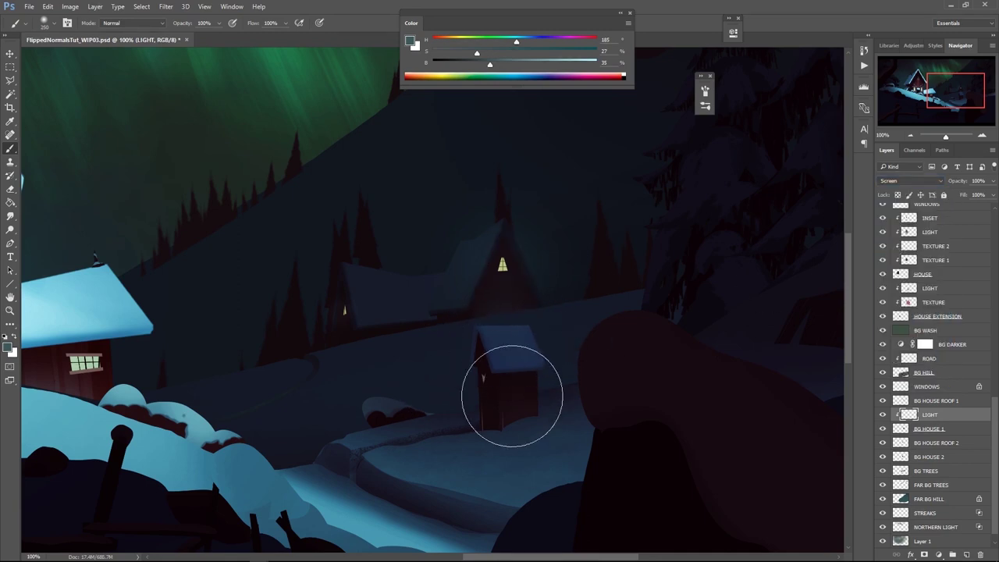
Outline the gable end of the second distant house with the Polygonal Lasso and set a smaller brush to brightness 37
key("z")
left_click(524, 337, "alt")
left_click(525, 337, "alt")
left_click(525, 337, "alt")
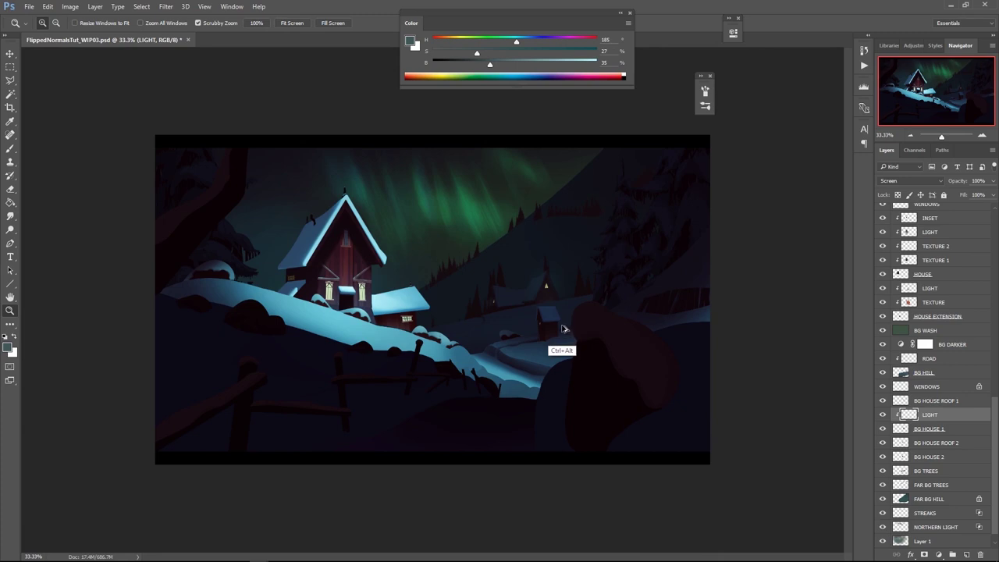
left_click(563, 328)
left_click(495, 336)
key("l")
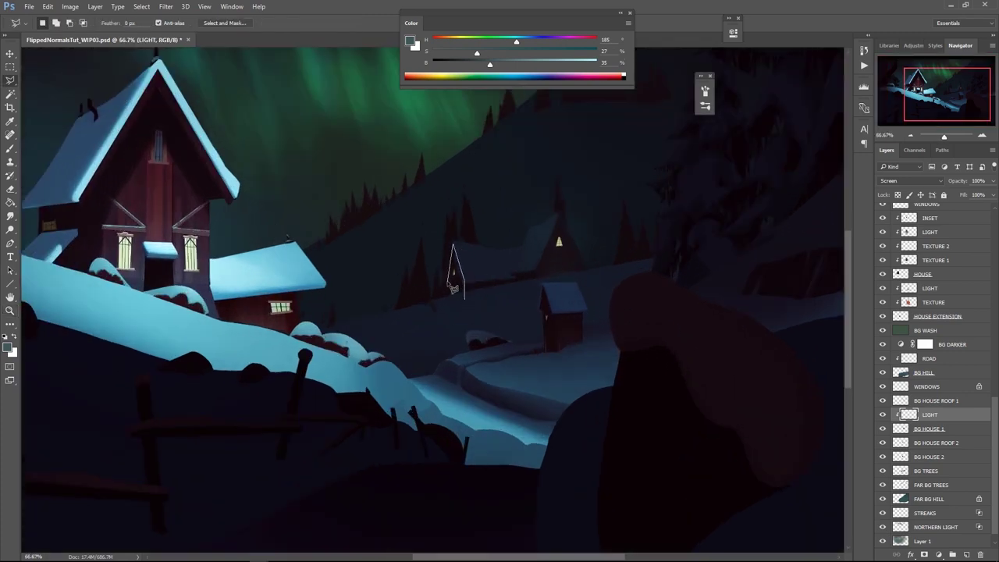
key("b")
key("bracketleft")
key("bracketleft")
left_click_drag(490, 67, 493, 67)
Create a new layer named LIGHT clipped to the BG HOUSE 2 layer
left_click(948, 462)
key("ctrl+alt+shift+n")
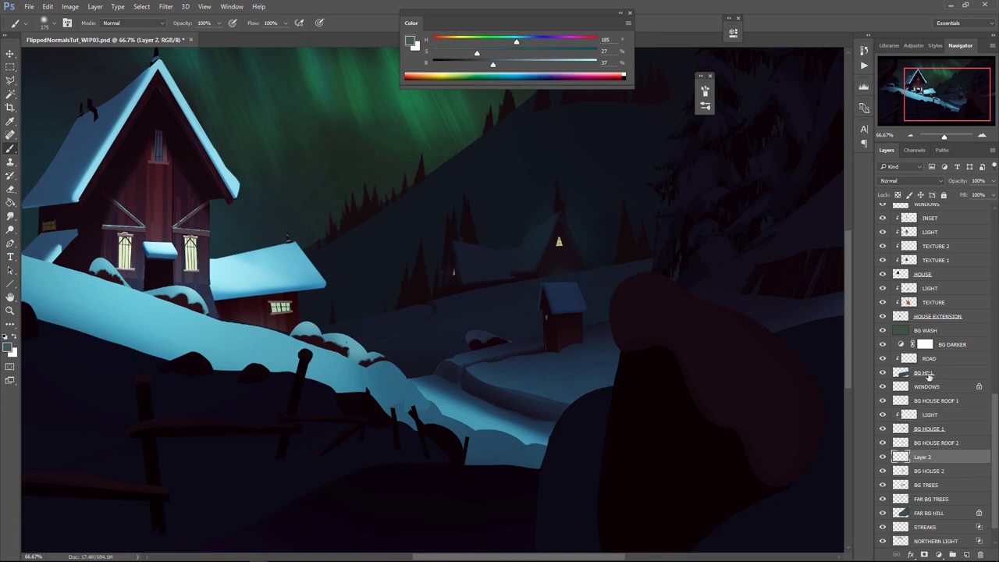
left_click(945, 464, "alt")
double_click(931, 458)
type("LIGHT")
key("Return")
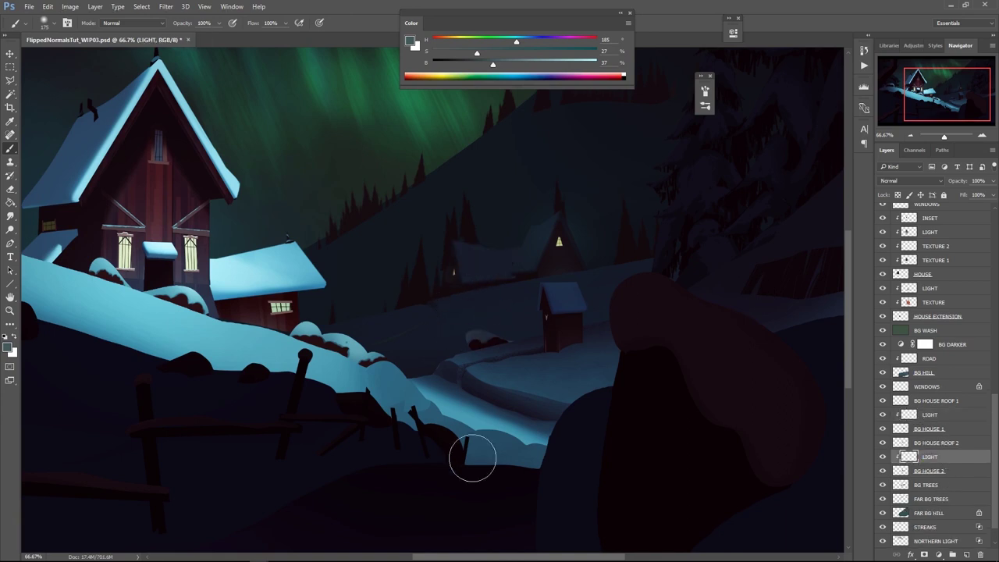
Create a new layer named LIGHT clipped to BG HILL, beneath the ROAD layer
left_click_drag(586, 238, 484, 232, "ctrl")
left_click(941, 370)
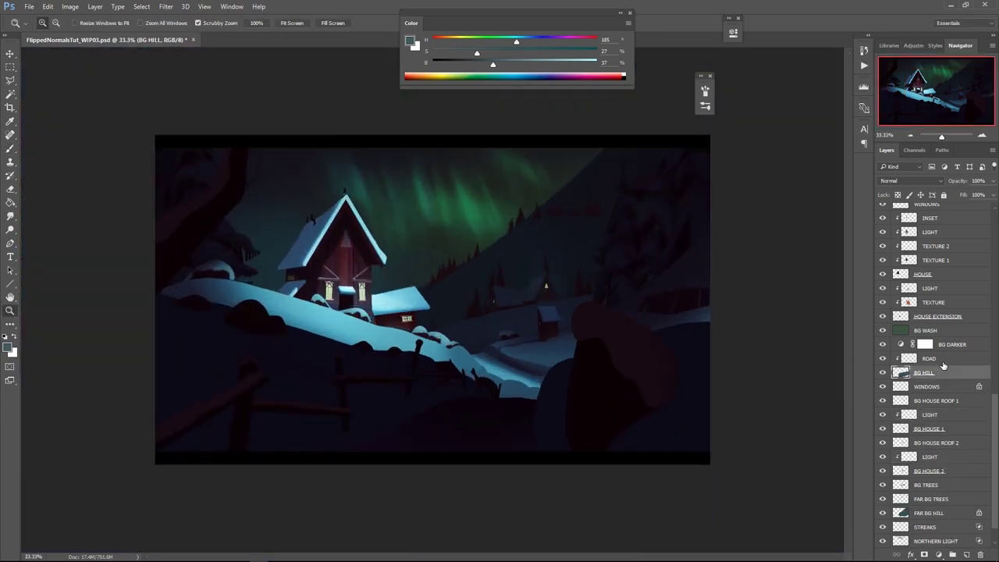
key("ctrl+alt+shift+n")
type("LIGHT")
key("Return")
Sample a green (H 138, S 32, B 51), lasso the hill slope below the distant houses and hide the selection edges
key("i")
left_click(520, 321)
key("l")
key("shift+l")
key("shift+l")
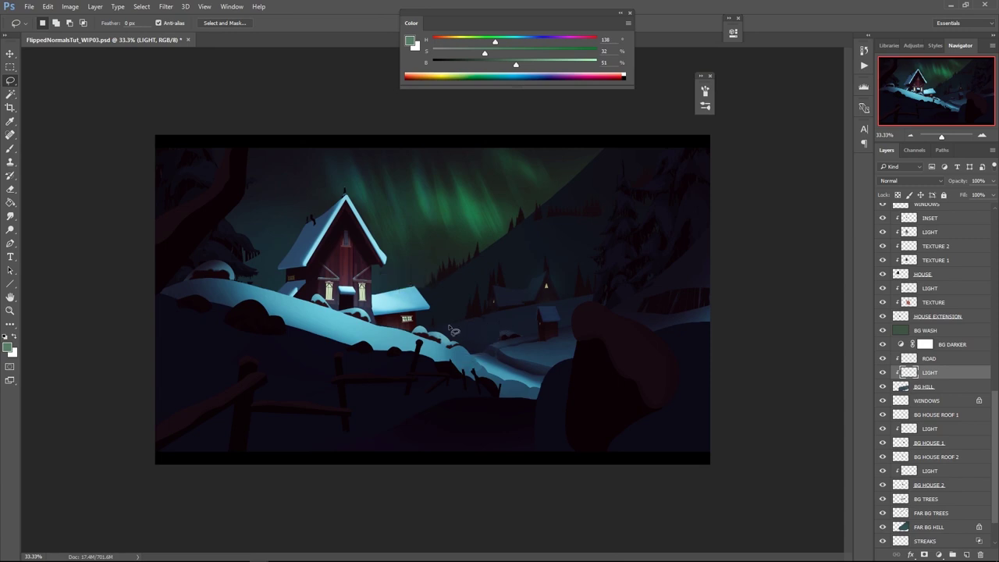
left_click_drag(565, 305, 472, 321)
key("ctrl+h")
Shift the brush hue to 170 and paint soft teal light along the hill slope with a larger brush
key("b")
left_click(512, 40)
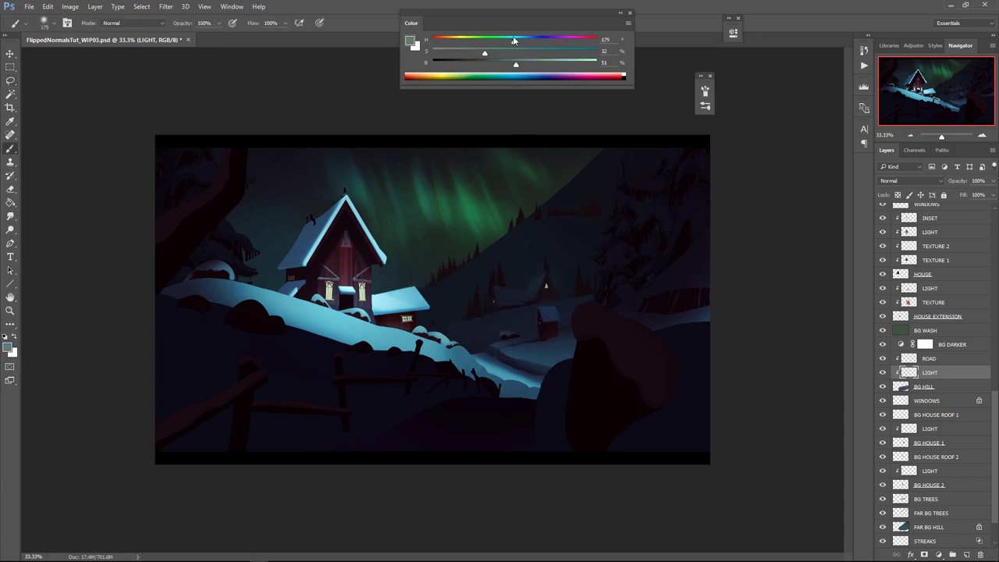
key("bracketright")
left_click_drag(527, 278, 597, 295)
key("r")
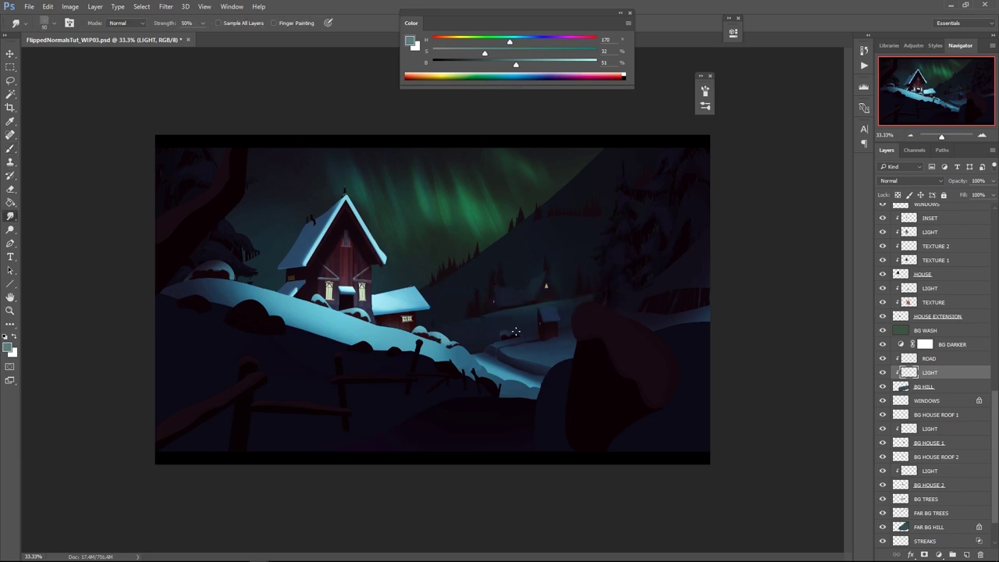
Increase the saturation and lightness of the hill's LIGHT layer with Hue/Saturation
key("ctrl+u")
left_click_drag(787, 352, 794, 355)
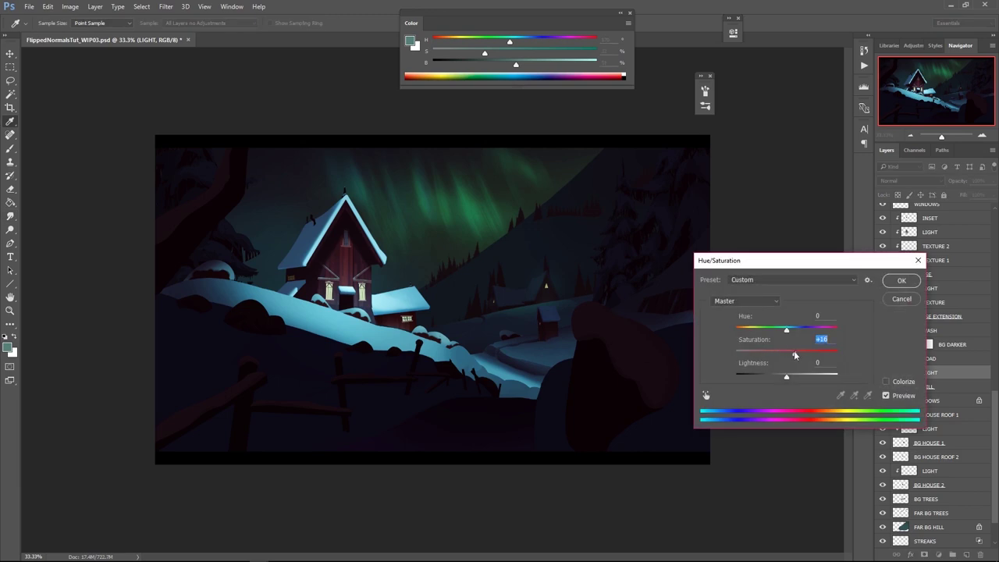
left_click(791, 376)
left_click(802, 352)
left_click(898, 283)
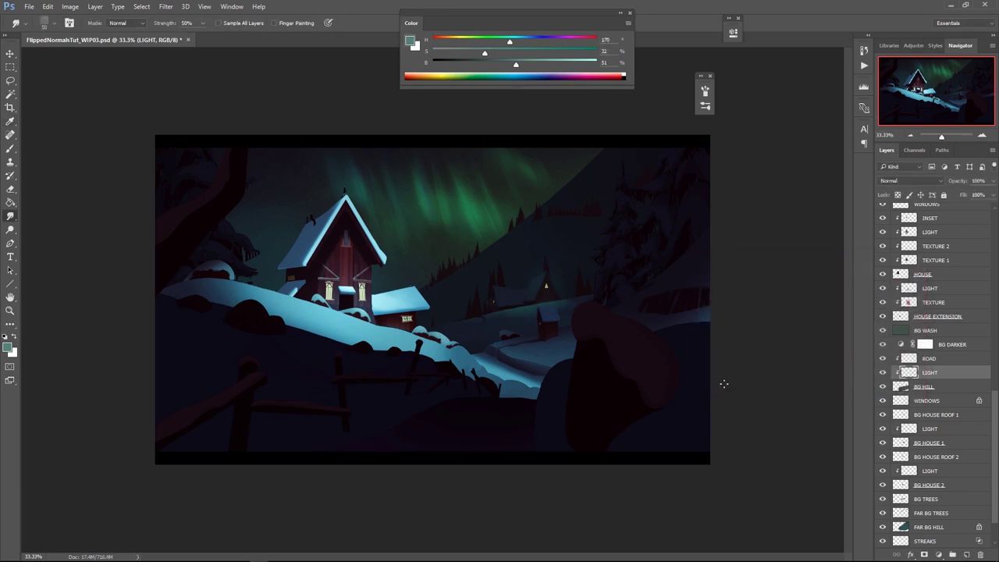
Create a new layer named LIGHT clipped to the BG HOUSE ROOF 1 layer
left_click(953, 444)
left_click(954, 458)
left_click(937, 415)
key("ctrl+alt+shift+n")
key("ctrl+z")
key("ctrl+alt+shift+n")
left_click(929, 422, "alt")
double_click(930, 415)
type("LIGHT")
key("Return")
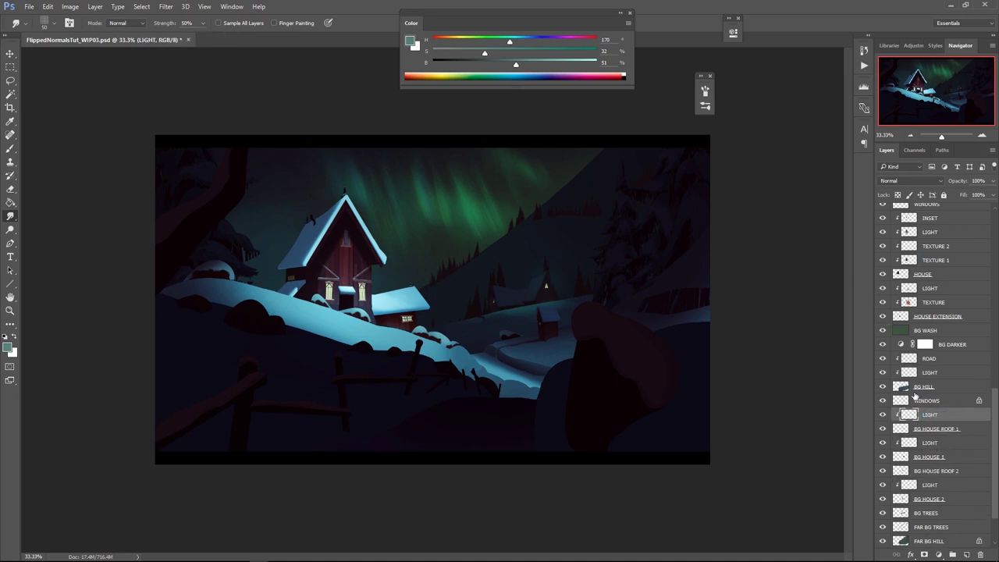
Lasso the roof slope of the distant gabled house and paint teal light (H 170, S 32, B 51) on it with a small brush
key("b")
scroll(576, 299, "up", 1, "alt")
key("bracketleft")
key("bracketleft")
key("bracketleft")
key("bracketleft")
key("bracketleft")
key("bracketleft")
key("bracketleft")
key("bracketleft")
key("bracketleft")
key("bracketleft")
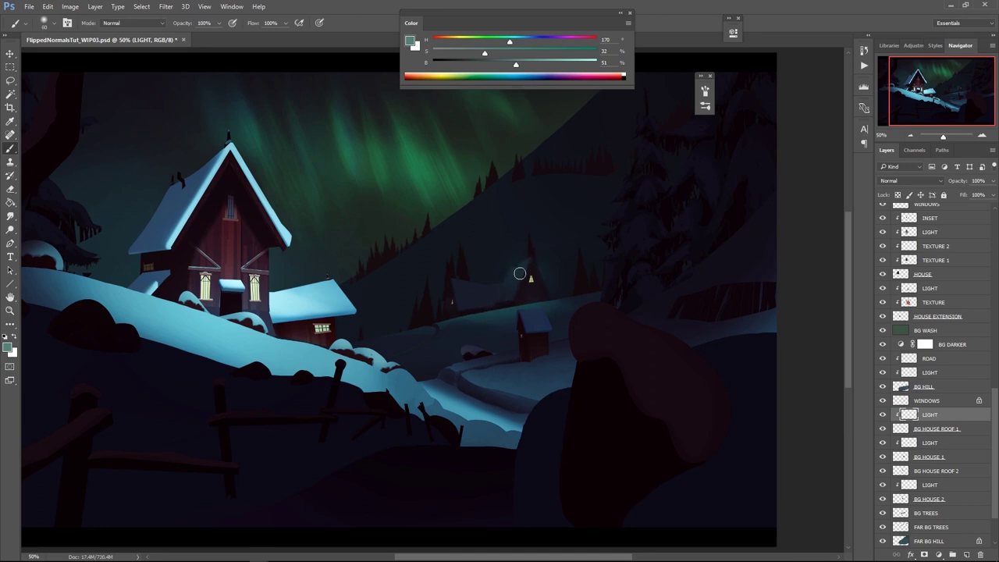
key("l")
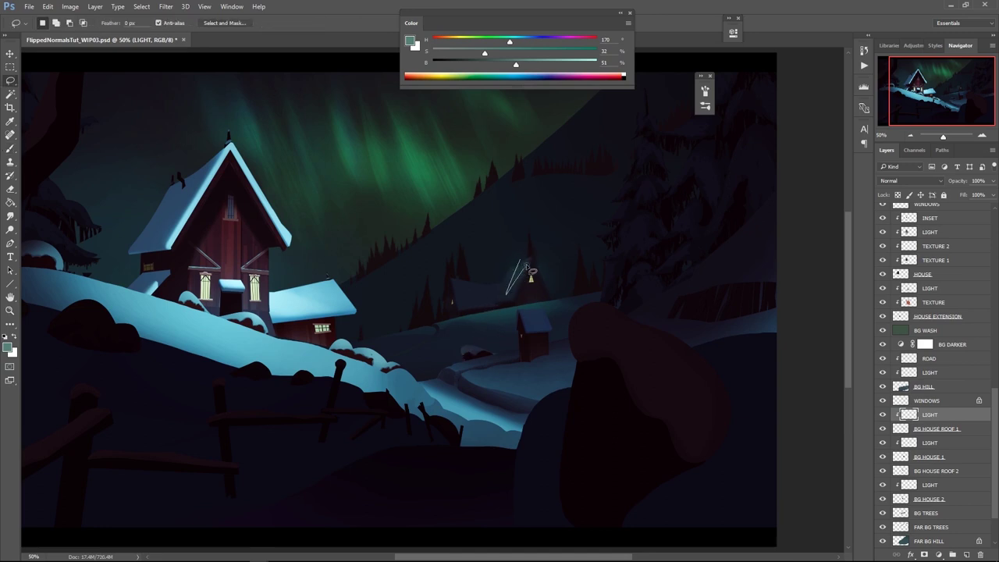
left_click_drag(529, 269, 527, 274)
key("b")
key("bracketright")
key("bracketright")
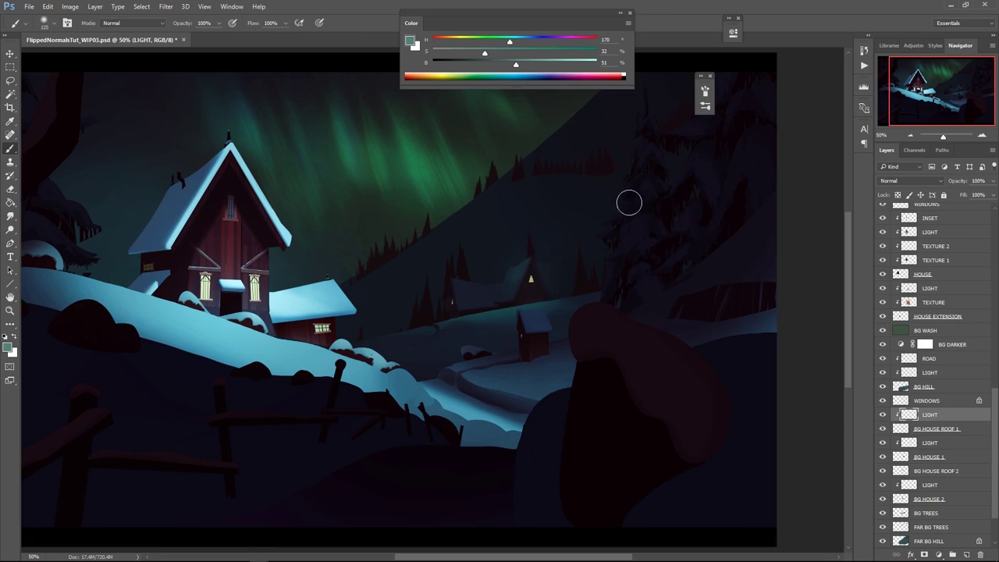
Lock the transparency of BG HOUSE ROOF 2, lasso part of its snowy roof and brush in teal light
left_click(947, 472)
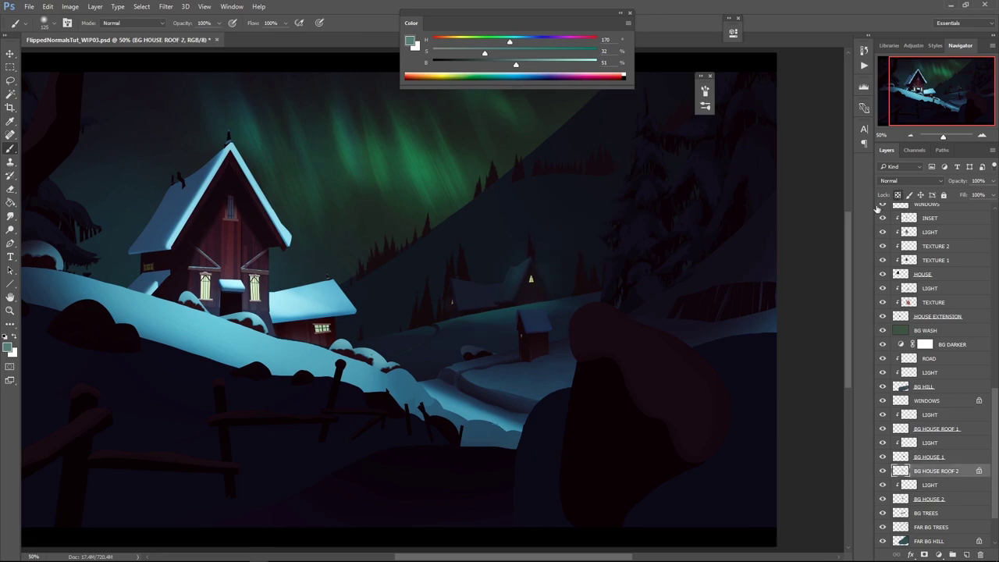
key("l")
left_click_drag(505, 284, 478, 308)
key("b")
key("z")
left_click(571, 235, "alt")
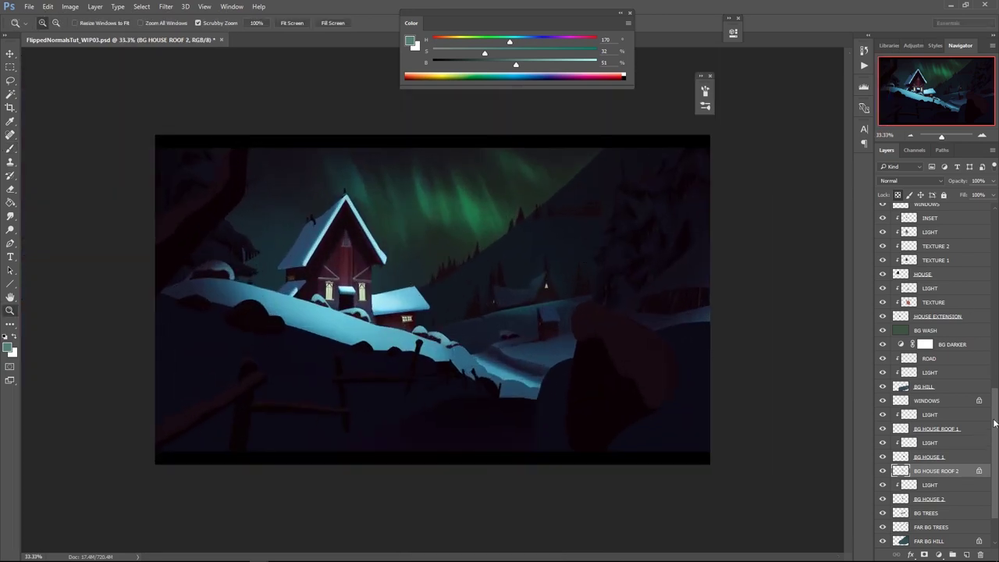
Colorize the SNOW ON FG OBJECTS layer with Hue/Saturation at hue 193 and saturation 25
left_click_drag(994, 423, 991, 240)
left_click(945, 268)
key("ctrl+u")
key("Return")
key("ctrl+d")
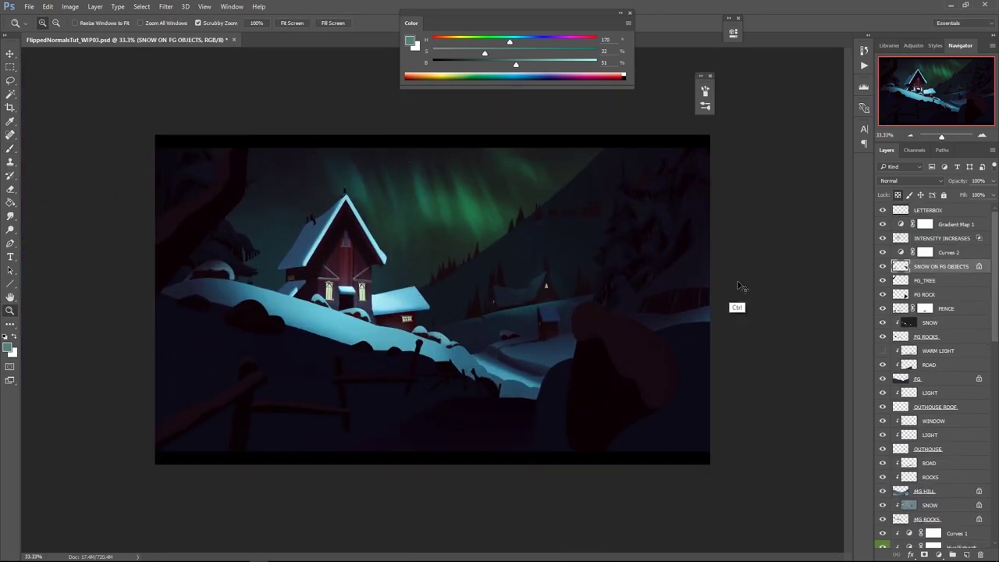
key("ctrl+u")
left_click(886, 382)
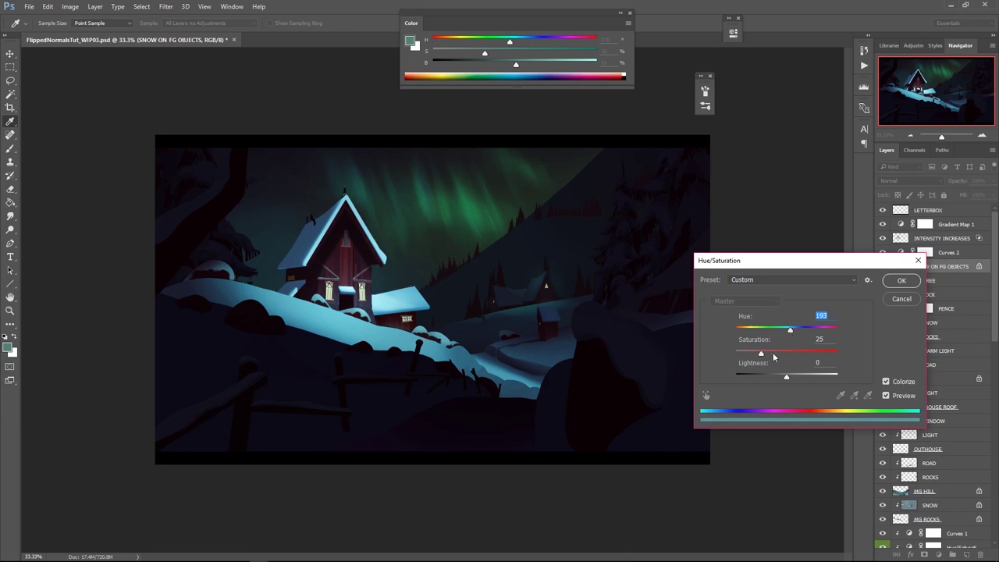
left_click(902, 281)
Colorize the foreground ROAD layer with Hue/Saturation at hue 197 and saturation 25, raising its lightness slightly
left_click(942, 294)
left_click(947, 322)
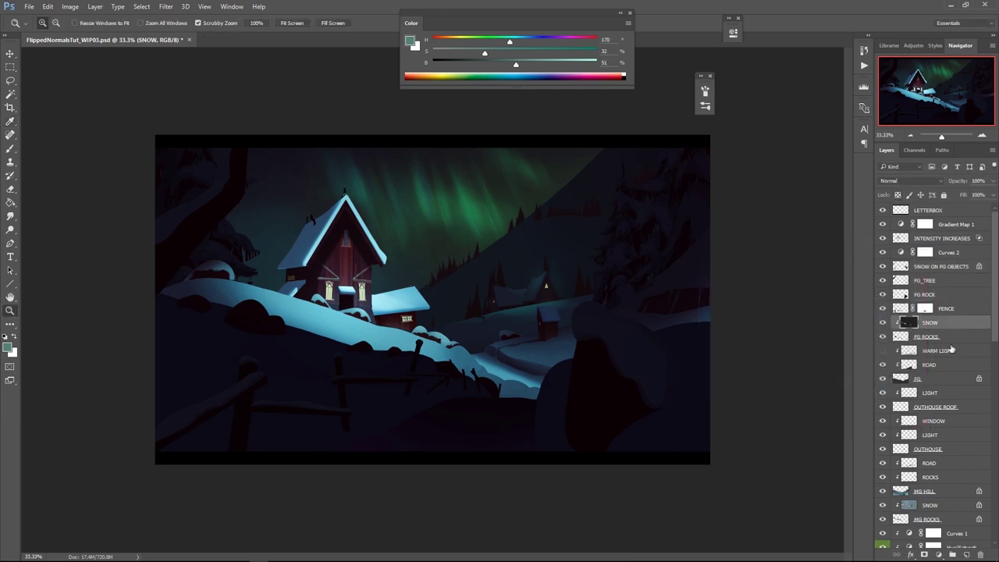
left_click(946, 365)
key("ctrl+u")
left_click(885, 382)
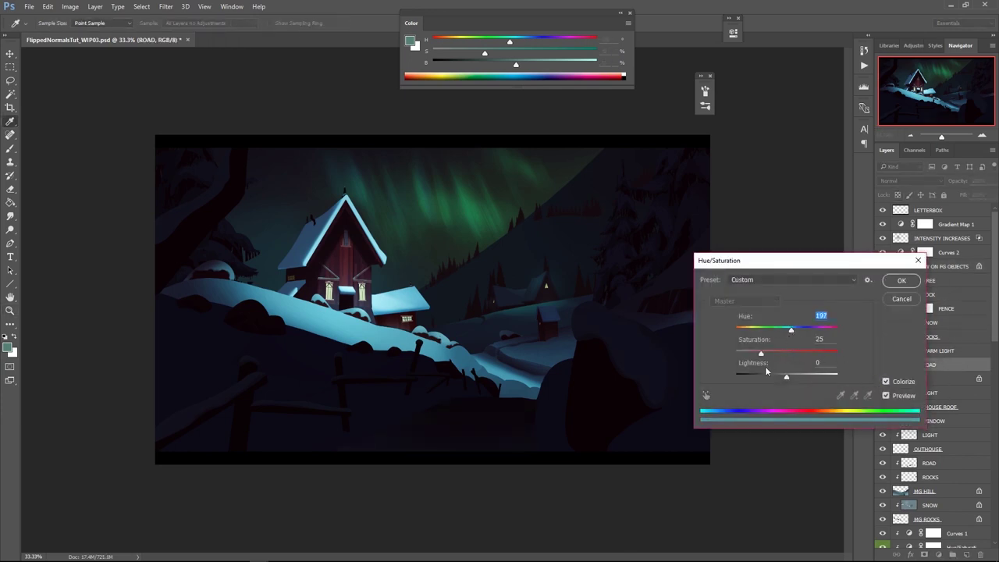
left_click_drag(789, 378, 792, 379)
left_click(895, 284)
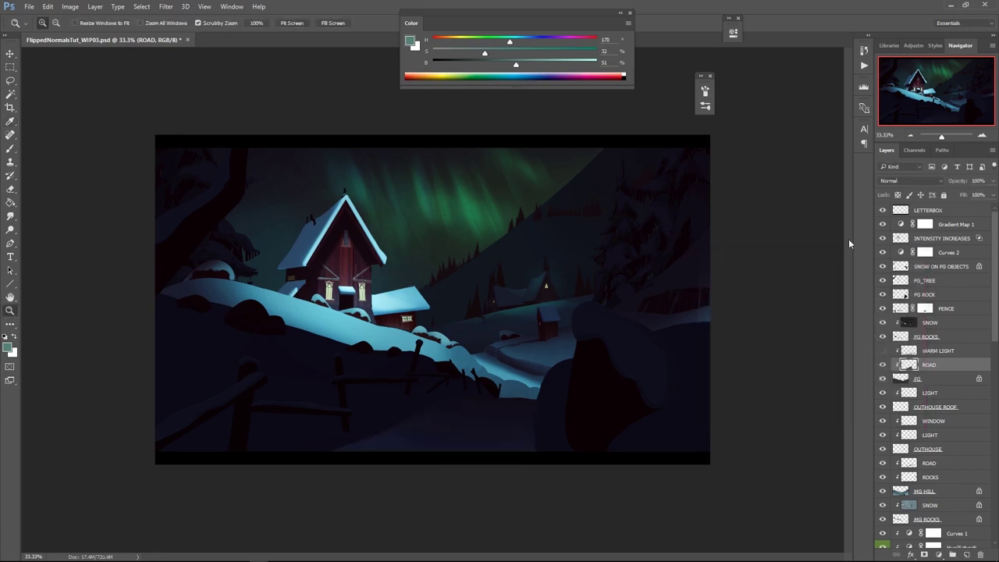
Create a new layer named LIGHT clipped to the FAR BG HILL layer
left_click(560, 315, "alt")
left_click(563, 286)
left_click_drag(993, 334, 990, 537)
left_click(935, 487)
key("ctrl+alt+shift+n")
left_click(933, 492, "alt")
double_click(932, 486)
type("LIGHT")
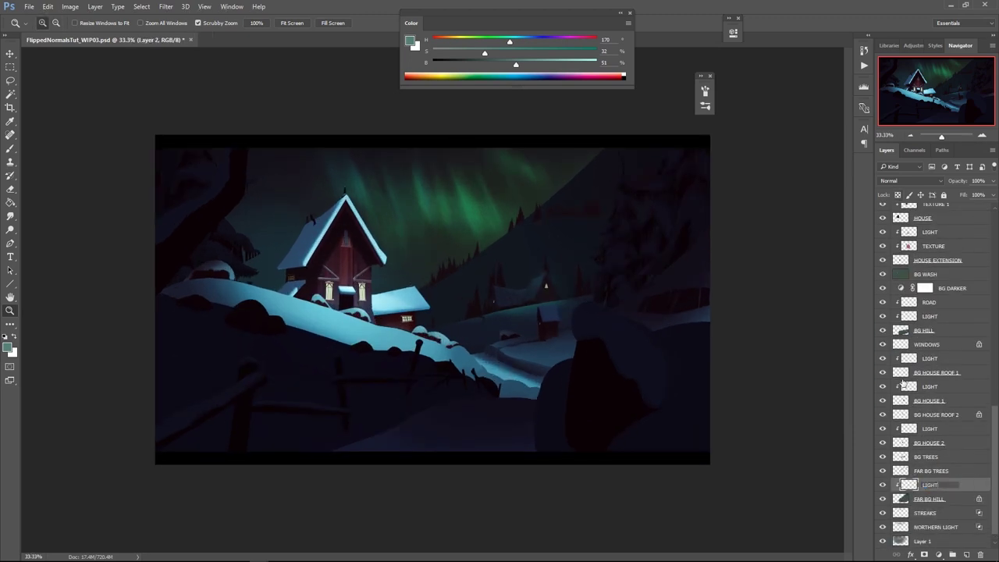
key("Return")
Lasso a curved slope on the far hill and brush soft teal light (H 170, S 32, B 51) into it with a size 400 brush
key("l")
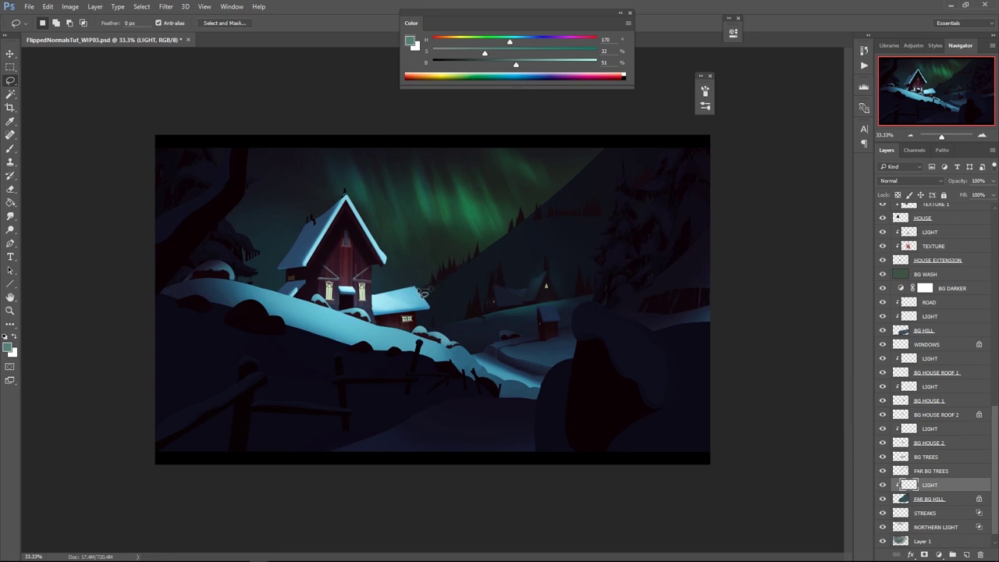
key("b")
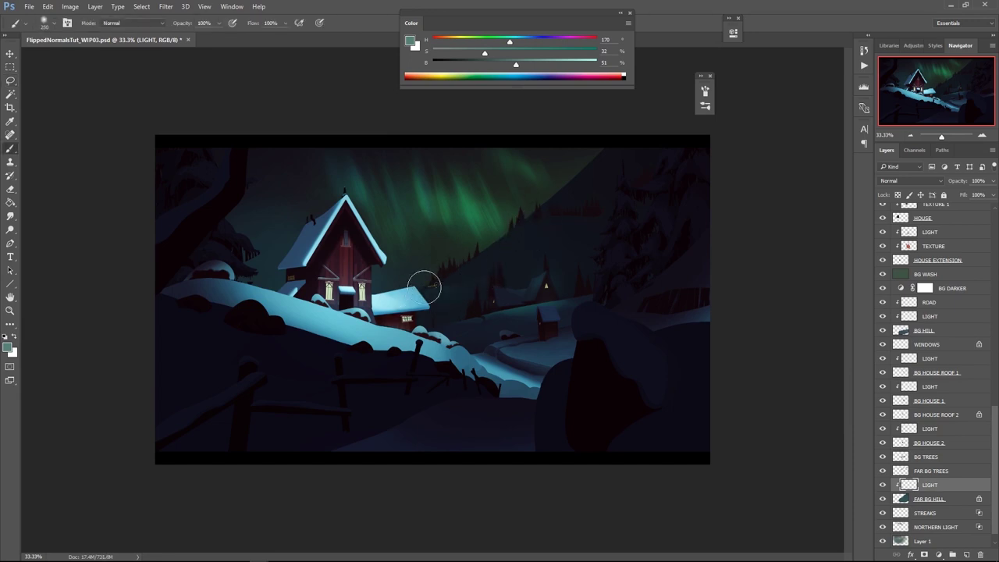
key("l")
mouse_move(481, 254)
left_mouse_down()
mouse_move(593, 219)
mouse_move(551, 219)
left_mouse_up()
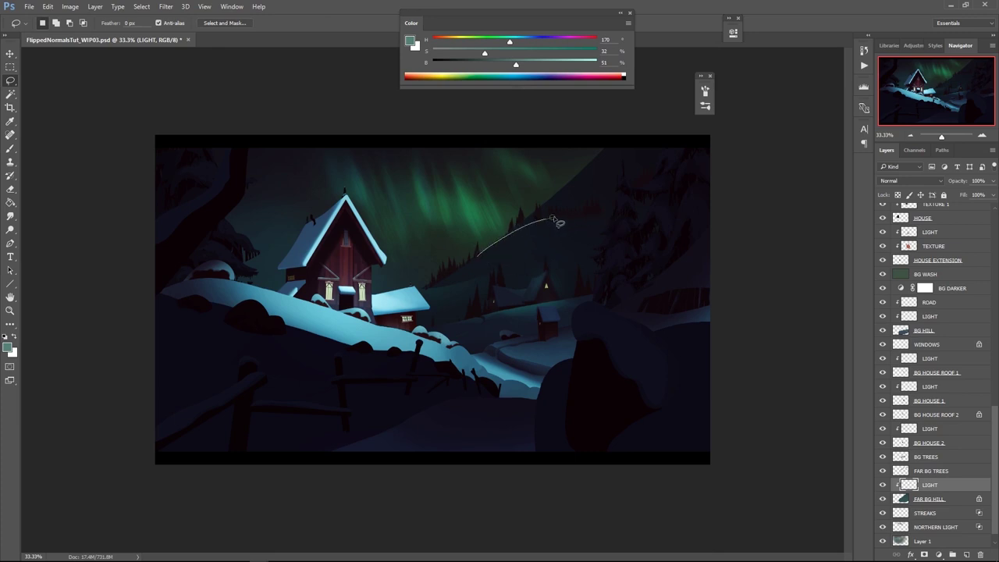
left_click_drag(629, 208, 482, 265)
key("b")
key("ctrl+h")
key("bracketright")
key("bracketright")
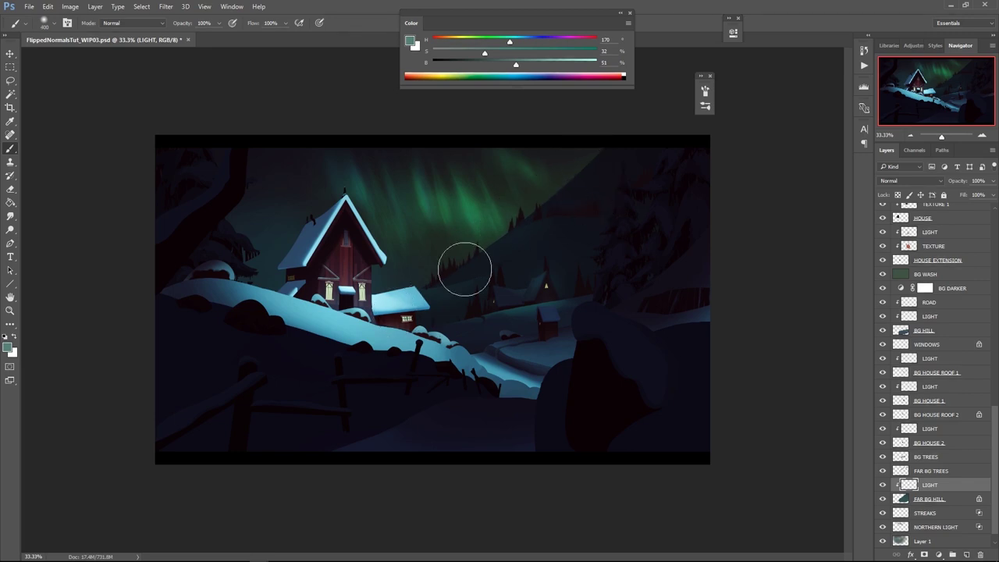
Lasso another patch of the far hill's slope and brush teal light into it with a smaller brush
key("l")
mouse_move(588, 238)
left_mouse_down()
mouse_move(442, 333)
mouse_move(593, 241)
left_mouse_up()
key("ctrl+h")
key("b")
key("bracketleft")
key("bracketleft")
key("ctrl+h")
Lasso the far hill's slope behind the dark trees and try brushing a darker teal (H 170, S 32, B 30) over the hill
key("l")
mouse_move(626, 221)
left_mouse_down()
mouse_move(554, 290)
mouse_move(533, 343)
mouse_move(682, 256)
left_mouse_up()
key("ctrl+h")
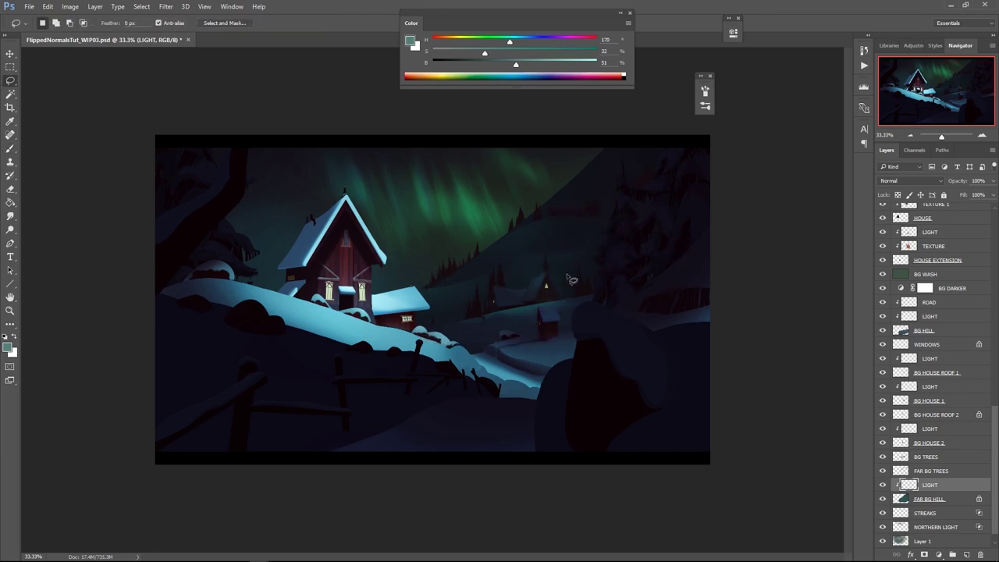
key("b")
left_click_drag(516, 64, 482, 65)
key("bracketright")
key("bracketright")
left_click_drag(564, 299, 493, 320)
key("ctrl+z")
key("bracketleft")
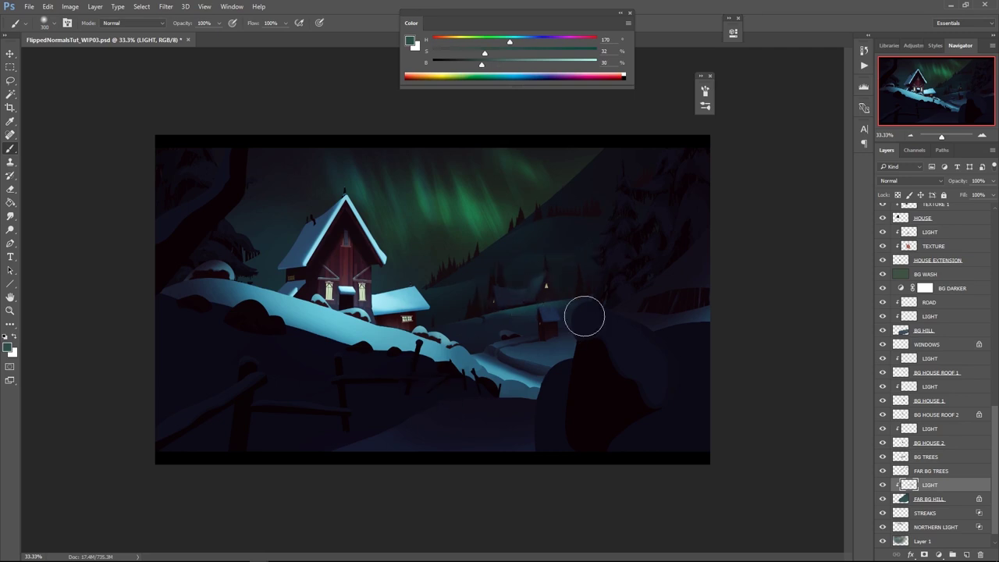
Choose a different brush preset, lasso the lower slope of the far hill and paint it with mid teal (H 170, S 32, B 39)
right_click(584, 316)
left_click(558, 373)
left_click(707, 92)
left_click(402, 171)
left_click(705, 92)
key("z")
left_click(549, 231)
key("l")
mouse_move(617, 239)
left_mouse_down()
mouse_move(528, 267)
mouse_move(674, 297)
left_mouse_up()
key("b")
key("ctrl+h")
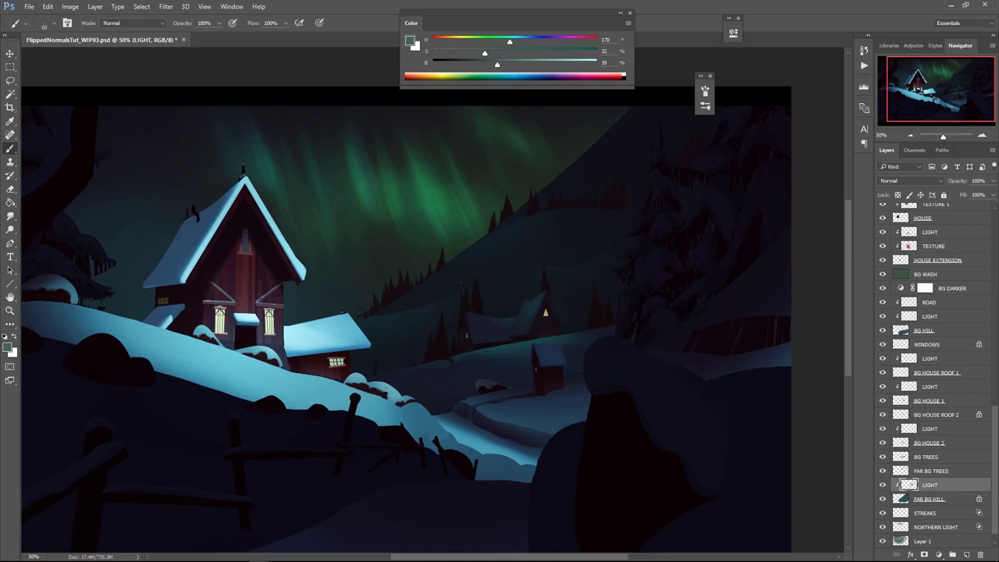
Lasso a strip along the far hill's ridge line and brush it with teal light (H 170, S 32, B 39)
key("l")
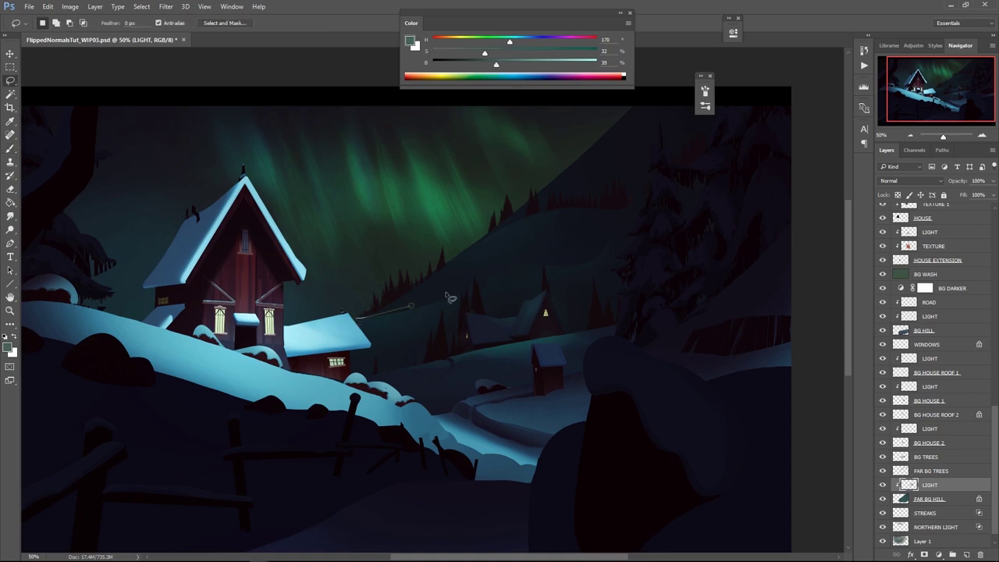
mouse_move(460, 252)
left_mouse_down()
mouse_move(647, 173)
mouse_move(640, 177)
left_mouse_up()
key("b")
key("ctrl+h")
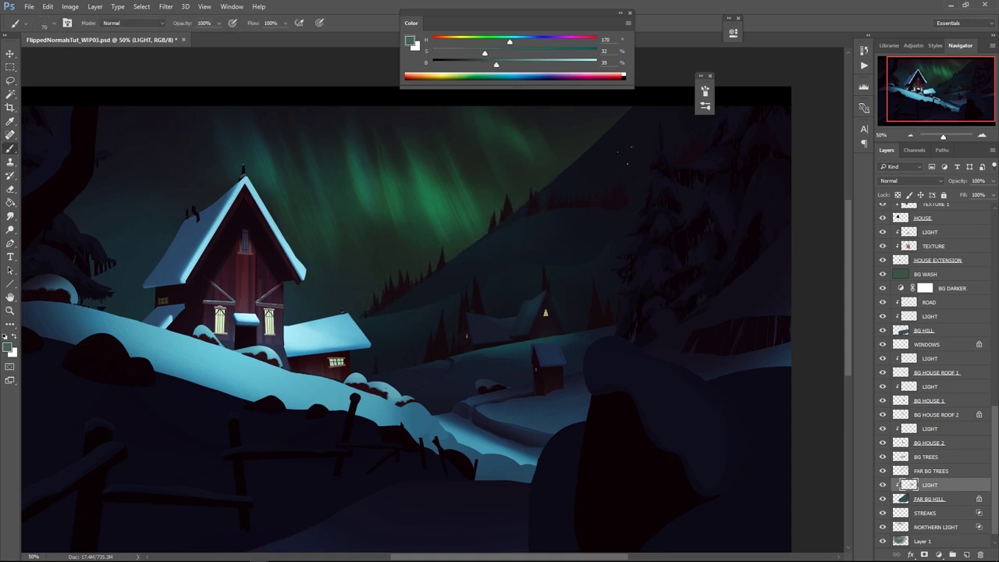
Lasso the upper slope of the far hill near the peak and brush textured teal light onto it
key("ctrl+minus")
key("l")
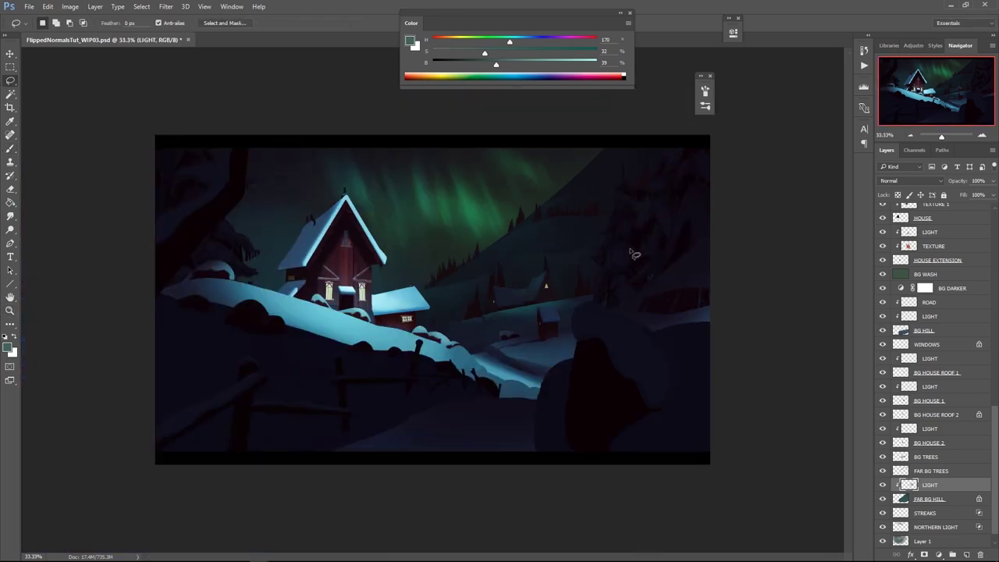
left_click_drag(506, 269, 470, 304)
key("ctrl+d")
left_click_drag(572, 187, 646, 137)
key("b")
key("ctrl+h")
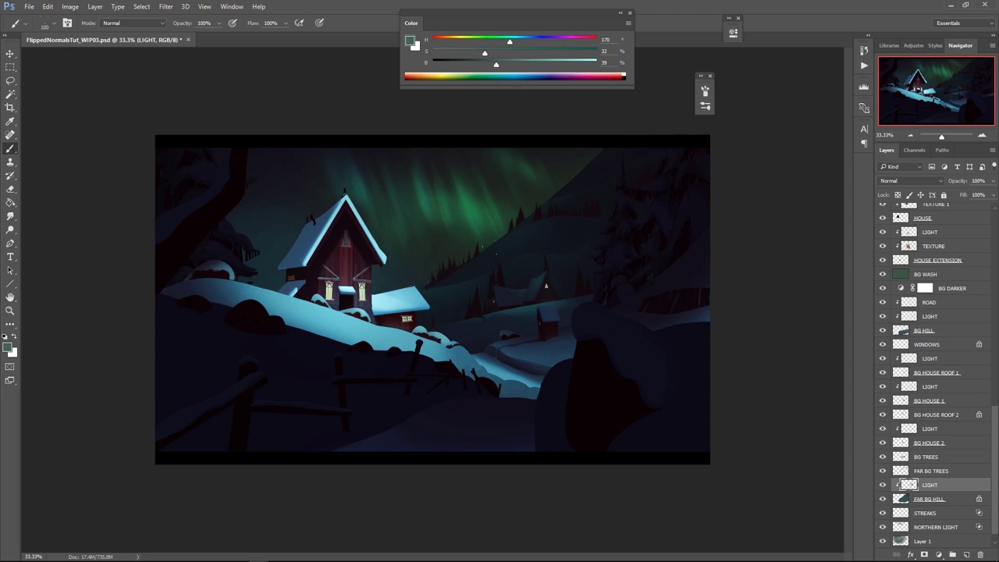
Shift the hue of the FAR BG HILL layer slightly towards blue and fine-tune its lightness with Hue/Saturation
left_click(935, 501)
key("ctrl+u")
left_click_drag(786, 378, 783, 379)
left_click_drag(786, 331, 791, 332)
left_click_drag(784, 378, 787, 379)
key("Return")
Reduce the saturation of the far hill's LIGHT layer slightly and set its lightness to +4 with Hue/Saturation
left_click(932, 488)
key("ctrl+u")
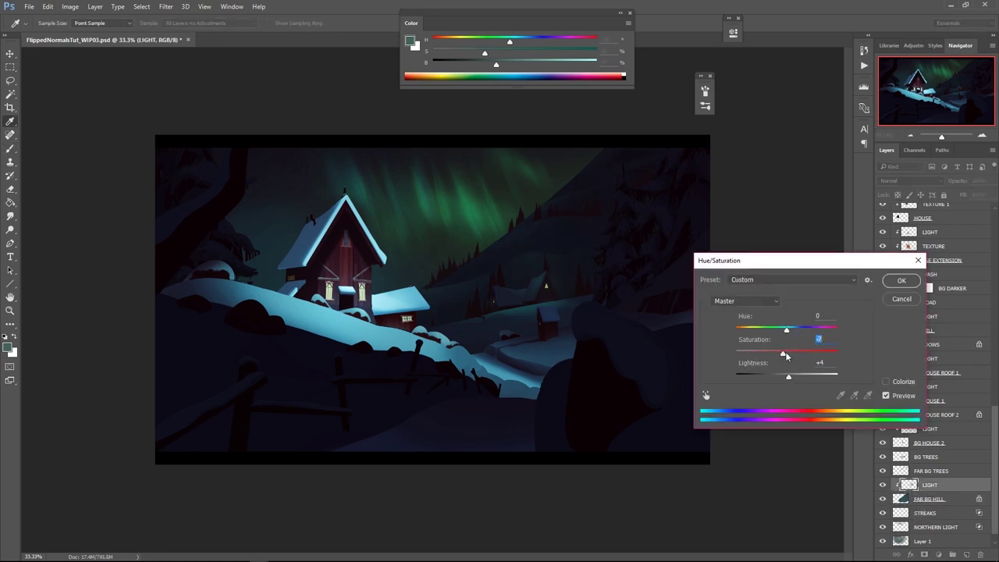
left_click(899, 281)
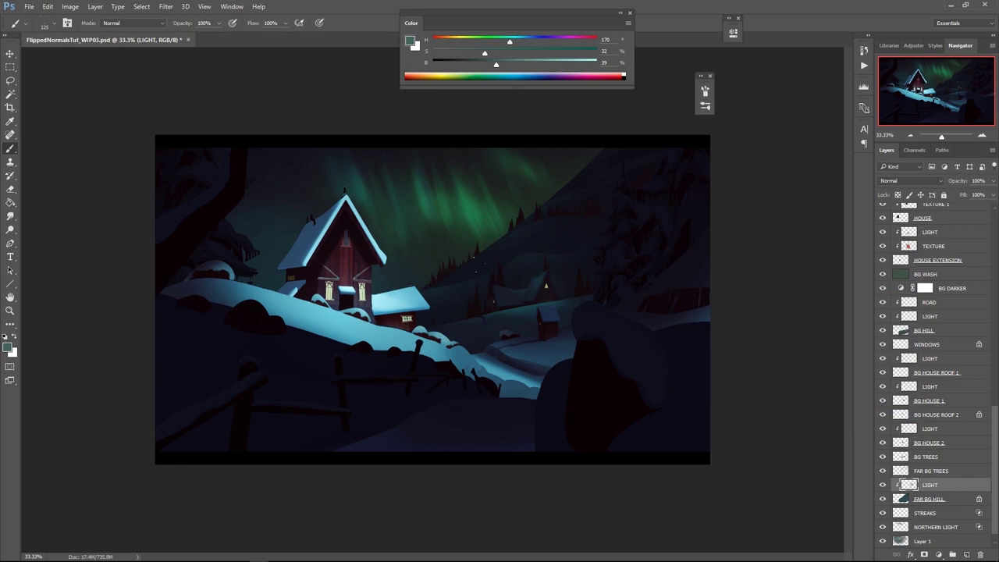
Colorize the FAR BG TREES layer with Hue/Saturation at hue 186, saturation 25 and lightness -9
left_click(930, 471)
key("ctrl+u")
left_click(887, 381)
left_click_drag(787, 377, 782, 378)
left_click(900, 282)
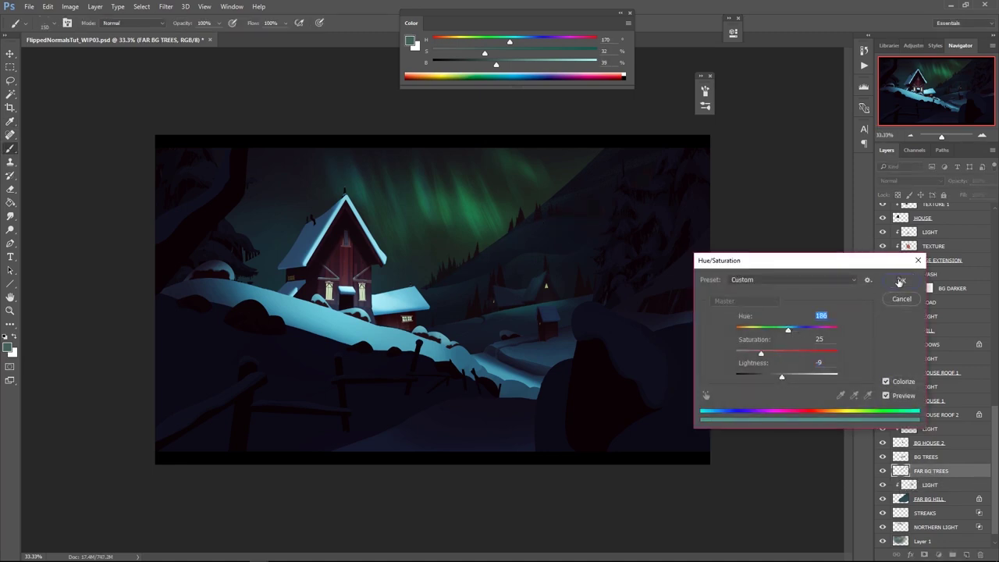
Colorize the BG TREES layer with Hue/Saturation at hue 170 and saturation 25, darkening it to about lightness -14
left_click(945, 459)
key("ctrl+u")
left_click(887, 382)
left_click_drag(786, 377, 782, 377)
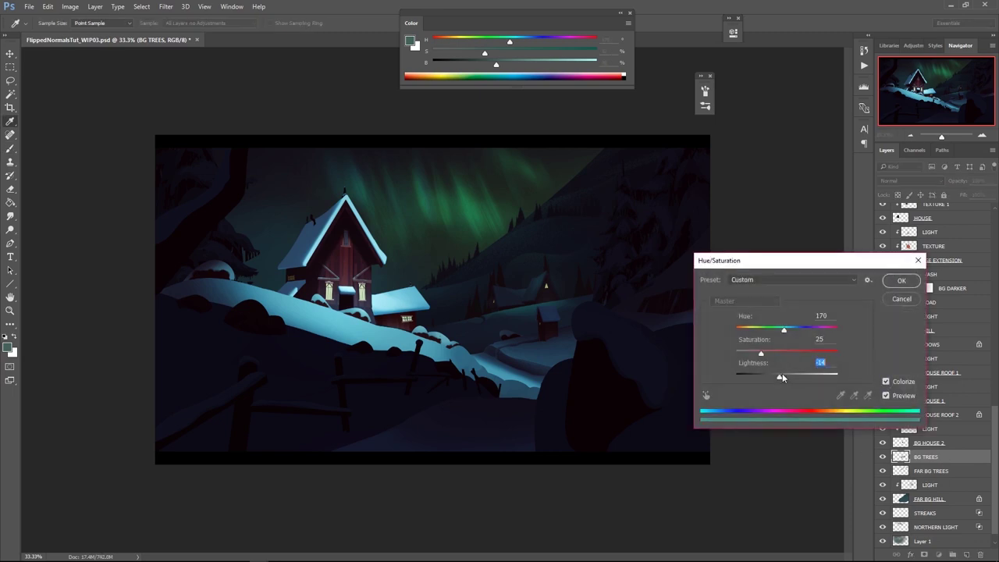
key("Return")
Free Transform the BG TREES layer to stretch the trees taller behind the distant houses
key("ctrl+t")
left_click_drag(514, 247, 516, 216)
left_click_drag(568, 250, 569, 266)
key("Return")
key("z")
left_click(585, 310, "alt")
left_click(584, 310, "alt")
left_click(581, 310)
left_click(581, 310)
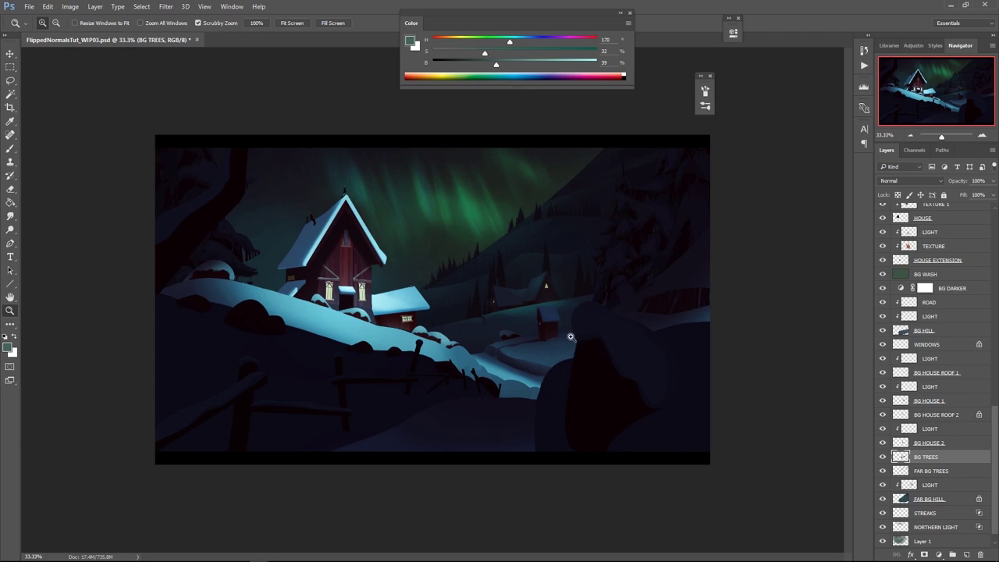
Draw vertical plank lines on the house's TEXTURE 2 layer with the Line tool in pale pink (H 351, S 22, B 76)
left_click(410, 283)
left_click_drag(996, 438, 995, 227)
left_click(960, 279)
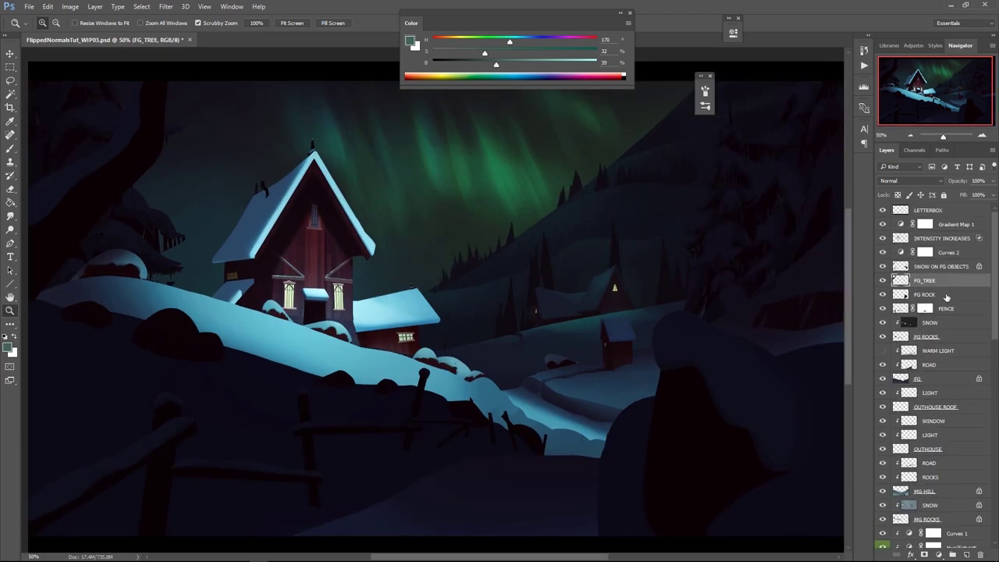
left_click(960, 310)
left_click_drag(994, 331, 994, 423)
left_click(957, 462)
left_click(10, 284)
left_click(290, 275, "alt")
left_click_drag(499, 69, 529, 67)
left_click_drag(328, 209, 330, 317)
left_click_drag(529, 67, 559, 70)
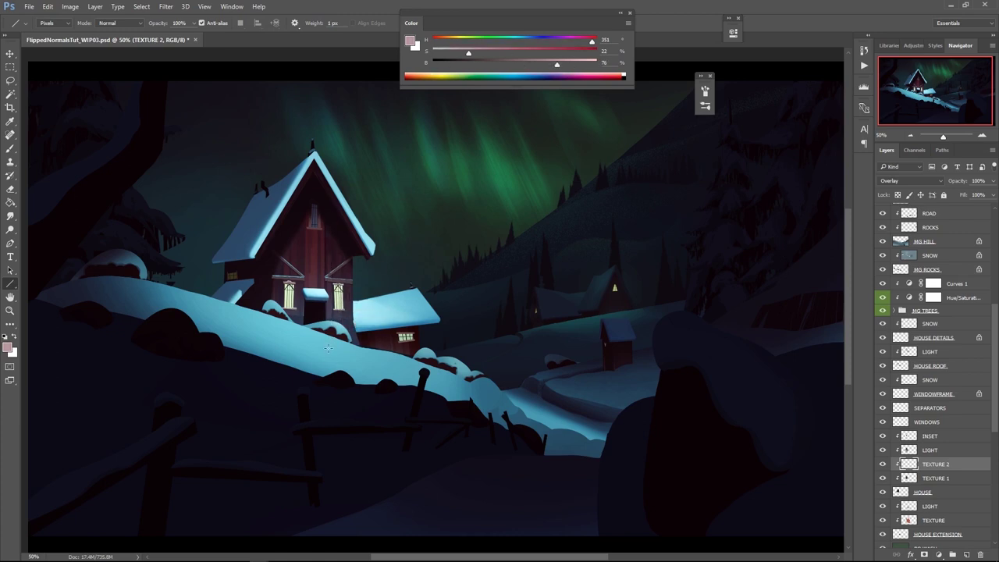
key("ctrl+plus")
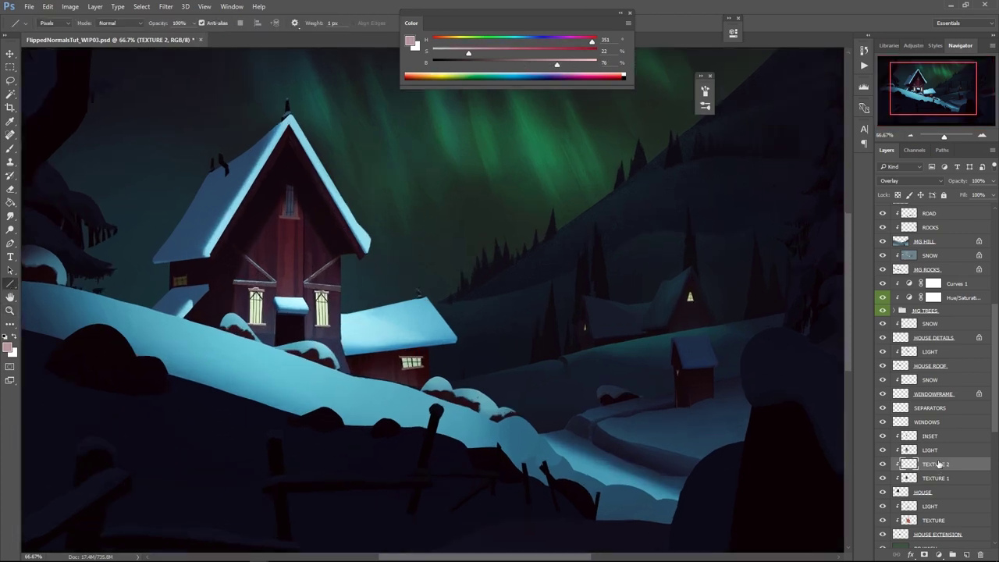
Move TEXTURE 2 above the house's LIGHT layer and draw more vertical plank lines across both sides of the house front
left_click_drag(938, 463, 937, 444)
left_click_drag(314, 212, 321, 353)
mouse_move(326, 229)
left_mouse_down()
mouse_move(327, 354)
mouse_move(336, 370)
left_mouse_up()
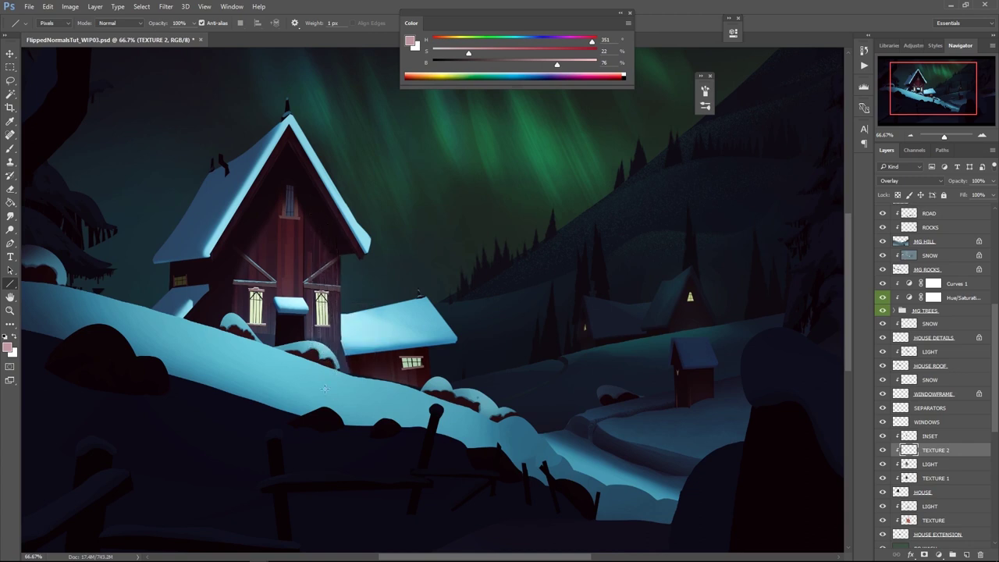
left_click_drag(275, 173, 266, 363)
left_click_drag(265, 184, 263, 356)
mouse_move(262, 185)
left_mouse_down()
mouse_move(255, 348)
mouse_move(255, 331)
left_mouse_up()
left_click_drag(246, 206, 232, 376)
Reduce the saturation of the plank lines on TEXTURE 2 with Hue/Saturation
key("ctrl+u")
left_click_drag(786, 355, 763, 334)
left_click(900, 280)
Choose an eraser brush preset and erase the TEXTURE 2 plank lines near the top of the house gable
key("e")
right_click(392, 206)
left_click(574, 315)
left_click(327, 163)
left_click_drag(327, 162, 281, 150)
Select the central vertical panel of the house front with the Polygonal Lasso on the TEXTURE 1 layer
key("ctrl+space")
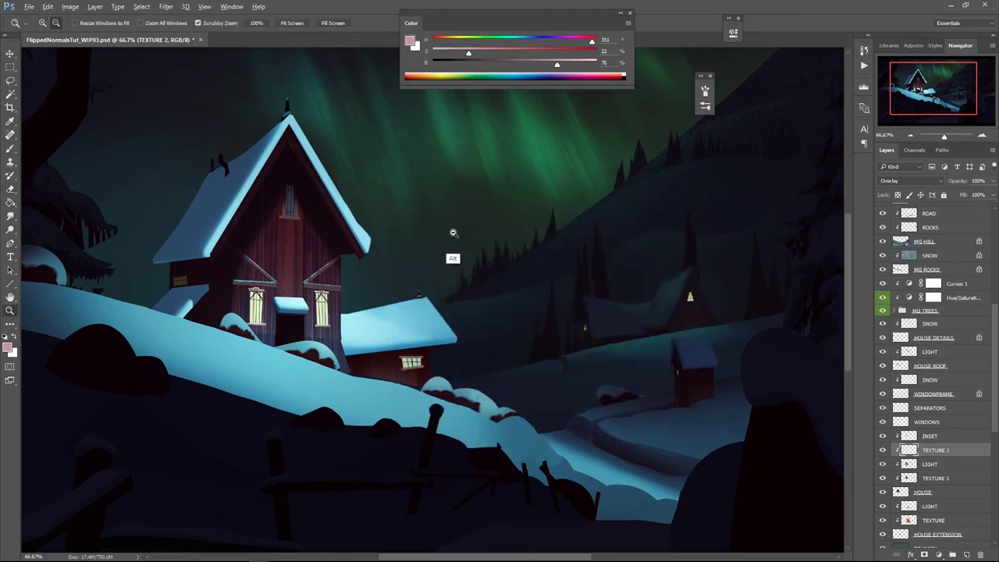
left_click(453, 231, "alt")
left_click(448, 249, "alt")
left_click(440, 267, "alt")
left_click(431, 278, "ctrl")
left_click(423, 287, "ctrl")
left_click(417, 293, "ctrl")
left_click_drag(355, 276, 540, 293)
left_click(929, 478)
key("l")
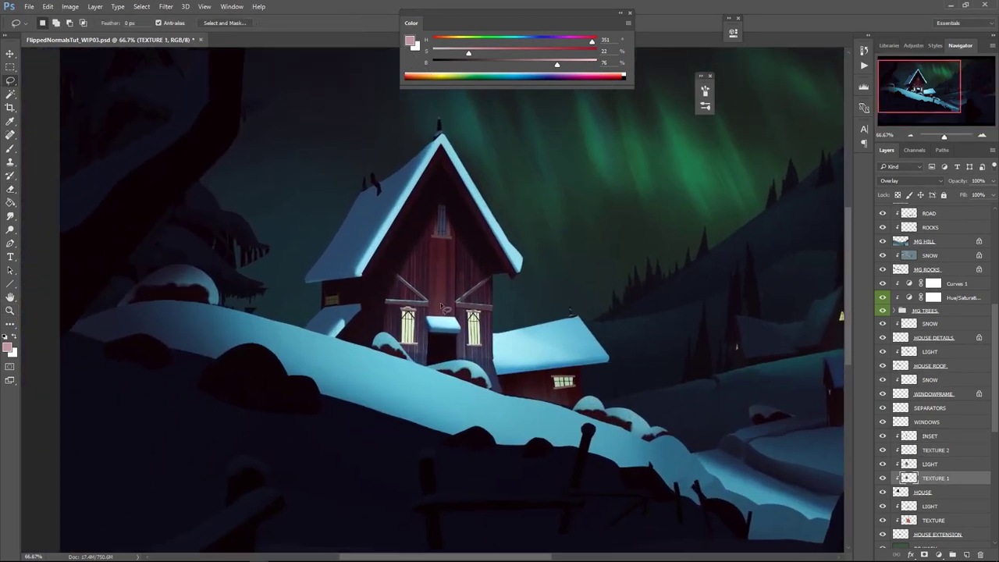
left_click(427, 316)
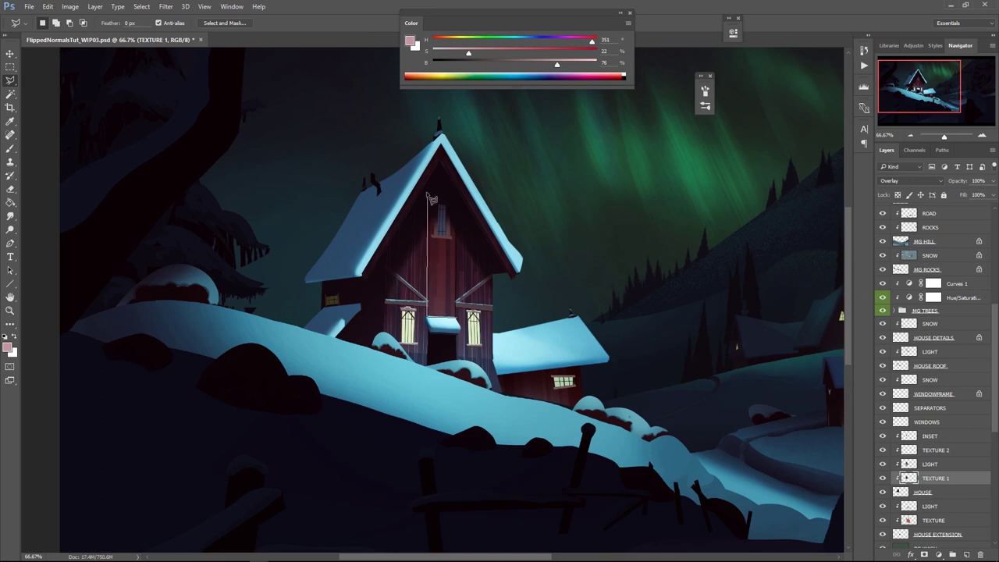
Configure the horizontal-line brush's Color Dynamics and tip settings, reduce its size to 175 px and sample the central panel's colour
key("b")
right_click(464, 318)
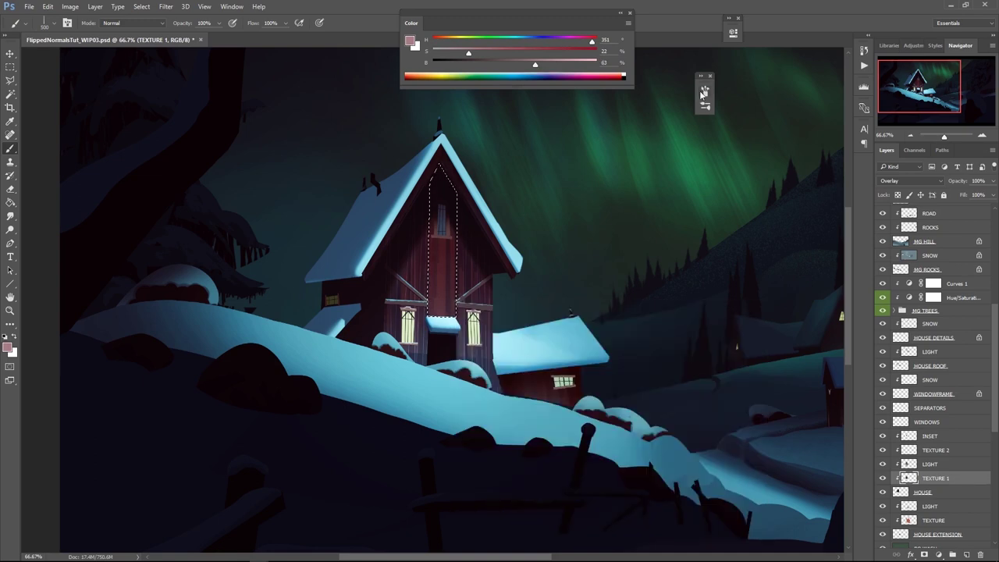
key("F5")
left_click(401, 172)
left_click(443, 131)
mouse_move(473, 197)
left_mouse_down()
mouse_move(465, 190)
mouse_move(443, 269)
left_mouse_up()
left_click(439, 120)
key("F5")
key("bracketleft")
key("bracketleft")
key("bracketleft")
key("bracketleft")
left_click(442, 254, "alt")
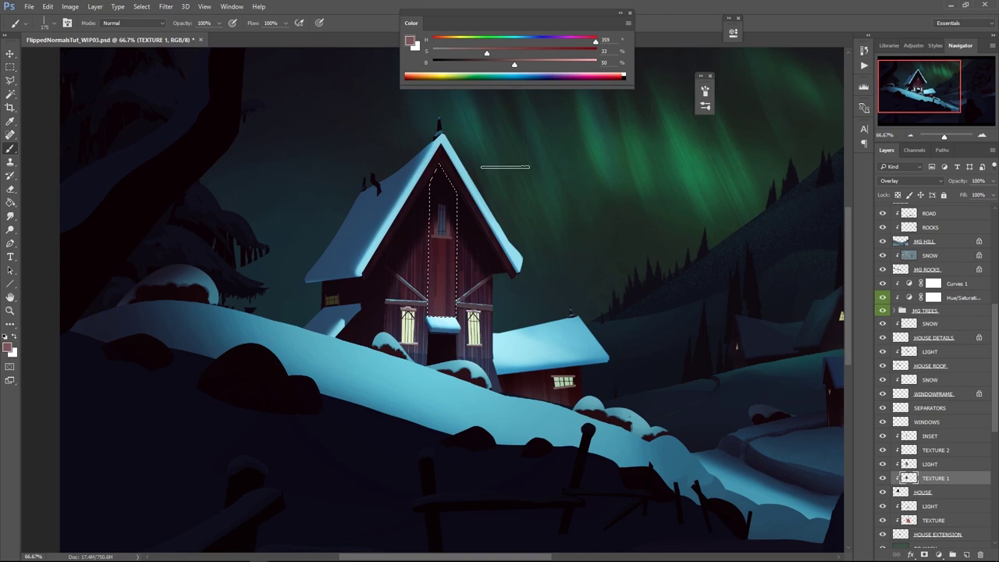
Set the brush colour to saturation 70% and brightness 48%, testing horizontal plank strokes on the central panel and undoing them
key("ctrl+z")
left_click_drag(487, 53, 491, 52)
left_click_drag(515, 64, 505, 64)
key("ctrl+z")
mouse_move(443, 234)
left_mouse_down()
mouse_move(442, 344)
mouse_move(460, 271)
left_mouse_up()
left_click_drag(492, 52, 547, 53)
left_click_drag(442, 261, 445, 331)
key("ctrl+z")
left_click_drag(504, 64, 511, 64)
left_click_drag(456, 292, 446, 234)
key("ctrl+z")
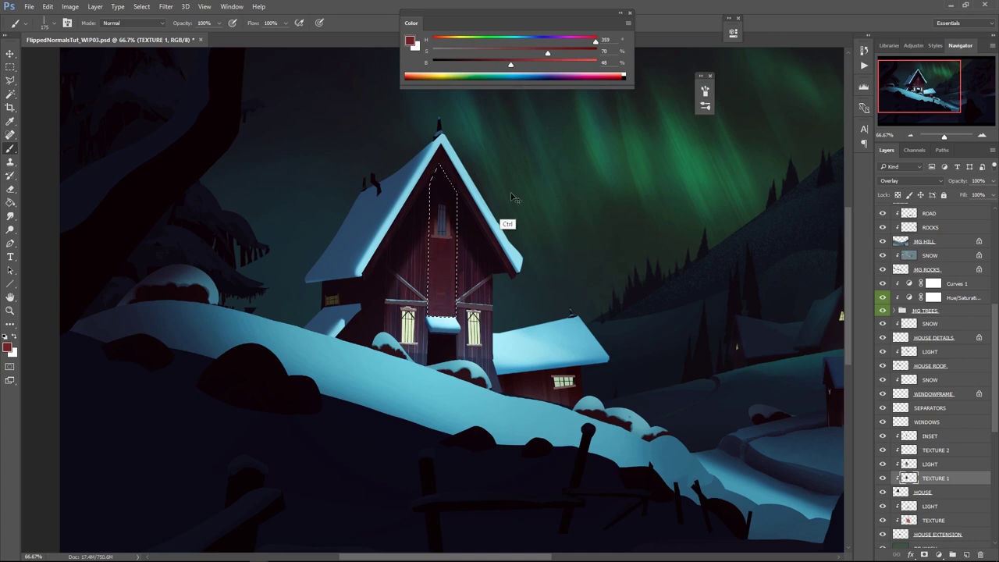
Raise the brush colour's brightness to 76% and set the Brightness Jitter in Color Dynamics to 10%
mouse_move(536, 65)
left_mouse_down()
mouse_move(447, 72)
mouse_move(555, 68)
left_mouse_up()
key("bracketleft")
left_click_drag(449, 239, 449, 275)
key("ctrl+z")
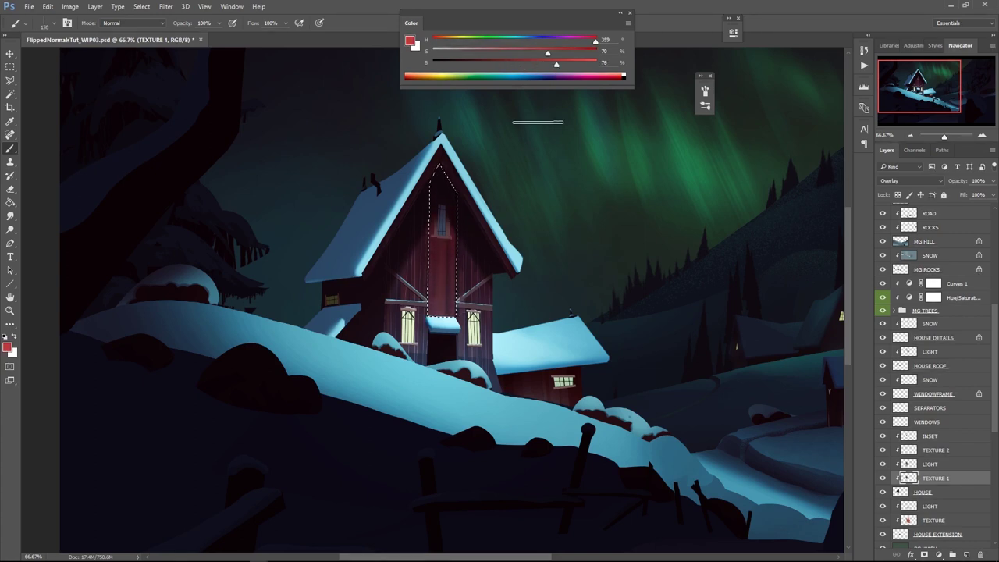
left_click(705, 92)
left_click(428, 172)
left_click_drag(471, 201, 480, 201)
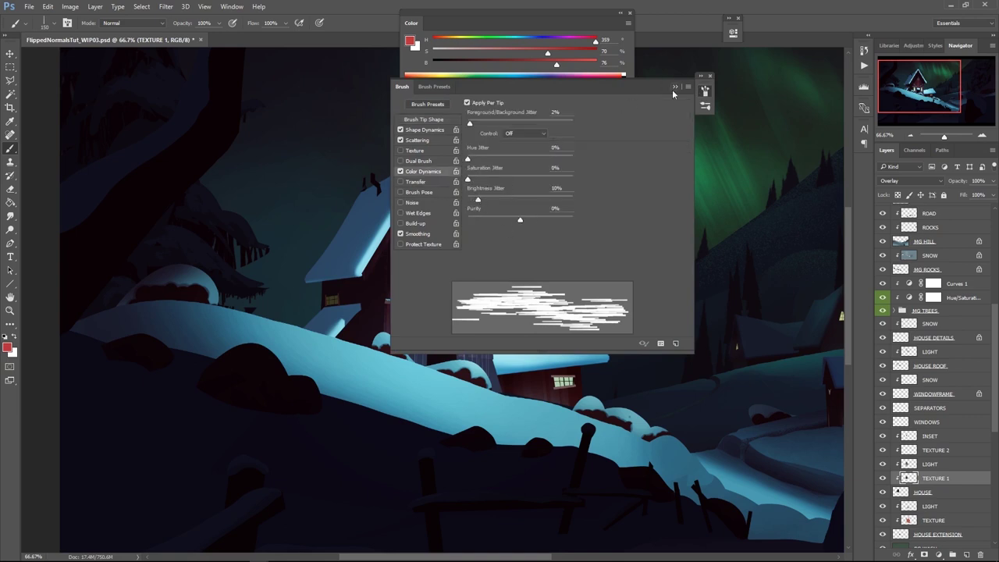
left_click(675, 87)
Adjust the brush tip and paint horizontal plank streaks down the central panel of the house front on TEXTURE 1
right_click(447, 278)
left_click_drag(485, 295, 485, 297)
left_click(442, 284)
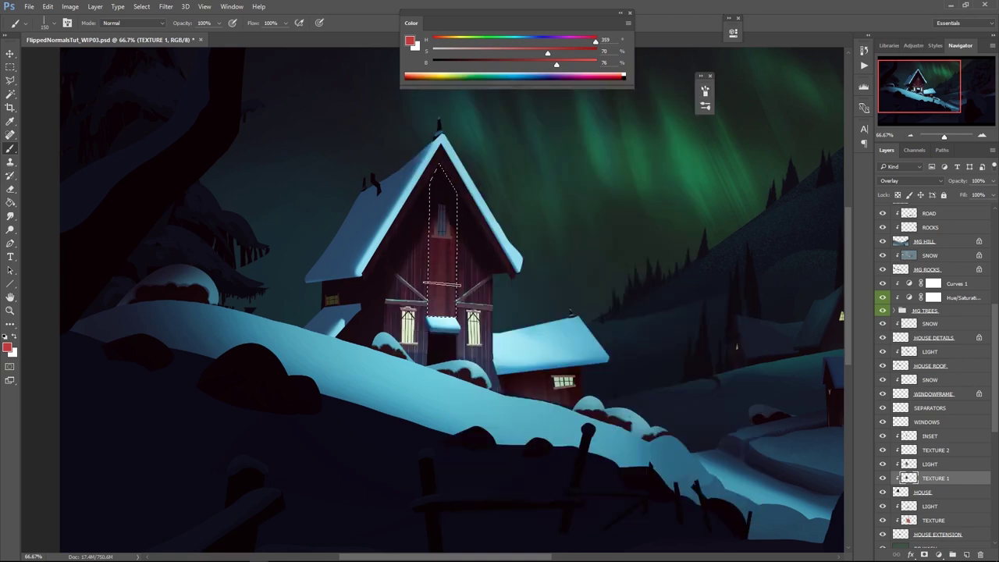
key("ctrl+z")
left_click_drag(448, 242, 442, 353)
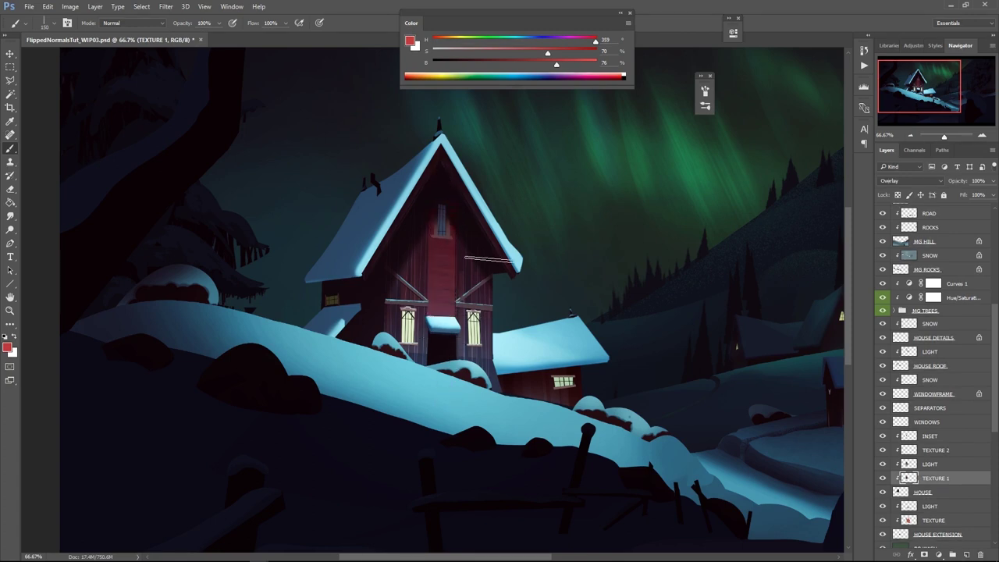
Adjust TEXTURE 1 with Hue/Saturation at Saturation -29 and Lightness +7, and raise the brush's Brightness Jitter
key("ctrl+u")
left_click_drag(786, 355, 792, 380)
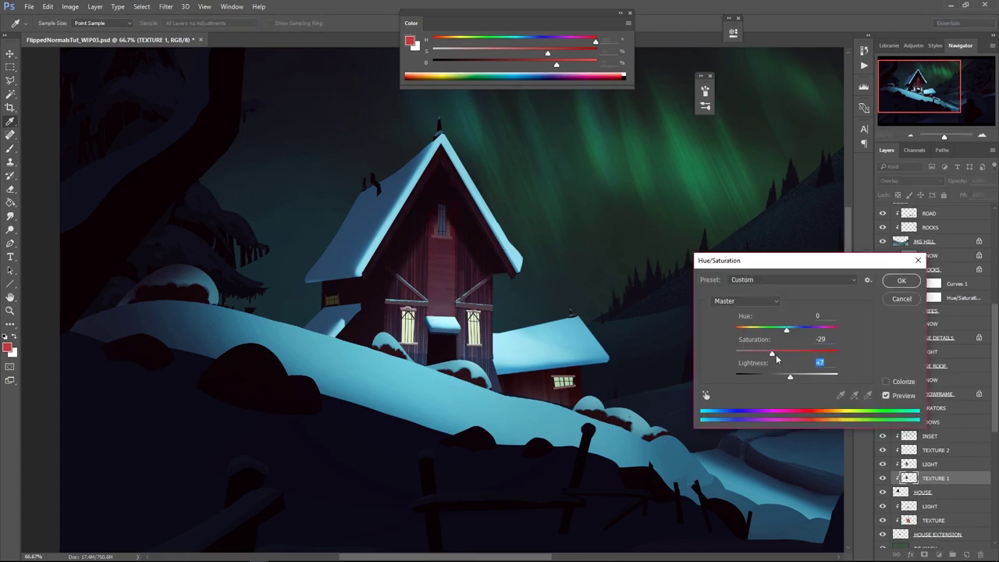
left_click(900, 281)
left_click(705, 91)
left_click_drag(478, 200, 484, 200)
left_click(678, 88)
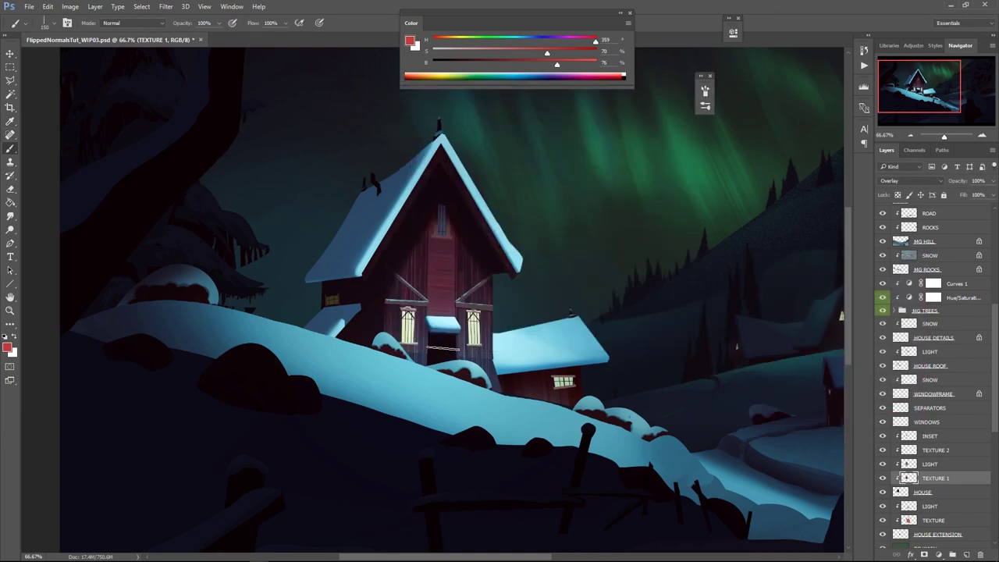
Reduce the saturation of TEXTURE 1 once more with Hue/Saturation
key("ctrl+u")
left_click_drag(787, 353, 771, 356)
key("Return")
key("ctrl+m")
left_click_drag(705, 203, 706, 210)
left_click_drag(734, 176, 731, 170)
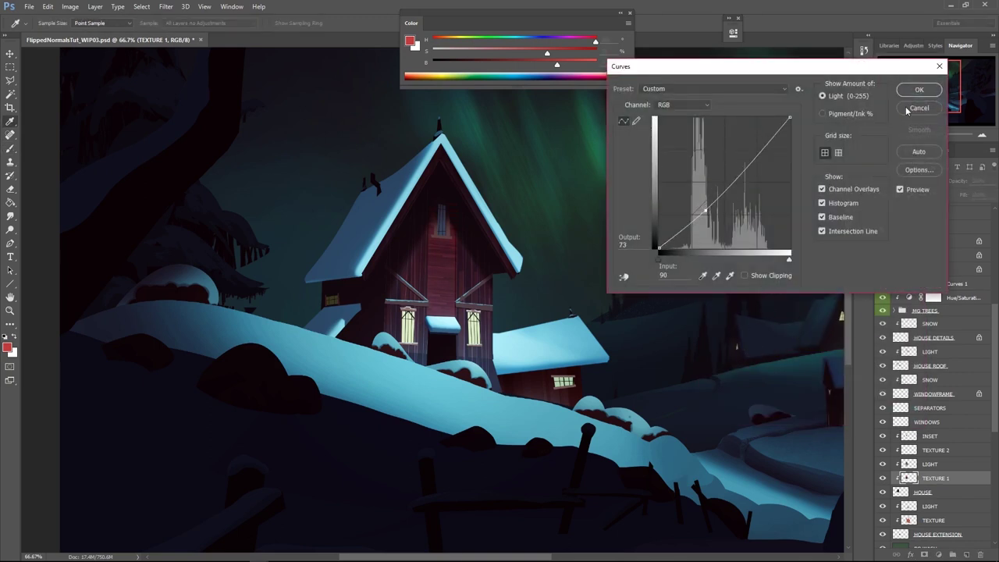
left_click(908, 108)
Increase the contrast of TEXTURE 1 with Levels inputs 54 and 195, and lower its saturation with Hue/Saturation
key("ctrl+l")
left_click_drag(508, 198, 515, 200)
left_click_drag(622, 199, 602, 198)
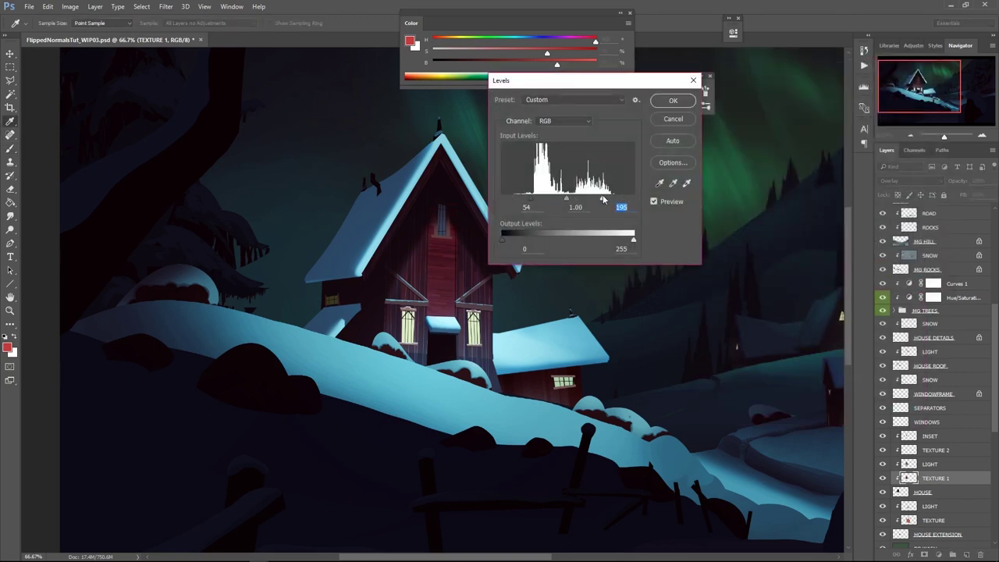
left_click(671, 102)
key("ctrl+u")
left_click_drag(787, 353, 765, 354)
left_click(890, 281)
On the house's LIGHT layer, select the base of the house front with the Polygonal Lasso and hide the selection outline
key("z")
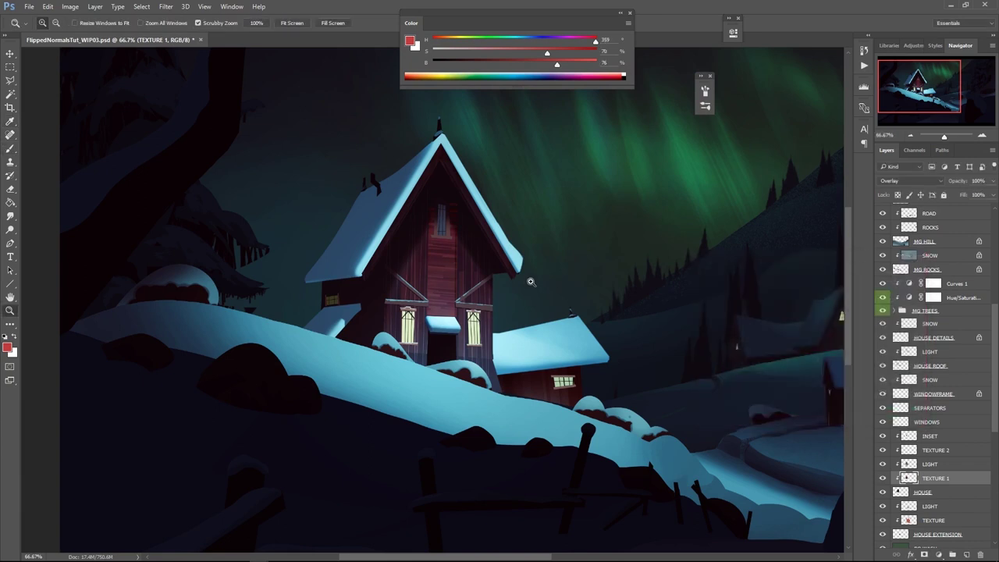
left_click(526, 286, "alt")
left_click(525, 288, "alt")
left_click(319, 310)
left_click(320, 310)
left_click_drag(319, 310, 452, 305)
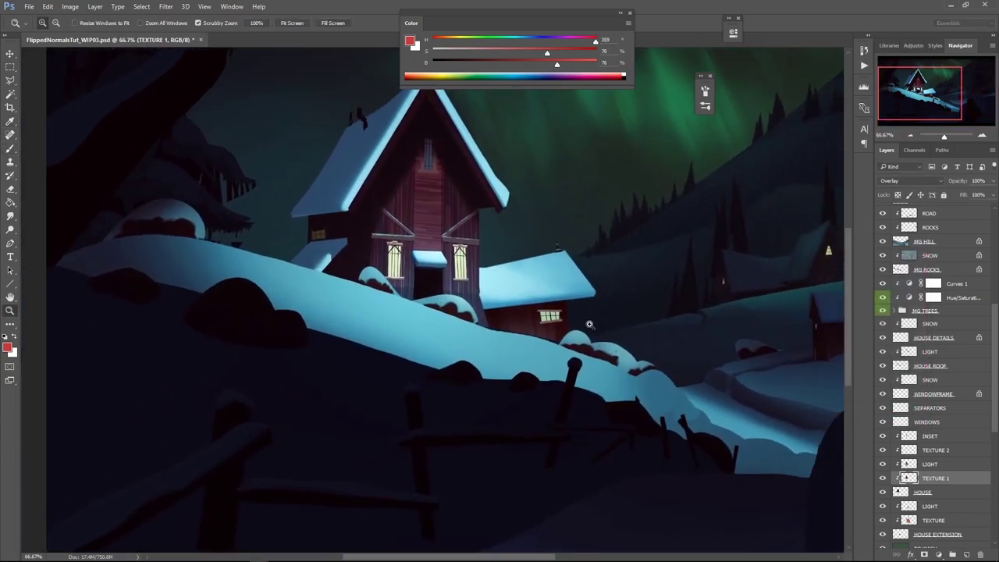
left_click(937, 465)
key("m")
left_click(490, 295)
left_click(498, 350)
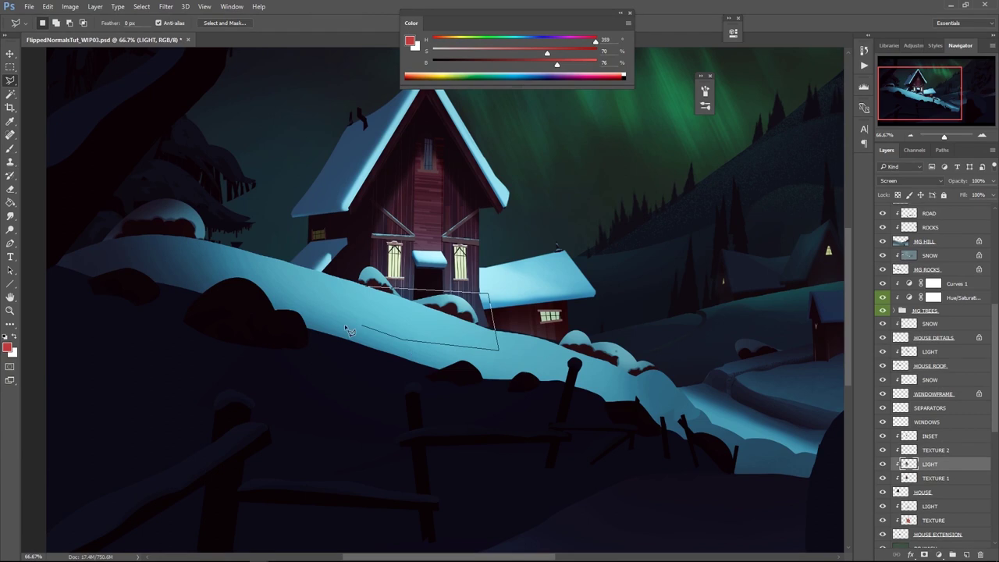
double_click(360, 328)
key("ctrl+h")
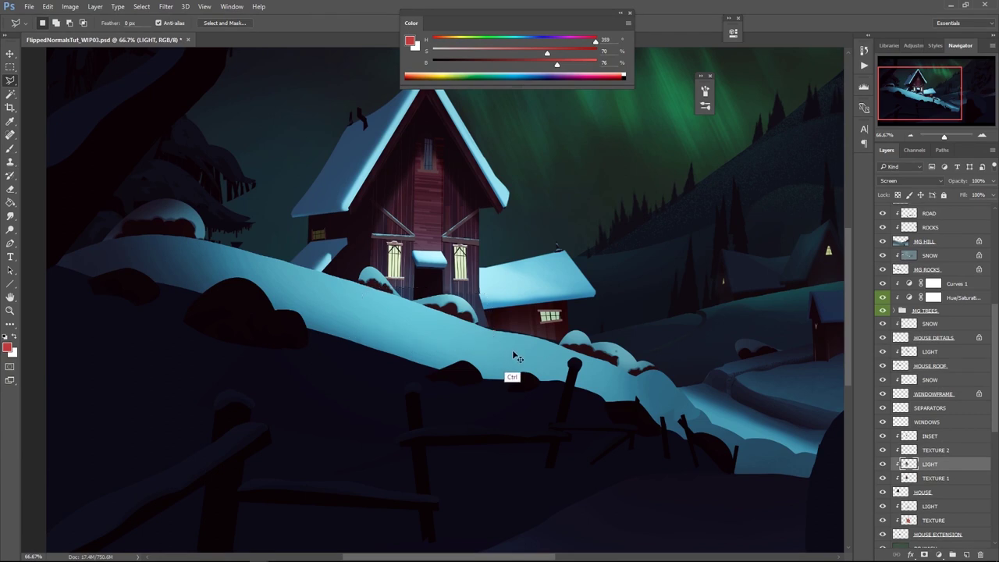
Brighten the light at the house base with Levels inputs 38 and 186, and set its Hue/Saturation saturation to -44
key("ctrl+l")
mouse_move(504, 199)
left_mouse_down()
mouse_move(515, 200)
mouse_move(506, 201)
left_mouse_up()
left_click_drag(633, 199, 610, 201)
left_click_drag(516, 200, 522, 200)
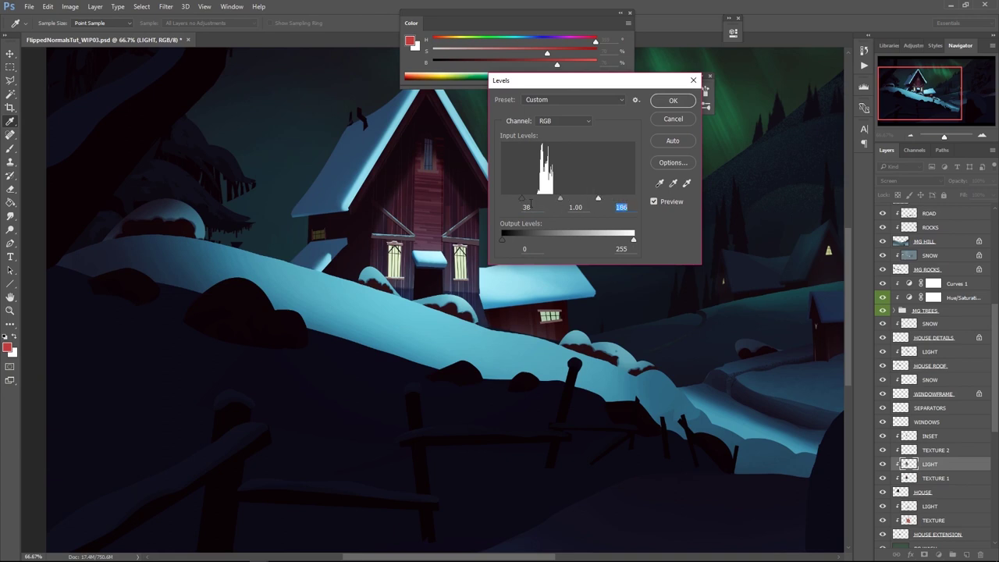
key("Return")
key("ctrl+u")
left_click_drag(769, 354, 764, 353)
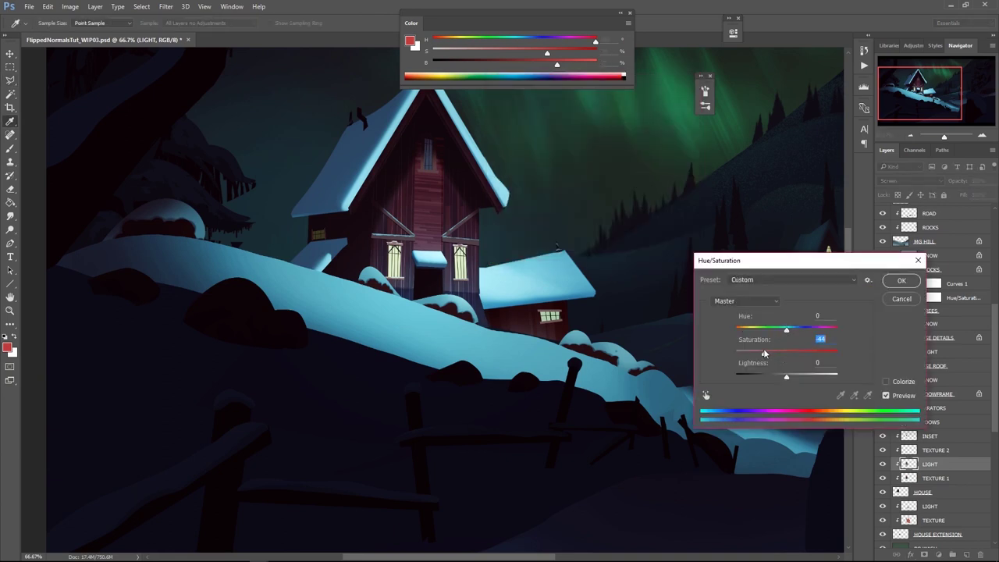
left_click(895, 285)
Unlock transparent pixels on HOUSE DETAILS and outline horizontal beams below the two front windows with the Polygonal Lasso
left_click(943, 399)
left_click(939, 340)
left_click(898, 196)
key("z")
left_click(464, 268)
key("l")
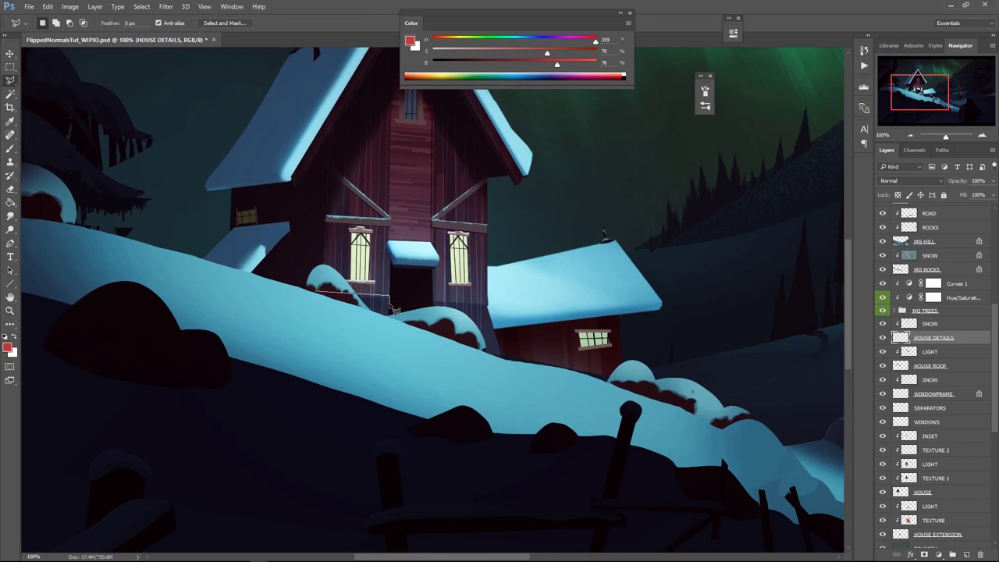
left_click(433, 299, "shift")
left_click(432, 305)
left_click(488, 310)
left_click(487, 304)
left_click(432, 299)
Sample the existing beam colour, fill both beam selections on either side of the door and deselect
key("b")
left_click(372, 231, "alt")
key("g")
left_click(388, 299)
left_click(452, 304)
key("ctrl+d")
Darken the two lower beams with Hue/Saturation inside a rectangular selection, deselect and lock HOUSE DETAILS' transparent pixels
key("ctrl+u")
left_click_drag(776, 375, 786, 377)
left_click(899, 281)
key("m")
left_click_drag(317, 281, 502, 341)
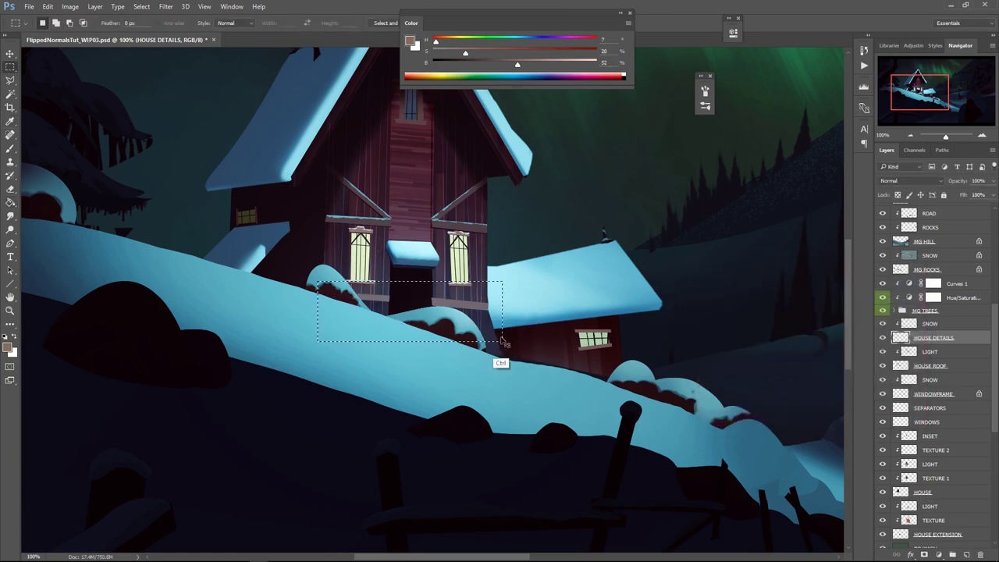
key("ctrl+u")
left_click_drag(787, 376, 781, 375)
left_click(898, 282)
key("ctrl+d")
left_click(897, 196)
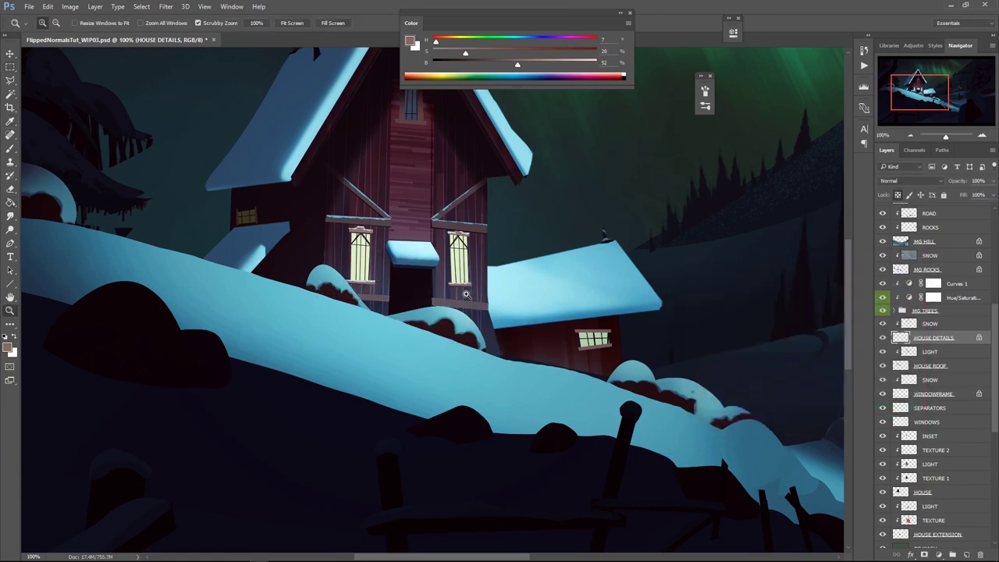
Choose a small brush preset and shade the lower beams with a darker brown sampled from the woodwork
left_click(464, 294)
key("b")
right_click(428, 307)
left_click(613, 420)
left_click(412, 302, "alt")
left_click(411, 300, "alt")
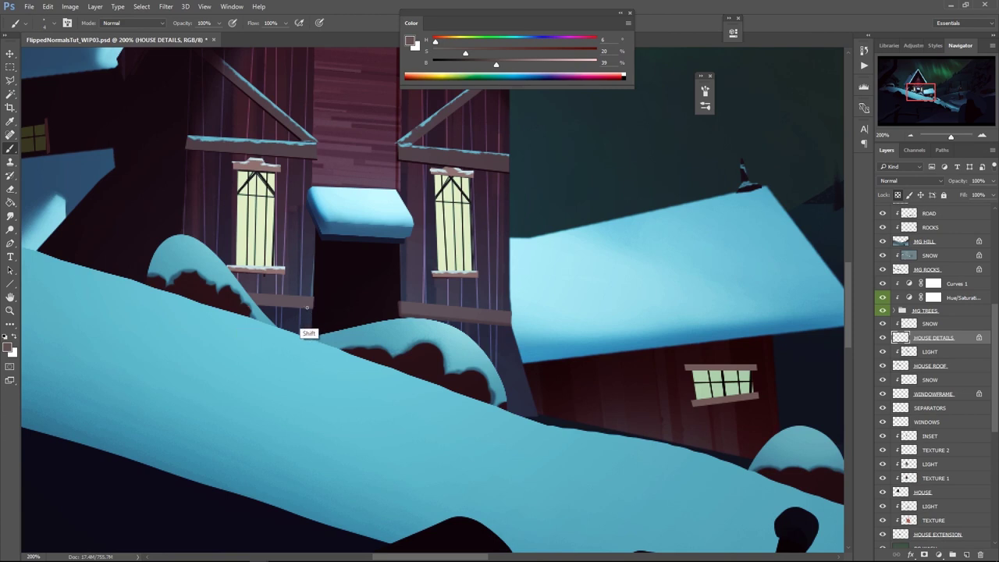
On the SNOW layer above HOUSE DETAILS, choose a snow brush preset and sample the snow colour from the upper beam
left_click(941, 327)
right_click(445, 265)
left_click(647, 467)
left_click(409, 145, "alt")
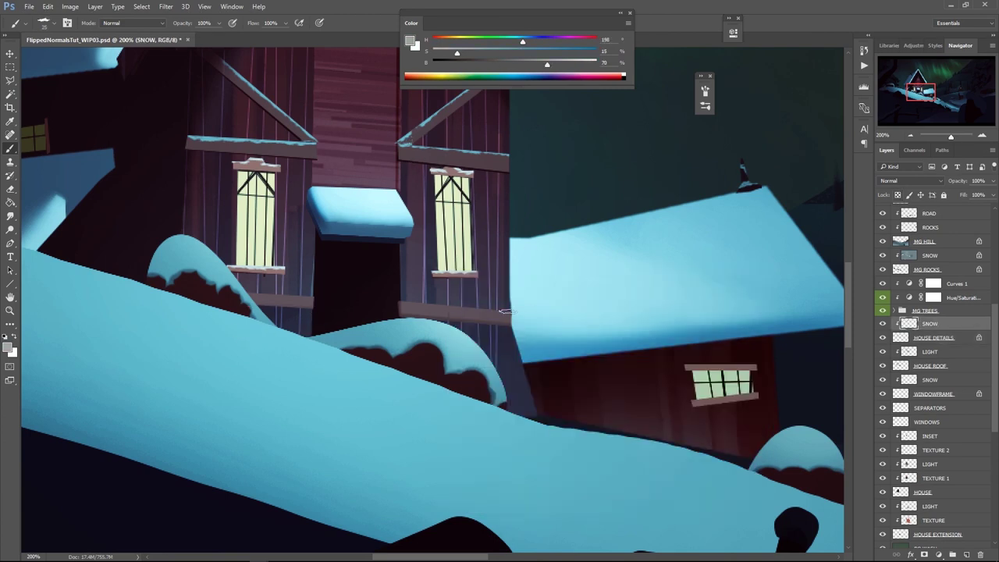
Select the house front on HOUSE DETAILS and apply Hue/Saturation with Hue -9, Saturation +8 and Lightness -8
key("z")
left_click_drag(379, 305, 419, 317)
left_click(896, 342)
key("m")
left_click_drag(551, 174, 381, 341)
key("ctrl+u")
mouse_move(787, 377)
left_mouse_down()
mouse_move(798, 331)
mouse_move(784, 330)
left_mouse_up()
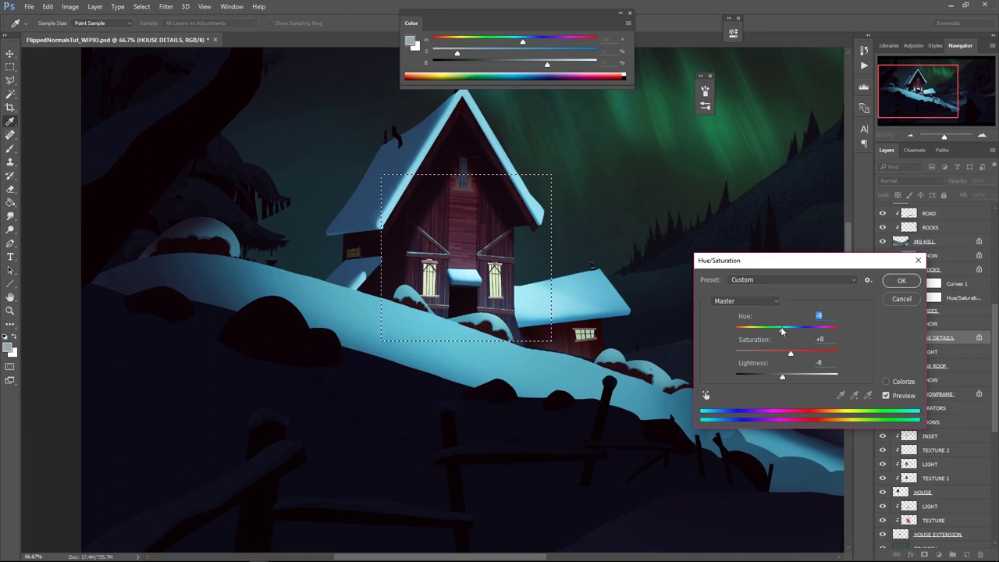
left_click(899, 282)
key("ctrl+d")
Shift the hue of the WINDOWS layer towards a warmer yellow with Hue/Saturation
key("z")
left_click_drag(540, 260, 494, 294)
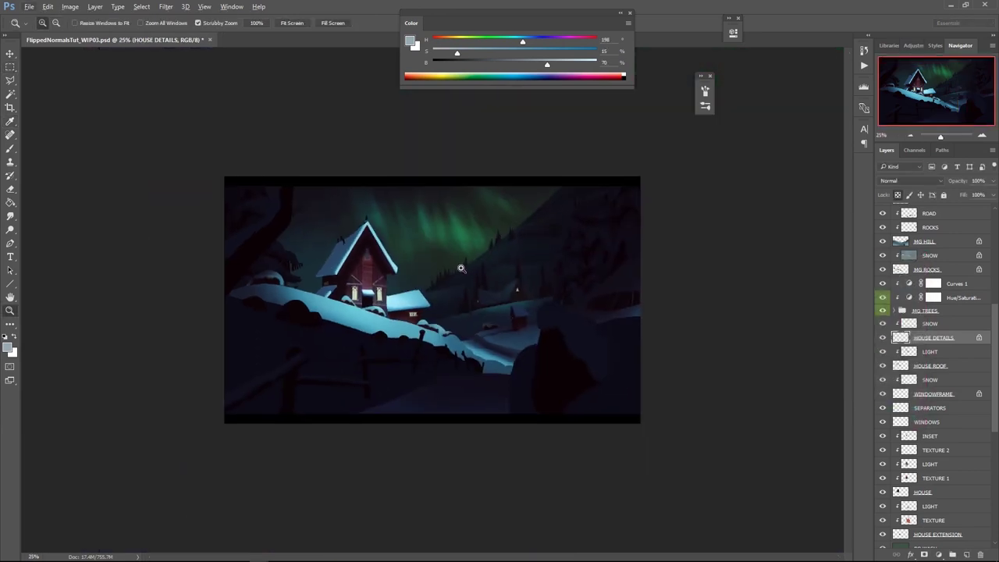
left_click(438, 244)
left_click(415, 292)
left_click(627, 346, "alt")
left_click(936, 394)
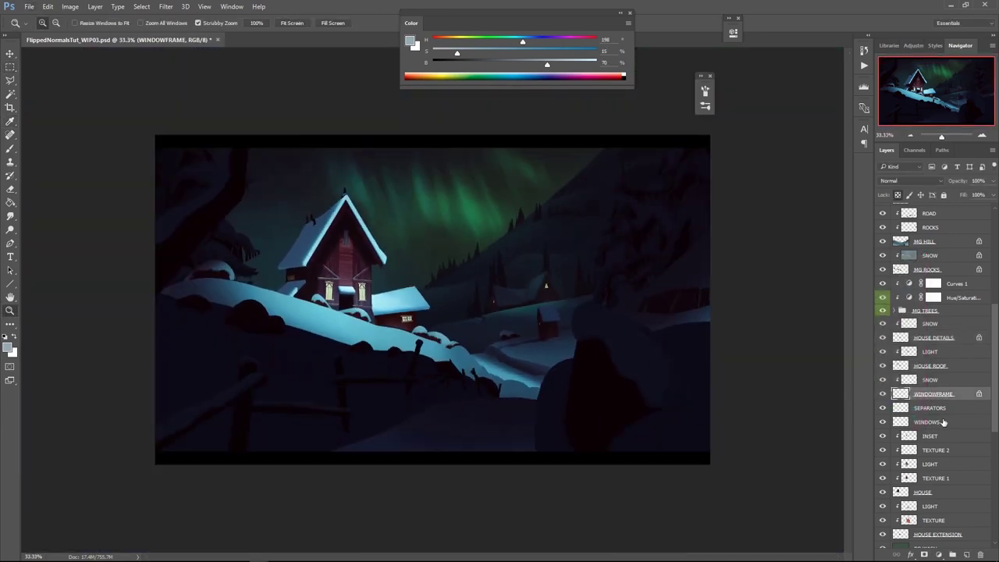
left_click(942, 422)
key("ctrl+u")
left_click_drag(786, 329, 778, 331)
left_click(898, 283)
Select the INTENSITY INCREASES layer, choose a soft brush and set its colour to hue 10, saturation 61 and brightness 75
left_click_drag(994, 324, 995, 230)
left_click(960, 239)
key("b")
right_click(569, 301)
left_click(724, 411)
left_click_drag(522, 42, 433, 42)
left_click_drag(490, 55, 533, 52)
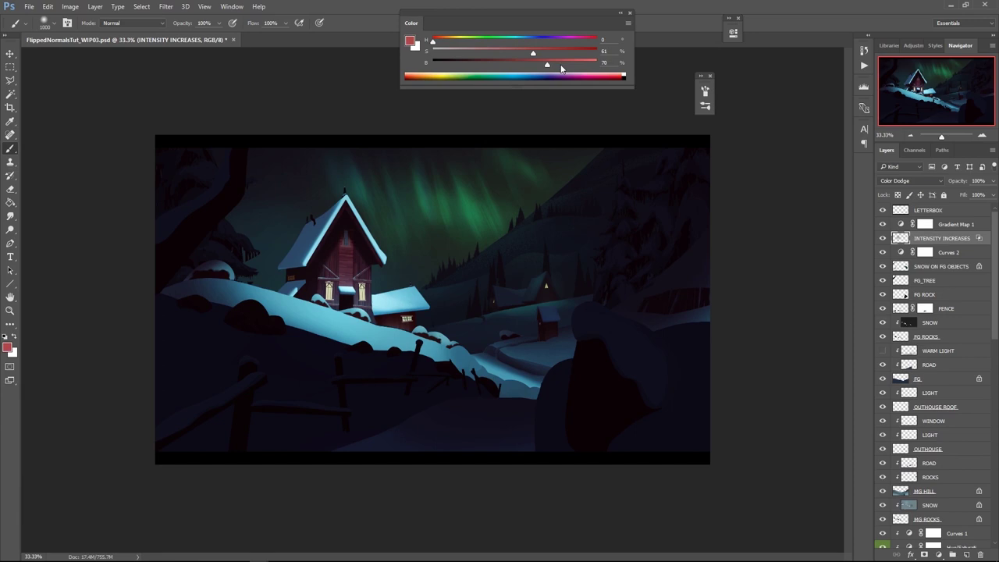
left_click_drag(443, 47, 441, 47)
Shrink the brush and paint a warm orange glow over the windows of the house, its extension and the distant houses
key("bracketleft")
key("bracketleft")
key("bracketleft")
key("bracketleft")
key("bracketleft")
key("bracketleft")
key("bracketleft")
key("bracketleft")
key("bracketleft")
key("bracketleft")
key("bracketleft")
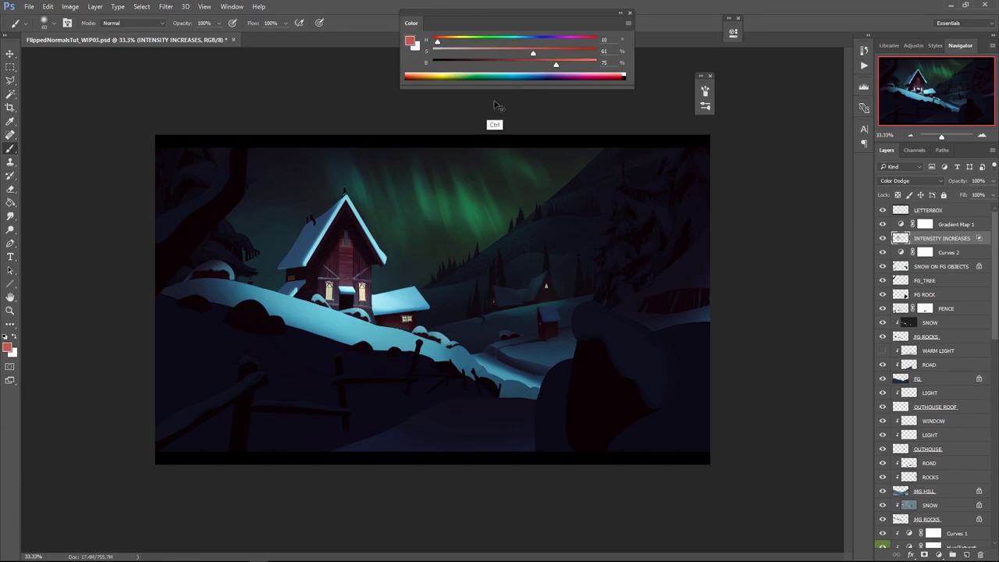
left_click_drag(329, 283, 330, 304)
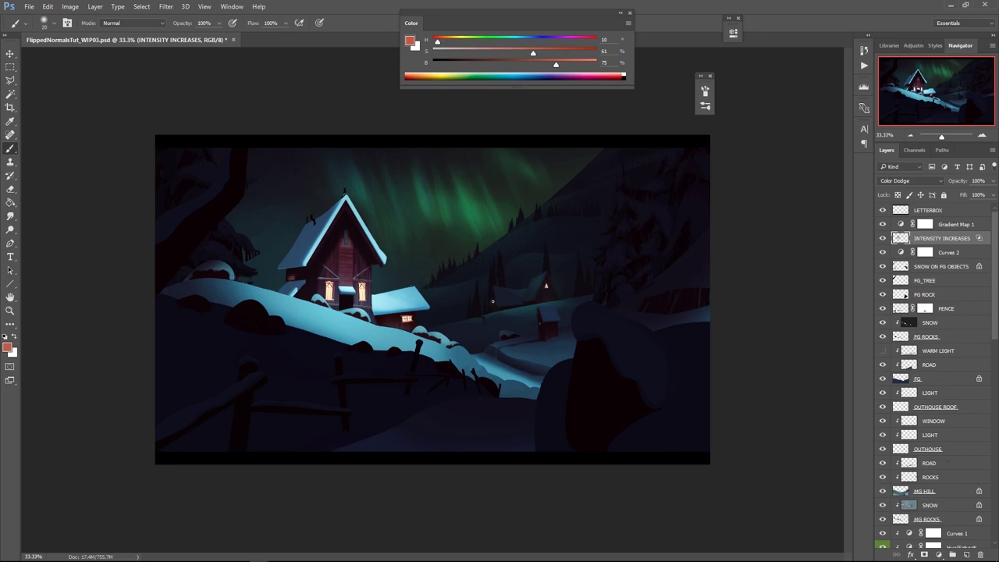
key("z")
left_click(555, 259, "alt")
left_click(555, 258, "alt")
left_click(555, 258, "alt")
left_click(484, 275)
left_click(481, 262)
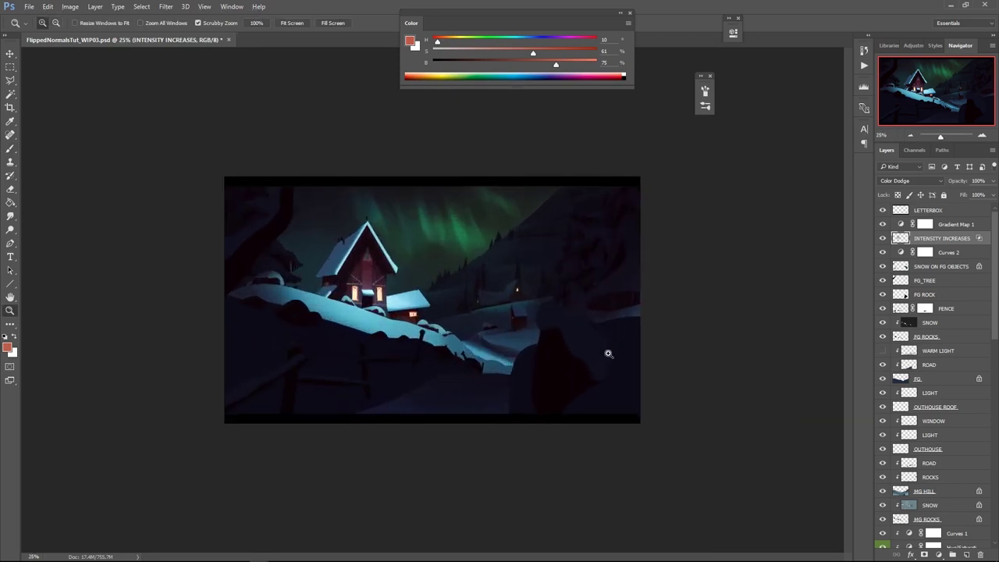
On the house's LIGHT layer, sample the wall light colour in Normal blend mode, then set the layer back to Screen
left_click(451, 298)
left_click_drag(995, 312, 991, 403)
left_click(941, 515)
left_click(336, 242)
key("b")
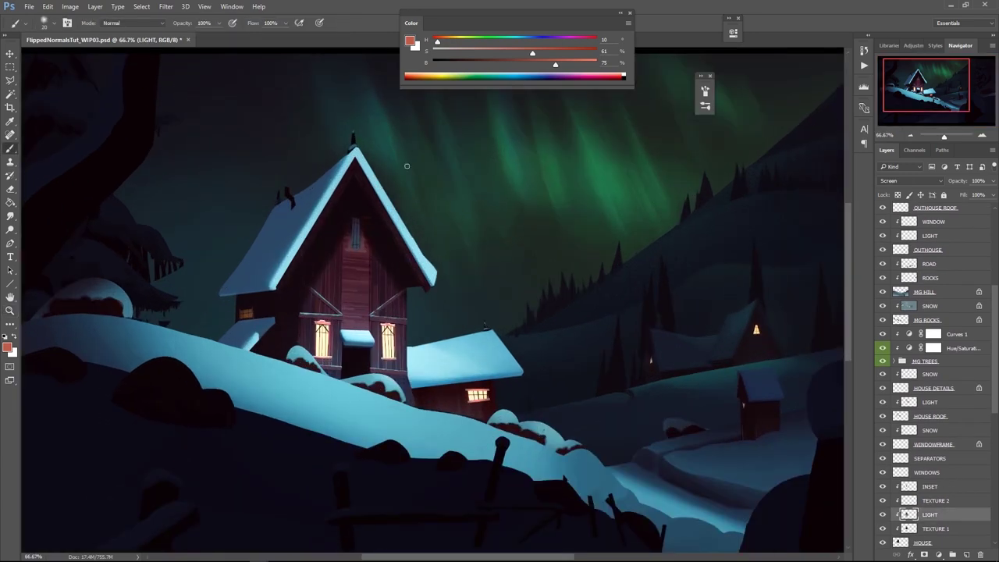
left_click(886, 182)
left_click(901, 189)
left_click(365, 308, "alt")
left_click(909, 181)
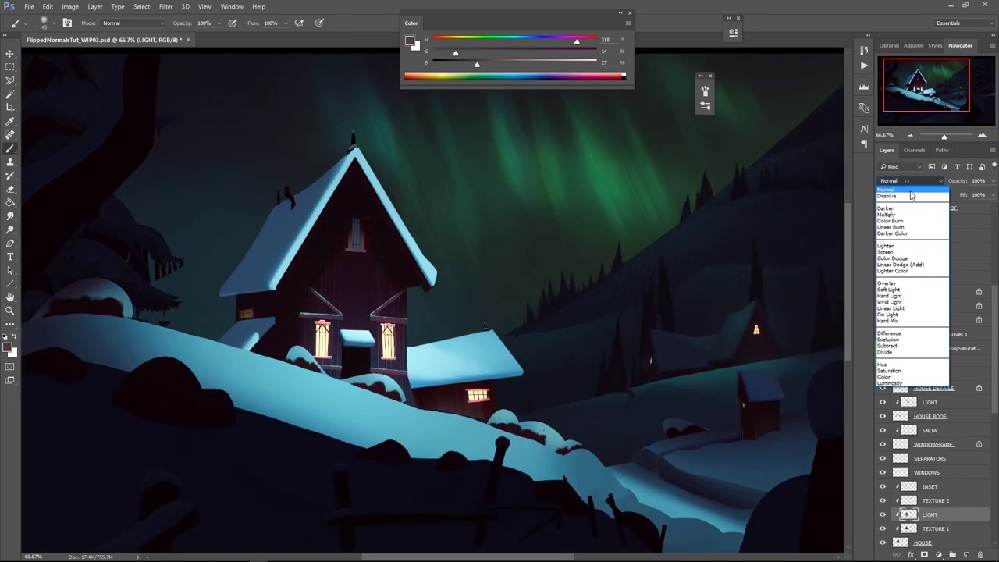
left_click(905, 253)
Outline the strip along the front gable's roof edge with the Polygonal Lasso and brighten it with Curves on the LIGHT layer
key("z")
left_click(430, 306)
key("l")
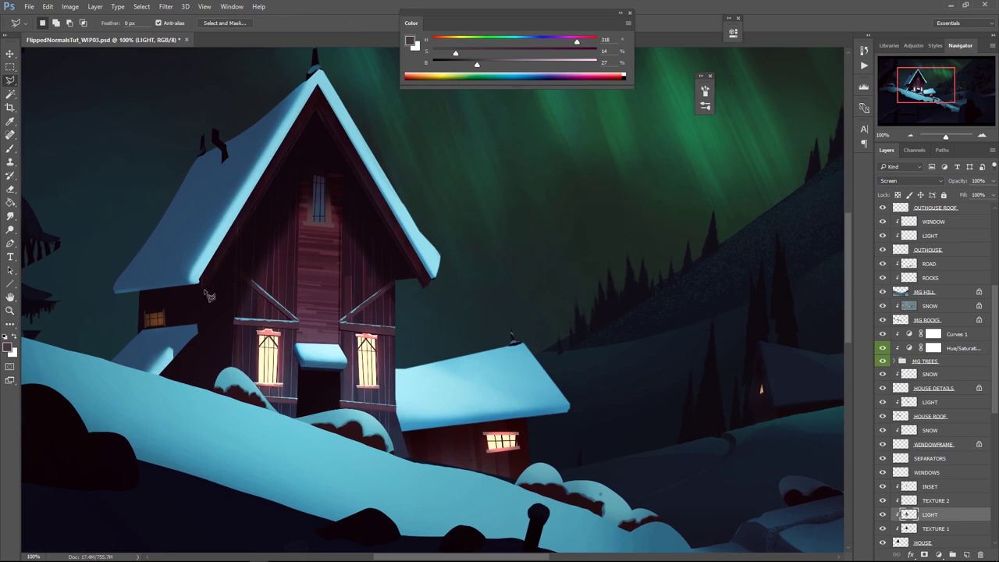
left_click(202, 289)
left_click(317, 102)
left_click(426, 286)
left_click(434, 277)
left_click(317, 80)
left_click_drag(204, 285, 202, 286)
key("ctrl+m")
left_click(722, 180)
left_click_drag(719, 180, 716, 174)
left_click(915, 90)
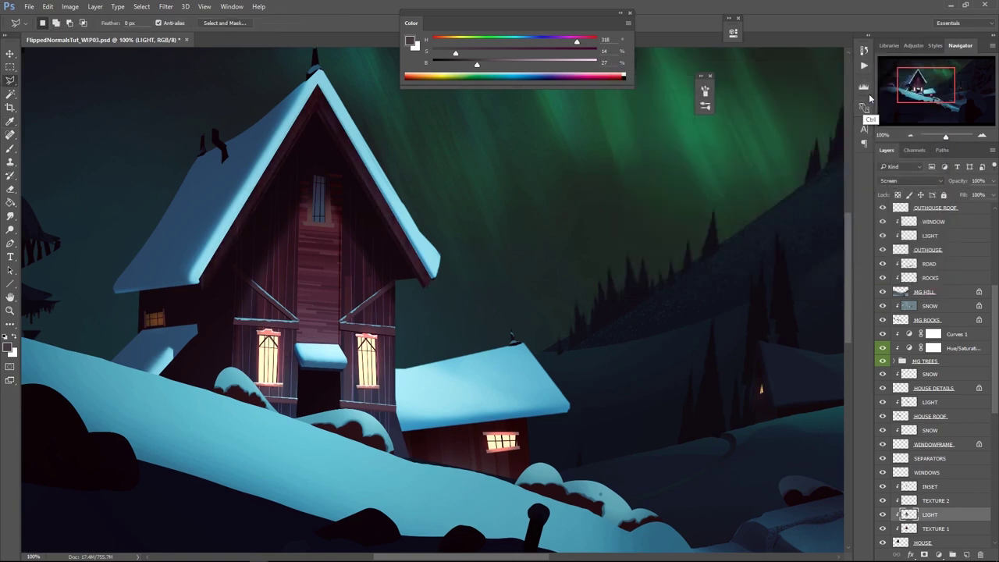
On HOUSE DETAILS, outline a vertical post and a crossbeam just below the gable peak with the Polygonal Lasso
key("z")
left_click(458, 217, "alt")
left_click(457, 210, "alt")
left_click(453, 183)
left_click(420, 266)
left_click_drag(419, 266, 461, 267)
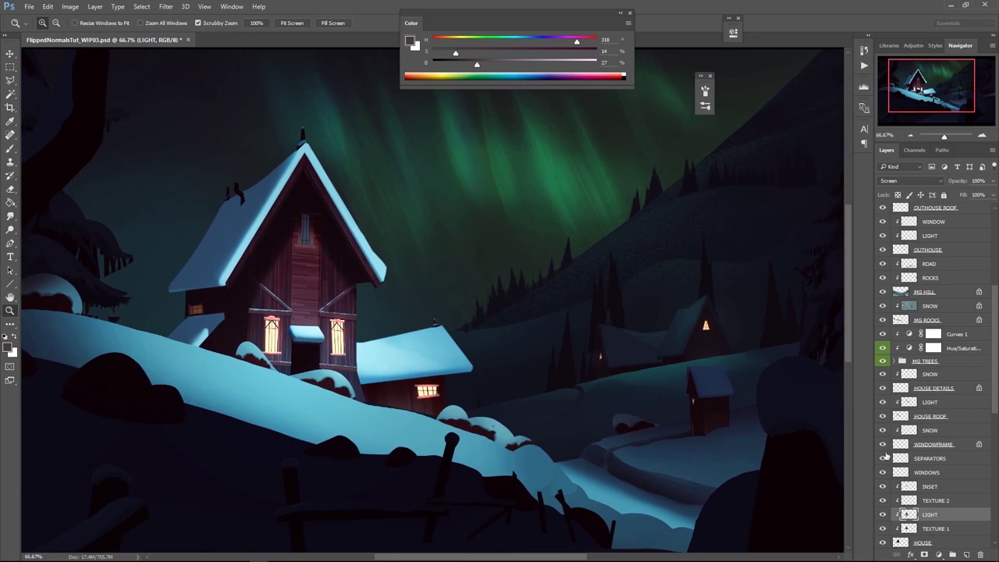
left_click(936, 391)
left_click(323, 191)
key("l")
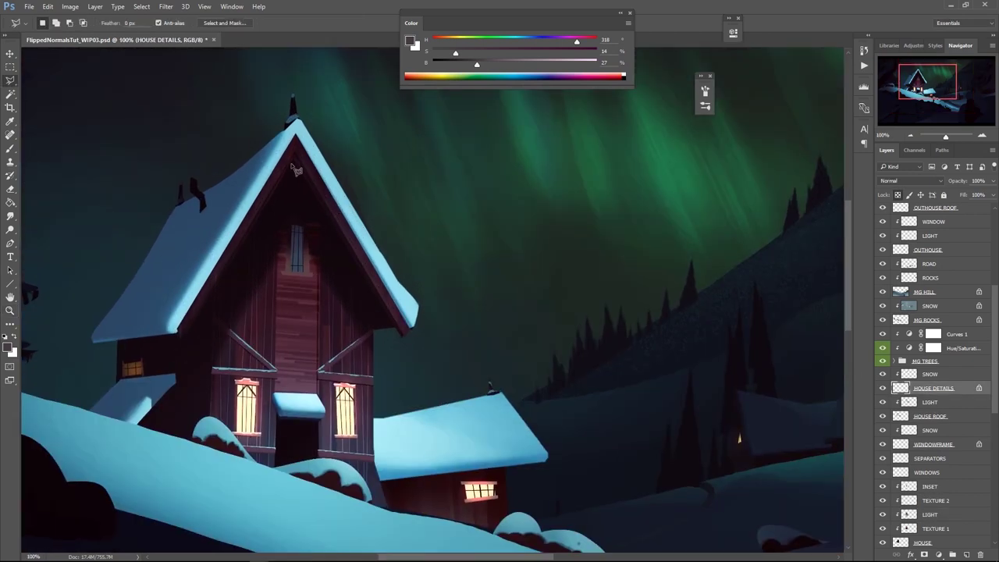
left_click(292, 163)
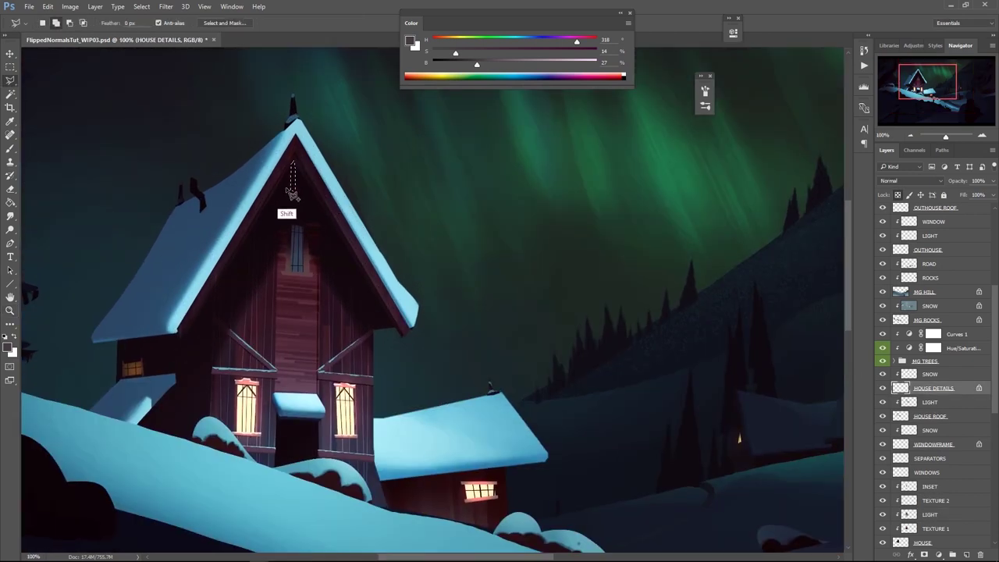
left_click(279, 184, "shift")
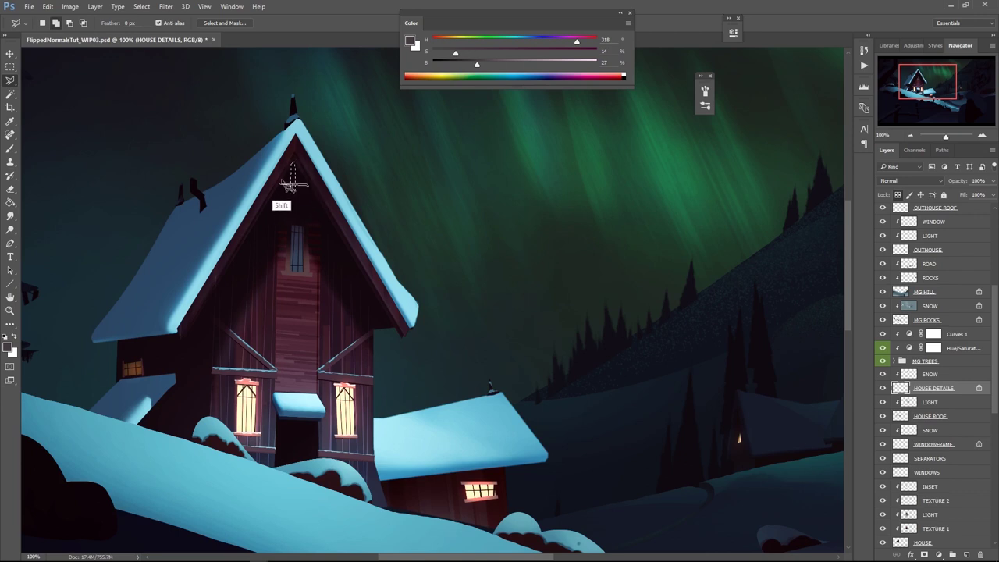
left_click(279, 186)
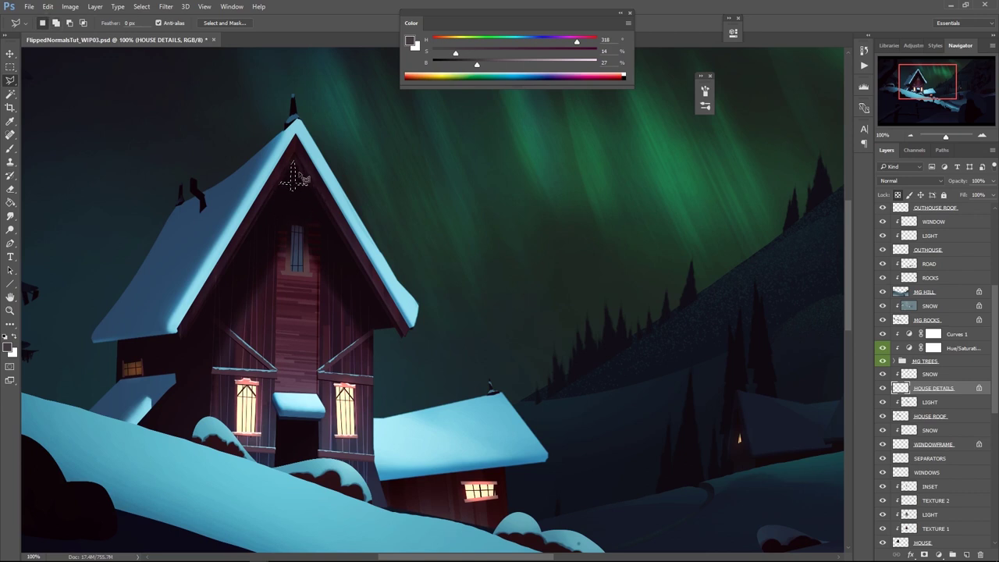
Paint the gable beams a dark plum, set the colour to hue 333, saturation 16, brightness 30, and unlock HOUSE DETAILS' transparent pixels
key("b")
left_click(292, 188, "alt")
key("ctrl+d")
left_click_drag(477, 66, 481, 67)
left_click(898, 195)
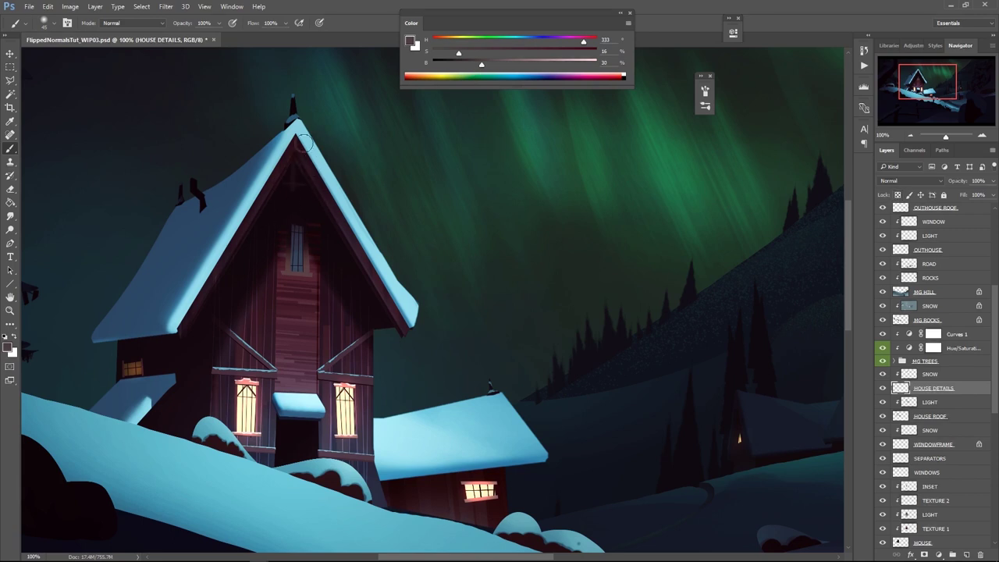
On the SNOW layer above HOUSE DETAILS, paint a thin snow line on the gable crossbeam with hue 202, saturation 19 and brightness 56
left_click(924, 377)
left_click(389, 276, "alt")
right_click(386, 273)
left_click(554, 468)
right_click_drag(409, 163, 303, 165, "alt")
left_click_drag(279, 186, 308, 185)
left_click_drag(551, 65, 524, 64)
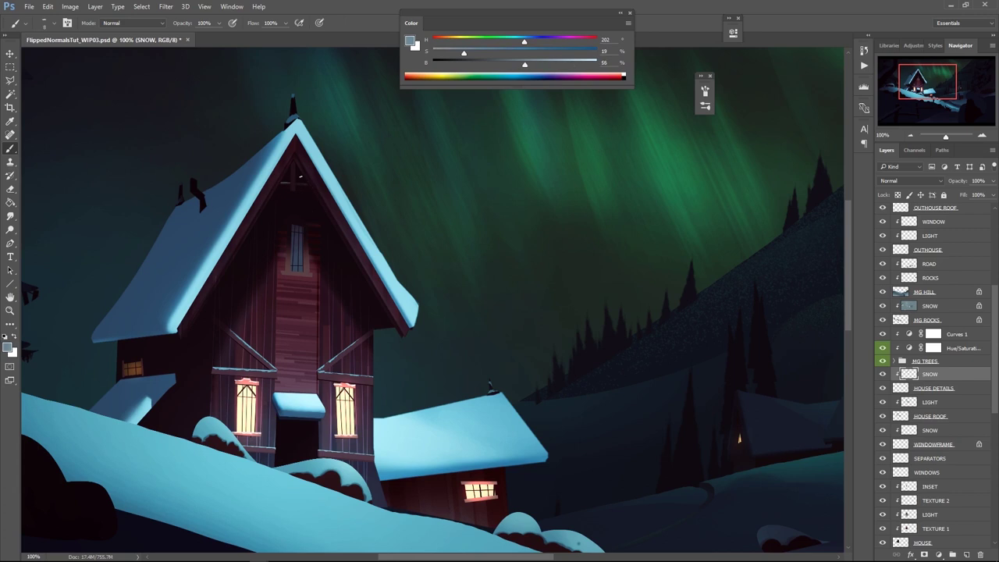
Select the gable beams on HOUSE DETAILS with a rectangular marquee and adjust them with Free Transform
key("z")
left_click(318, 167, "alt")
left_click(347, 156, "alt")
left_click(392, 136, "alt")
left_click(405, 226)
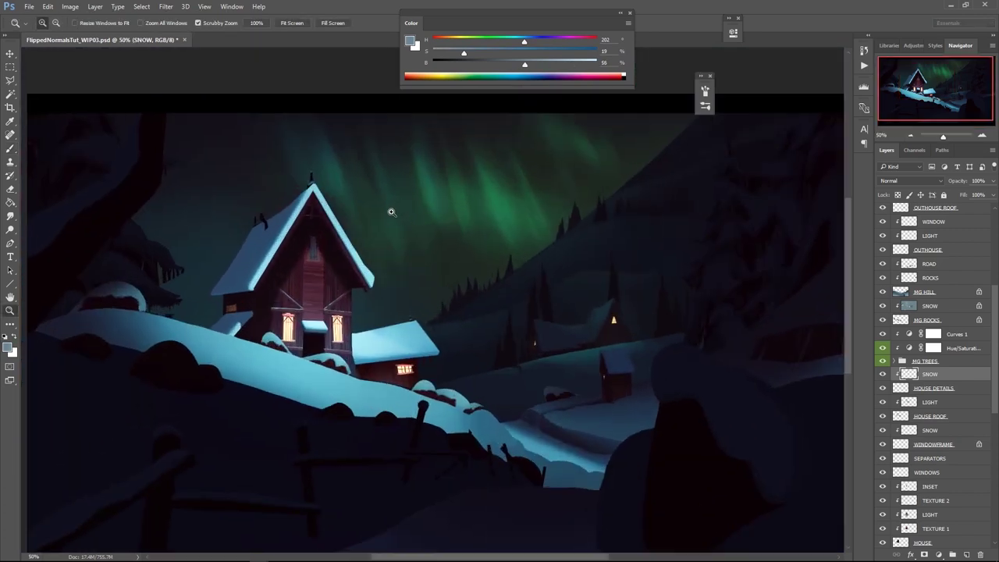
left_click(391, 211)
key("b")
key("e")
left_click(934, 388)
key("m")
left_click_drag(307, 188, 268, 228)
key("ctrl+t")
mouse_move(306, 227)
left_mouse_down("shift")
mouse_move(319, 243)
mouse_move(288, 212)
mouse_move(313, 209)
left_mouse_up("shift")
key("Return")
key("Return")
key("ctrl+d")
On the SNOW layer, paint brighter snow on the gable crossbeam with a small brush at hue 202, saturation 19 and brightness 80
left_click(945, 376)
key("b")
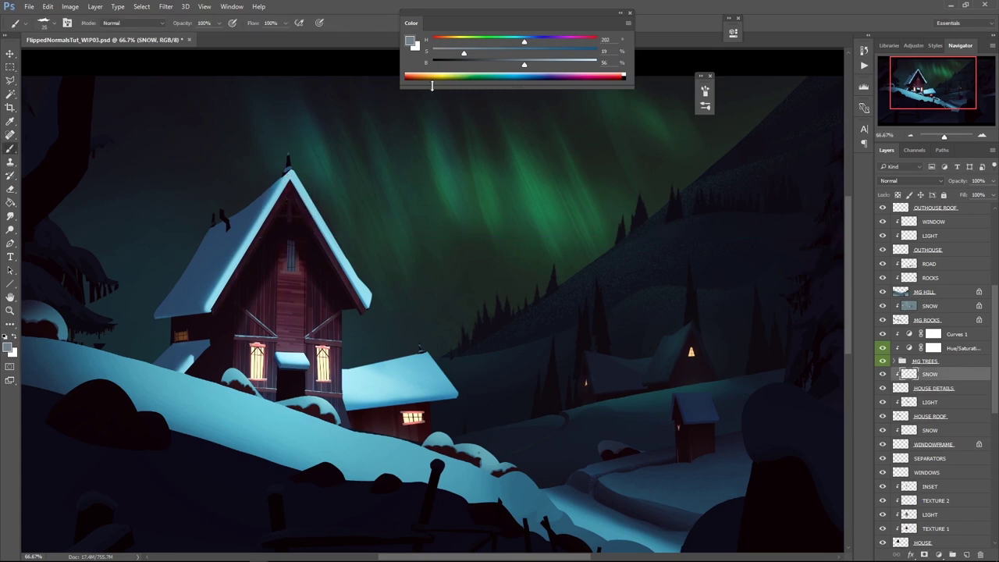
left_click(278, 217, "alt")
key("bracketleft")
key("bracketleft")
left_click(313, 212, "alt")
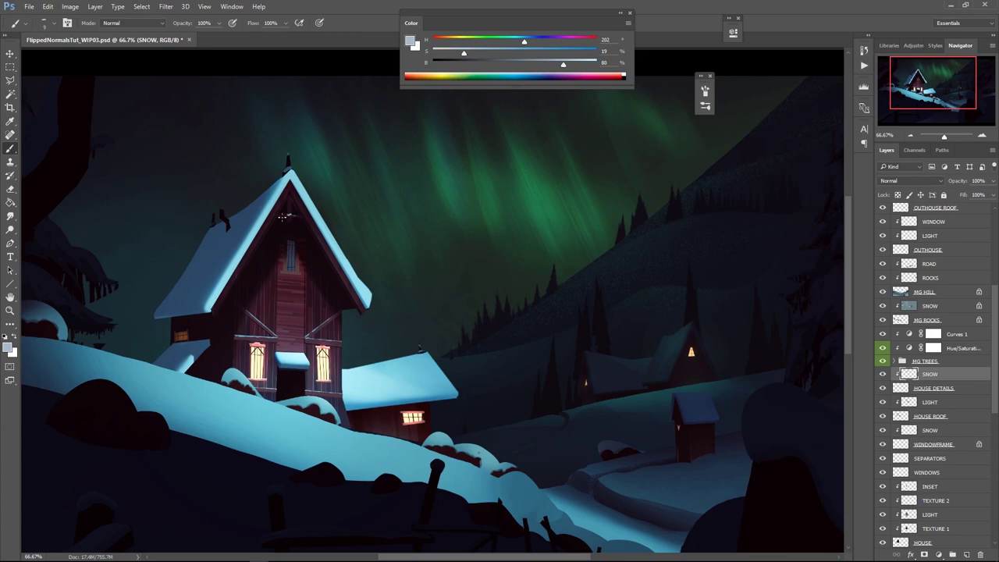
Marquee the gable beams on HOUSE DETAILS and raise their lightness slightly with Hue/Saturation
left_click(410, 258, "alt")
left_click(410, 258, "alt")
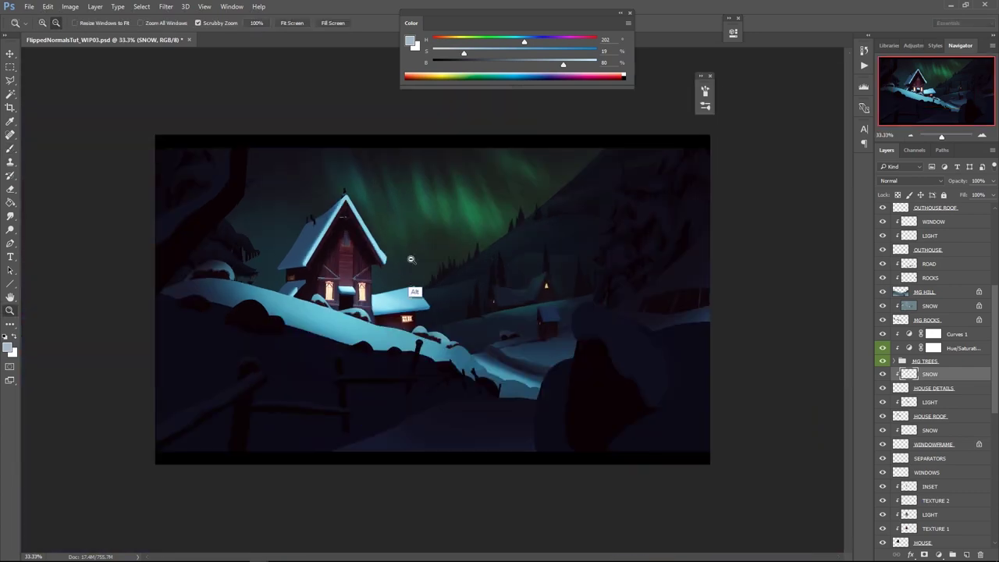
left_click(368, 211, "ctrl")
left_click(368, 210, "ctrl")
left_click(926, 390)
key("m")
left_click_drag(343, 187, 309, 236)
key("ctrl+u")
left_click_drag(787, 377, 792, 377)
left_click(900, 281)
key("ctrl+d")
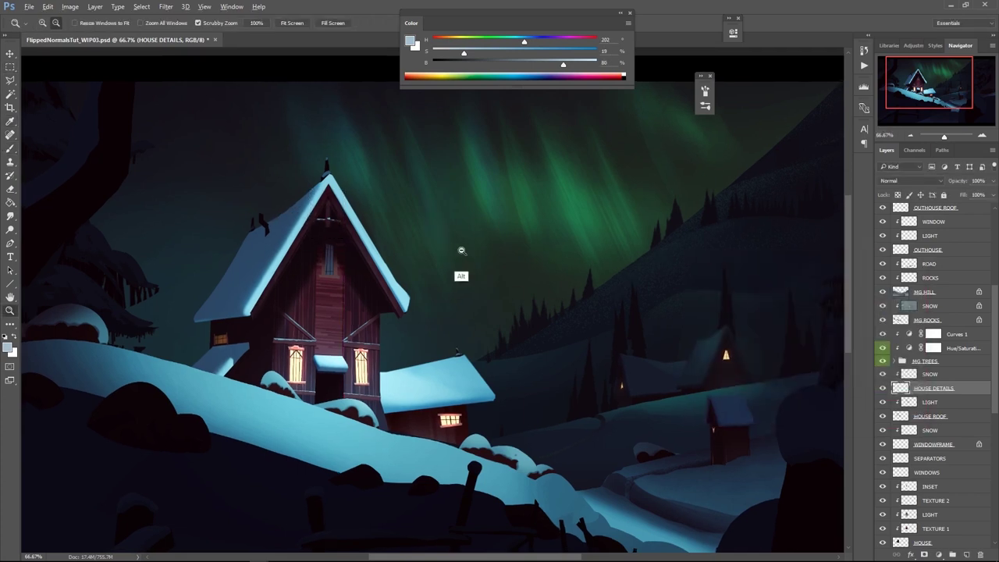
Check the whole composition at different magnifications and save the document
left_click(463, 254, "alt")
left_click(463, 255, "alt")
left_click(468, 266, "alt")
left_click(475, 277, "ctrl")
left_click(474, 278, "ctrl")
key("ctrl+s")
left_click(477, 278, "alt")
left_click(477, 277, "alt")
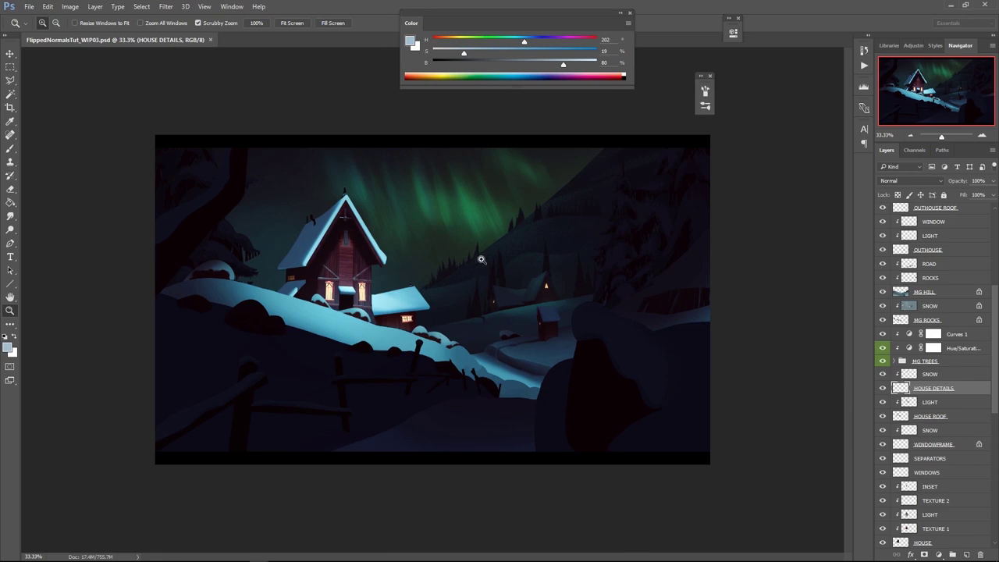
Apply Hue/Saturation to the HOUSE ROOF layer with Saturation +45 and Lightness -12
left_click(950, 379)
left_click_drag(995, 398, 996, 415)
left_click(959, 374)
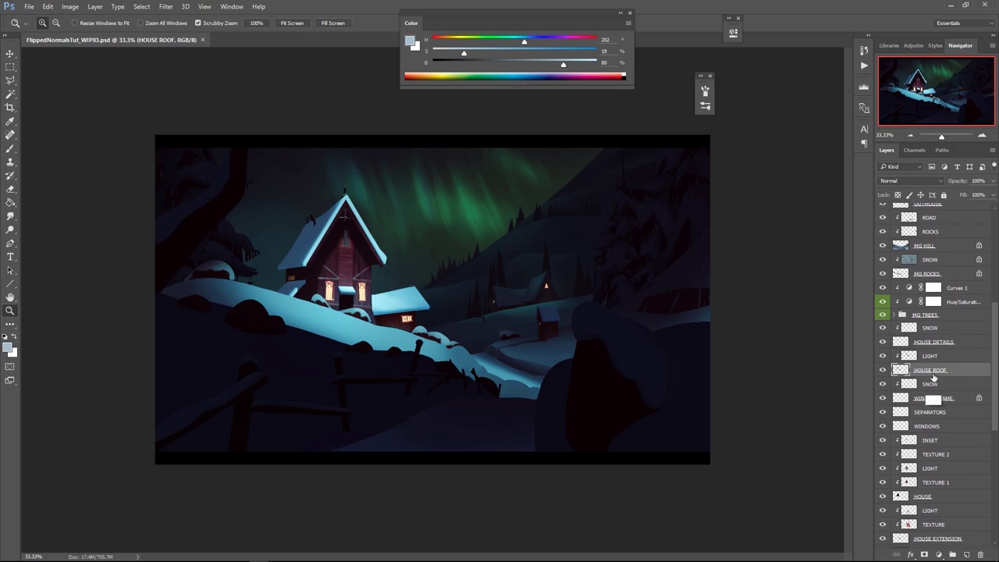
key("ctrl+u")
left_click_drag(787, 354, 796, 356)
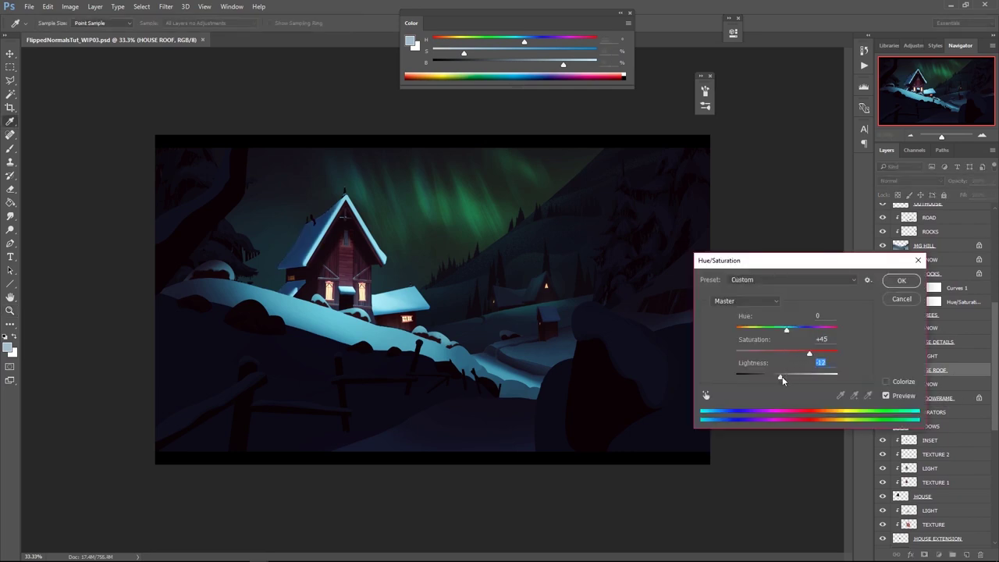
left_click(896, 283)
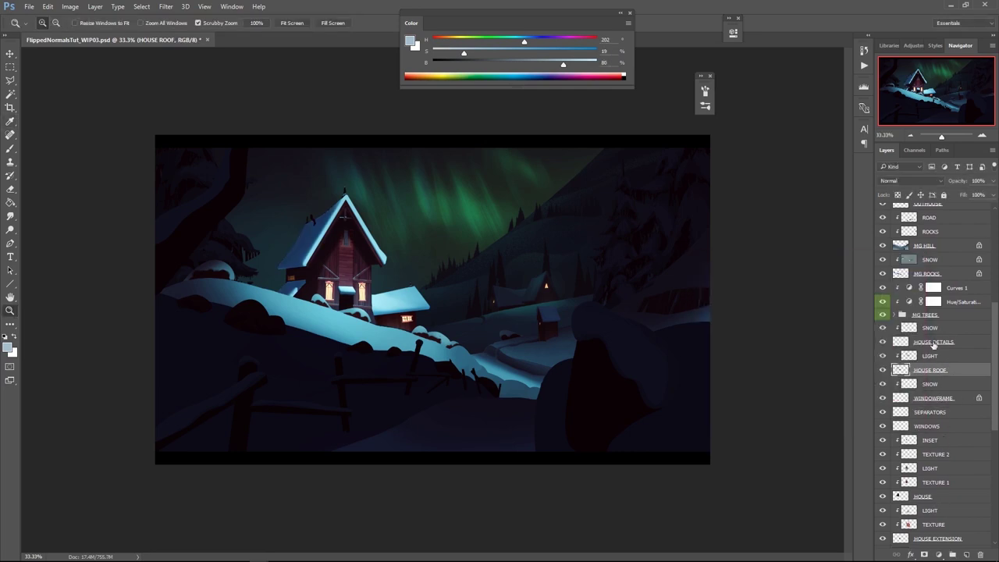
Make the snow of the MG HILL layer a stronger blue with Hue/Saturation
left_click(937, 278)
left_click(931, 246)
key("ctrl+u")
left_click_drag(786, 354, 790, 333)
left_click(898, 284)
Select a layer lower in the stack and adjust its colour with Hue/Saturation using the Colorize option
left_click_drag(994, 361, 992, 441)
left_click(952, 399)
key("ctrl+u")
left_click(886, 381)
left_click_drag(786, 354, 763, 353)
left_click(897, 279)
Select the INTENSITY INCREASES layer, choose the SOFT BRUSH and set its colour to hue 187, saturation 63 and brightness 80
left_click_drag(995, 416, 987, 245)
left_click(965, 242)
key("b")
right_click(687, 396)
left_click(734, 424)
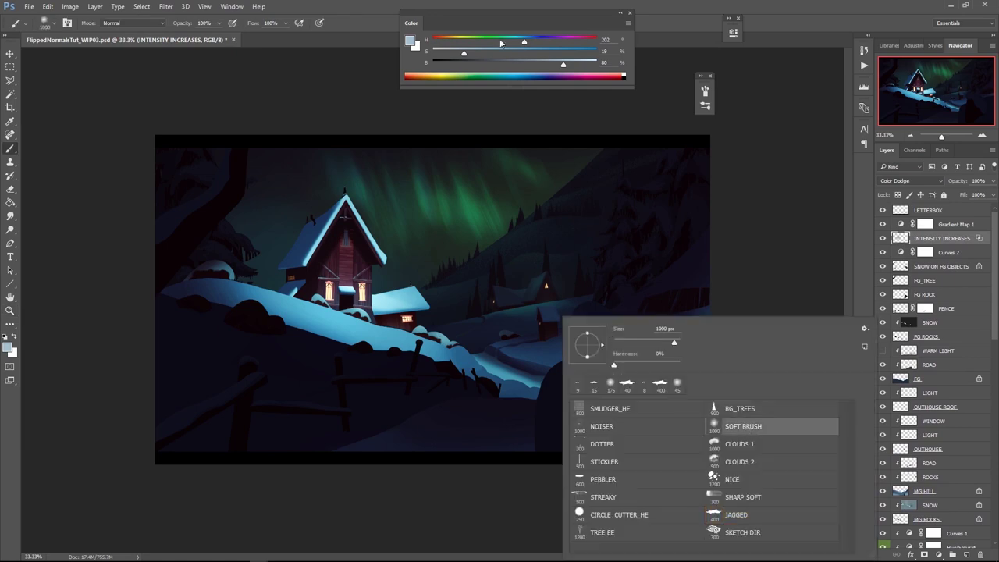
left_click(518, 41)
left_click_drag(508, 53, 536, 53)
Try to paint a cyan glow over the snowy hill below the house with a reduced brush, and undo the strokes
key("bracketleft")
key("bracketleft")
key("bracketleft")
key("bracketleft")
key("bracketleft")
key("bracketleft")
left_click_drag(405, 343, 345, 316)
key("ctrl+z")
key("bracketleft")
key("bracketright")
mouse_move(426, 350)
left_mouse_down()
mouse_move(314, 313)
mouse_move(306, 297)
mouse_move(315, 328)
mouse_move(302, 296)
left_mouse_up()
key("ctrl+z")
key("ctrl+z")
Paint a cyan glow on the snow slope below the house with a smaller soft brush, undoing the last strokes
key("bracketleft")
key("bracketleft")
key("bracketleft")
key("bracketleft")
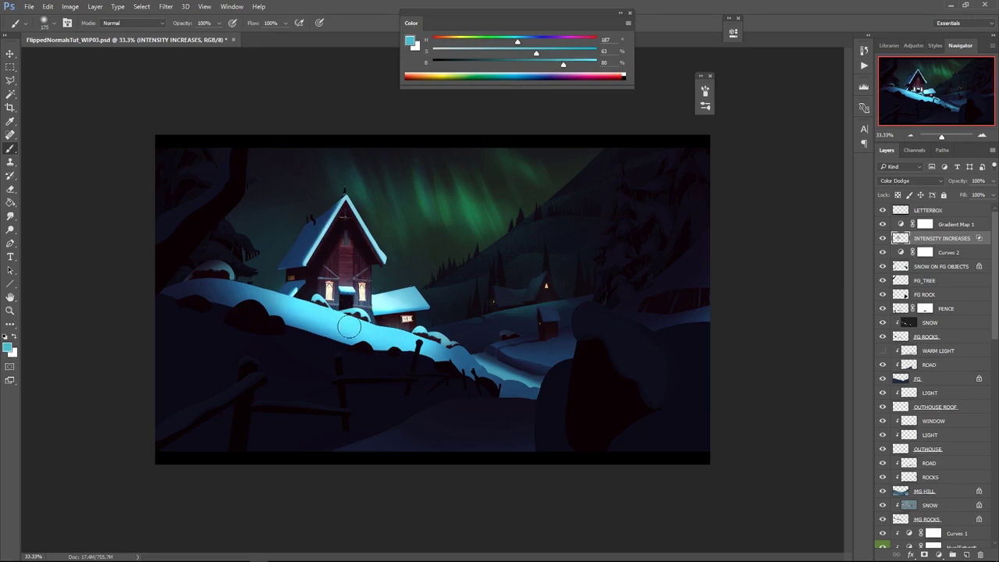
key("bracketright")
key("bracketright")
key("bracketright")
key("bracketright")
key("bracketright")
key("ctrl+z")
key("ctrl+z")
key("bracketright")
key("bracketright")
key("bracketright")
Review the whole image with the brightened snow and save the document
key("alt+space")
left_click(509, 218, "alt")
left_click(511, 284, "alt")
left_click(512, 286, "ctrl")
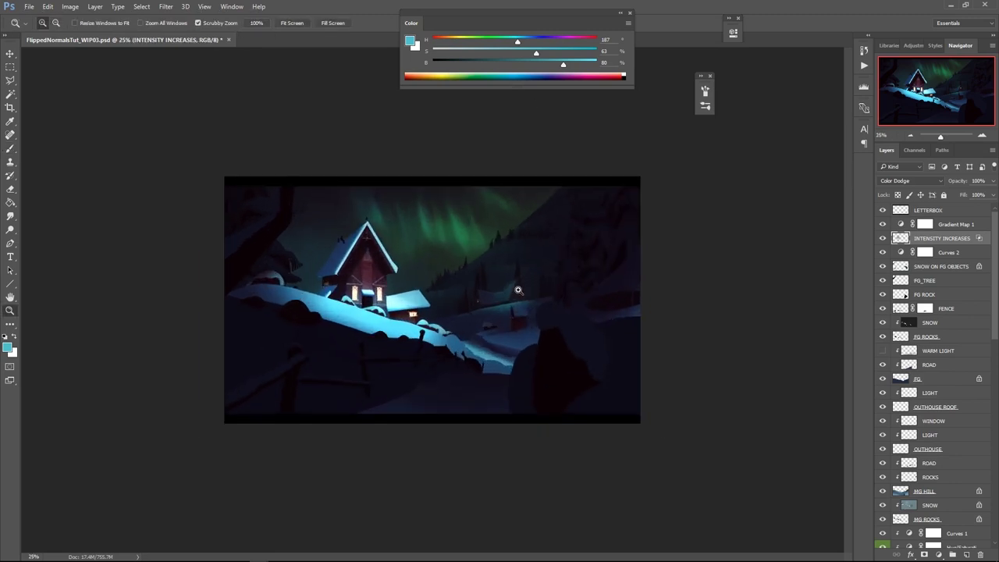
left_click(515, 315, "ctrl")
key("ctrl+s")
scroll(972, 308, "down", 2)
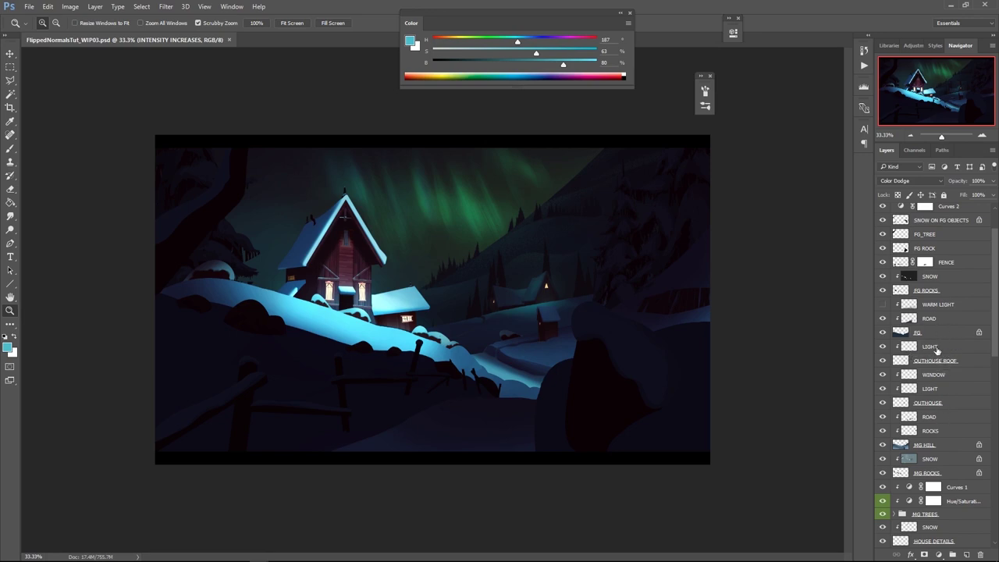
Add a new layer between the FG layer and the outhouse roof's LIGHT layer and name it FG BUSHES
left_click(937, 349)
key("ctrl+shift+alt+n")
double_click(922, 348)
type("FG")
key("Return")
key("l")
mouse_move(255, 310)
left_mouse_down()
mouse_move(300, 316)
mouse_move(289, 322)
mouse_move(303, 336)
mouse_move(285, 367)
mouse_move(310, 343)
mouse_move(321, 353)
left_mouse_up()
key("ctrl+d")
key("Caps_Lock")
key("ctrl+d")
key("ctrl+d")
Select a circular area around the dark rocks on the snowy slope and choose the CIRCLE_CUTTER_HE brush
key("m")
key("shift+m")
left_click_drag(301, 331, 279, 330)
key("b")
right_click(293, 315)
left_click(348, 508)
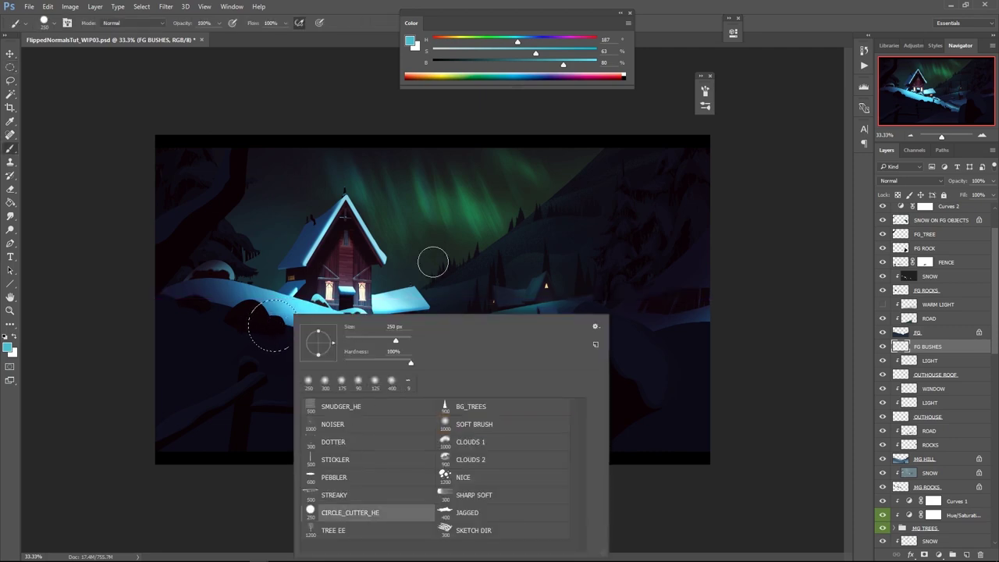
Set the brush to pen-pressure size with zero jitter, no scattering and no flips, and sample the rocks' dark colour
key("F5")
left_click(430, 120)
left_click_drag(488, 259, 431, 246)
left_click(402, 140)
left_click(425, 130)
left_click_drag(483, 147, 462, 146)
left_click_drag(512, 115, 462, 112)
left_click_drag(507, 190, 458, 190)
left_click(523, 267)
left_click(467, 267)
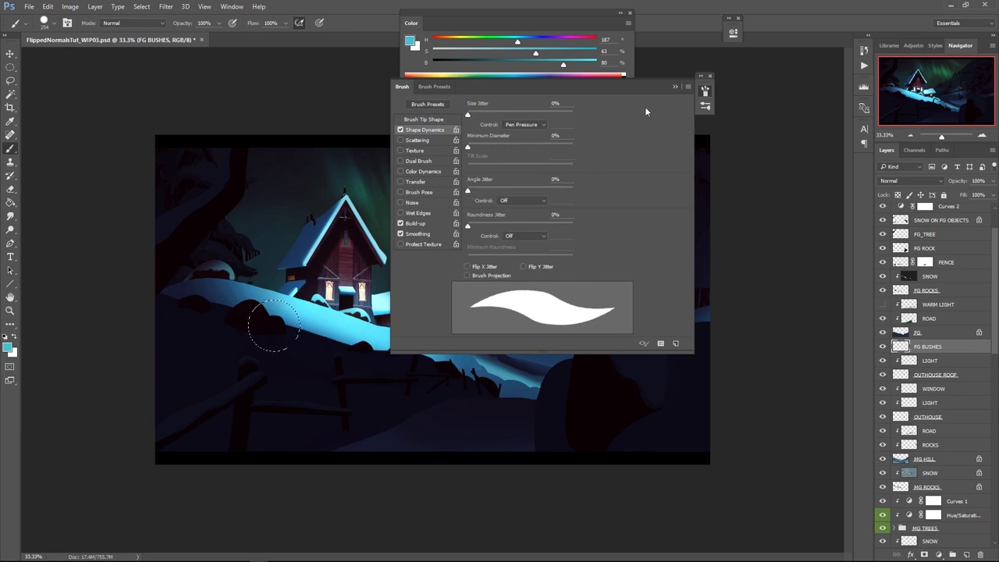
left_click(675, 87)
right_click_drag(375, 270, 343, 269, "alt")
left_click(281, 322, "alt")
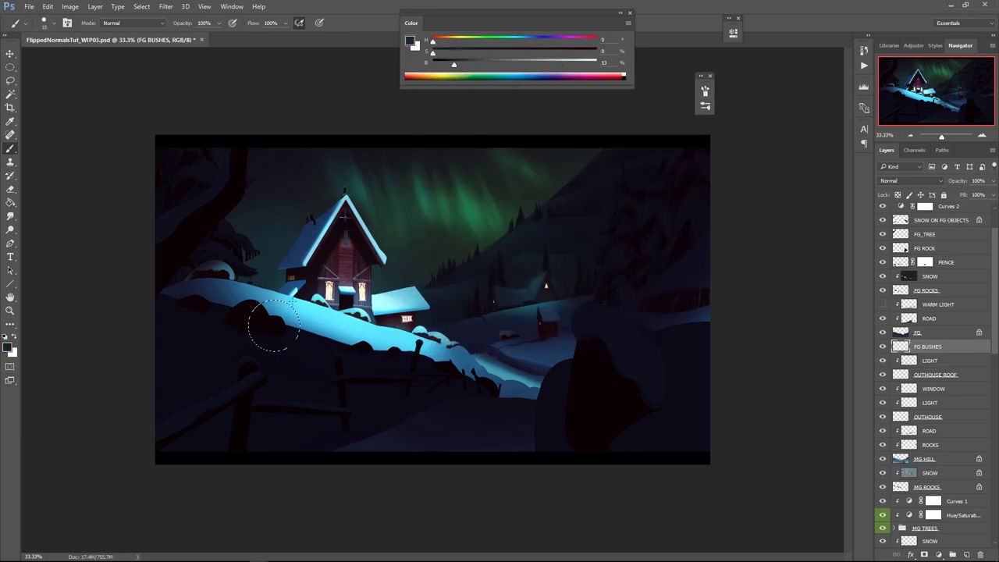
Paint thin, dark, bare bush branches rising behind the rocks inside the circular selection, and deselect
left_click(287, 314, "ctrl")
left_click(287, 314, "ctrl")
left_click(288, 314, "ctrl")
left_click_drag(274, 327, 293, 286)
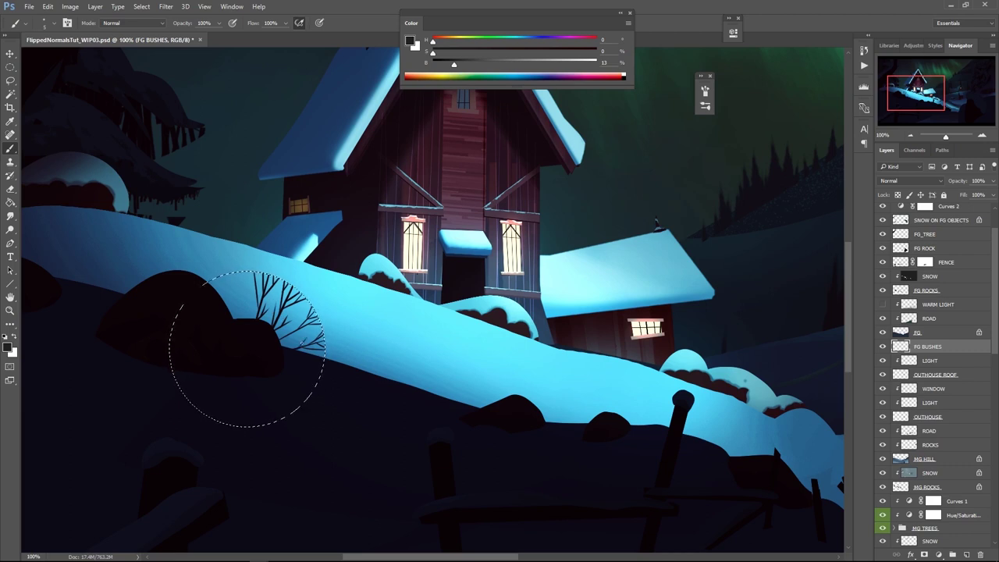
key("ctrl+z")
key("[")
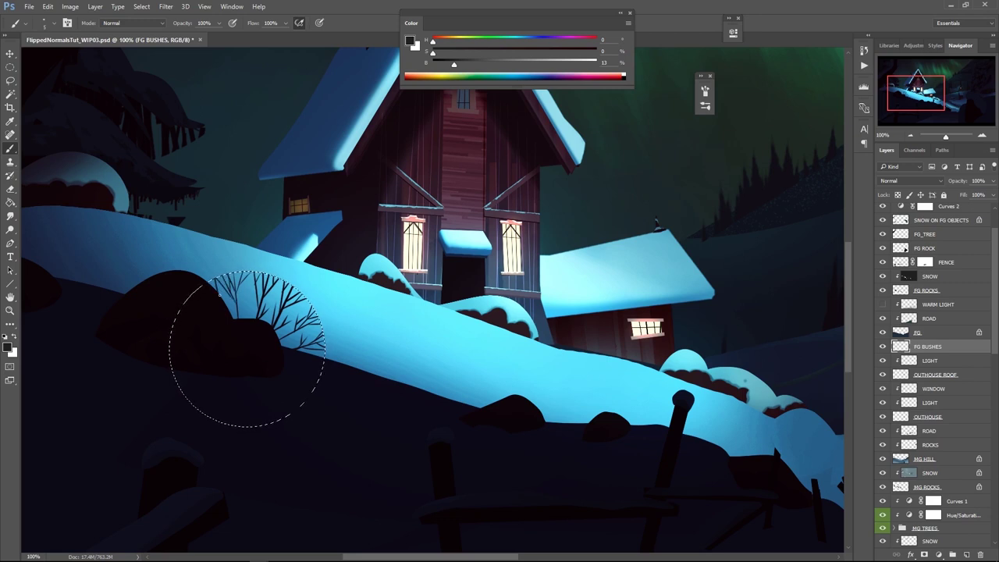
key("ctrl+d")
left_click(378, 307, "alt")
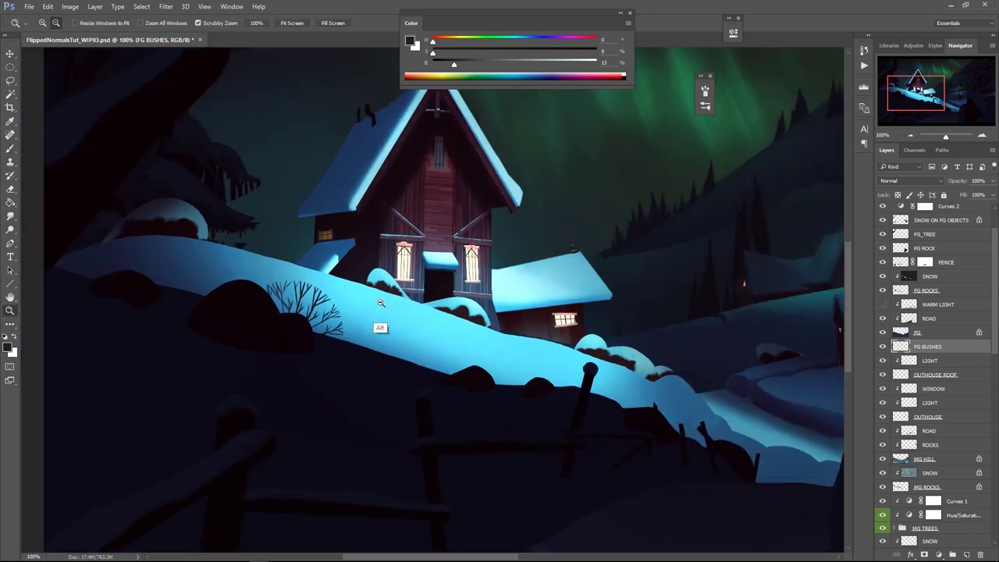
left_click(379, 306, "alt")
left_click(379, 306, "alt")
Stamp a bare bush behind the large rocks with a reduced TREE EE brush, masked by a circular selection
left_click(327, 290, "ctrl")
key("m")
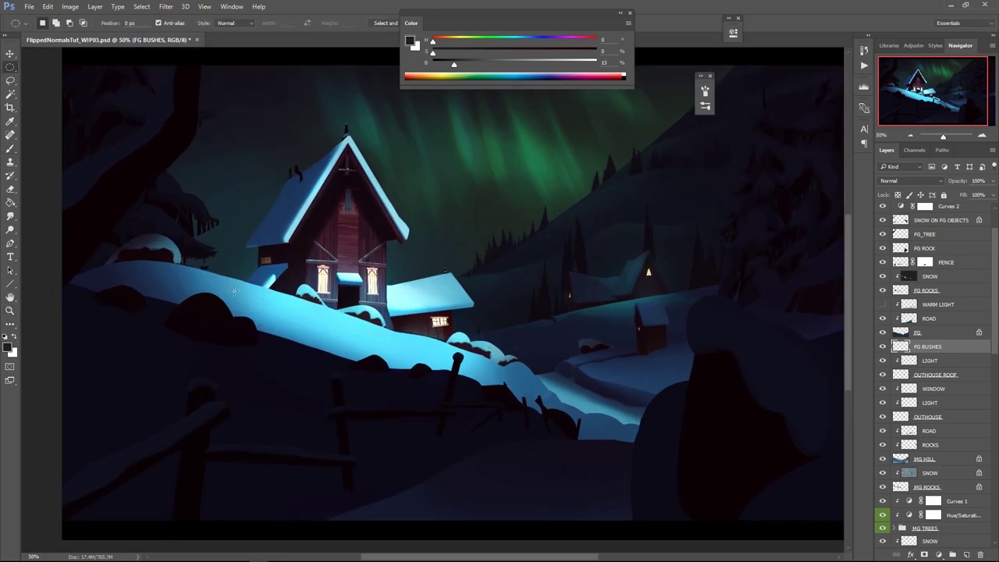
key("b")
right_click(220, 349)
double_click(314, 529)
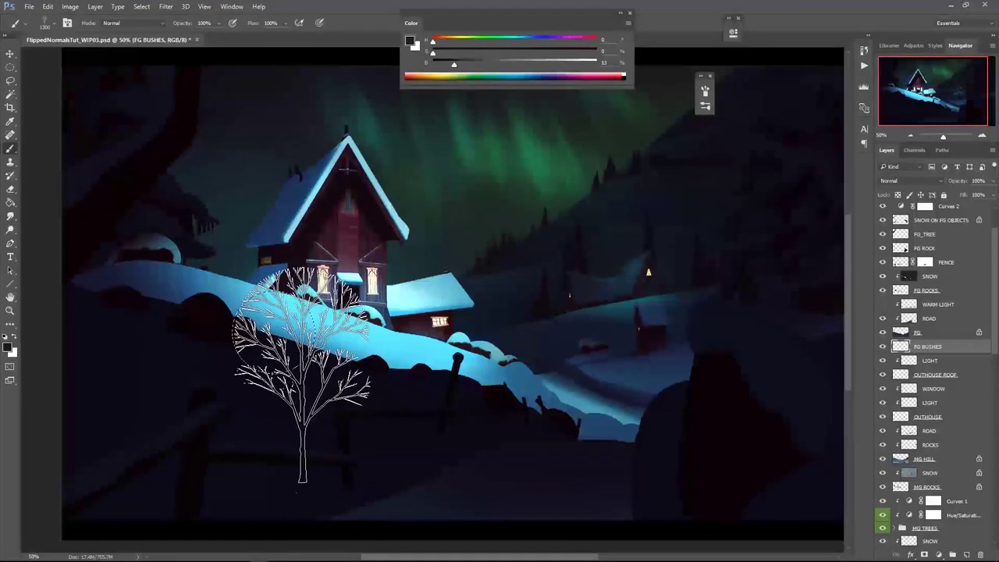
left_click(277, 394)
key("bracketleft")
key("bracketleft")
key("bracketleft")
key("bracketleft")
left_click(278, 374)
key("ctrl+d")
Free-transform the stamped bush so it sits along the slope behind the large rocks
key("ctrl+t")
mouse_move(293, 327)
left_mouse_down()
mouse_move(266, 327)
mouse_move(313, 314)
mouse_move(403, 392)
left_mouse_up()
key("Return")
Stamp a smaller bare bush inside a circular selection behind the small rocks farther down the slope
key("m")
mouse_move(384, 357)
left_mouse_down()
mouse_move(382, 370)
mouse_move(411, 371)
left_mouse_up()
key("b")
key("bracketleft")
key("bracketleft")
left_click(397, 389)
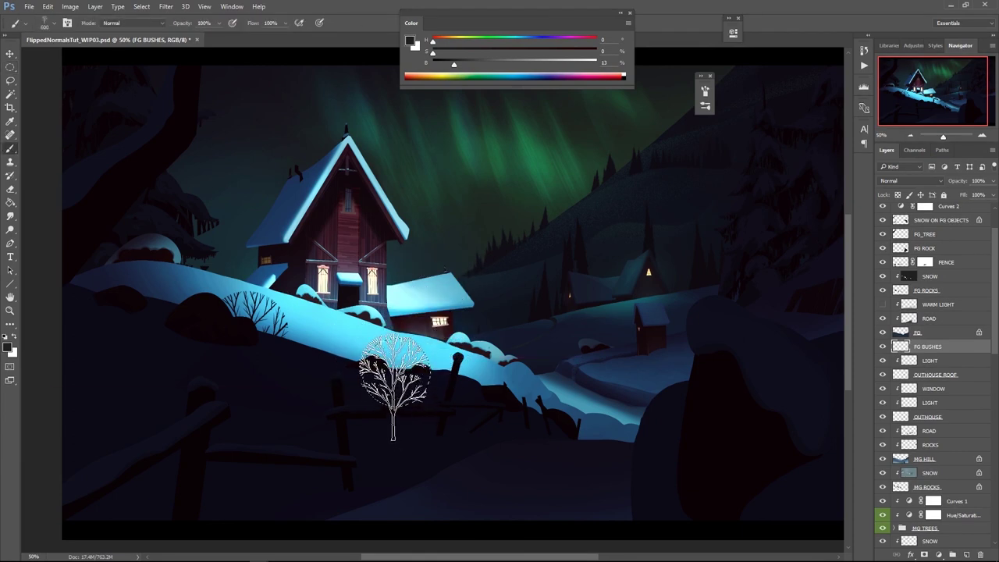
key("ctrl+d")
Stamp another small bush inside a circular selection behind the rock at the slope's far left
key("m")
left_click_drag(88, 277, 144, 336, "shift")
key("b")
key("z")
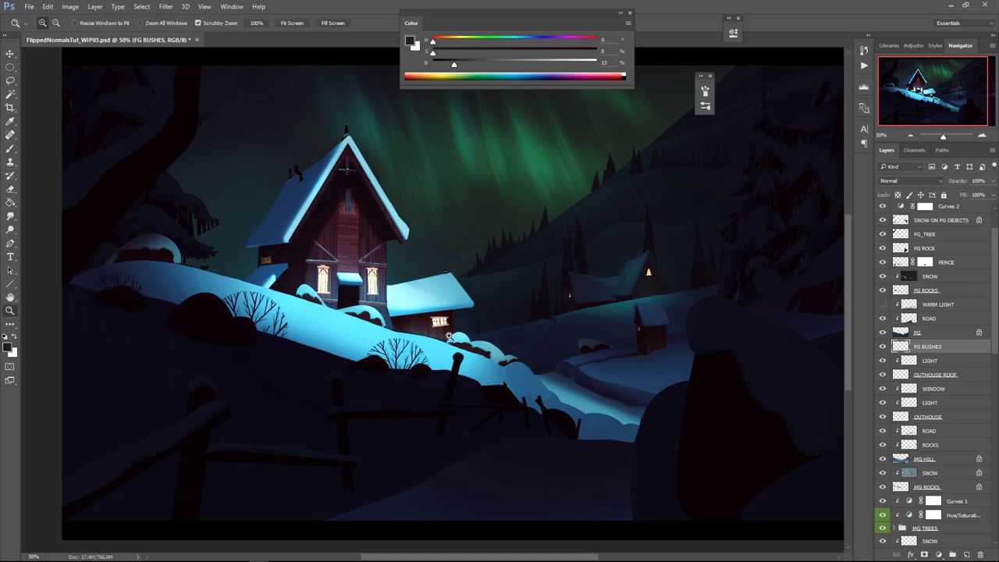
Select the bush behind the small lower rocks, flip it horizontally and check the whole image
key("m")
left_click_drag(445, 382, 369, 332)
key("ctrl+t")
right_click(416, 349)
left_click(445, 503)
key("Return")
key("ctrl+d")
key("z")
left_click(463, 258, "alt")
left_click(464, 258, "alt")
left_click(465, 284)
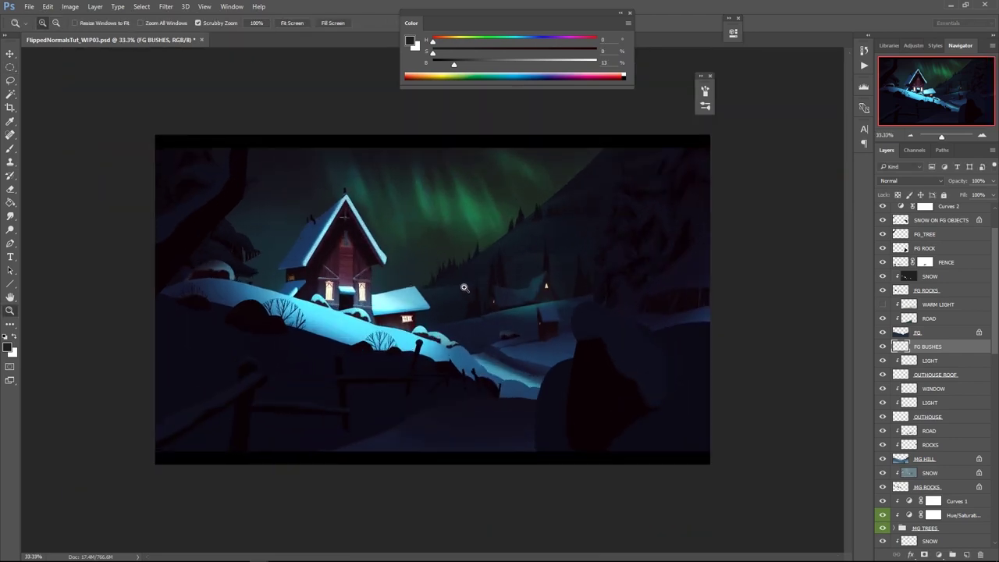
Choose the STICKLER brush, turn on scattering and test it at smaller sizes over the slope, undoing the strokes
key("b")
right_click(438, 320)
double_click(490, 465)
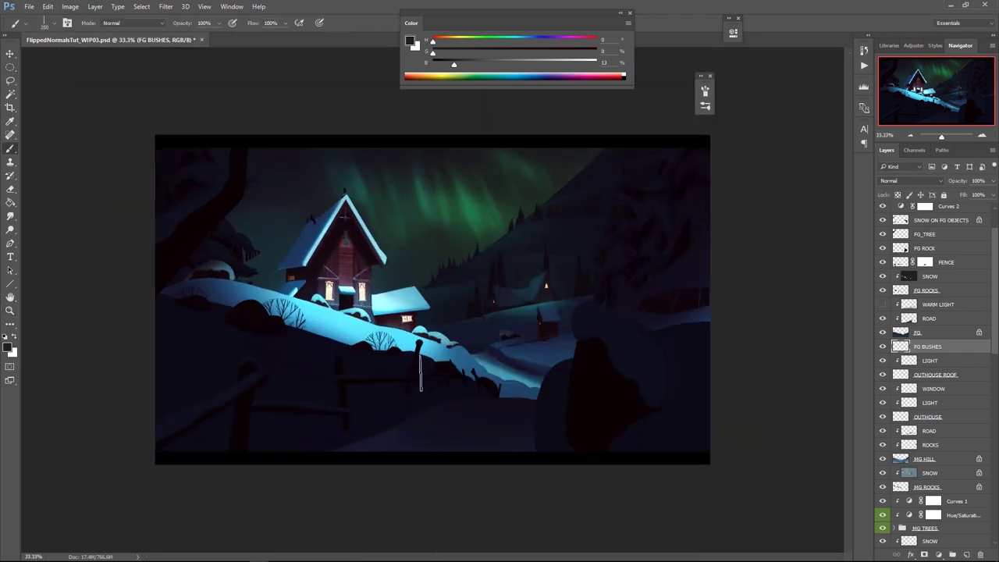
left_click(705, 92)
left_click(447, 142)
key("ctrl+z")
mouse_move(373, 342)
left_mouse_down()
mouse_move(383, 348)
mouse_move(353, 342)
left_mouse_up()
key("ctrl+z")
key("bracketleft")
key("bracketleft")
key("bracketleft")
key("ctrl+z")
Set the STICKLER brush's spacing to 225%
left_click(441, 119)
left_click_drag(540, 255, 549, 256)
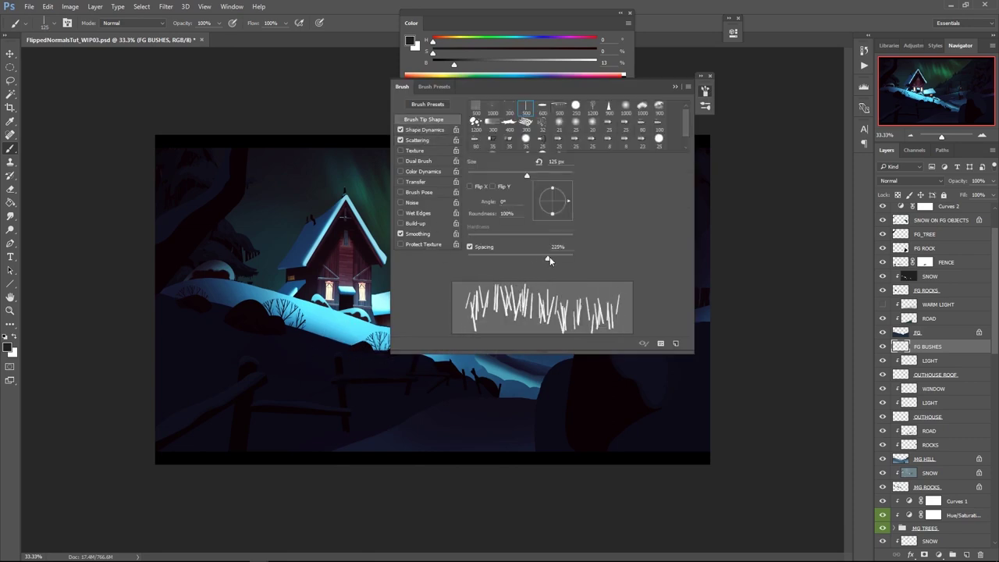
left_click(676, 89)
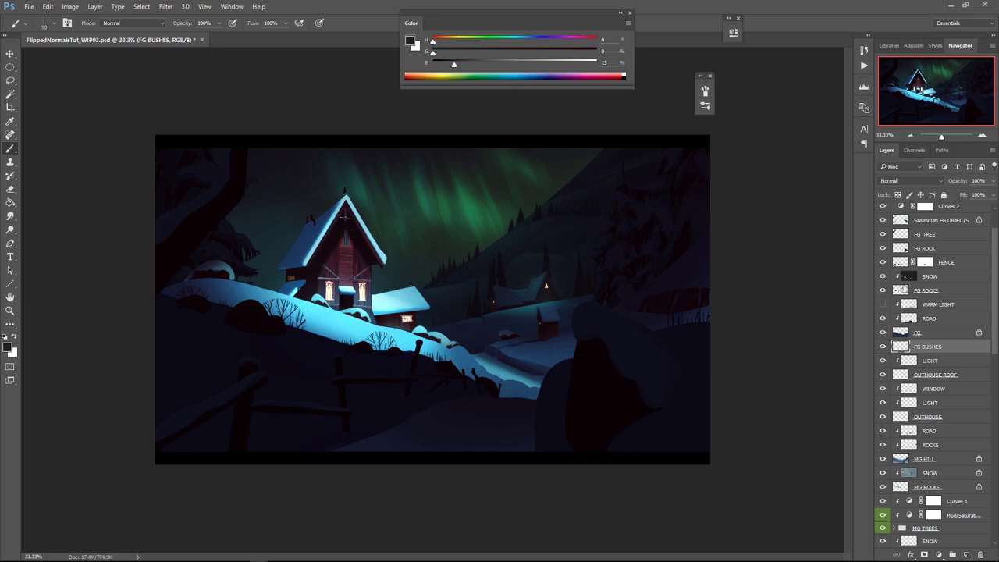
Select the BG WASH layer and shift its hue by +9, saturation by -10 and lightness by +20
left_click_drag(994, 298, 994, 280)
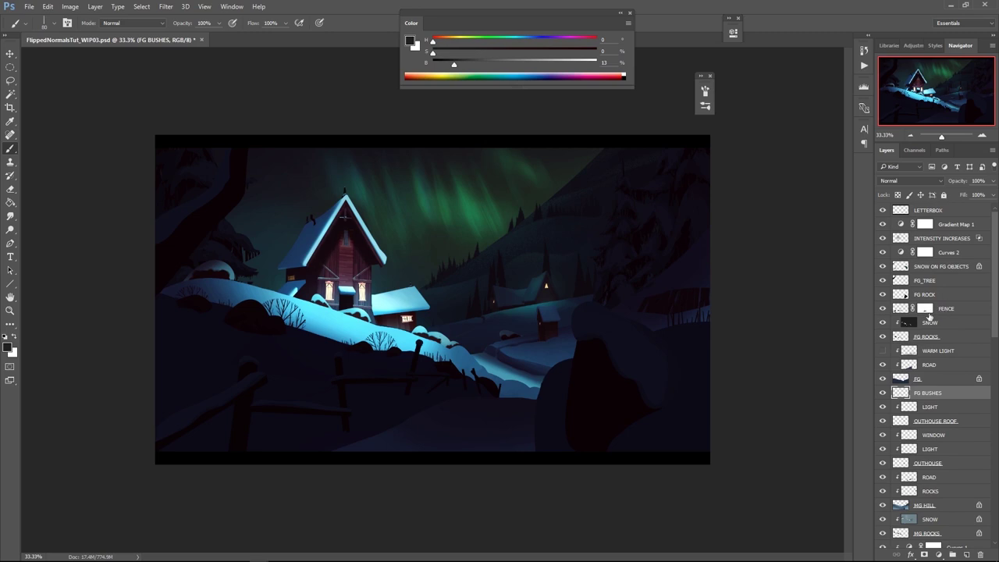
key("z")
left_click(513, 288, "alt")
left_click(513, 288)
left_click_drag(994, 331, 976, 519)
key("ctrl+y")
key("ctrl+y")
left_click(930, 263)
key("ctrl+u")
mouse_move(787, 377)
left_mouse_down()
mouse_move(792, 332)
mouse_move(782, 357)
mouse_move(798, 379)
left_mouse_up()
key("ctrl+z")
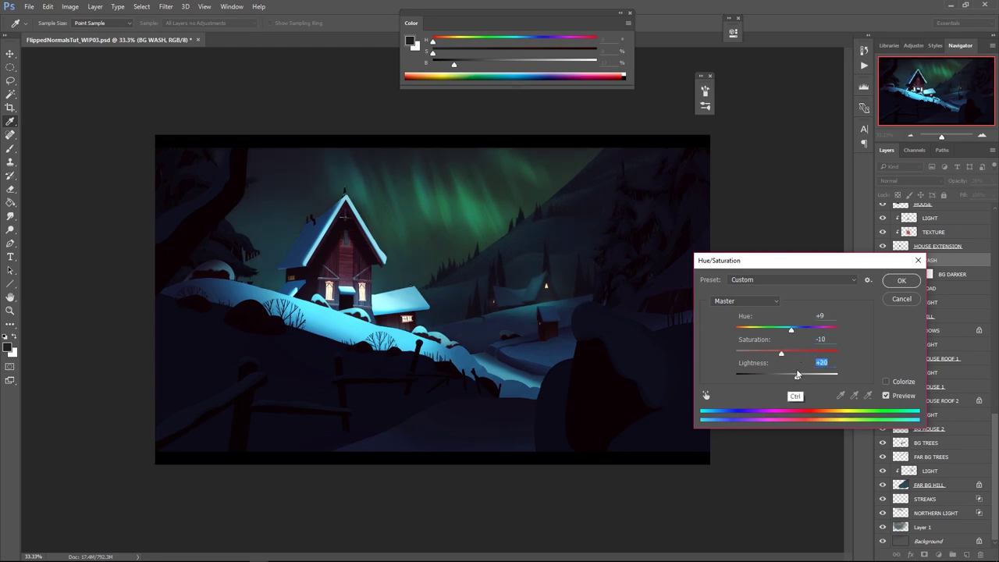
left_click(901, 281)
Lower the BG WASH layer's opacity to 40% and darken it slightly with Hue/Saturation
left_click_drag(990, 182, 963, 195)
key("ctrl+u")
left_click_drag(788, 377, 784, 377)
left_click(901, 281)
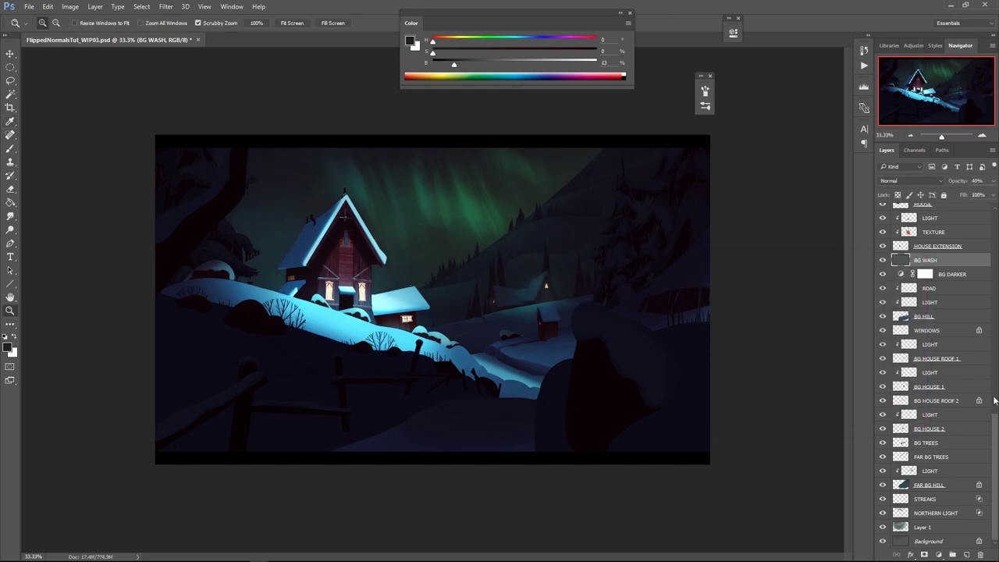
Select the Gradient Map 1 layer and compare the image with and without it
left_click_drag(994, 425, 991, 224)
left_click(951, 228)
left_click(938, 555)
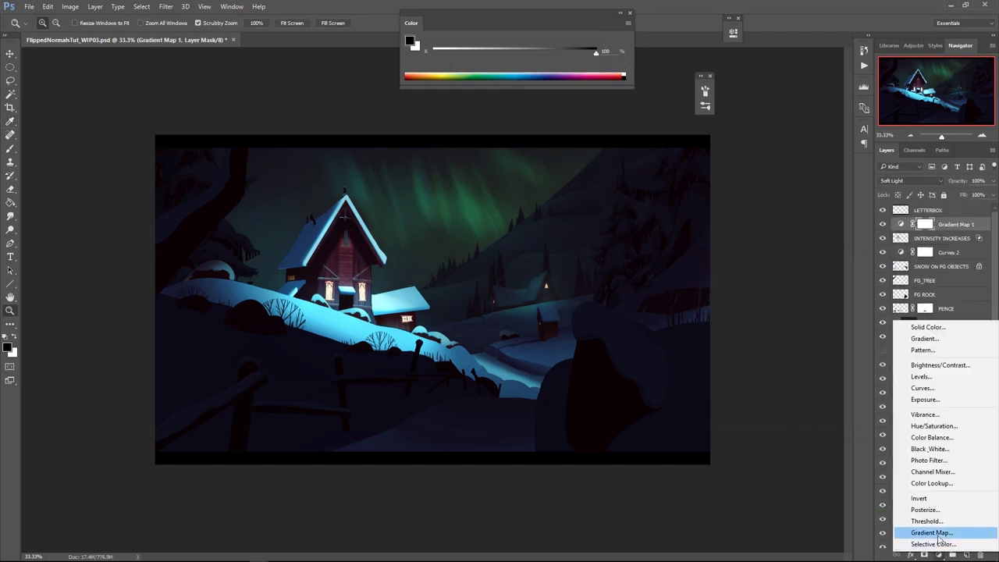
left_click(901, 225)
left_click(883, 225)
left_click(883, 225)
Add a Hue/Saturation adjustment layer above Gradient Map 1, adjust it and review the whole image
mouse_move(958, 229)
left_mouse_down()
mouse_move(959, 245)
mouse_move(954, 222)
mouse_move(954, 245)
mouse_move(954, 223)
left_mouse_up()
left_click(939, 555)
left_click(939, 425)
mouse_move(608, 118)
left_mouse_down()
mouse_move(620, 117)
mouse_move(609, 99)
left_mouse_up()
left_click_drag(648, 26, 817, 29)
left_click(875, 31)
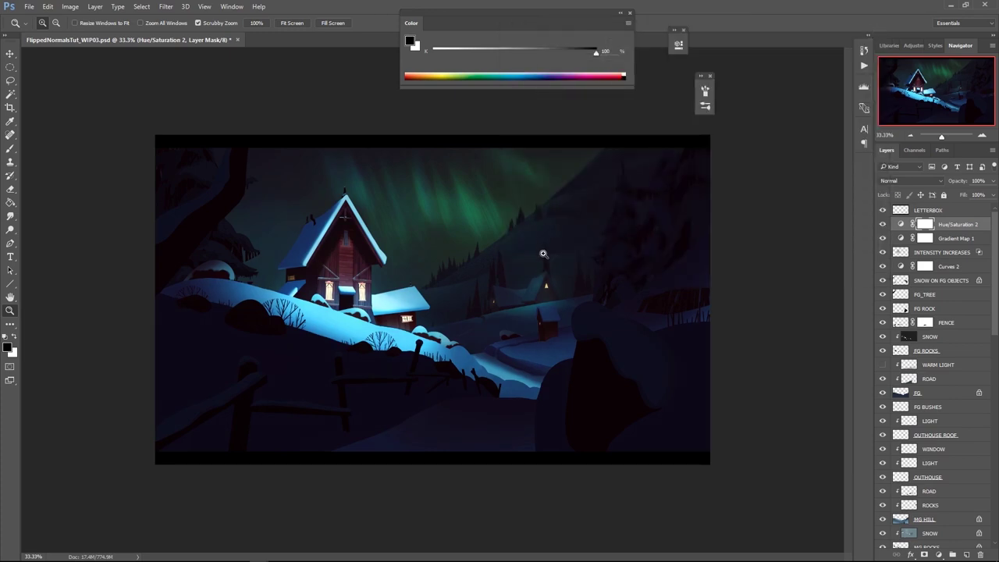
key("ctrl+minus")
left_click(538, 192)
Select the INTENSITY INCREASES layer and choose the SOFT BRUSH with hue 32, saturation 38 and brightness 60
left_click(948, 252)
key("e")
key("b")
right_click(545, 293)
left_click(728, 403)
left_click(476, 27)
left_click(530, 63)
left_click(494, 52)
left_click(449, 42)
left_click_drag(449, 41, 448, 41)
Shrink the soft brush to 30 px and paint a warm glow on the distant house's lit window
key("bracketleft")
key("bracketleft")
key("bracketleft")
key("bracketleft")
key("bracketleft")
key("bracketleft")
key("bracketleft")
key("bracketleft")
key("bracketleft")
key("bracketleft")
key("bracketleft")
key("bracketleft")
key("bracketleft")
key("bracketleft")
key("bracketleft")
key("bracketleft")
key("bracketleft")
key("bracketleft")
key("bracketleft")
key("bracketleft")
left_click(547, 287)
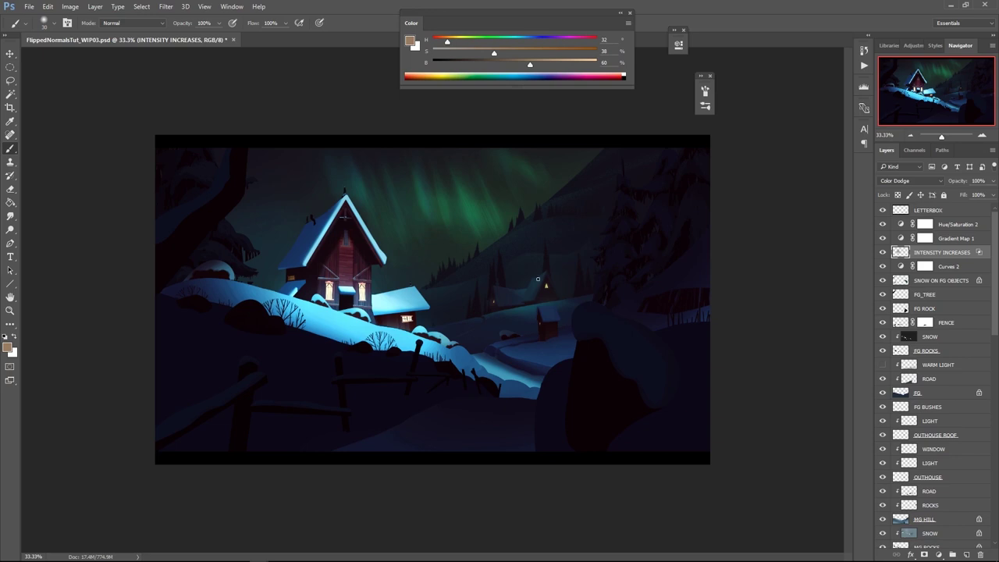
Add a new layer above the MG ROCKS snow layer and name it MG BUSHES
left_click_drag(994, 329, 993, 386)
left_click(950, 383)
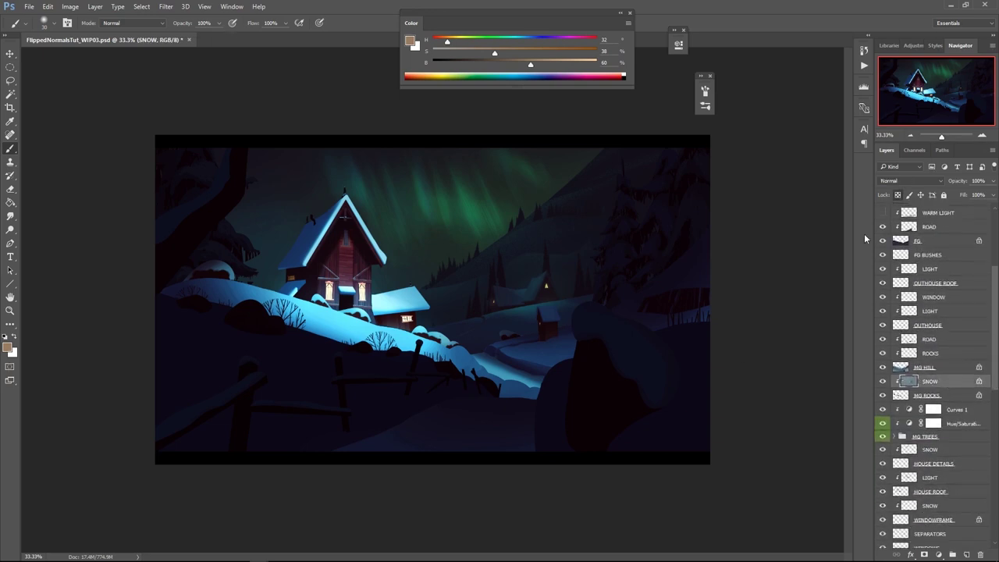
key("ctrl+alt+shift+n")
double_click(922, 382)
type("MG")
key("Return")
left_click(308, 288, "ctrl")
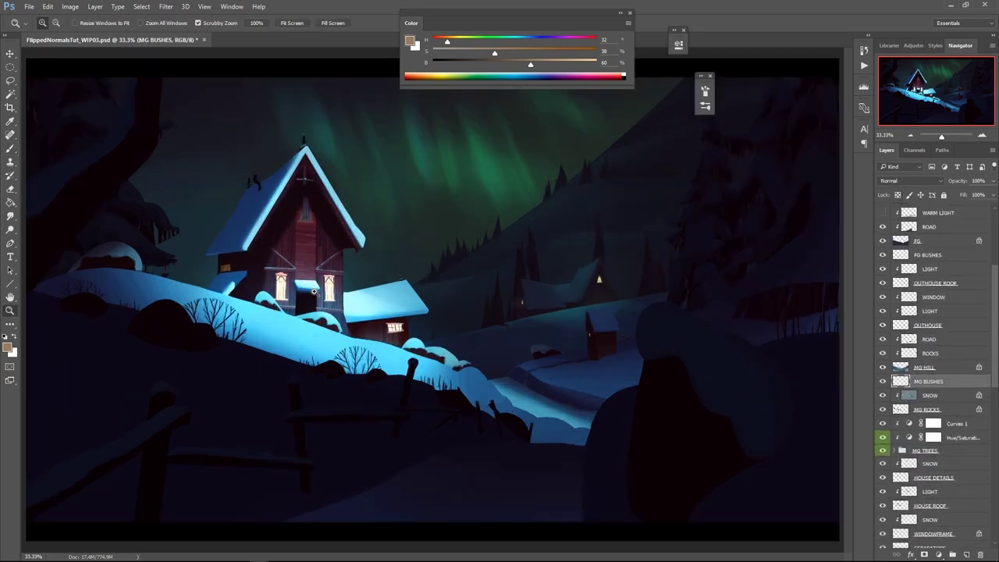
Choose the bare tree brush, sample a dark brown with hue 9, saturation 27 and brightness 19, and reduce the brush size
right_click(301, 296)
left_click(369, 483)
left_click(230, 498)
left_click(181, 270, "alt")
key("m")
mouse_move(215, 272)
left_mouse_down()
mouse_move(260, 314)
mouse_move(253, 300)
left_mouse_up()
key("ctrl+d")
key("b")
key("bracketleft")
key("bracketleft")
key("bracketleft")
key("bracketleft")
key("bracketleft")
key("bracketleft")
key("bracketleft")
key("bracketleft")
key("bracketleft")
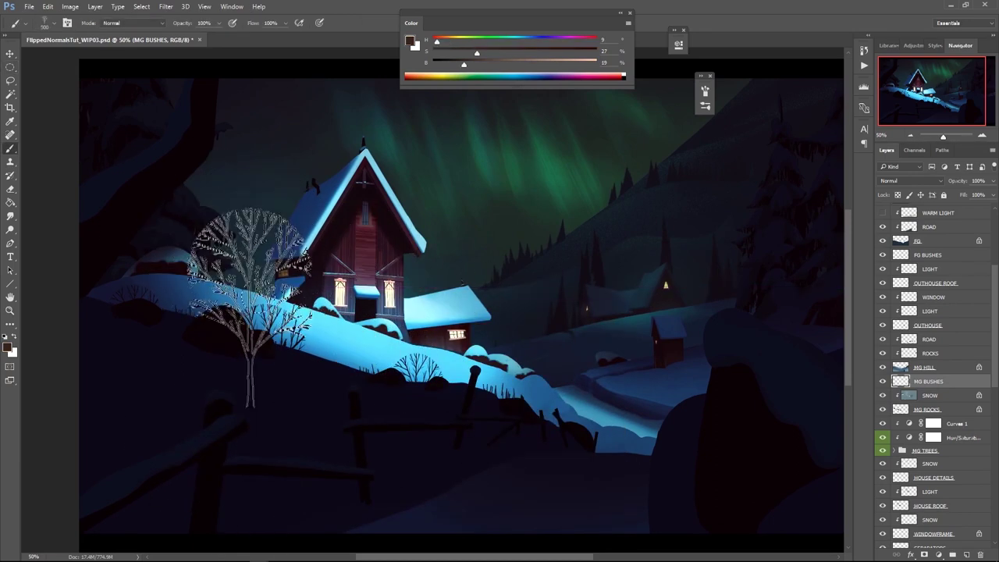
Stamp a bare bush behind the snowy hill beside the cabin and transform it to a smaller size
left_click(259, 308)
key("ctrl+t")
left_click_drag(276, 340, 268, 328, "shift")
key("Return")
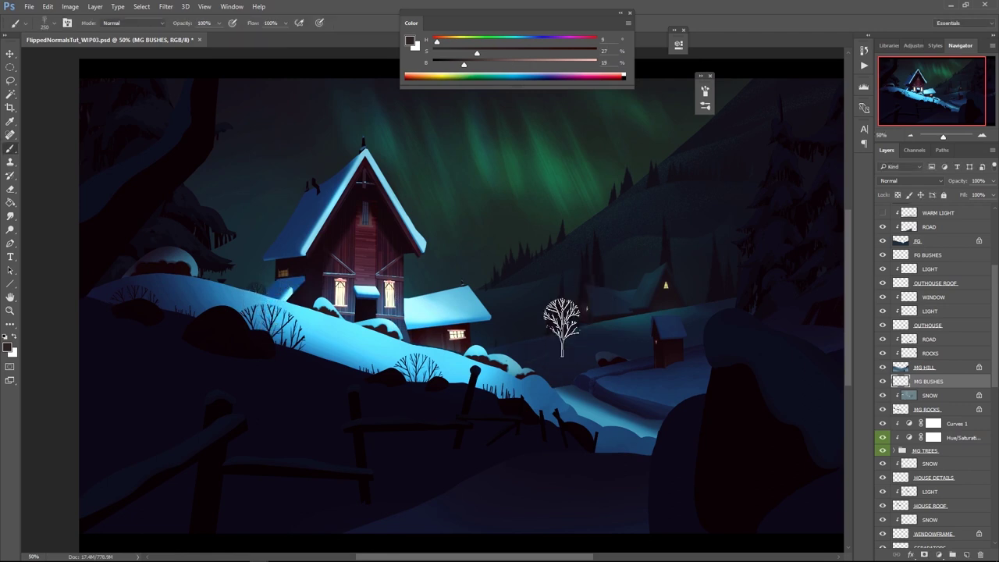
Add a new clipped layer directly above MG HILL and name it DETAIL
key("z")
left_click(545, 274, "alt")
left_click(935, 368)
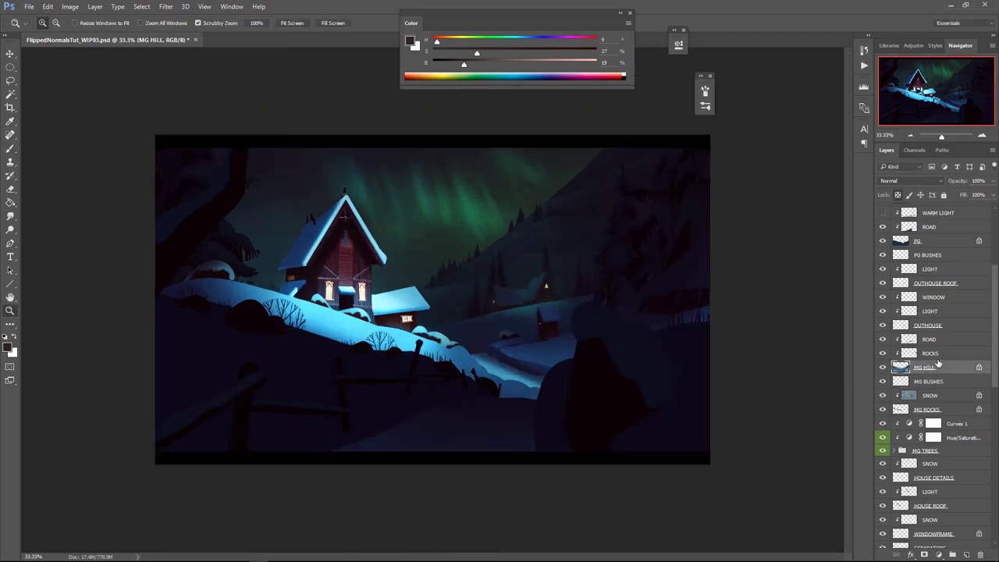
key("ctrl+shift+alt+n")
double_click(932, 368)
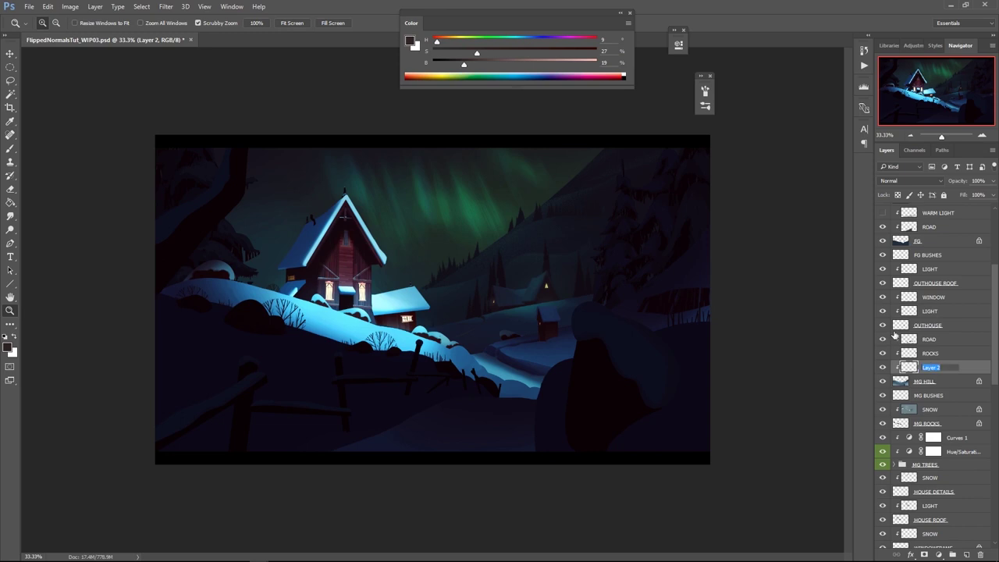
type("DETAIL")
key("Return")
Choose a speckle brush, lasso the left end of the snowy hill and sample a blue with hue 205, saturation 39 and brightness 44
key("b")
right_click(370, 331)
left_click(455, 438)
left_click(705, 91)
left_click(681, 85)
key("z")
left_click(381, 295)
key("l")
mouse_move(84, 315)
left_mouse_down()
mouse_move(207, 320)
mouse_move(86, 275)
mouse_move(44, 289)
left_mouse_up()
key("b")
left_click(127, 303, "alt")
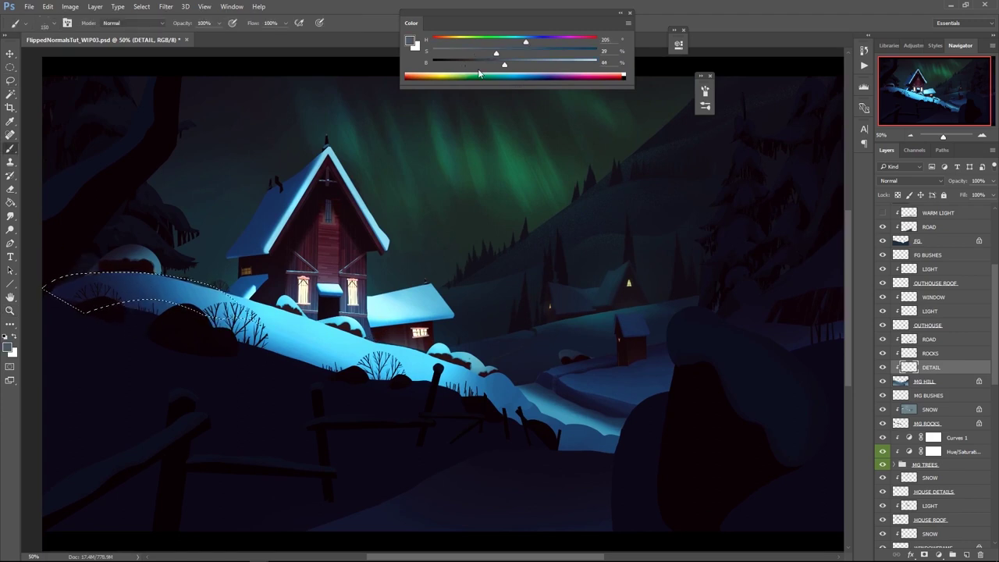
Shrink the brush to 70 px, adjust its scattering and speckle the hill's left snow with the blue lowered to brightness 32
key("[")
key("[")
key("[")
key("[")
key("[")
left_click(705, 92)
left_click(417, 139)
left_click(705, 91)
left_click_drag(500, 65, 485, 65)
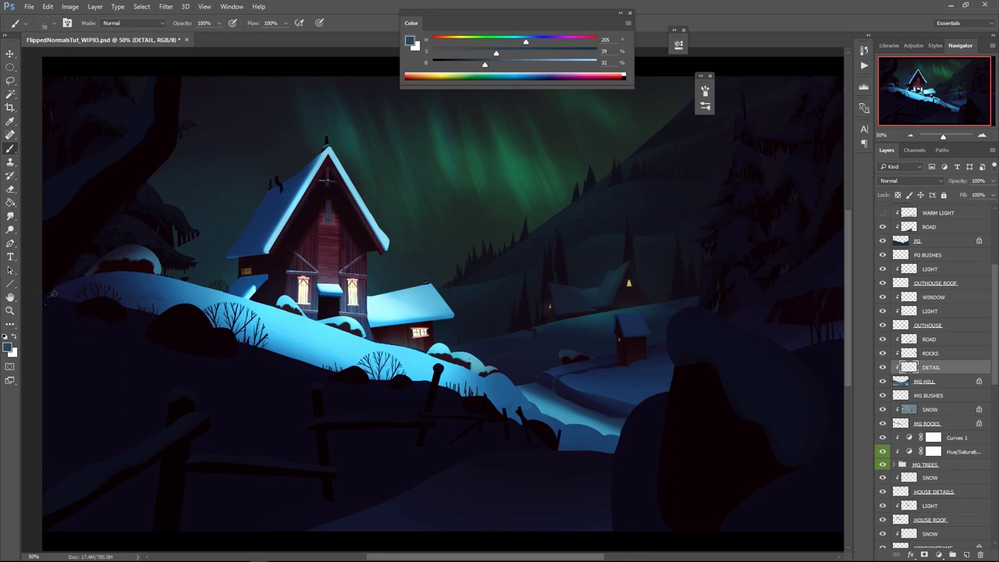
left_click(150, 290, "alt")
left_click(85, 283, "alt")
Lasso the lower end of the snowy hill and speckle its edge with hue 220, saturation 39 and brightness 44
left_click(338, 355, "alt")
key("l")
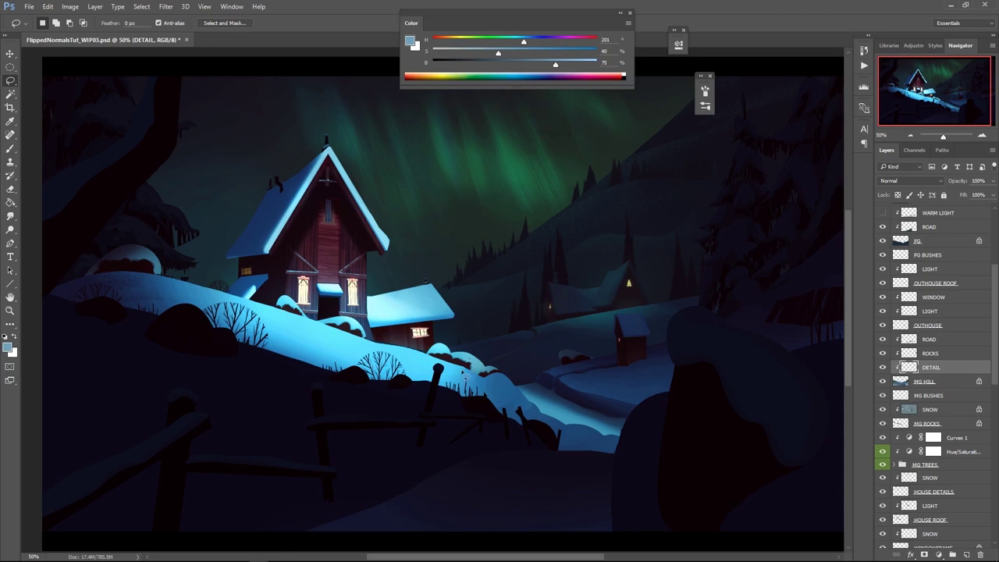
mouse_move(358, 357)
left_mouse_down()
mouse_move(619, 436)
mouse_move(256, 403)
left_mouse_up()
key("b")
left_click(606, 441, "alt")
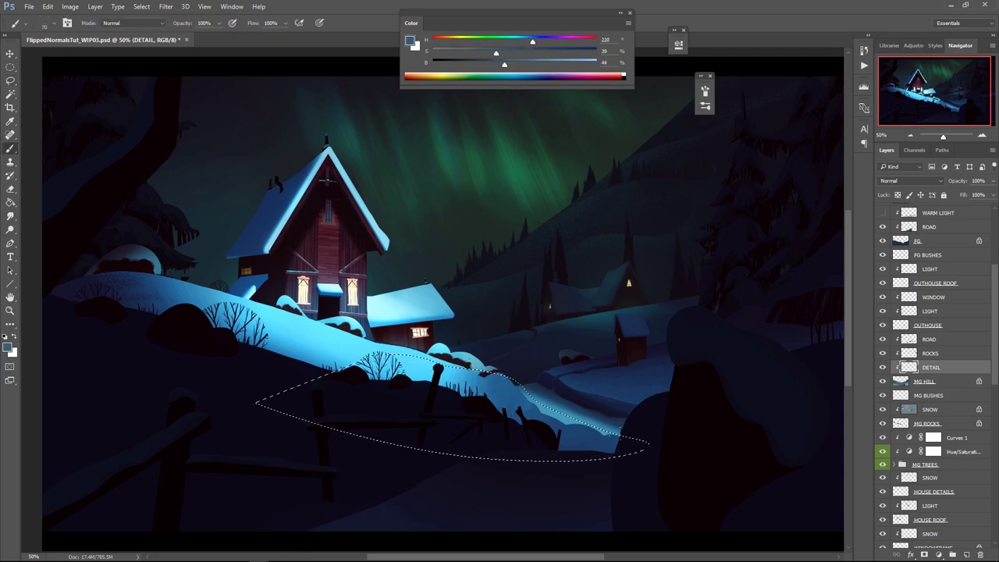
key("ctrl+h")
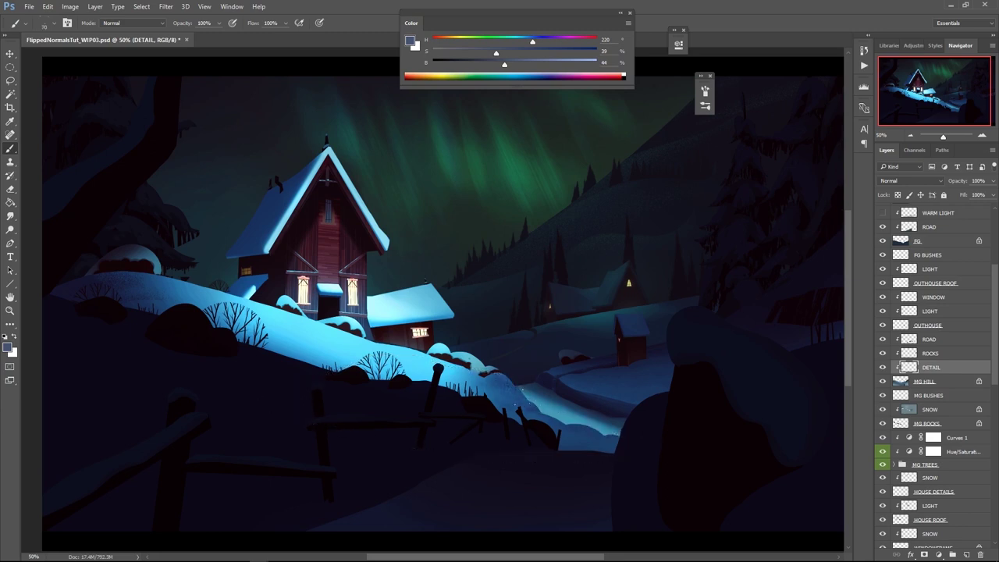
key("bracketleft")
left_click_drag(449, 358, 485, 380)
Lock MG HILL's transparent pixels, lasso the hill's far left end and sample its dark blue at saturation 38 and brightness 34
key("l")
key("b")
left_click(135, 295, "alt")
left_click(929, 382)
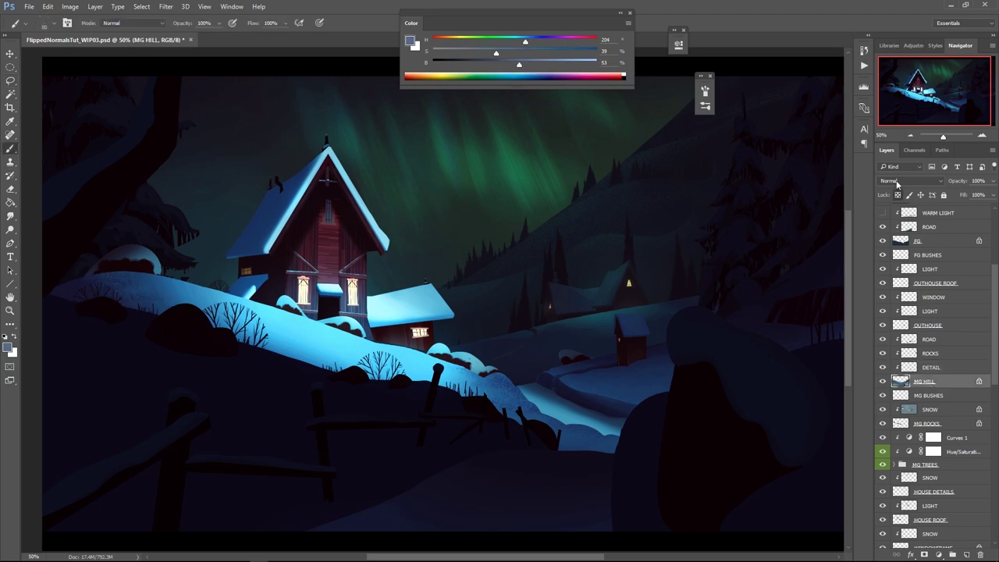
left_click(897, 195)
key("l")
left_click_drag(79, 270, 119, 313)
key("b")
left_click(88, 288, "alt")
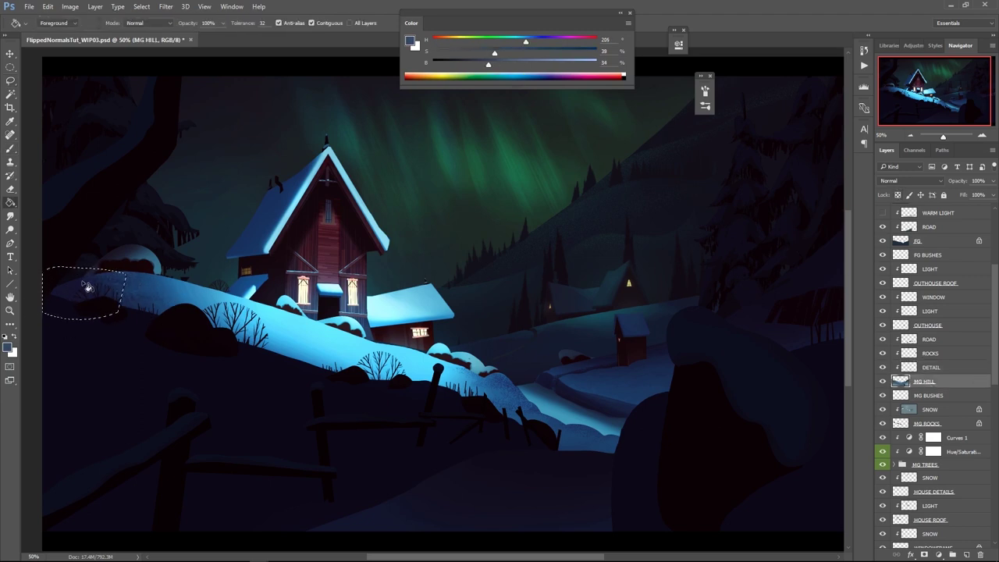
Choose another brush preset, reduce its size and shade the selected left end of the hill
right_click(123, 255)
double_click(307, 363)
key("bracketleft")
key("bracketleft")
key("bracketleft")
key("bracketleft")
key("bracketleft")
key("bracketleft")
key("bracketleft")
key("bracketleft")
Return to the speckle brush, reduce its scatter and speckle the hill's left end with hue 204, saturation 38 and brightness 51
right_click(210, 276)
left_click(249, 403)
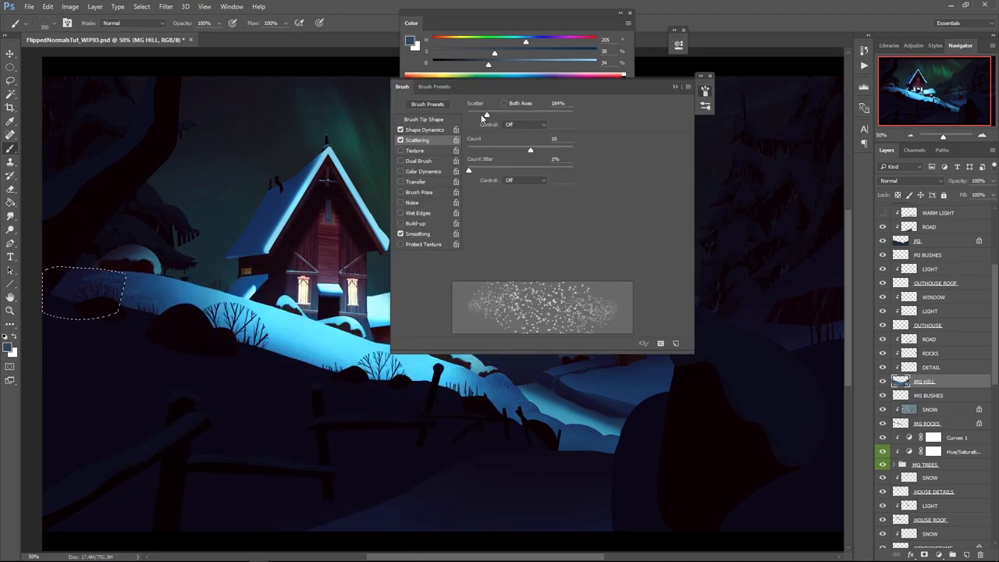
left_click_drag(481, 118, 475, 119)
key("F5")
key("ctrl+d")
left_click(79, 279, "alt")
key("bracketleft")
key("bracketleft")
key("bracketleft")
key("bracketleft")
key("bracketleft")
key("bracketleft")
key("bracketleft")
key("bracketleft")
key("bracketleft")
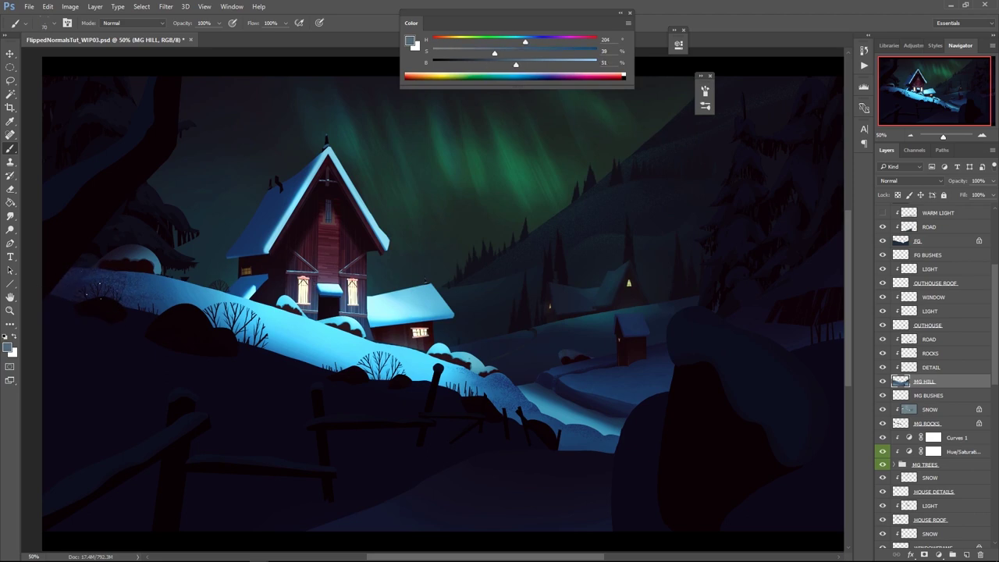
Lasso the far left rock's snow cap on the SNOW layer and adjust its saturation and lightness with Hue/Saturation
left_click(933, 409)
key("l")
left_click_drag(150, 225, 109, 235)
key("ctrl+u")
mouse_move(787, 377)
left_mouse_down()
mouse_move(801, 353)
mouse_move(792, 331)
mouse_move(810, 355)
mouse_move(788, 331)
mouse_move(783, 378)
mouse_move(813, 355)
left_mouse_up()
key("Return")
key("ctrl+d")
Lasso the far left rock on the MG ROCKS layer and lower its lightness with Hue/Saturation
left_click(929, 423)
left_click_drag(163, 272, 140, 295)
key("ctrl+u")
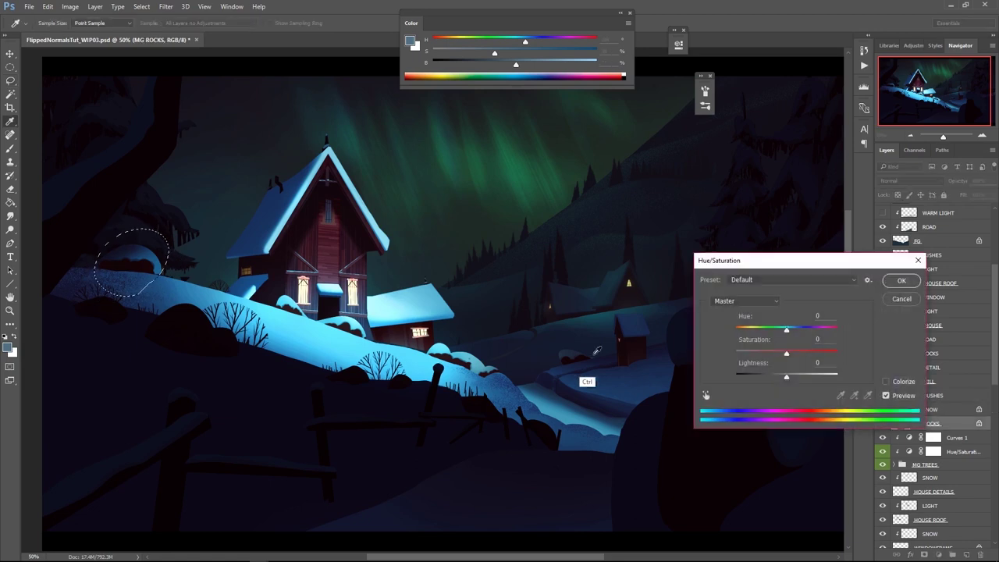
left_click_drag(786, 378, 779, 378)
key("Return")
key("ctrl+d")
Select the DETAIL layer, lasso the snow around the small outhouse and speckle it with hue 205, saturation 39 and brightness 29
left_click(547, 328, "alt")
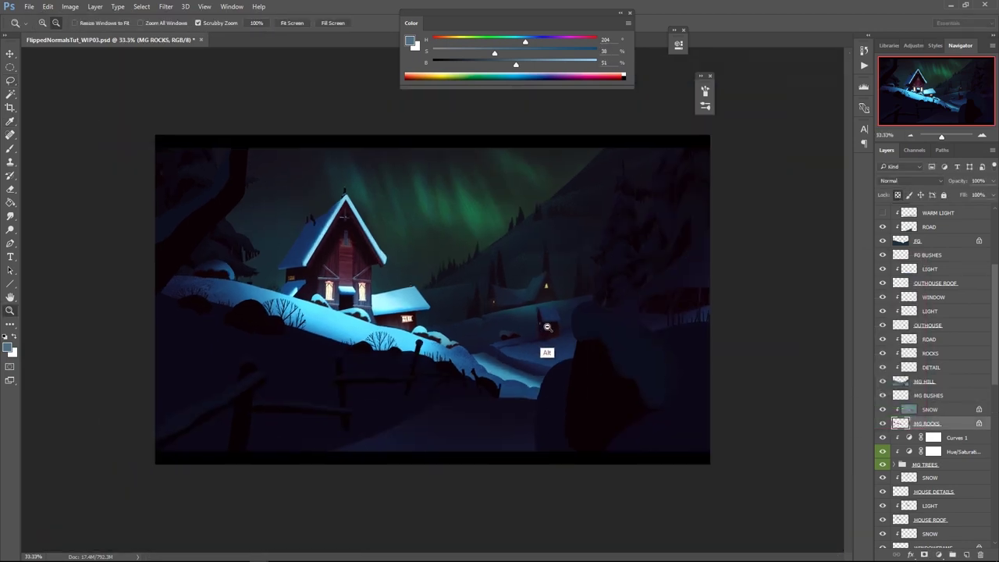
left_click(929, 382)
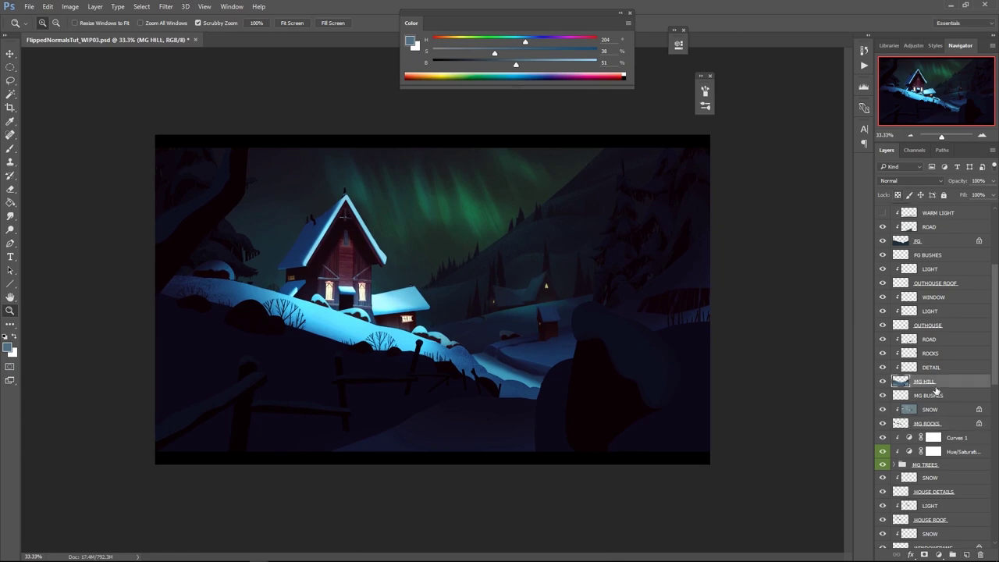
left_click(938, 370)
key("l")
left_click_drag(539, 331, 622, 334)
key("ctrl+d")
mouse_move(512, 339)
left_mouse_down()
mouse_move(742, 267)
mouse_move(605, 270)
left_mouse_up()
key("b")
left_click(650, 321, "alt")
key("ctrl+h")
Lasso the snow along the road's far edge on the DETAIL layer and apply a Hue/Saturation adjustment
key("l")
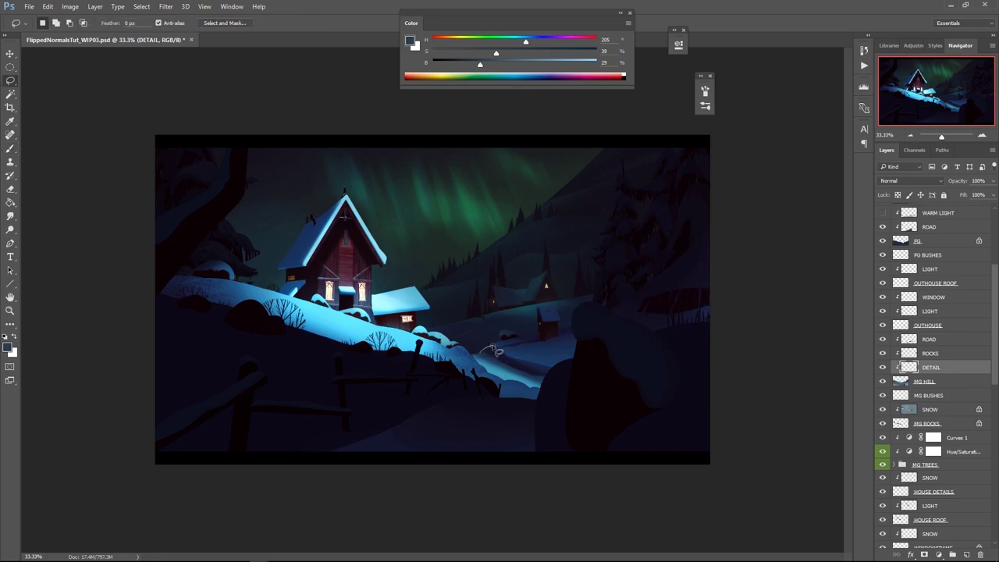
mouse_move(518, 367)
left_mouse_down()
mouse_move(557, 381)
mouse_move(481, 359)
left_mouse_up()
key("ctrl+u")
key("Return")
Select the ROCKS layer and speckle beside the road with a smaller brush at hue 205, saturation 21 and brightness 26
key("b")
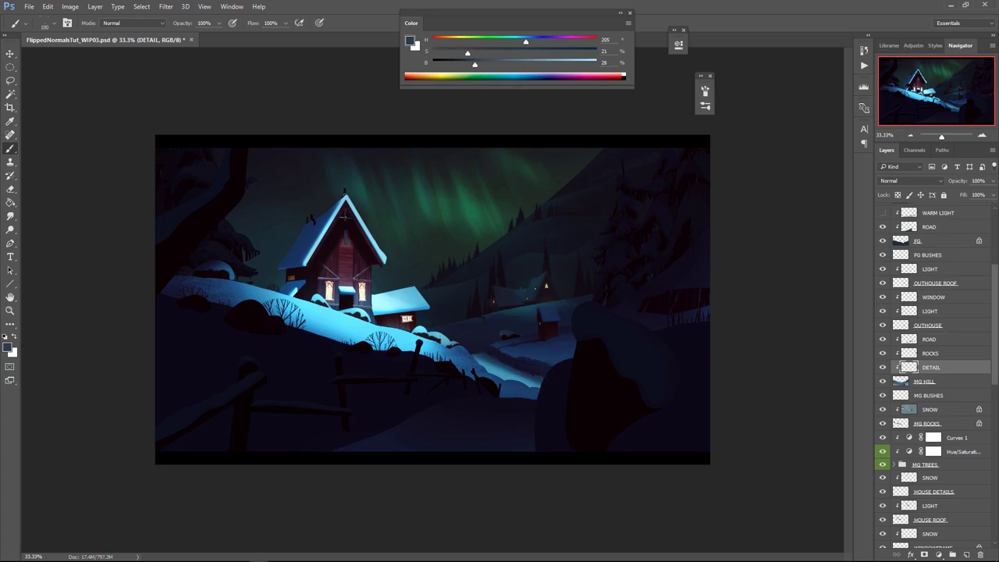
left_click(929, 356)
key("bracketleft")
key("bracketleft")
key("bracketleft")
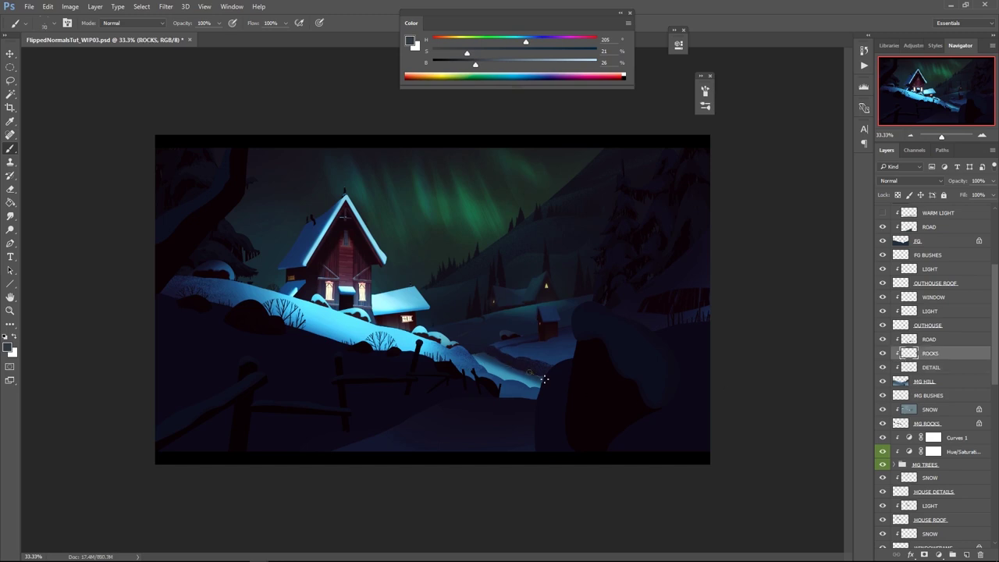
Select the ROAD layer, lock its transparent pixels and speckle the lit road with blues sampled from the snow
left_click(522, 365, "alt")
left_click(937, 342)
key("bracketright")
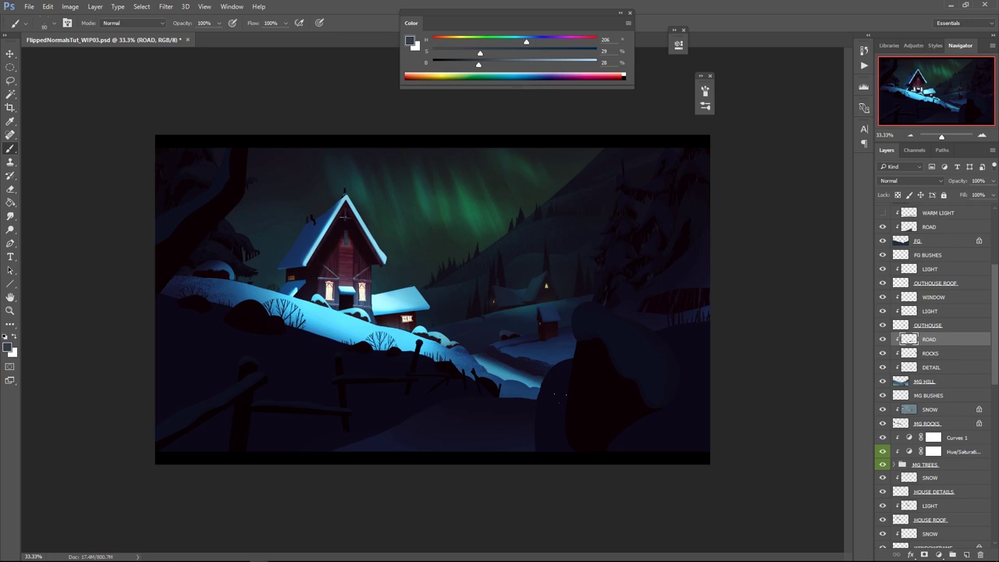
left_click(530, 52)
left_click(523, 380, "alt")
key("bracketright")
left_click(496, 367, "alt")
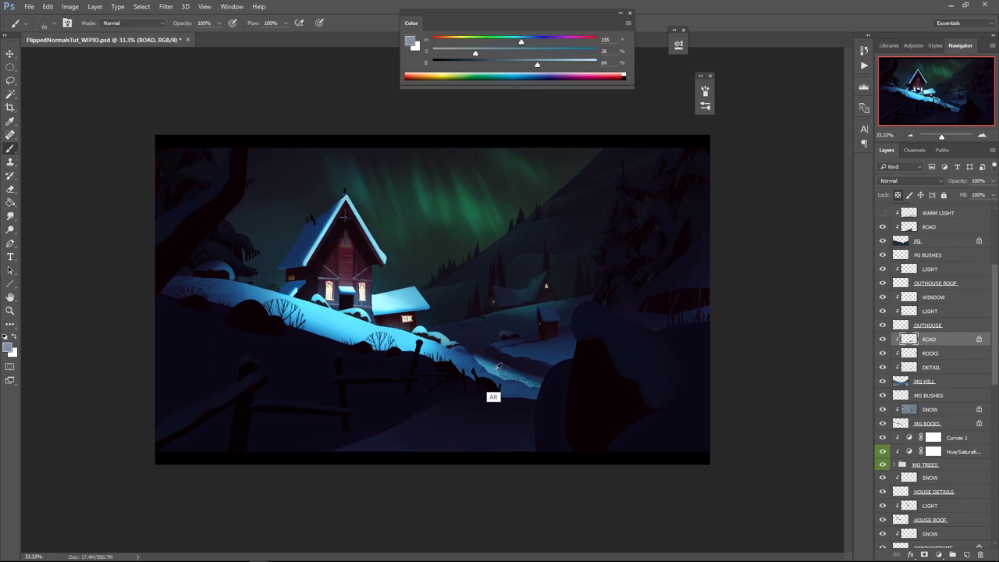
left_click(500, 370, "alt")
Lasso part of the road on the ROAD layer and shade its surface with dark and light blues sampled along it
mouse_move(504, 366)
left_mouse_down()
mouse_move(516, 373)
mouse_move(613, 342)
mouse_move(518, 345)
left_mouse_up()
key("r")
key("b")
left_click(497, 370, "alt")
left_click(521, 370, "alt")
left_click(535, 394, "alt")
key("l")
key("b")
left_click(540, 388, "alt")
Lasso drift shapes along the road on the DETAIL layer and speckle them with hue 204, saturation 39 and brightness 37
left_click(934, 368)
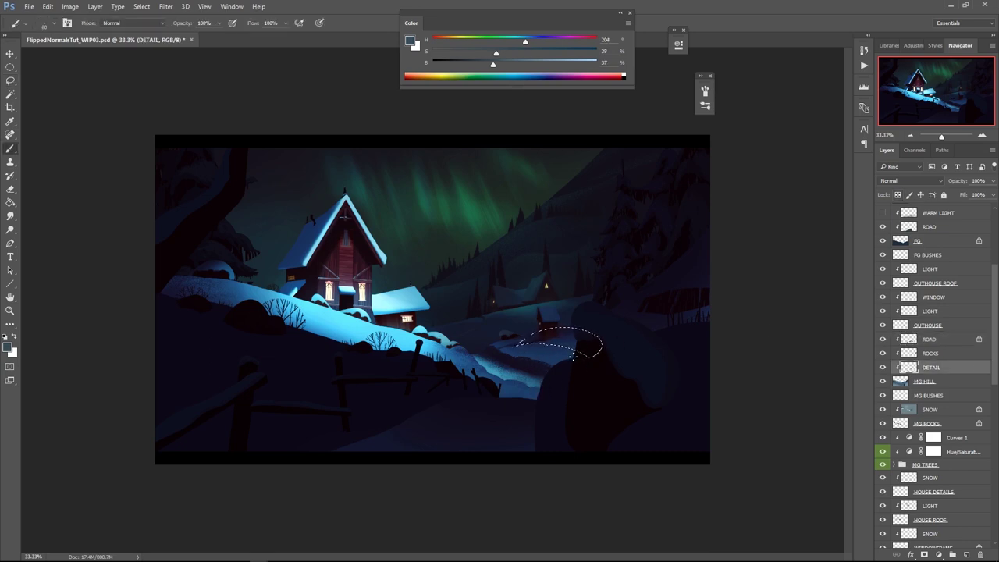
key("l")
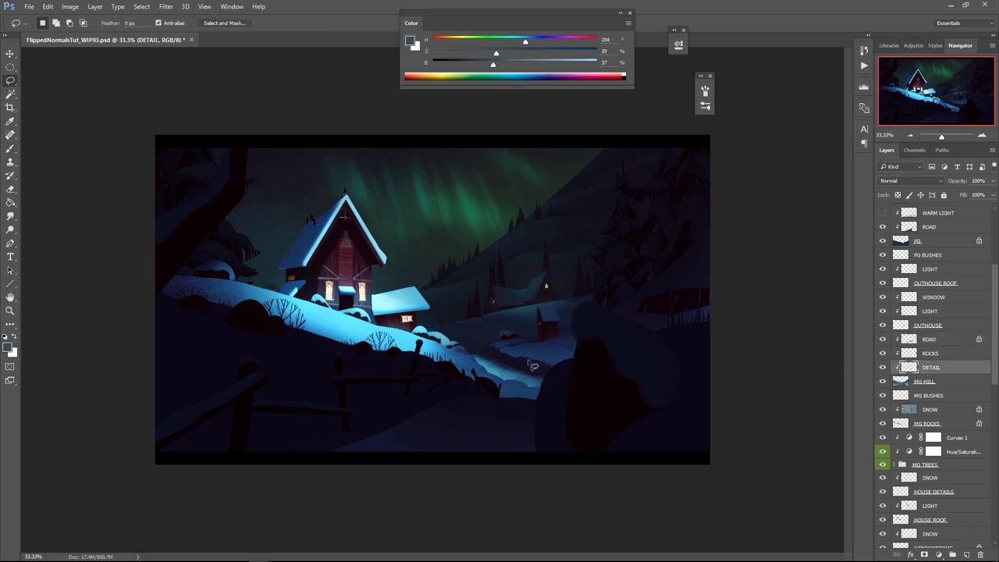
left_click_drag(525, 351, 511, 348)
key("b")
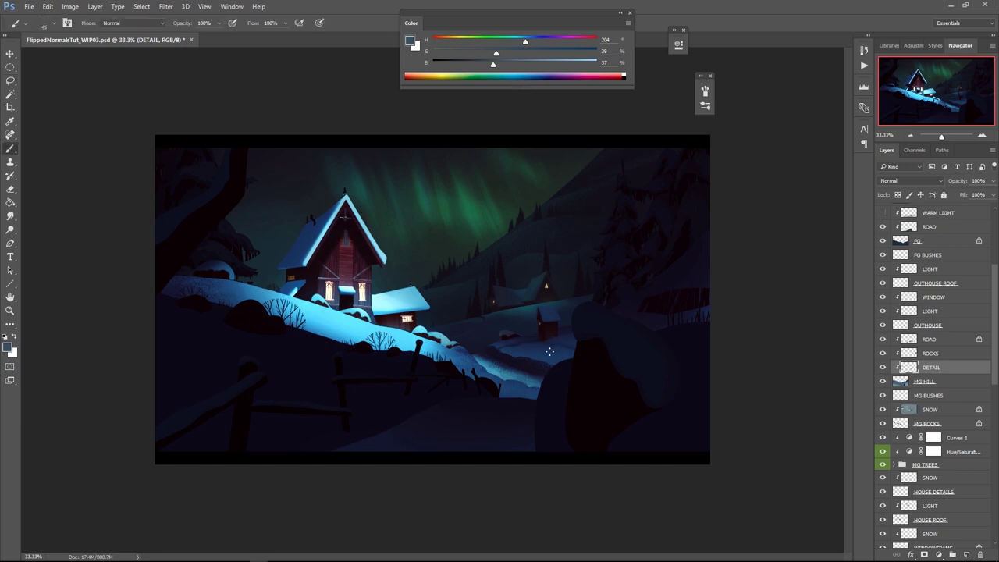
key("l")
left_click(502, 354)
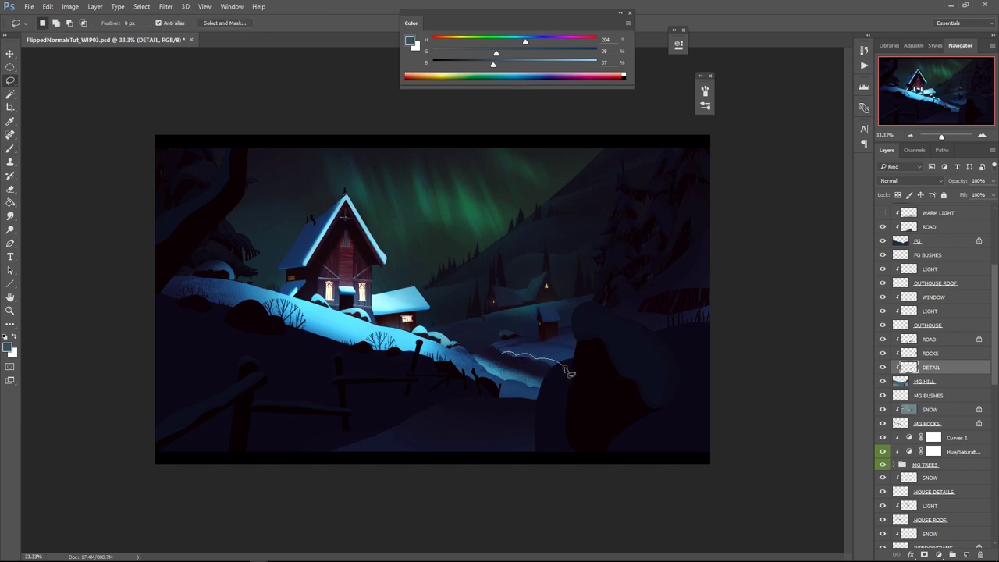
key("b")
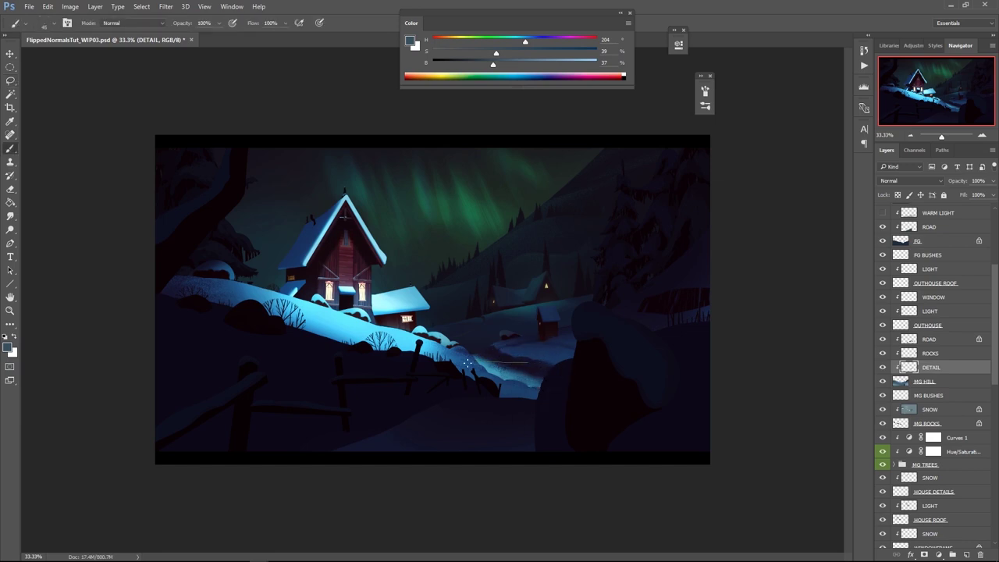
Select the OUTHOUSE layer and apply Hue/Saturation with saturation -26 and lightness -8
key("l")
left_click(933, 325)
key("ctrl+u")
left_click_drag(786, 353, 782, 379)
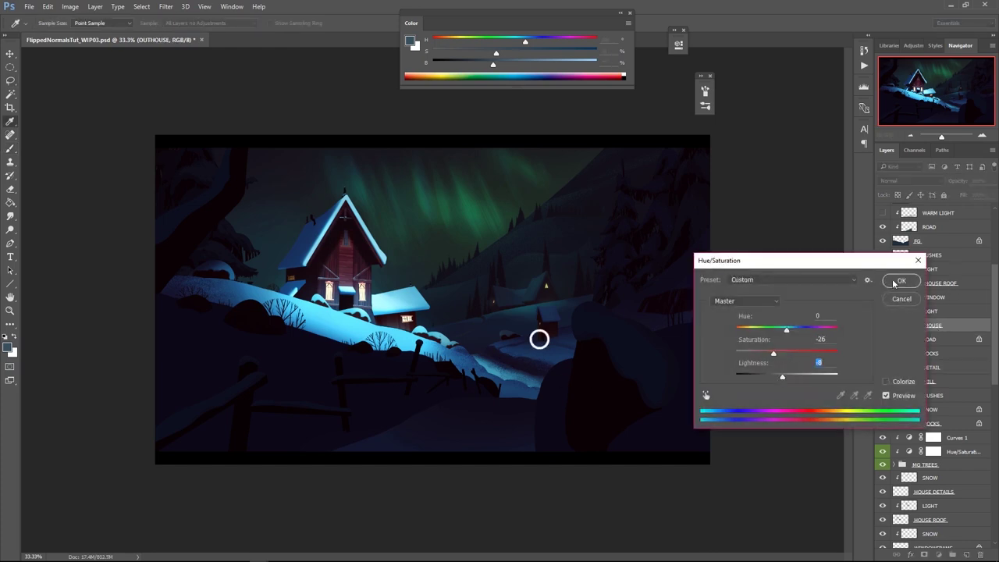
left_click(896, 283)
Save the painting and review the outhouse and road up close and in the whole image
left_click(564, 336, "ctrl")
left_click(570, 347, "alt")
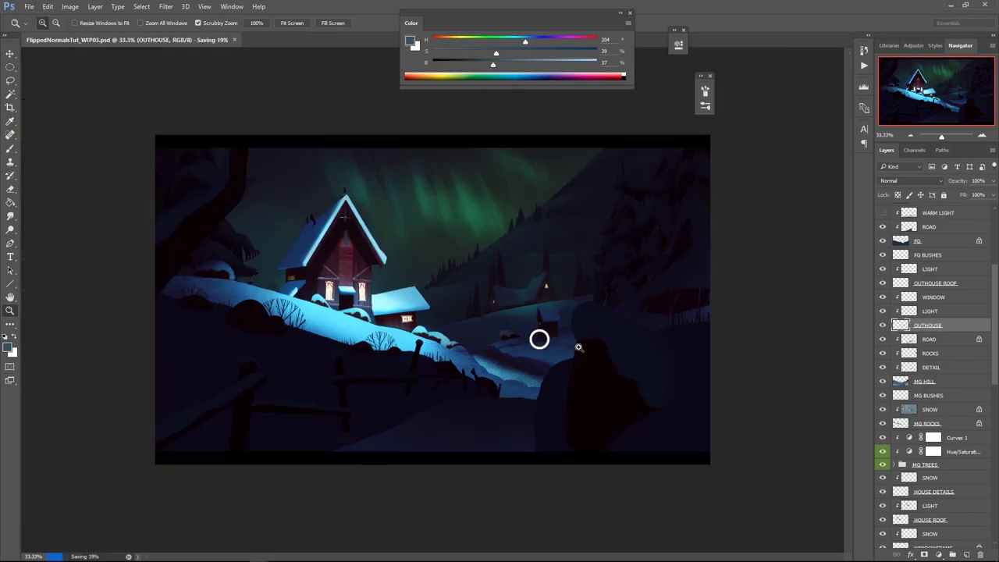
left_click(571, 347)
key("ctrl+t")
key("Return")
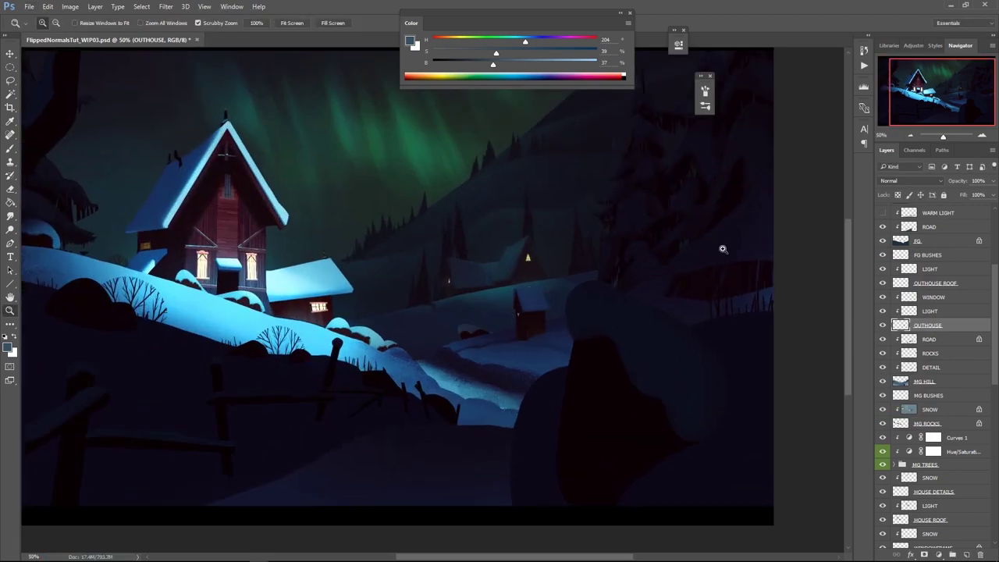
left_click(540, 364, "alt")
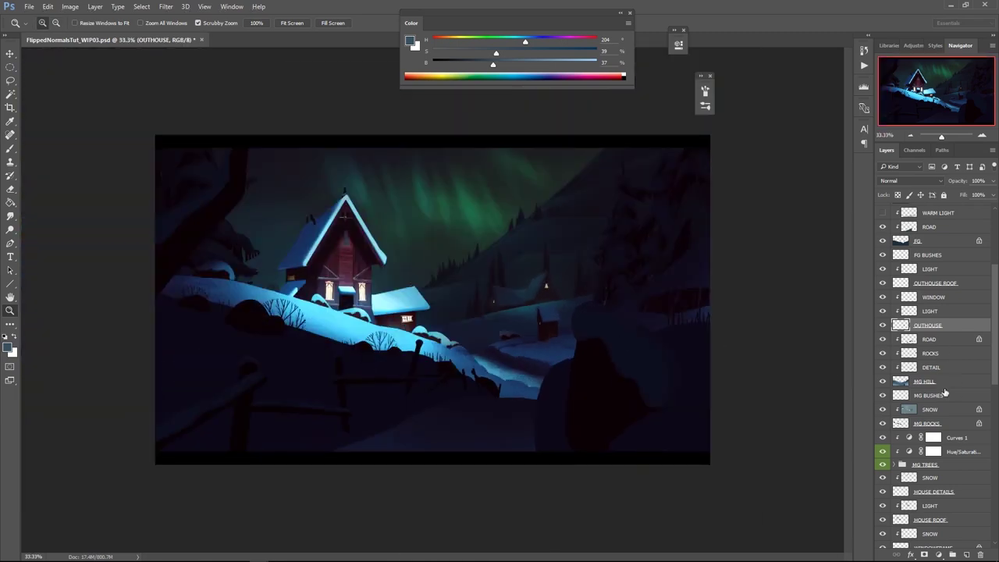
Set the background ROAD layer's blend mode to Overlay and adjust its colour with Hue/Saturation
left_click(944, 384)
scroll(968, 453, "down", 10)
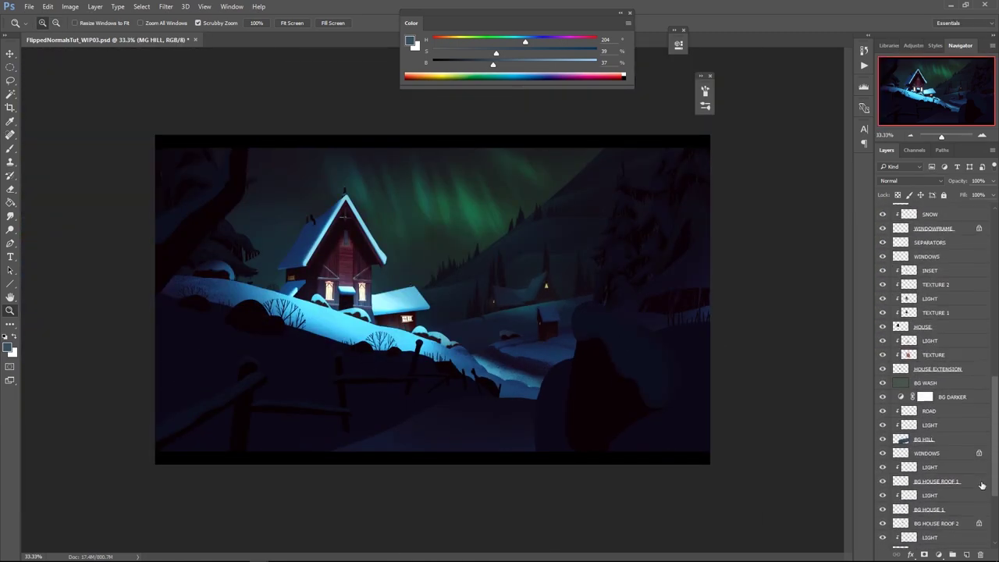
left_click(945, 412)
left_click(911, 181)
left_click(901, 284)
key("ctrl+u")
left_click_drag(786, 354, 799, 331)
left_click(886, 382)
left_click_drag(763, 355, 796, 355)
left_click(898, 282)
Apply Hue/Saturation to the BG HILL layer with saturation +28
left_click(923, 439)
key("ctrl+u")
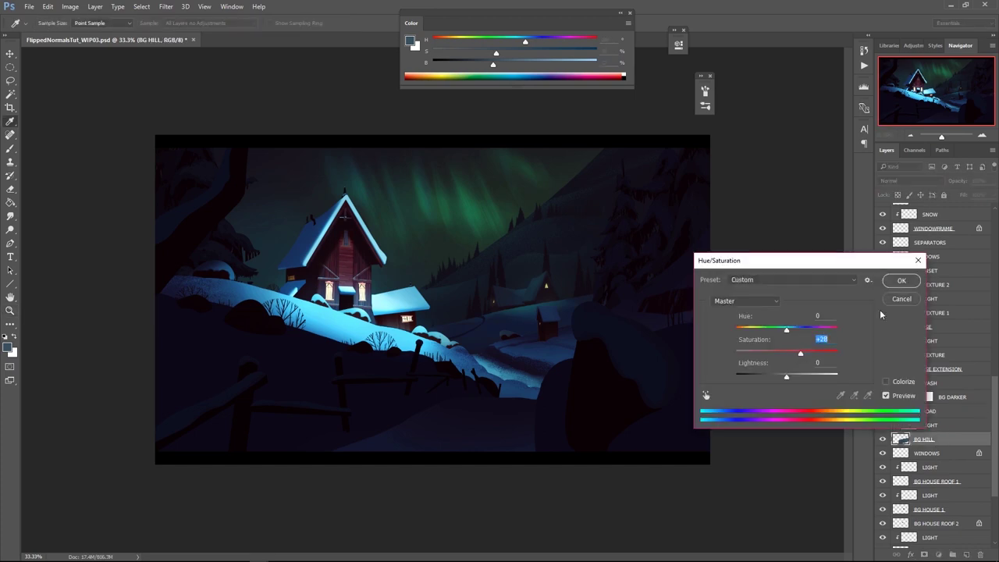
key("Return")
On the LIGHT layer above BG HILL, lasso the slope below the distant houses and shade it with sampled teals and blues
left_click(936, 426)
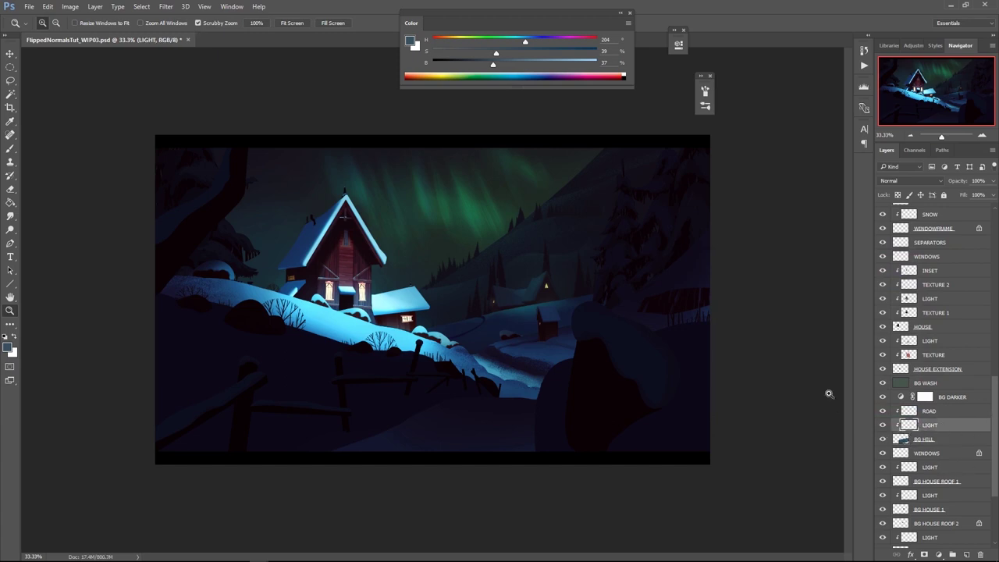
key("l")
left_click_drag(439, 328, 574, 296)
key("b")
left_click(527, 323, "alt")
key("ctrl+h")
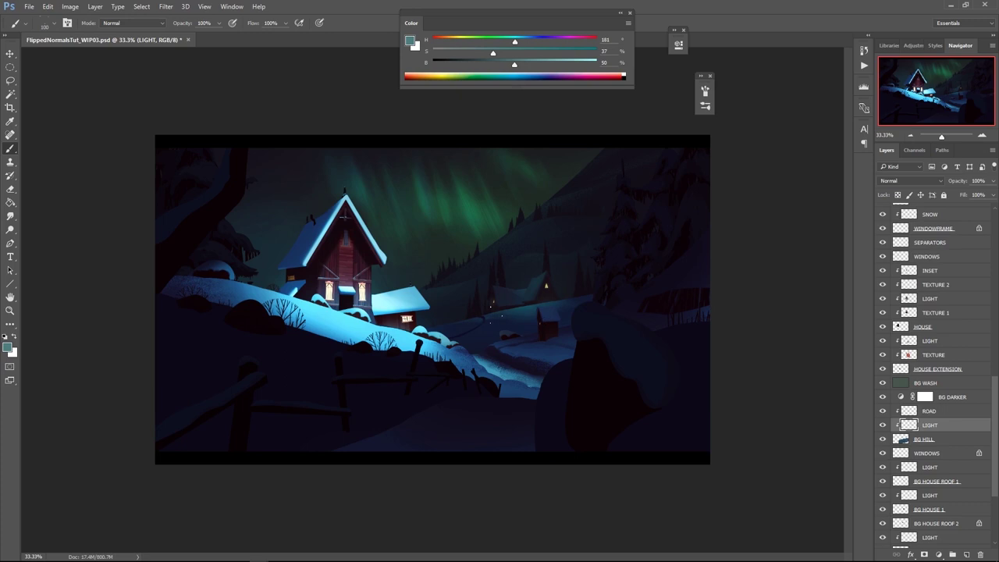
left_click(527, 353, "alt")
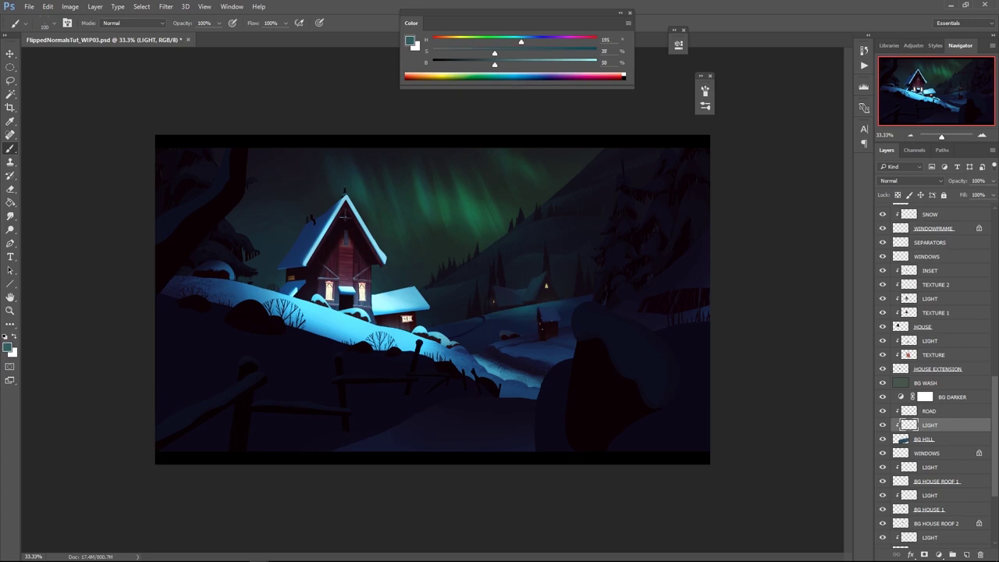
left_click(513, 314, "alt")
key("bracketleft")
left_click(560, 331, "alt")
left_click(522, 309, "alt")
left_click(465, 326, "alt")
Apply Hue/Saturation to the background ROAD layer with saturation -45 and lightness +17
left_click(929, 410)
key("ctrl+u")
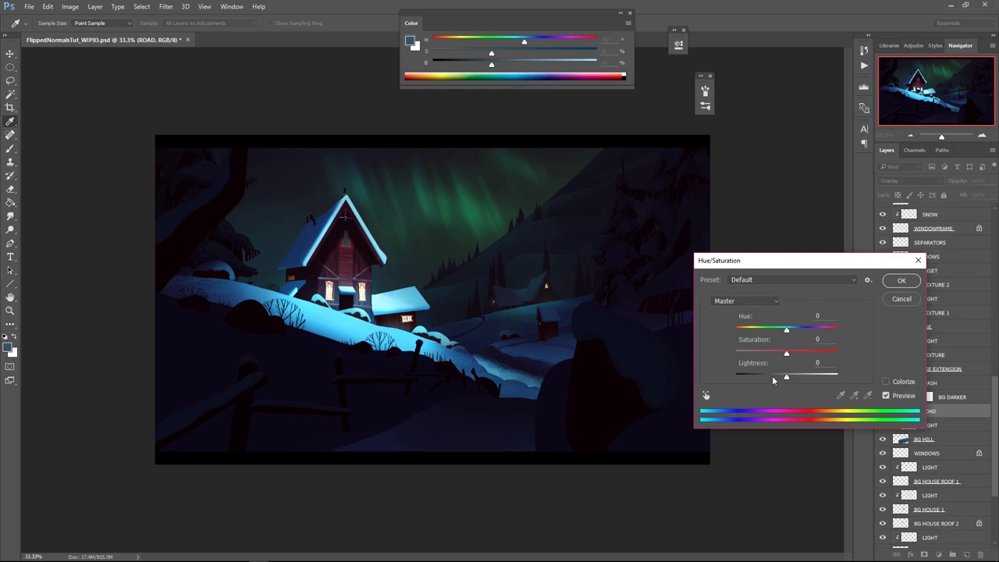
left_click_drag(793, 378, 765, 354)
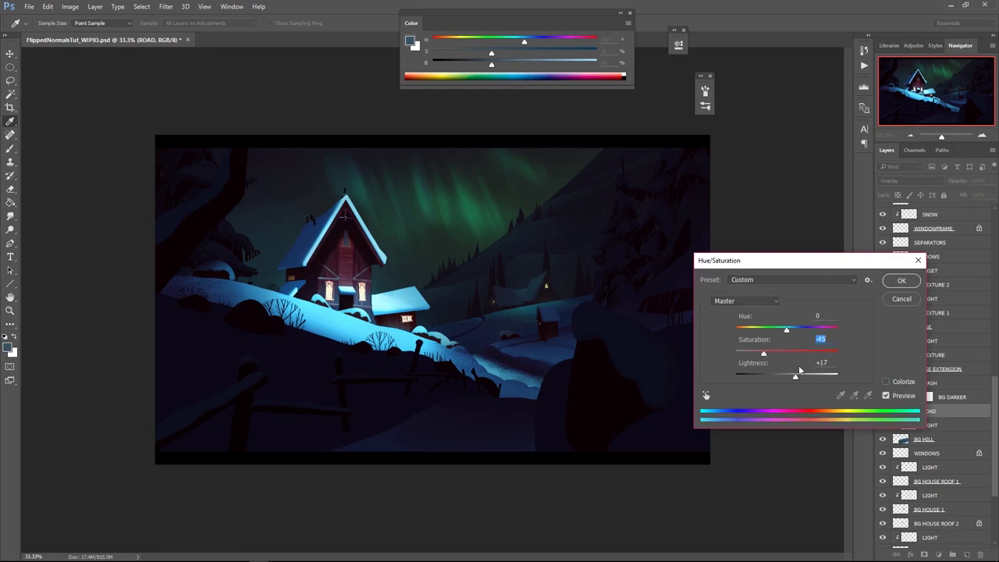
left_click(915, 286)
Darken the BG HOUSE 1 and BG HOUSE 2 layers with Hue/Saturation at lightness -11
key("r")
left_click_drag(995, 399, 995, 414)
left_click(925, 467)
key("ctrl+u")
left_click_drag(786, 378, 780, 378)
left_click(902, 281)
left_click(941, 512)
key("ctrl+u")
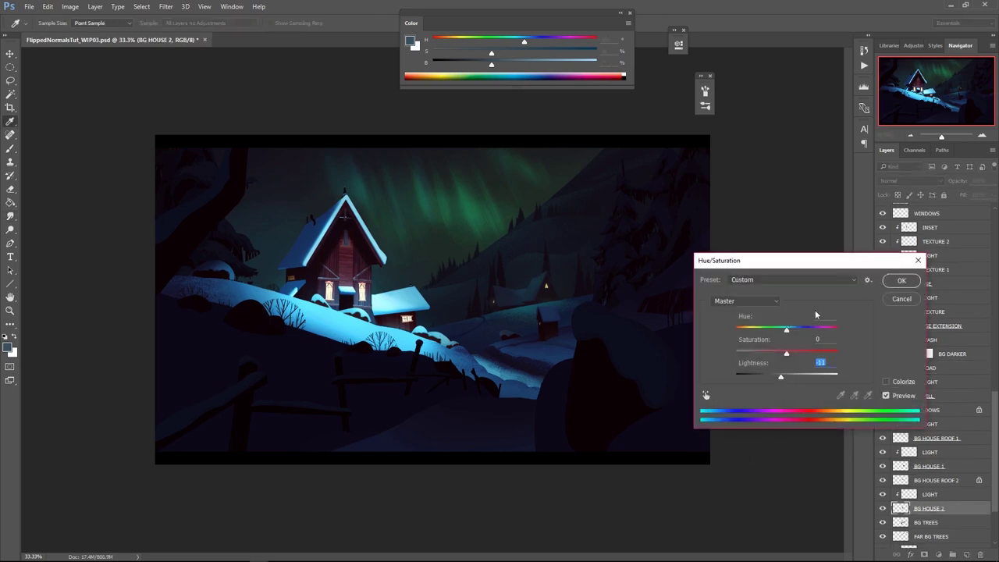
left_click(902, 281)
Save the painting and check the distant houses up close
key("z")
left_click(545, 300)
key("ctrl+s")
left_click(545, 301, "alt")
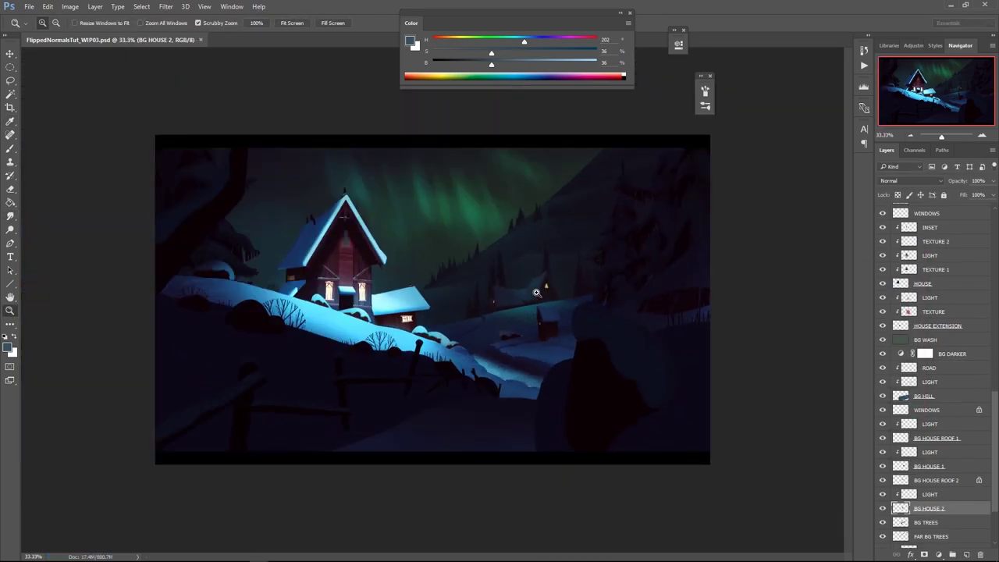
Unlock transparency on the FAR BG HILL layer and delete a lassoed area to cut the hill's upper outline into a curve
scroll(961, 514, "down", 3)
left_click(939, 487)
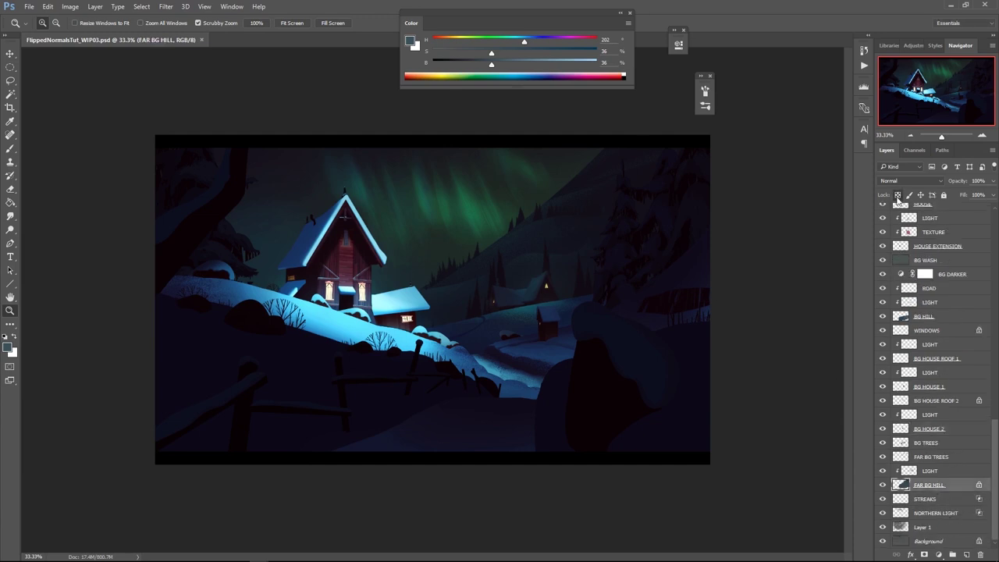
key("l")
left_click_drag(618, 134, 622, 117)
key("Delete")
key("ctrl+d")
On the FAR BG TREES layer, delete the stray trees off the trimmed ridge and move remaining ones onto the hill's slope
left_click(930, 457)
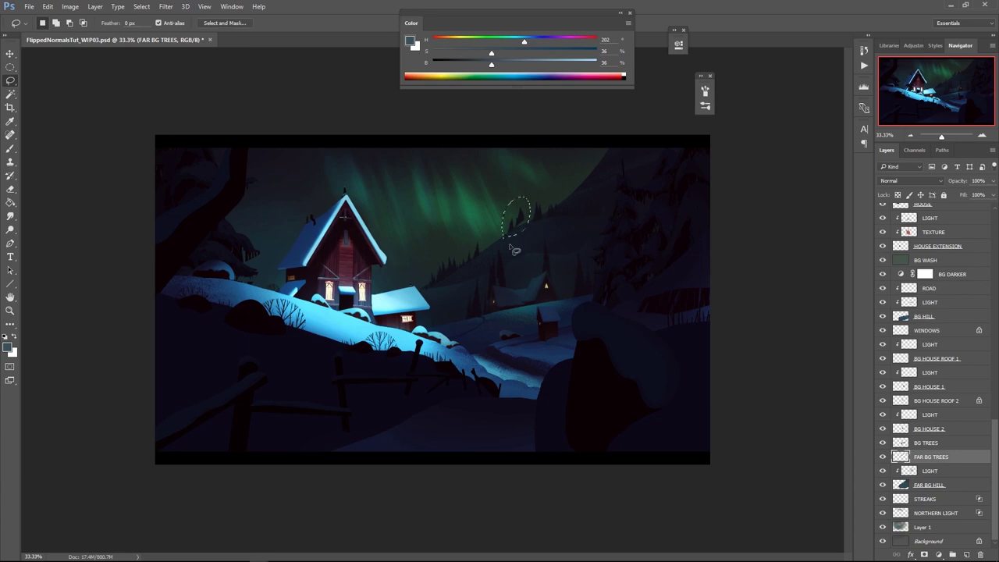
key("Delete")
key("ctrl+d")
key("ctrl+t")
mouse_move(545, 162)
left_mouse_down("shift")
mouse_move(546, 119)
mouse_move(560, 197)
left_mouse_up("shift")
key("Return")
Lasso areas of the far slope on the FAR BG TREES layer and brush them with teal at saturation 36 and brightness 40
key("b")
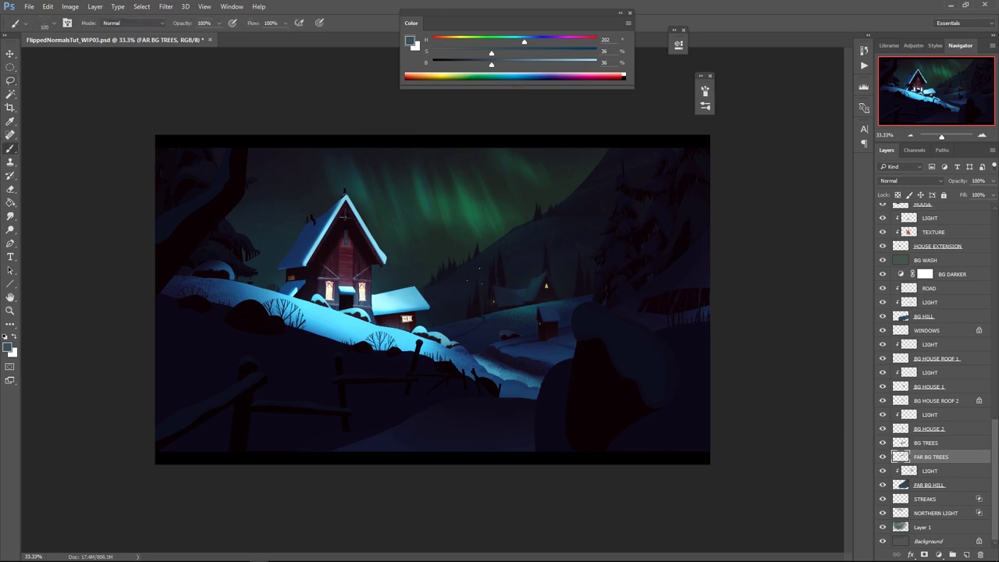
key("l")
left_click(585, 261)
mouse_move(592, 244)
left_mouse_down()
mouse_move(587, 259)
mouse_move(472, 336)
mouse_move(587, 291)
left_mouse_up()
key("b")
key("ctrl+shift+i")
left_click_drag(492, 64, 503, 64)
left_click_drag(524, 41, 514, 41)
key("bracketleft")
key("bracketleft")
key("bracketleft")
key("bracketleft")
key("ctrl+h")
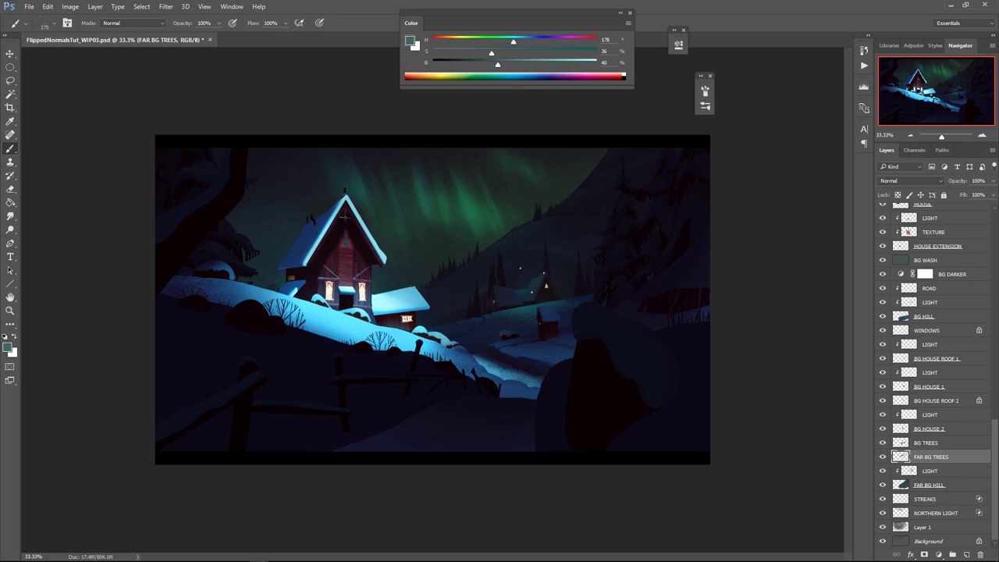
key("l")
mouse_move(474, 255)
left_mouse_down()
mouse_move(707, 179)
mouse_move(475, 269)
left_mouse_up()
key("b")
key("ctrl+h")
Lock transparency on the FAR BG TREES layer and tone a lassoed area near the ridge with a darker teal
key("l")
mouse_move(556, 200)
left_mouse_down()
mouse_move(679, 154)
mouse_move(572, 146)
left_mouse_up()
key("b")
left_click_drag(498, 66, 487, 66)
left_click(898, 195)
key("ctrl+h")
key("bracketleft")
key("bracketleft")
key("bracketleft")
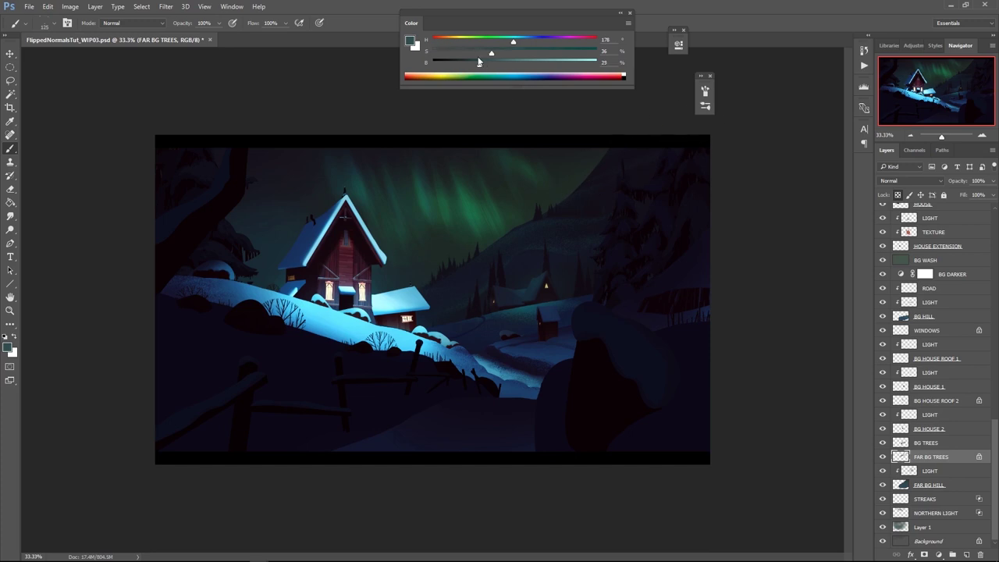
Lasso the far trees beside the cabin and along the valley's far side and tone them with teal at brightness 26
key("l")
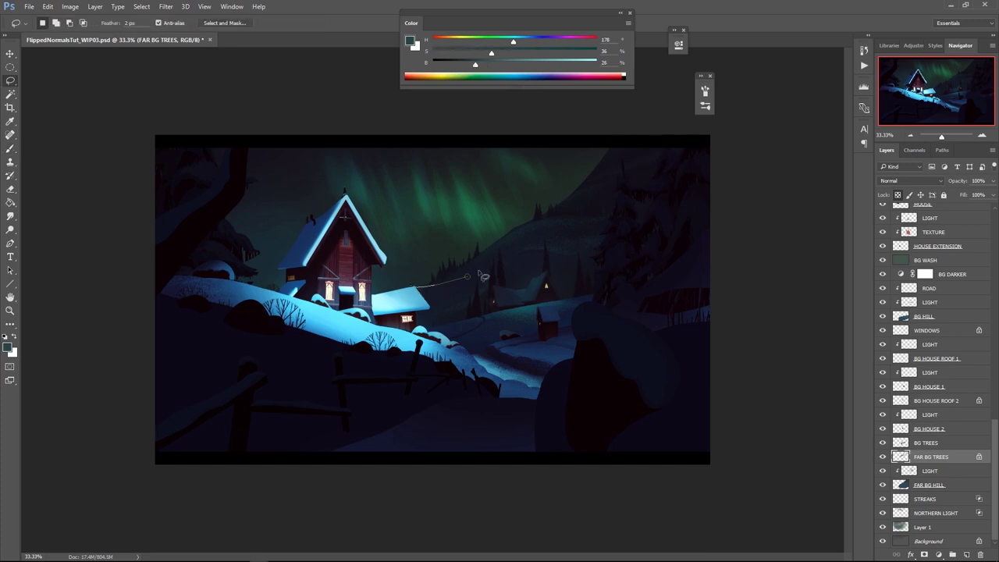
mouse_move(414, 291)
left_mouse_down()
mouse_move(629, 215)
mouse_move(399, 274)
left_mouse_up()
key("b")
key("ctrl+h")
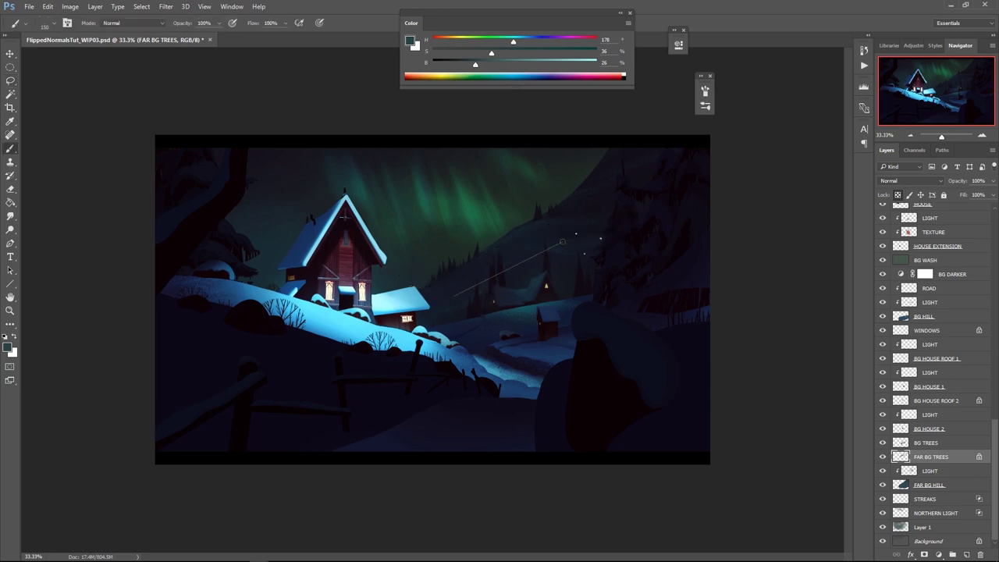
key("l")
mouse_move(652, 218)
left_mouse_down()
mouse_move(506, 336)
mouse_move(679, 278)
left_mouse_up()
key("b")
key("bracketright")
key("ctrl+h")
Shade the far hill on the LIGHT layer above FAR BG HILL with sampled colours, ending at hue 199, saturation 29, brightness 26
left_click(946, 471)
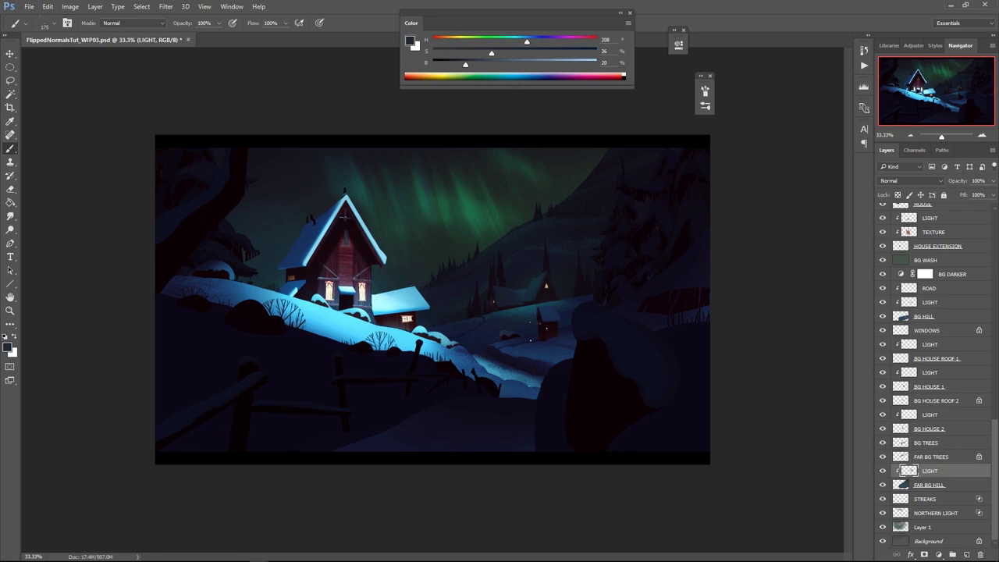
left_click(587, 214, "alt")
key("bracketleft")
key("bracketleft")
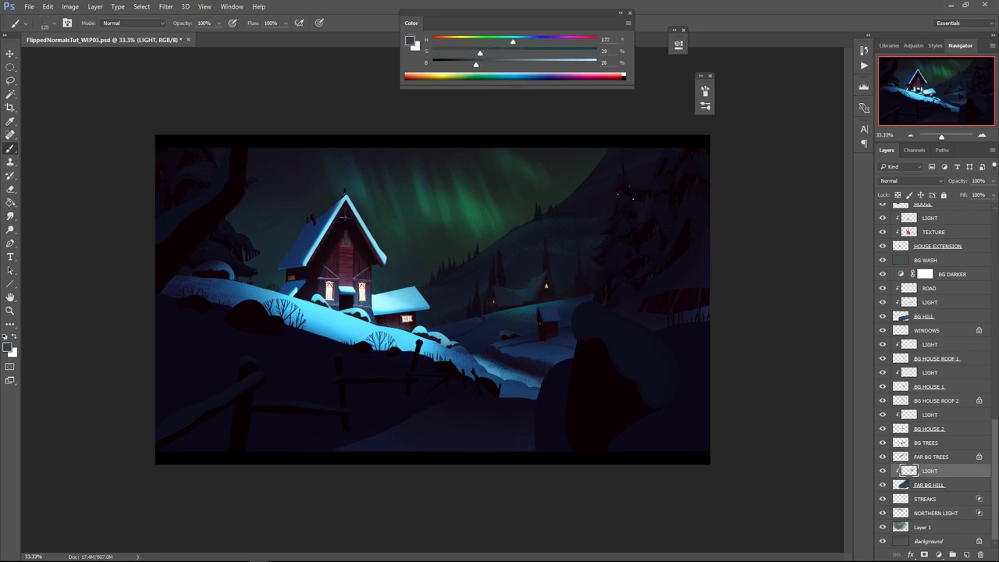
left_click_drag(615, 265, 603, 257, "ctrl")
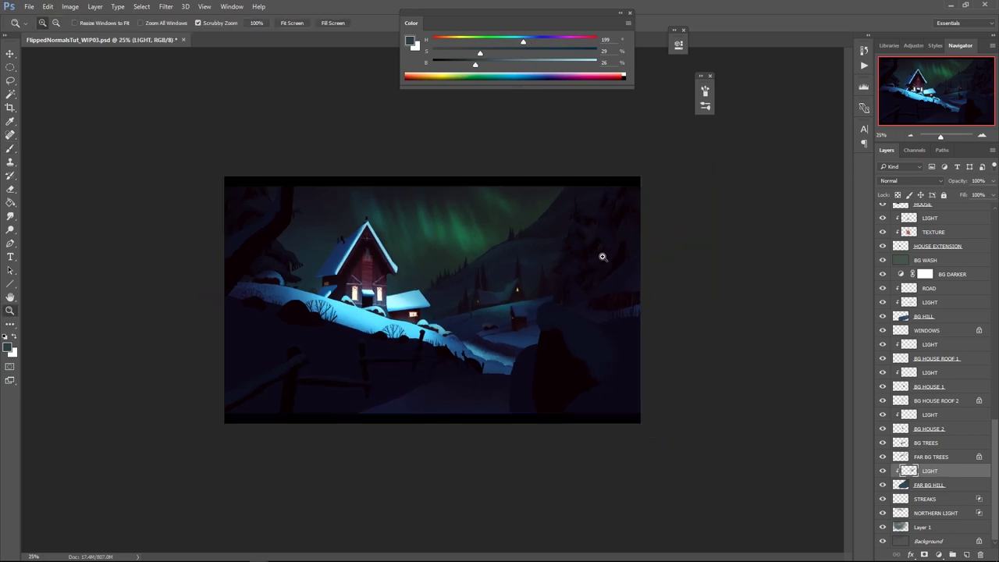
left_click(579, 286, "ctrl")
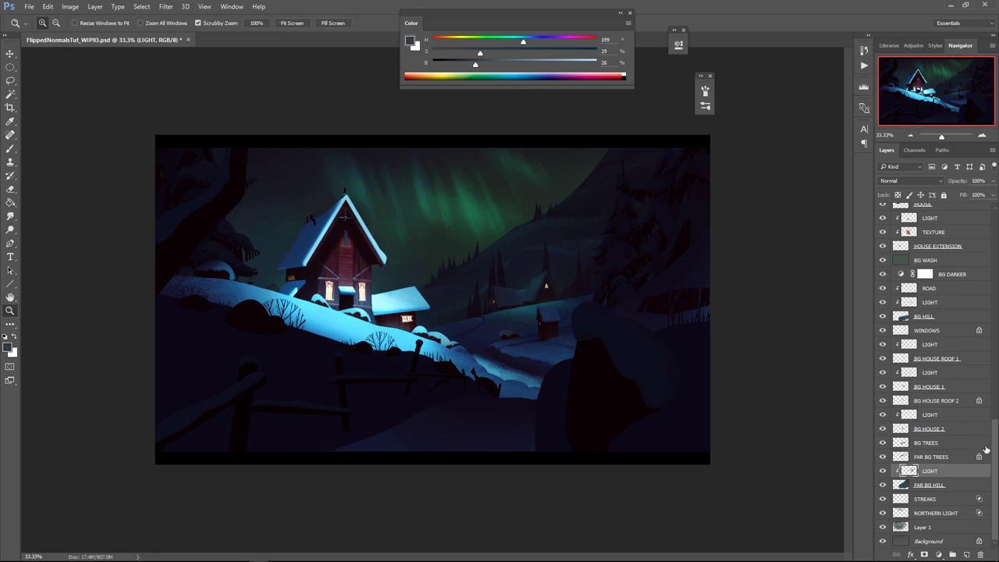
Raise the saturation of the sky on Layer 1 slightly with Hue/Saturation
left_click(942, 528)
key("b")
right_click(350, 190)
left_click(918, 525)
key("ctrl+u")
left_click_drag(786, 354, 792, 356)
left_click(902, 281)
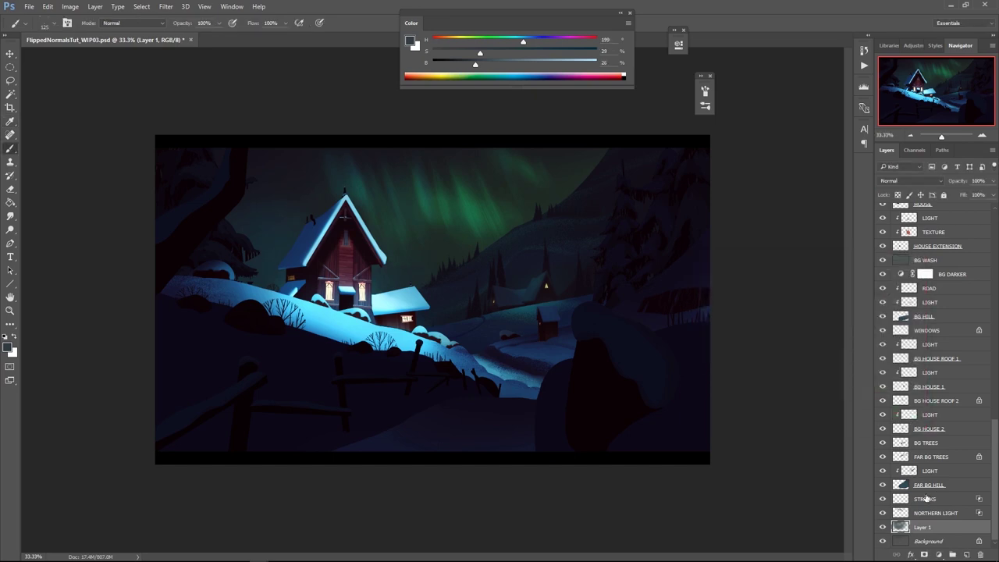
Adjust the aurora colours on the NORTHERN LIGHT and STREAKS layers with Hue/Saturation
left_click(928, 511)
key("ctrl+u")
left_click_drag(786, 354, 779, 331)
left_click(903, 283)
left_click(926, 499)
key("ctrl+u")
left_click_drag(786, 377, 794, 355)
left_click(893, 282)
Set up a small, narrow, tilted brush tip and a muted green at saturation 30 and brightness 47 for aurora streaks
key("b")
right_click(636, 372)
left_click(756, 427)
left_click_drag(612, 348, 604, 356)
left_click(509, 235)
key("bracketleft")
key("bracketleft")
key("bracketleft")
key("bracketleft")
key("bracketleft")
key("bracketleft")
key("bracketleft")
key("bracketleft")
key("bracketleft")
key("bracketleft")
key("bracketleft")
left_click(500, 71)
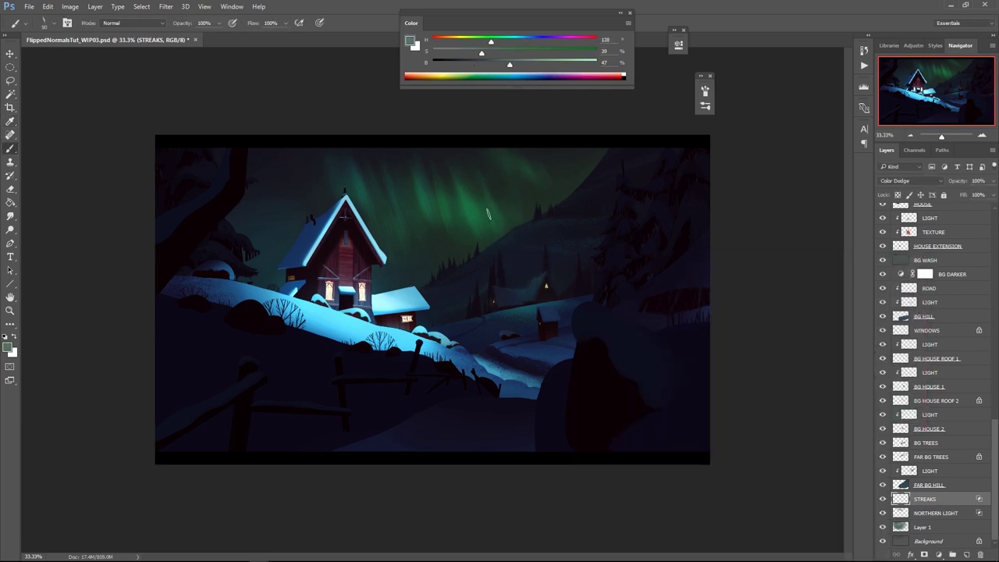
key("ctrl+shift+alt+n")
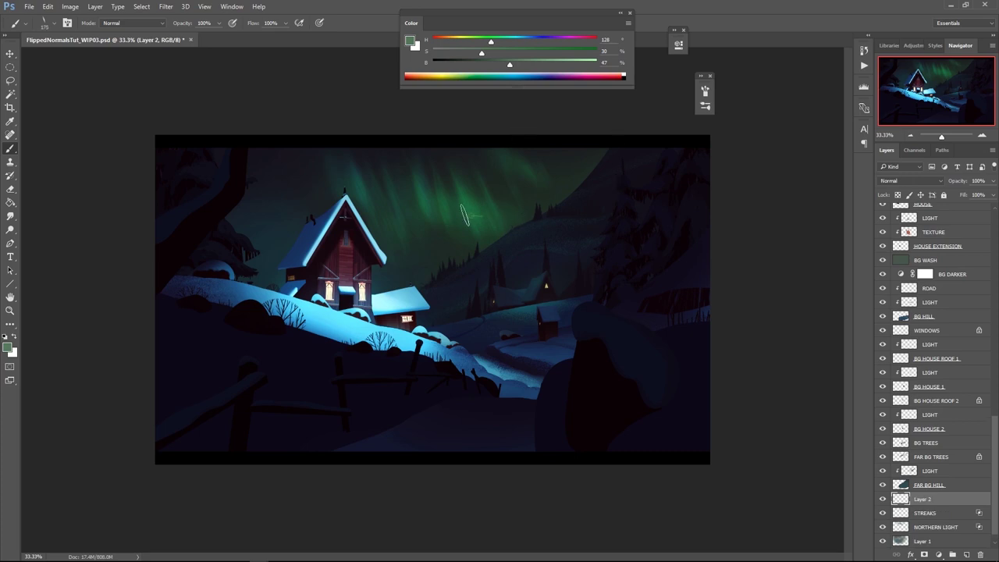
key("ctrl+z")
left_click_drag(510, 64, 525, 64)
key("bracketleft")
key("ctrl+z")
mouse_move(439, 222)
left_mouse_down()
mouse_move(499, 220)
mouse_move(472, 216)
mouse_move(460, 190)
mouse_move(425, 179)
mouse_move(436, 215)
left_mouse_up()
key("Delete")
Paint larger, brighter aurora streaks on the STREAKS layer with green at hue 128, saturation 30 and brightness 61
key("ctrl+z")
key("bracketright")
key("bracketright")
key("bracketright")
key("bracketright")
key("bracketright")
key("bracketright")
key("ctrl+z")
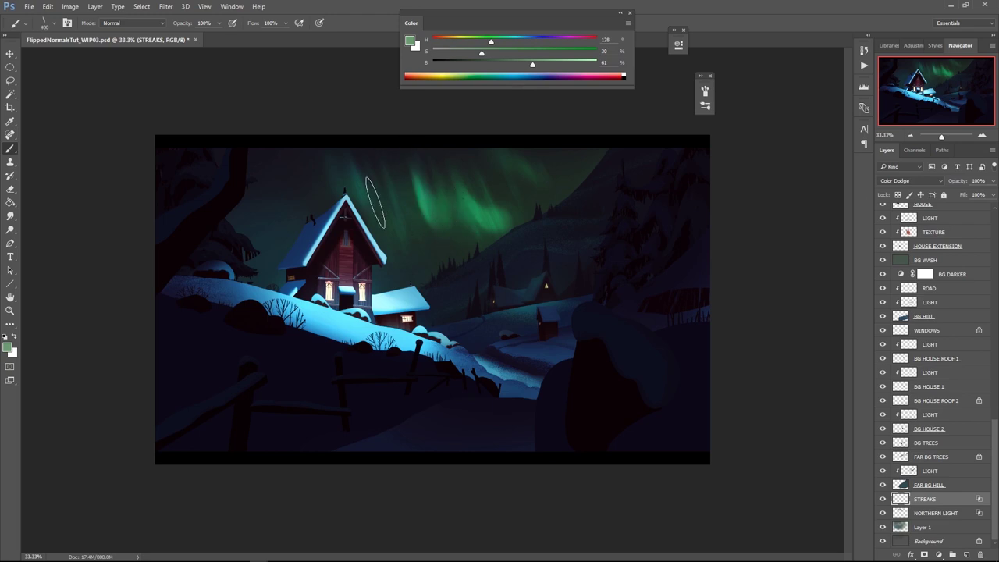
key("e")
key("r")
key("b")
key("r")
key("b")
key("r")
key("b")
Brush a soft glow at hue 166 over the aurora on the STREAKS layer and lower the layer's opacity to 72%
right_click(298, 226)
left_click(484, 331)
left_click(508, 39)
key("bracketleft")
key("bracketleft")
key("bracketleft")
key("bracketleft")
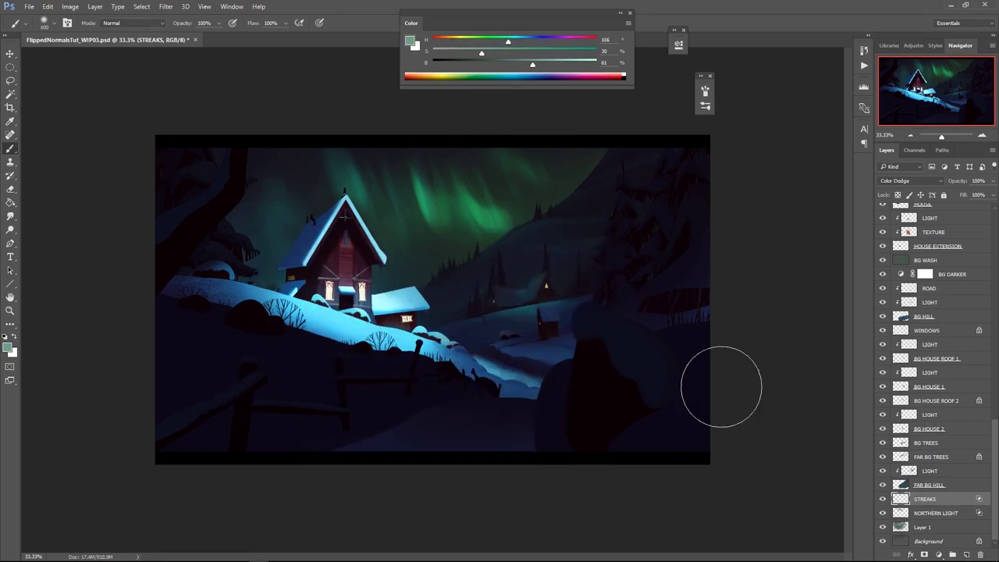
left_click(993, 181)
left_click_drag(992, 194, 978, 195)
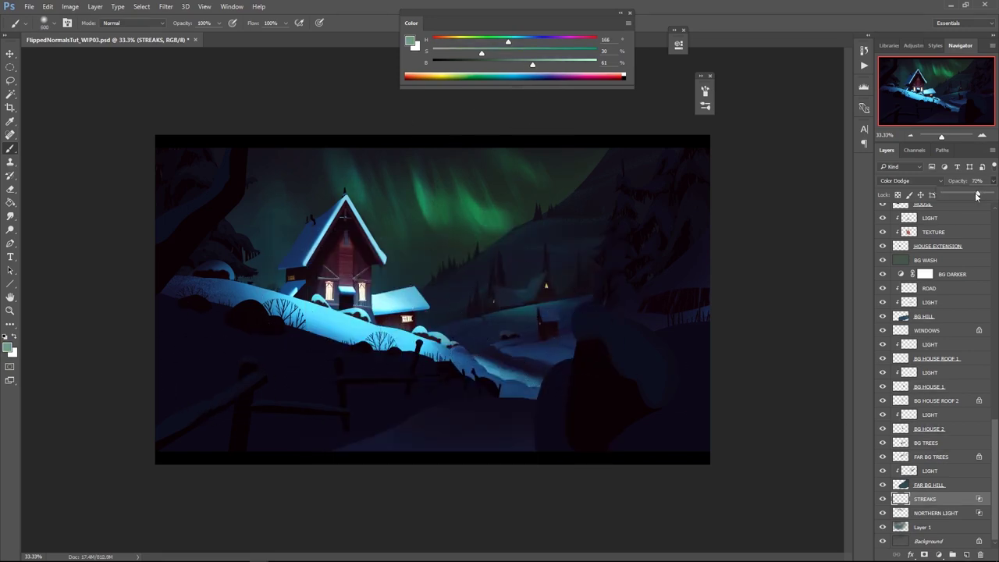
Clear the old painting from the WARM LIGHT layer and leave the layer empty
left_click(944, 485)
scroll(944, 484, "up", 10)
scroll(929, 375, "down", 5)
scroll(936, 375, "up", 12)
scroll(936, 343, "down", 4)
left_click(938, 303)
left_click(883, 305)
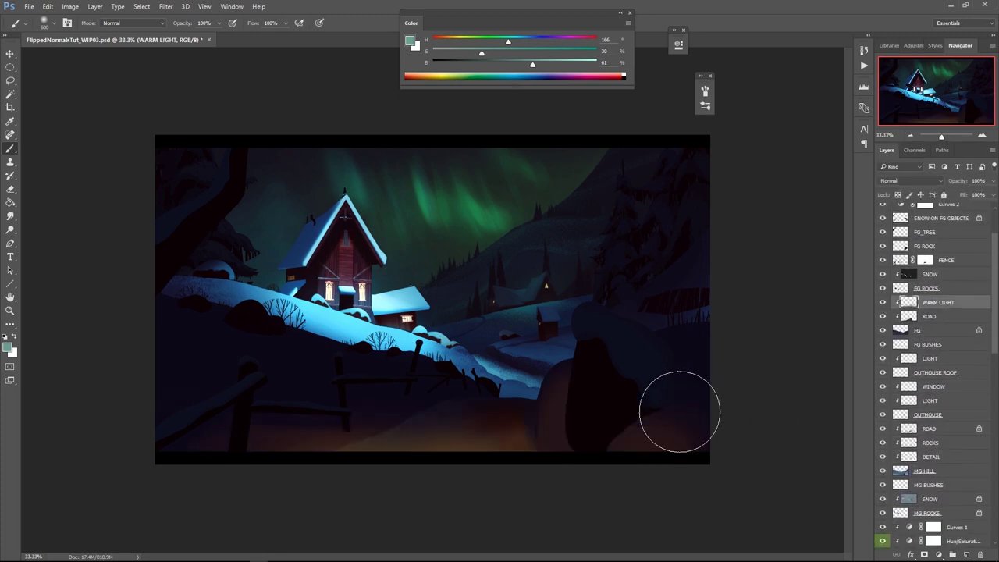
key("ctrl+a")
key("Delete")
key("ctrl+d")
Brush a soft warm glow along the near end of the foreground road with hue 24, saturation 42 and brightness 61
key("bracketleft")
key("bracketleft")
left_click_drag(498, 454, 445, 454)
key("ctrl+z")
left_click(489, 53)
key("bracketright")
key("bracketright")
key("bracketright")
mouse_move(503, 486)
left_mouse_down()
mouse_move(363, 516)
mouse_move(464, 500)
mouse_move(331, 510)
mouse_move(449, 471)
mouse_move(573, 474)
mouse_move(542, 478)
left_mouse_up()
left_click_drag(373, 441, 285, 441)
left_click(500, 54)
left_click(444, 42)
key("bracketleft")
mouse_move(530, 492)
left_mouse_down()
mouse_move(522, 477)
mouse_move(484, 466)
left_mouse_up()
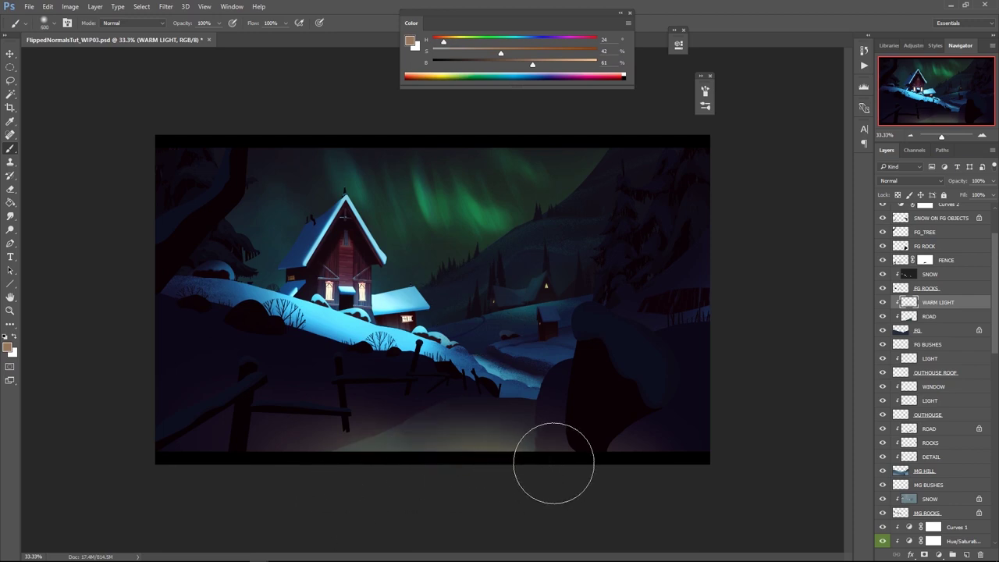
Choose the SHARP SOFT brush and mix a reddish brown at hue 16, saturation 46 and brightness 58 for the road
right_click(504, 429)
left_click(683, 502)
left_click(450, 441, "alt")
left_click(477, 445, "alt")
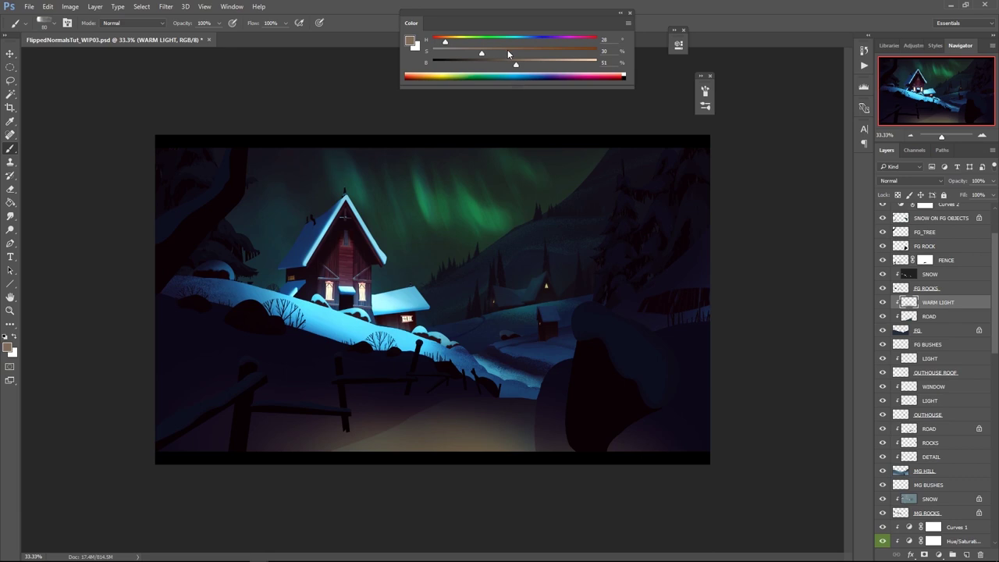
left_click_drag(516, 64, 527, 65)
key("bracketright")
left_click_drag(479, 439, 460, 440)
key("ctrl+z")
left_click_drag(445, 41, 440, 42)
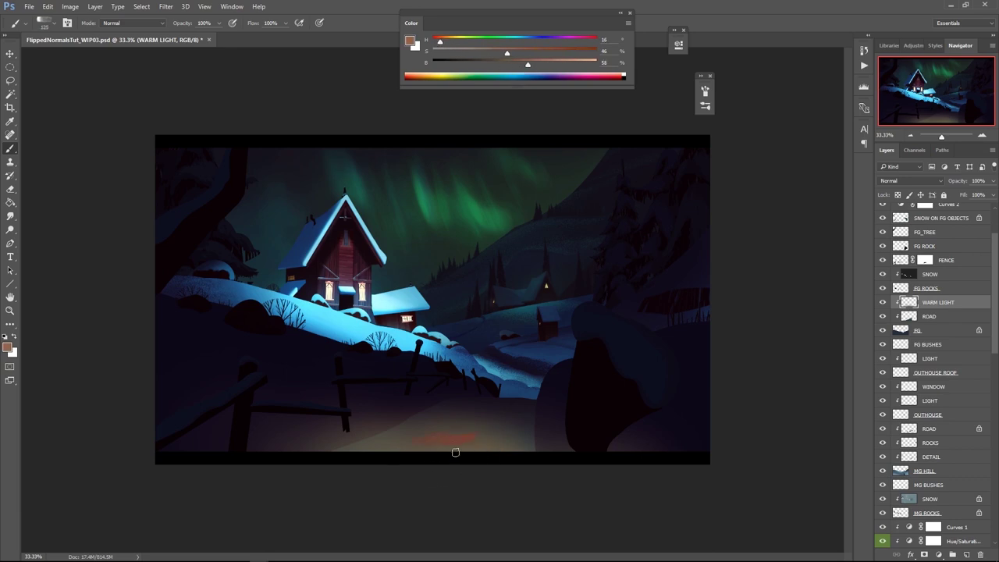
Paint reddish-brown strokes over the foreground road on the WARM LIGHT layer
left_click(480, 426, "alt")
left_click_drag(472, 422, 417, 435)
left_click(437, 433, "alt")
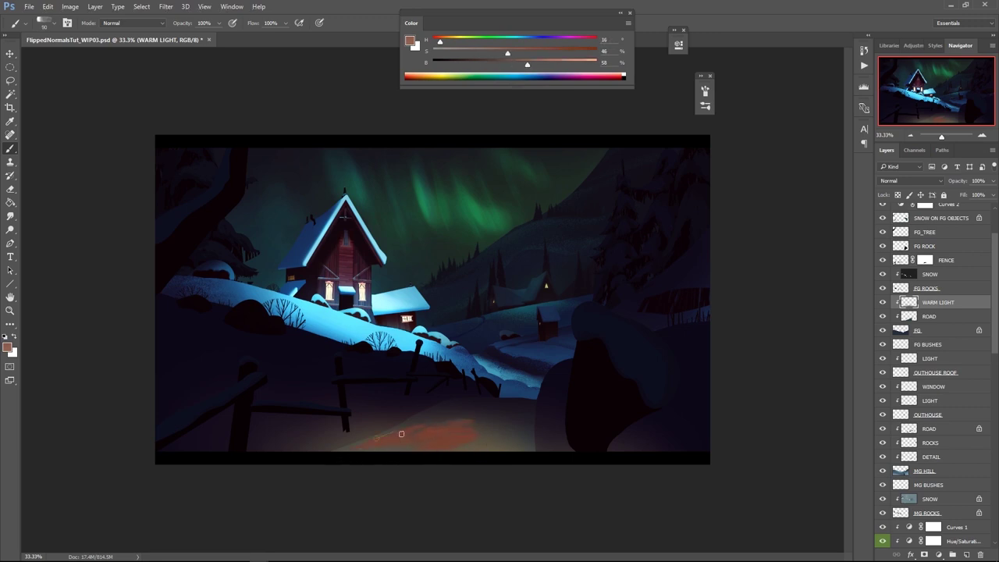
key("l")
key("b")
key("l")
key("b")
key("bracketright")
key("bracketright")
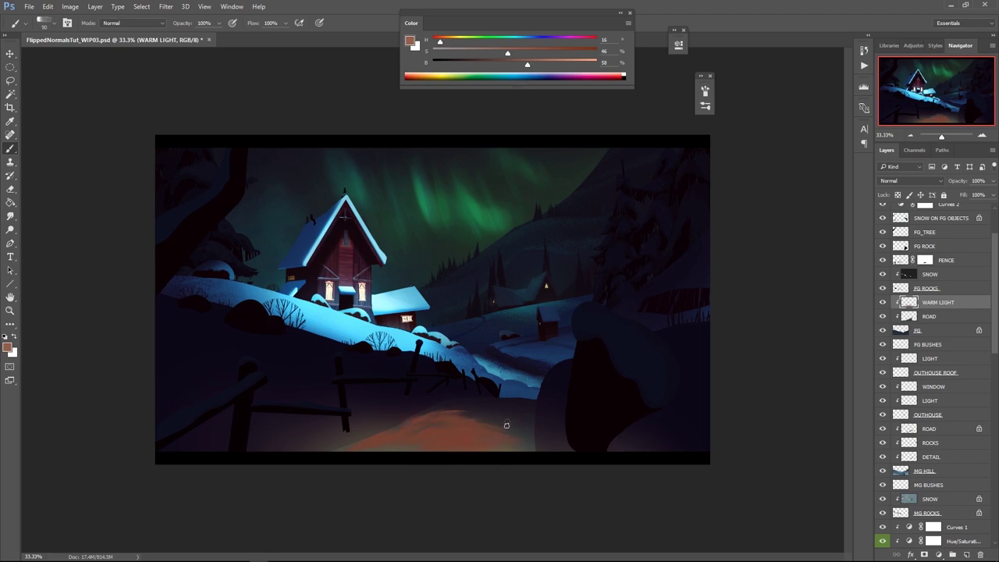
Blend the far edge of the warm road patch into the snow with sampled blue-grey and brown tones
left_click(501, 414, "alt")
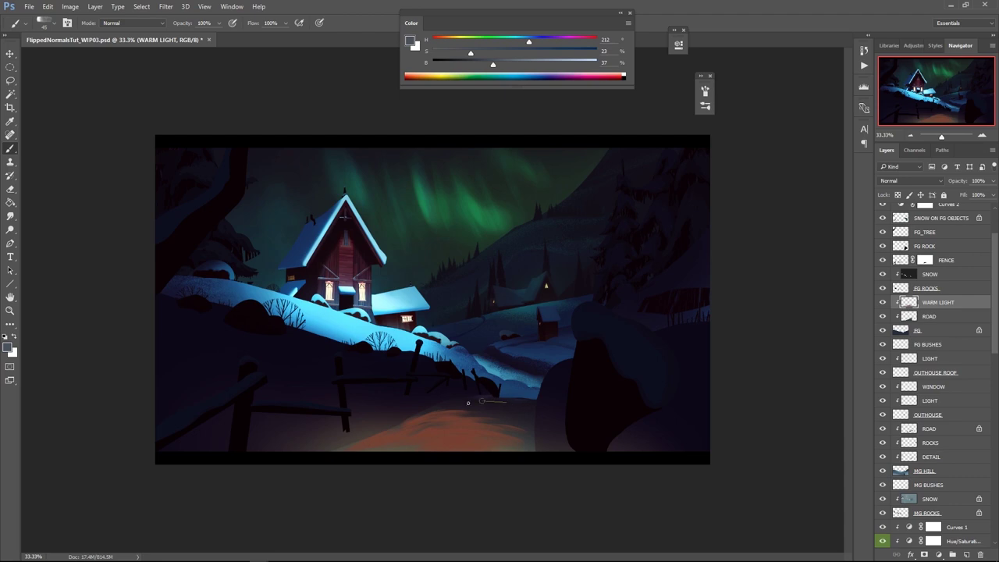
left_click(502, 404, "alt")
left_click(460, 432, "alt")
left_click(466, 409, "alt")
mouse_move(448, 408)
left_mouse_down()
mouse_move(422, 415)
mouse_move(437, 410)
left_mouse_up()
left_click(471, 408, "alt")
key("bracketright")
key("bracketright")
Extend the brown strokes across the road toward the fence with colours sampled from the painted patch
left_click(464, 424, "alt")
left_click(449, 42)
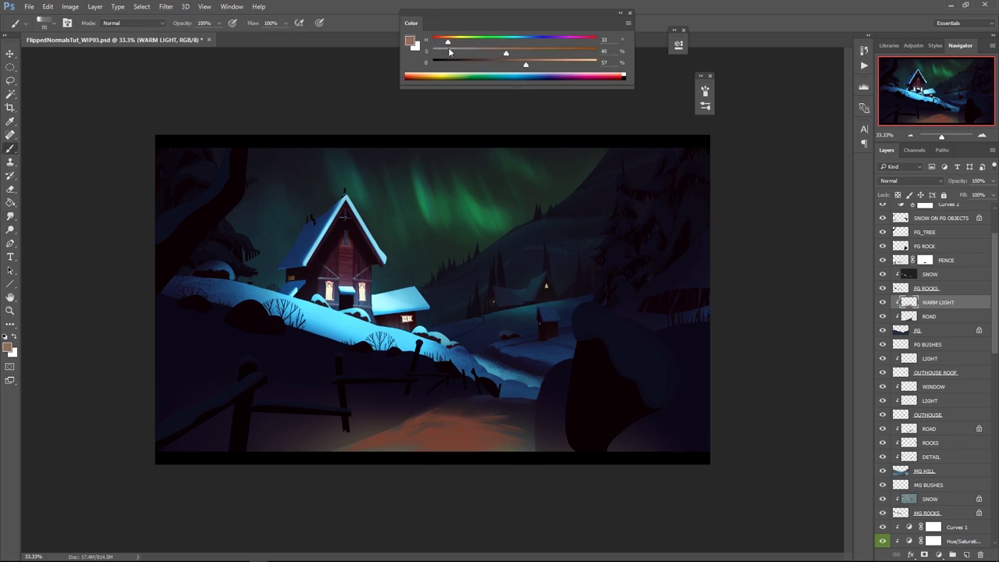
left_click(462, 435, "alt")
left_click(439, 431, "alt")
key("bracketleft")
key("bracketleft")
left_click_drag(339, 439, 316, 440)
Choose the DOTTER brush and open its scattering settings
right_click(401, 411)
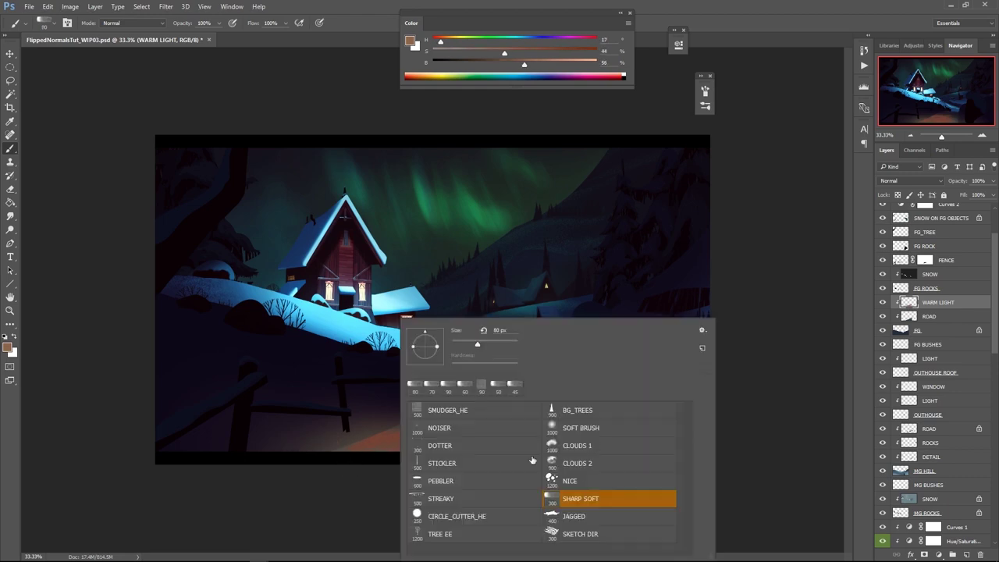
left_click(567, 427)
left_click(453, 427)
left_click(444, 448)
left_click(694, 93)
left_click(705, 91)
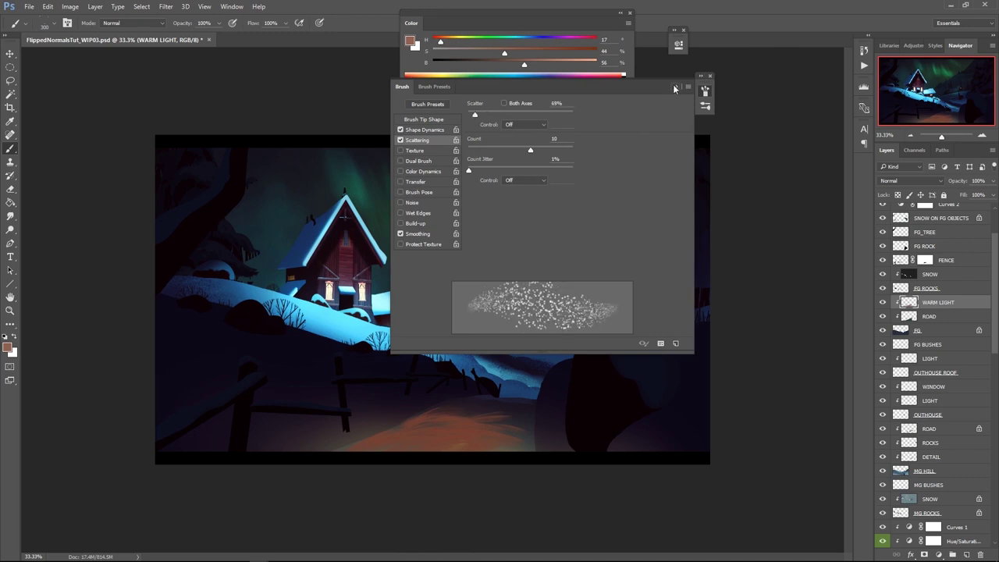
Mute the WARM LIGHT layer with Hue/Saturation at saturation -16 and lightness -10
key("ctrl+u")
mouse_move(786, 377)
left_mouse_down()
mouse_move(778, 378)
mouse_move(781, 357)
mouse_move(783, 379)
left_mouse_up()
key("ctrl+z")
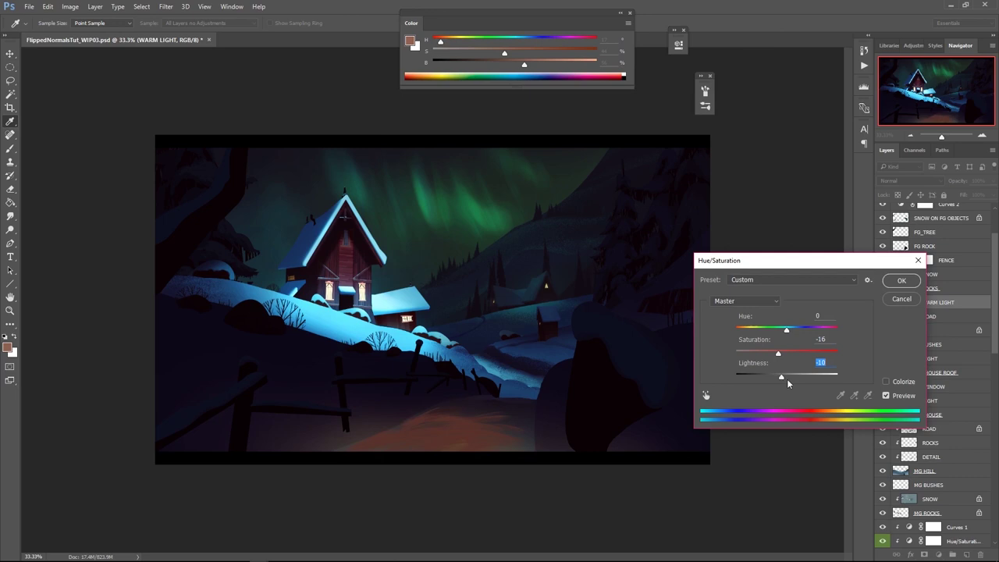
left_click(896, 282)
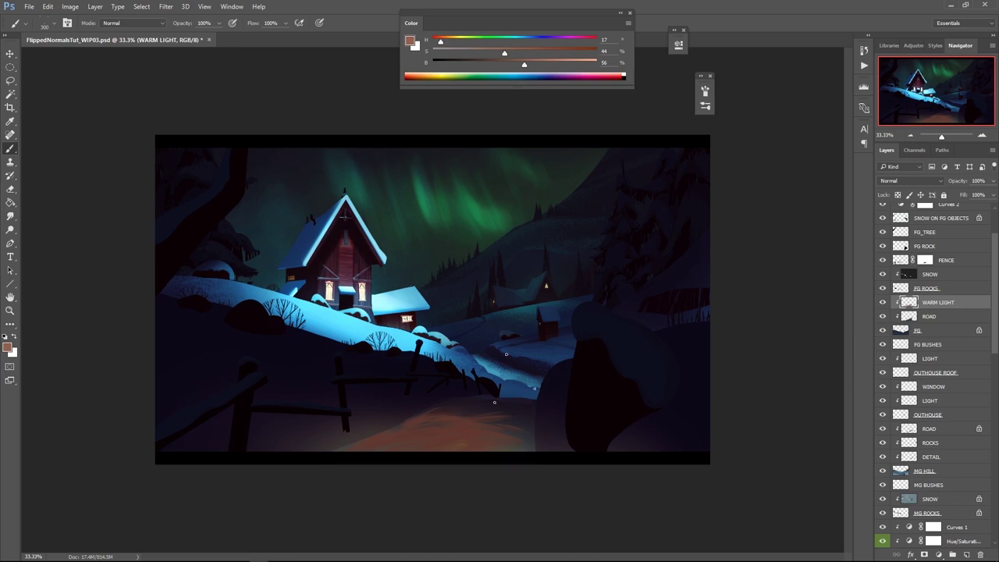
Lasso the snowy foreground bank around the fence up to the edge of the road
key("l")
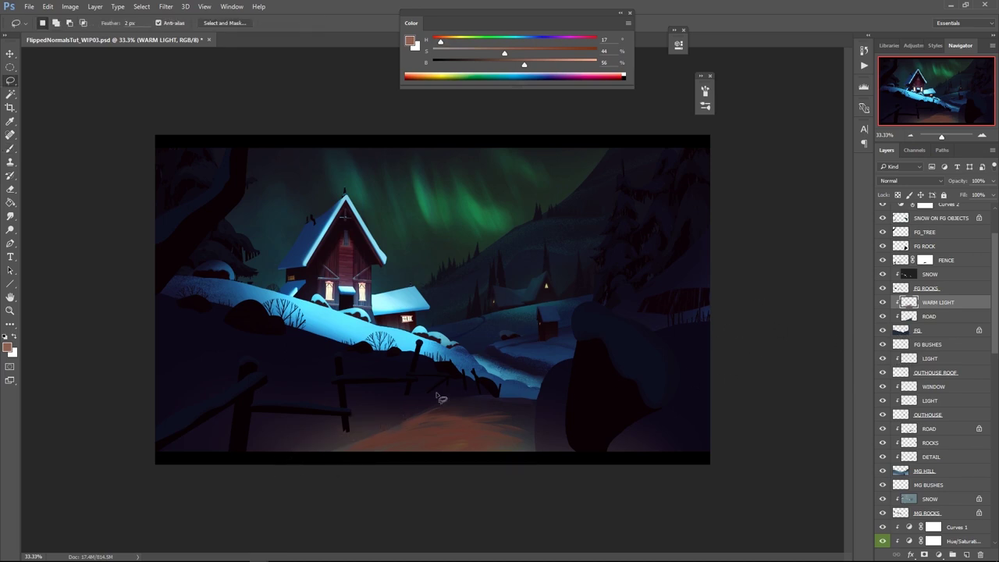
mouse_move(396, 431)
left_mouse_down()
mouse_move(141, 439)
mouse_move(156, 472)
mouse_move(237, 404)
left_mouse_up()
mouse_move(351, 430)
left_mouse_down()
mouse_move(375, 414)
mouse_move(446, 408)
mouse_move(455, 388)
left_mouse_up()
key("b")
key("l")
mouse_move(390, 402)
left_mouse_down("shift")
mouse_move(324, 401)
mouse_move(380, 428)
mouse_move(392, 423)
left_mouse_up("shift")
Scatter warm brown speckles inside the selected bank with a larger DOTTER brush at hue 17, saturation 42 and brightness 55
key("b")
key("bracketright")
key("bracketright")
key("bracketright")
key("bracketright")
mouse_move(300, 434)
left_mouse_down()
mouse_move(227, 441)
mouse_move(274, 430)
left_mouse_up()
left_click(286, 435, "alt")
left_click(293, 443, "alt")
left_click(290, 446, "alt")
key("bracketright")
left_click_drag(131, 441, 292, 429)
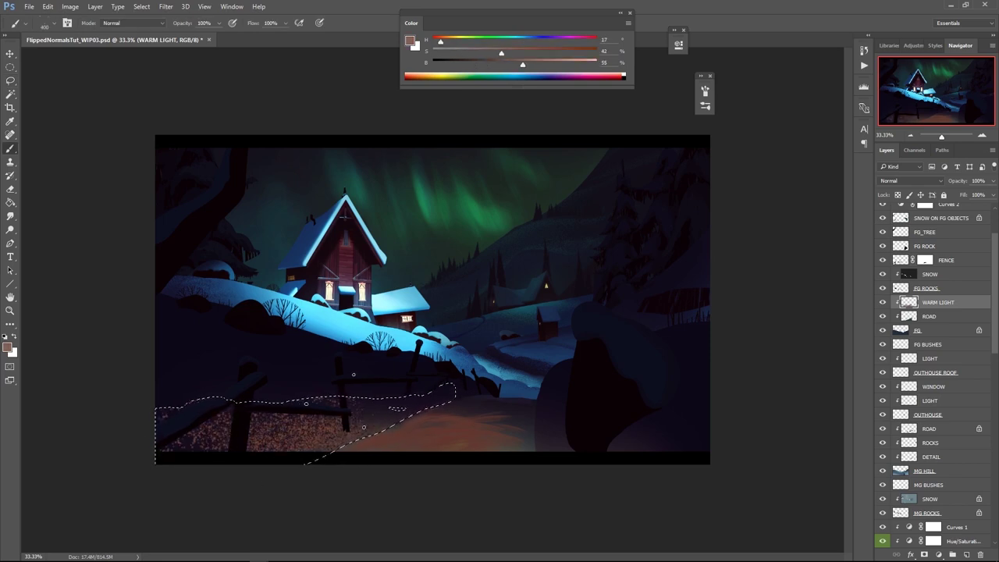
Extend the bank selection along the road's edge, continue the speckles there and deselect
key("l")
mouse_move(387, 406)
left_mouse_down("shift")
mouse_move(398, 417)
mouse_move(406, 405)
mouse_move(273, 476)
left_mouse_up("shift")
key("b")
key("bracketleft")
key("ctrl+d")
key("bracketleft")
Blend a soft brown glow over the speckled bank with the SOFT BRUSH at hue 19, saturation 37 and brightness 51
left_click(397, 403, "alt")
left_click(383, 422, "alt")
right_click(384, 432)
left_click(579, 427)
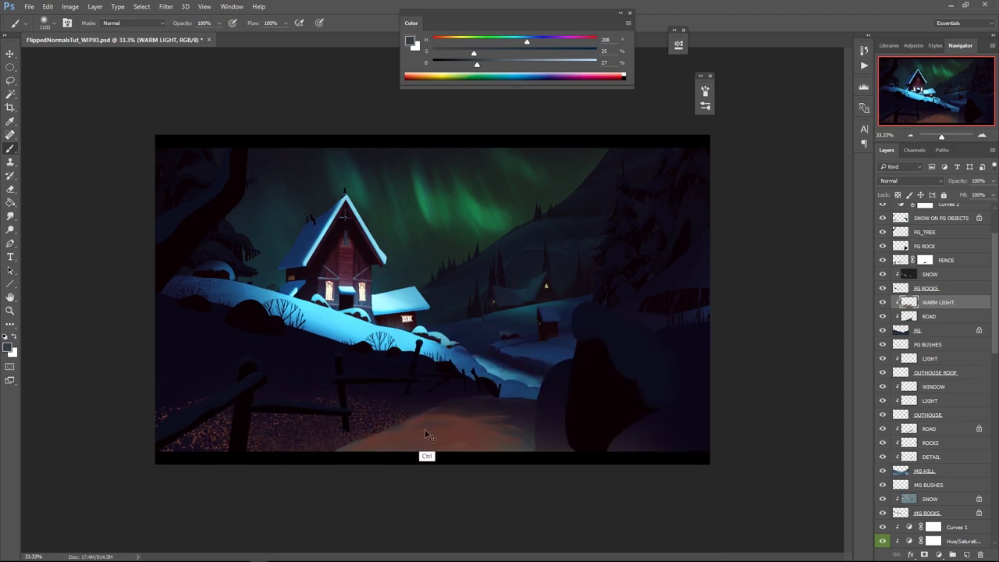
left_click(427, 433, "alt")
left_click_drag(402, 436, 328, 449)
Lasso the snowbank around the large foreground rock, brush a soft brown glow into its base and deselect
key("l")
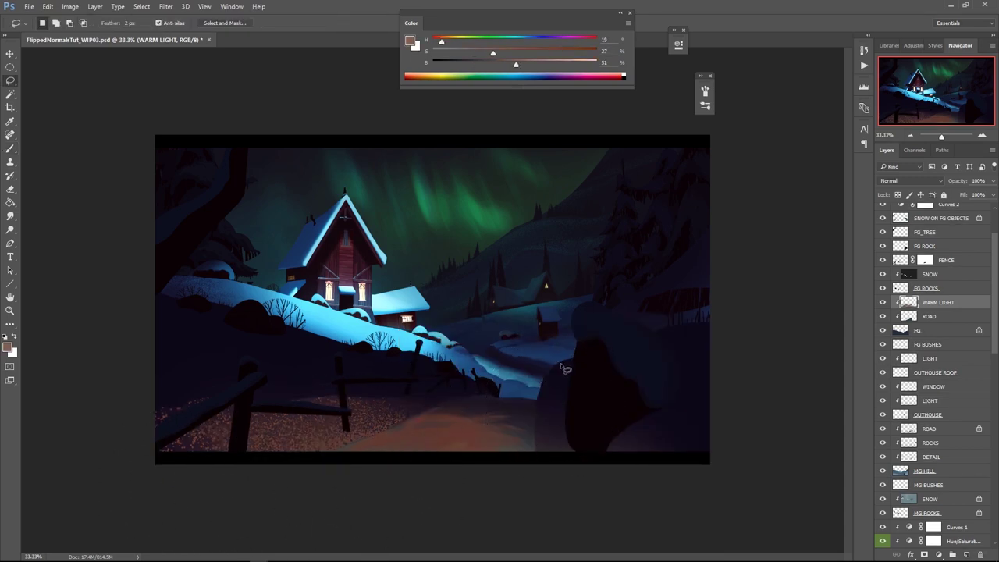
left_click_drag(548, 477, 565, 363)
mouse_move(721, 434)
left_mouse_down("alt")
mouse_move(653, 418)
mouse_move(606, 359)
left_mouse_up("alt")
key("b")
key("bracketleft")
key("bracketleft")
mouse_move(570, 468)
left_mouse_down()
mouse_move(632, 490)
mouse_move(674, 487)
left_mouse_up()
key("ctrl+d")
key("bracketleft")
key("bracketleft")
key("bracketleft")
Restore the snowbank selection, trim it beside the rock, refine the glow with the outline hidden and deselect
key("ctrl+alt+z")
key("l")
key("ctrl+h")
left_click(554, 396, "ctrl")
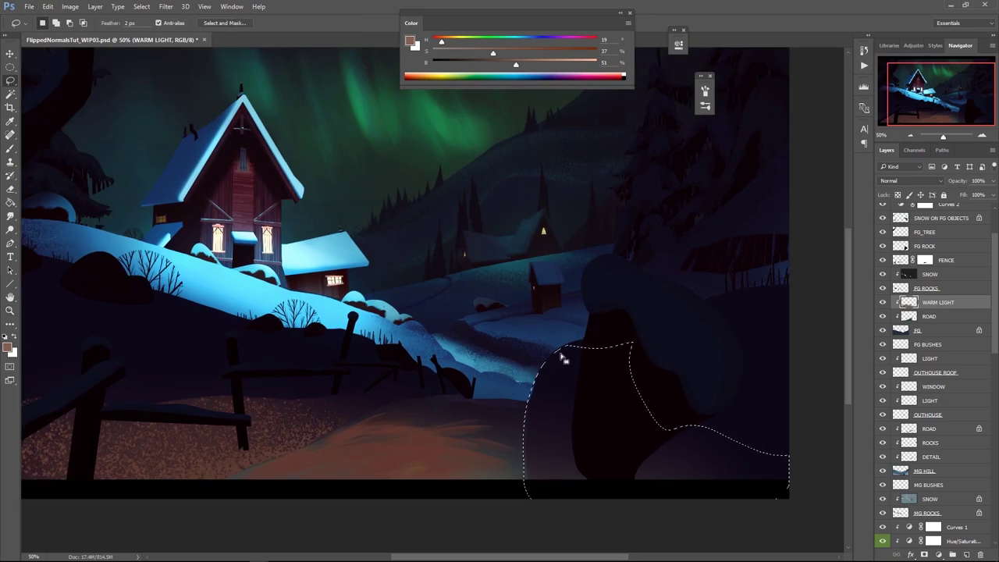
mouse_move(559, 350)
left_mouse_down("alt")
mouse_move(501, 483)
mouse_move(601, 422)
left_mouse_up("alt")
key("b")
key("ctrl+d")
Choose the DOTTER brush again, toggle its Transfer option and adjust its settings for speckling
key("r")
left_click(631, 413, "alt")
key("b")
left_click(483, 408, "alt")
right_click(512, 432)
double_click(573, 446)
left_click(706, 93)
left_click(401, 182)
left_click_drag(485, 116, 477, 117)
left_click(675, 87)
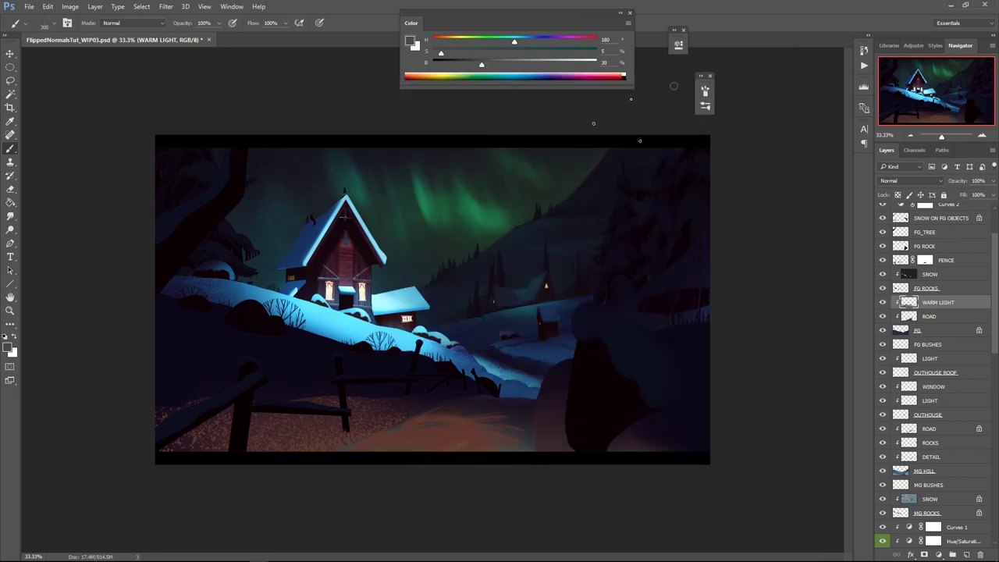
Resize the DOTTER brush and add fine speckles to the road at hue 17, saturation 36 and brightness 51
key("bracketright")
key("bracketright")
key("bracketleft")
left_click(473, 440, "alt")
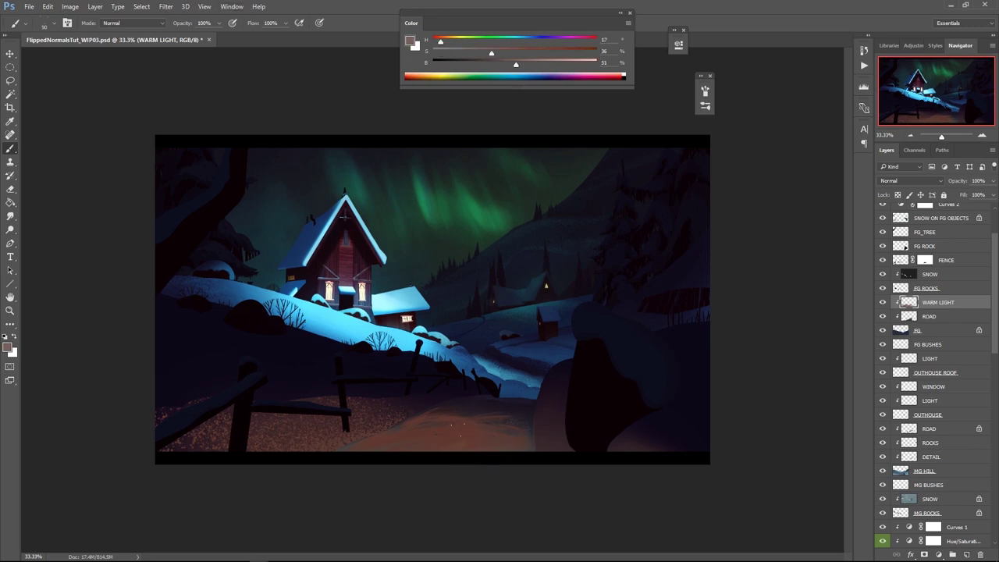
Recolour the foreground ROAD layer using Hue/Saturation with Colorize enabled
left_click(935, 319)
key("ctrl+u")
left_click(886, 382)
left_click_drag(744, 331, 800, 331)
key("Return")
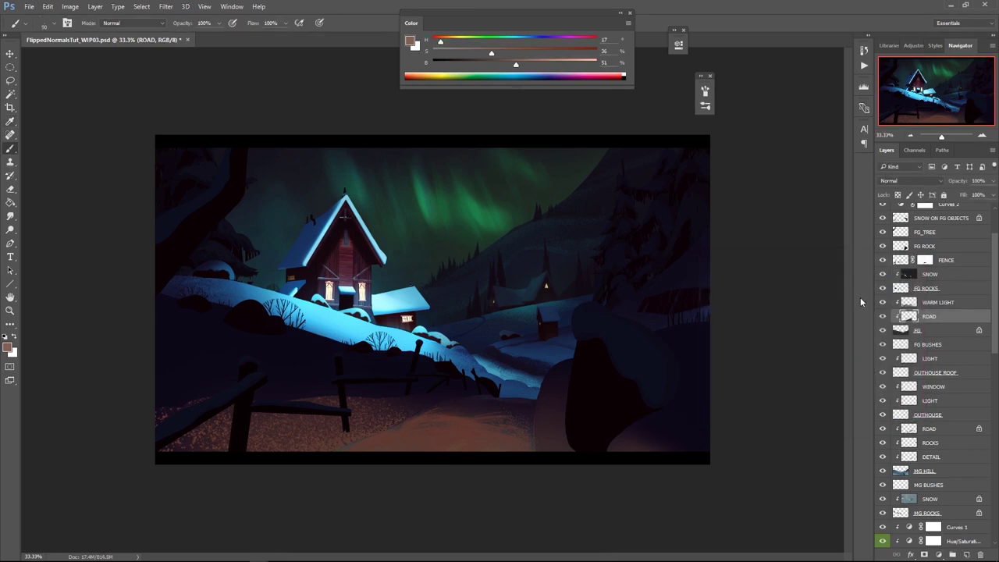
Hide the SNOW ON FG OBJECTS layer and speckle sampled browns over the road on the WARM LIGHT layer
left_click(883, 219)
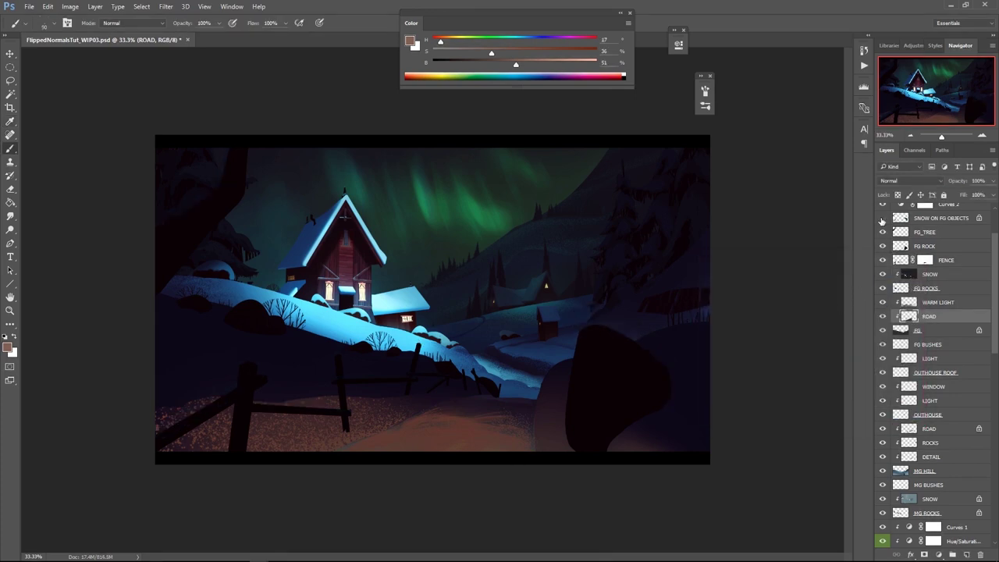
left_click(916, 304)
left_click(392, 417, "alt")
mouse_move(407, 430)
left_mouse_down()
mouse_move(355, 440)
mouse_move(368, 441)
left_mouse_up()
left_click(425, 437, "alt")
left_click(472, 414, "alt")
left_click(472, 426, "alt")
Dab small speckles along the road's far edge toward the rock with a colour sampled from the nearby snow
left_click(495, 397, "alt")
key("bracketleft")
key("bracketleft")
key("bracketleft")
left_click_drag(507, 410, 519, 426)
Lasso the snowbank beside the foreground rock and scatter sampled warm brown speckles over it with the selection outline hidden
left_click(531, 434, "alt")
key("l")
mouse_move(567, 365)
left_mouse_down()
mouse_move(537, 459)
mouse_move(695, 459)
mouse_move(561, 364)
mouse_move(541, 449)
left_mouse_up()
key("b")
key("l")
key("ctrl+h")
key("b")
left_click(501, 427, "alt")
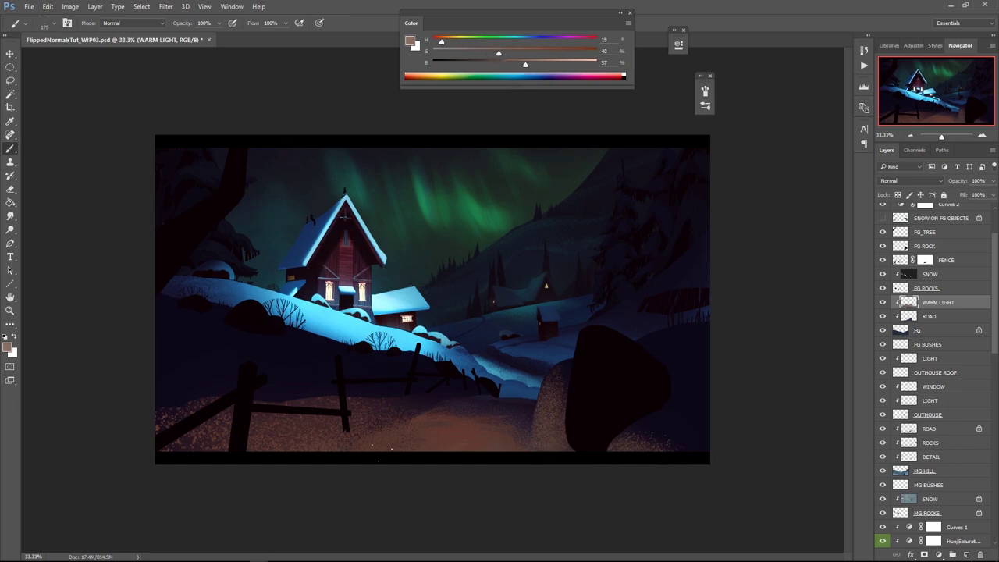
Speckle the middle of the road with browns sampled from the road and nearby bank, varying the brush size
left_click(515, 425, "alt")
left_click(469, 401, "alt")
key("bracketleft")
key("bracketleft")
left_click(506, 410, "alt")
left_click(563, 386, "alt")
left_click(512, 406, "alt")
key("bracketright")
mouse_move(425, 424)
left_mouse_down()
mouse_move(467, 425)
mouse_move(416, 442)
left_mouse_up()
left_click(477, 439, "alt")
key("bracketright")
key("bracketright")
left_click(455, 422, "alt")
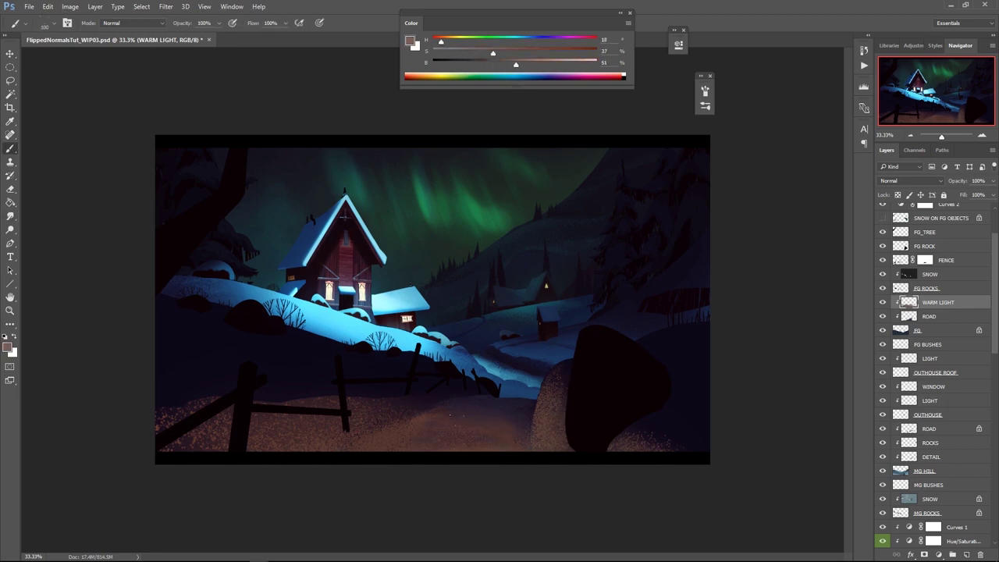
Lasso the snowbank around the fence and paint its upper edge with a sampled dark blue, keeping the selection outline hidden
key("z")
left_click(527, 378, "alt")
left_click(524, 374, "alt")
left_click(520, 367, "alt")
left_click(514, 363)
left_click(511, 364)
left_click(507, 367)
key("l")
left_click_drag(156, 357, 374, 409)
mouse_move(152, 340)
left_mouse_down()
mouse_move(275, 370)
mouse_move(348, 407)
mouse_move(151, 457)
left_mouse_up()
key("b")
left_click(321, 404, "alt")
key("ctrl+h")
key("bracketright")
left_click(181, 352, "alt")
left_click_drag(244, 350, 327, 377)
Lasso the ground between the fence and the road and speckle it with a sampled brown brightened to about 58%
key("l")
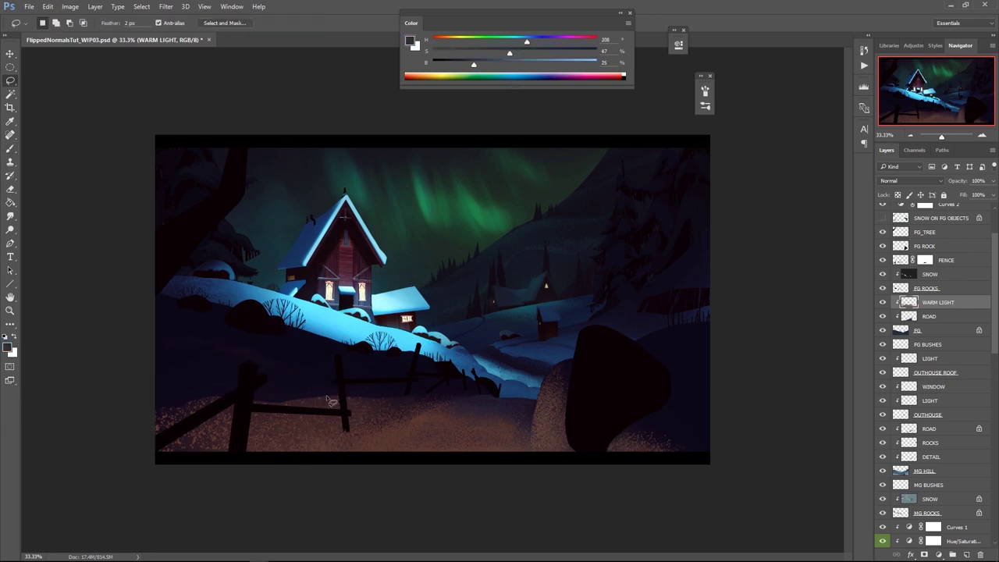
key("r")
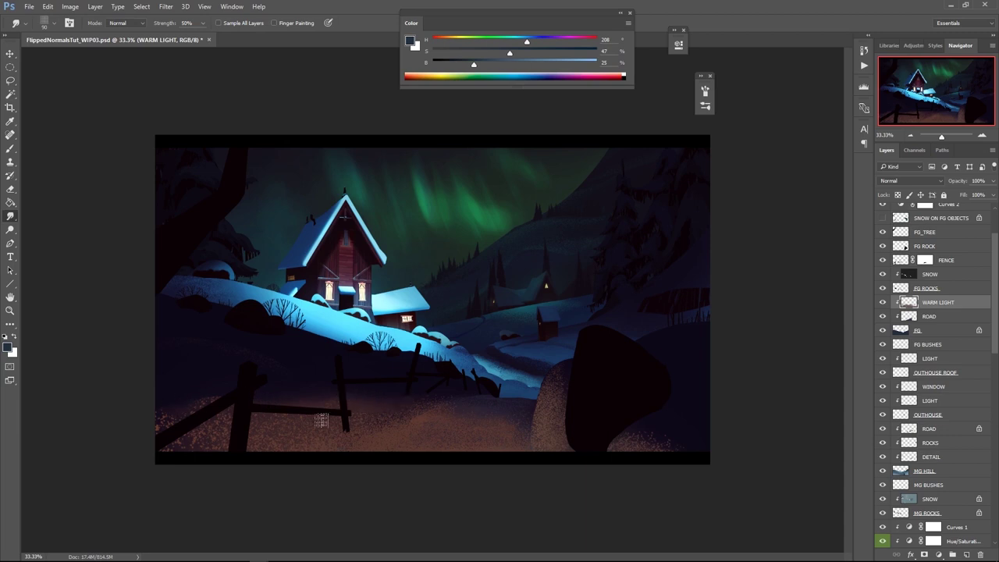
key("l")
left_click_drag(455, 402, 291, 458)
mouse_move(286, 405)
left_mouse_down()
mouse_move(348, 440)
mouse_move(156, 372)
left_mouse_up()
key("b")
left_click(320, 443, "alt")
left_click(321, 443, "alt")
left_click(336, 438, "alt")
key("bracketright")
key("bracketright")
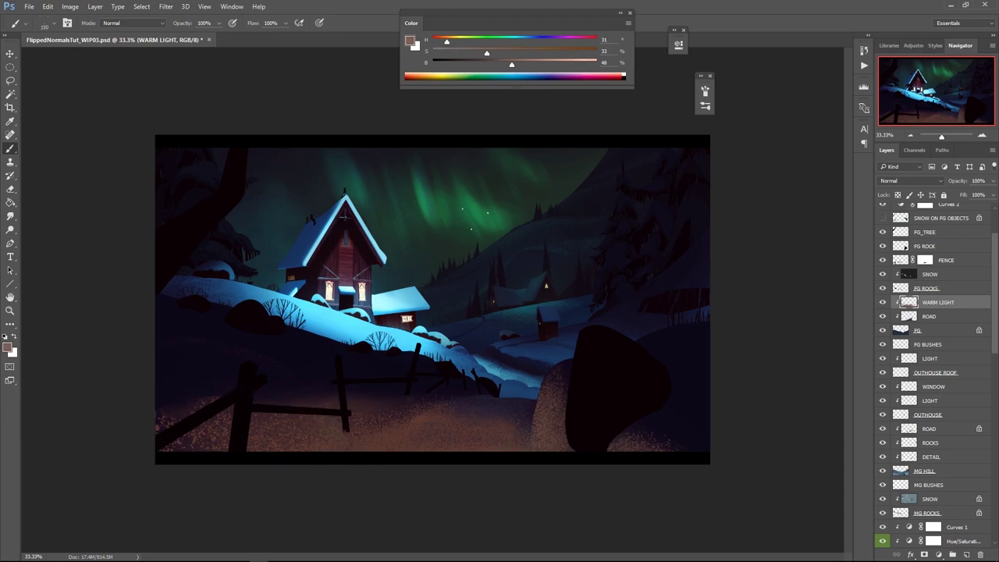
left_click_drag(513, 67, 528, 67)
key("bracketright")
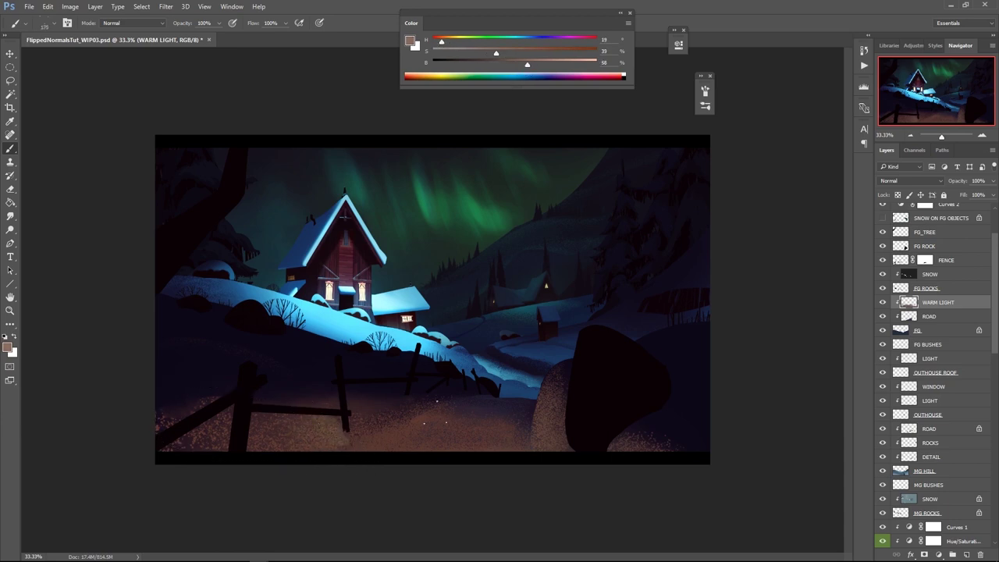
Load the ROAD layer's outline as a selection, brighten the WARM LIGHT layer within it slightly using Curves, and deselect
key("l")
left_click(909, 317, "ctrl")
key("ctrl+m")
left_click_drag(718, 189, 719, 182)
left_click(918, 90)
key("ctrl+d")
Check the painting's values at reduced size in the grayscale proof view, and return to the colour view
key("z")
left_click(515, 387, "alt")
left_click(515, 387, "alt")
left_click(514, 388)
key("ctrl+y")
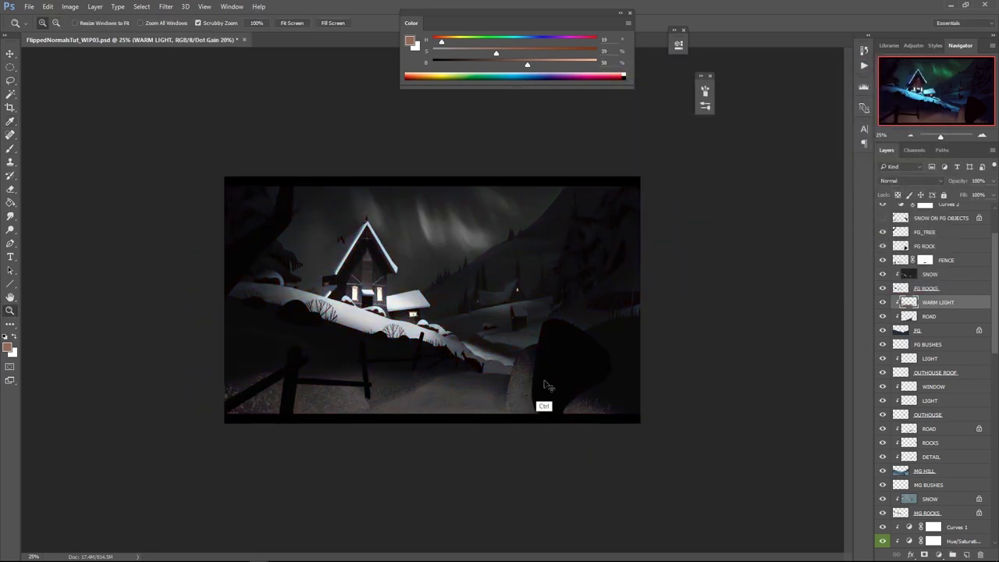
key("ctrl+y")
left_click(422, 359)
Add a clipped layer named COLD LIGHT directly above the ROAD layer
left_click(933, 318)
key("ctrl+shift+alt+n")
double_click(932, 318)
type("C")
key("Return")
Lasso the dark bank below the lit blue slope and paint it with a sampled muted blue on COLD LIGHT, hiding the outline
key("l")
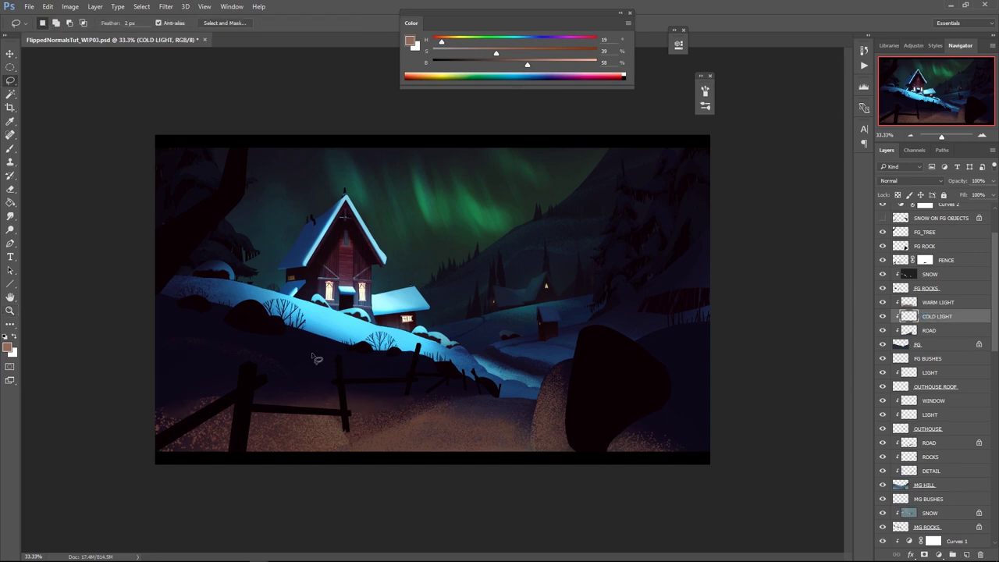
left_click_drag(178, 312, 388, 371)
left_click_drag(461, 386, 160, 337)
key("b")
left_click(506, 289, "alt")
key("ctrl+h")
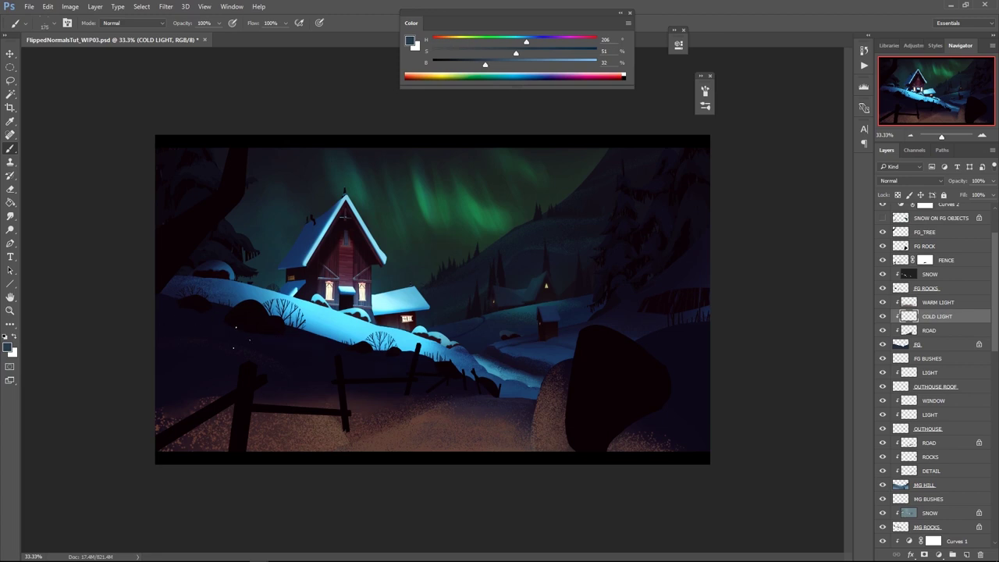
Colorize the SNOW layer above FG ROCKS using Hue/Saturation with hue 206, saturation 25 and lightness +2
left_click(940, 276)
key("ctrl+u")
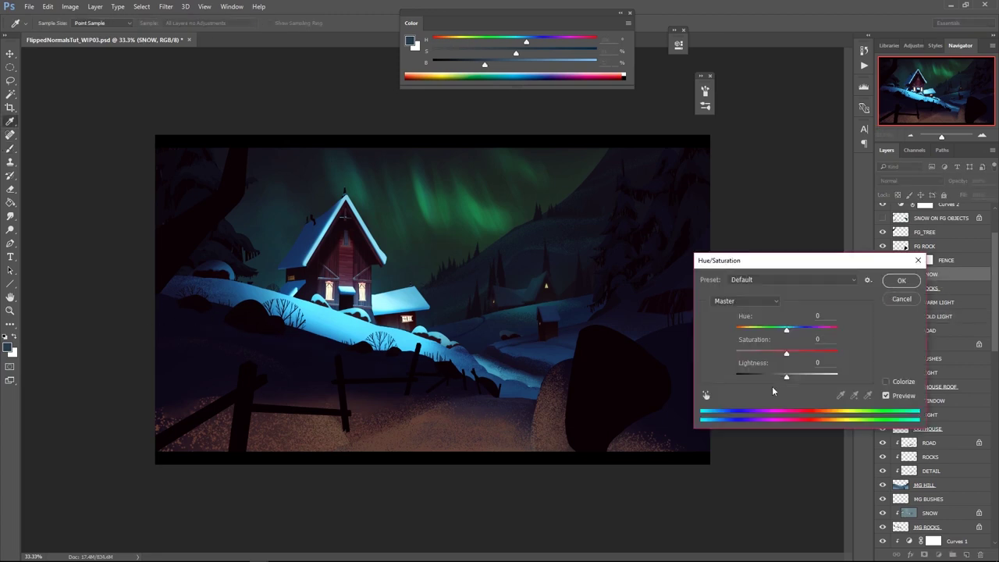
left_click(886, 381)
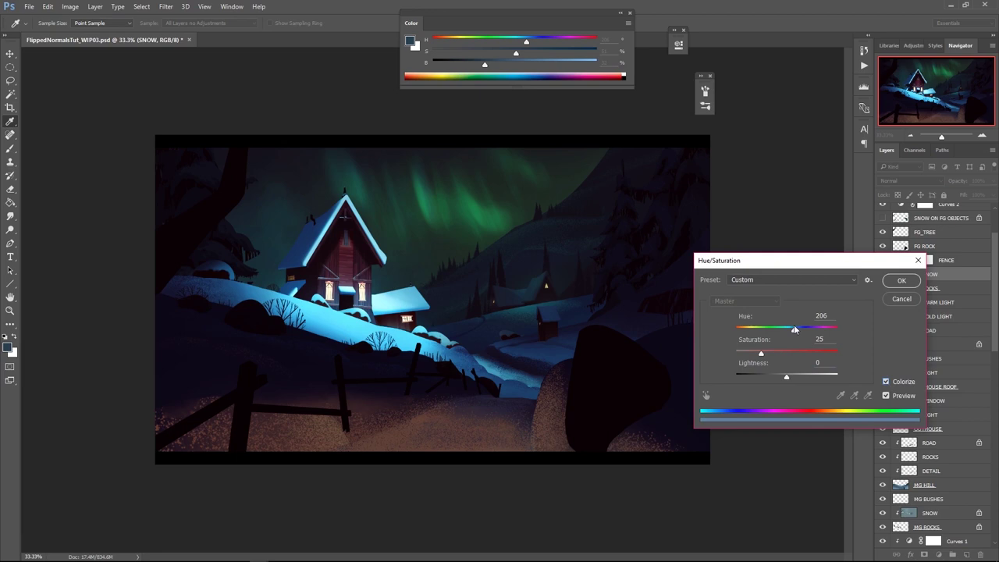
left_click(787, 376)
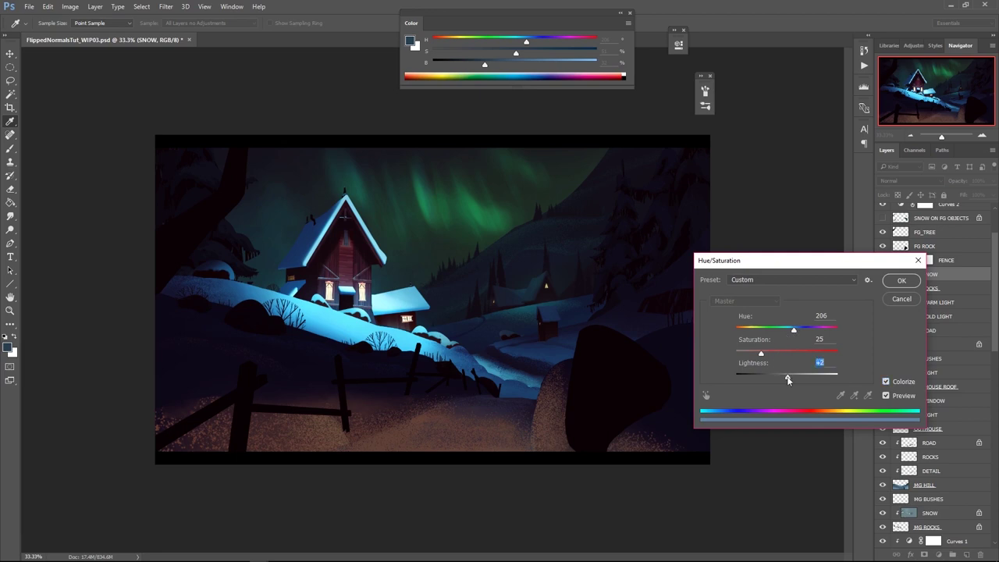
left_click(908, 282)
On the WARM LIGHT layer, lasso the road's edge beside the fence and shade it with darkened sampled browns
key("z")
left_click(583, 381, "alt")
left_click(583, 381)
left_click(939, 305)
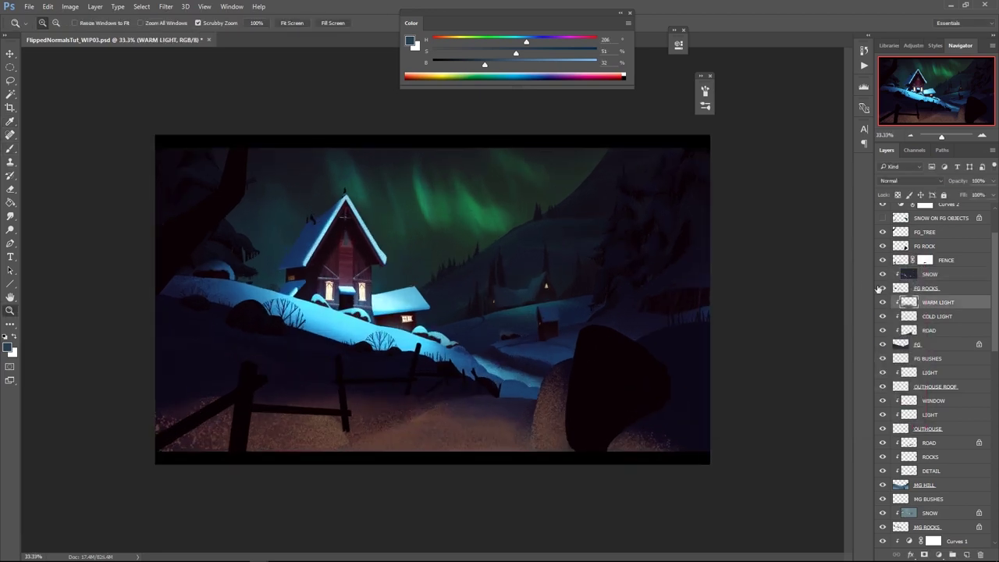
key("l")
mouse_move(396, 402)
left_mouse_down()
mouse_move(411, 422)
mouse_move(394, 437)
left_mouse_up()
mouse_move(352, 409)
left_mouse_down()
mouse_move(408, 420)
mouse_move(341, 405)
left_mouse_up()
key("b")
left_click(376, 418, "alt")
left_click_drag(487, 65, 470, 66)
key("ctrl+h")
left_click(403, 423, "alt")
Lasso a rounded mound around the near fence post and speckle it with brown at hue 17, saturation 28, brightness 48
key("l")
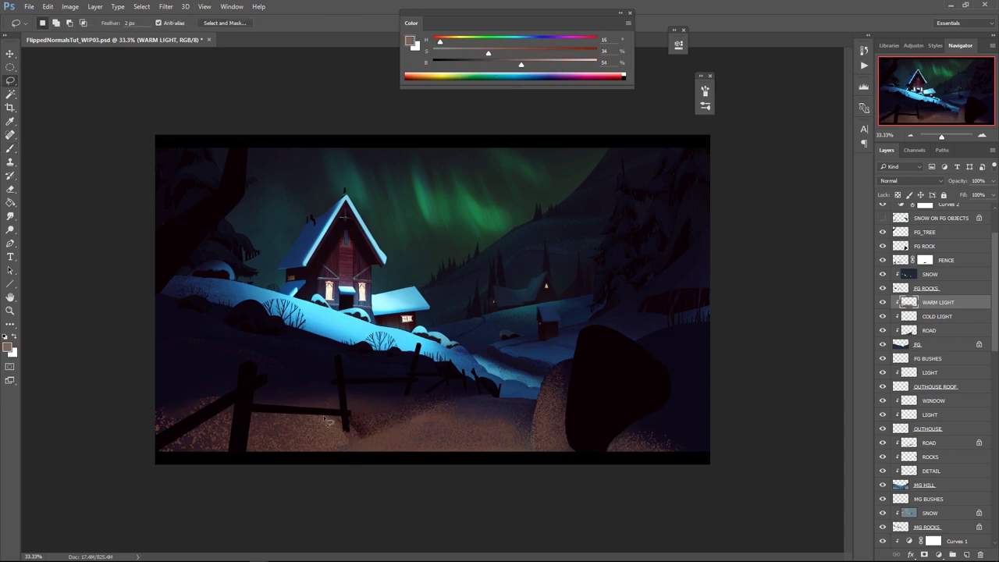
mouse_move(352, 404)
left_mouse_down()
mouse_move(409, 413)
mouse_move(399, 402)
left_mouse_up()
left_click_drag(355, 451, 284, 396)
key("b")
left_click(344, 421, "alt")
left_click_drag(504, 66, 516, 67)
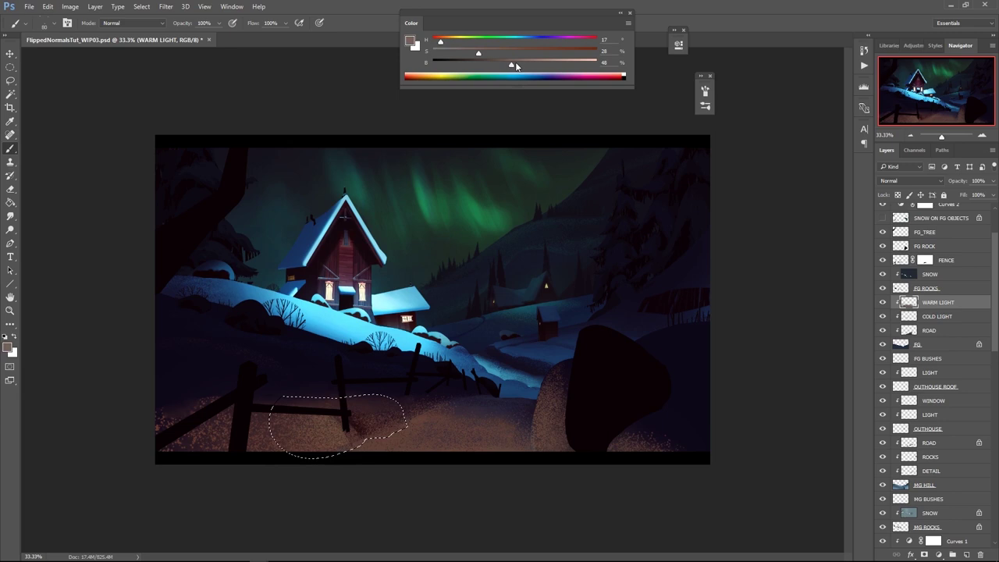
key("ctrl+h")
key("bracketright")
key("bracketright")
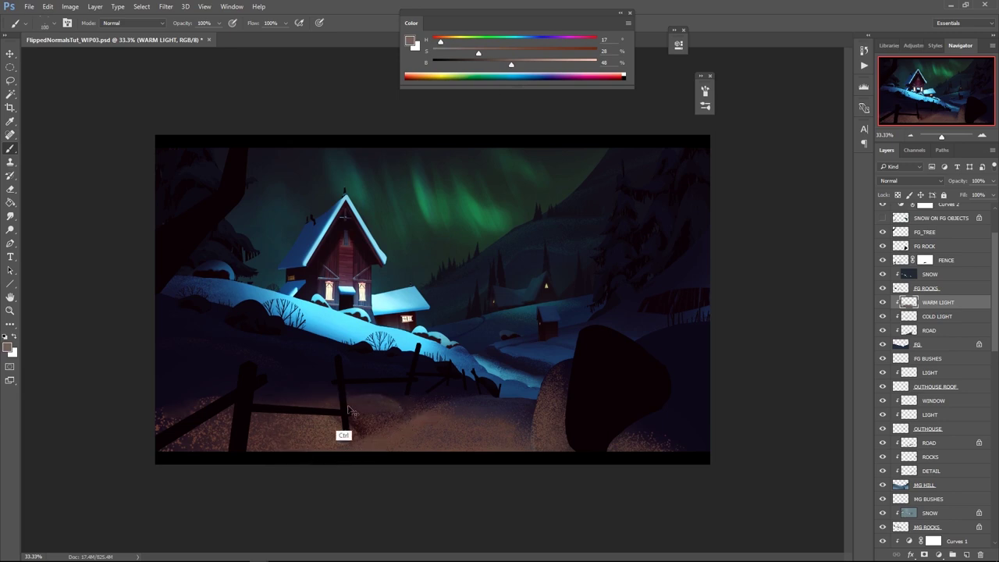
Lasso the bank beneath the fence rail and shade it with the brown lowered to 38% brightness using a smaller brush
key("l")
left_click_drag(252, 412, 350, 452)
key("b")
left_click_drag(511, 65, 494, 65)
key("bracketleft")
key("bracketleft")
key("bracketleft")
key("ctrl+d")
key("e")
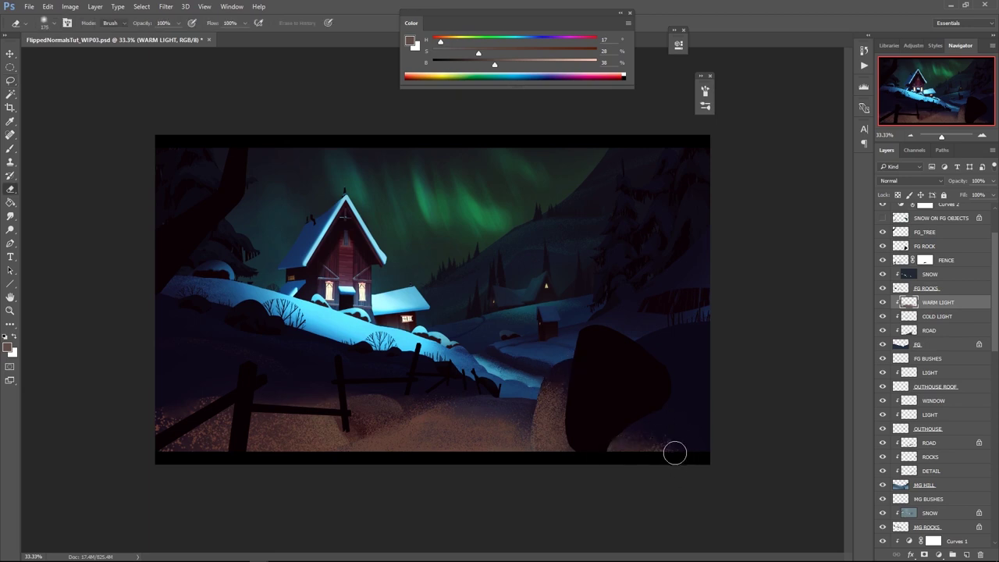
Speckle the lower road with a larger brush and a lighter brown sampled from the road surface
key("l")
mouse_move(155, 443)
left_mouse_down()
mouse_move(290, 464)
mouse_move(323, 458)
mouse_move(154, 466)
left_mouse_up()
key("ctrl+d")
key("b")
left_click_drag(496, 65, 524, 66)
left_click(424, 433, "alt")
key("bracketright")
key("bracketright")
key("ctrl+h")
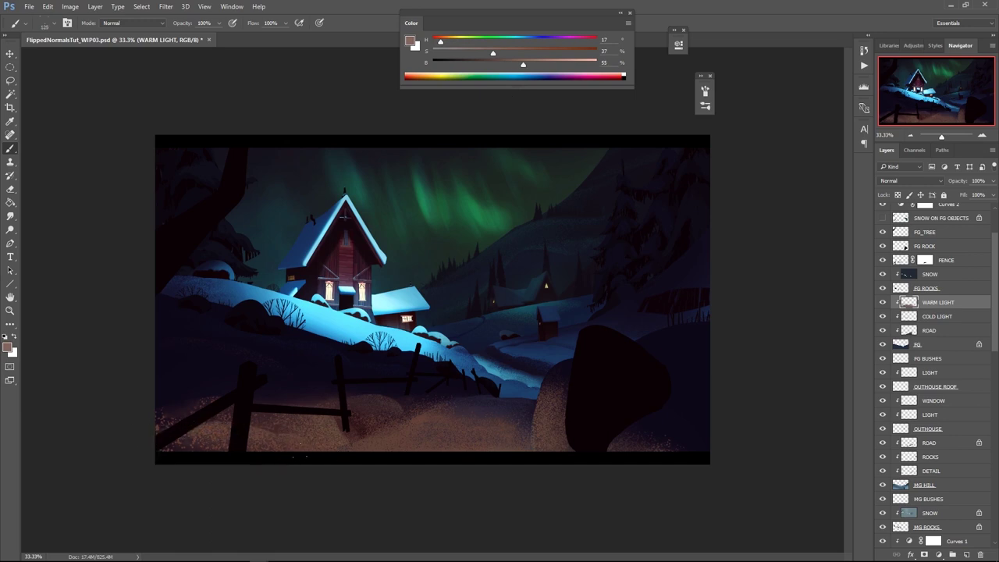
key("bracketright")
Lasso the snowbank behind the large fence post and paint its edge with a sampled dark blue, hiding the outline
key("l")
mouse_move(156, 383)
left_mouse_down()
mouse_move(250, 407)
mouse_move(108, 447)
mouse_move(117, 426)
mouse_move(165, 395)
mouse_move(161, 422)
mouse_move(172, 403)
mouse_move(147, 395)
left_mouse_up()
key("b")
key("bracketright")
left_click(204, 379, "alt")
key("bracketleft")
key("ctrl+h")
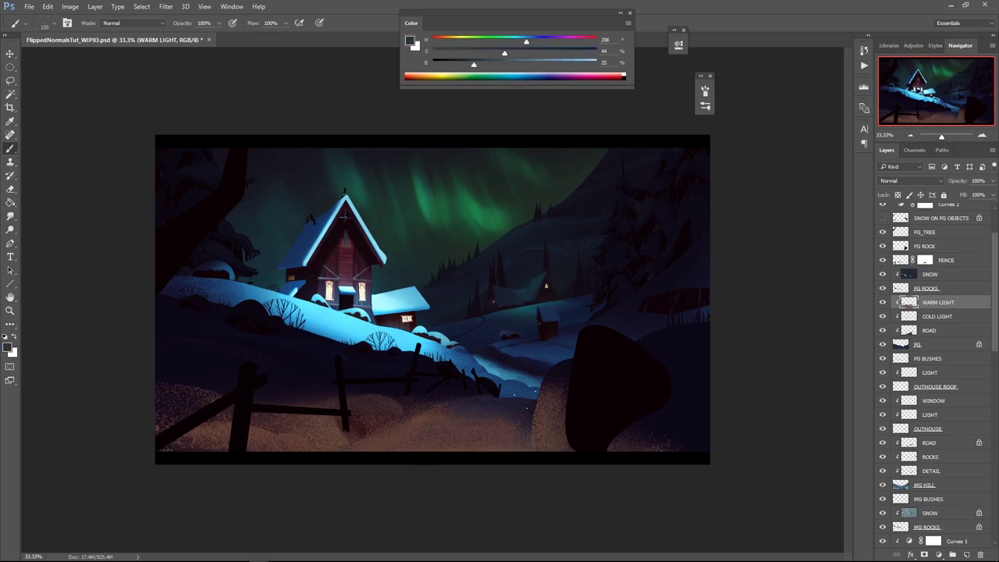
Paint shading on the central foreground snow mound on the WARM LIGHT layer, using a lasso mask and tones sampled from the snow
key("l")
key("b")
left_click(438, 413, "alt")
mouse_move(450, 404)
left_mouse_down()
mouse_move(428, 412)
mouse_move(426, 402)
mouse_move(404, 421)
mouse_move(412, 404)
mouse_move(403, 399)
mouse_move(443, 405)
left_mouse_up()
key("ctrl+d")
key("l")
key("b")
left_click(414, 408, "alt")
Refine the upper edge of the snow mound beside the middle fence post with lasso masks and sampled tones, and clear the selection
key("l")
key("b")
left_click(395, 397, "alt")
key("l")
key("b")
left_click(383, 407, "alt")
left_click(426, 414, "alt")
key("ctrl+d")
Mask the snowdrift behind the left fence section with the lasso and paint its edge with tones sampled nearby
key("l")
left_click_drag(302, 386, 214, 403)
key("b")
key("l")
left_click_drag(343, 398, 202, 399, "shift")
key("b")
left_click(328, 411, "alt")
left_click(315, 391, "alt")
key("bracketright")
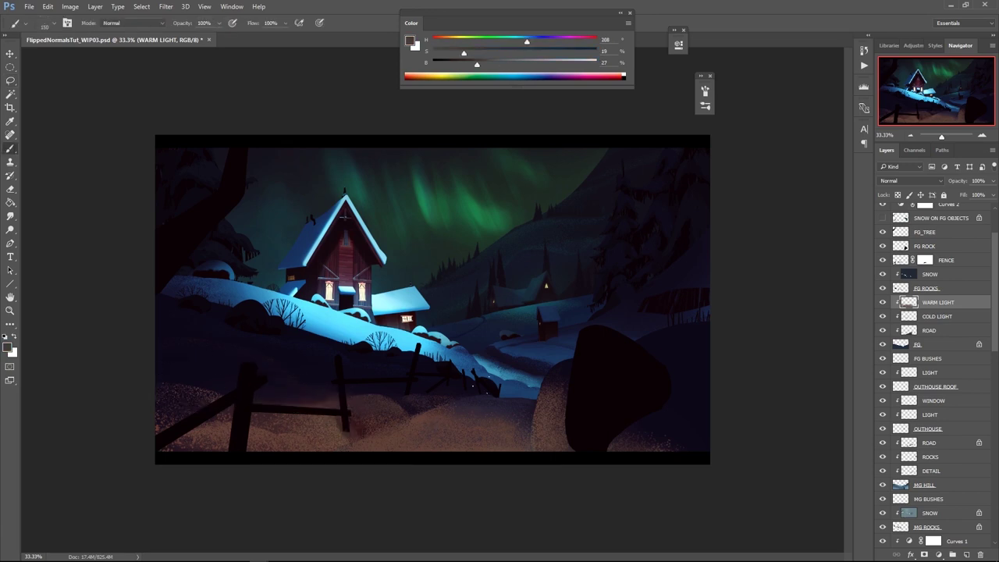
Check the painting's values in a grayscale proof and paint sampled light onto a lassoed snow area in the lower-right corner
key("ctrl+y")
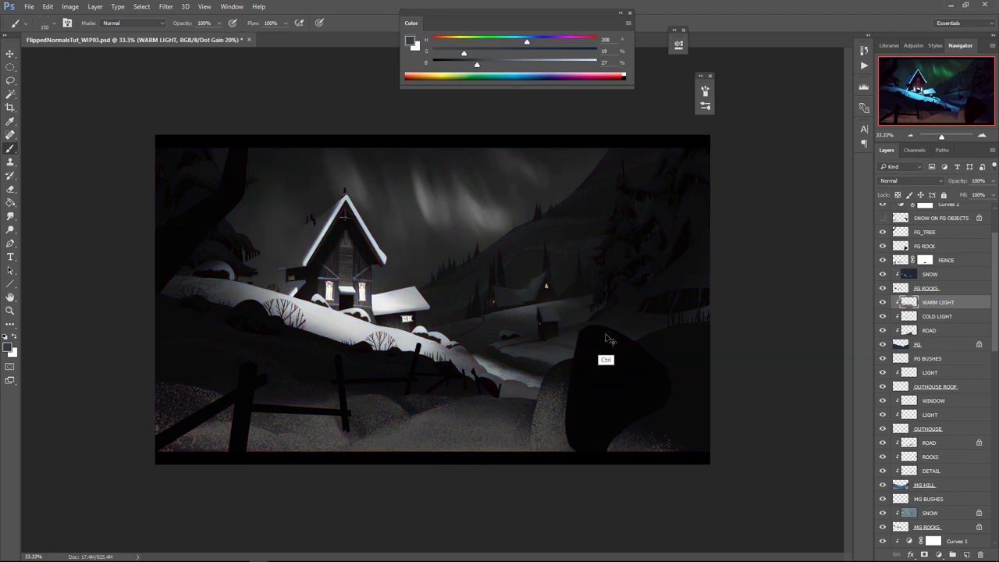
key("ctrl+y")
key("l")
mouse_move(627, 427)
left_mouse_down()
mouse_move(679, 446)
mouse_move(578, 473)
left_mouse_up()
key("b")
left_click(562, 437, "alt")
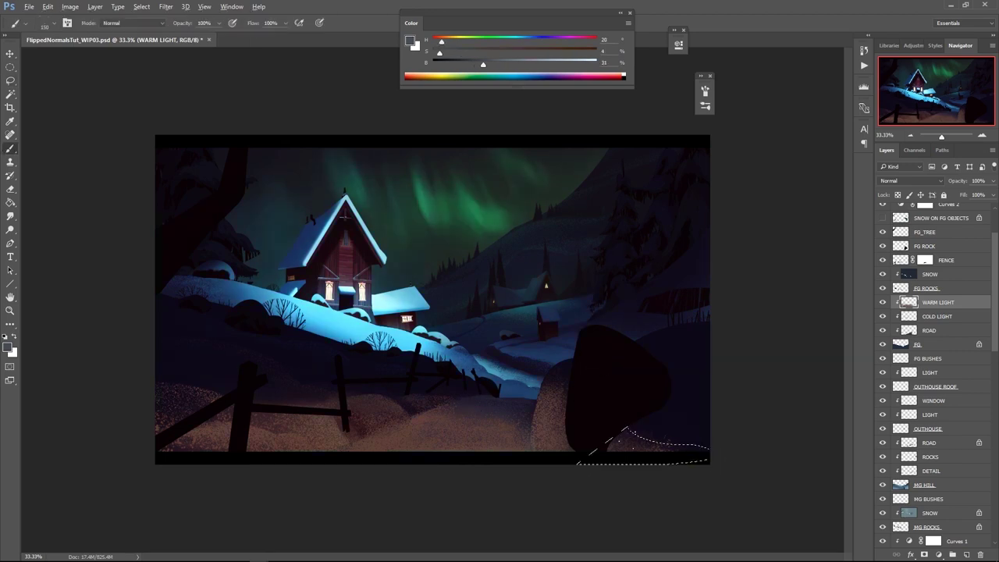
key("ctrl+d")
Extend the base of the large foreground rock on the FG ROCK layer, using a lasso mask and a sampled dark color
left_click(931, 247)
left_click(663, 396, "alt")
key("l")
key("b")
mouse_move(627, 422)
left_mouse_down()
mouse_move(591, 436)
mouse_move(609, 500)
left_mouse_up()
right_click(621, 426)
double_click(802, 426)
key("ctrl+d")
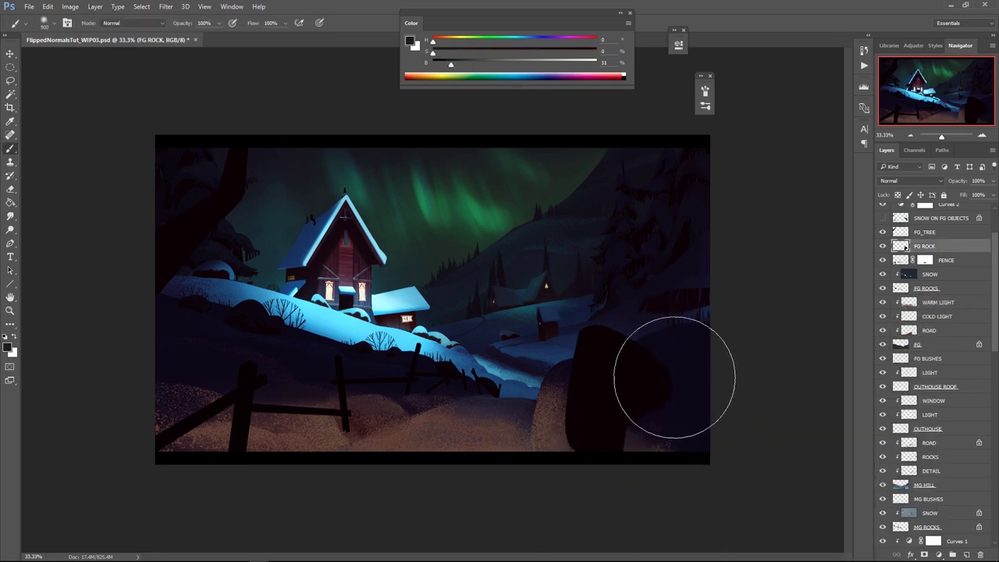
Darken the WARM LIGHT layer with a Hue/Saturation adjustment, setting Lightness to -10
left_click(948, 303)
key("ctrl+u")
left_click_drag(786, 375, 780, 376)
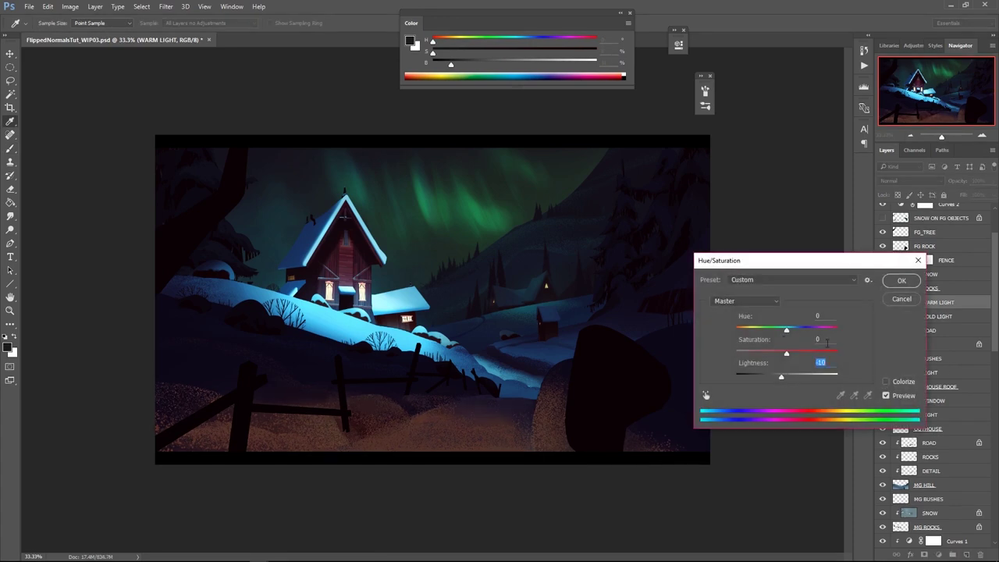
left_click(898, 282)
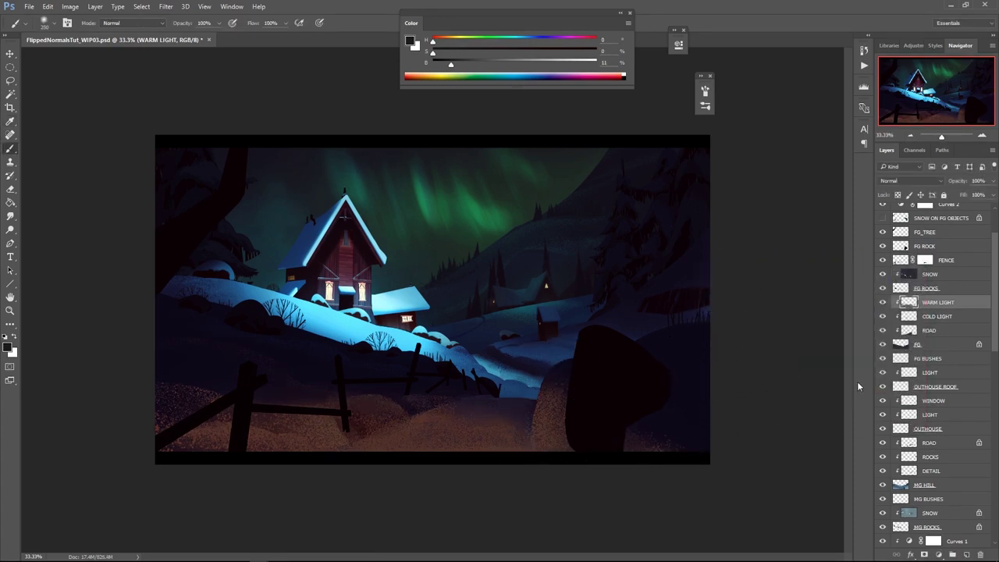
Save the document after viewing the darkened foreground
key("z")
mouse_move(623, 348)
left_mouse_down()
mouse_move(573, 339)
mouse_move(616, 347)
left_mouse_up()
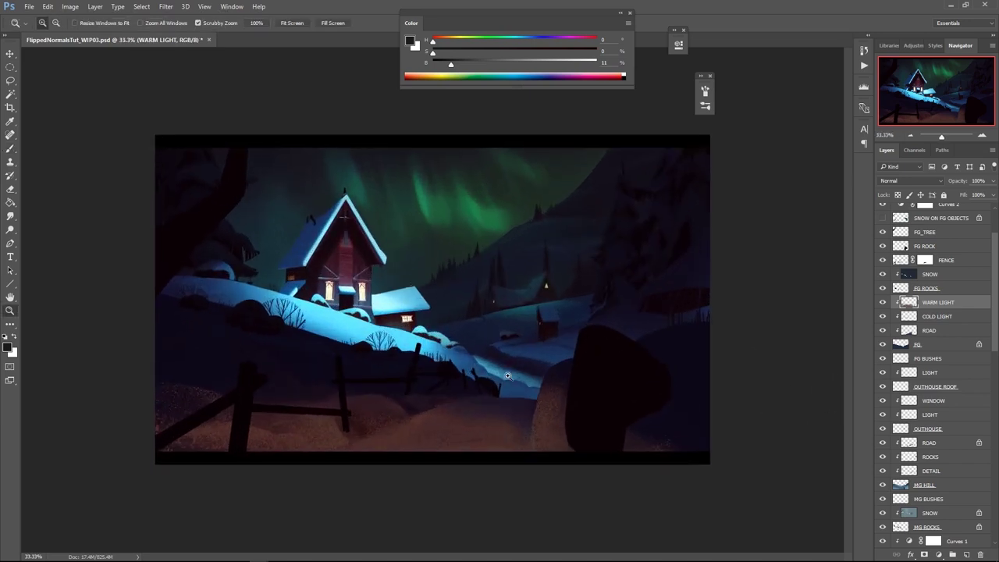
key("ctrl+s")
Choose the SHARP SOFT brush preset for painting the foreground light
key("b")
right_click(512, 425)
right_click(641, 303)
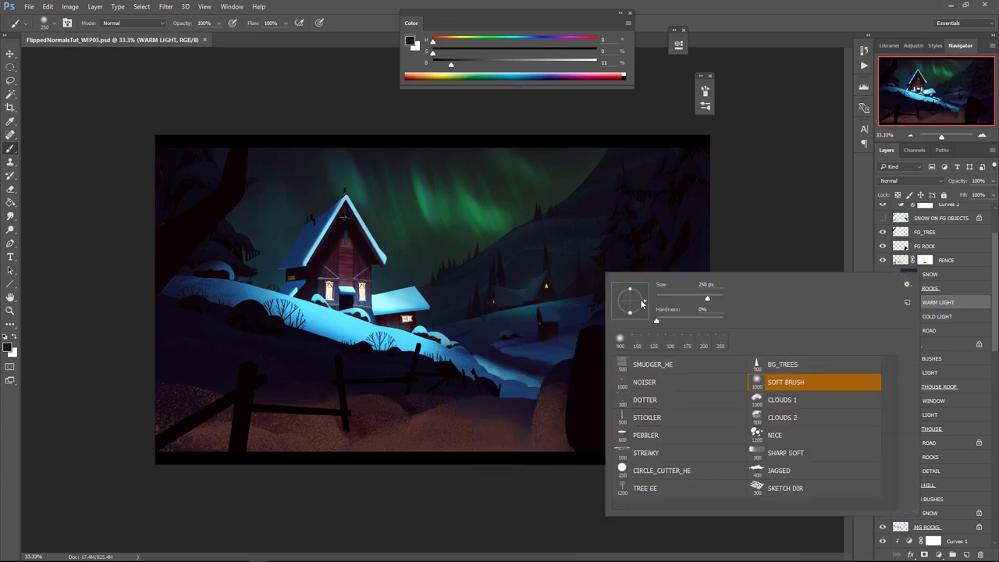
left_click(791, 454)
key("alt+w")
key("Escape")
Reduce the brush size to 100 px and paint warm brown strokes sampled from the snow along the foreground path
key("z")
left_click(472, 424)
key("bracketleft")
key("bracketleft")
key("bracketleft")
key("bracketleft")
key("bracketleft")
key("bracketleft")
key("z")
left_click(462, 413, "alt")
left_click(430, 413, "alt")
left_click_drag(471, 420, 433, 430)
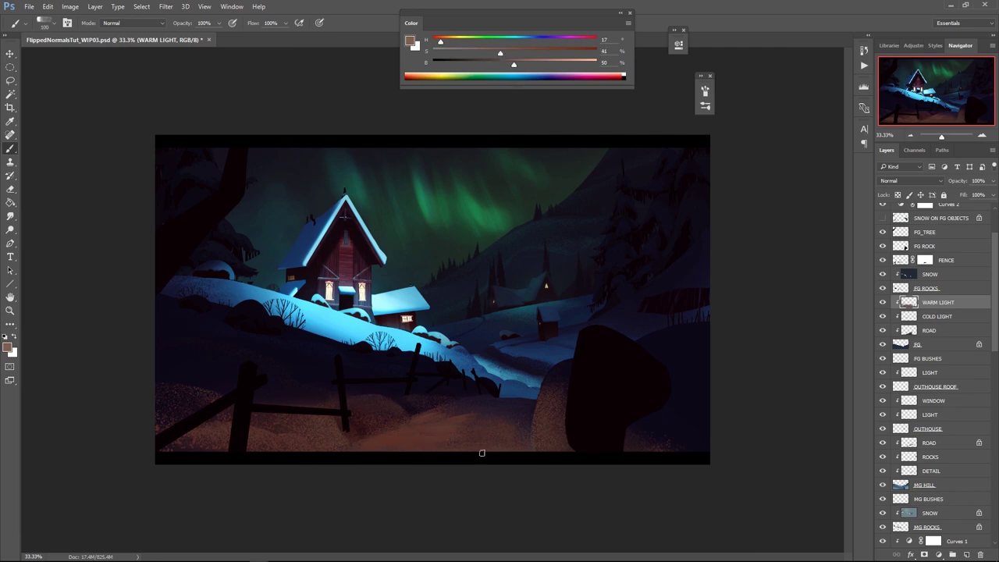
Raise the paint color's brightness to 59% and add brighter strokes across the lower part of the path with a smaller brush
left_click(529, 63)
key("bracketleft")
key("bracketleft")
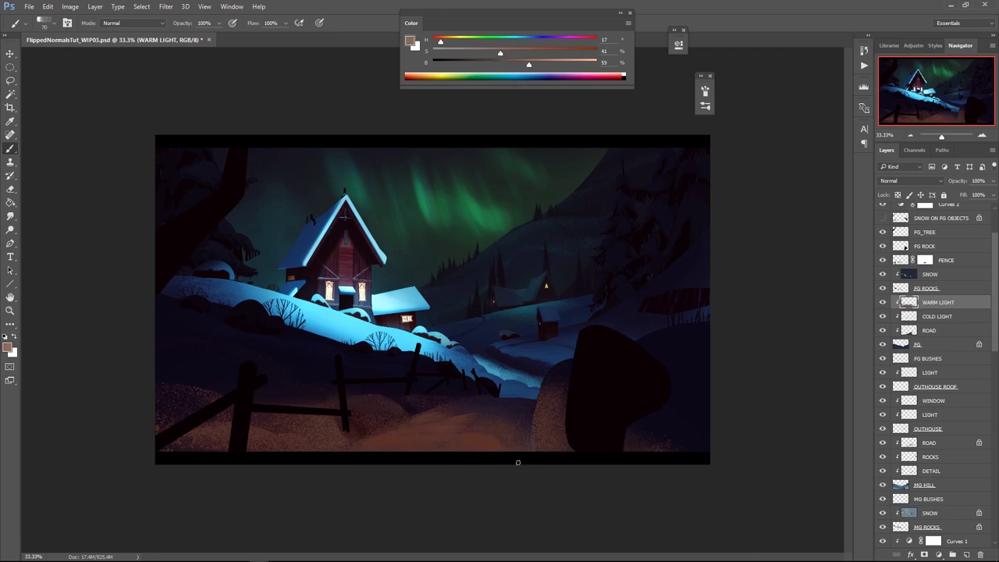
left_click(473, 438, "alt")
mouse_move(521, 461)
left_mouse_down()
mouse_move(395, 450)
mouse_move(418, 432)
left_mouse_up()
Paint warm snow strokes from the middle fence post to the left edge of the picture with an enlarged brush and sampled browns
left_click(367, 443, "alt")
mouse_move(326, 438)
left_mouse_down()
mouse_move(340, 452)
mouse_move(221, 431)
mouse_move(238, 455)
mouse_move(174, 459)
mouse_move(189, 405)
mouse_move(199, 426)
mouse_move(169, 417)
mouse_move(154, 425)
mouse_move(192, 460)
mouse_move(160, 430)
left_mouse_up()
left_click(372, 441, "alt")
key("bracketright")
left_click(194, 407, "alt")
key("bracketright")
left_click(216, 439, "alt")
left_click(200, 442, "alt")
left_click(192, 445, "alt")
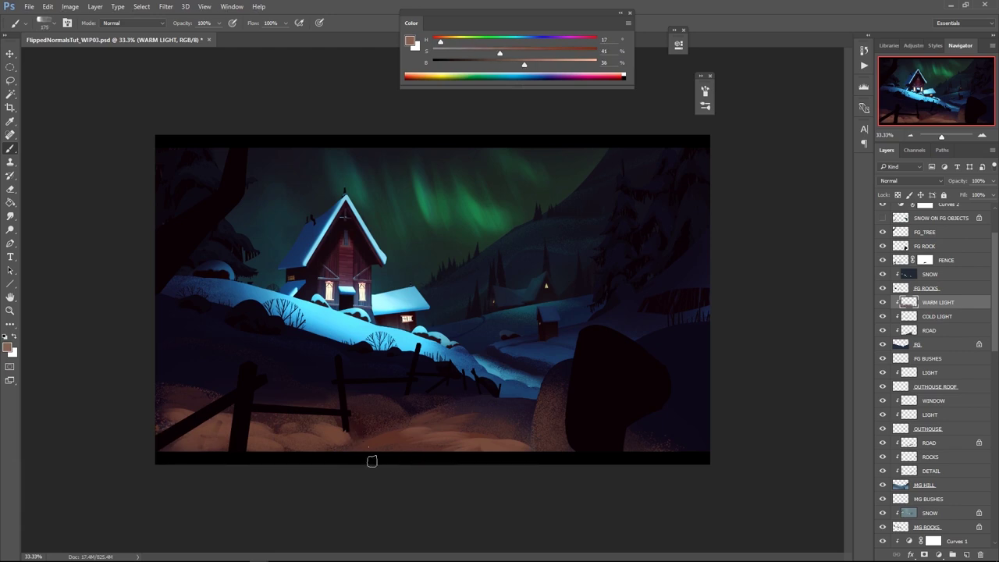
Shrink the brush and paint a darker reddish-brown shadow in the snow at the foot of the middle fence post
left_click(365, 434, "alt")
key("bracketleft")
key("bracketleft")
key("bracketleft")
key("bracketleft")
key("bracketleft")
key("bracketleft")
left_click_drag(355, 448, 342, 451)
left_click(371, 447, "alt")
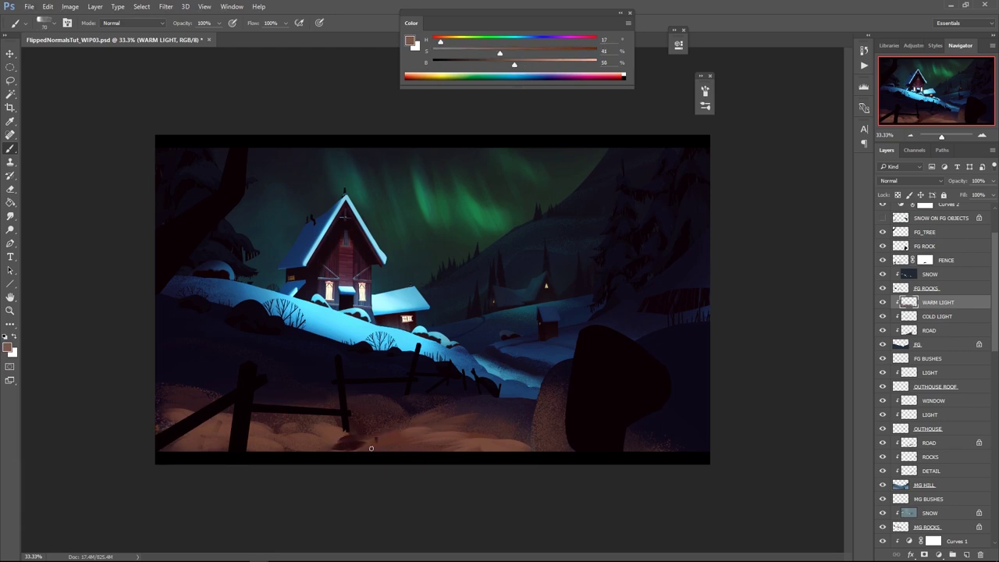
Blend the shadow at the foot of the middle fence post into the path with lighter sampled browns
left_click(503, 452, "alt")
left_click(383, 444, "alt")
left_click_drag(378, 442, 347, 448)
left_click(330, 455, "alt")
left_click(406, 433, "alt")
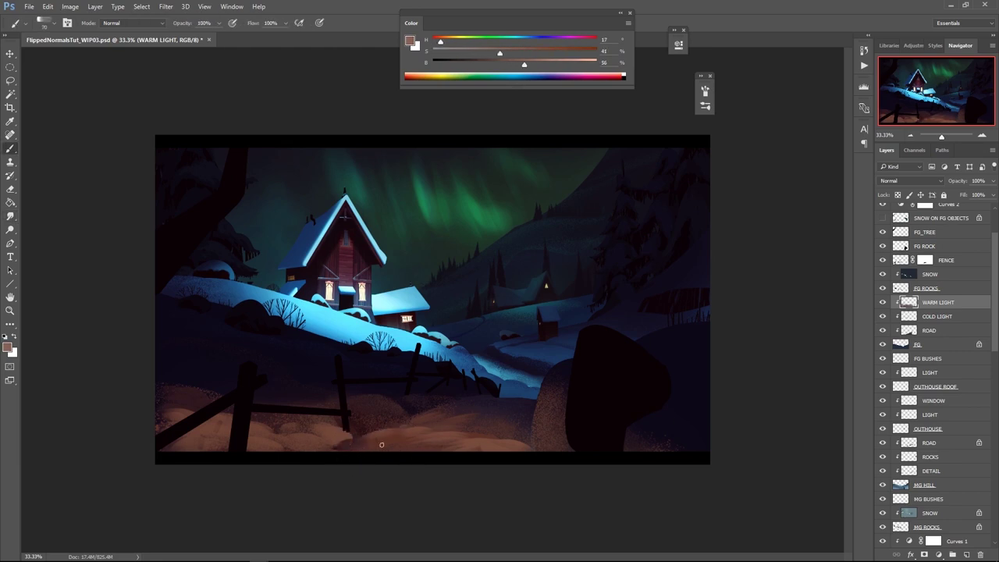
Sample the warm snow color and paint downward strokes on the snowbank beside the large foreground rock
left_click(550, 404, "alt")
key("bracketleft")
key("bracketleft")
left_click_drag(536, 430, 542, 409)
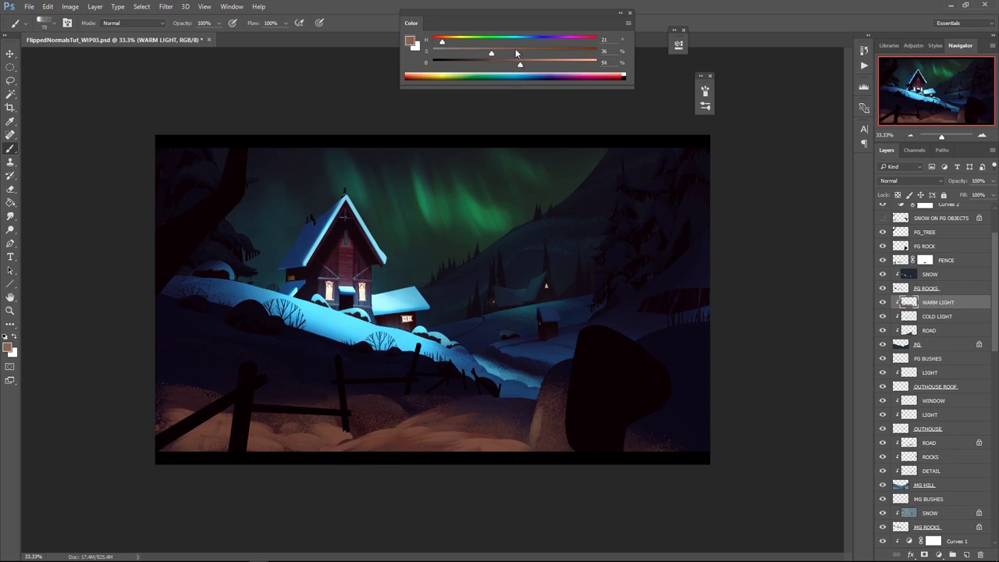
left_click(551, 415, "alt")
mouse_move(546, 417)
left_mouse_down()
mouse_move(551, 442)
mouse_move(539, 449)
left_mouse_up()
Build up brighter vertical highlights on the snowbank beside the foreground rock with a smaller brush and a sampled color
key("bracketleft")
left_click(537, 427, "alt")
key("bracketleft")
key("bracketleft")
left_click_drag(544, 397, 537, 446)
left_click_drag(553, 402, 542, 442)
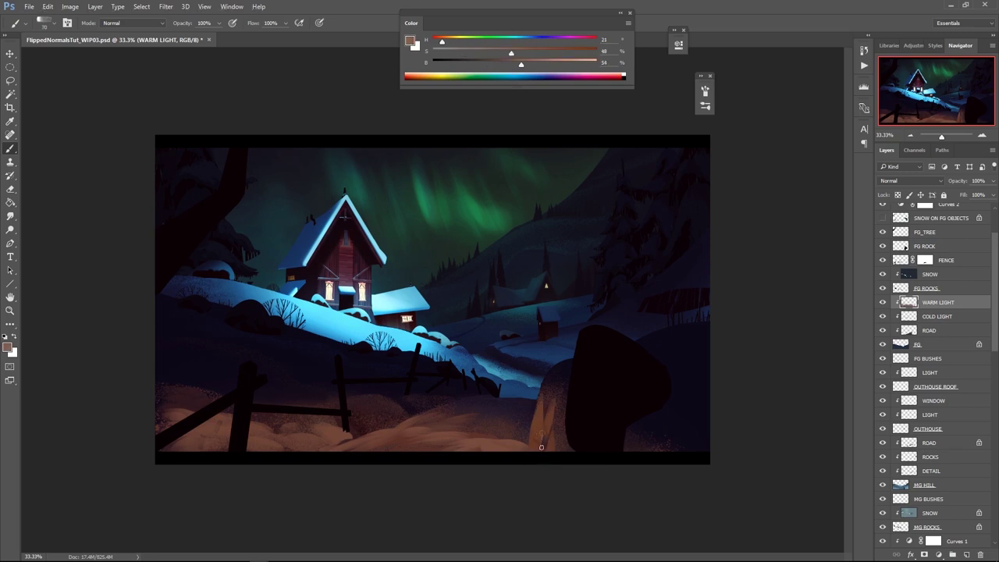
left_click_drag(549, 396, 547, 444)
mouse_move(546, 390)
left_mouse_down()
mouse_move(538, 419)
mouse_move(424, 457)
mouse_move(383, 449)
mouse_move(457, 446)
left_mouse_up()
Enlarge the brush and soften the speckled snow between the middle fence post and the path with sampled darker browns
key("bracketright")
key("bracketright")
key("bracketright")
key("bracketright")
left_click(413, 411, "alt")
left_click(398, 424, "alt")
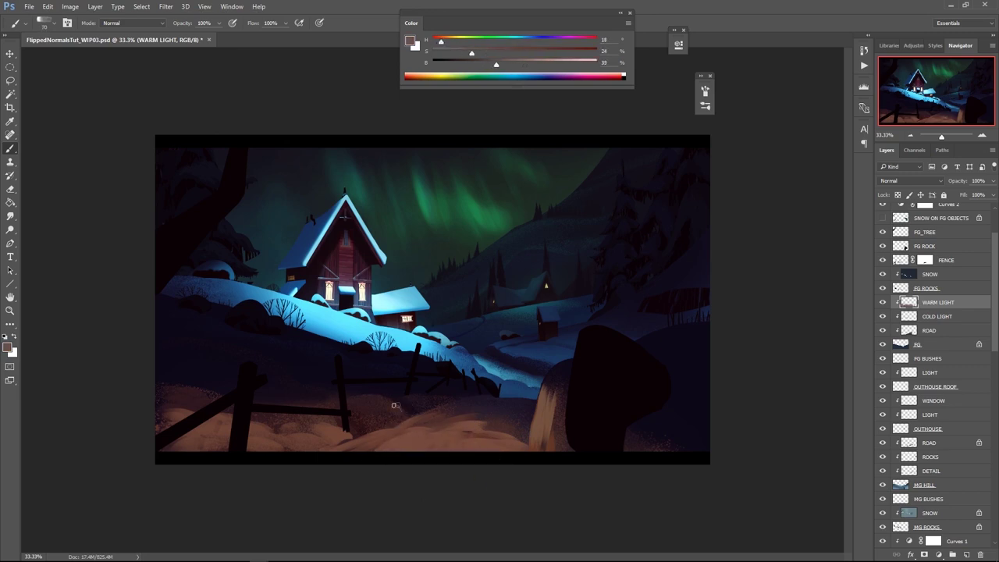
left_click(389, 433, "alt")
left_click(352, 437, "alt")
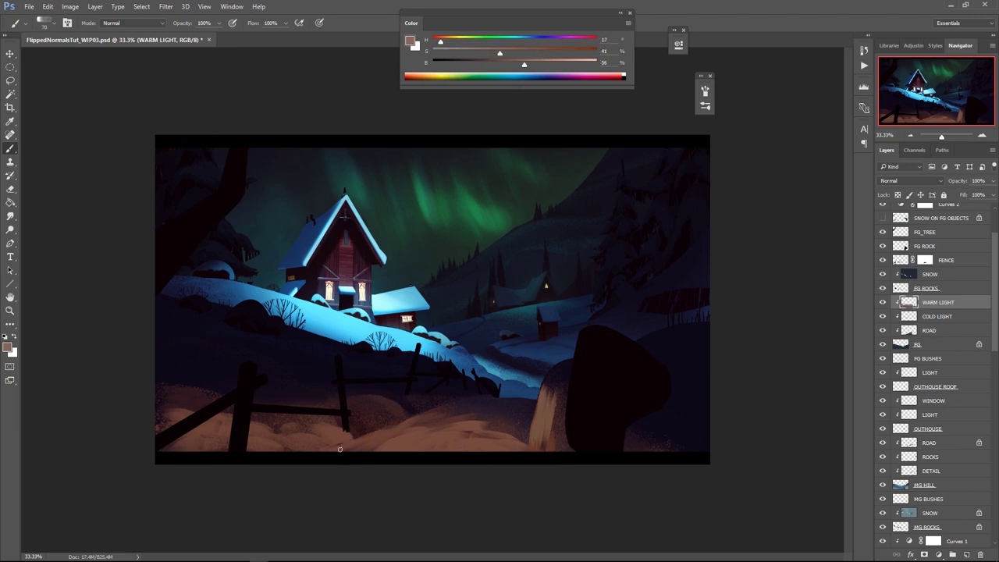
Paint over the snowdrifts around the left fence with a 125 px brush, smoothing their forms with sampled warm tones
key("]")
key("]")
mouse_move(325, 426)
left_mouse_down()
mouse_move(263, 437)
mouse_move(287, 420)
mouse_move(341, 437)
left_mouse_up()
left_click(357, 432, "alt")
left_click(324, 450, "alt")
mouse_move(287, 423)
left_mouse_down()
mouse_move(265, 418)
mouse_move(289, 431)
left_mouse_up()
mouse_move(197, 421)
left_mouse_down()
mouse_move(185, 428)
mouse_move(269, 417)
left_mouse_up()
left_click(205, 389, "alt")
mouse_move(203, 404)
left_mouse_down()
mouse_move(172, 405)
mouse_move(196, 403)
left_mouse_up()
left_click(166, 419, "alt")
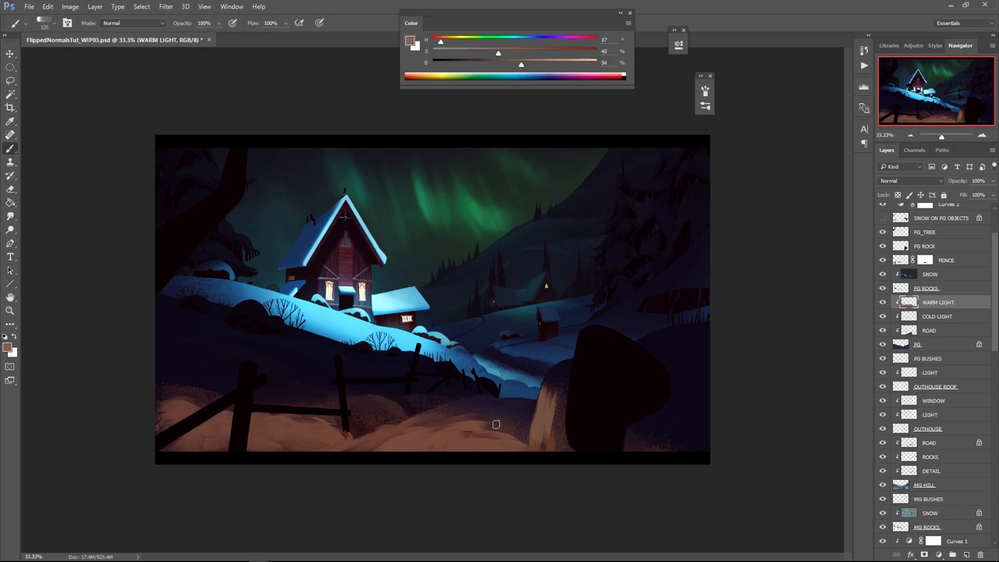
Smooth the speckled snow in the central mound between the path and the rock's snowbank with repeatedly sampled browns
left_click(566, 380, "alt")
left_click(460, 422, "alt")
left_click(468, 416, "alt")
left_click_drag(471, 416, 440, 418)
left_click(418, 419, "alt")
left_click(433, 418, "alt")
left_click(510, 426, "alt")
mouse_move(521, 426)
left_mouse_down()
mouse_move(484, 413)
mouse_move(439, 415)
mouse_move(463, 409)
left_mouse_up()
left_click(351, 437, "alt")
left_click(449, 419, "alt")
left_click(518, 422, "alt")
Soften the upper edge of the central snow mound near the rock's snowbank, using the Smudge tool and sampled brush strokes
key("r")
key("b")
key("r")
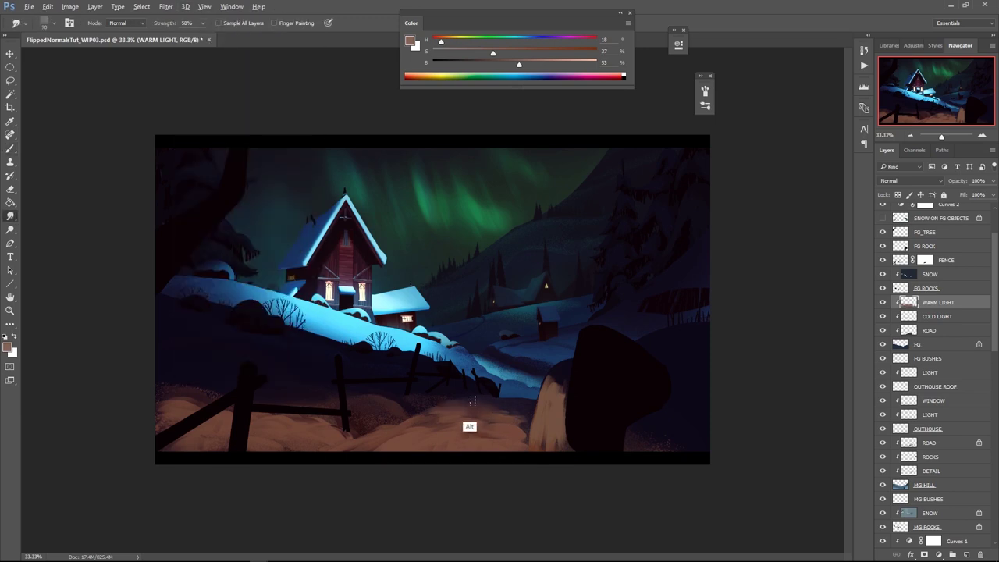
key("b")
left_click(469, 400, "alt")
left_click(496, 407, "alt")
left_click(513, 437, "alt")
left_click_drag(524, 422, 511, 415)
left_click(506, 411, "alt")
mouse_move(519, 414)
left_mouse_down()
mouse_move(506, 414)
mouse_move(519, 414)
left_mouse_up()
Soften the central snow mound between the path and the rock's snowbank with repeatedly sampled tones
key("r")
key("b")
left_click(504, 420, "alt")
left_click(500, 406, "alt")
left_click(471, 423, "alt")
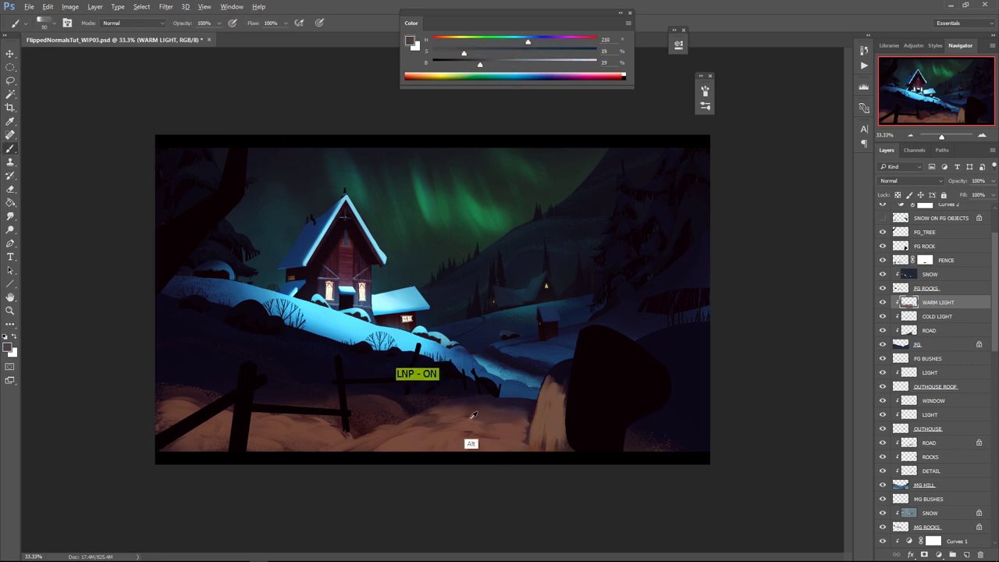
left_click_drag(484, 417, 465, 414)
left_click(505, 412, "alt")
left_click(419, 405, "alt")
Enlarge the brush to 175 px and smooth the snowdrifts around the left fence with sampled browns
key("bracketright")
key("bracketright")
key("bracketright")
left_click(304, 426, "alt")
left_click(294, 420, "alt")
left_click_drag(273, 422, 222, 422)
left_click(261, 376, "alt")
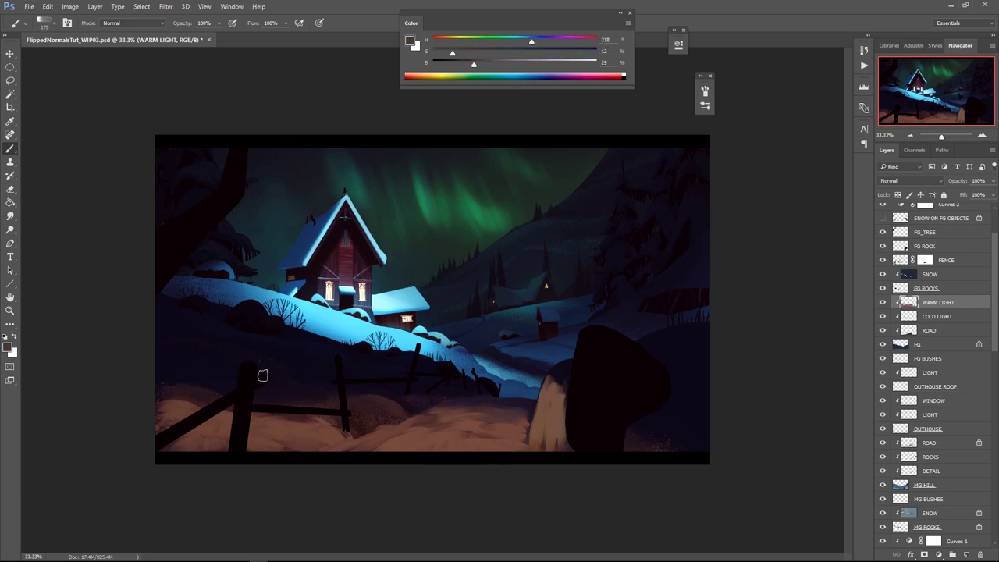
Darken the upper part of the snowbank beside the rock with a sampled tone and undo the last stroke
key("bracketright")
left_click(559, 380, "alt")
left_click_drag(560, 383, 548, 392)
left_click(574, 413, "alt")
key("ctrl+z")
Refine the lower edge and crest of the snow mound beside the rock's snowbank using a smaller brush and sampled browns
left_click(524, 450, "alt")
key("bracketleft")
key("bracketleft")
key("bracketleft")
left_click(526, 447, "alt")
left_click(529, 445, "alt")
left_click(491, 416, "alt")
Blend the central mound's tones toward the middle fence post with a smaller brush and sampled browns
left_click(459, 412, "alt")
left_click(444, 420, "alt")
key("bracketleft")
left_click(427, 440, "alt")
left_click(361, 430, "alt")
Paint over the snow below the middle fence post with a larger brush and a sampled warm brown
left_click_drag(335, 444, 362, 452)
key("l")
key("b")
key("bracketright")
key("bracketright")
key("bracketright")
key("bracketright")
key("bracketright")
left_click(328, 435, "alt")
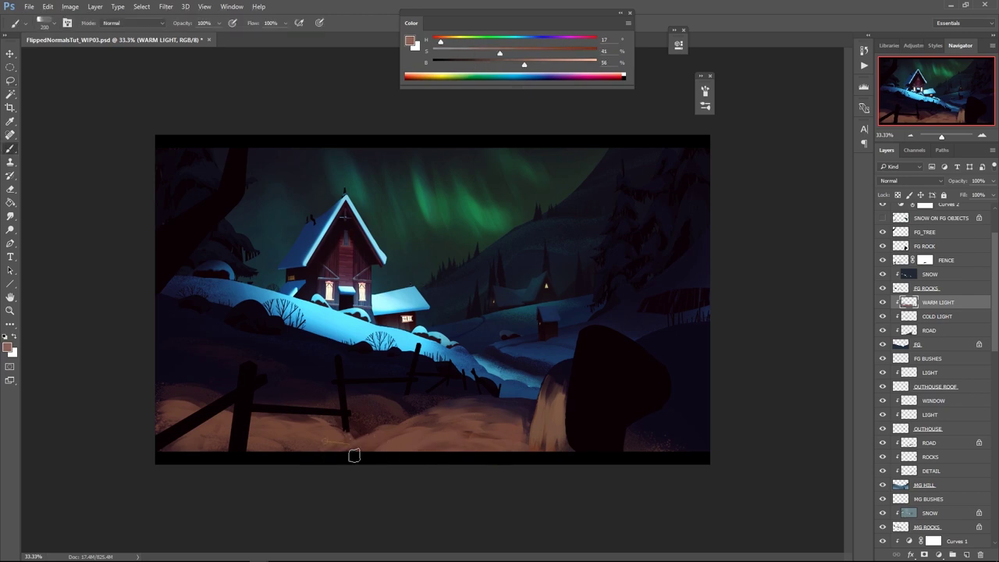
Lasso the lower snow around the left and middle fence posts and darken it with Curves from input 129 to output 117
key("l")
mouse_move(408, 422)
left_mouse_down()
mouse_move(324, 454)
mouse_move(274, 430)
mouse_move(407, 418)
left_mouse_up()
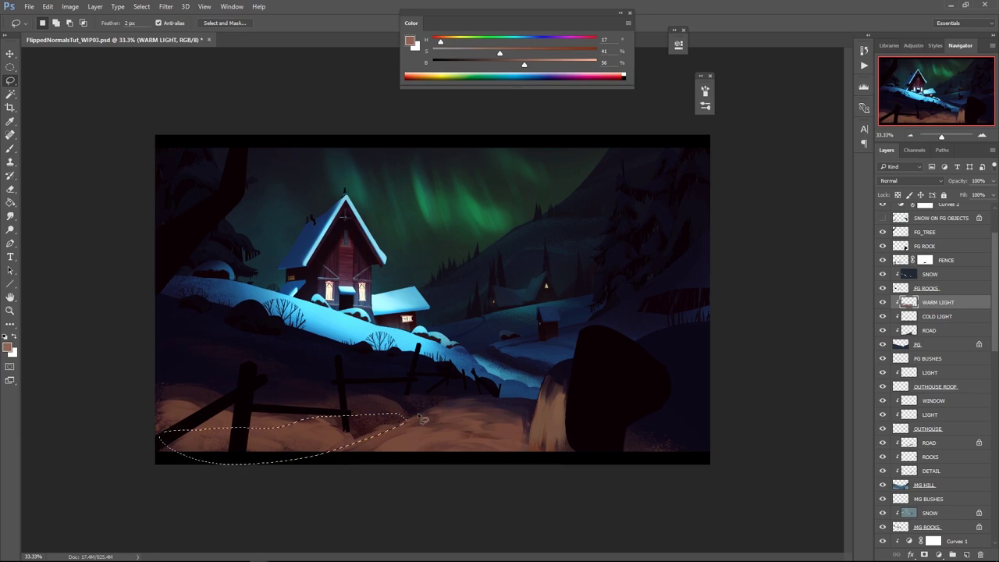
key("ctrl+m")
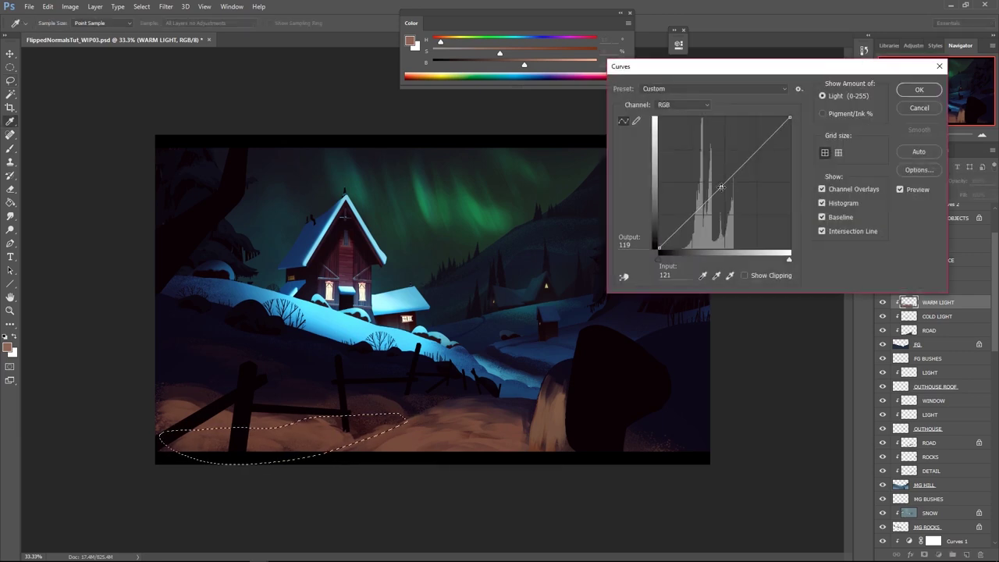
left_click_drag(720, 185, 724, 188)
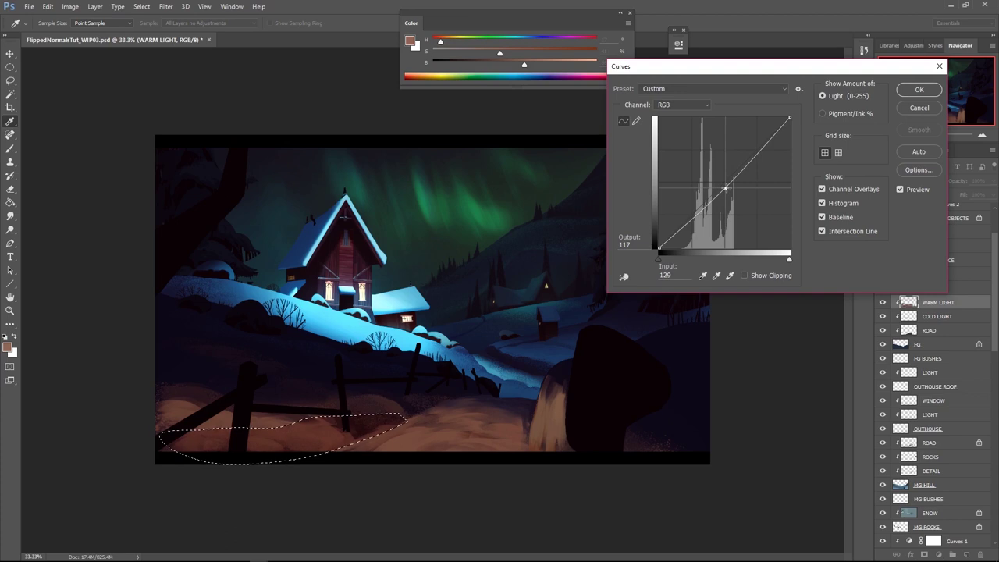
key("Return")
key("ctrl+d")
Blend the darkened snow around the middle fence post into the central mound with sampled browns
key("r")
key("b")
left_click(285, 441, "alt")
left_click_drag(396, 426, 351, 452)
left_click(359, 414, "alt")
left_click(498, 444, "alt")
Smooth the speckled snow on the far side of the rock with a large brush and sampled dark browns
key("bracketright")
key("bracketright")
left_click_drag(633, 435, 659, 442)
left_click(642, 452, "alt")
left_click(632, 454, "alt")
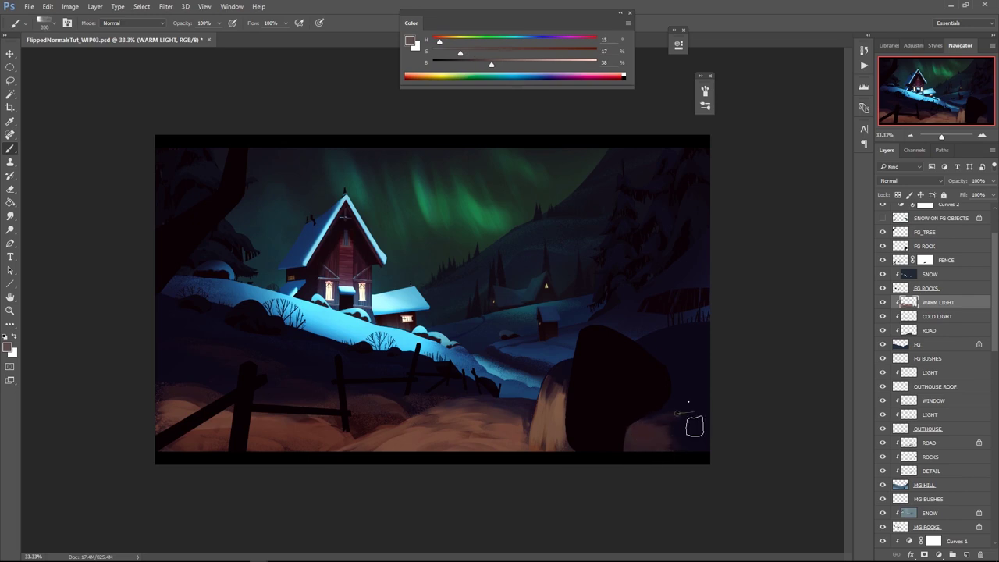
left_click(661, 424, "alt")
left_click(660, 427, "alt")
left_click_drag(709, 460, 648, 440)
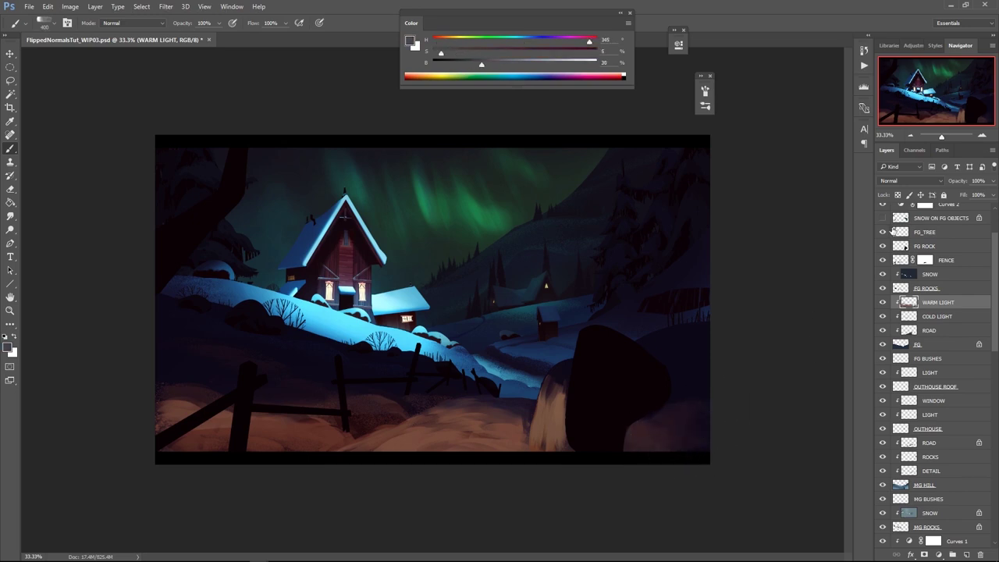
Show the SNOW ON FG OBJECTS layer and add a clipped layer named WARM LIGHT above it
left_click(883, 219)
left_click(900, 222)
key("ctrl+shift+alt+n")
left_click(932, 225, "alt")
double_click(932, 218)
type("WARM LIGHT")
key("Return")
Sample the snowbank's warm color, choose a soft brush and paint faint warm light on the rock's snow cap
left_click(554, 429, "alt")
right_click(612, 319)
double_click(796, 427)
key("bracketleft")
key("bracketleft")
key("bracketleft")
key("bracketleft")
key("bracketleft")
left_click_drag(623, 345, 648, 393)
key("bracketleft")
left_click_drag(585, 353, 597, 317)
key("bracketright")
Paint warm light along the snow on the left fence's diagonal rail and on the foreground tree trunk
key("bracketleft")
key("bracketleft")
key("bracketleft")
key("bracketleft")
key("bracketleft")
key("bracketleft")
key("bracketleft")
mouse_move(149, 440)
left_mouse_down()
mouse_move(260, 377)
mouse_move(240, 363)
left_mouse_up()
key("bracketright")
key("bracketright")
mouse_move(173, 224)
left_mouse_down()
mouse_move(149, 250)
mouse_move(188, 218)
left_mouse_up()
Paint warm light on the snow along the horizontal rail between the left and middle fence posts with a smaller brush
key("bracketleft")
key("bracketleft")
left_click_drag(341, 406, 252, 406)
key("bracketleft")
key("bracketleft")
key("bracketleft")
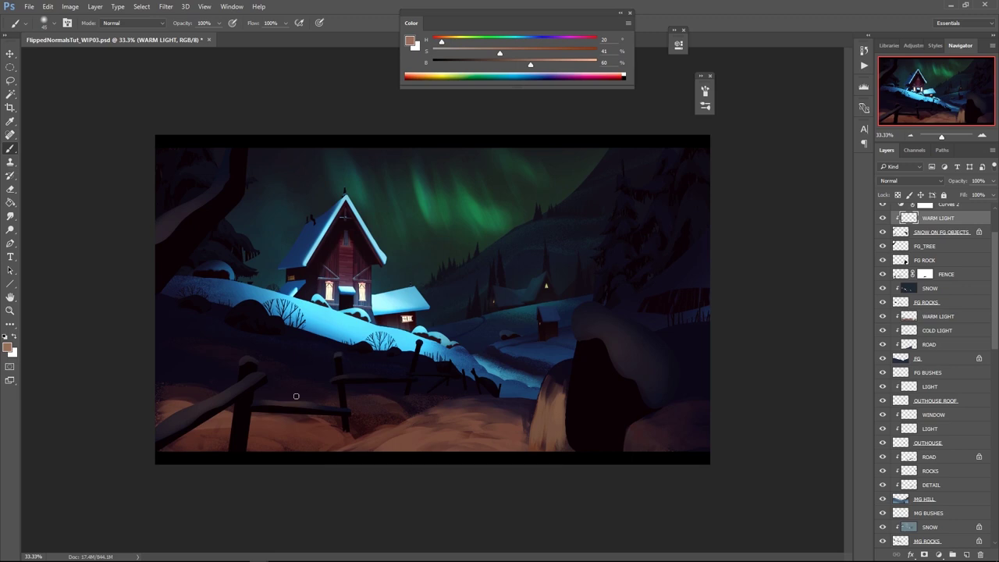
left_click_drag(297, 405, 325, 406)
key("bracketright")
key("bracketright")
key("bracketright")
Darken the ground's WARM LIGHT layer with Curves, lowering the midpoint to output 113, and compare it with the color proof
key("z")
left_click(531, 289, "alt")
key("ctrl+y")
key("ctrl+y")
left_click(951, 247)
left_click(950, 317)
key("ctrl+m")
left_click_drag(725, 183, 726, 190)
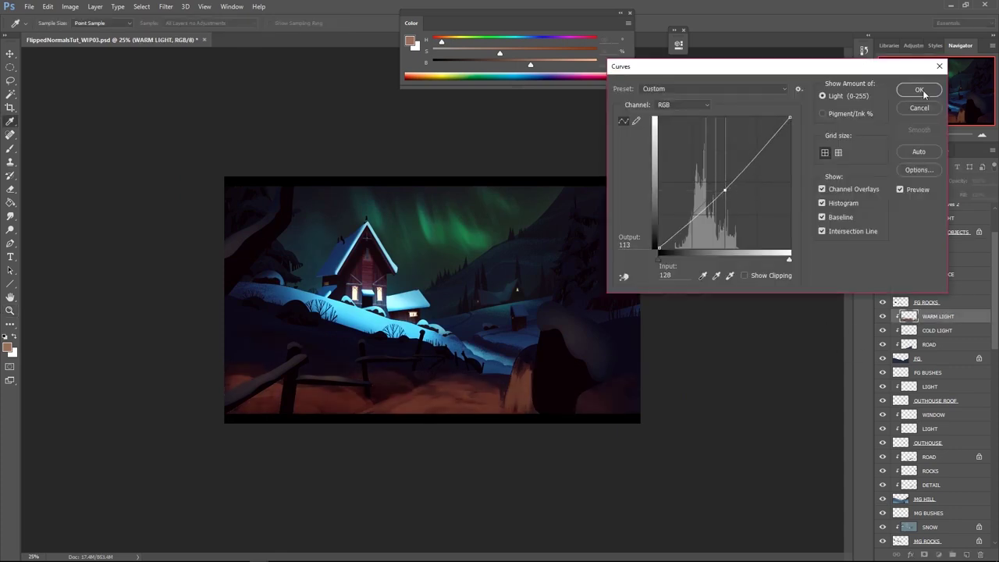
left_click(920, 91)
key("ctrl+y")
key("ctrl+y")
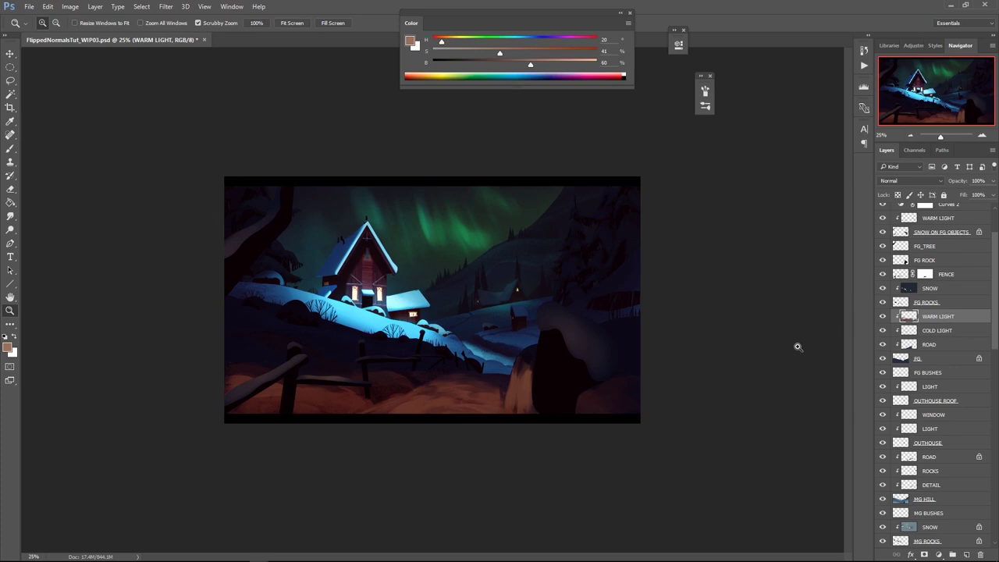
Add a new layer above the FENCE layer and pick out the layer that needs color adjustment
left_click(941, 276)
key("ctrl+shift+alt+n")
left_click(953, 303)
left_click(946, 317)
left_click(947, 288)
left_click(947, 236)
Lasso the foreground around the left fence and raise its saturation with Hue/Saturation
key("l")
mouse_move(351, 409)
left_mouse_down()
mouse_move(495, 366)
mouse_move(208, 403)
mouse_move(221, 437)
left_mouse_up()
key("ctrl+u")
left_click_drag(786, 353, 796, 355)
left_click(901, 281)
Increase the saturation of the WARM LIGHT layer on the foreground objects' snow by 23
left_click(952, 219)
key("ctrl+u")
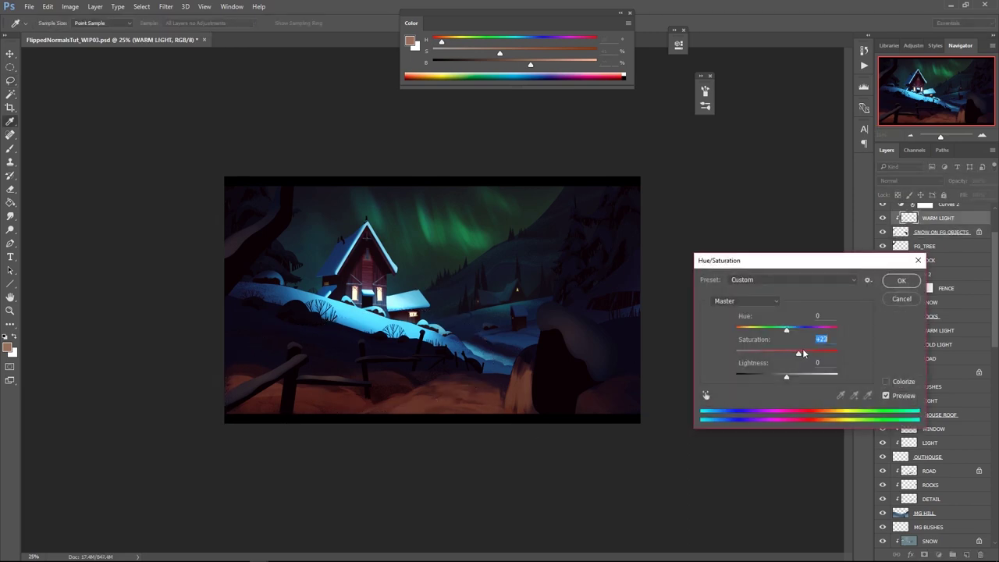
key("Return")
Strengthen the warm light on the rock's snow cap with larger soft brush strokes
key("b")
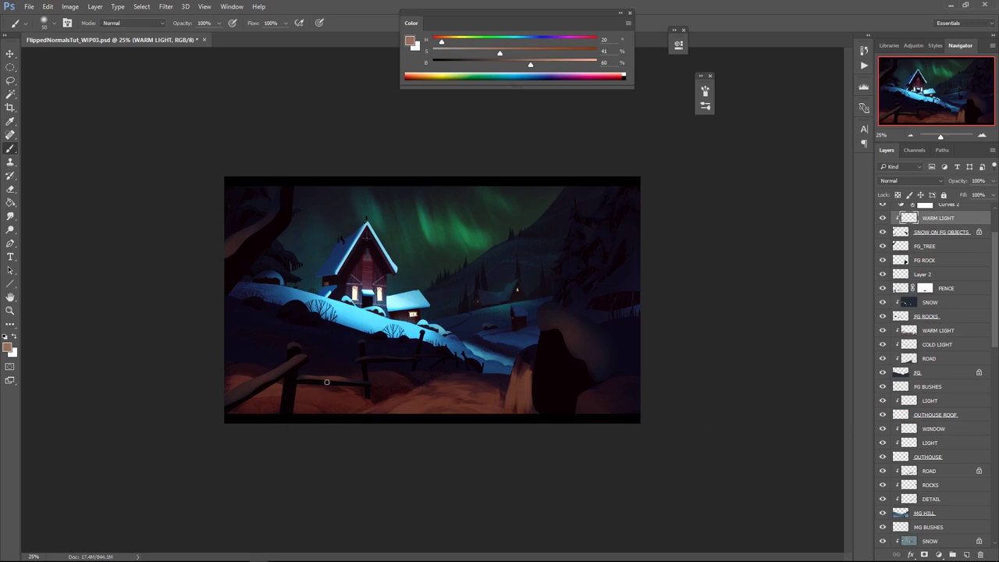
key("bracketright")
key("bracketright")
left_click_drag(567, 348, 605, 383)
left_click_drag(545, 325, 609, 361)
key("bracketleft")
key("bracketleft")
key("bracketleft")
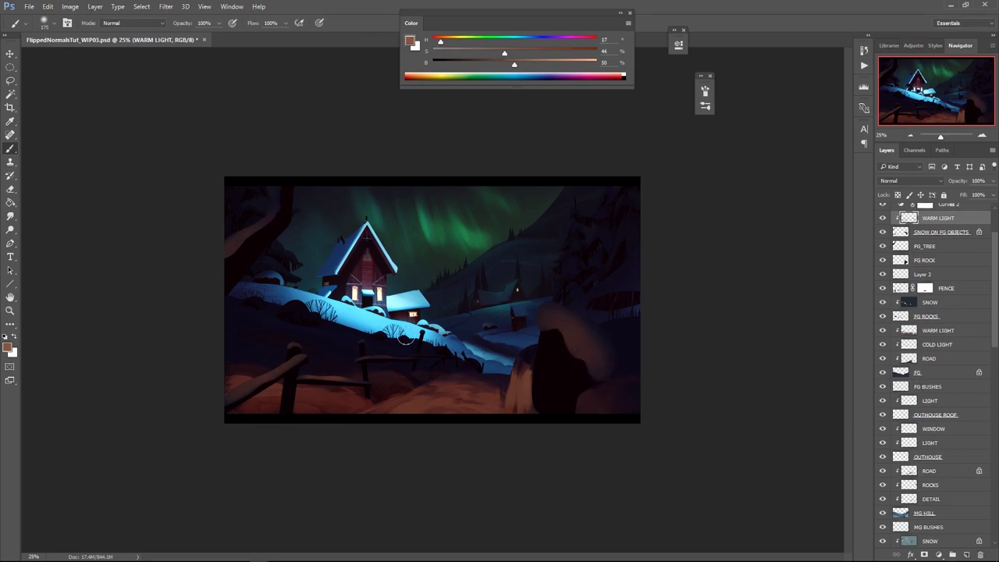
Check the painting against the color proof and lower the lightness of the foreground objects' WARM LIGHT layer with Hue/Saturation
key("z")
key("ctrl+minus")
key("ctrl+plus")
key("ctrl+plus")
key("ctrl+y")
key("ctrl+y")
key("ctrl+m")
key("Escape")
key("ctrl+u")
left_click_drag(786, 376, 780, 379)
left_click(900, 281)
Set the ground's WARM LIGHT layer to saturation -15 and lightness -13 with Hue/Saturation
left_click(949, 329)
key("ctrl+u")
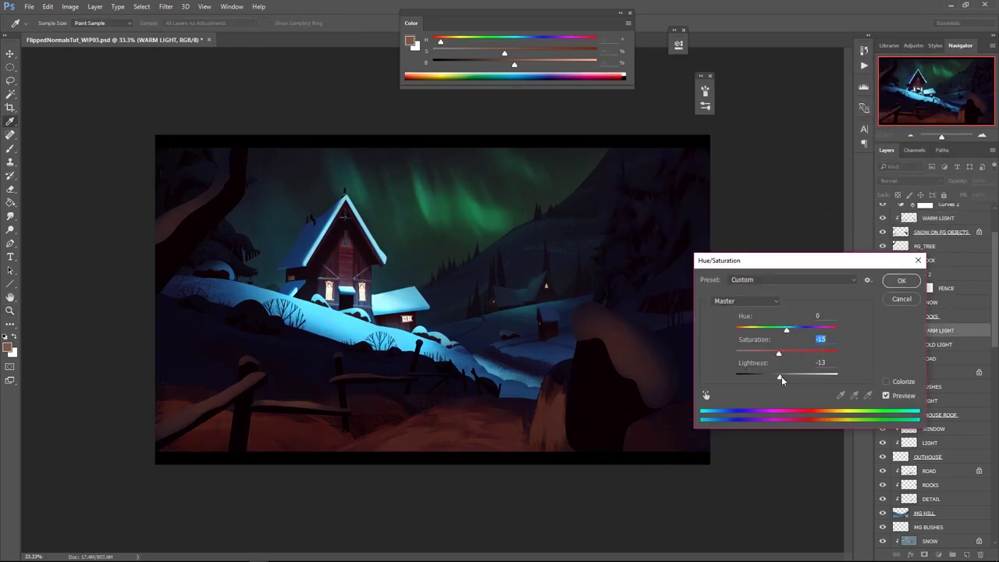
key("Return")
Paint sampled dark snow blue over parts of the ground's WARM LIGHT layer around the foreground fence
key("b")
key("l")
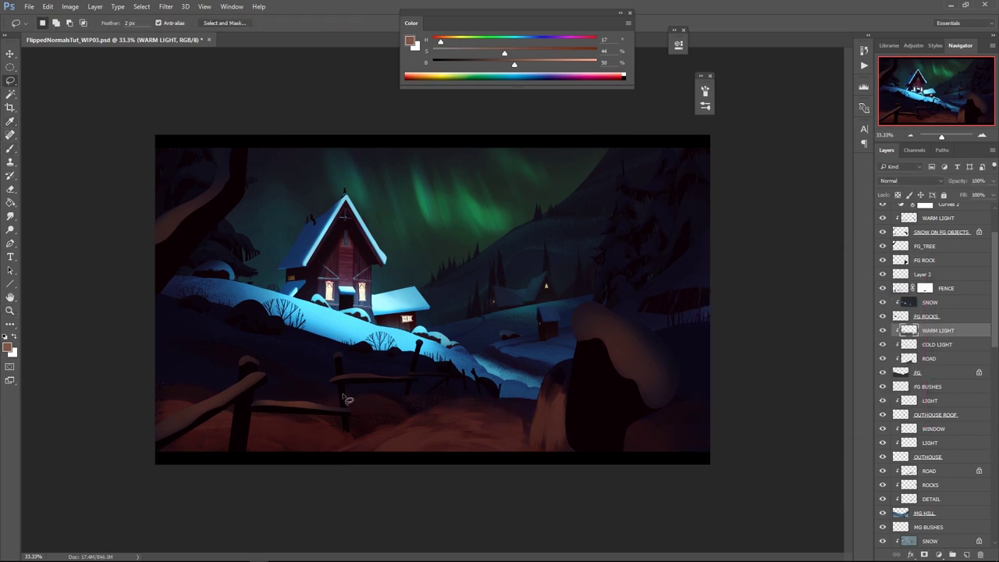
key("e")
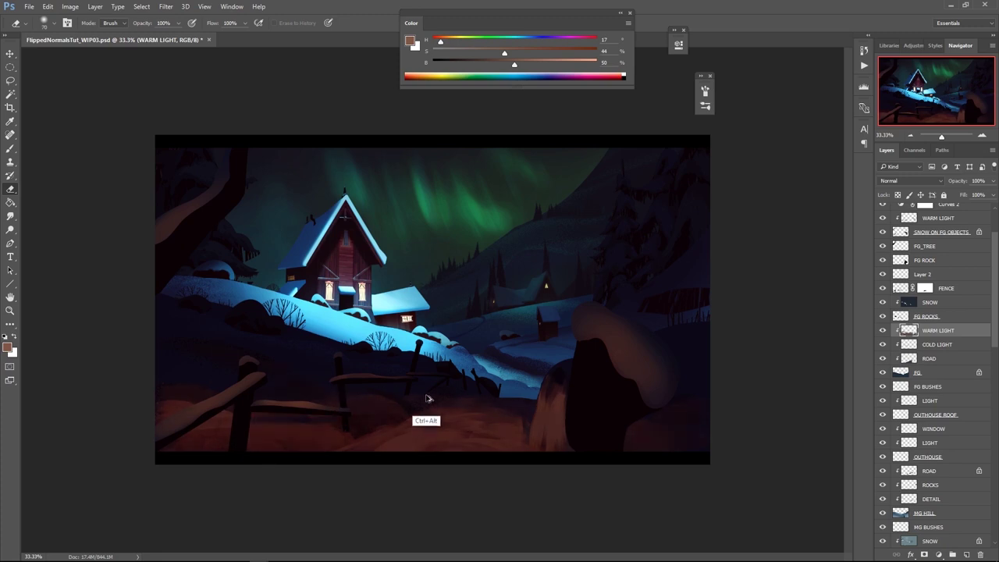
key("b")
key("bracketleft")
key("bracketleft")
key("bracketleft")
left_click(349, 395, "alt")
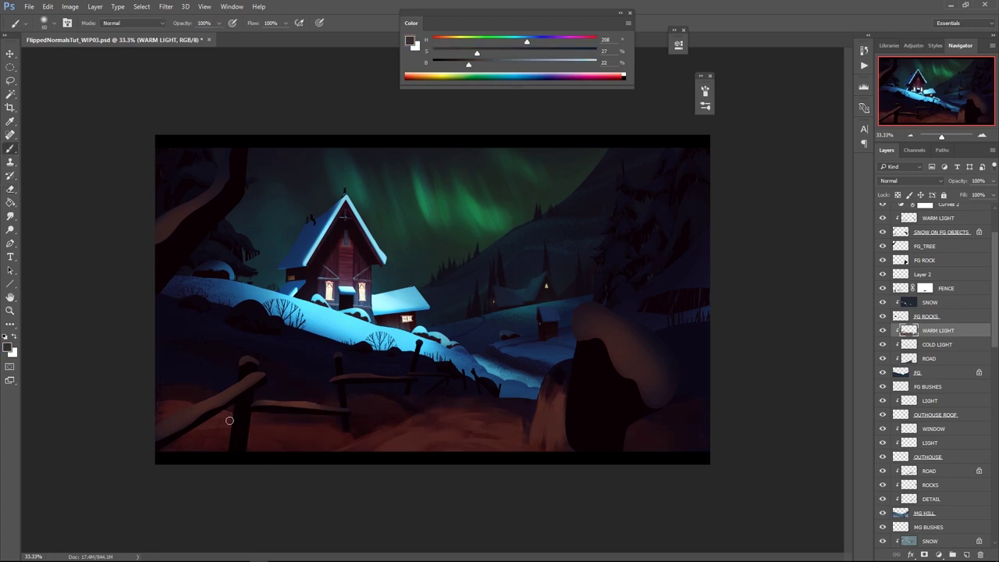
left_click_drag(227, 417, 154, 471)
key("bracketleft")
mouse_move(538, 418)
left_mouse_down("ctrl")
mouse_move(484, 406)
mouse_move(509, 361)
mouse_move(537, 363)
left_mouse_up("ctrl")
left_click(214, 381, "alt")
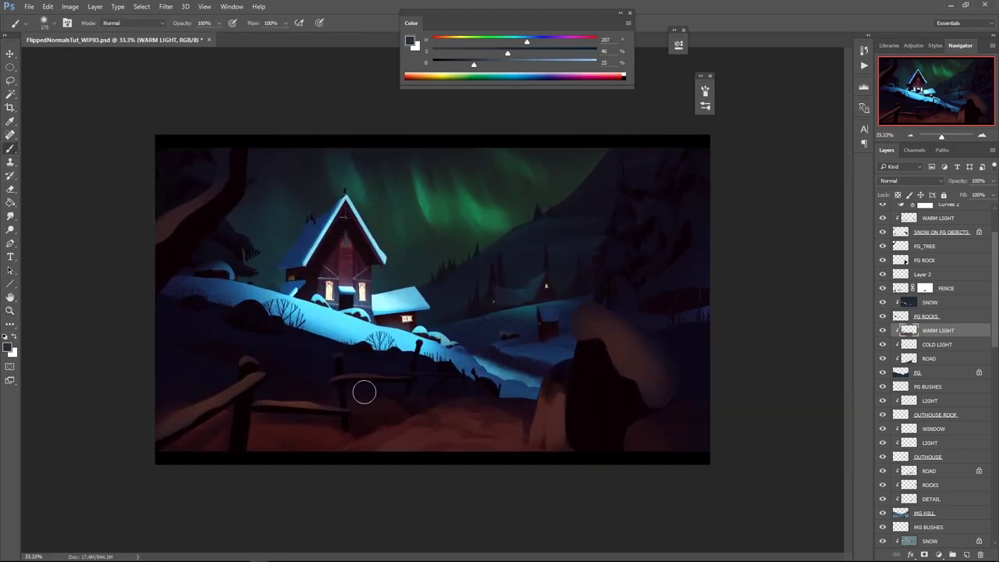
Delete the unneeded Layer 2 above the FENCE layer
double_click(922, 274)
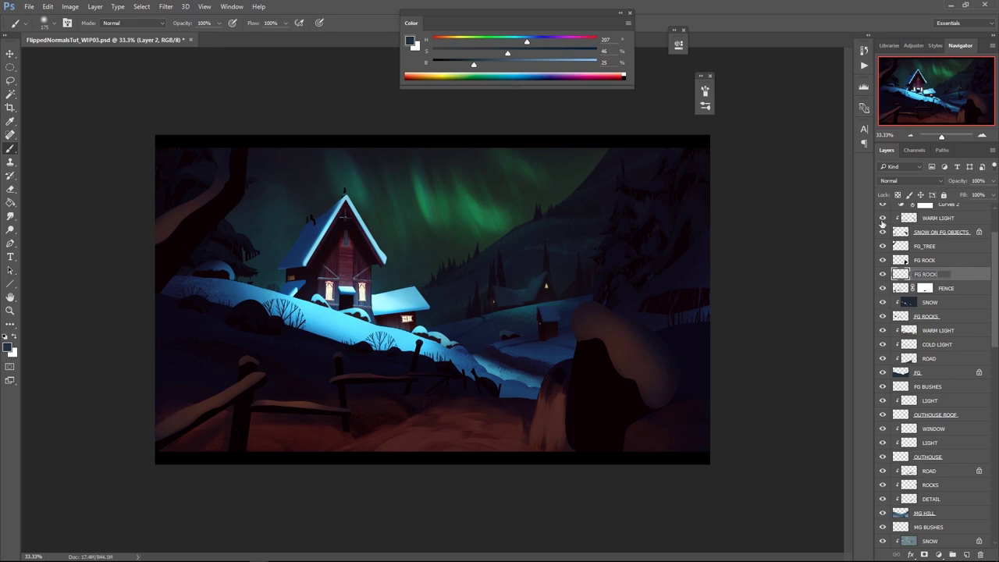
key("Escape")
key("Delete")
Outline two low rock shapes behind the left fence on the FG ROCKS layer and fill them with the sampled near-black rock colour
left_click(211, 316, "ctrl")
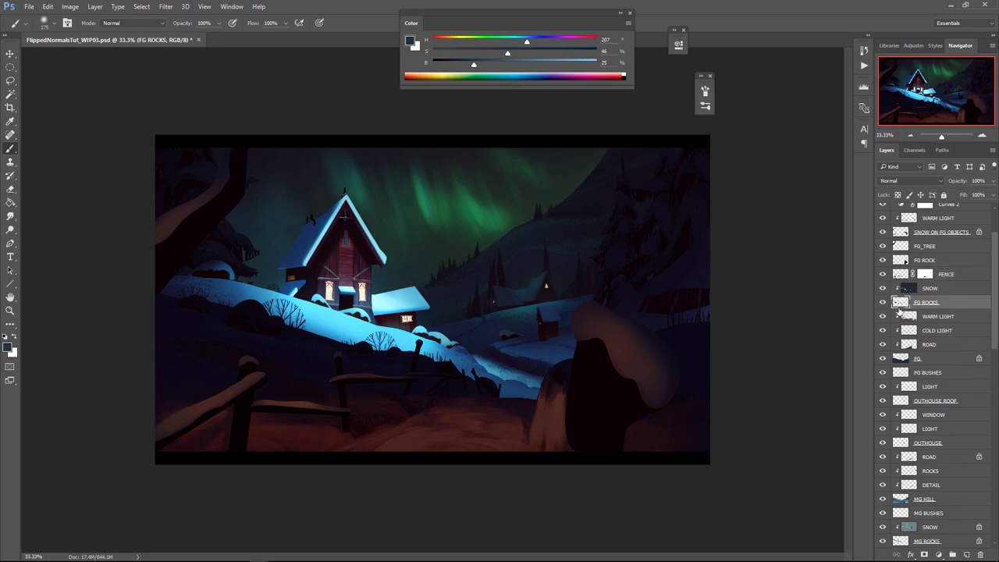
key("l")
mouse_move(152, 331)
left_mouse_down()
mouse_move(179, 341)
mouse_move(153, 341)
mouse_move(234, 345)
mouse_move(216, 344)
left_mouse_up()
left_click_drag(232, 344, 294, 370, "shift")
key("ctrl+z")
key("b")
left_click(193, 294, "alt")
key("g")
left_click(283, 363)
key("b")
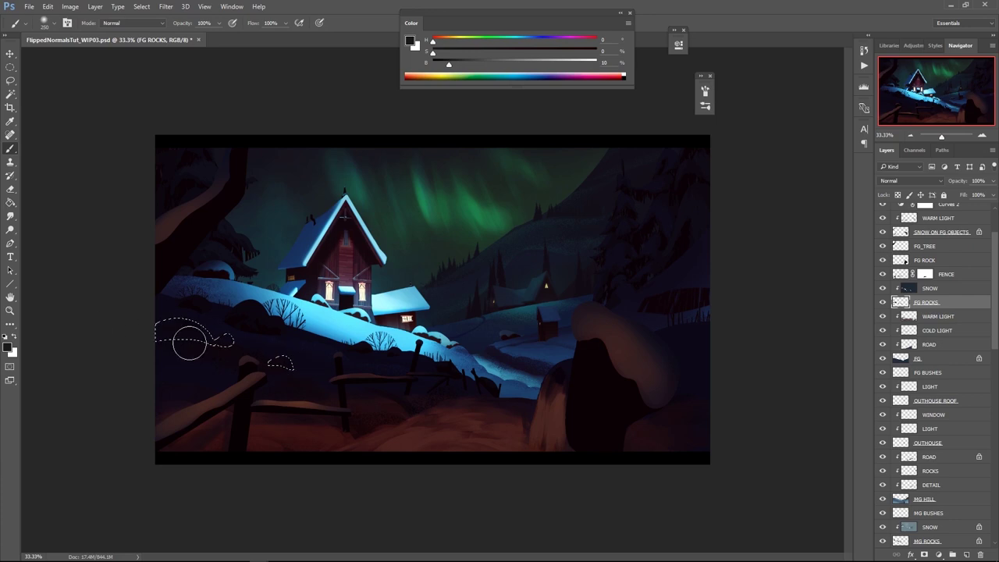
Brush dark blue snow onto the new rocks on the clipped SNOW layer with a large soft brush, then deselect
left_click(927, 291)
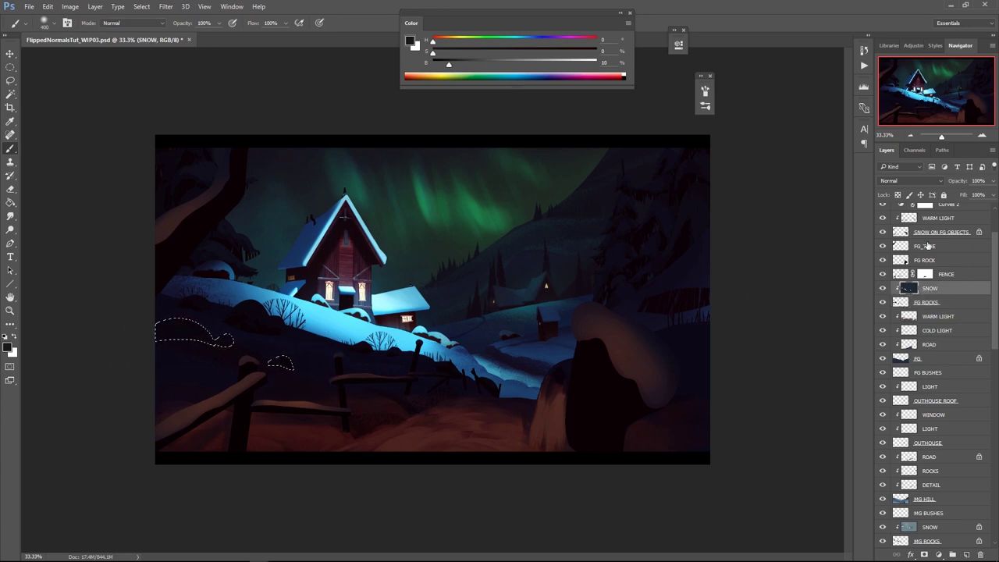
left_click(300, 330, "alt")
key("bracketright")
key("bracketright")
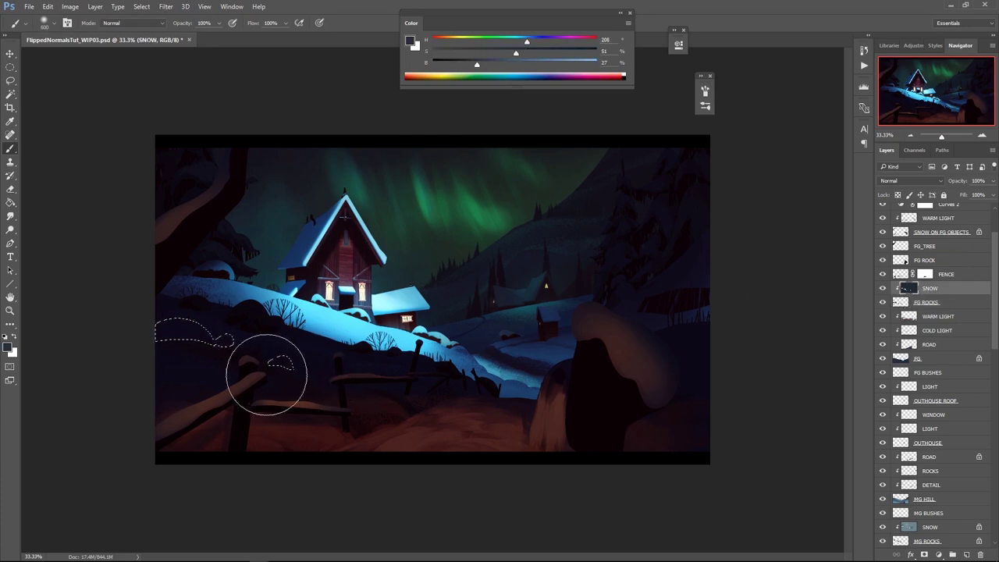
key("ctrl+d")
Erase parts of the new rocks' snow on the SNOW layer with a different, smaller eraser tip
key("e")
right_click(237, 373)
double_click(298, 480)
key("bracketleft")
key("bracketleft")
key("bracketleft")
key("bracketleft")
key("bracketleft")
key("bracketleft")
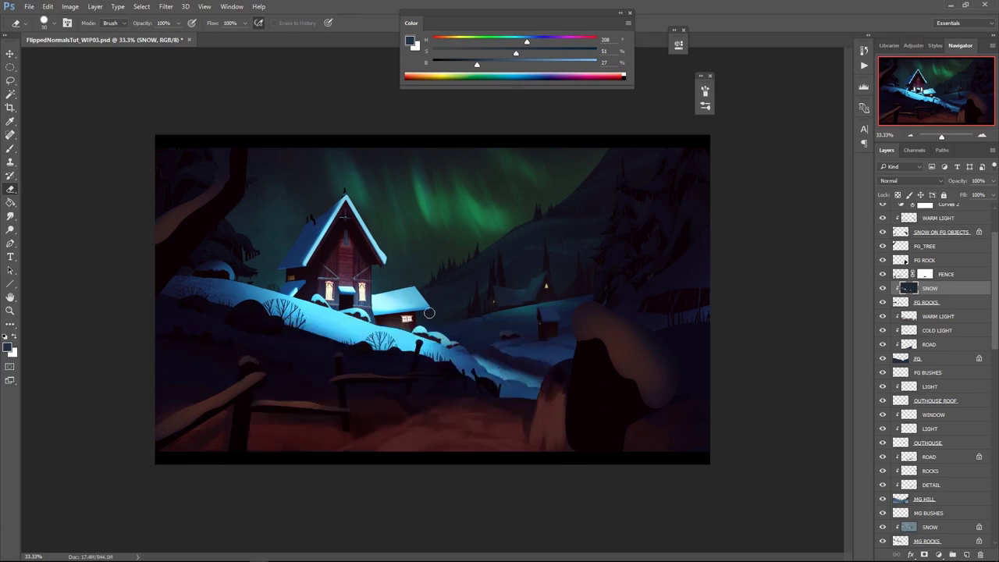
Shift the aurora's STREAKS layer to hue +12 and saturation +10 with Hue/Saturation
key("z")
left_click(542, 292, "alt")
left_click(559, 283, "alt")
left_click(560, 283, "alt")
left_click(538, 294)
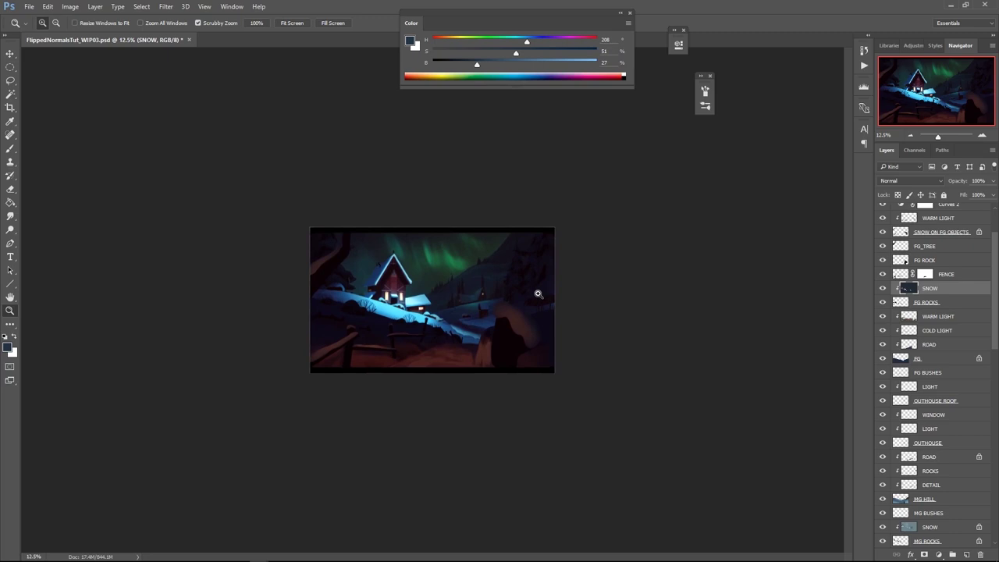
left_click(537, 293)
left_click_drag(994, 344, 981, 537)
left_click(944, 514)
left_click(940, 501, "ctrl")
key("ctrl+e")
key("ctrl+z")
left_click(941, 516)
key("ctrl+u")
left_click_drag(786, 331, 793, 354)
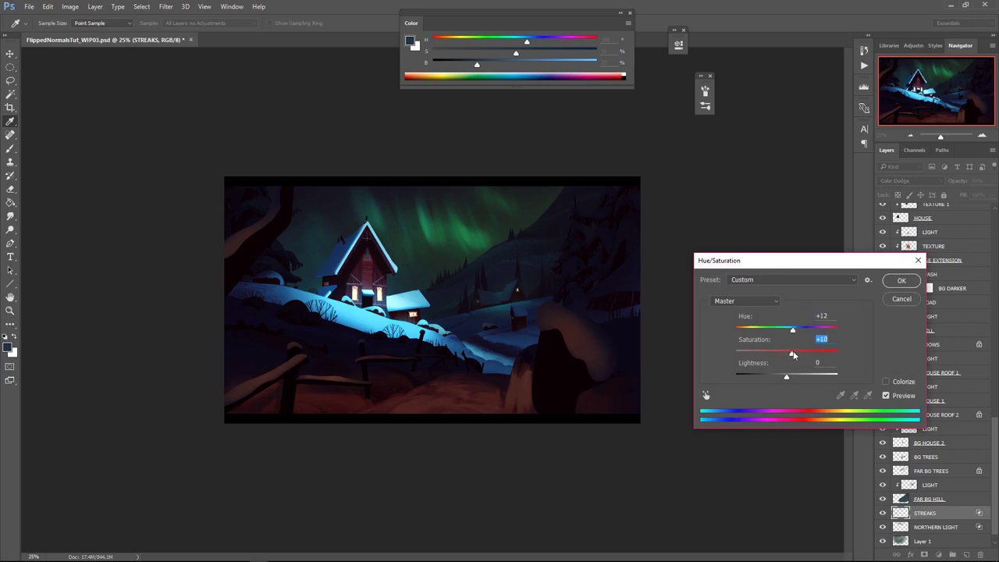
left_click(890, 283)
Try adding blue brush strokes to the aurora on the STREAKS layer and undo them
key("b")
right_click(530, 344)
left_click_drag(552, 335, 557, 360)
left_click(505, 62)
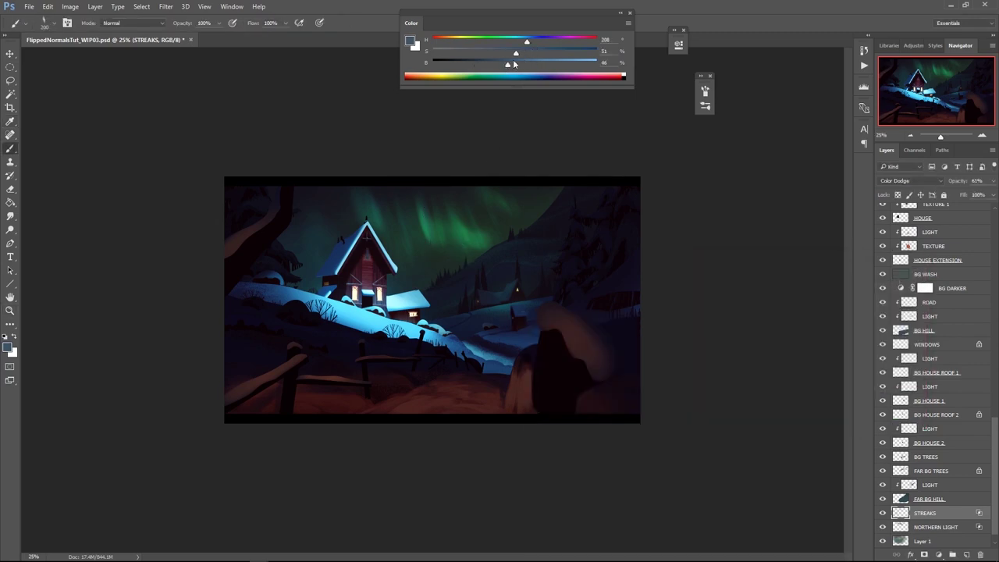
key("ctrl+z")
mouse_move(460, 252)
left_mouse_down()
mouse_move(466, 229)
mouse_move(455, 237)
left_mouse_up()
key("ctrl+z")
left_click(511, 64)
Shift the STREAKS layer's hue by +17 and set the brush to a saturated blue with hue 216 and saturation 82
key("ctrl+u")
left_click_drag(786, 328, 795, 333)
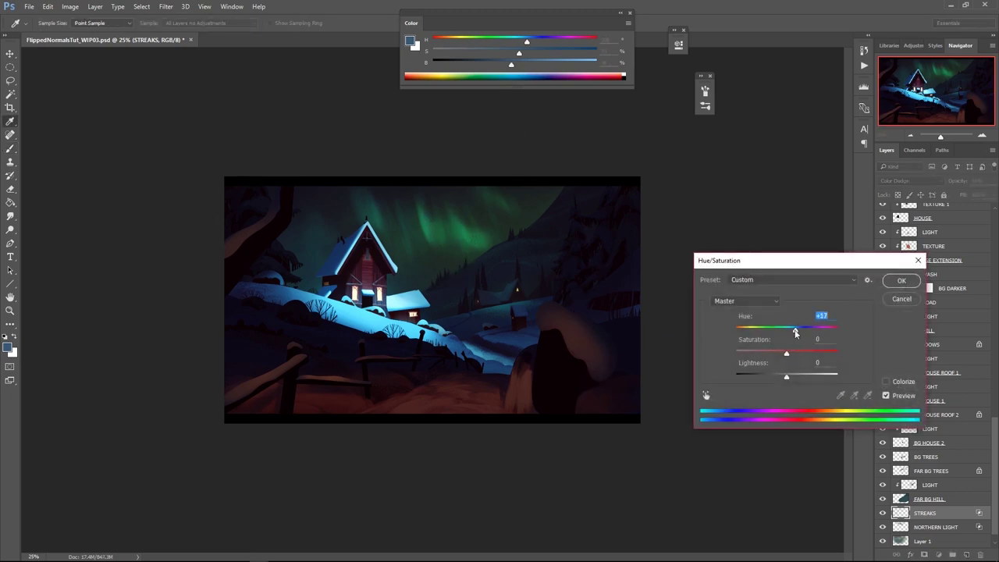
left_click(904, 287)
left_click(531, 40)
left_click_drag(523, 54, 568, 54)
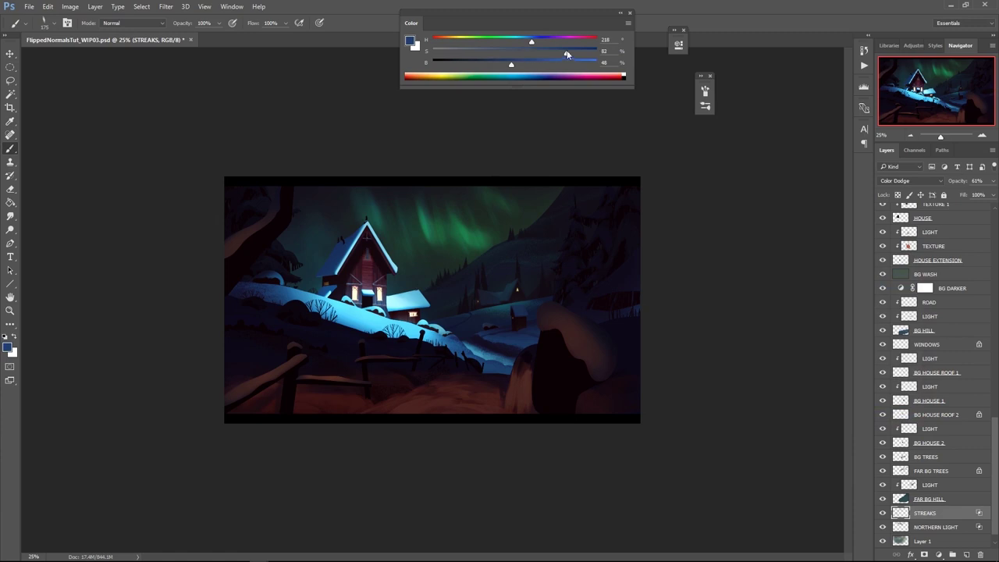
Shift the NORTHERN LIGHT layer's hue by +22 with Hue/Saturation
left_click(933, 526)
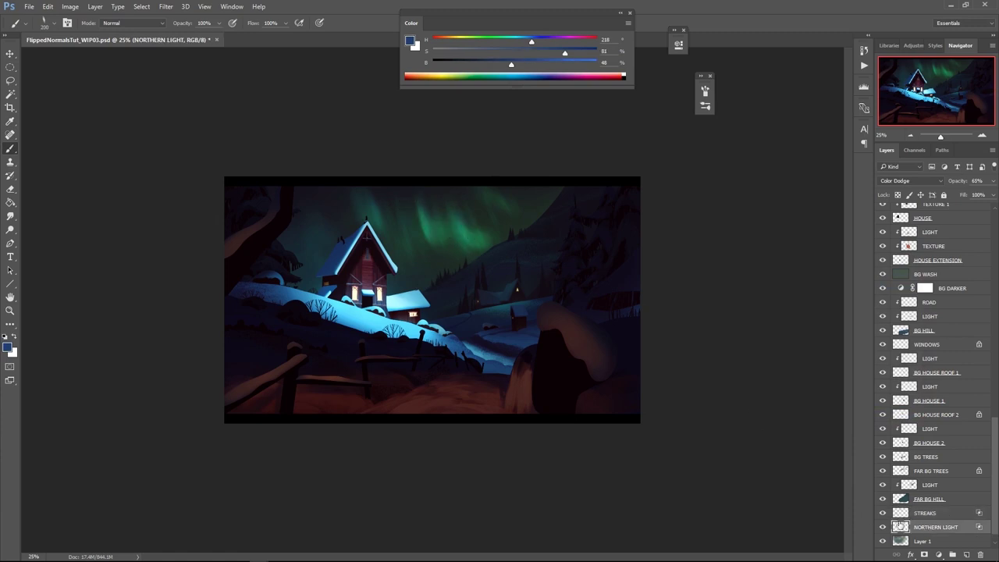
key("ctrl+u")
left_click_drag(792, 331, 798, 333)
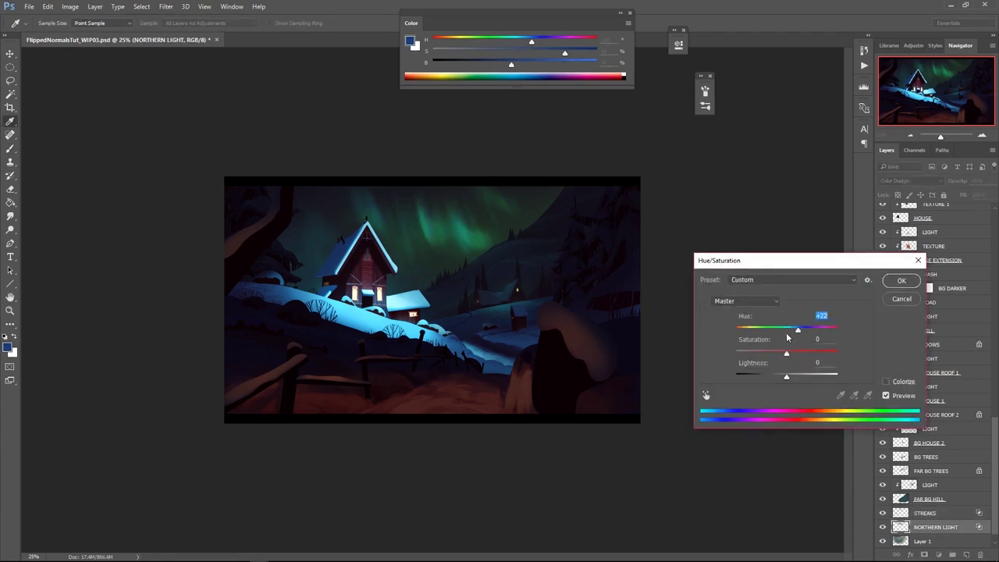
left_click(893, 285)
Check the whole painting against the color proof
key("z")
left_click(437, 295)
left_click_drag(994, 453, 983, 256)
scroll(984, 242, "up", 2)
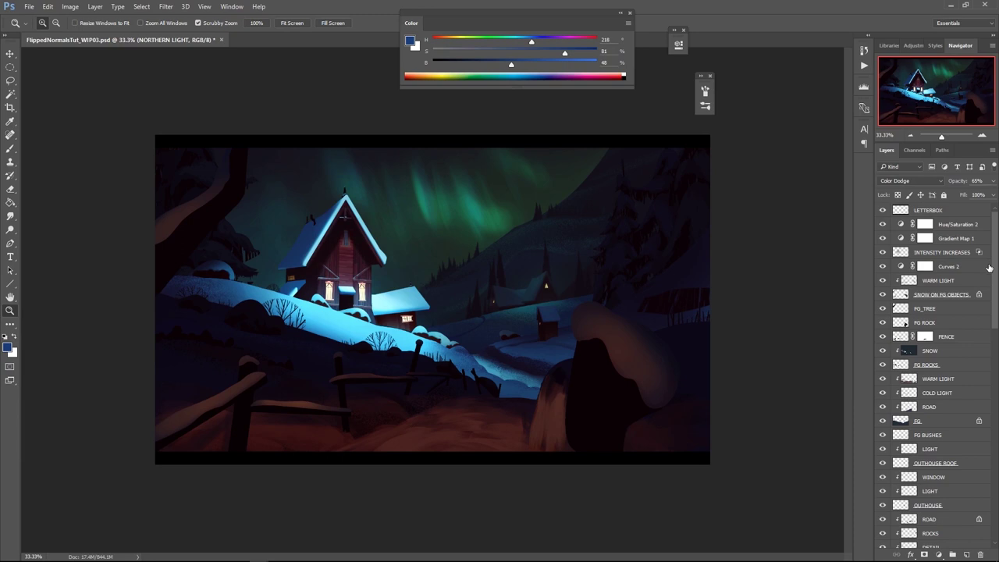
key("ctrl+y")
key("ctrl+y")
Try toning down the rock's warm snow cap with large dark blue strokes on the foreground objects' WARM LIGHT layer, then undo them
left_click_drag(994, 274, 992, 281)
scroll(979, 284, "up", 1)
left_click(948, 279)
left_click(947, 269)
key("b")
right_click(510, 387)
left_click(621, 385)
left_click(455, 377, "alt")
left_click_drag(458, 375, 394, 374)
key("ctrl+z")
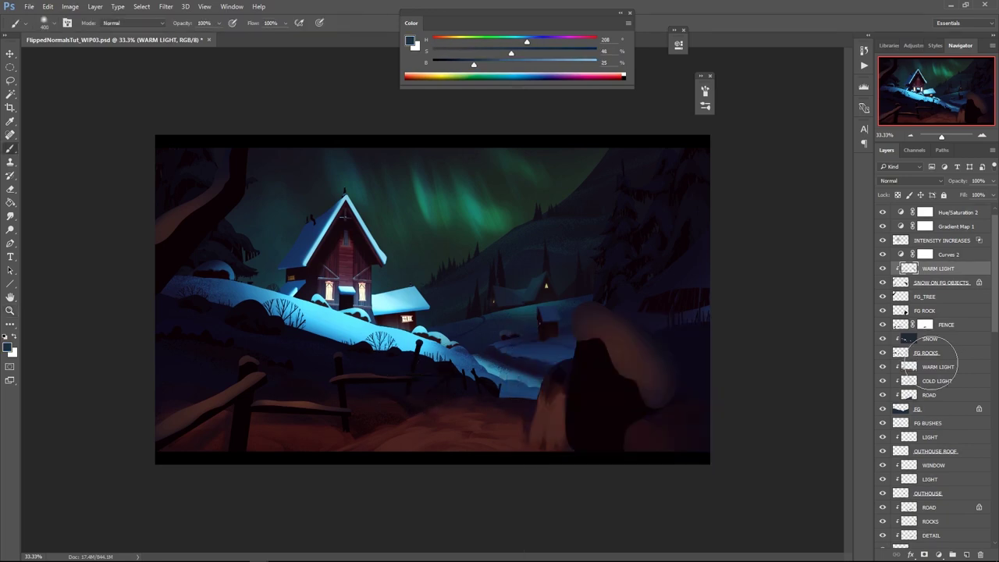
left_click_drag(617, 353, 657, 379)
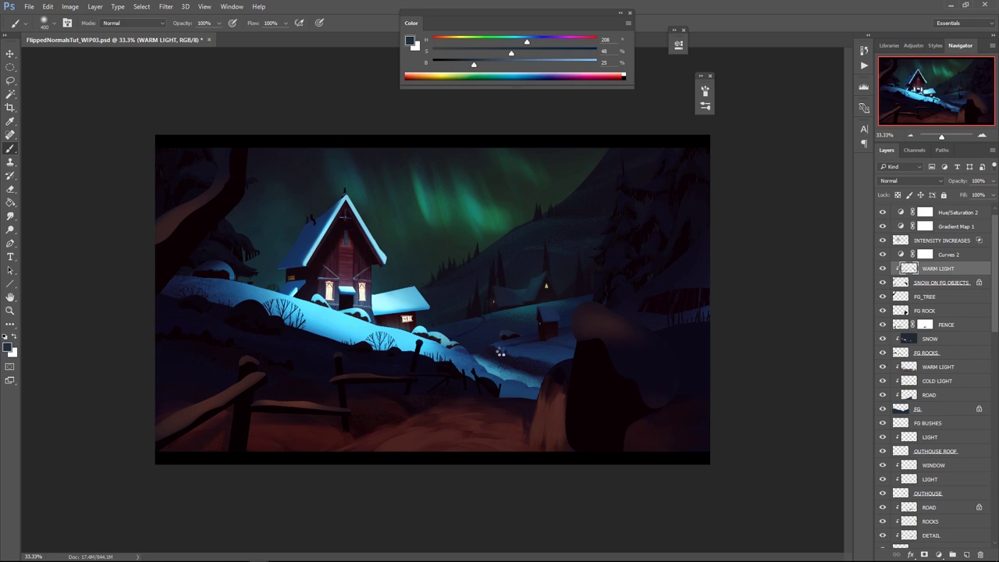
key("ctrl+alt+z")
Save the painting and select the ground's WARM LIGHT layer for soft dark blue brushwork beyond the fence
key("ctrl+s")
left_click(576, 334, "ctrl")
left_click(550, 330, "alt")
key("b")
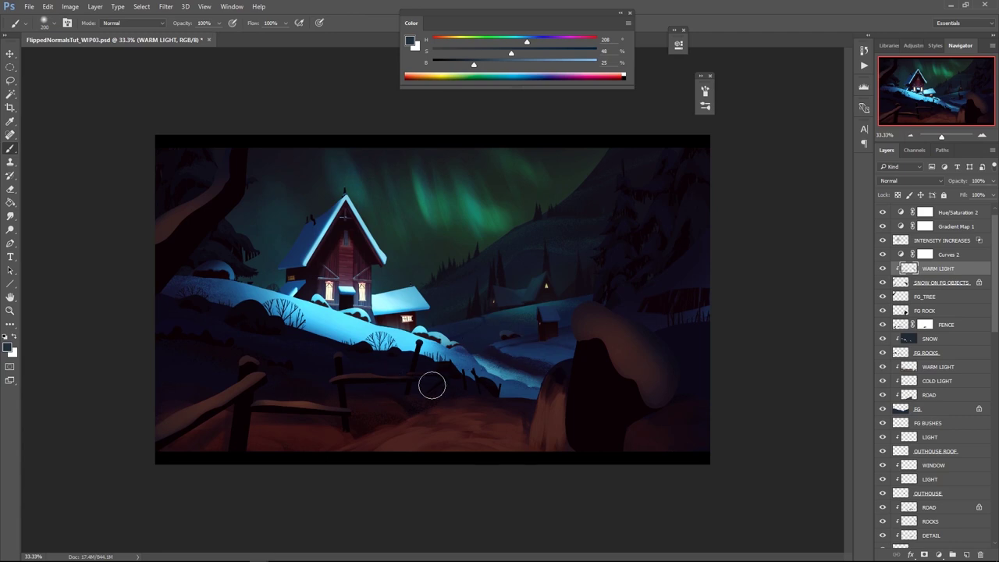
left_click(942, 366)
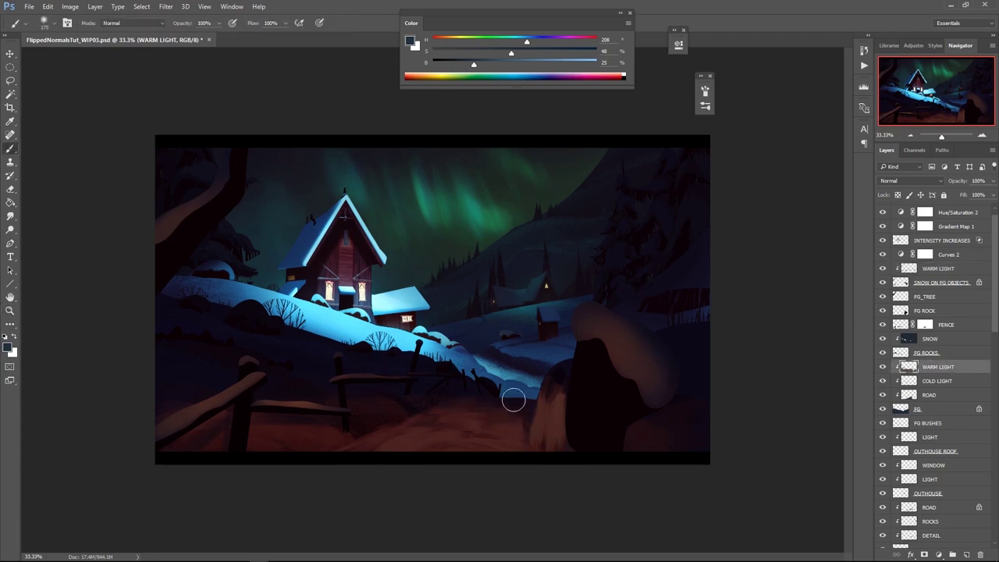
Prepare a smaller textured brush in muted blue with saturation 25 and brightness 29 for the ground's COLD LIGHT layer
right_click(511, 402)
left_click(681, 500)
left_click(474, 53)
left_click(481, 64)
mouse_move(937, 381)
left_mouse_down()
mouse_move(936, 365)
mouse_move(936, 384)
left_mouse_up()
key("bracketleft")
key("bracketleft")
key("bracketleft")
Try merging the ground's COLD LIGHT and WARM LIGHT layers into one renamed light layer, then undo the merge
left_click(939, 368, "shift")
key("ctrl+e")
double_click(931, 369)
type("LIGHT")
key("Return")
double_click(930, 366)
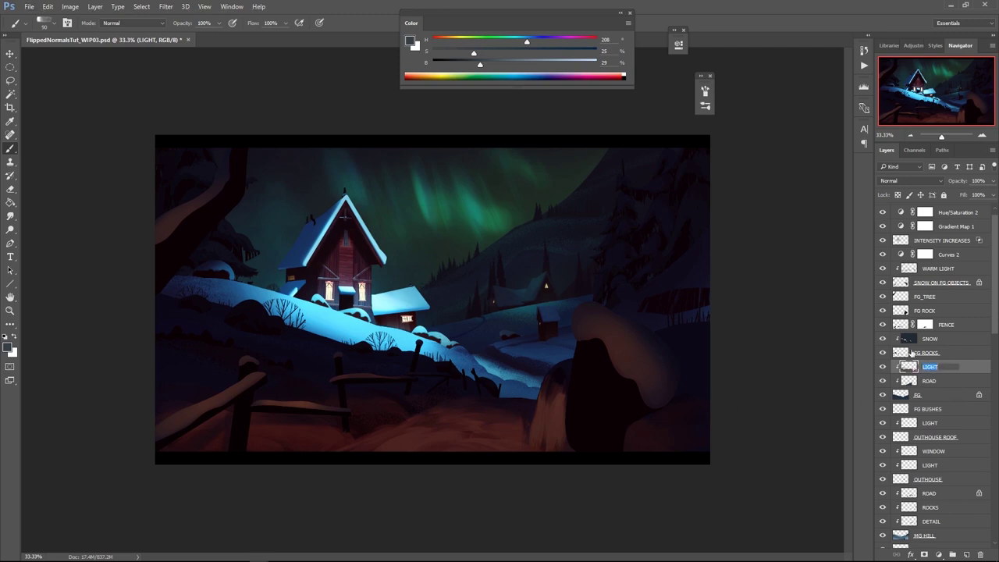
type("WARM LIGHT")
key("Return")
key("ctrl+alt+z")
key("ctrl+alt+z")
key("ctrl+alt+z")
Brighten the brush's muted blue to brightness 36, reduce its size and move the COLD LIGHT layer above the ground's WARM LIGHT
left_click(927, 378)
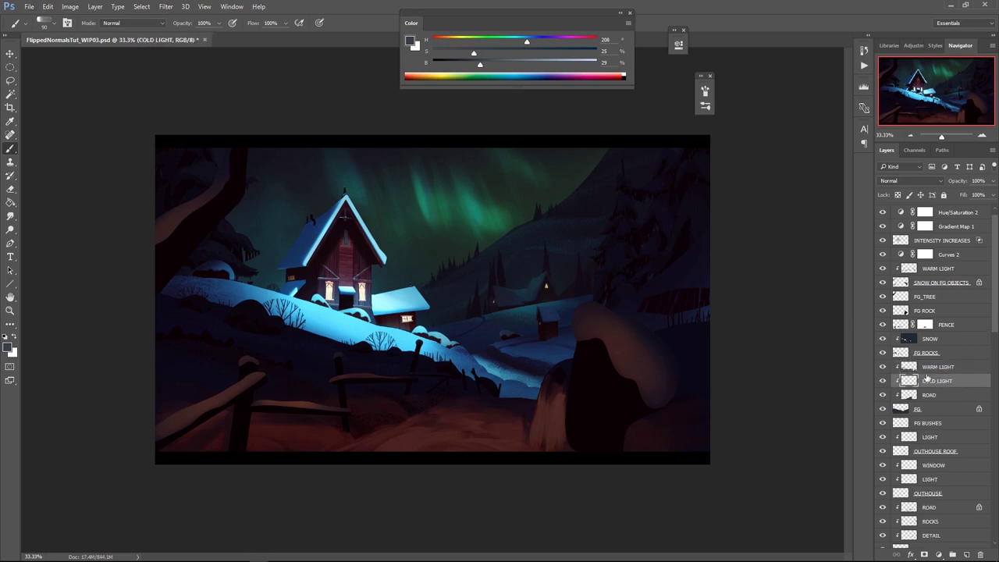
mouse_move(479, 64)
left_mouse_down()
mouse_move(470, 64)
mouse_move(492, 64)
left_mouse_up()
key("ctrl+z")
key("ctrl+z")
key("bracketleft")
key("bracketleft")
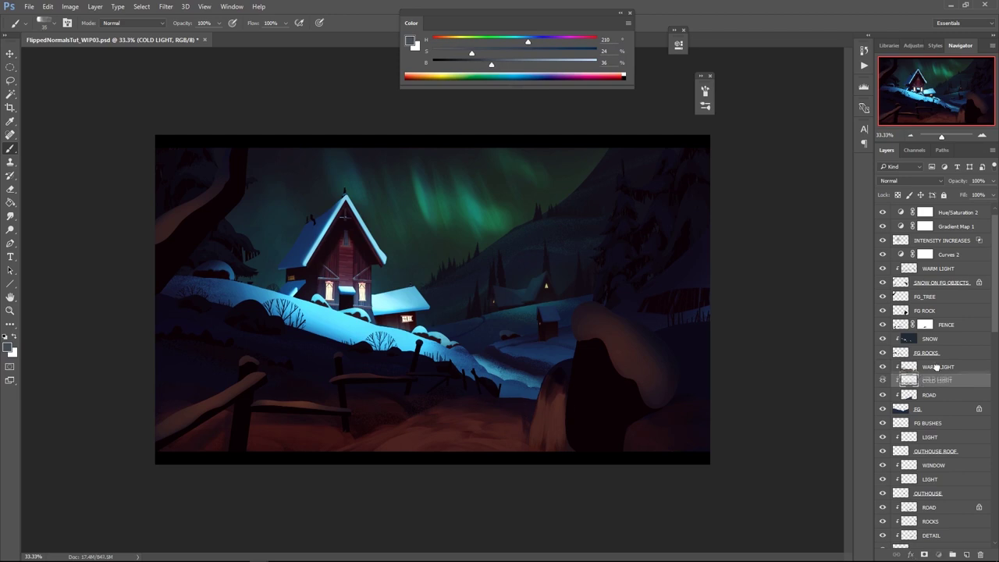
key("ctrl+bracketright")
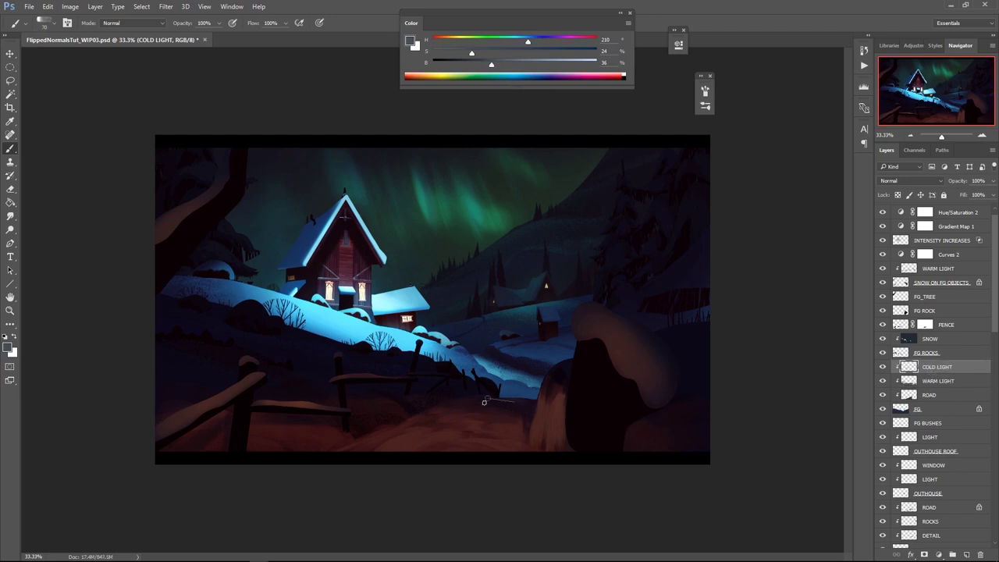
Paint cold light on the foreground ground with sampled tones and a blue of hue 209, saturation 44 and brightness 34
left_click(484, 392, "alt")
left_click(456, 395, "alt")
left_click(536, 407, "alt")
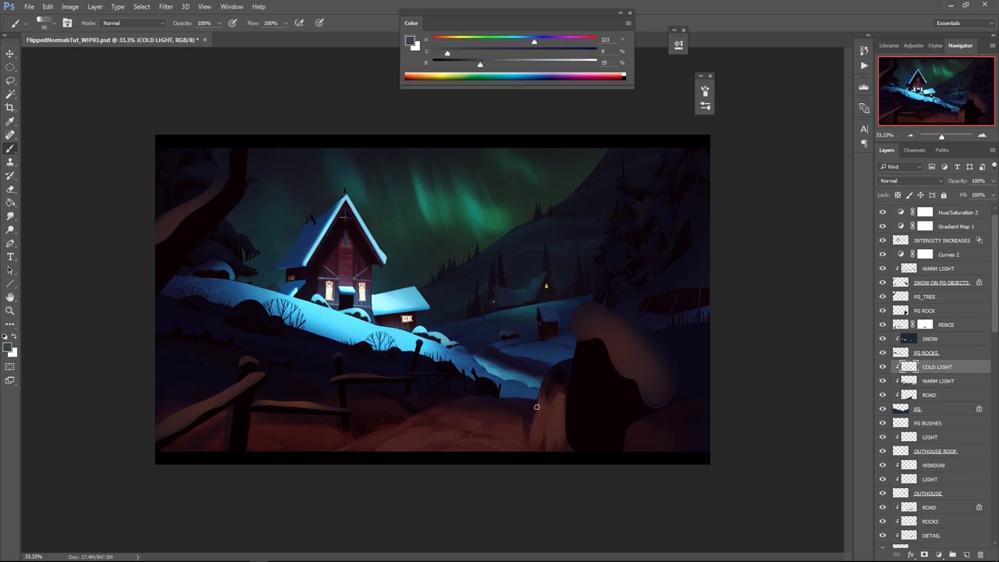
left_click_drag(496, 53, 500, 55)
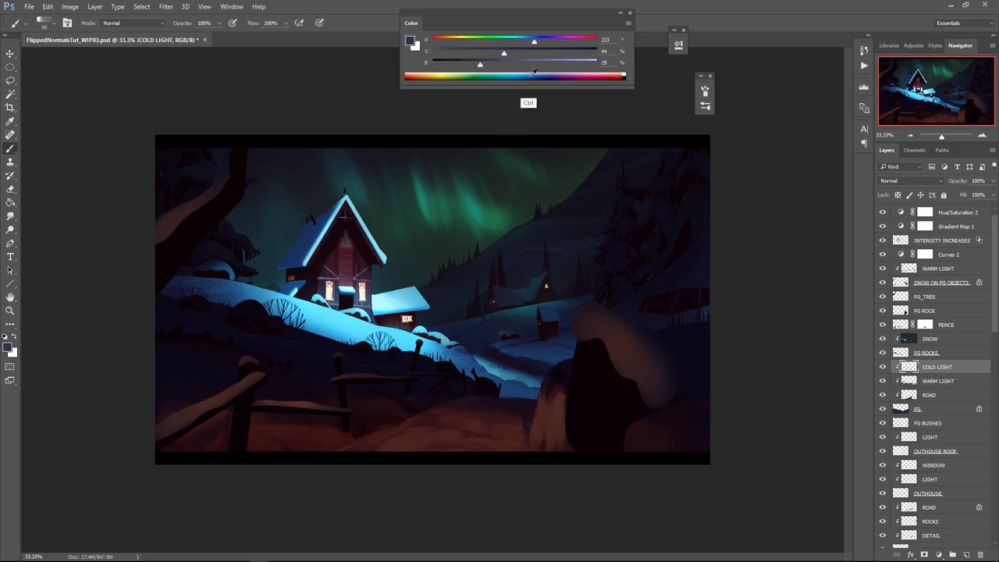
left_click(488, 64)
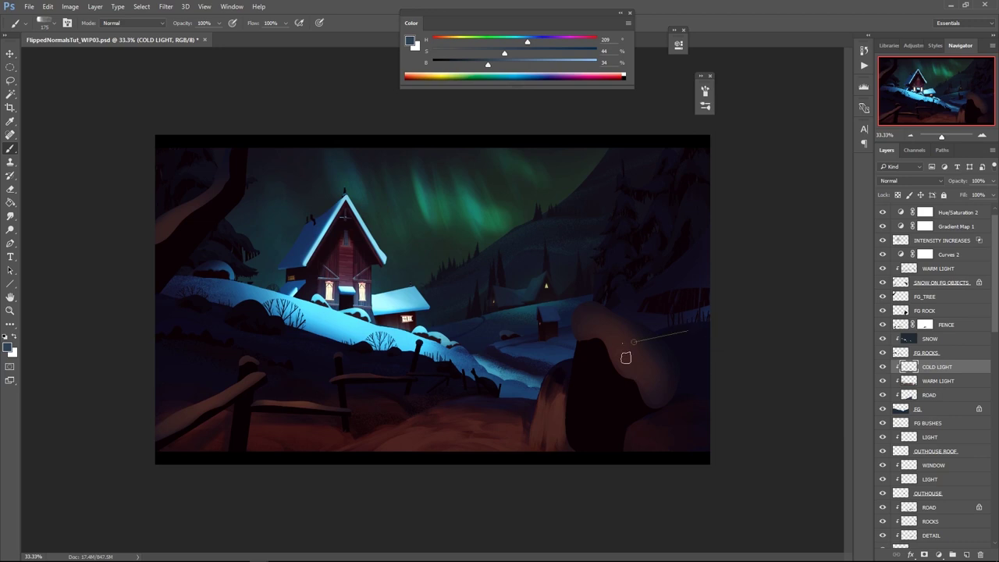
Refine the warm light on the snow mound beside the dark rock with sampled tones on the ground's WARM LIGHT layer
left_click(549, 406, "alt")
left_click(937, 381)
left_click(553, 403, "alt")
key("bracketleft")
left_click_drag(553, 422, 557, 445)
left_click(562, 450, "alt")
mouse_move(568, 385)
left_mouse_down()
mouse_move(570, 443)
mouse_move(551, 377)
mouse_move(545, 433)
left_mouse_up()
left_click(553, 410, "alt")
left_click_drag(638, 428, 645, 467)
left_click(535, 438, "alt")
Paint warm brown light strokes along the foreground path and the ground by the left fence using sampled tones
key("bracketright")
key("bracketleft")
key("bracketleft")
key("bracketleft")
left_click(511, 420, "alt")
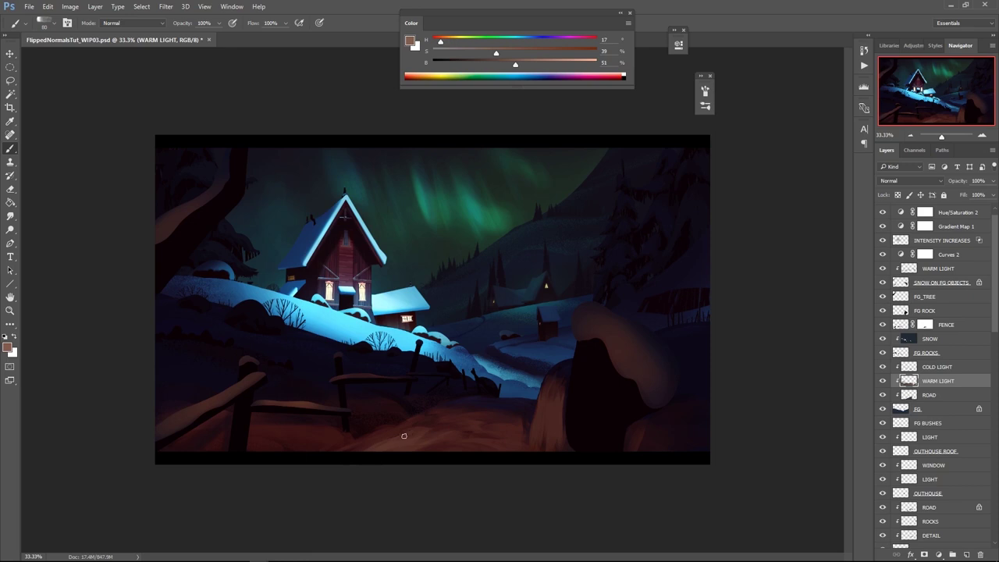
left_click(338, 446, "alt")
left_click(346, 443, "alt")
key("bracketright")
key("bracketright")
key("bracketright")
mouse_move(288, 454)
left_mouse_down()
mouse_move(309, 440)
mouse_move(257, 446)
left_mouse_up()
left_click(382, 442, "alt")
left_click(400, 449, "alt")
Blend the warm light along the path's lower edge toward the snow mound with larger textured strokes, then deselect
key("bracketright")
key("bracketright")
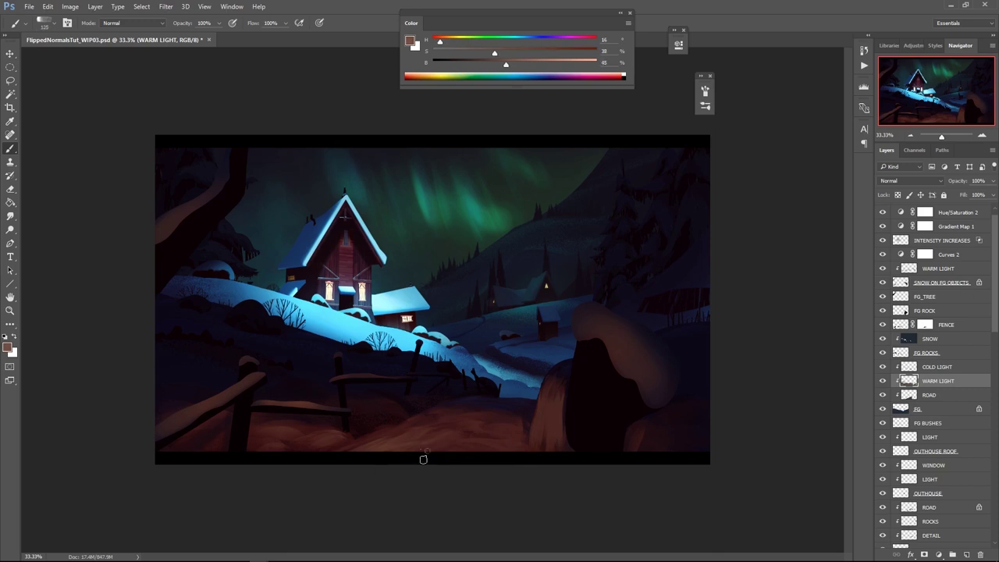
left_click(421, 452, "alt")
mouse_move(522, 469)
left_mouse_down()
mouse_move(580, 466)
mouse_move(463, 465)
left_mouse_up()
key("l")
key("b")
left_click_drag(511, 449, 529, 451)
key("ctrl+d")
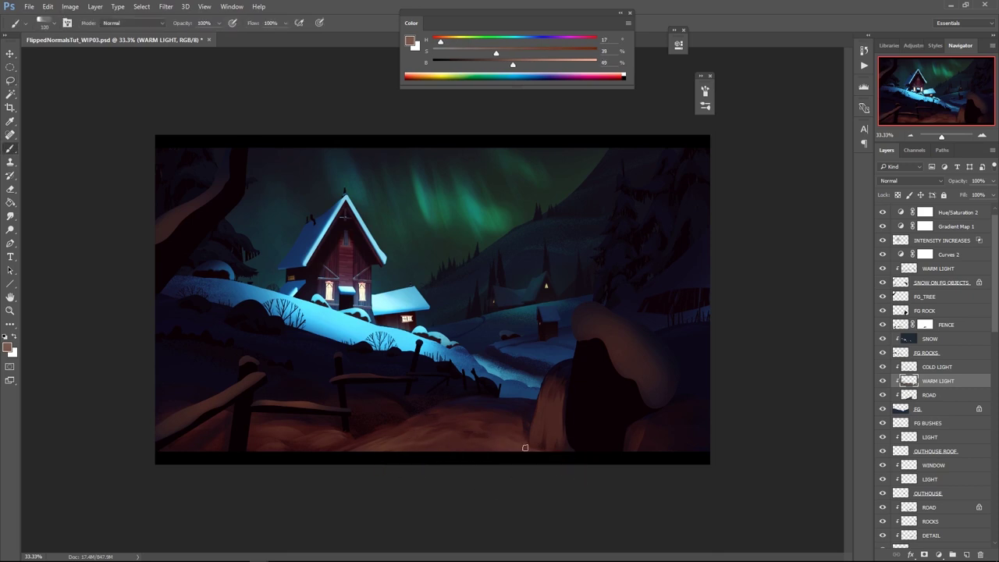
Paint cold light along the foreground path's upper edge on the COLD LIGHT layer, using a sampled blue of hue 211, saturation 31 and brightness 33
left_click(488, 405, "alt")
left_click(928, 369)
key("bracketleft")
key("bracketleft")
key("bracketleft")
left_click(451, 413, "alt")
left_click(490, 410, "alt")
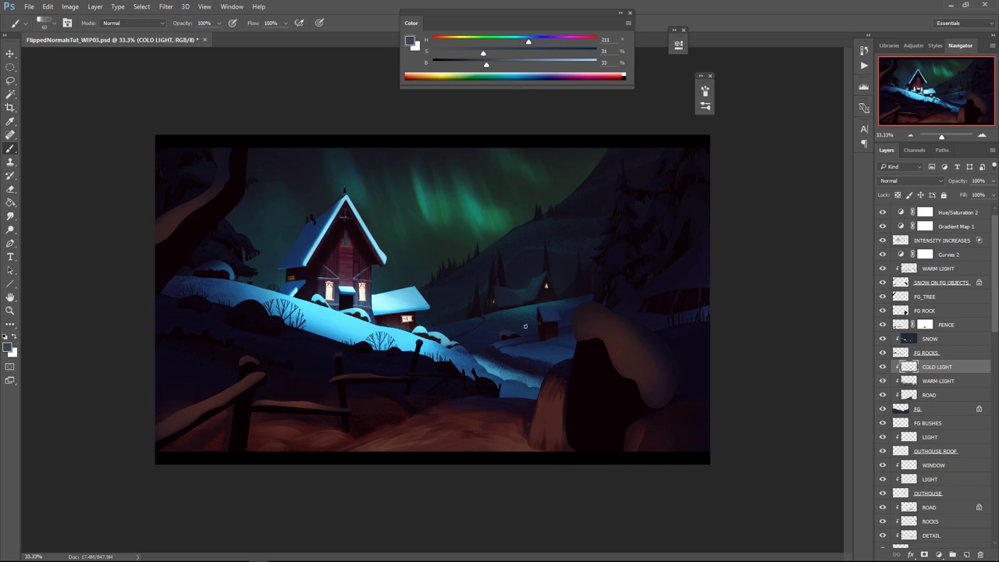
key("z")
left_click(559, 299, "alt")
left_click(560, 299, "alt")
left_click(508, 338)
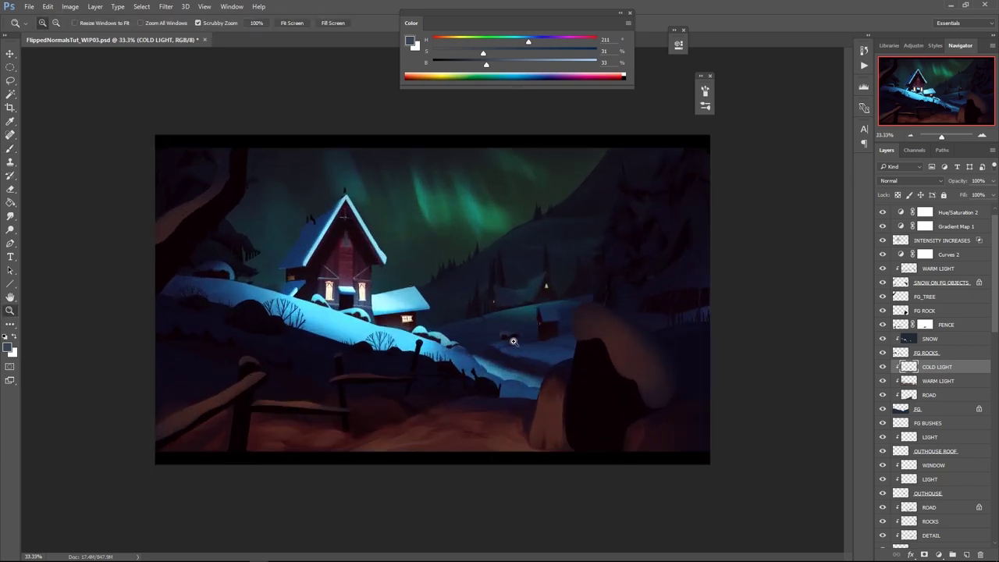
Raise the saturation of the aurora's NORTHERN LIGHT layer slightly and apply a Hue/Saturation adjustment to the STREAKS layer
scroll(984, 351, "down", 10)
left_click(946, 515)
key("ctrl+u")
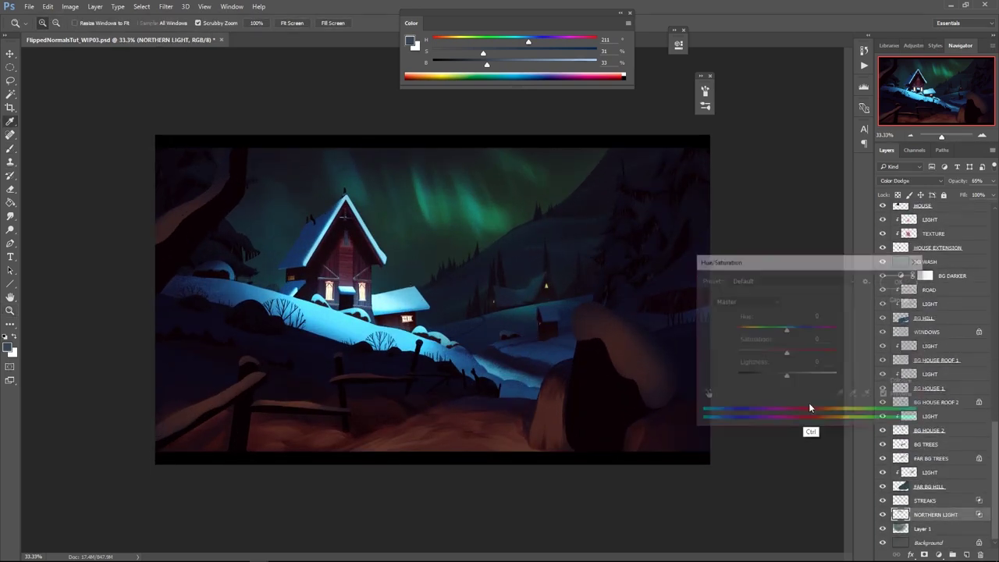
left_click_drag(787, 356, 793, 356)
left_click(896, 282)
left_click(935, 500)
key("ctrl+u")
left_click(902, 280)
Brush sampled warm brown tones over the middle of the foreground path on the ground's WARM LIGHT layer
left_click_drag(995, 485, 995, 277)
left_click(950, 388)
key("b")
left_click(427, 431, "alt")
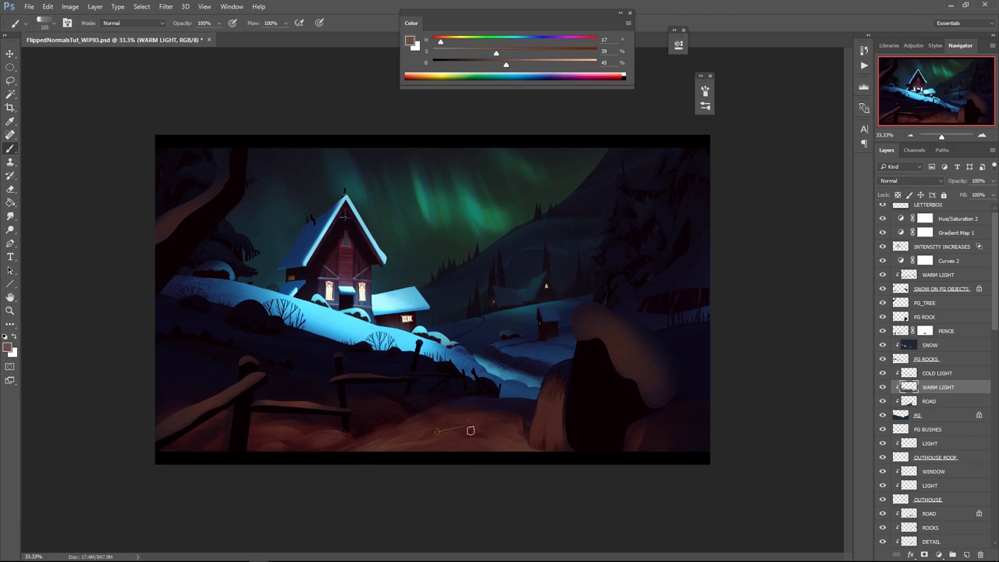
left_click(419, 423, "alt")
left_click(454, 405, "alt")
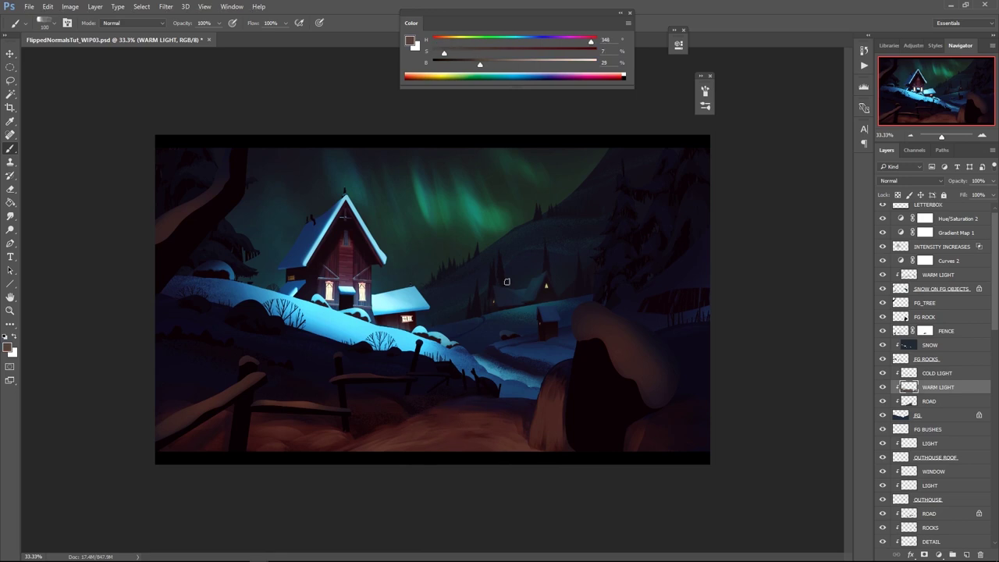
Mix a muted blue of hue 202, saturation 27 and brightness 46 and try it on the foreground path
left_click(492, 61)
left_click(526, 41)
left_click_drag(437, 64, 476, 64)
left_click(477, 54)
left_click_drag(473, 423, 451, 422)
key("ctrl+z")
left_click(508, 64)
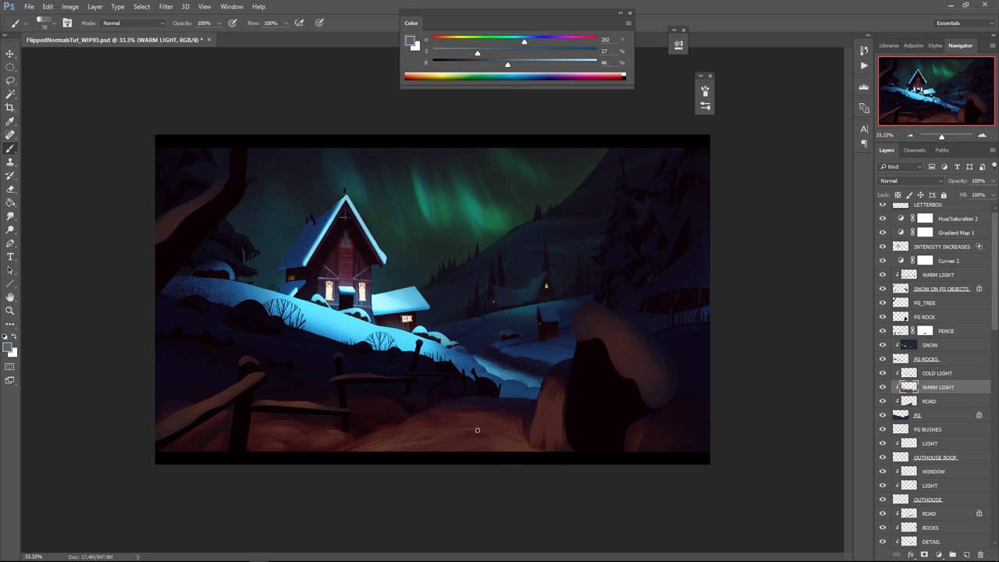
Blend the path's warm light toward the shadow beside the middle fence with sampled tones
left_click(471, 426, "alt")
key("bracketright")
key("bracketleft")
key("bracketleft")
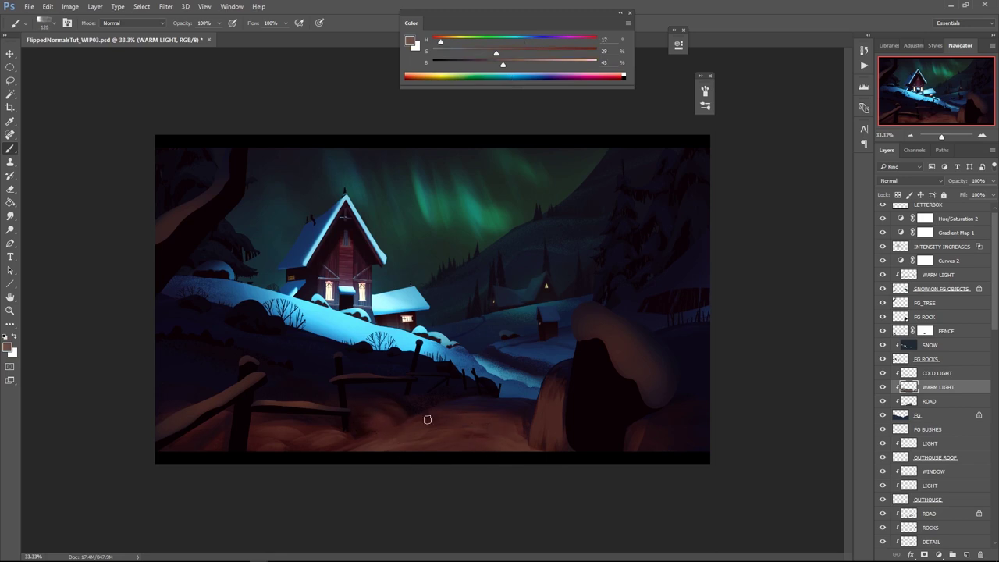
left_click_drag(410, 405, 433, 410)
left_click(448, 417, "alt")
left_click(453, 409, "alt")
Paint warm brown light with a larger brush on the ground to the right of the dark foreground rock
left_click(553, 423, "alt")
key("bracketright")
key("bracketright")
key("bracketright")
key("bracketright")
key("bracketright")
left_click_drag(675, 431, 635, 435)
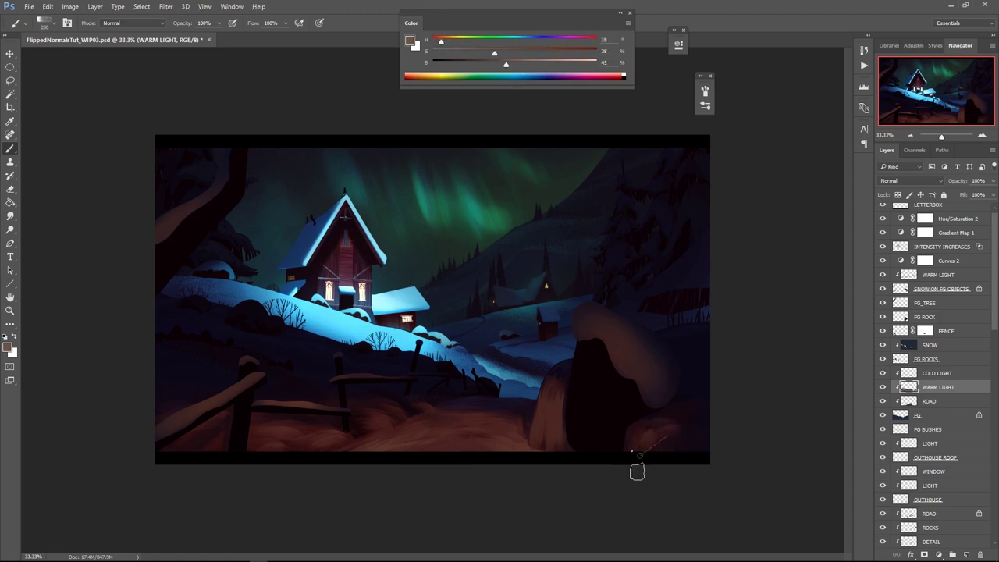
left_click(691, 418, "alt")
left_click(643, 441, "alt")
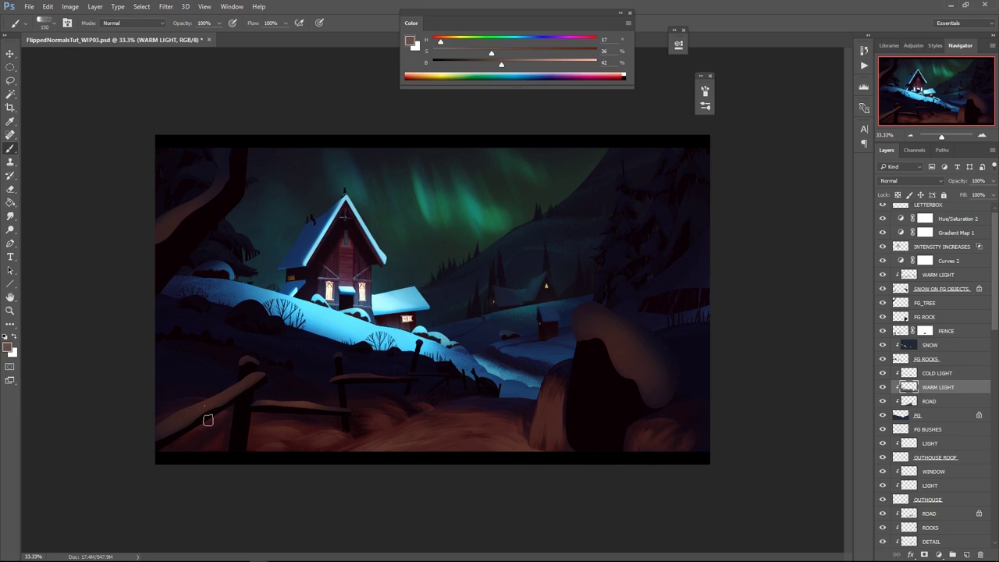
Lasso the ground around the left fence, paint warm textured light inside the selection with another brush, and deselect
key("l")
mouse_move(156, 367)
left_mouse_down()
mouse_move(189, 497)
mouse_move(145, 460)
left_mouse_up()
key("b")
right_click(319, 461)
double_click(377, 446)
key("ctrl+d")
key("ctrl+d")
Lasso the slope above the left fence, paint soft sampled tones inside the selection, and deselect
key("l")
mouse_move(303, 375)
left_mouse_down()
mouse_move(224, 345)
mouse_move(149, 358)
left_mouse_up()
key("b")
key("bracketleft")
left_click_drag(186, 345, 149, 337)
left_click(219, 373, "alt")
key("ctrl+d")
Even out the warm light across the lower path and fence ground with tones sampled from the surrounding snow
left_click(394, 440, "alt")
left_click(256, 440, "alt")
left_click(546, 417, "alt")
left_click(546, 416, "alt")
key("]")
left_click(479, 444, "alt")
Touch up the fence snow on the foreground objects' WARM LIGHT layer with a brown of hue 18, saturation 39 and brightness 49
left_click(945, 273)
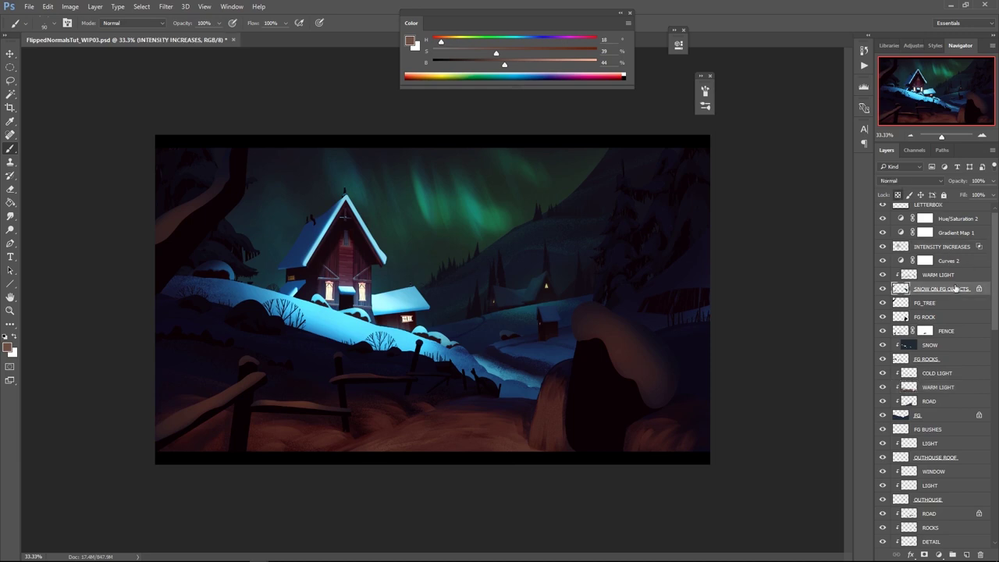
key("ctrl+z")
scroll(235, 397, "up", 1, "alt")
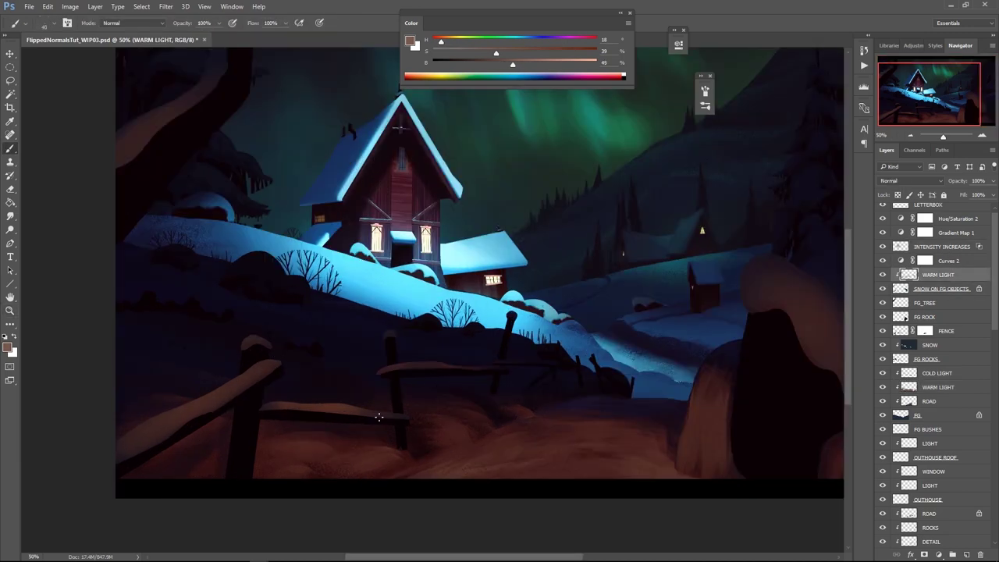
key("z")
left_click(537, 350, "alt")
left_click(540, 351, "alt")
left_click(529, 351)
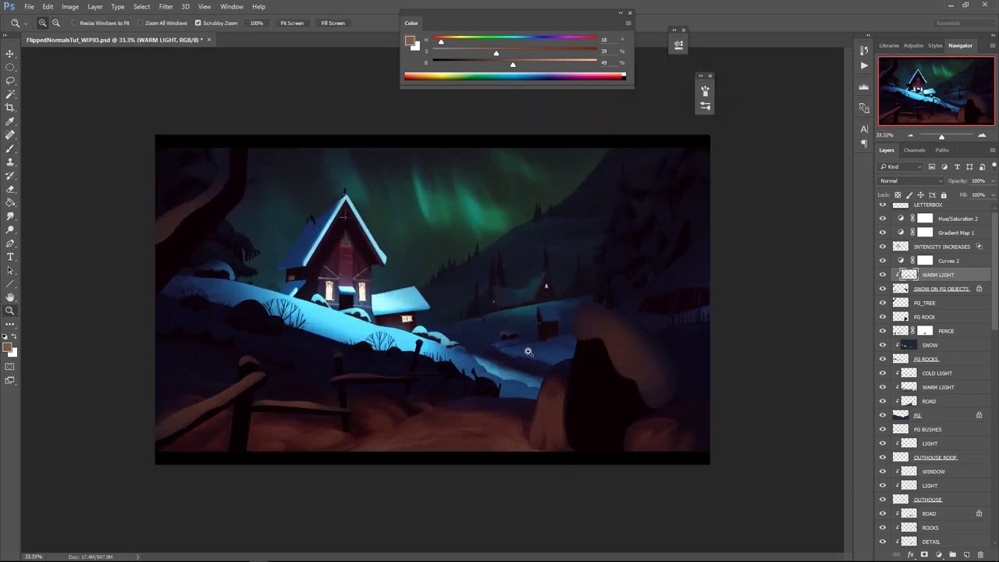
Soften the warm light on the ground's WARM LIGHT layer with a soft eraser
left_click(948, 384)
key("e")
right_click(382, 399)
double_click(565, 423)
key("bracketleft")
key("bracketleft")
key("bracketleft")
Increase the saturation of the WARM LIGHT layer clipped to SNOW ON FG OBJECTS, then reselect the ground's WARM LIGHT layer
left_click(934, 276)
key("ctrl+u")
left_click_drag(787, 354, 793, 355)
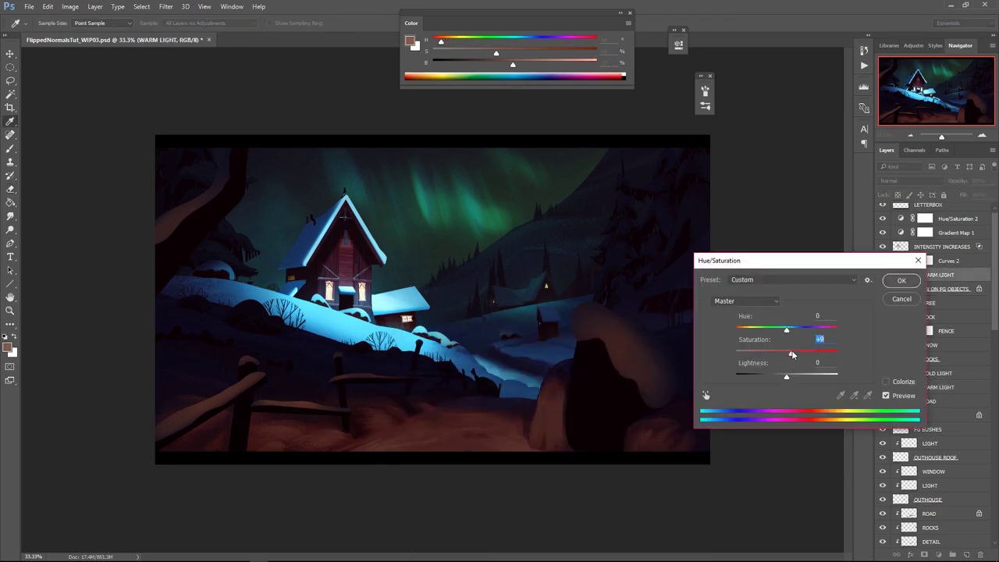
left_click(900, 286)
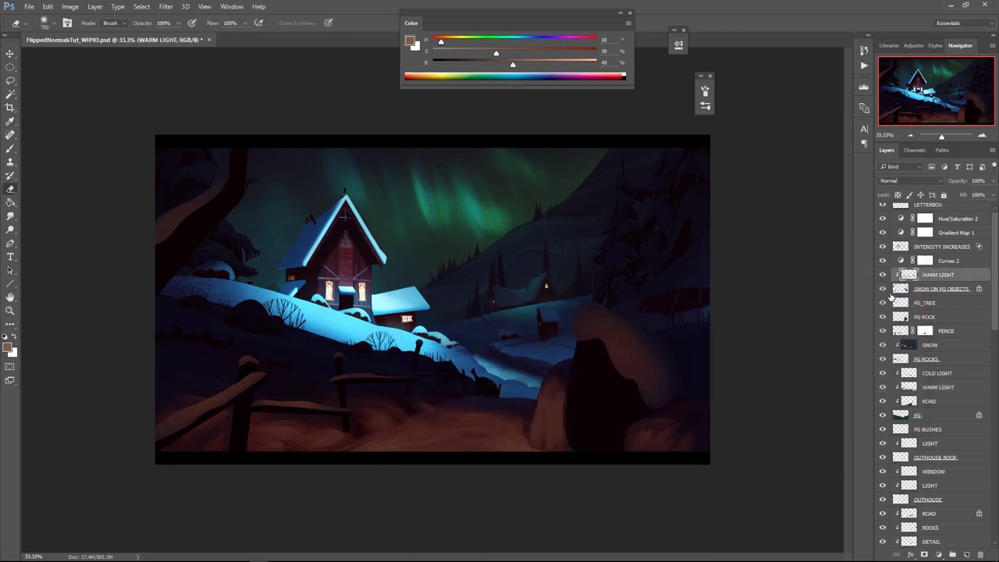
left_click(941, 387)
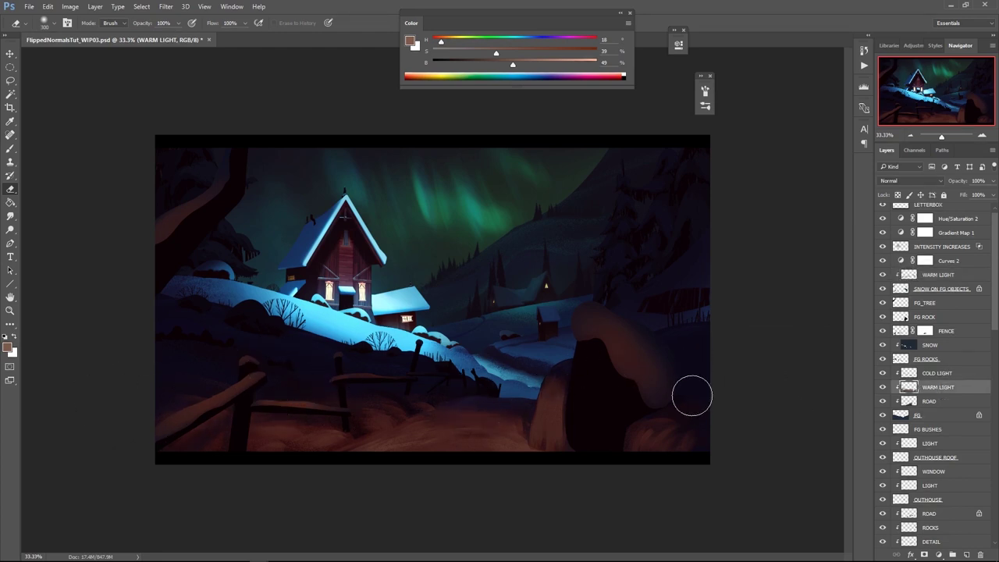
Add a new clipped layer above COLD LIGHT and name it TRACKS
key("b")
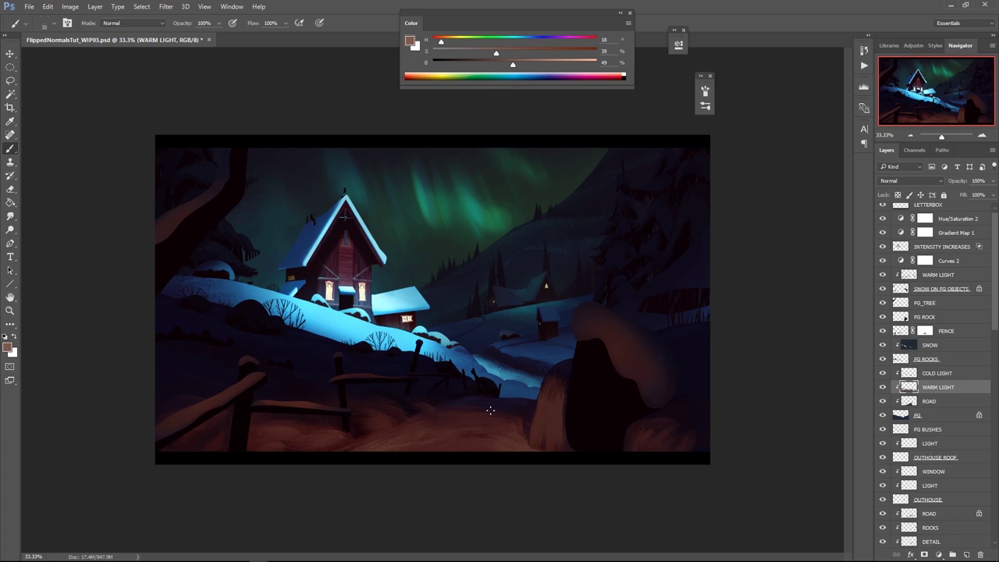
key("l")
left_click(934, 375)
key("ctrl+alt+shift+n")
left_click(933, 380, "alt")
double_click(933, 375)
type("TRACKS")
key("Return")
Lasso a thin curving track along the foreground path and paint it with a dark tone of hue 213, saturation 19 and brightness 23
mouse_move(506, 398)
left_mouse_down()
mouse_move(478, 402)
mouse_move(458, 422)
mouse_move(468, 403)
mouse_move(429, 438)
mouse_move(363, 453)
mouse_move(505, 399)
left_mouse_up()
key("b")
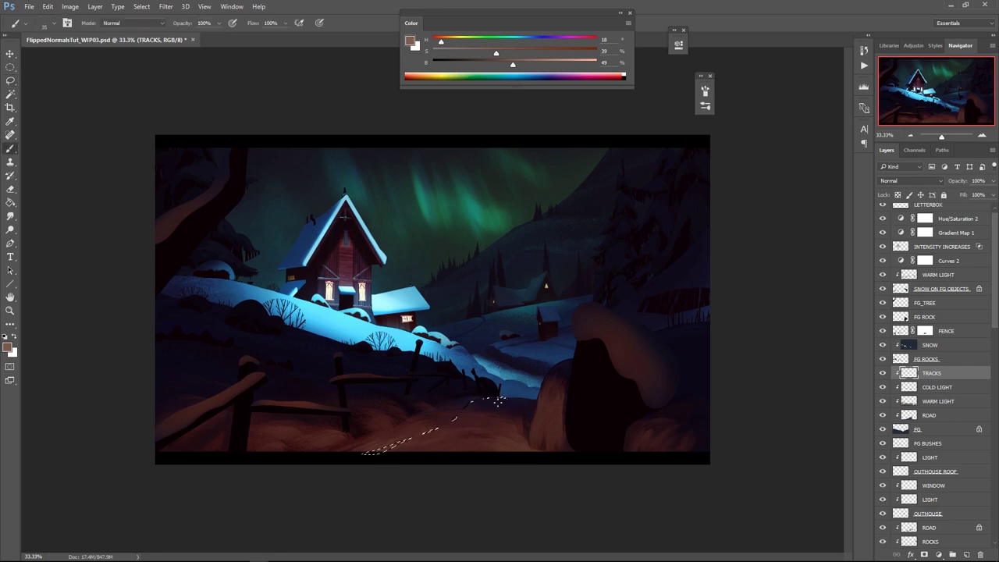
right_click(509, 401)
left_click(684, 498)
left_click(435, 427, "alt")
key("ctrl+h")
left_click_drag(409, 442, 373, 473)
Paint fine warm highlights along the first track with a small brush in a brown of hue 18, saturation 43 and brightness 54
key("ctrl+space")
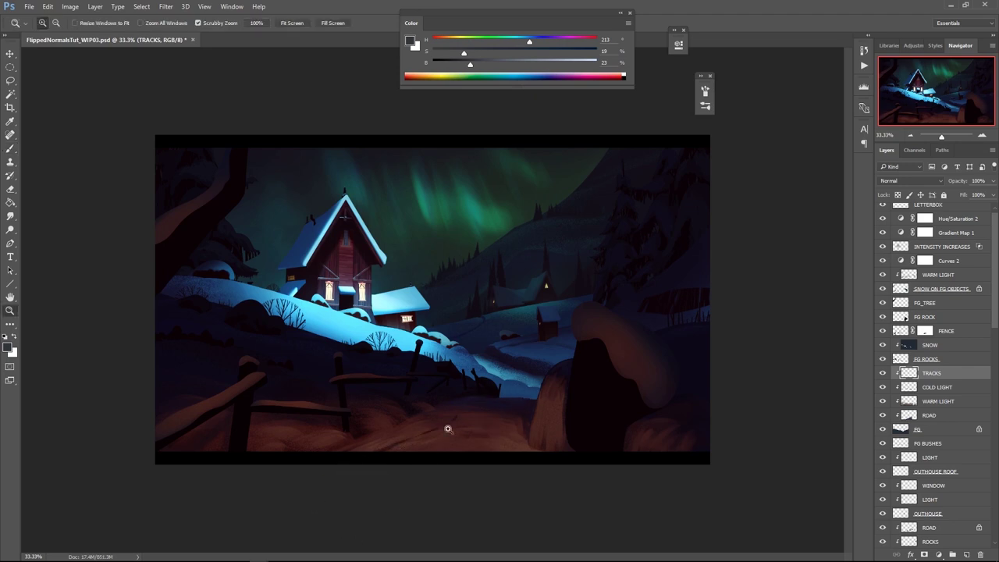
left_click(448, 428, "ctrl")
key("bracketleft")
key("bracketleft")
key("bracketleft")
key("bracketleft")
mouse_move(471, 65)
left_mouse_down()
mouse_move(505, 64)
mouse_move(441, 42)
left_mouse_up()
left_click(448, 41)
left_click_drag(508, 66, 514, 66)
key("bracketleft")
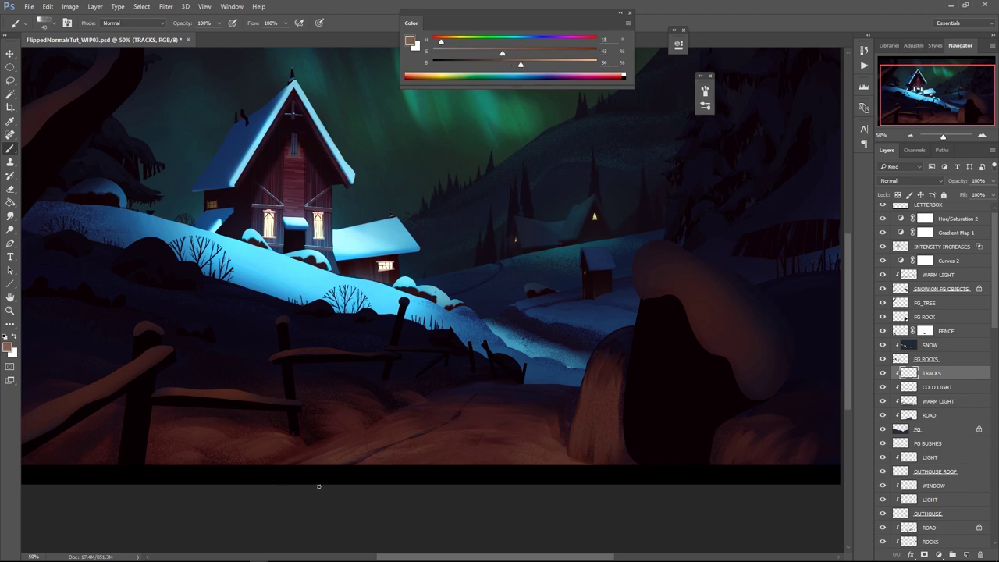
Lasso another curved track mark on the lower path and fill it with a sampled dark tone
type("l")
type("0")
key("Return")
mouse_move(447, 435)
left_mouse_down()
mouse_move(423, 461)
mouse_move(451, 434)
left_mouse_up()
key("b")
left_click(457, 440, "alt")
key("ctrl+h")
key("bracketright")
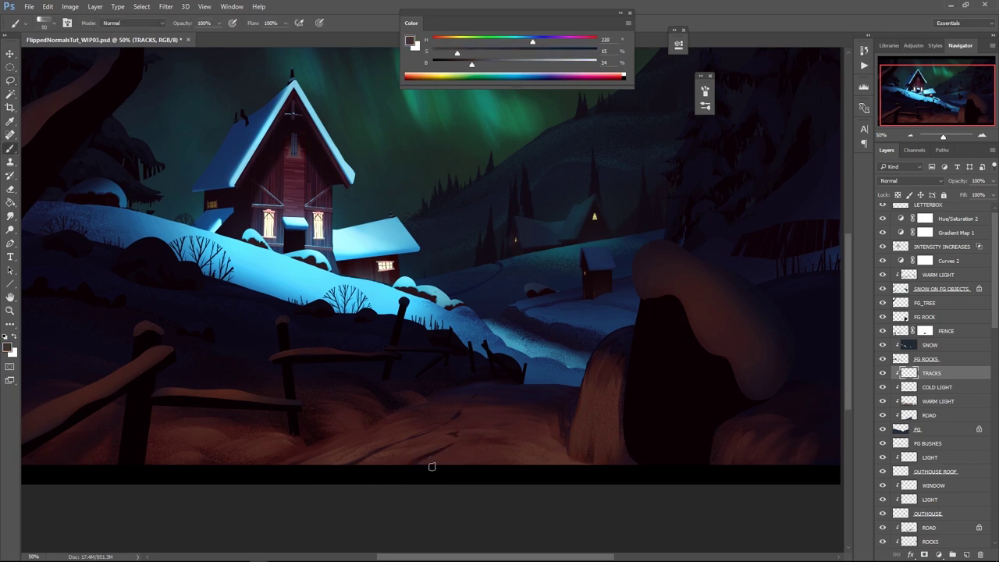
left_click_drag(447, 452, 474, 441)
Edge the lower path's curved track with warm highlights in a brown of hue 17, saturation 45 and brightness 58
left_click(485, 62)
left_click(448, 41)
mouse_move(458, 53)
left_mouse_down()
mouse_move(491, 54)
mouse_move(444, 41)
left_mouse_up()
left_click_drag(485, 64, 507, 65)
left_click_drag(434, 458, 372, 477)
key("ctrl+z")
left_click(507, 54)
left_click(528, 64)
left_click(440, 40)
key("[")
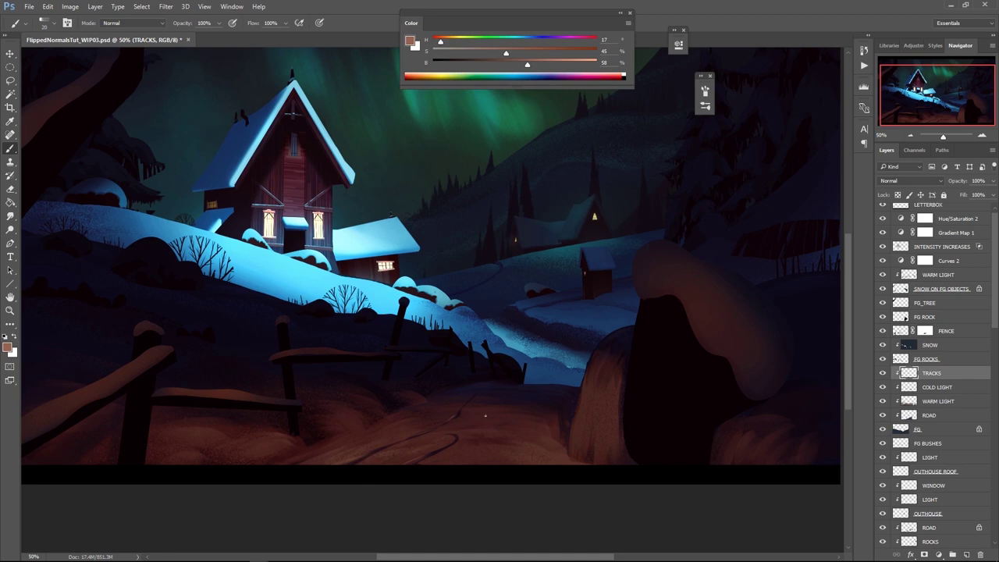
Lasso a track down the path's right side and paint it with a larger brush in a sampled dark tone
key("l")
mouse_move(554, 387)
left_mouse_down()
mouse_move(509, 422)
mouse_move(500, 451)
mouse_move(515, 468)
mouse_move(501, 429)
mouse_move(512, 398)
mouse_move(556, 384)
left_mouse_up()
key("b")
key("ctrl+h")
key("bracketright")
key("bracketright")
key("bracketright")
key("bracketright")
left_click(461, 438, "alt")
left_click_drag(502, 401, 500, 460)
Darken the right track's far end with a deep blue of hue 211, saturation 39 and brightness 23
left_click(528, 396, "alt")
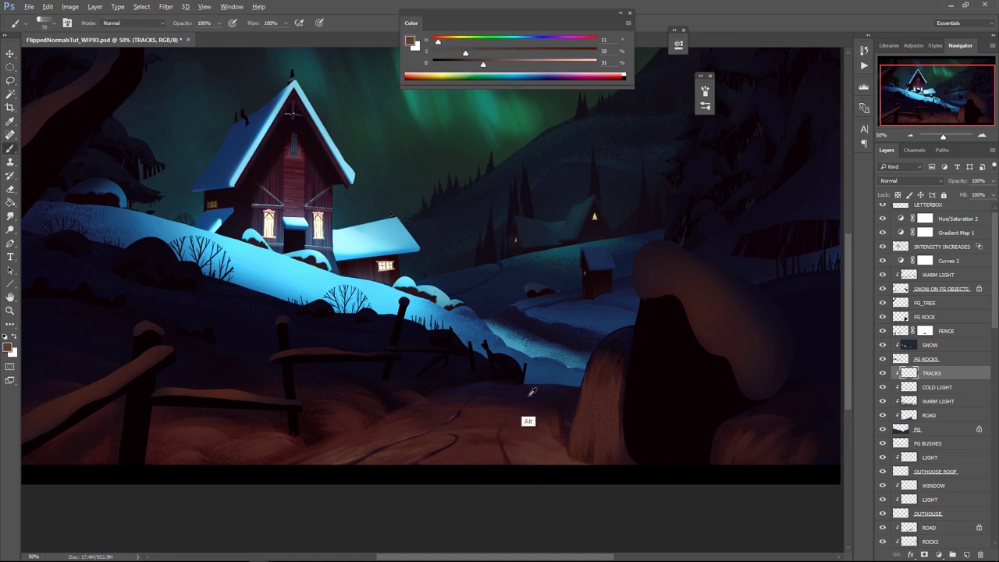
key("bracketright")
left_click_drag(483, 65, 471, 65)
key("bracketleft")
left_click_drag(561, 388, 505, 401)
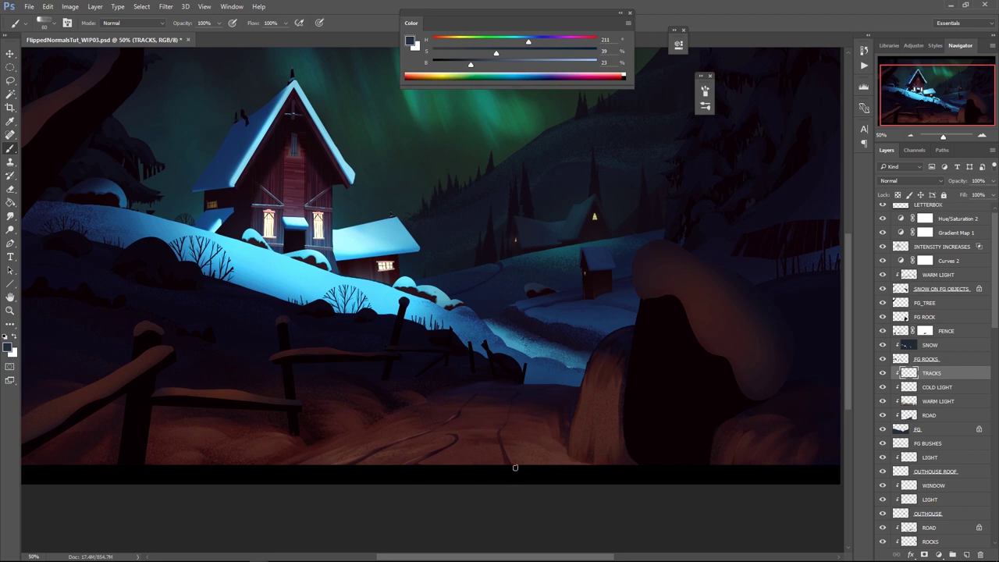
key("z")
left_click(555, 346, "alt")
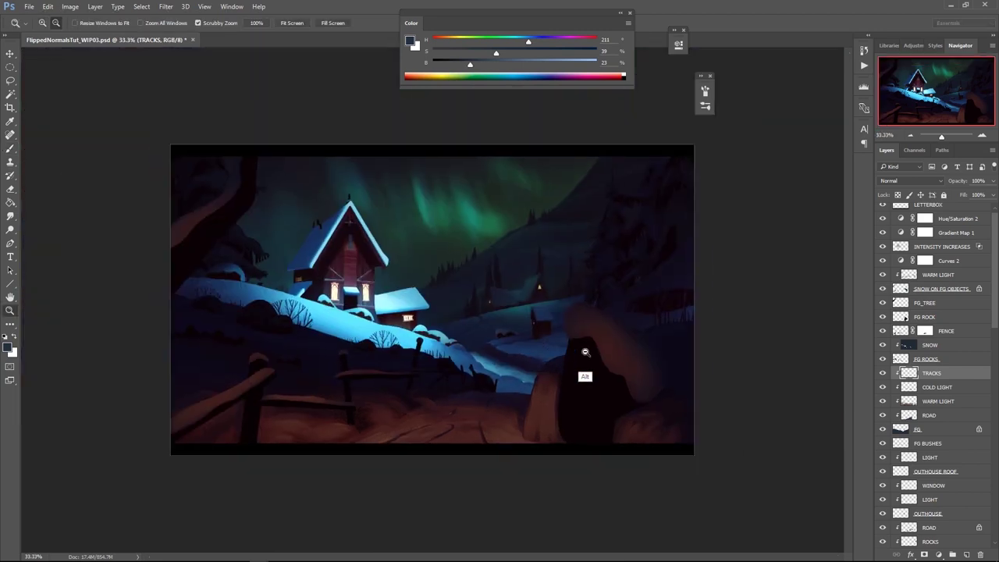
left_click(587, 350, "alt")
left_click(474, 371)
key("b")
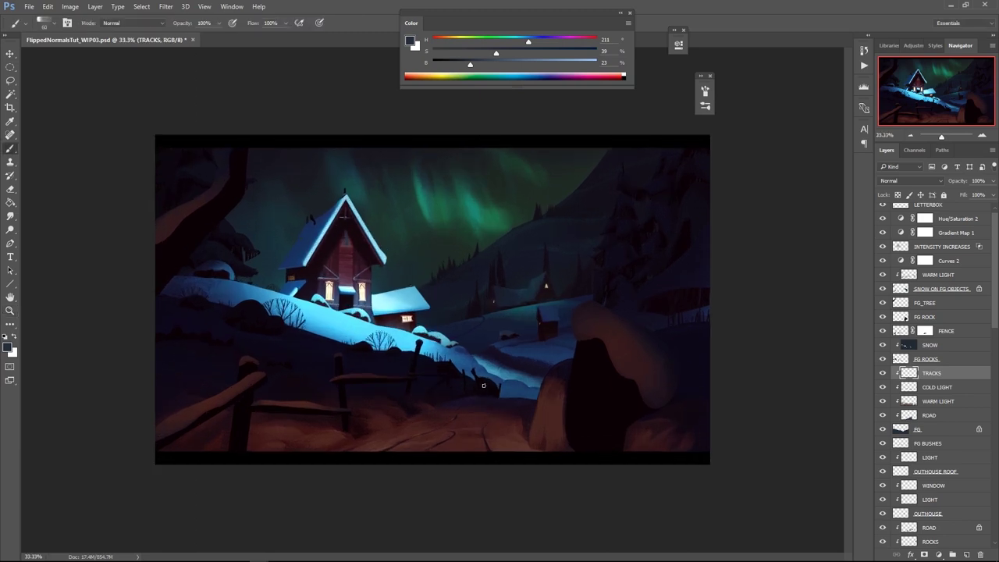
Paint over the path's right side on the COLD LIGHT layer with browns sampled from the surrounding snow
key("l")
key("b")
key("bracketright")
key("bracketright")
left_click(946, 387)
key("z")
left_click(502, 435)
key("b")
left_click(516, 450, "alt")
left_click(469, 434, "alt")
left_click(371, 440, "alt")
left_click(518, 447, "alt")
left_click(523, 442, "alt")
key("bracketleft")
left_click(538, 416, "alt")
left_click(535, 429, "alt")
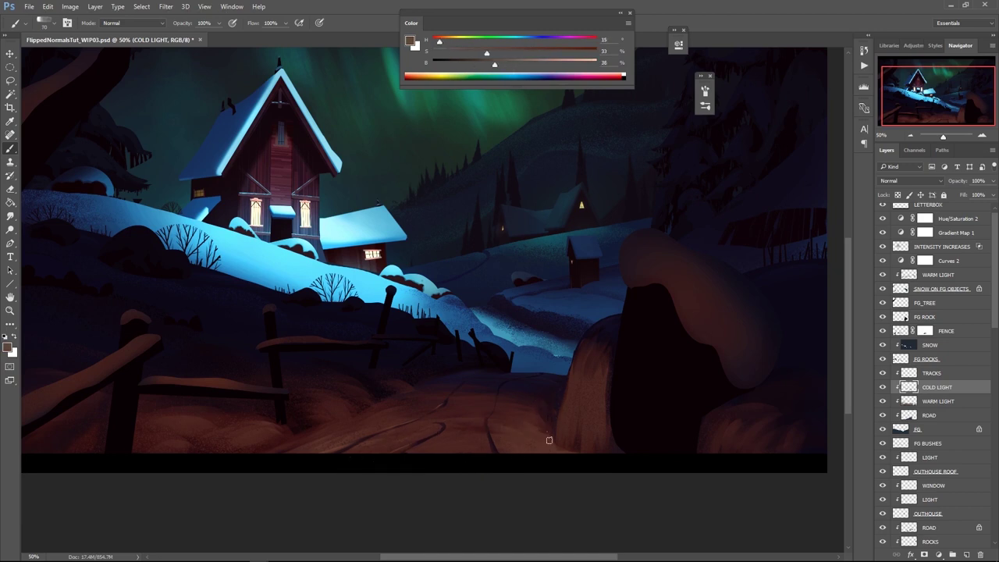
left_click(526, 436, "alt")
mouse_move(544, 436)
left_mouse_down()
mouse_move(520, 414)
mouse_move(430, 416)
left_mouse_up()
Warm the path's far middle and lower left edge with sampled browns, ending on hue 18, saturation 42 and brightness 53
left_click(484, 409, "alt")
left_click(481, 419, "alt")
left_click_drag(490, 404, 452, 415)
left_click(340, 445, "alt")
left_click_drag(319, 441, 245, 477)
left_click_drag(325, 440, 285, 461)
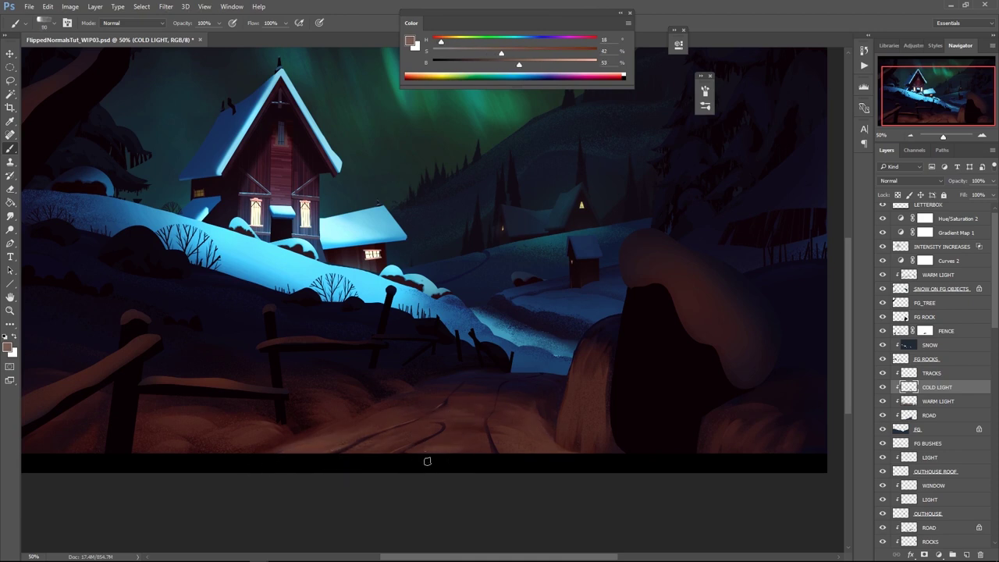
Blend the snow just left of the path with short strokes in a brown of hue 18, saturation 41 and brightness 48
left_click(455, 427, "alt")
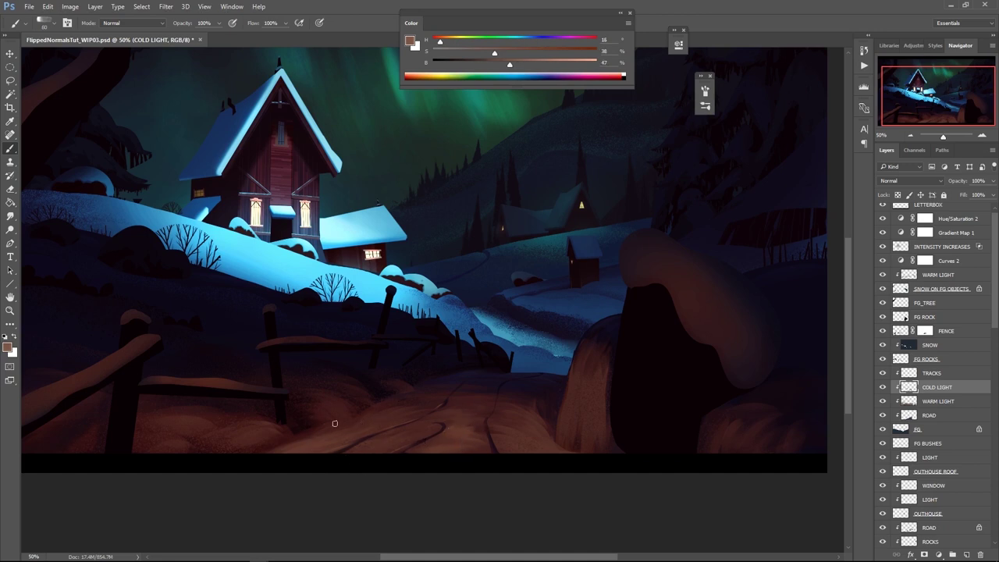
left_click(302, 426, "alt")
left_click(332, 461, "alt")
left_click_drag(312, 431, 333, 434)
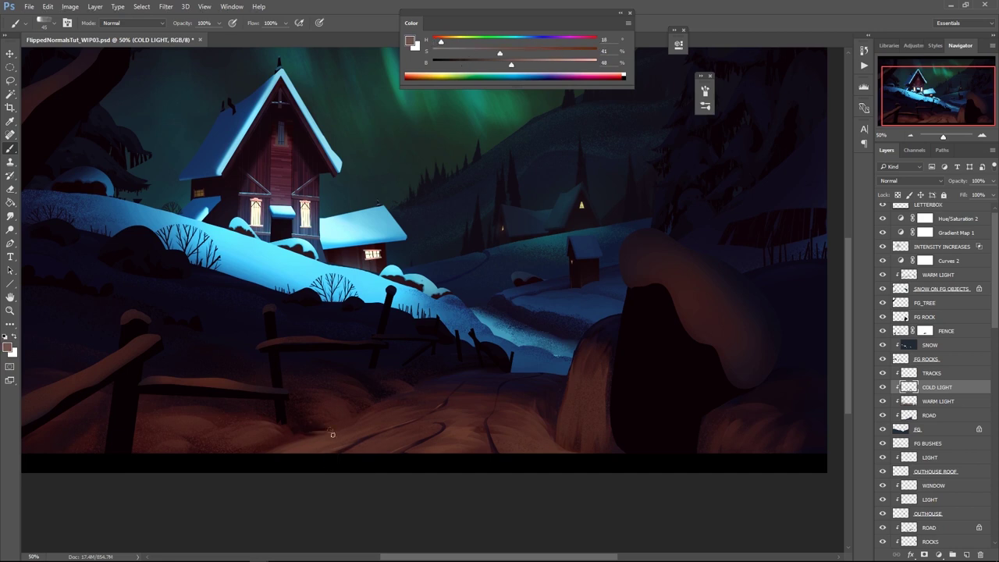
Lasso a long oval of snow left of the path and paint it with a larger brush in brown, raising brightness to 50
left_click(420, 394, "alt")
key("l")
mouse_move(433, 379)
left_mouse_down()
mouse_move(286, 451)
mouse_move(433, 377)
left_mouse_up()
key("b")
key("bracketright")
key("bracketright")
key("bracketright")
key("bracketright")
key("bracketright")
key("bracketright")
left_click(275, 426, "alt")
key("ctrl+d")
key("ctrl+shift+d")
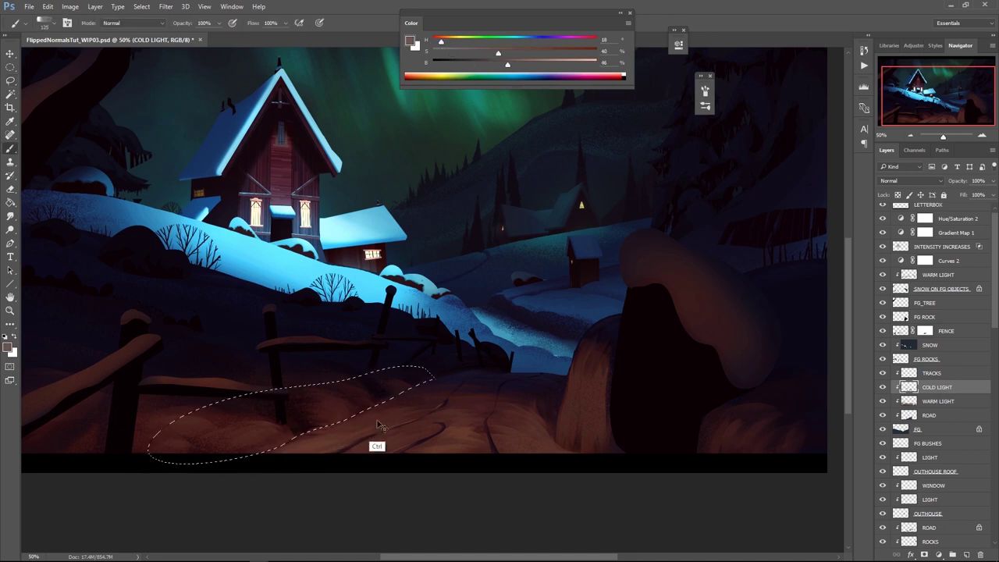
left_click_drag(510, 64, 514, 65)
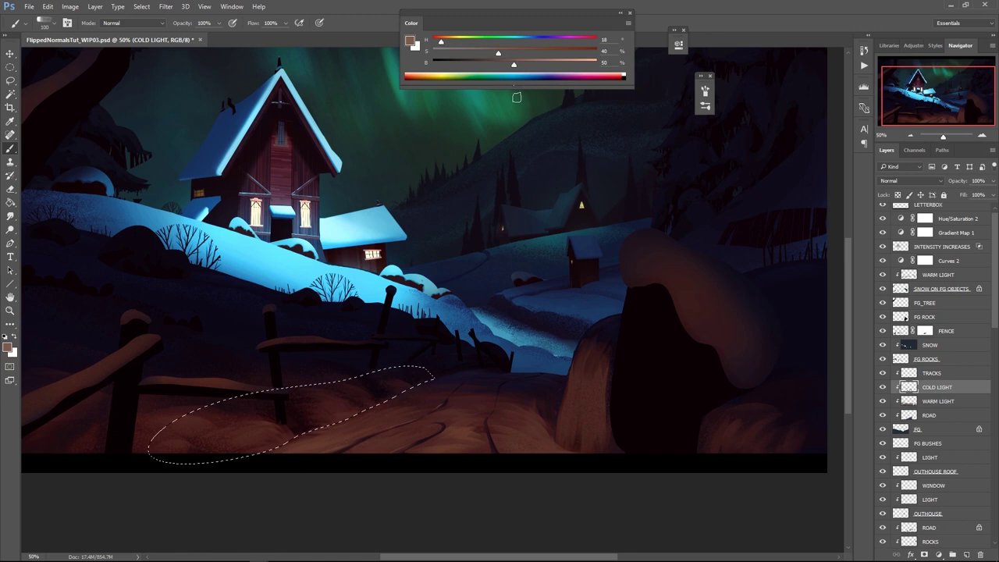
Clear the oval selection and merge the COLD LIGHT and WARM LIGHT layers
left_click(938, 401)
key("ctrl+d")
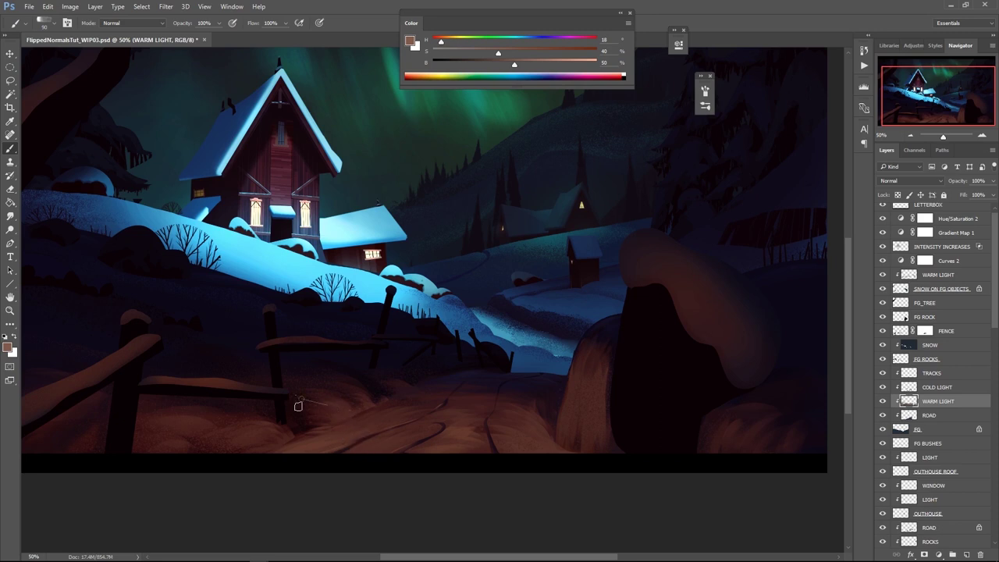
key("ctrl+e")
Blend the far part of the path with a smaller brush and browns sampled along the tracks
left_click(377, 420, "alt")
key("[")
key("[")
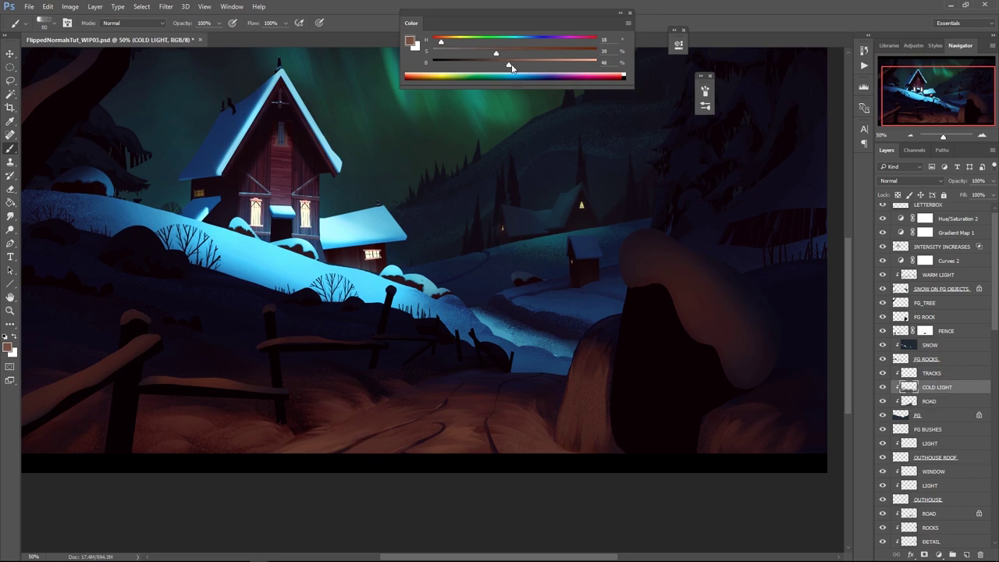
left_click_drag(488, 401, 481, 409)
left_click(461, 402, "alt")
left_click(489, 388, "alt")
left_click(484, 405, "alt")
key("[")
key("[")
left_click(473, 398, "alt")
left_click(479, 370, "alt")
Soften the path's lower left edge and the adjoining snow with sampled browns
left_click(410, 433, "alt")
left_click(338, 448, "alt")
left_click(200, 419, "alt")
key("ctrl+space")
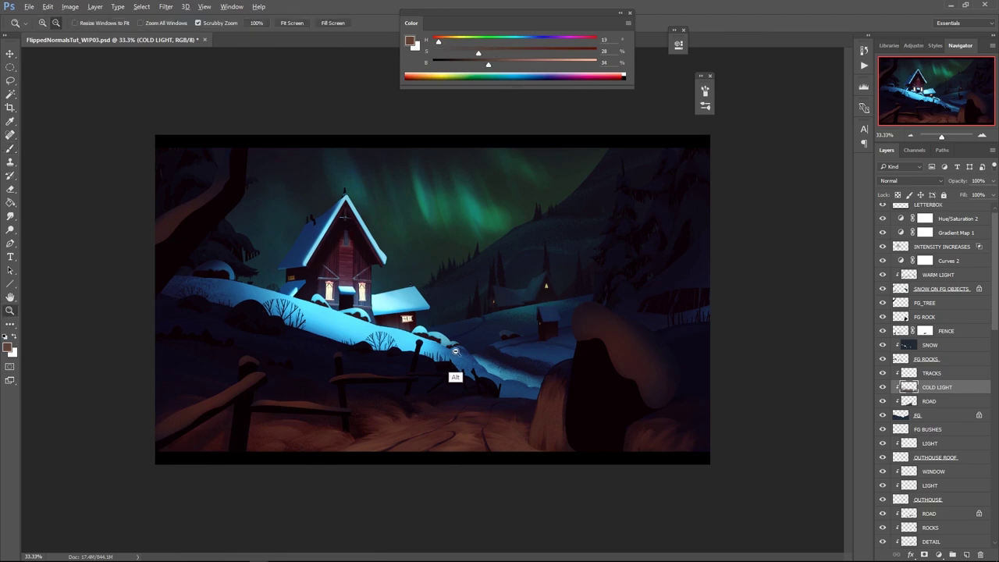
Paint warm light down the mound beside the foreground rock in a brown of hue 19, saturation 37 and brightness 50
left_click(508, 414, "ctrl")
left_click(573, 383, "alt")
left_click(567, 446, "alt")
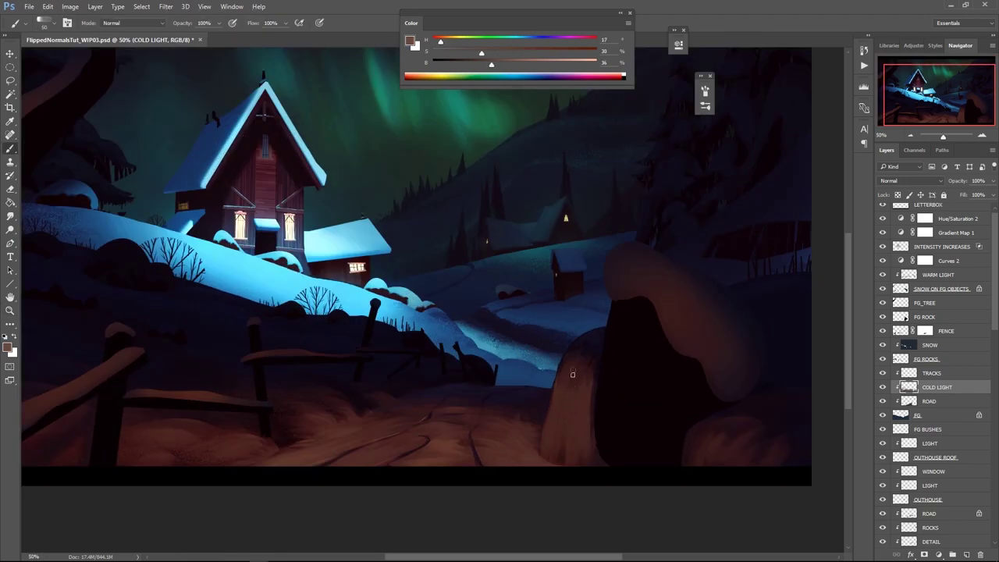
left_click(576, 392, "alt")
left_click_drag(556, 389, 552, 413)
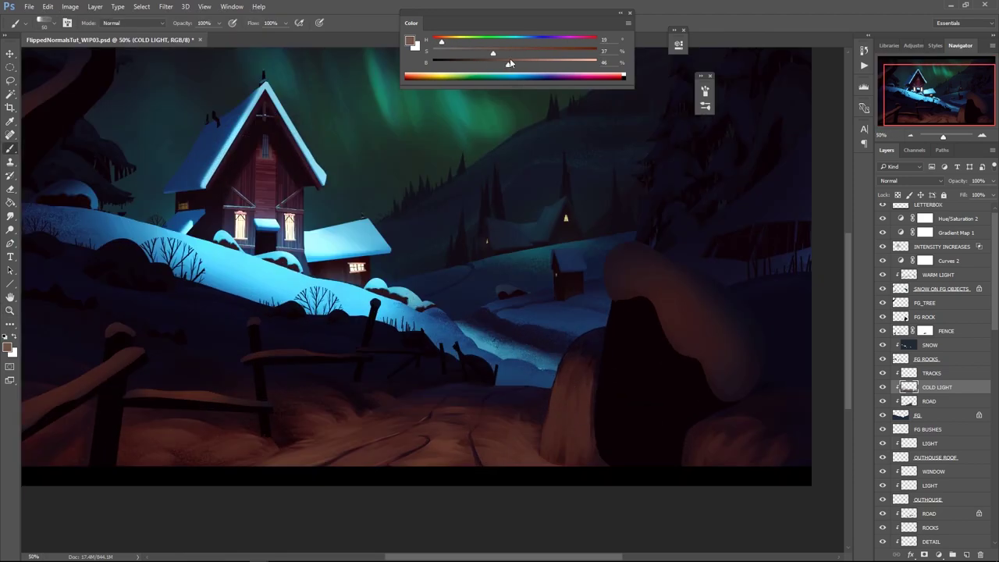
left_click(561, 329, "alt")
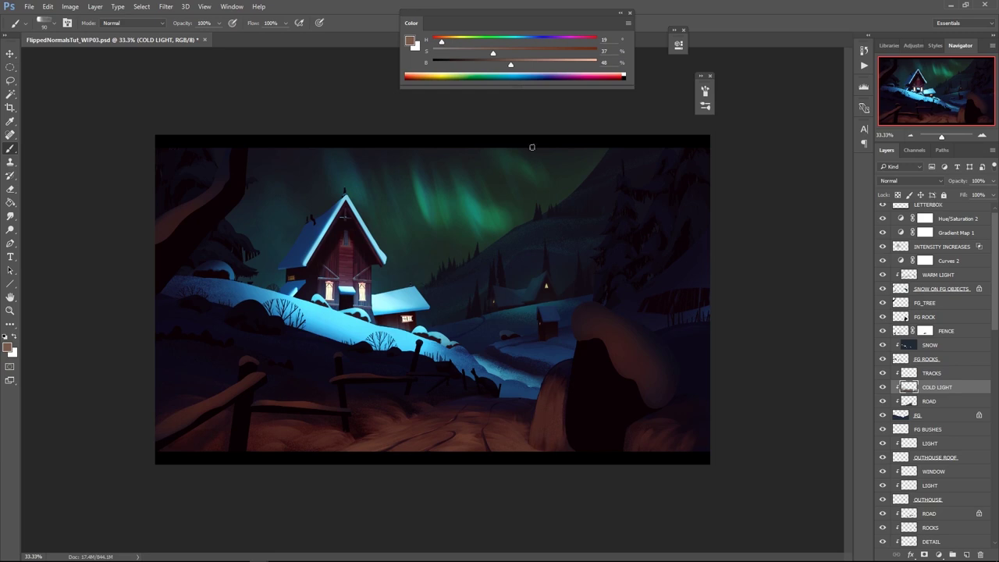
left_click(553, 418, "alt")
key("bracketright")
mouse_move(550, 401)
left_mouse_down()
mouse_move(543, 446)
mouse_move(565, 444)
left_mouse_up()
key("z")
left_click(474, 412)
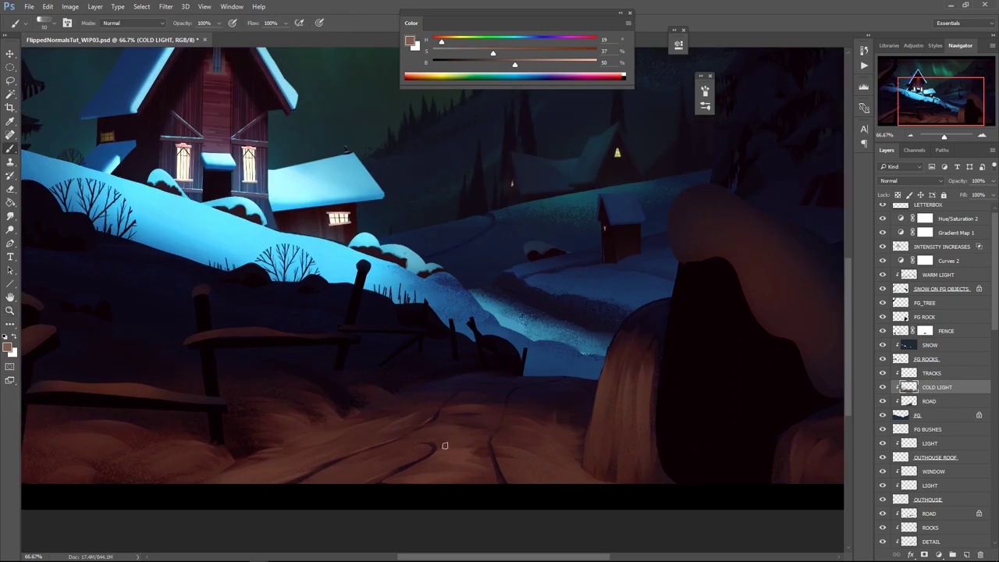
left_click(481, 434, "alt")
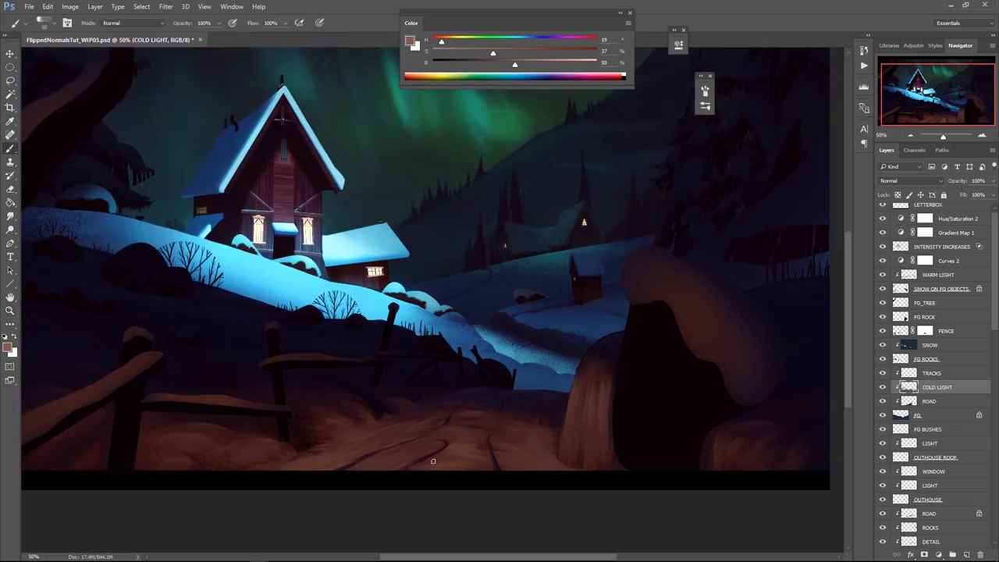
left_click(498, 429, "alt")
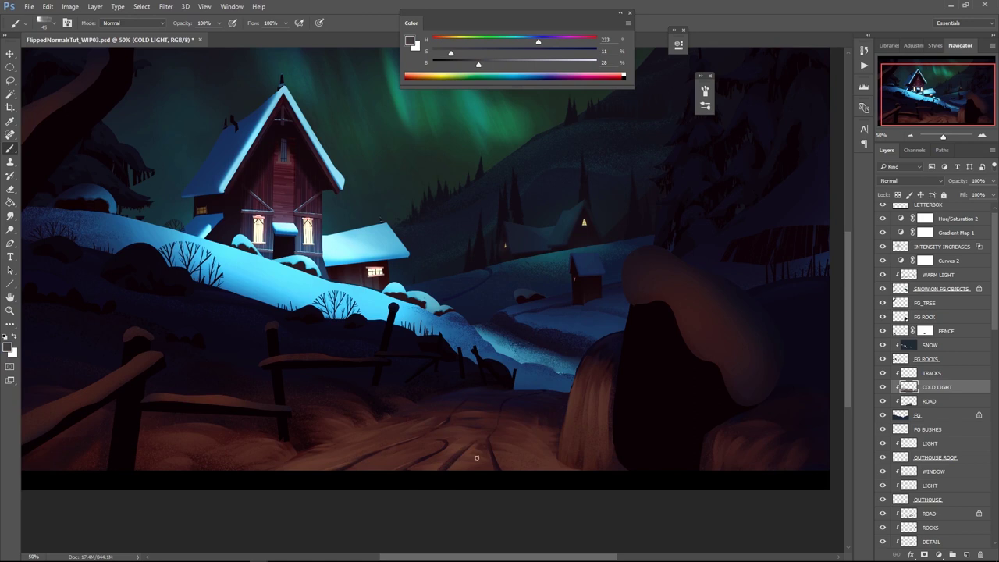
key("ctrl+alt+z")
key("ctrl+alt+z")
Stroke sampled brown across the lower path from its middle toward the left edge
left_click(459, 452, "alt")
key("]")
key("]")
left_click(367, 443, "alt")
key("[")
mouse_move(450, 446)
left_mouse_down()
mouse_move(379, 480)
mouse_move(315, 454)
left_mouse_up()
left_click(437, 423, "alt")
Blend the snow between the two tracks with a larger brush and repeatedly sampled path tones
key("]")
left_click(516, 448, "alt")
left_click(465, 435, "alt")
left_click(470, 428, "alt")
left_click(427, 435, "alt")
left_click(464, 443, "alt")
left_click(383, 435, "alt")
key("]")
key("]")
Refine the path's right edge with sampled browns, ending on hue 18, saturation 36 and brightness 43
left_click(472, 411, "ctrl")
left_click(492, 406, "alt")
left_click(485, 437, "alt")
left_click(528, 445, "alt")
left_click(520, 445, "alt")
left_click(502, 419, "alt")
left_click(531, 408, "ctrl")
left_click(562, 379, "alt")
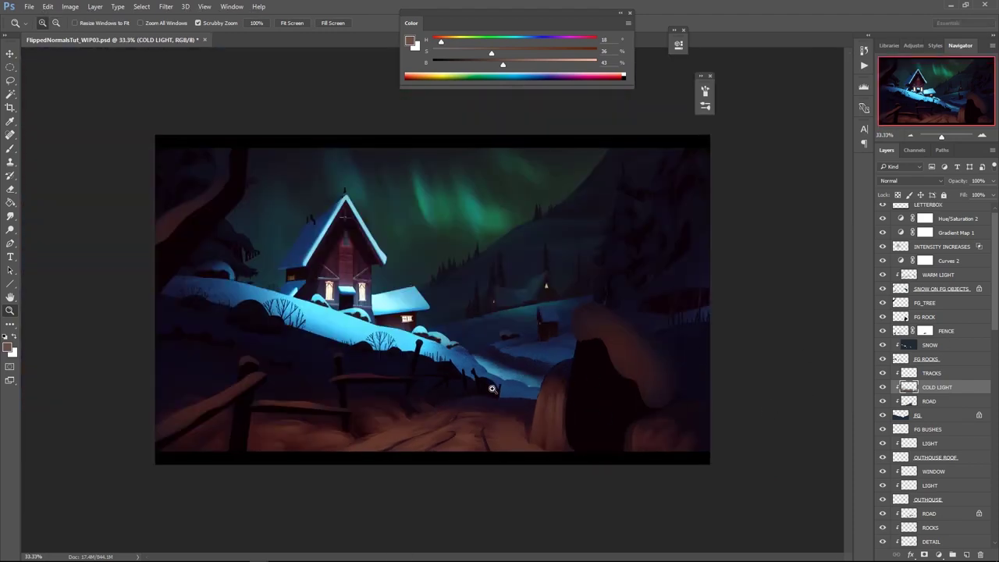
key("b")
key("alt+space")
key("alt+w")
key("Escape")
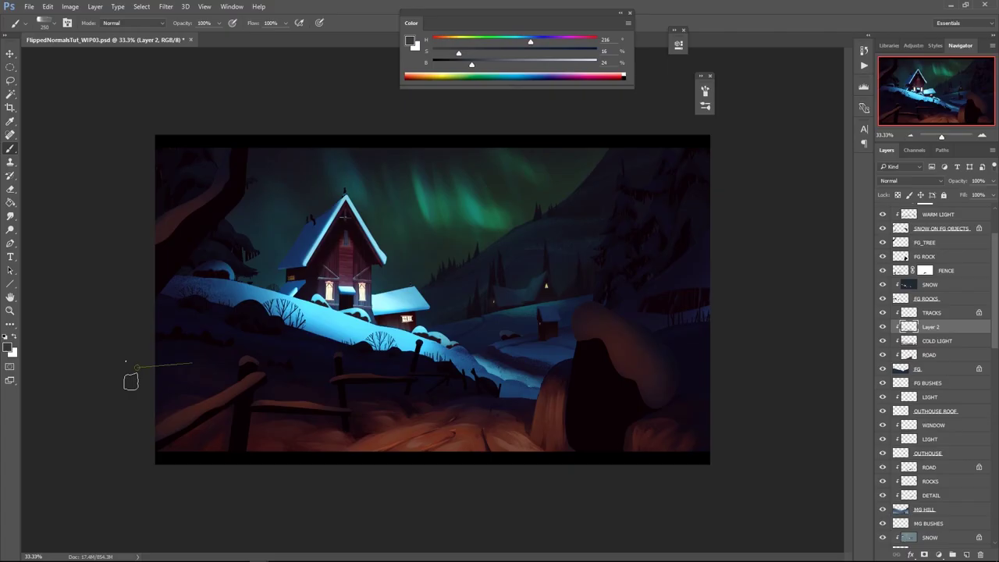
Brighten the path on Layer 2 with broad warm strokes, refining them in a brown of hue 18, saturation 45 and brightness 56
left_click(389, 452, "alt")
key("bracketright")
key("bracketright")
key("bracketright")
mouse_move(415, 439)
left_mouse_down()
mouse_move(424, 441)
mouse_move(366, 446)
left_mouse_up()
mouse_move(471, 426)
left_mouse_down()
mouse_move(455, 433)
mouse_move(489, 428)
left_mouse_up()
left_click(359, 448, "alt")
key("bracketleft")
key("bracketleft")
key("bracketleft")
key("bracketleft")
left_click(362, 437, "alt")
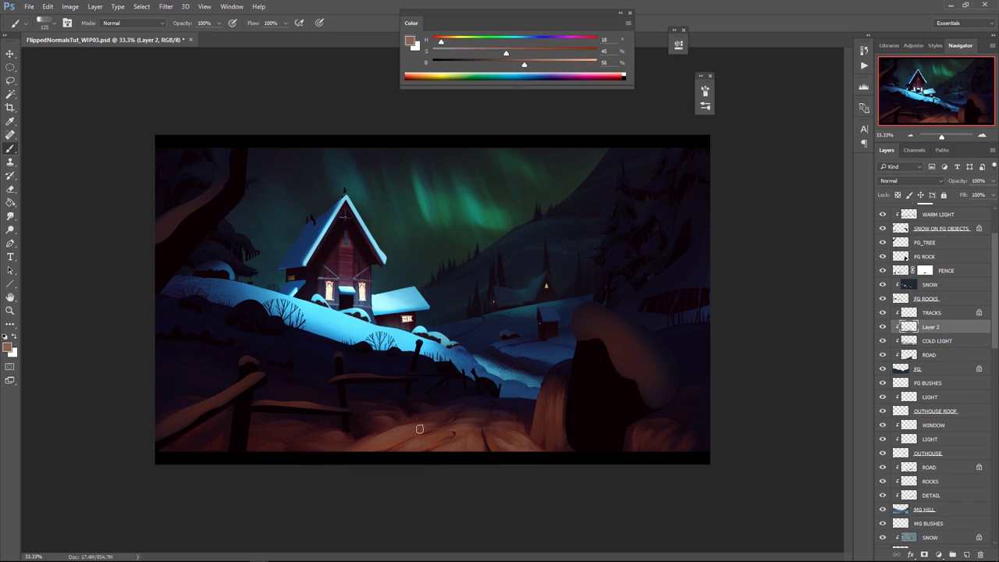
Choose the DOTTER brush at 105 px and speckle the path in a brown of hue 18, saturation 44 and brightness 65
right_click(421, 429)
left_click(497, 447)
left_click(509, 344)
key("bracketleft")
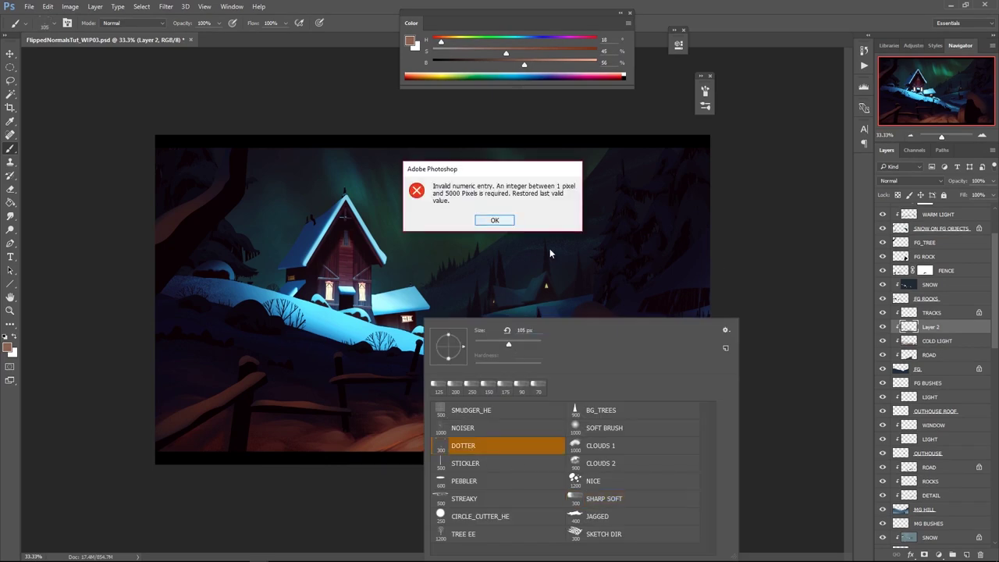
key("Return")
key("Return")
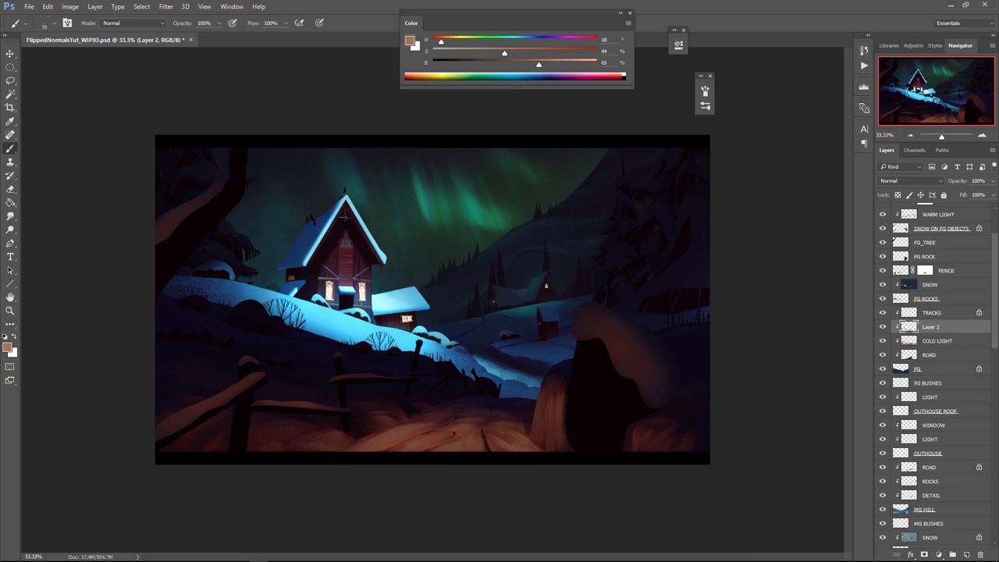
Change the brush preset and add cold light to the foreground in a blue of hue 210, saturation 44 and brightness 52
left_click(499, 425, "alt")
right_click(495, 434)
double_click(659, 495)
left_click(515, 406, "ctrl")
left_click(515, 424, "ctrl")
left_click(502, 66)
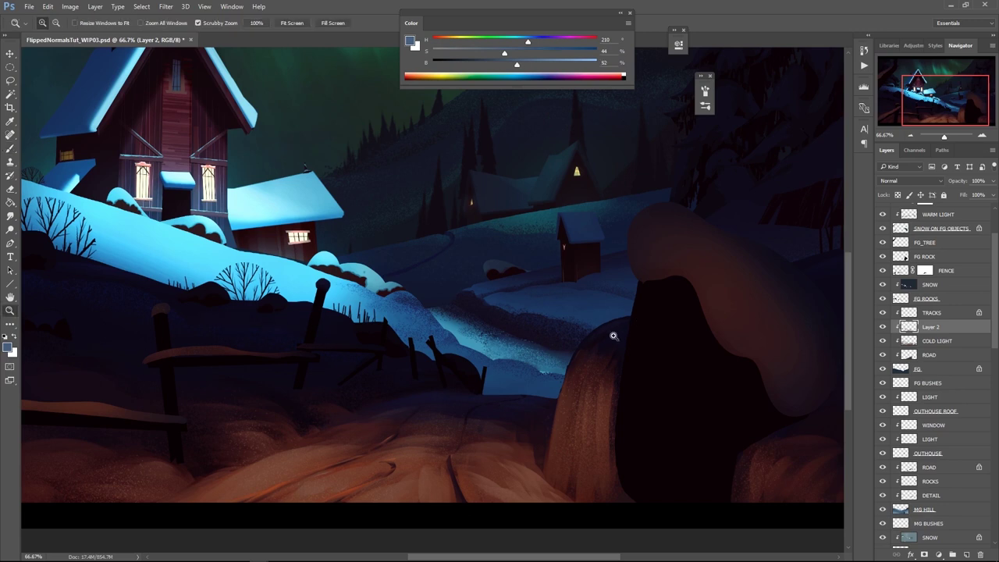
scroll(527, 409, "down", 2, "alt")
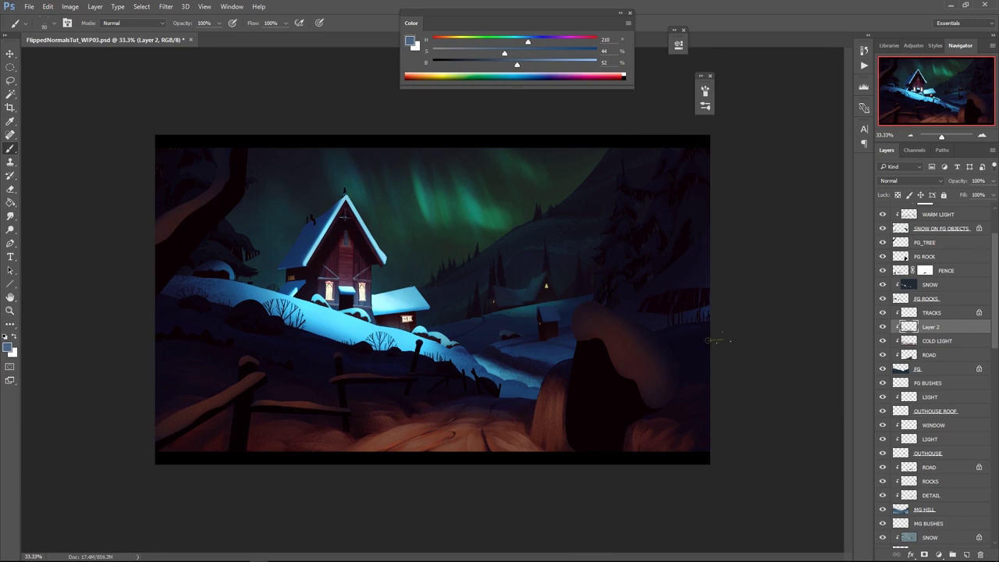
Lasso the snow slope at the scene's left edge and darken it with a blue of hue 210, saturation 43 and brightness 9
left_click(205, 344, "alt")
left_click(228, 357, "alt")
key("bracketright")
key("bracketright")
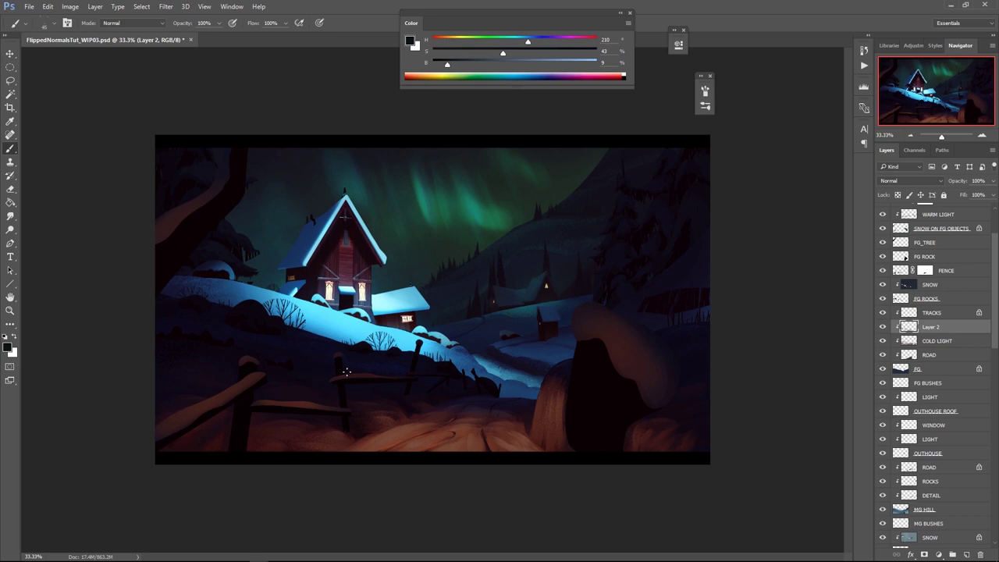
key("l")
mouse_move(152, 362)
left_mouse_down()
mouse_move(331, 372)
mouse_move(160, 340)
left_mouse_up()
key("b")
key("ctrl+h")
key("ctrl+d")
Lasso areas of snow beside the path and fence and darken them with the same deep blue
key("l")
mouse_move(448, 407)
left_mouse_down()
mouse_move(382, 440)
mouse_move(430, 384)
left_mouse_up()
key("b")
key("ctrl+h")
key("l")
mouse_move(340, 427)
left_mouse_down()
mouse_move(222, 421)
mouse_move(344, 438)
left_mouse_up()
key("b")
key("ctrl+h")
key("bracketleft")
key("l")
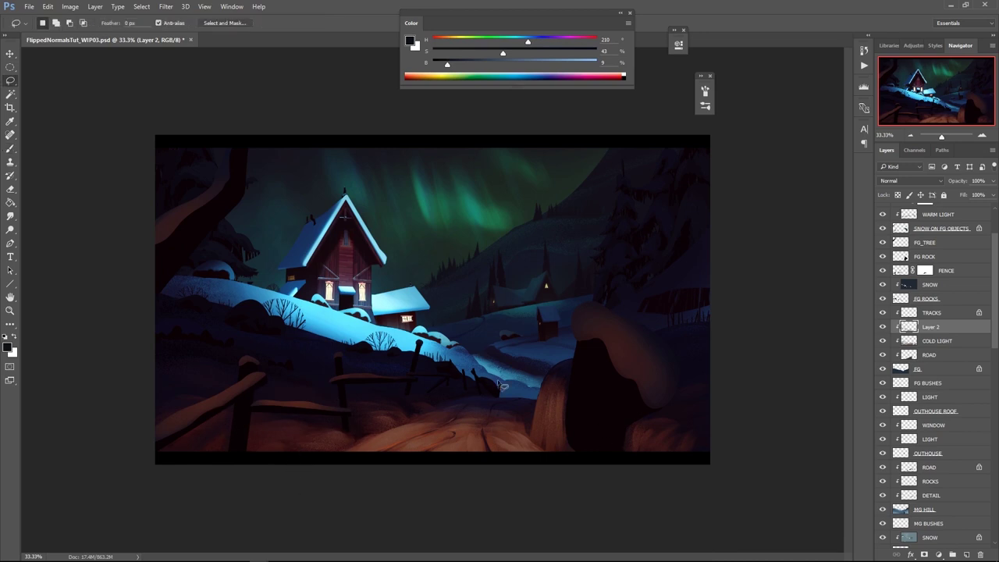
Darken the TRACKS layer slightly with a Curves adjustment
key("r")
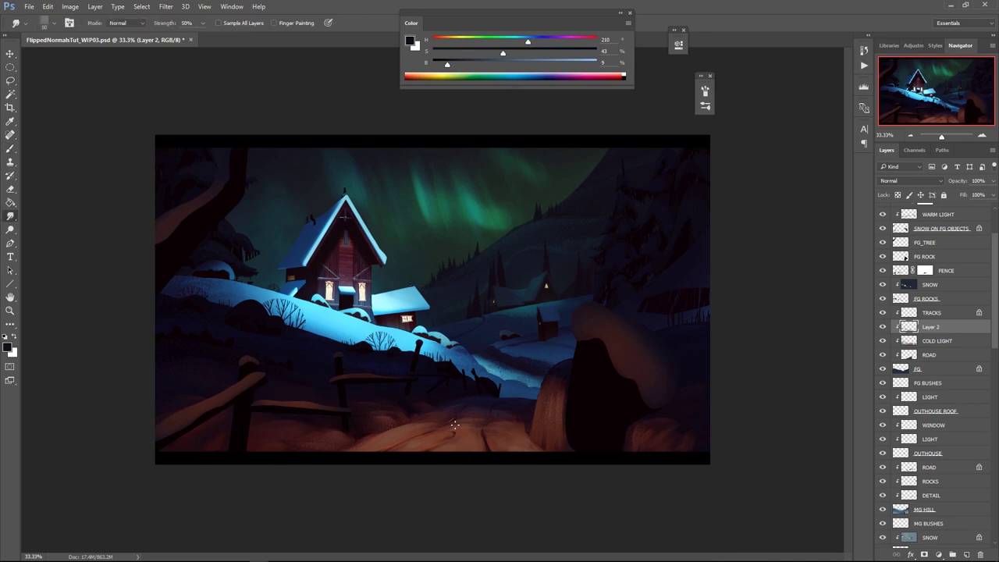
left_click(474, 433, "ctrl")
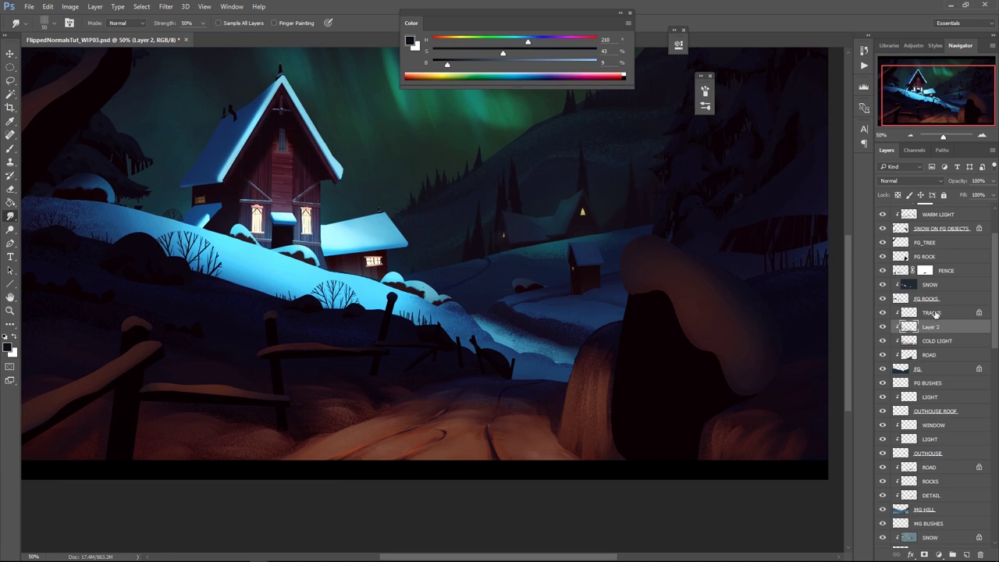
left_click(936, 314)
key("ctrl+m")
left_click_drag(728, 182, 728, 187)
left_click(916, 92)
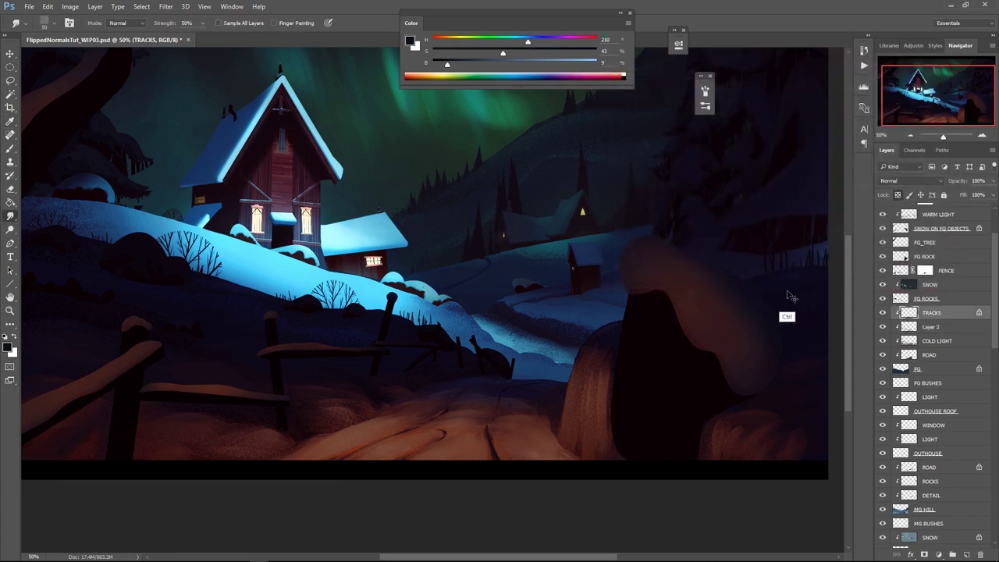
On Layer 2, change the brush preset and paint sampled warm browns across the near part of the snow path
left_click(937, 327)
key("b")
left_click(407, 441, "alt")
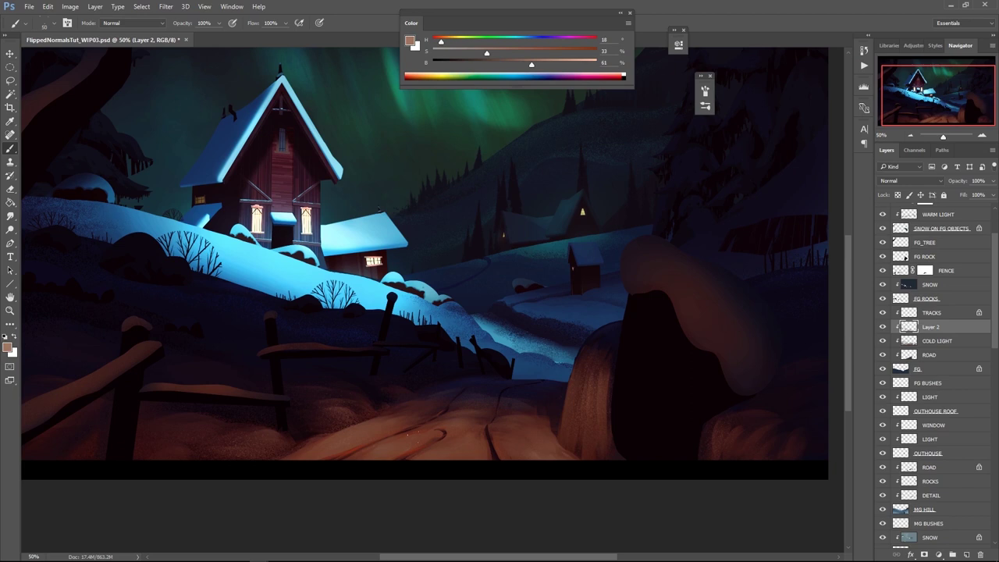
left_click(399, 441, "alt")
right_click(456, 434)
left_click(633, 500)
left_click_drag(407, 438, 369, 450)
key("ctrl+z")
key("bracketright")
key("bracketright")
left_click_drag(321, 445, 274, 459)
left_click_drag(425, 425, 537, 397)
left_click(490, 407, "alt")
key("bracketleft")
key("bracketright")
Blend the path's far end and edges using browns and a muted dark blue sampled from the surrounding snow
left_click(378, 422, "alt")
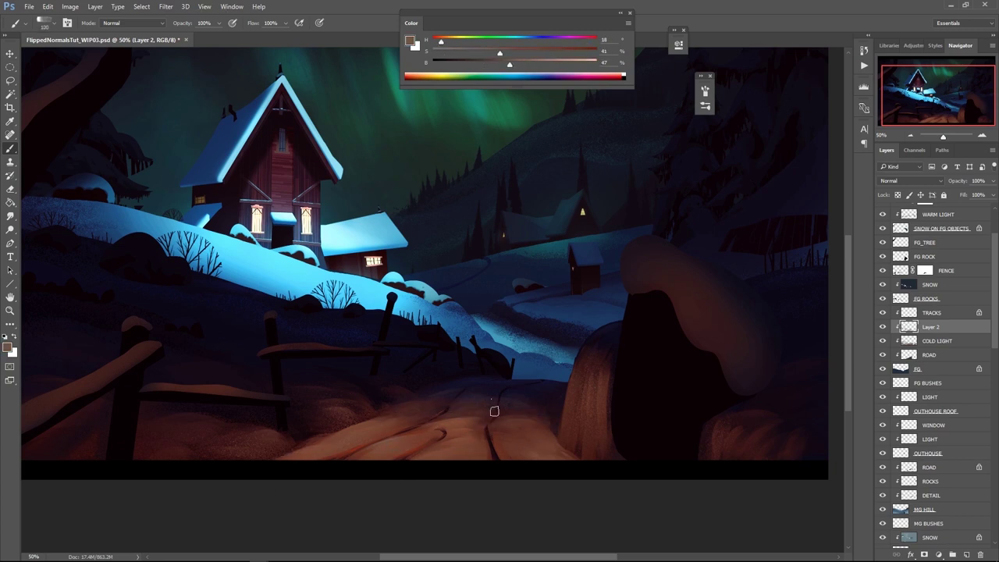
left_click(491, 397, "alt")
left_click(498, 409, "alt")
left_click(523, 422, "alt")
left_click(463, 380, "alt")
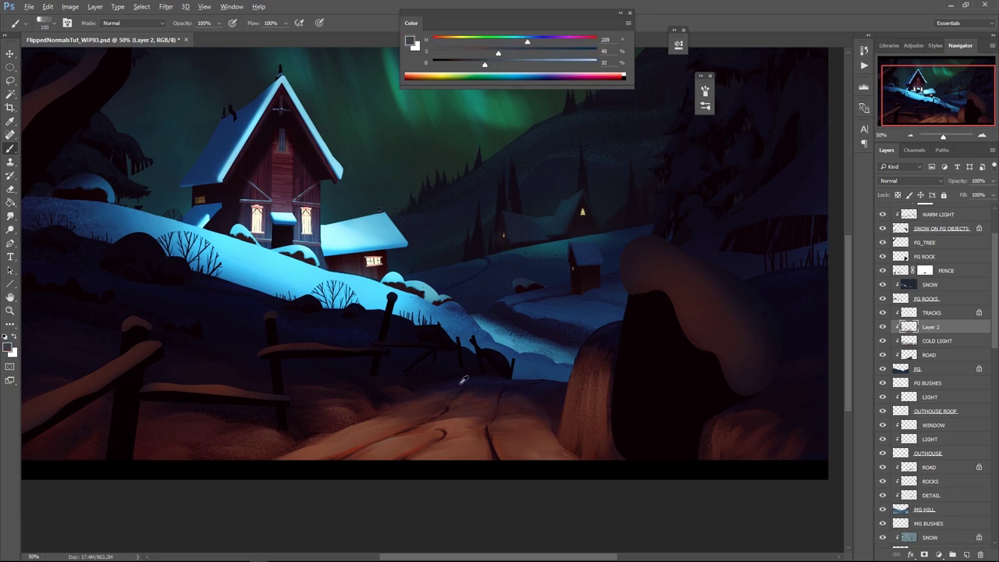
left_click(441, 400, "alt")
left_click(489, 411, "alt")
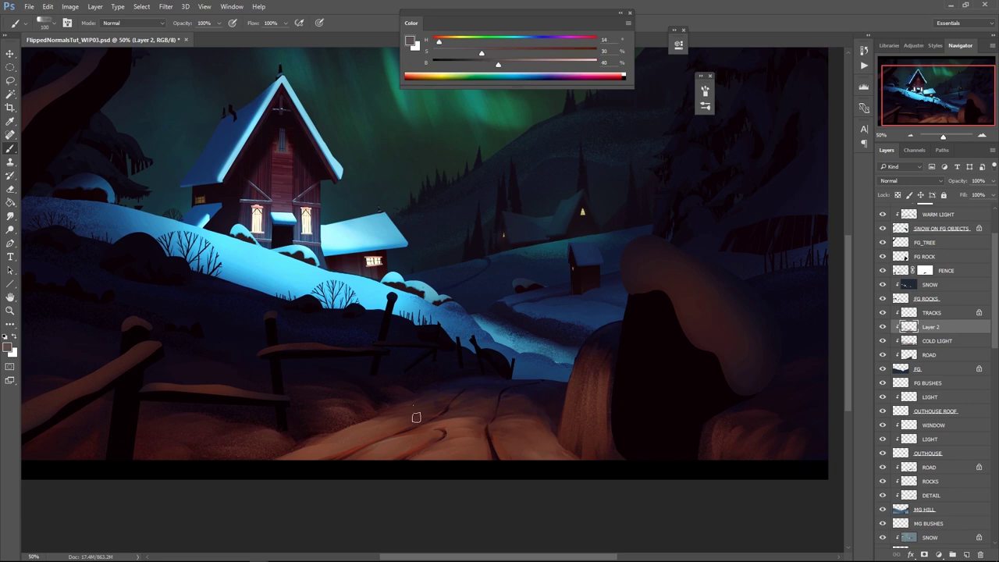
Build up the warm light between the tracks on the near path with sampled browns around hue 18, saturation 45 and brightness 58
left_click(473, 434, "alt")
left_click(526, 401, "ctrl")
left_click(454, 440, "alt")
mouse_move(453, 435)
left_mouse_down()
mouse_move(425, 433)
mouse_move(452, 423)
mouse_move(407, 428)
mouse_move(460, 432)
mouse_move(448, 446)
mouse_move(374, 453)
left_mouse_up()
left_click(400, 435, "alt")
left_click(462, 447, "alt")
key("]")
left_click(457, 443, "alt")
left_click(506, 441, "alt")
left_click(462, 438, "alt")
left_click(439, 443, "alt")
left_click(381, 451, "alt")
left_click(470, 400, "alt")
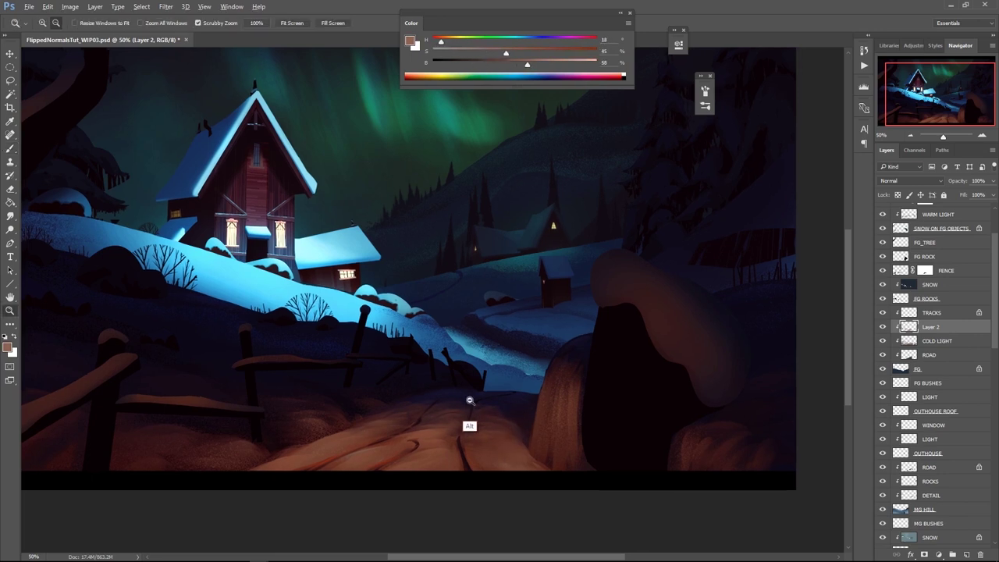
Change to another brush preset at a smaller size and sample a colour from the path's far end
left_click(469, 400, "alt")
left_click(473, 400, "alt")
left_click(500, 389, "alt")
left_click(479, 393, "ctrl")
left_click(477, 393, "ctrl")
key("r")
key("b")
right_click(454, 420)
left_click(649, 429)
left_click(456, 401, "alt")
key("[")
key("[")
key("[")
key("[")
key("[")
key("[")
key("[")
key("[")
Tone the path's surface with sampled reddish browns, down to hue 14, saturation 32 and brightness 35
left_click(515, 440, "alt")
key("[")
key("[")
left_click(508, 412, "alt")
key("[")
key("]")
key("]")
left_click_drag(517, 420, 351, 454)
left_click(472, 430, "alt")
key("[")
key("[")
left_click(388, 423, "alt")
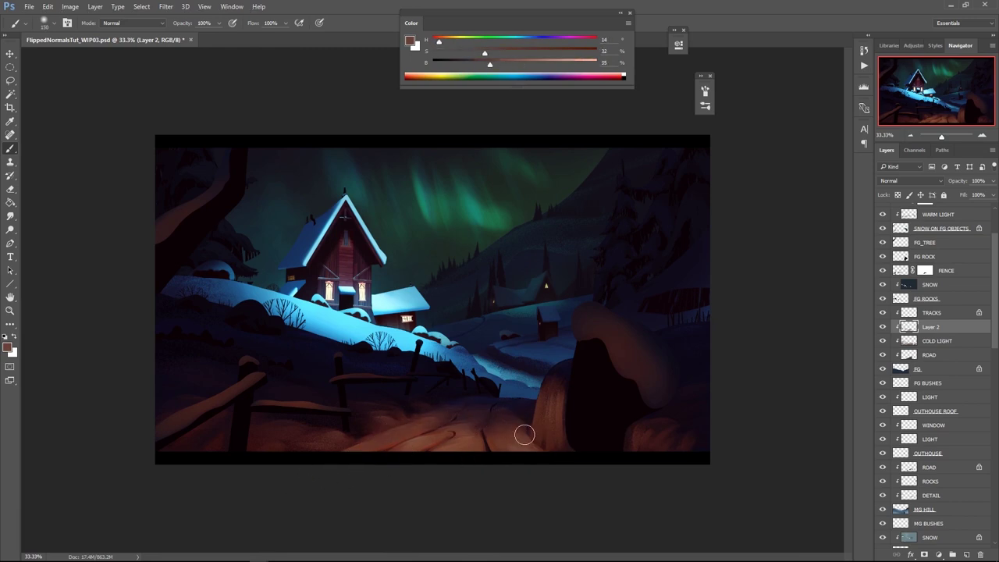
Adjust the saturation and slightly raise the lightness of the TRACKS layer with Hue/Saturation
left_click(934, 313)
key("ctrl+u")
left_click_drag(786, 354, 790, 378)
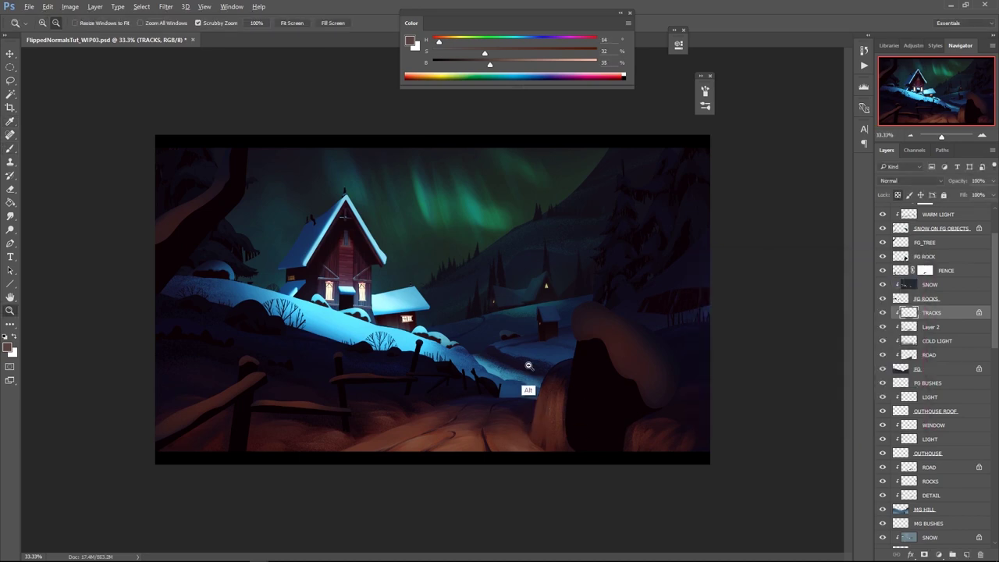
left_click(528, 365, "alt")
left_click(565, 339)
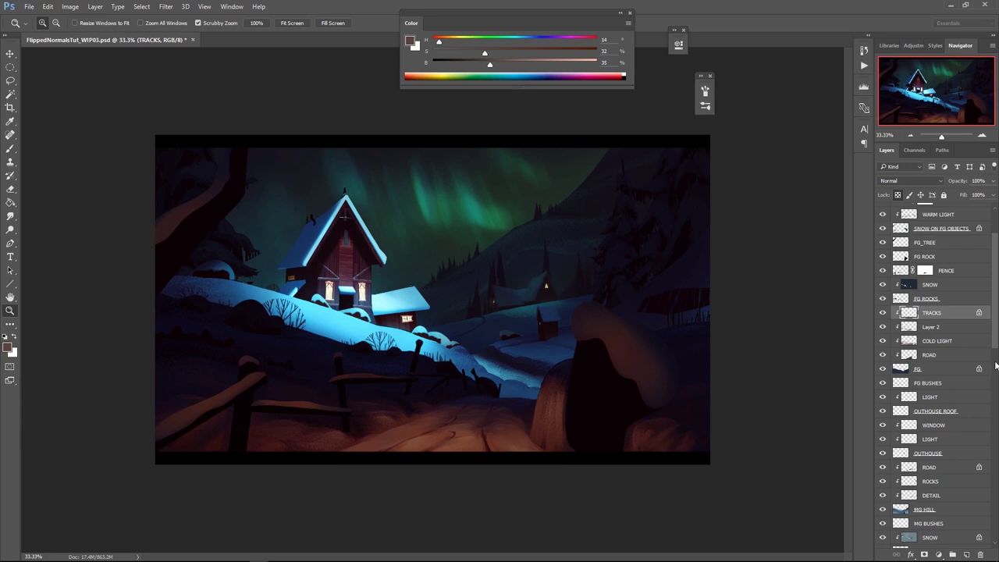
Add a new layer named BLUE above STREAKS and set its blend mode to Color
left_click_drag(995, 365, 994, 544)
left_click(961, 526)
left_click(950, 512)
left_click(948, 500)
left_click(966, 554)
key("b")
left_click(905, 180)
left_click(896, 380)
double_click(923, 500)
type("BLUE")
key("Return")
Try a large soft stroke of saturated blue over the sky beside the house, at brightness 58
left_click(531, 41)
left_click(523, 53)
left_click_drag(490, 64, 433, 64)
key("]")
key("]")
key("]")
key("]")
key("]")
key("]")
key("]")
left_click(494, 64)
left_click(518, 53)
left_click_drag(518, 53, 570, 53)
left_click(527, 63)
mouse_move(453, 227)
left_mouse_down()
mouse_move(528, 169)
mouse_move(435, 242)
left_mouse_up()
key("[")
key("ctrl+z")
Tint the aurora with a blue of hue 201, saturation 72 and brightness 58, and reduce the BLUE layer's opacity
left_click(524, 41)
key("[")
key("[")
left_click(549, 53)
mouse_move(485, 208)
left_mouse_down()
mouse_move(416, 234)
mouse_move(510, 200)
left_mouse_up()
key("]")
key("]")
key("]")
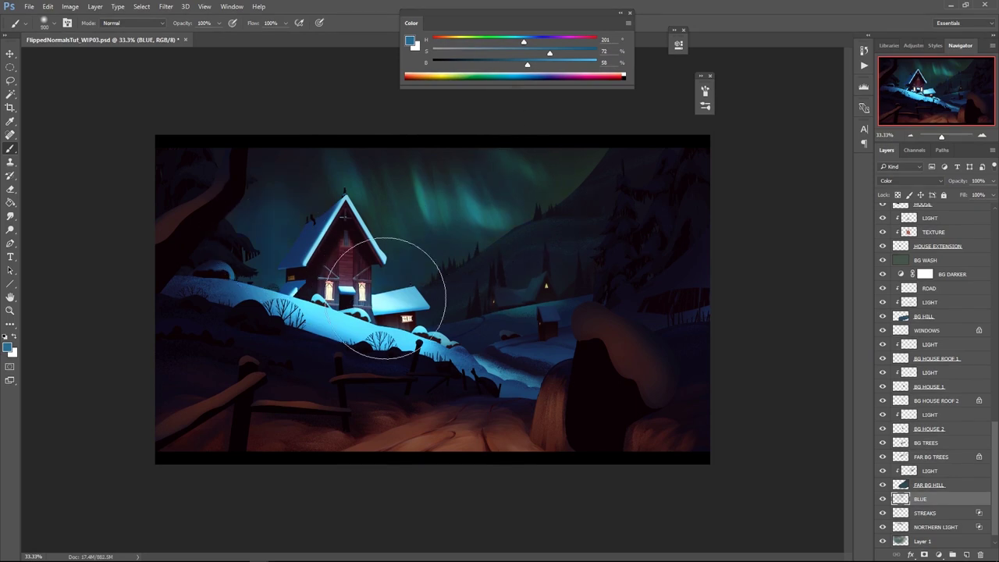
left_click_drag(993, 181, 969, 196)
Shift the NORTHERN LIGHT layer's hue to -13, saturation to +51 and lightness to -10 with Hue/Saturation
left_click(938, 529)
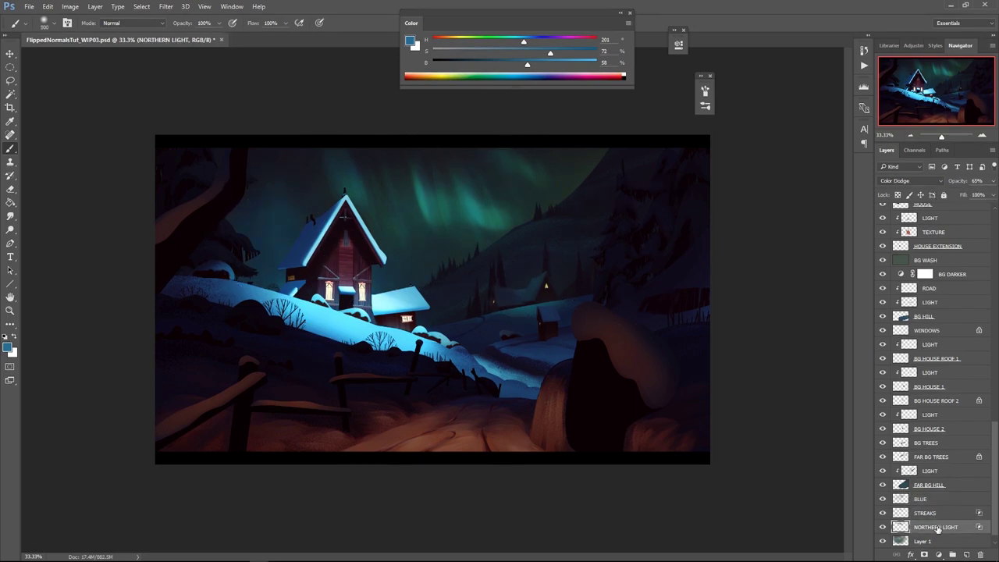
key("ctrl+u")
left_click_drag(789, 353, 781, 377)
left_click_drag(786, 329, 780, 332)
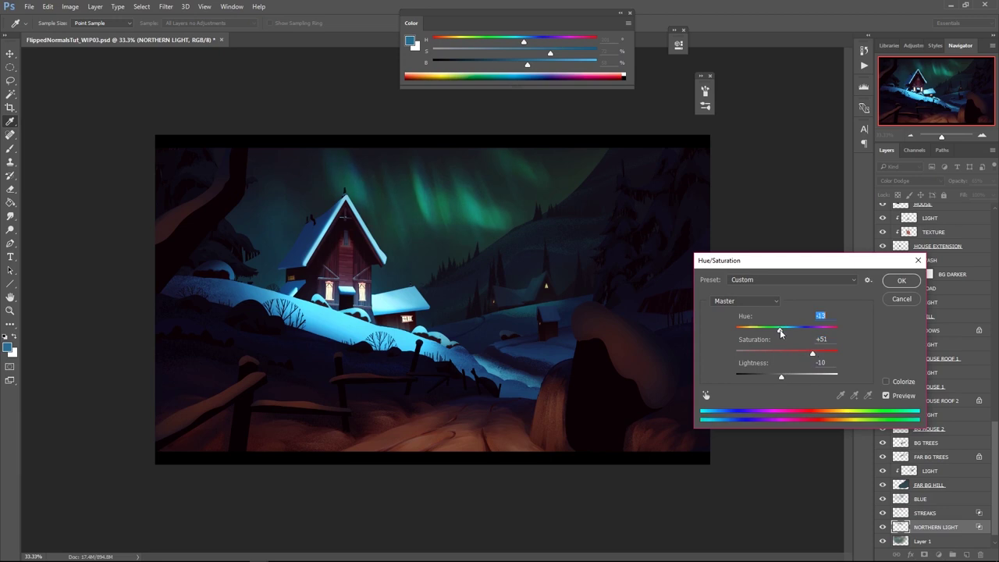
left_click(902, 281)
Set up a smaller, flattened angled brush tip and sample the aurora's green for painting
right_click(587, 355)
mouse_move(594, 359)
left_mouse_down()
mouse_move(596, 347)
mouse_move(595, 361)
left_mouse_up()
key("Return")
key("bracketleft")
key("bracketleft")
key("bracketleft")
key("bracketleft")
key("bracketleft")
key("bracketleft")
key("bracketleft")
key("bracketleft")
key("bracketleft")
key("bracketleft")
left_click(485, 221, "alt")
right_click(495, 221)
left_click(537, 259)
key("Return")
Try sweeping green aurora strokes across the sky above and beside the house at different brush sizes
key("bracketright")
key("bracketright")
left_click_drag(438, 214, 401, 180)
key("ctrl+z")
key("bracketright")
left_click_drag(497, 205, 452, 192)
key("ctrl+z")
key("bracketleft")
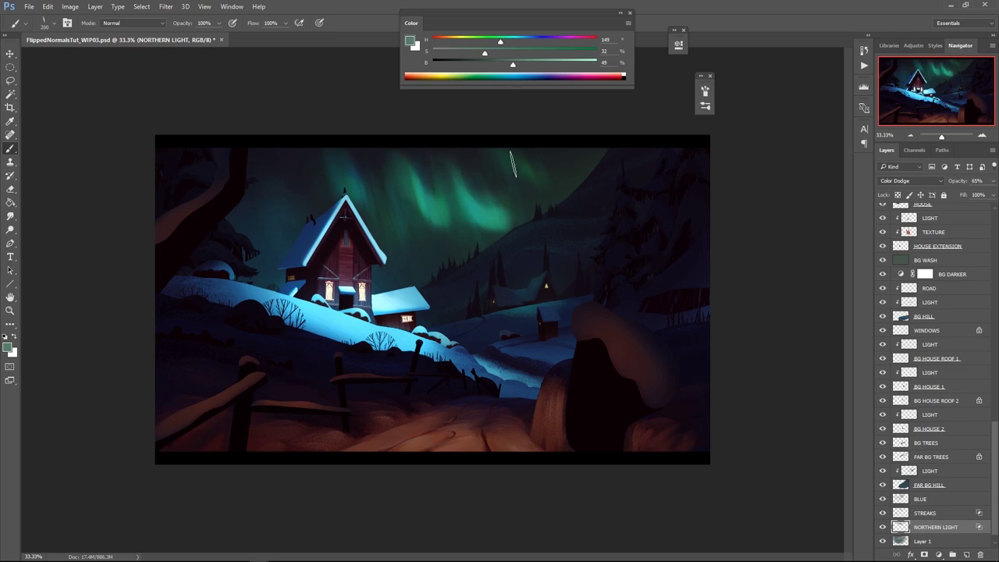
key("ctrl+z")
Paint aurora streaks across the upper sky with the sampled green and set the colour to hue 216, saturation 46, brightness 49
mouse_move(492, 154)
left_mouse_down()
mouse_move(555, 189)
mouse_move(505, 152)
left_mouse_up()
key("bracketright")
key("bracketright")
key("bracketright")
key("bracketright")
key("bracketright")
left_click_drag(356, 176, 330, 156)
left_click(531, 41)
left_click(513, 67)
left_click(508, 51)
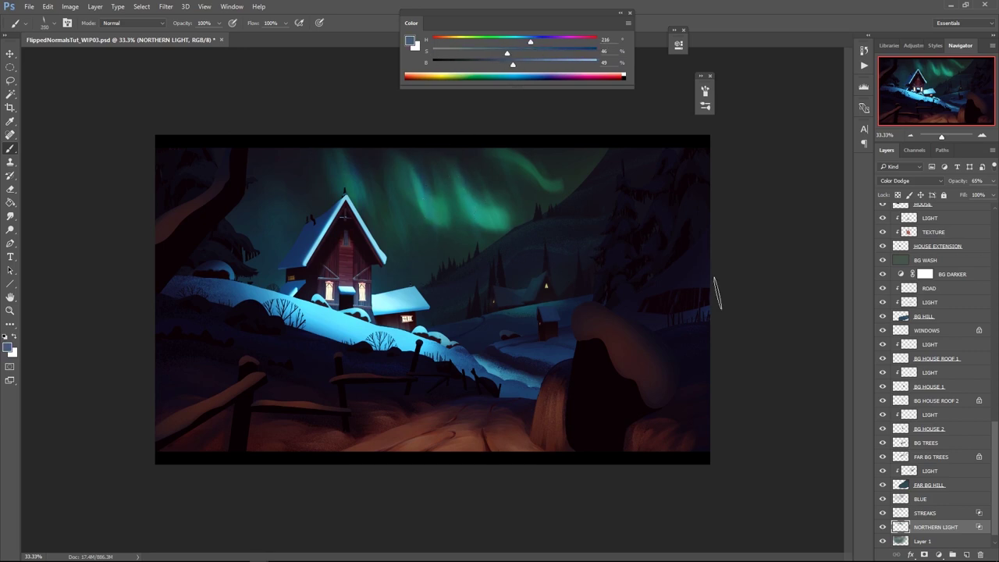
Adjust the saturation and lower the lightness of the NORTHERN LIGHT layer with Hue/Saturation
key("ctrl+u")
left_click_drag(786, 352, 778, 379)
key("Return")
Select the TRACKS layer, sample a dark colour from the foreground snow and set its brightness to 17 for the track strokes
key("z")
left_click_drag(995, 435, 981, 242)
left_click(946, 328)
key("b")
left_click(540, 409, "alt")
left_click(462, 65)
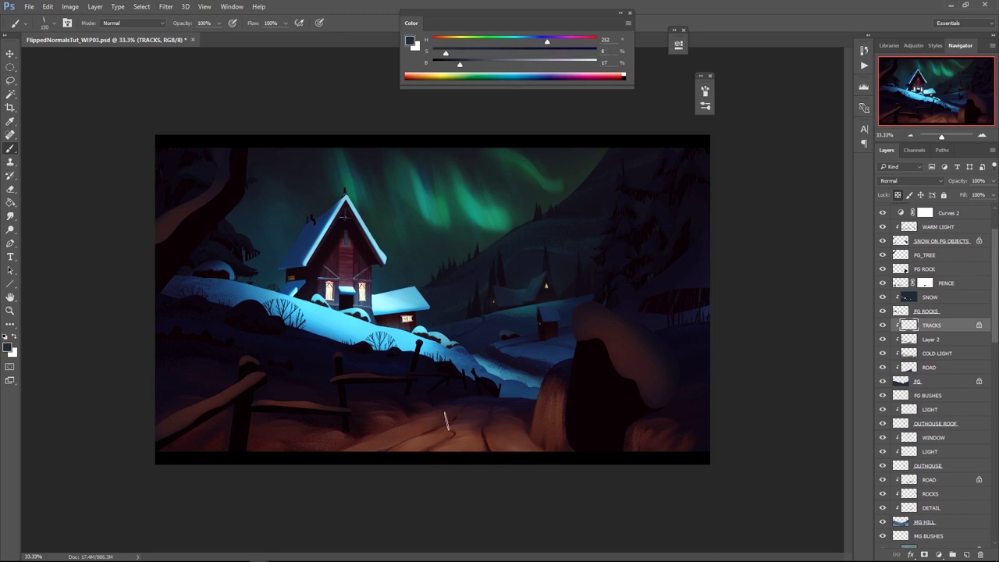
Select the LIGHT layer above HOUSE ROOF, choose another brush and set a teal with hue 163, saturation 44, brightness 50
left_click_drag(992, 333, 993, 417)
double_click(900, 407)
key("Escape")
left_click(928, 393)
right_click(427, 254)
left_click(602, 364)
left_click(318, 232, "alt")
left_click(506, 40)
left_click(514, 66)
Paint soft light on the main house's roof slope with a small brush and a blue sampled from the roof
key("bracketleft")
key("bracketleft")
key("bracketleft")
key("bracketleft")
key("bracketleft")
key("bracketleft")
key("bracketleft")
key("bracketleft")
key("bracketleft")
key("bracketleft")
key("bracketleft")
key("bracketleft")
key("bracketleft")
key("bracketleft")
key("bracketleft")
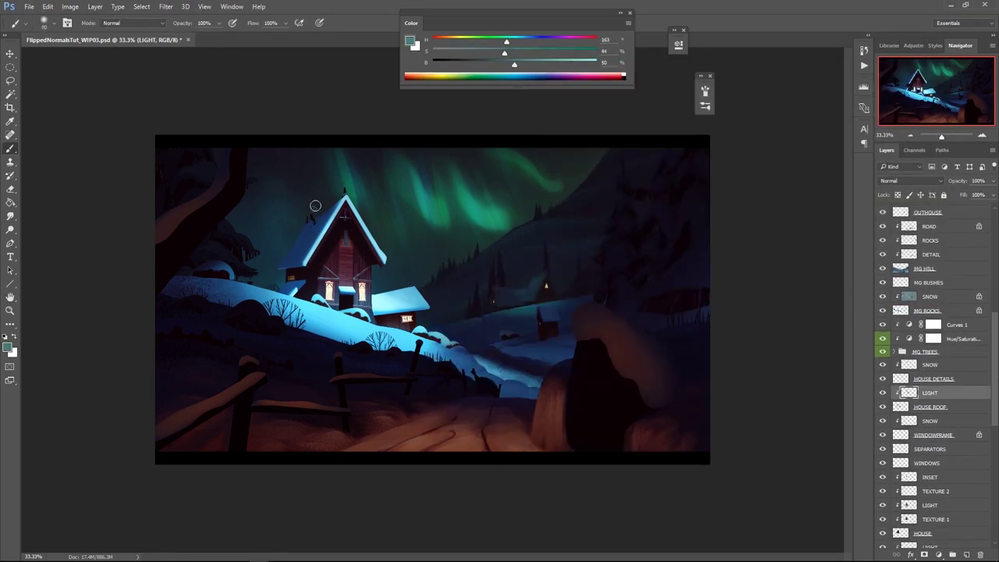
key("bracketright")
key("bracketright")
left_click_drag(515, 65, 496, 65)
left_click(321, 245, "alt")
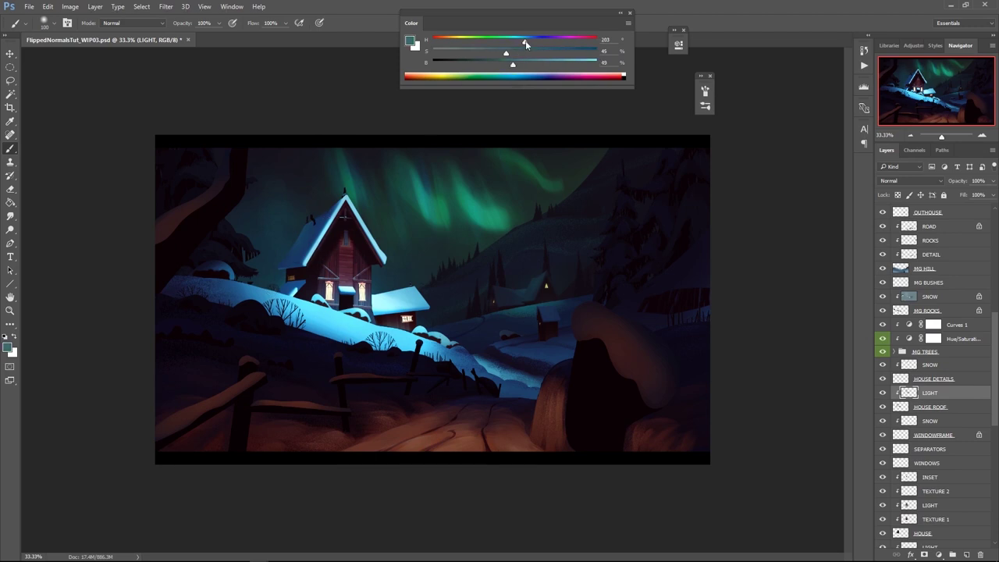
left_click_drag(324, 230, 342, 202)
key("bracketleft")
key("bracketleft")
key("bracketleft")
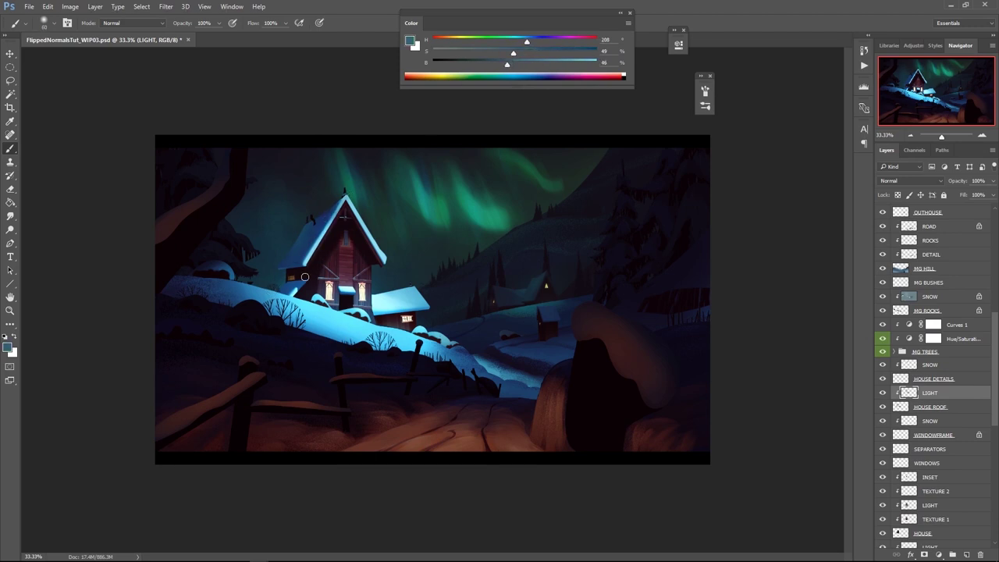
Set the colour's brightness to 33 and shade the roof of the low house extension with a larger soft brush
left_click_drag(506, 62, 486, 61)
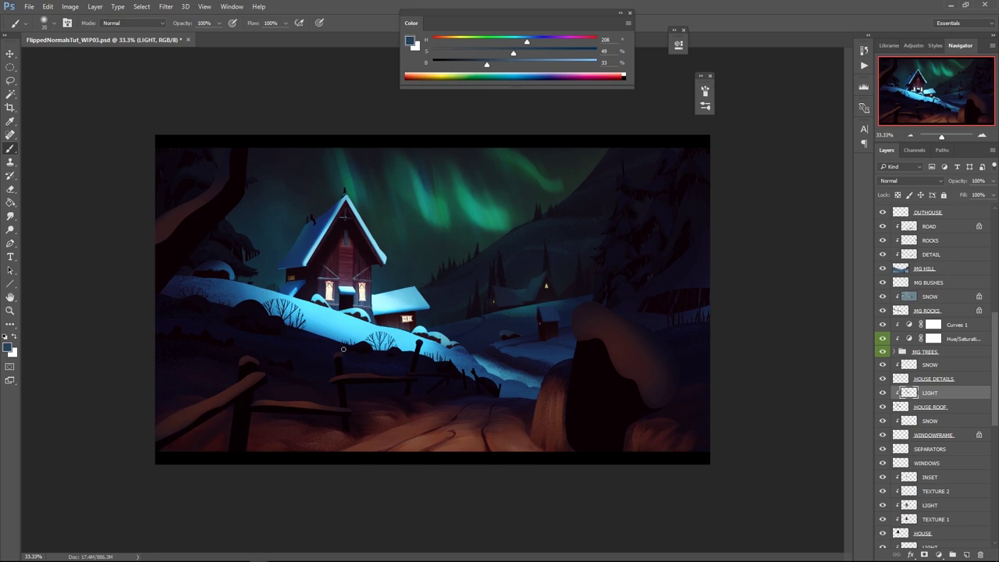
key("ctrl+z")
key("bracketright")
key("bracketright")
key("bracketright")
key("bracketright")
key("bracketright")
left_click_drag(433, 289, 316, 293)
key("ctrl+z")
left_click_drag(433, 290, 397, 290)
Shrink the brush and set the roof light colour to hue 187, saturation 49, brightness 46
key("bracketleft")
key("bracketleft")
key("bracketleft")
key("bracketleft")
left_click_drag(498, 64, 509, 65)
left_click_drag(527, 41, 517, 41)
key("bracketright")
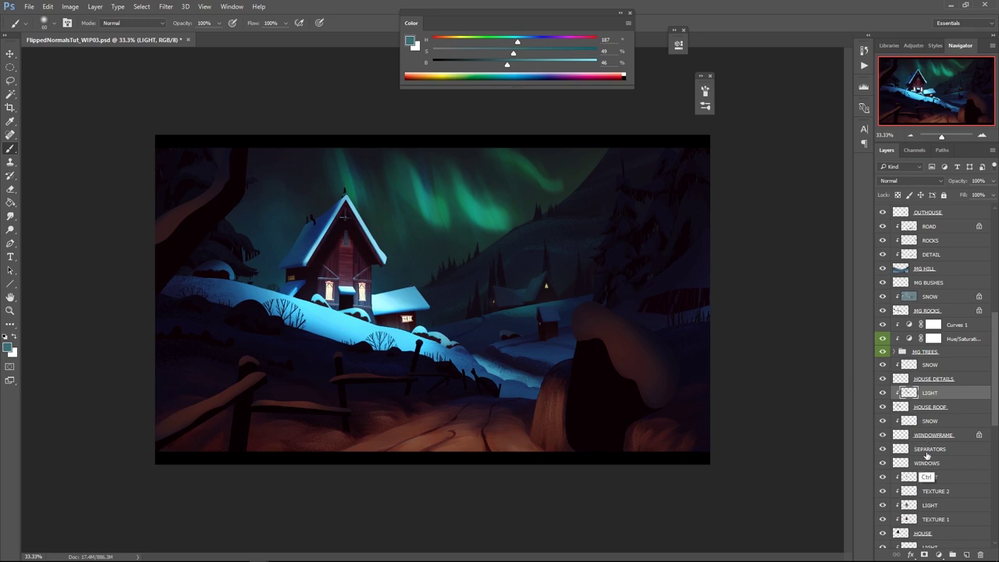
Sample the doorway's purple-grey on the INSET layer with a 150 px brush, then take the Eraser to the LIGHT layer above TEXTURE 1
left_click(928, 477)
left_click(349, 305, "alt")
key("bracketright")
key("bracketright")
key("bracketright")
key("bracketright")
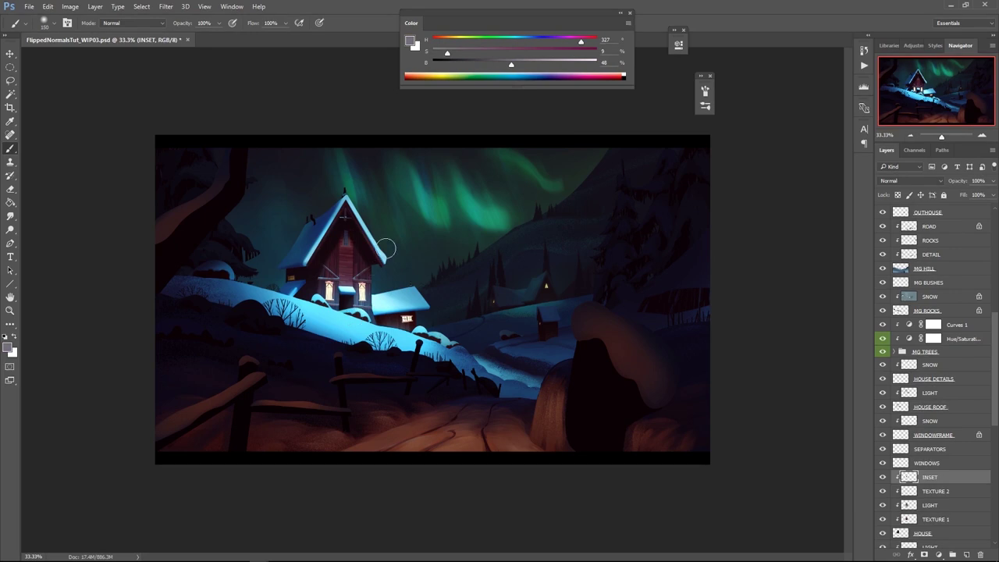
left_click(935, 508)
key("e")
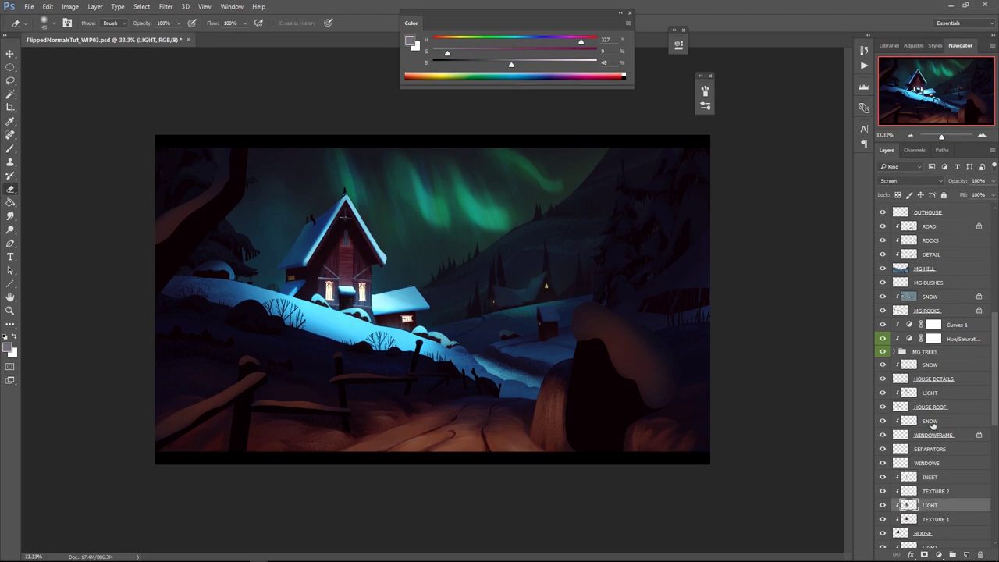
Raise the saturation and slightly lower the lightness of the roof's LIGHT layer with Hue/Saturation, comparing with the preview off
left_click(934, 379)
left_click(942, 396)
key("ctrl+u")
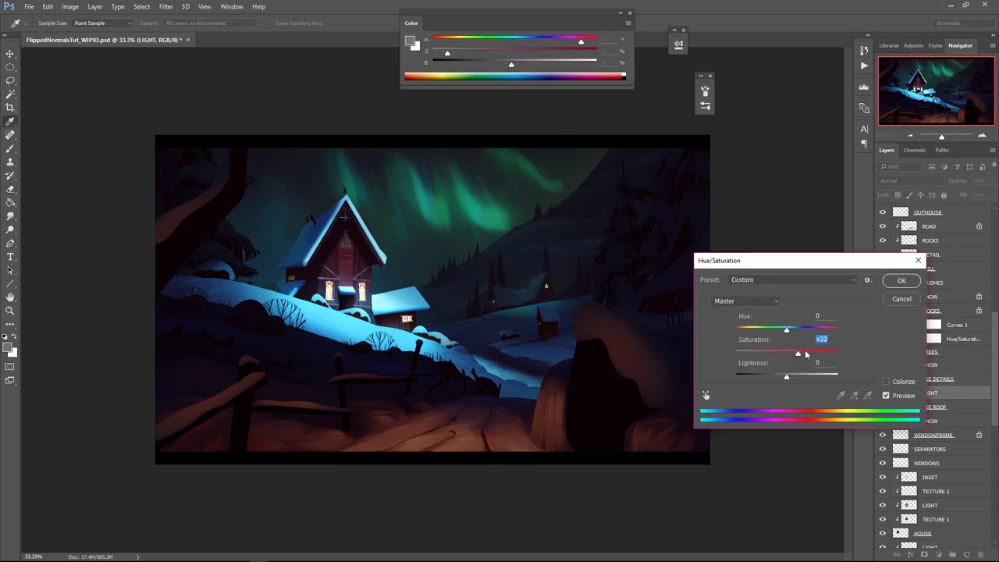
left_click_drag(799, 354, 797, 355)
left_click_drag(788, 377, 782, 377)
left_click(883, 394)
left_click(883, 393)
Lower the lightness of the lassoed roof light above the front windows to -14 and check the painting's values in greyscale proof
key("l")
left_click_drag(339, 292, 342, 297)
key("ctrl+u")
left_click_drag(787, 377, 779, 377)
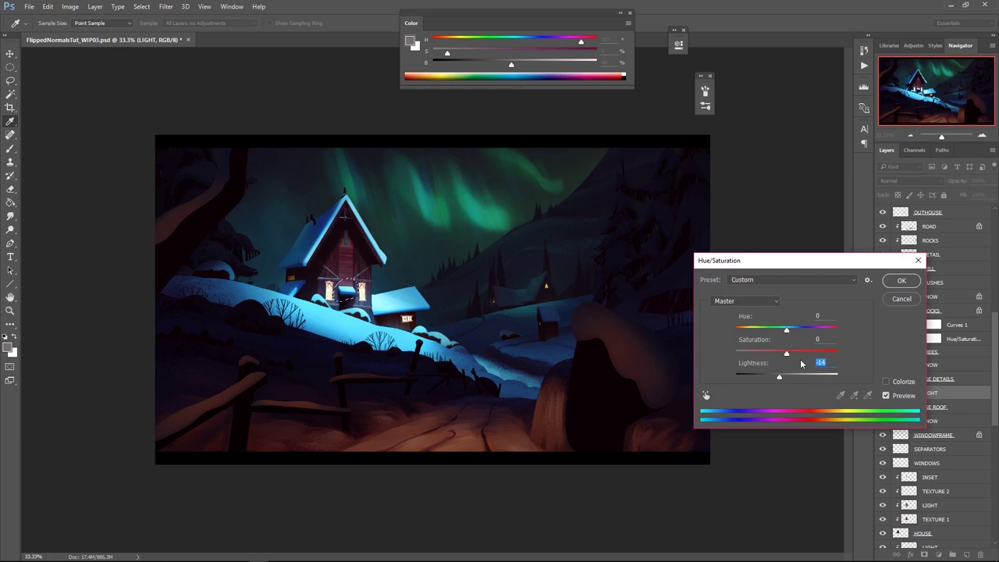
left_click(899, 282)
key("ctrl+d")
key("ctrl+y")
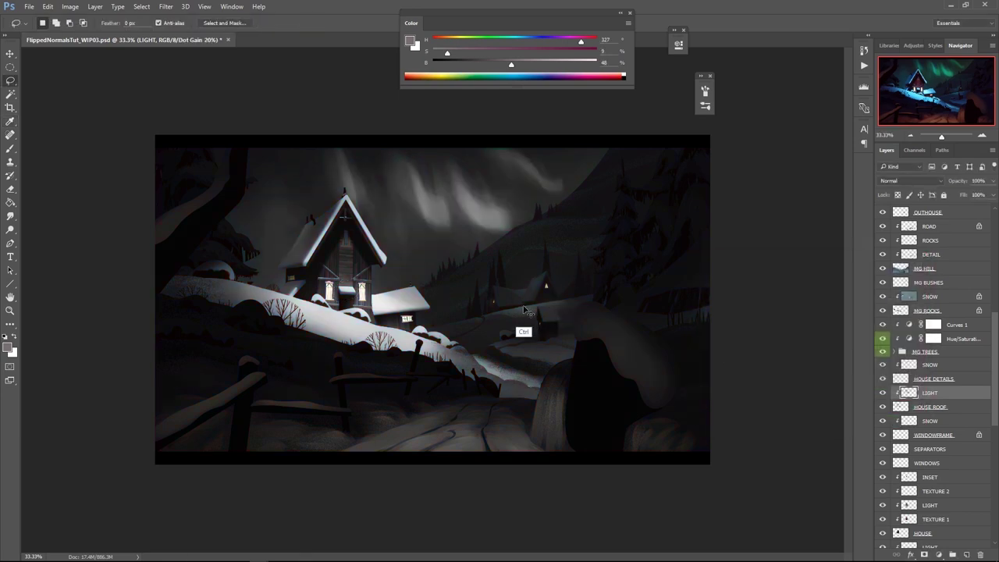
key("ctrl+y")
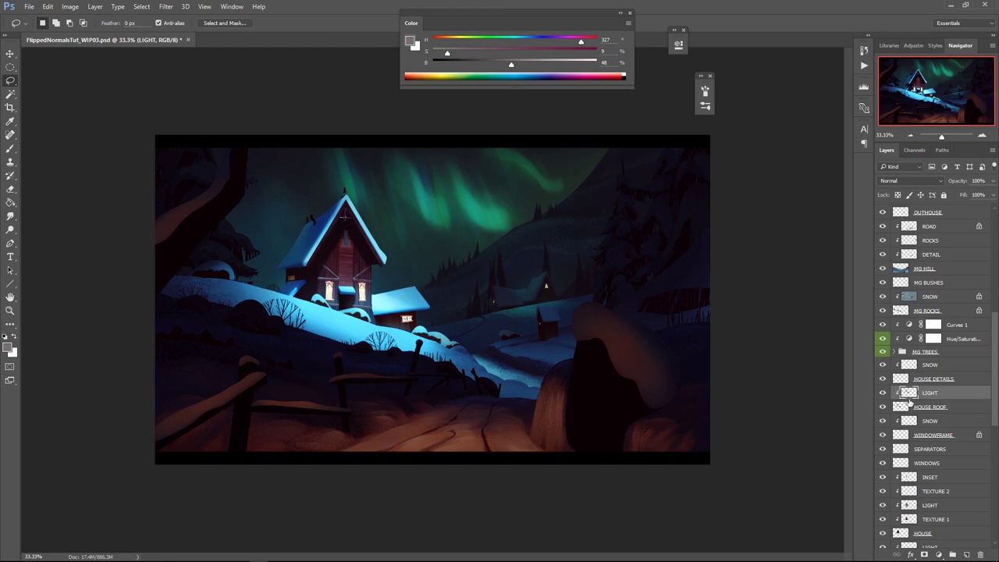
Set a dark purple-grey of brightness 21 for the INSET layer and darken the house front's lightness with Hue/Saturation
left_click(938, 481)
key("b")
left_click_drag(511, 64, 480, 66)
left_click(925, 534)
key("ctrl+u")
left_click_drag(786, 376, 777, 377)
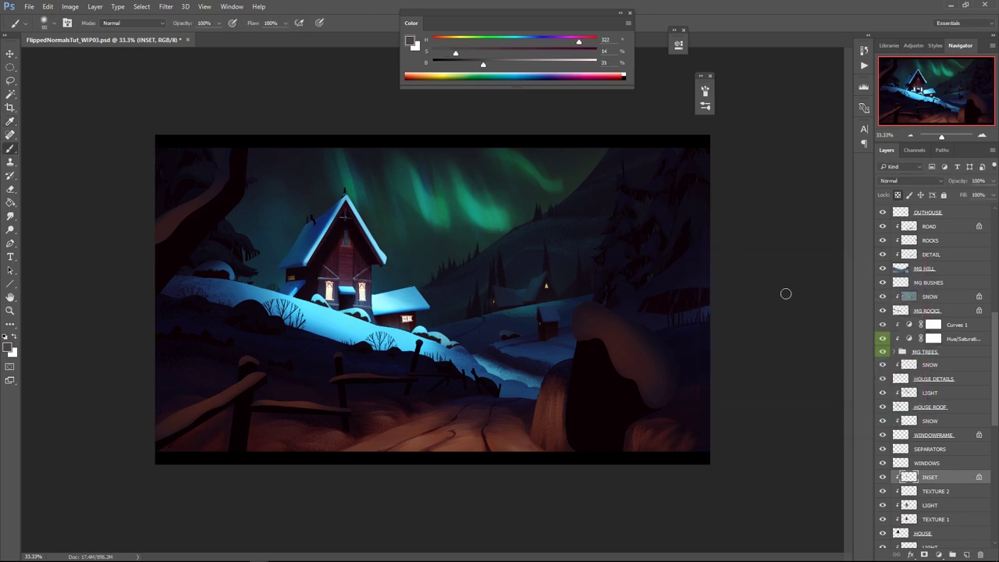
Sample a blue-teal for HOUSE DETAILS and set the MG TREES Hue/Saturation adjustment to hue -2, saturation +33, lightness -2
left_click(933, 376)
left_click(320, 205, "alt")
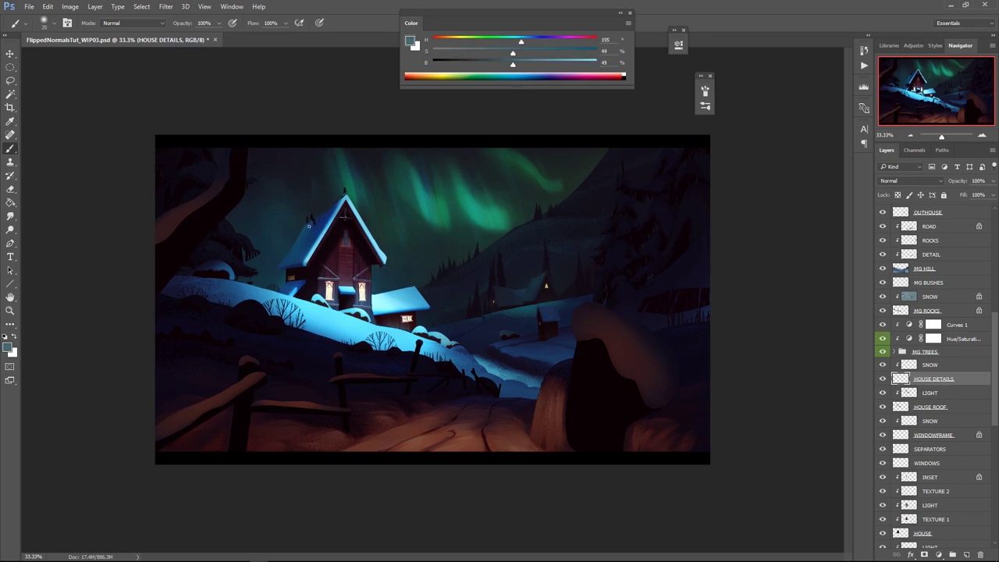
left_click_drag(994, 374, 994, 405)
double_click(910, 247)
left_click_drag(476, 43, 784, 188)
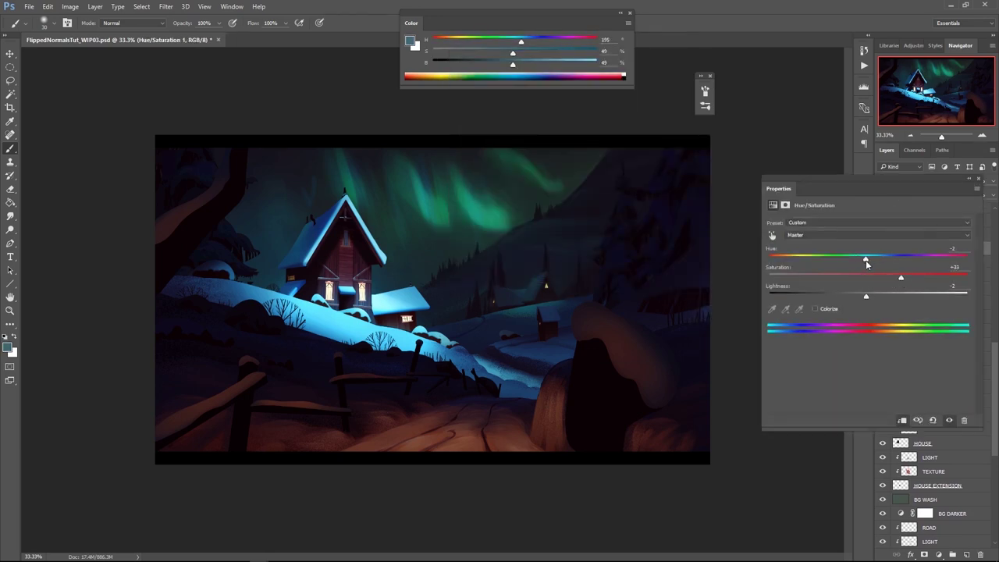
left_click(970, 180)
Lower the opacity of the STREAKS and NORTHERN LIGHT layers together to about 45%
scroll(937, 398, "down", 6)
left_click(937, 513)
left_click(940, 500, "shift")
left_click(993, 181)
left_click_drag(975, 195, 969, 196)
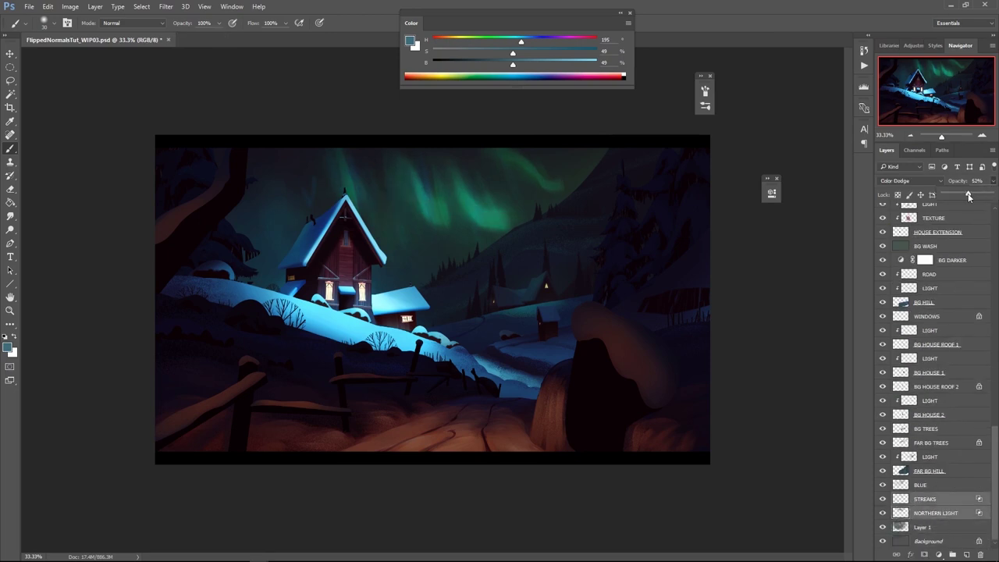
left_click(938, 529)
key("ctrl+m")
left_click(719, 183)
left_click(724, 185)
key("ctrl+z")
left_click(908, 109)
Sample the sky's green for Layer 1, enlarge the soft brush to 500 px and save the document
left_click(506, 172, "alt")
key("bracketright")
key("bracketright")
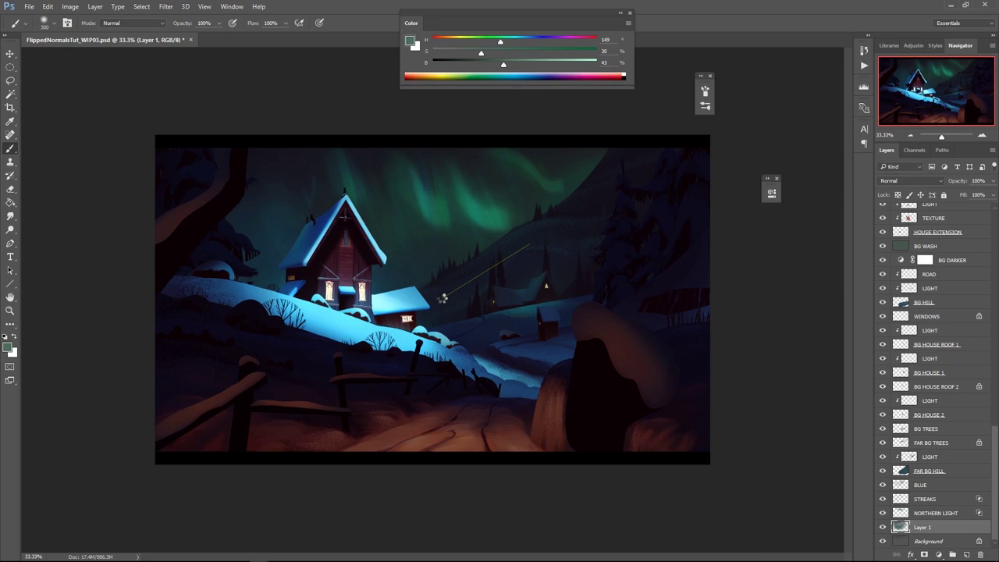
key("bracketright")
key("bracketright")
key("ctrl+s")
Create a new layer named NORTHERN LIGHT 2 directly above BG WASH
scroll(925, 344, "up", 4)
left_click(925, 349)
key("ctrl+shift+alt+n")
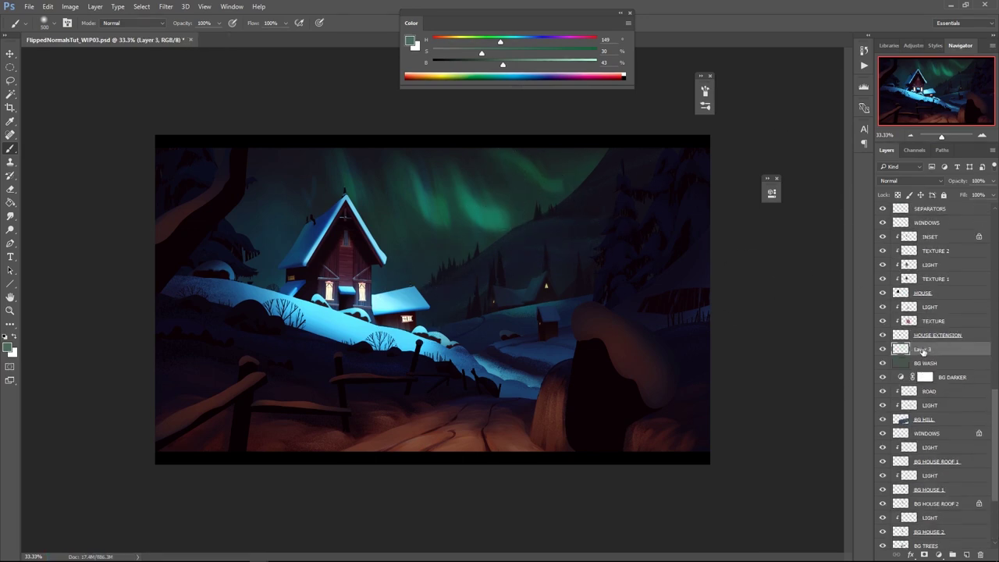
key("Return")
right_click(552, 295)
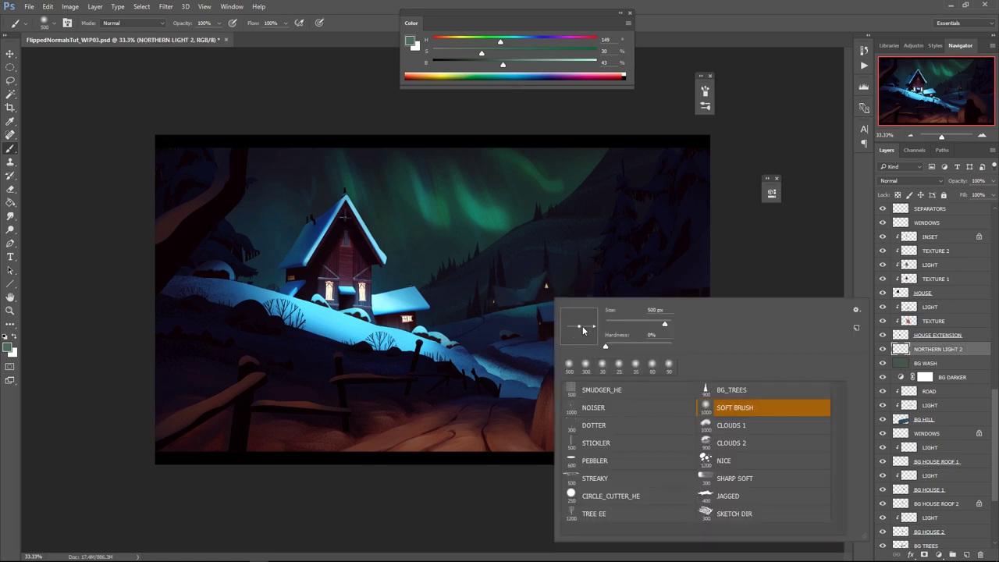
Set NORTHERN LIGHT 2 to Color Dodge and change its advanced blending in the layer style options
left_click(890, 180)
left_click(910, 182)
left_click(909, 259)
double_click(968, 351)
left_click(733, 185)
left_click(910, 91)
Set up a thin angled brush tip of 175 px with a muted blue of hue 196, saturation 30, brightness 43
right_click(508, 263)
left_click_drag(532, 292, 536, 295)
left_click(476, 210)
key("bracketleft")
key("bracketleft")
key("bracketleft")
left_click_drag(500, 41, 433, 42)
left_click(518, 40)
key("ctrl+z")
key("bracketleft")
key("bracketleft")
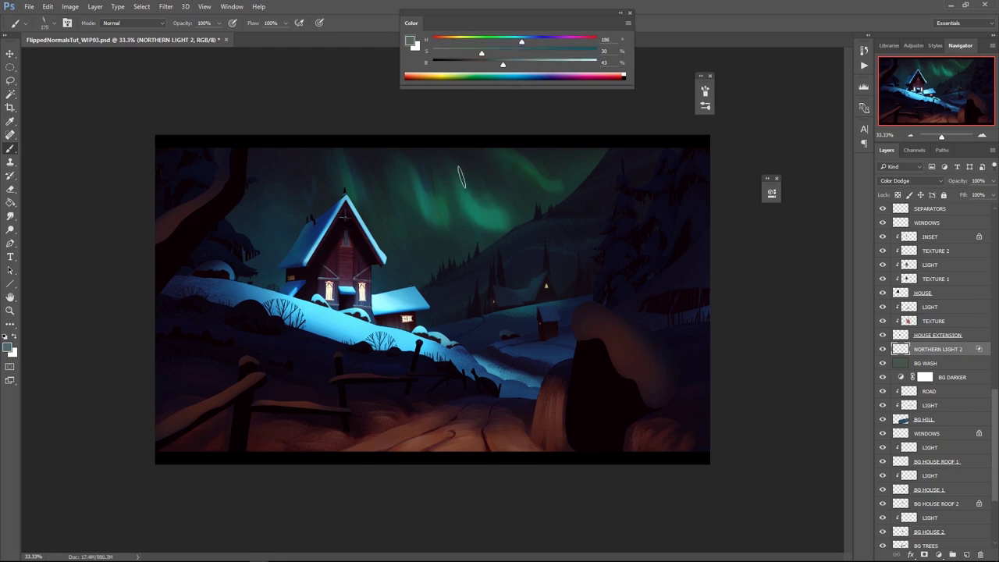
Try blue aurora streaks in the sky beyond the main house on NORTHERN LIGHT 2
left_click_drag(468, 211, 501, 222)
key("ctrl+alt+z")
key("ctrl+alt+z")
left_click_drag(458, 190, 473, 213)
key("ctrl+z")
Set the brush to a richer green of saturation 80 and brightness 38 and try a streak over the central aurora
left_click_drag(554, 53, 565, 53)
left_click(494, 64)
mouse_move(453, 185)
left_mouse_down()
mouse_move(466, 213)
mouse_move(473, 205)
mouse_move(460, 183)
mouse_move(443, 216)
left_mouse_up()
key("ctrl+z")
Enlarge the brush for the aurora, check the values in greyscale proof and reduce the opacity of NORTHERN LIGHT 2
key("bracketright")
key("bracketright")
key("bracketright")
key("ctrl+y")
key("ctrl+y")
left_click(993, 182)
left_click(960, 192)
Select the NORTHERN LIGHT layer, compare the sky with it hidden and shown, and set up the Smudge tool at 50% strength
key("z")
left_click_drag(995, 447, 995, 485)
left_click(936, 510)
left_click(884, 514)
left_click(884, 514)
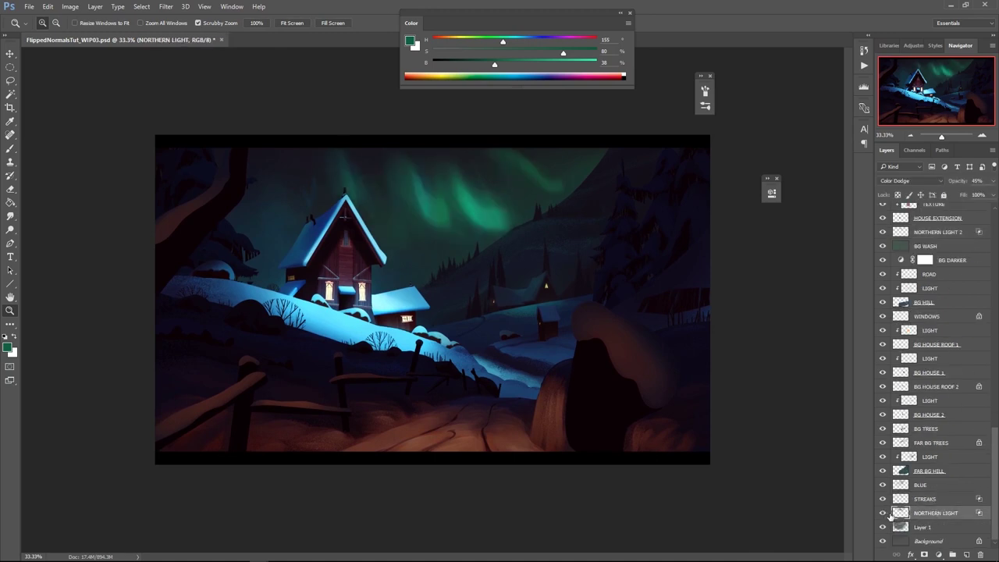
key("e")
key("r")
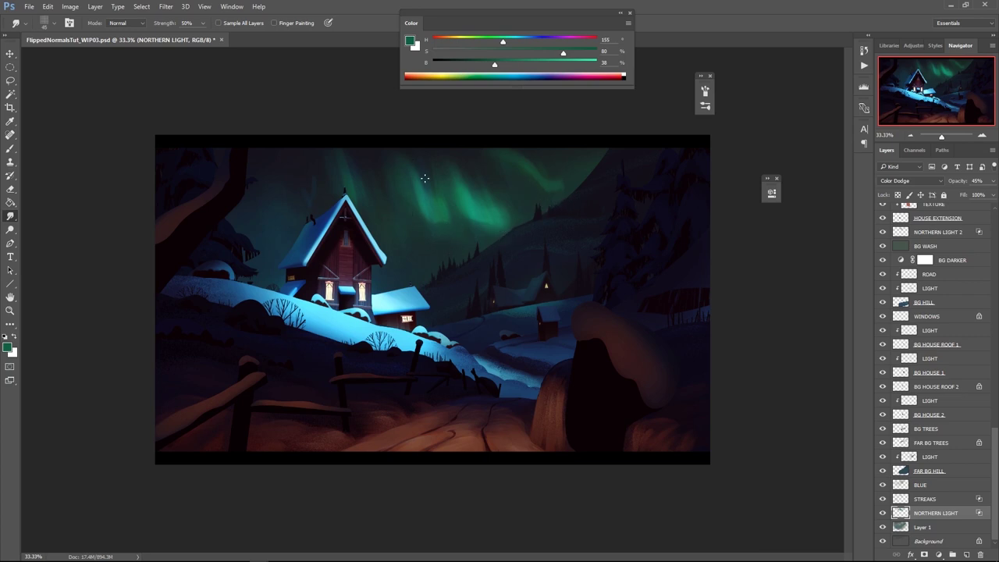
Switch to a soft round brush for NORTHERN LIGHT 2 and reduce its size
key("b")
left_click(945, 235)
right_click(477, 279)
left_click(630, 417)
key("Return")
key("bracketleft")
key("bracketleft")
key("bracketleft")
On Layer 1, pick a dark blue of hue 217, saturation 44, brightness 32, and sample the muted sky colour above the house
left_click(932, 543)
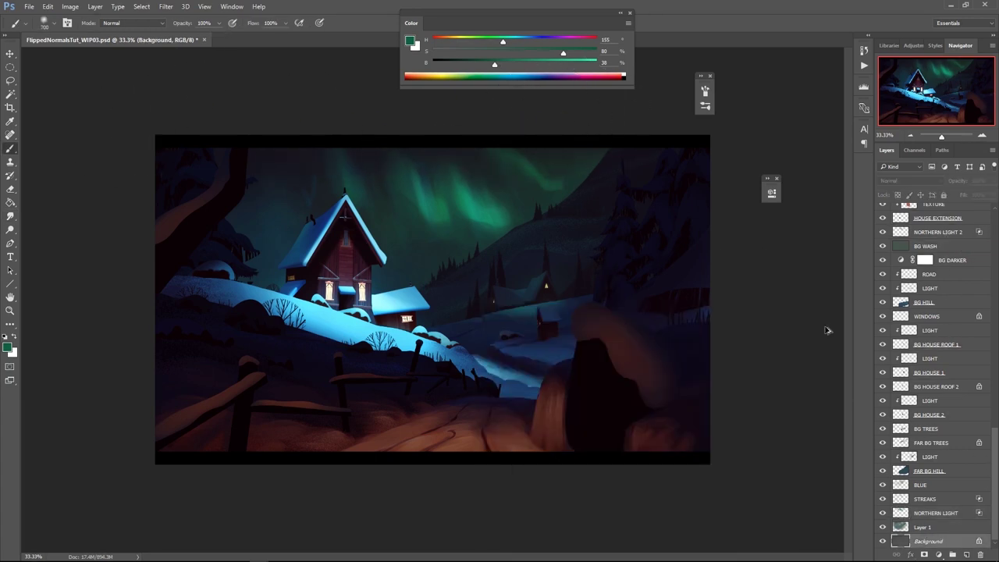
double_click(941, 528)
left_click(908, 110)
left_click_drag(495, 63, 531, 41)
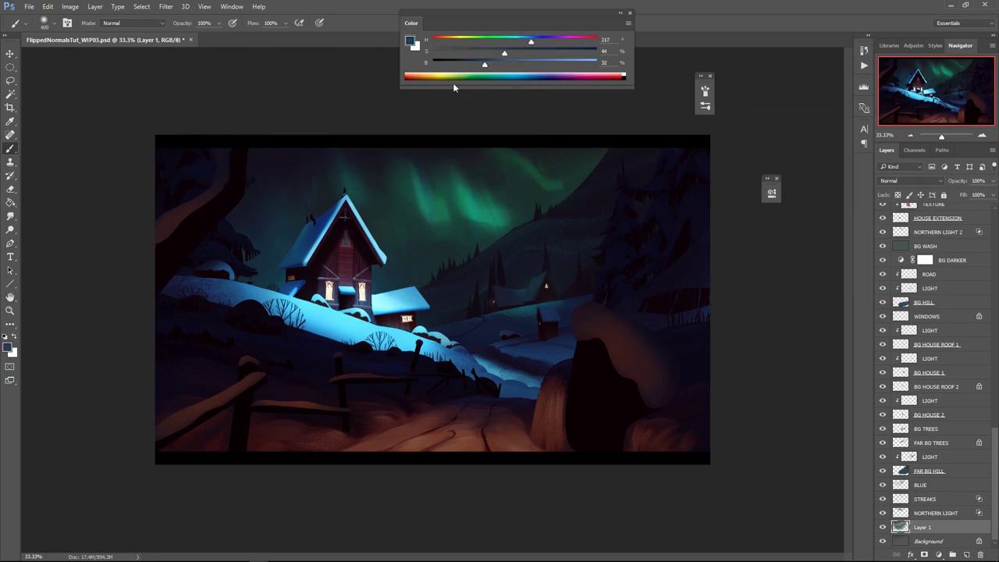
left_click(521, 41)
left_click(322, 182, "alt")
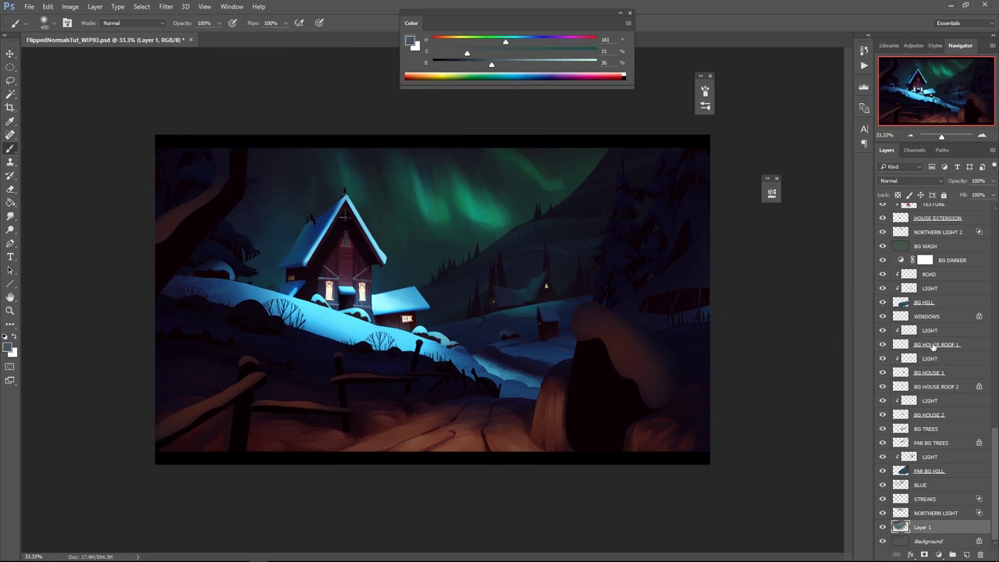
Add a new layer named HAZE above the outhouse roof's LIGHT layer
scroll(968, 382, "up", 10)
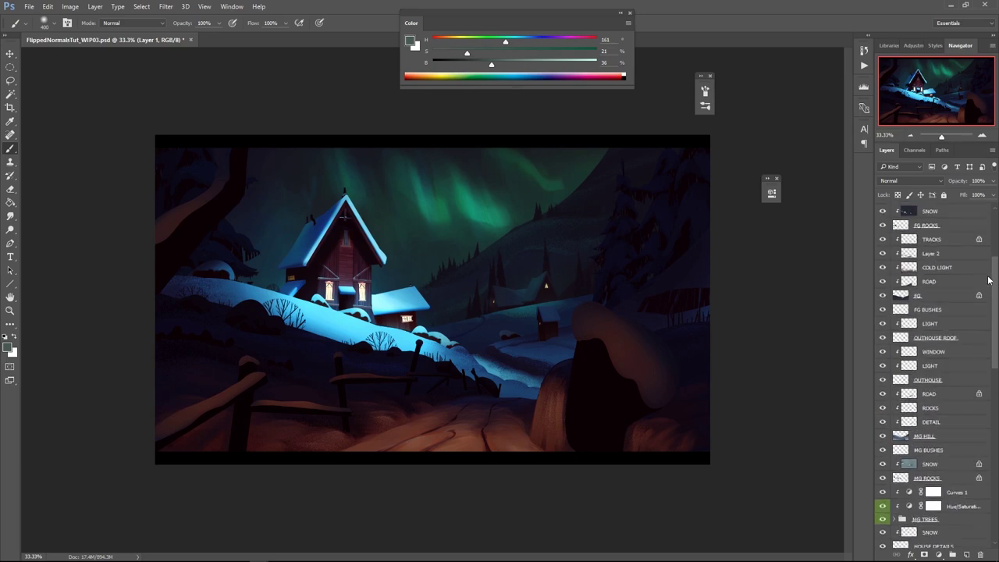
left_click(944, 342)
key("ctrl+shift+alt+n")
type("HAZE")
key("Return")
Paint pale blue haze of hue 200, saturation 42, brightness 100 across the snow by the main house with a textured brush at 20% opacity
right_click(476, 366)
double_click(649, 463)
left_click(359, 319, "alt")
left_click_drag(347, 343, 456, 343)
key("ctrl+z")
key("2")
left_click_drag(320, 344, 429, 336)
key("bracketleft")
key("bracketleft")
key("bracketleft")
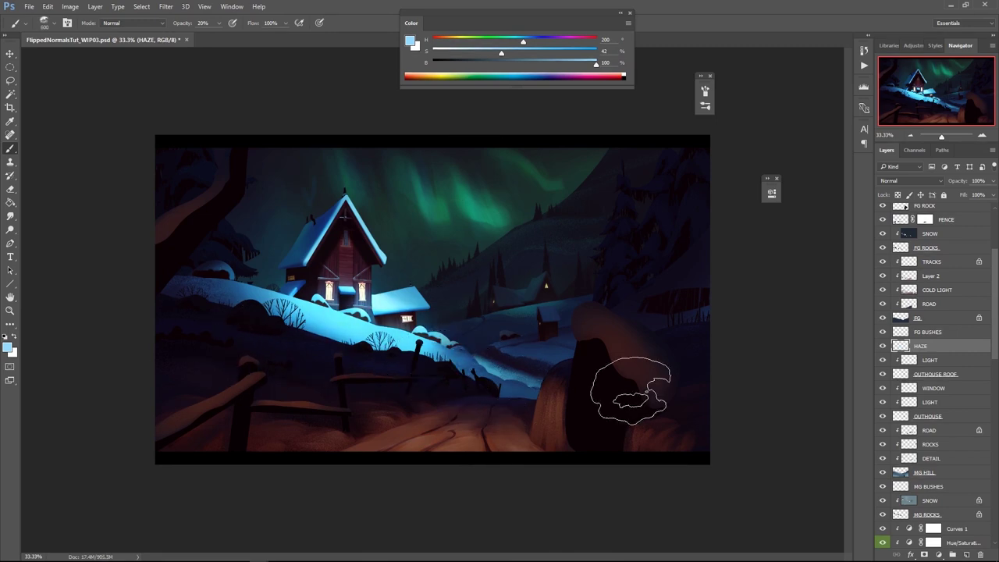
key("bracketleft")
key("bracketleft")
Merge COLD LIGHT with Layer 2 and adjust the result with hue +3 and lightness -8
mouse_move(995, 328)
left_mouse_down()
mouse_move(995, 346)
mouse_move(995, 290)
mouse_move(995, 301)
left_mouse_up()
left_click(950, 373)
left_click(943, 362, "ctrl")
key("ctrl+e")
key("ctrl+u")
left_click_drag(786, 377, 782, 378)
left_click_drag(787, 329, 788, 330)
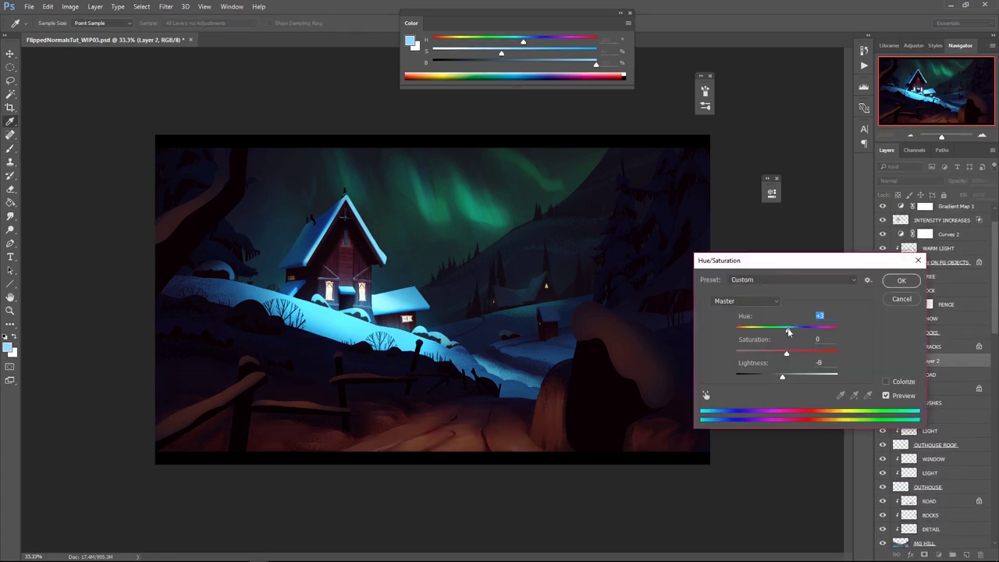
left_click(898, 287)
Warp the merged cold light on the foreground snow slightly downward and return to the Brush tool
key("ctrl+t")
right_click(474, 426)
left_click(500, 323)
left_click_drag(454, 421, 454, 434)
key("Return")
key("b")
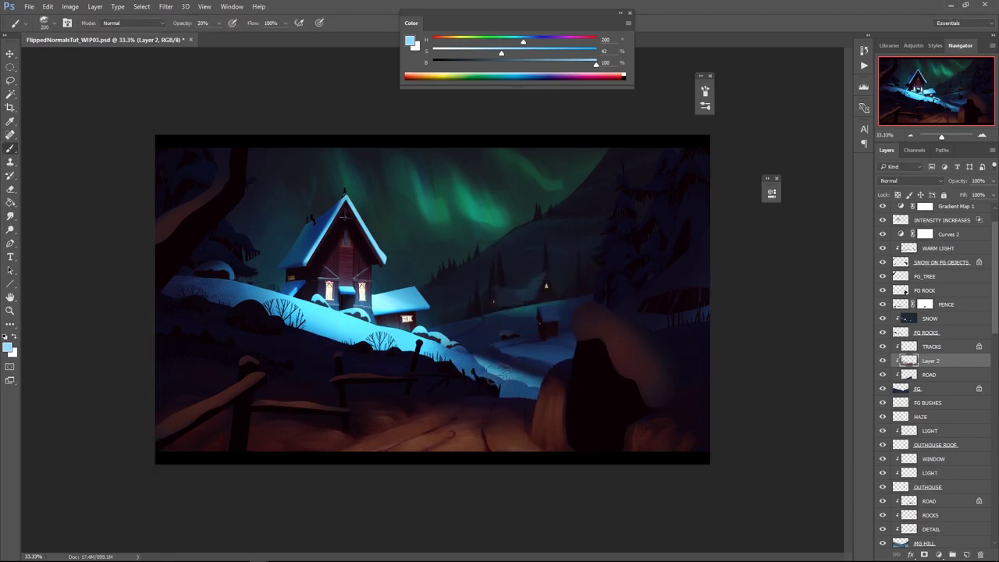
Select the INTENSITY INCREASES layer and choose a 250 px textured brush for it
right_click(498, 416)
left_click(461, 518)
left_click_drag(994, 324, 994, 245)
left_click(960, 292)
left_click(957, 254)
right_click(560, 329)
left_click(512, 504)
Add a new layer named HAZE directly above BG WASH and enlarge the brush to 500 px
scroll(967, 391, "down", 10)
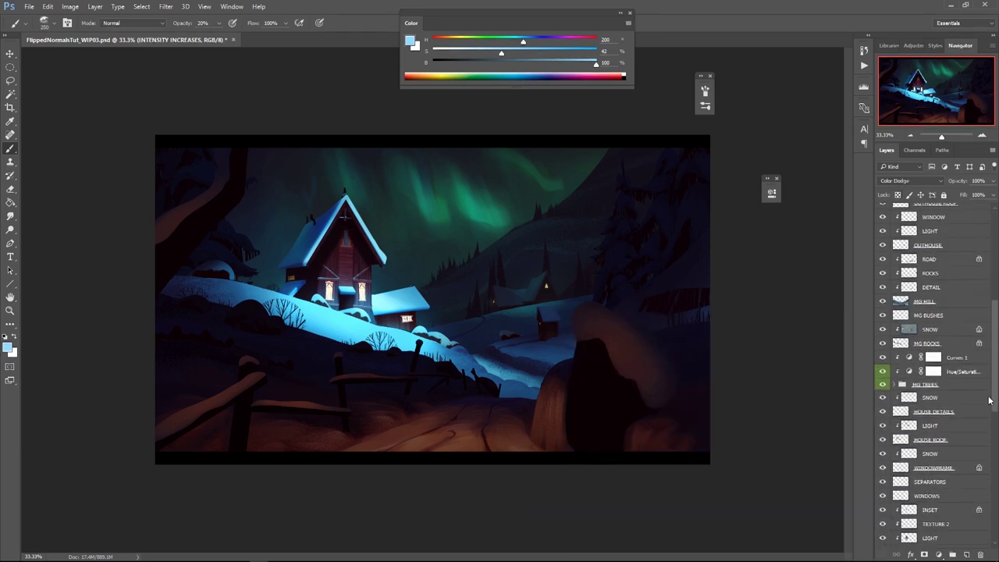
scroll(980, 459, "up", 9)
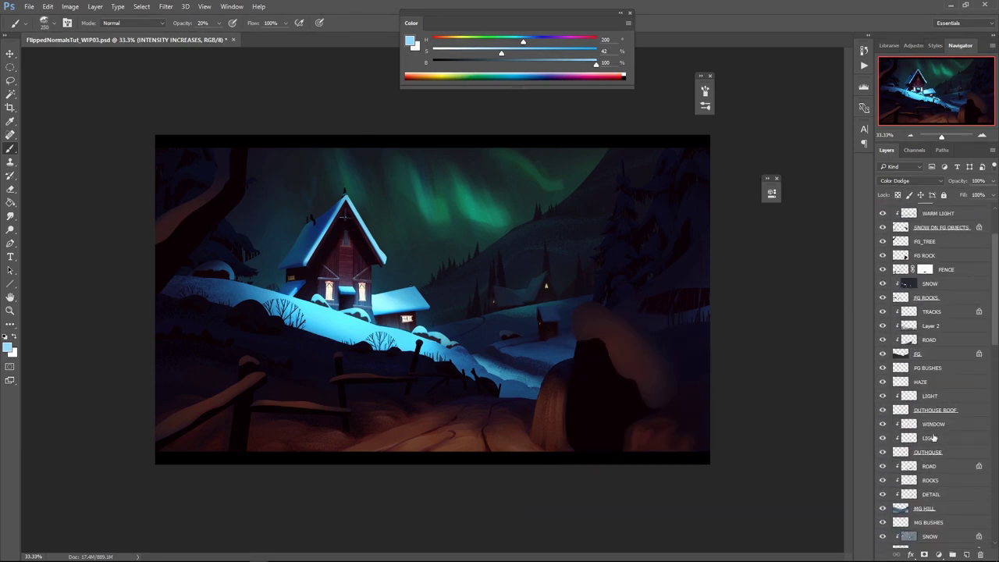
scroll(995, 375, "down", 9)
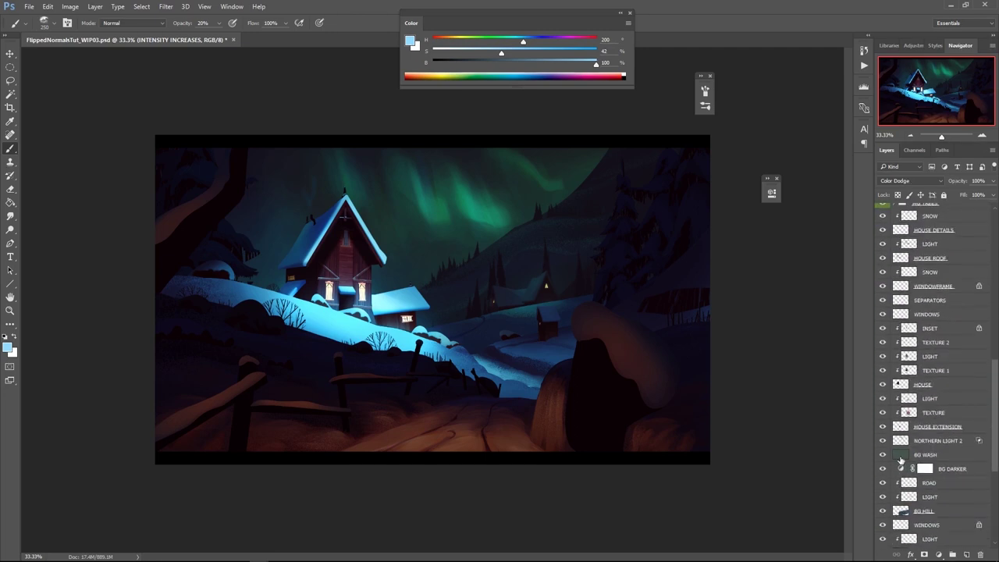
left_click(915, 459)
key("ctrl+alt+shift+n")
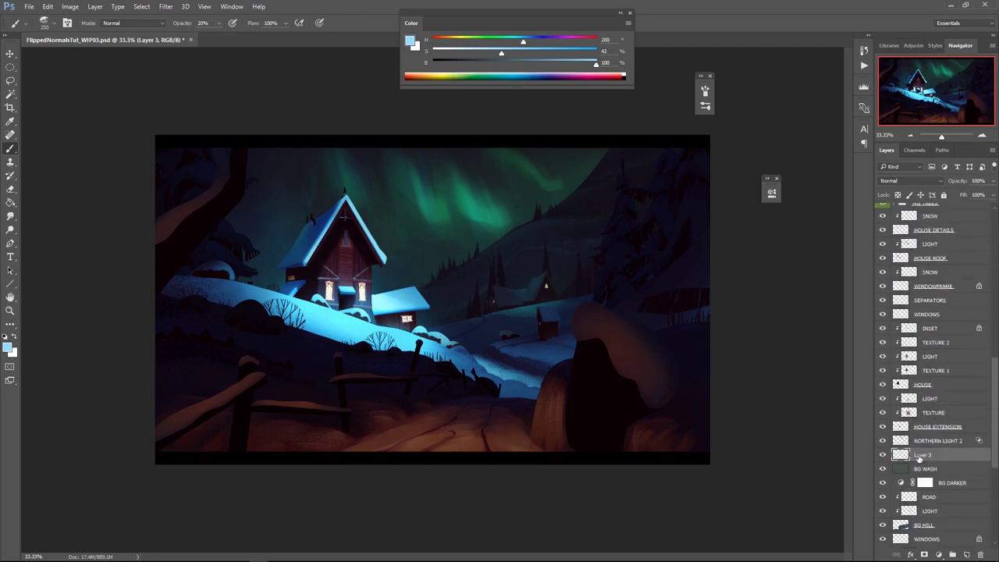
key("Return")
key("bracketright")
key("bracketright")
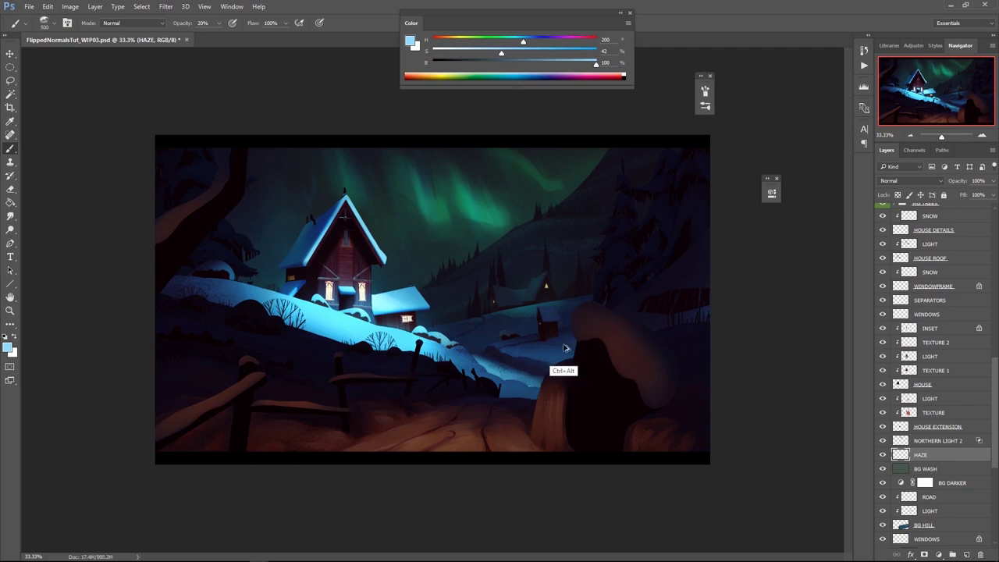
Raise the saturation of BG HOUSE ROOF 2 by 20 and of BG HOUSE ROOF 1 by 27
left_click_drag(995, 420, 991, 475)
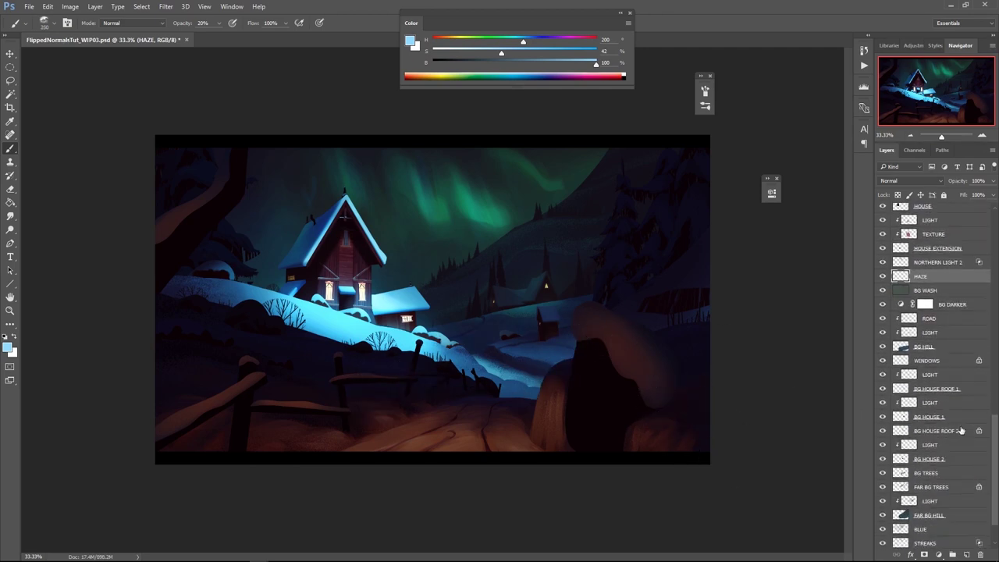
left_click(961, 430)
key("ctrl+u")
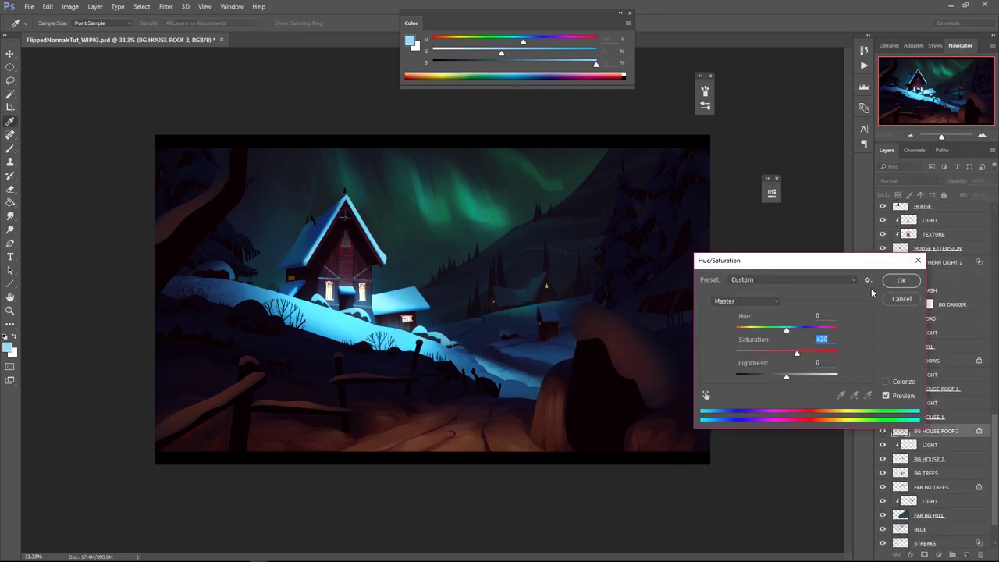
left_click(901, 281)
left_click(947, 388)
key("ctrl+u")
left_click_drag(787, 354, 799, 354)
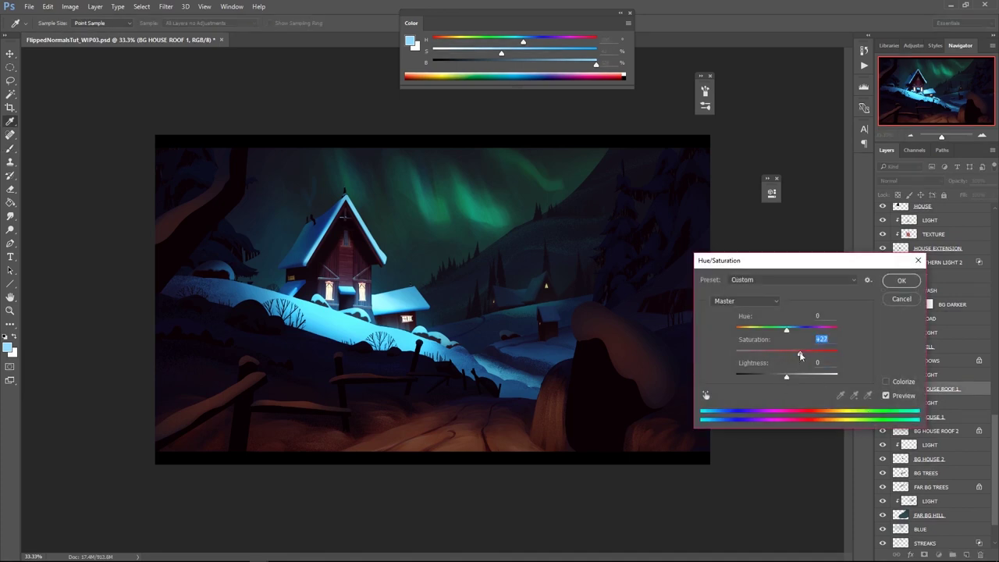
left_click(894, 280)
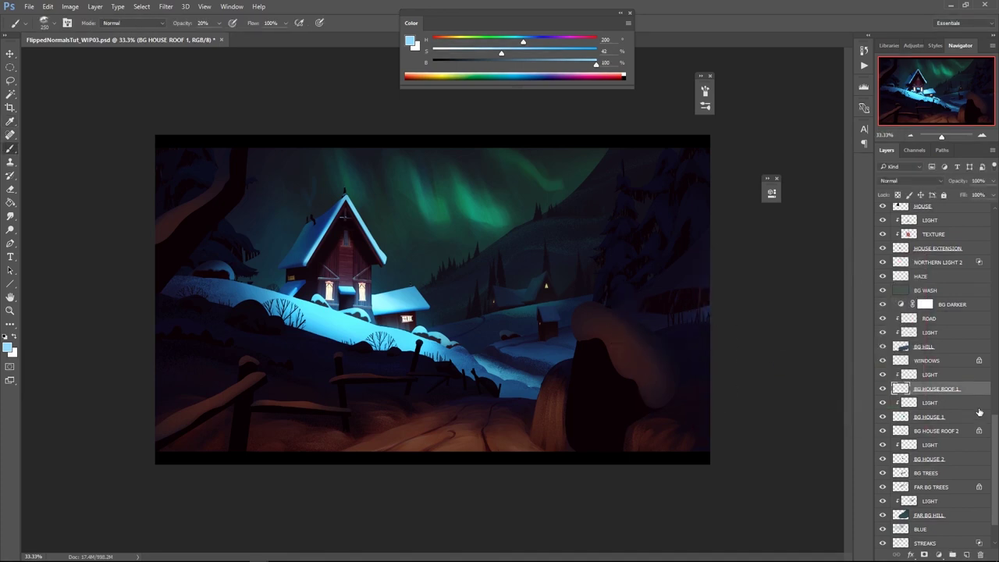
Select the NORTHERN LIGHT layer and choose a scattered-tip brush for the aurora streaks
left_click_drag(993, 459, 992, 474)
left_click(935, 513)
right_click(588, 307)
double_click(695, 406)
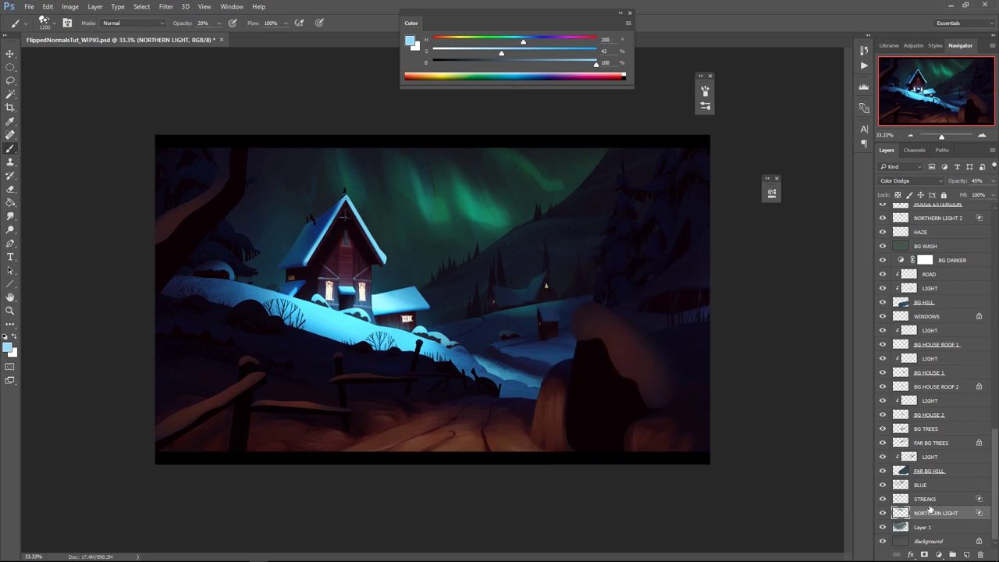
Add a Color Dodge layer above STREAKS and turn off Transparency Shapes Layer in its blending options
left_click(930, 501)
left_click(966, 555)
left_click(911, 181)
left_click(898, 254)
double_click(937, 499)
left_click(734, 186)
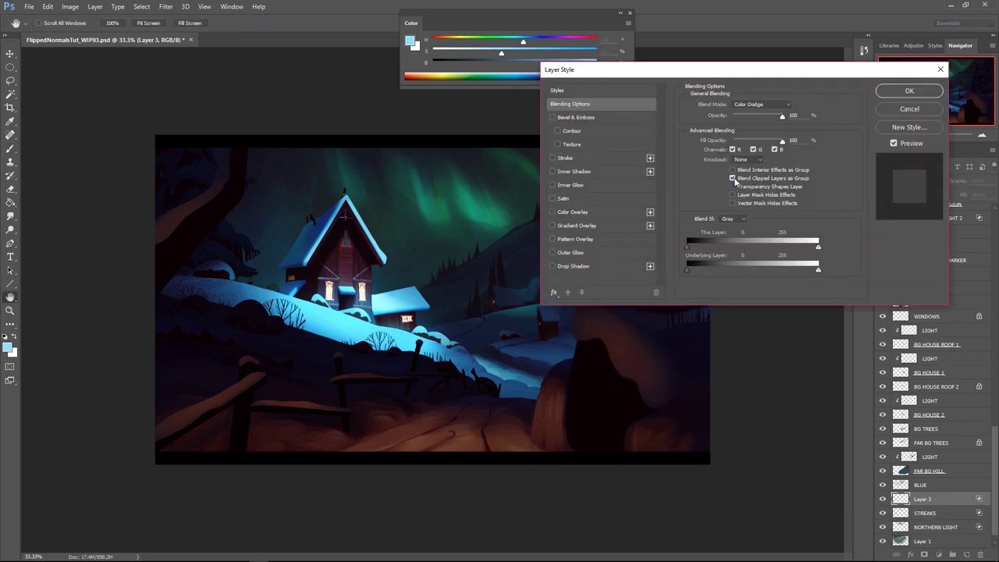
key("Return")
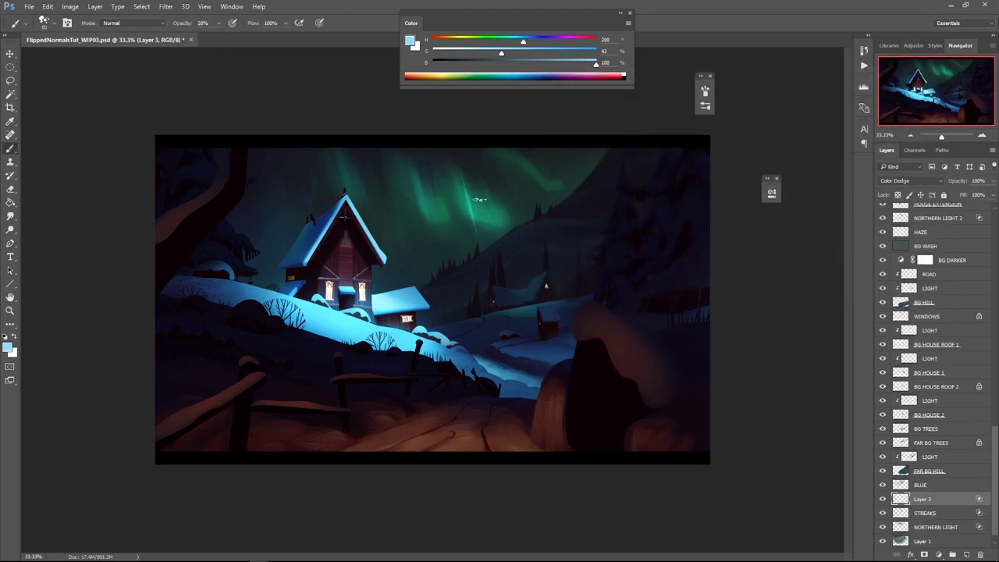
Paint bright pale blue streaks over the central aurora on the new layer, enlarging the brush for the second pass
left_click_drag(439, 230, 414, 161)
key("bracketright")
left_click_drag(439, 219, 421, 202)
Shift the new streaks toward a deeper green with hue -23, saturation +52 and lightness -40
key("ctrl+u")
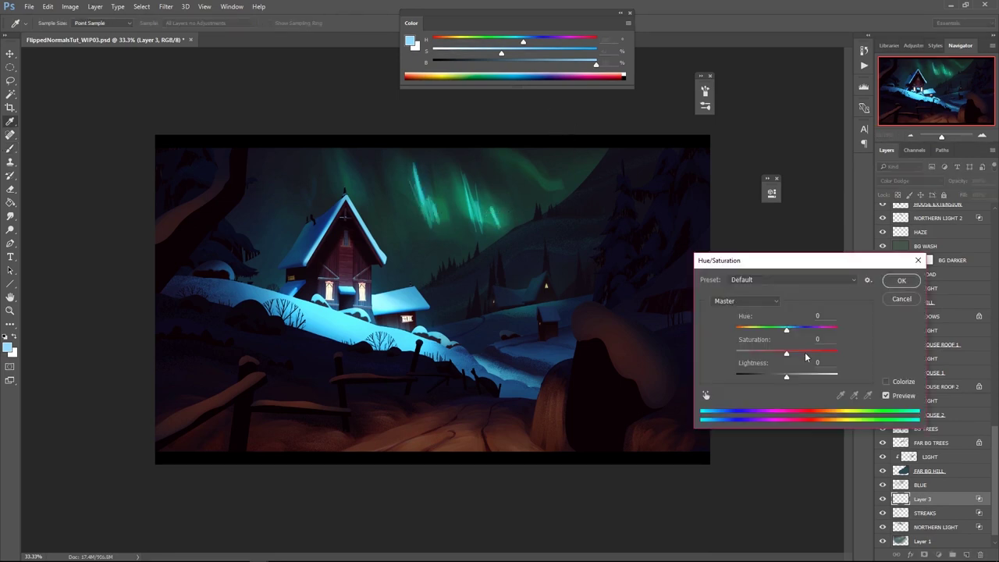
left_click_drag(787, 377, 778, 377)
left_click_drag(787, 330, 775, 331)
left_click_drag(779, 377, 766, 377)
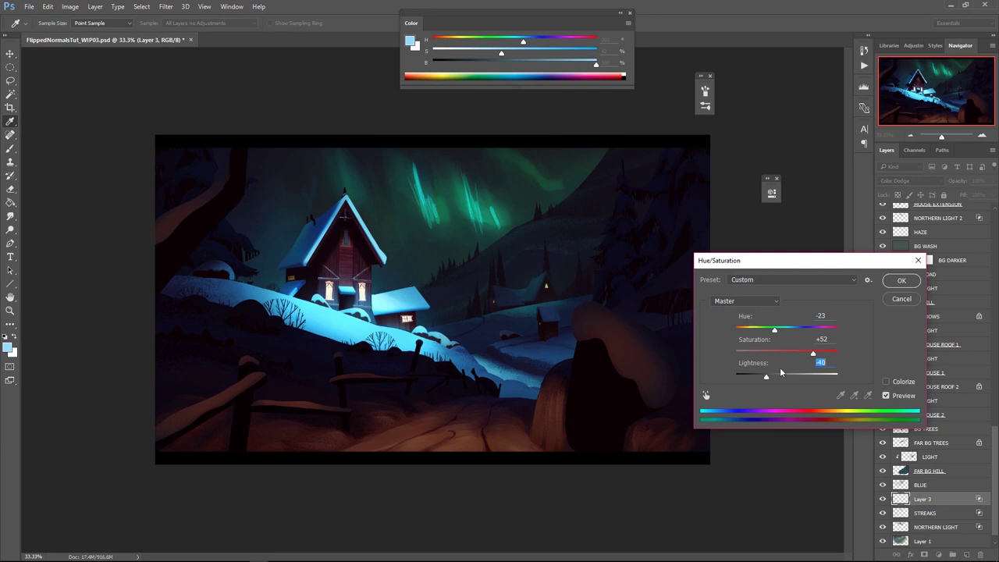
left_click(900, 280)
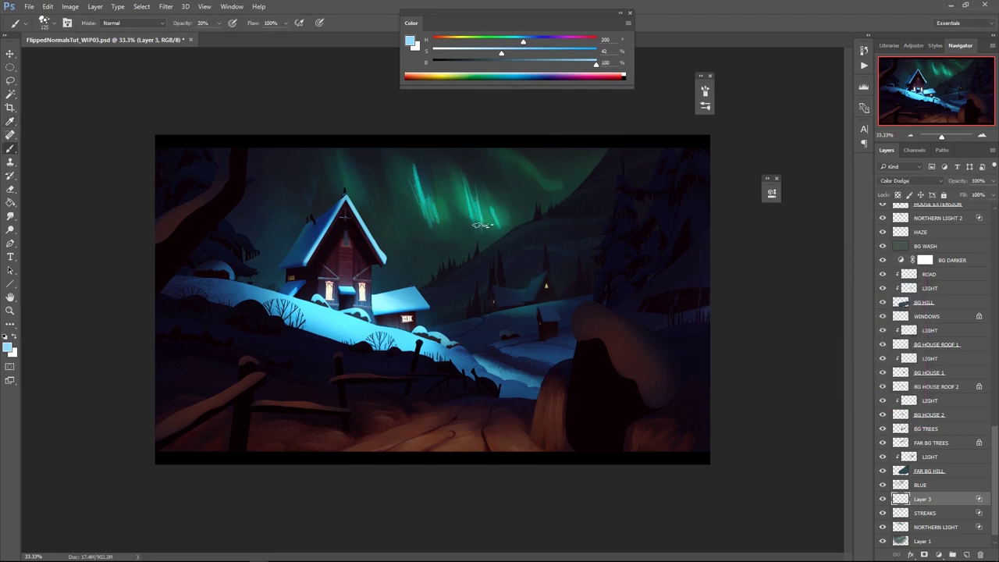
Paint more light streaks down the aurora from behind the house roof to the central sky, using a smaller brush for the finer ones
mouse_move(345, 162)
left_mouse_down()
mouse_move(353, 211)
mouse_move(359, 206)
left_mouse_up()
left_click_drag(399, 151, 430, 239)
key("bracketleft")
key("bracketleft")
left_click_drag(412, 178, 432, 256)
left_click_drag(456, 155, 473, 221)
Apply a Motion Blur along the direction of the painted aurora streaks
left_click(166, 6)
mouse_move(187, 123)
left_click(118, 181)
left_click_drag(737, 284, 733, 285)
left_click(777, 143)
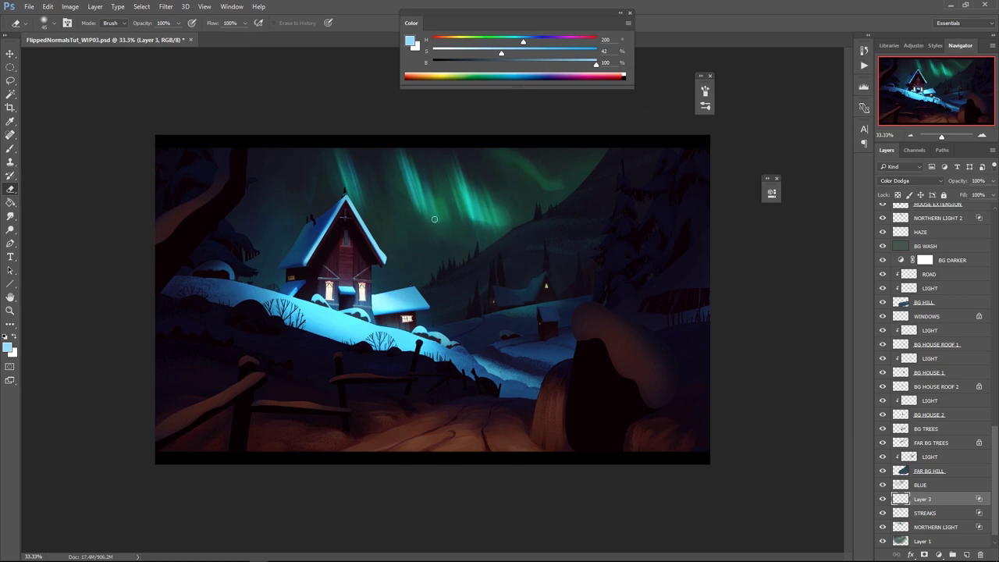
Merge Layer 3, STREAKS and NORTHERN LIGHT, set the result to Color Dodge and turn off Transparency Shapes Layer
left_click(941, 515, "ctrl")
left_click(942, 530, "ctrl")
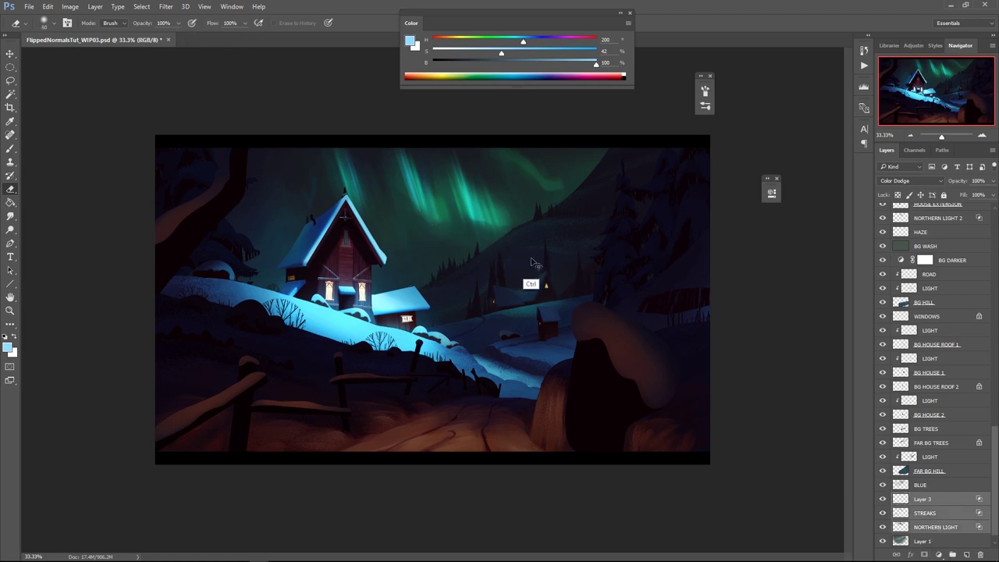
key("ctrl+e")
left_click(910, 182)
left_click(913, 259)
double_click(950, 516)
left_click(736, 186)
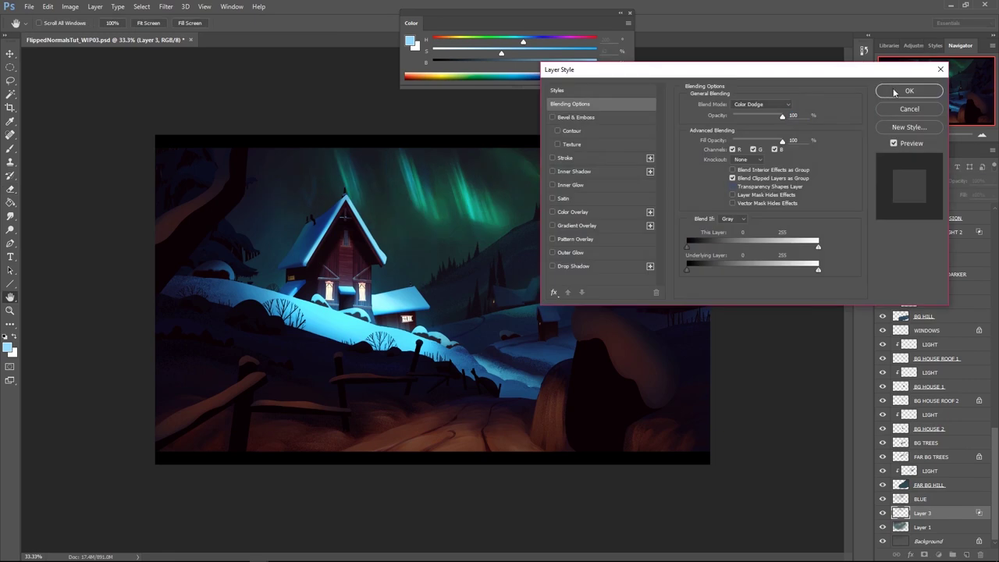
left_click(894, 91)
Warp the merged aurora to bend its streaks across the sky and check its blending options
key("ctrl+t")
right_click(482, 206)
left_click(507, 285)
left_click_drag(441, 202, 434, 206)
left_click_drag(522, 290, 550, 284)
left_click_drag(461, 160, 448, 177)
key("Return")
double_click(950, 515)
left_click(890, 90)
Select the sky area with a rectangular marquee, warp the aurora inside it into slanted streaks, and deselect
key("shift+m")
left_click_drag(593, 122, 270, 272)
key("ctrl+t")
right_click(453, 210)
left_click(478, 286)
left_click_drag(457, 192, 466, 210)
left_click_drag(484, 135, 471, 86)
mouse_move(486, 234)
left_mouse_down()
mouse_move(497, 221)
mouse_move(504, 235)
mouse_move(412, 232)
mouse_move(515, 247)
mouse_move(421, 241)
left_mouse_up()
key("Return")
key("ctrl+d")
Warp the Color Dodge aurora on Layer 3 so its slanted streaks bend into a curved band beside the house
key("e")
key("bracketright")
key("bracketright")
key("b")
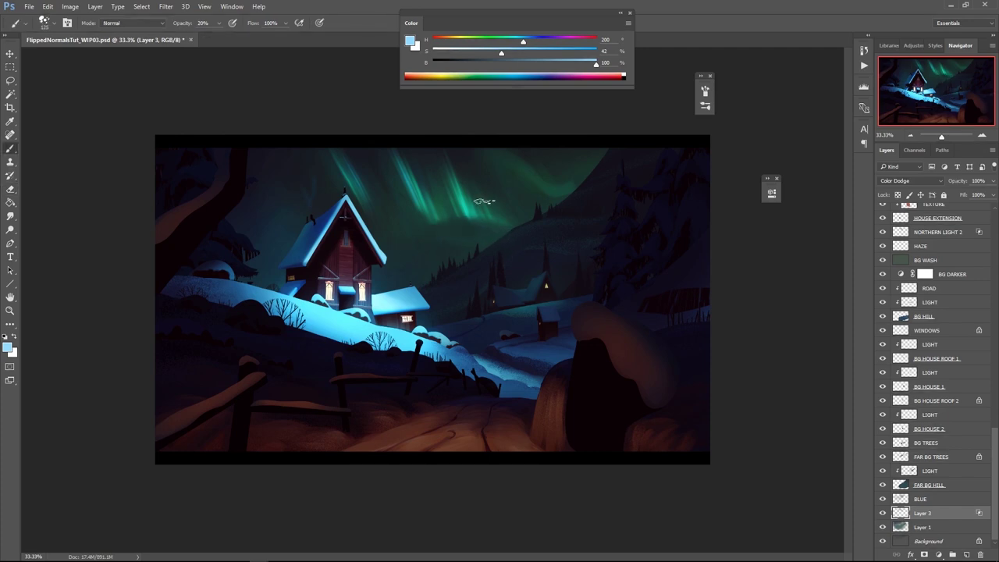
key("ctrl+t")
right_click(451, 196)
left_click(477, 274)
left_click_drag(439, 204, 424, 208)
left_click_drag(459, 156, 446, 158)
key("Return")
key("z")
left_click(515, 245, "alt")
left_click(503, 274)
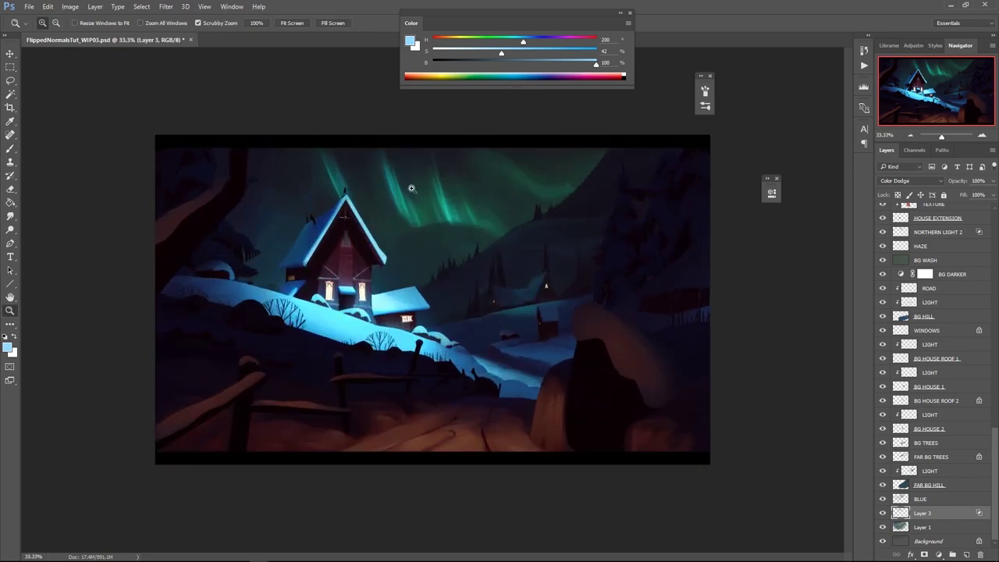
key("r")
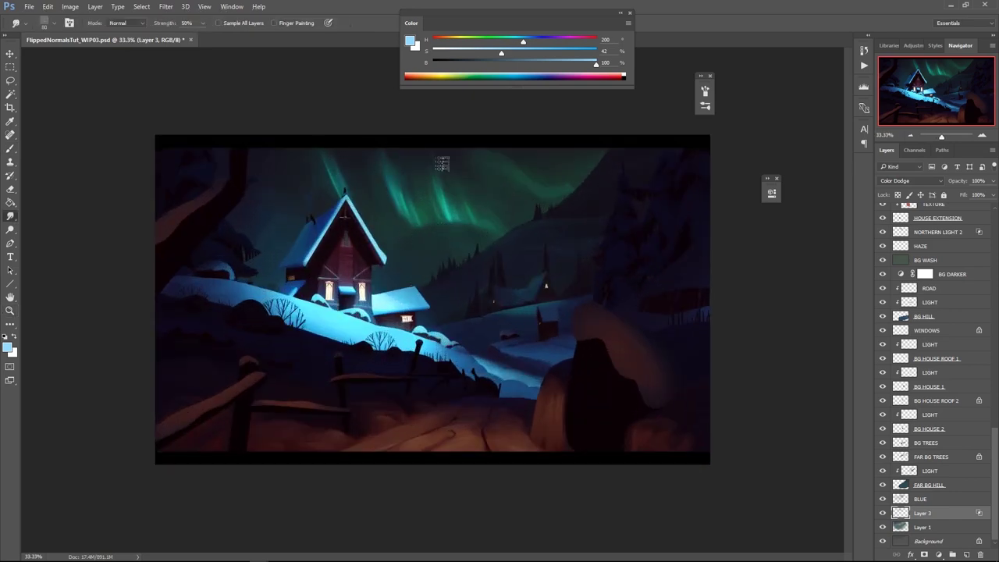
Choose the STREAKY brush with its tip turned vertical and a teal of hue 169, saturation 51 and brightness 45
key("b")
right_click(539, 198)
left_click(626, 374)
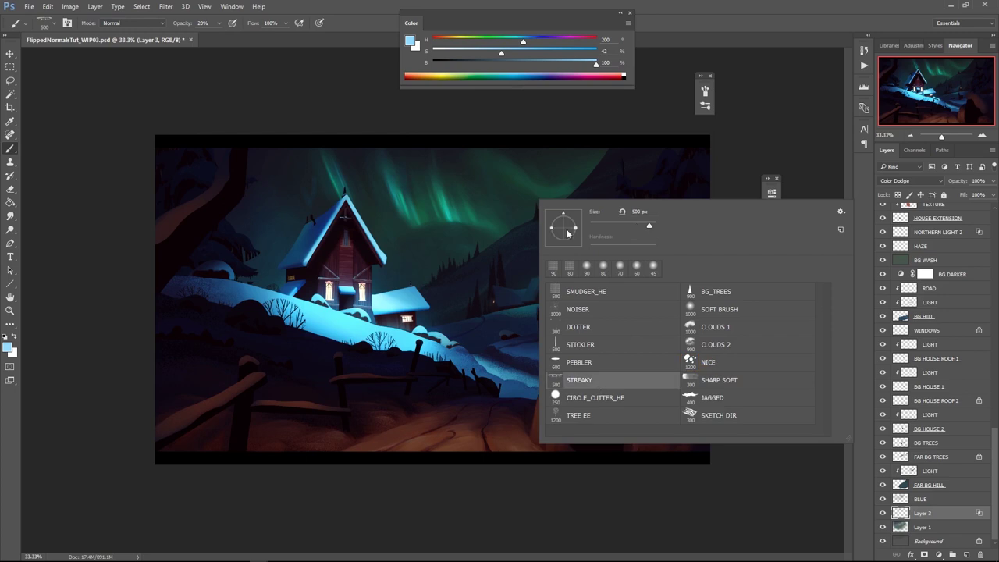
key("Return")
mouse_move(523, 42)
left_mouse_down()
mouse_move(433, 42)
mouse_move(510, 42)
left_mouse_up()
left_click(515, 53)
left_click(505, 67)
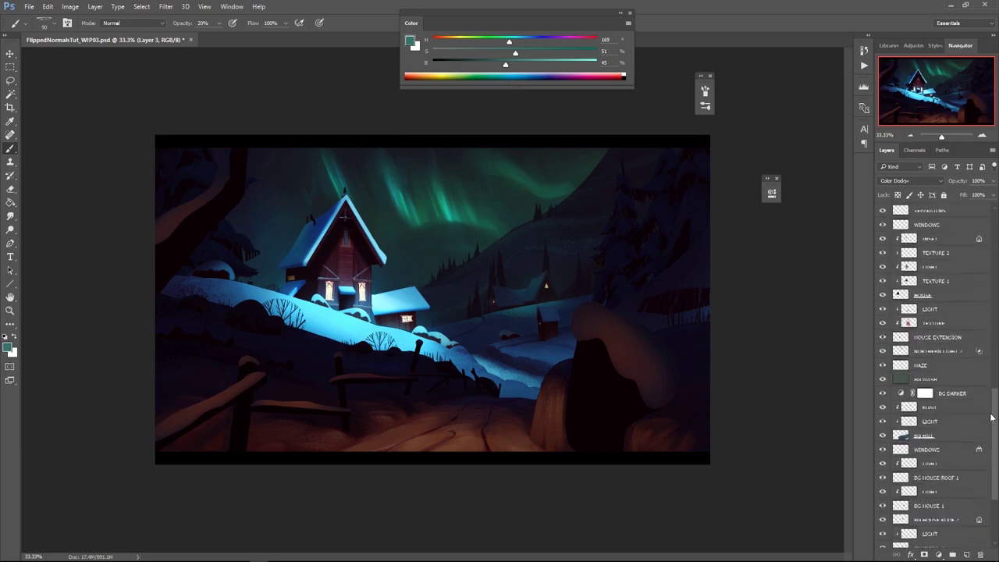
Hide Layer 3 and add a new Color Dodge layer above it with Transparency Shapes Layer turned off
left_click(883, 513)
key("ctrl+shift+alt+n")
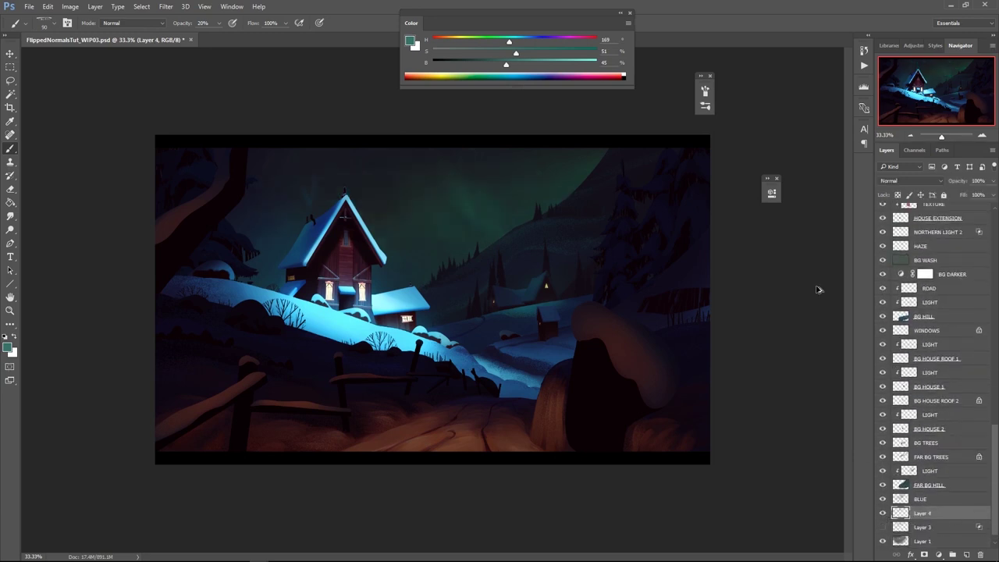
left_click_drag(506, 63, 519, 58)
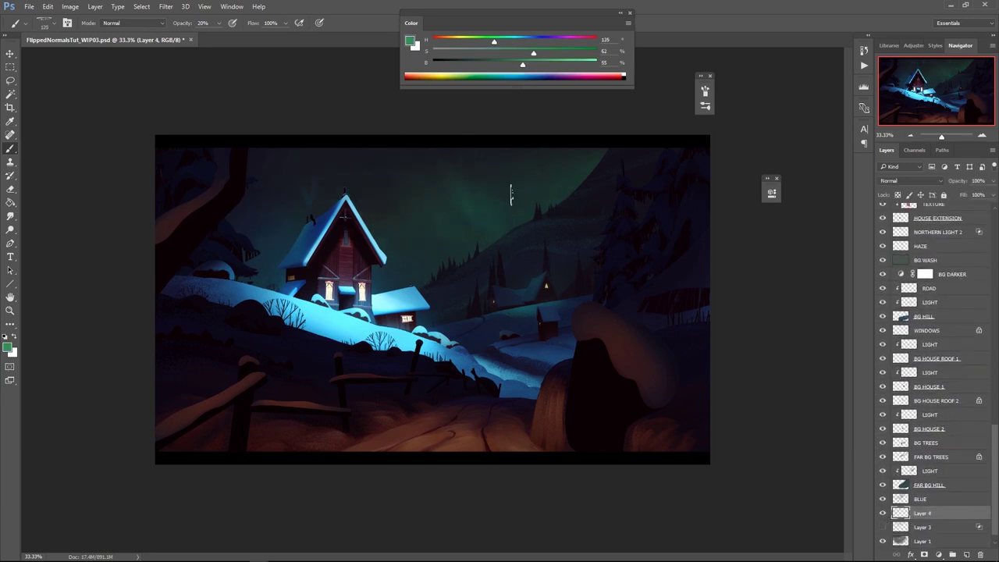
left_click(911, 181)
left_click(913, 264)
double_click(946, 514)
left_click(732, 185)
key("Return")
Select the NORTHERN LIGHT 2 layer and prepare a brighter green of saturation 69 and brightness 75 with brush opacity at 100%
key("bracketleft")
key("bracketleft")
left_click_drag(522, 64, 544, 66)
left_click(952, 278)
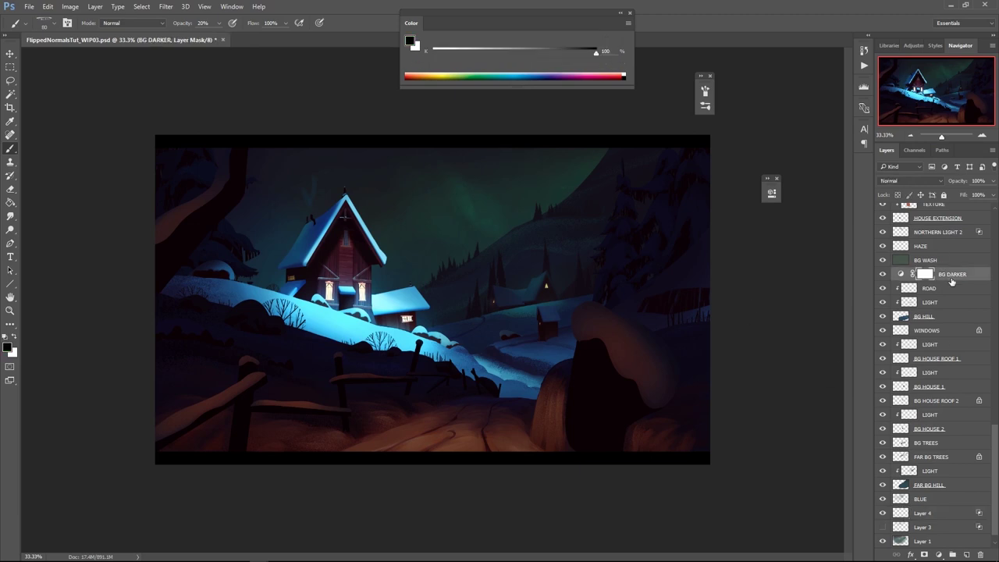
left_click(947, 237)
left_click(220, 23)
left_click_drag(219, 36, 259, 37)
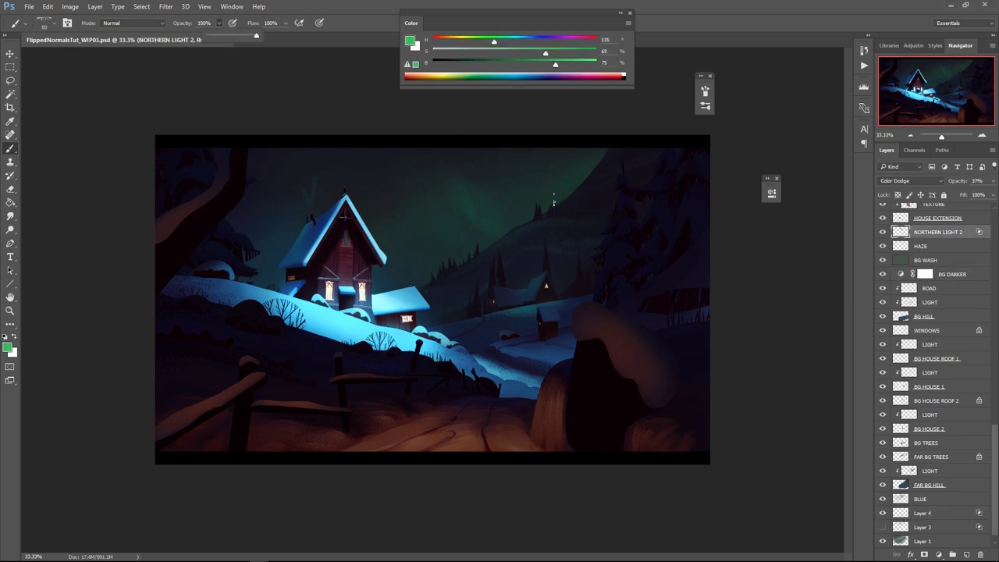
Paint two curving green aurora ribbons across the sky between the house and the far hill
left_click_drag(564, 186, 475, 151)
key("bracketright")
key("bracketright")
left_click_drag(514, 212, 450, 169)
key("ctrl+z")
mouse_move(519, 205)
left_mouse_down()
mouse_move(446, 171)
mouse_move(476, 213)
left_mouse_up()
key("bracketleft")
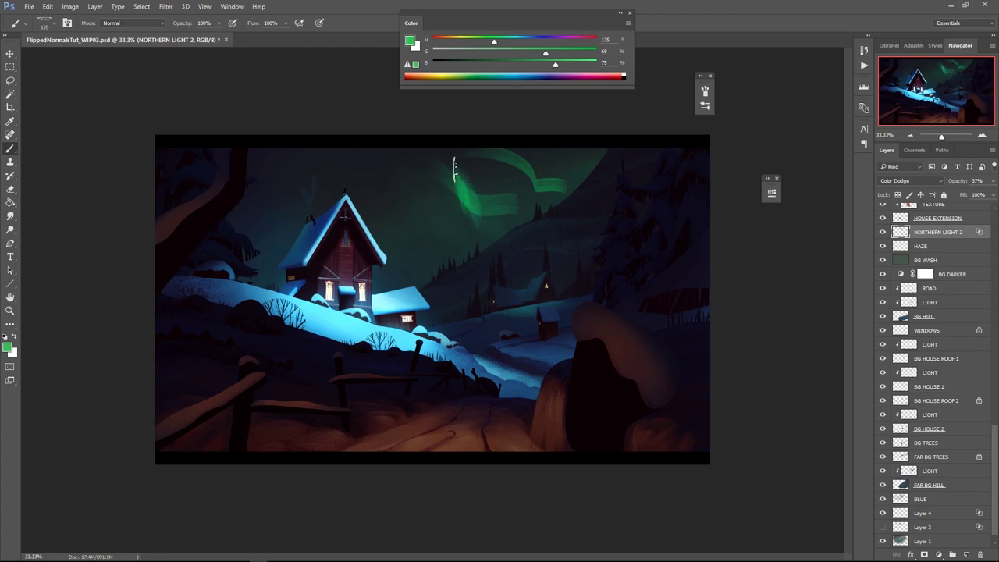
Add a blue touch of hue 199 beside the aurora's bright core and try a violet of hue 243
left_click_drag(516, 41, 523, 42)
key("bracketleft")
key("bracketright")
left_click_drag(453, 181, 452, 193)
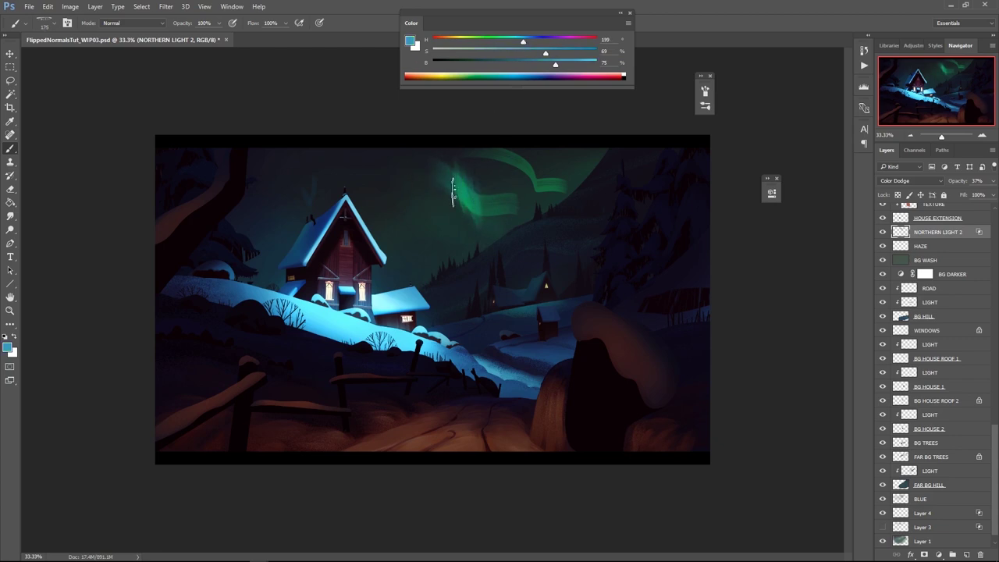
left_click(544, 41)
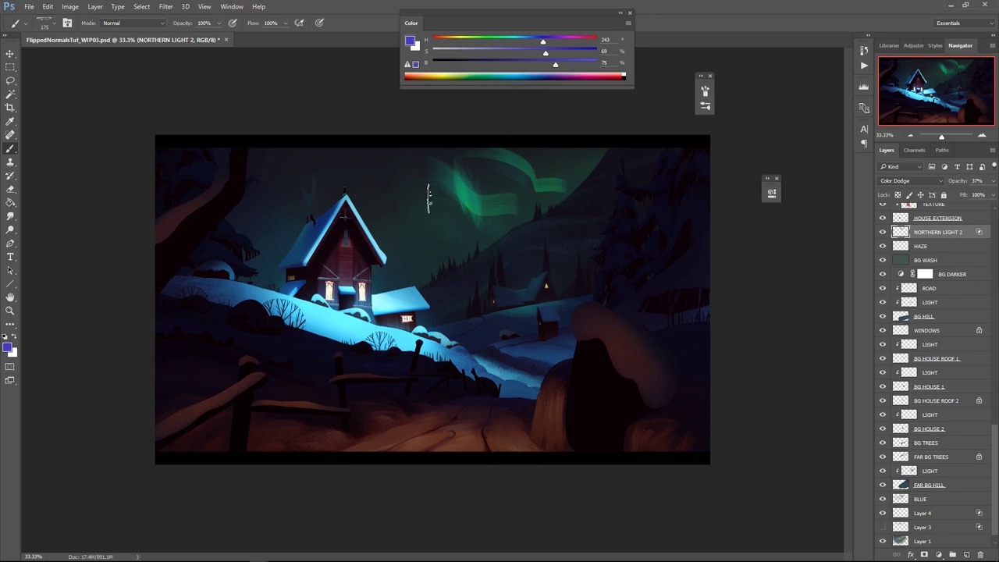
Extend the aurora toward the house roof with softer green strokes of hue 149, saturation 60 and brightness 64
left_click(458, 226, "alt")
left_click(531, 53)
left_click(536, 65)
key("bracketright")
key("bracketleft")
key("ctrl+z")
mouse_move(470, 204)
left_mouse_down()
mouse_move(439, 183)
mouse_move(426, 156)
mouse_move(366, 201)
mouse_move(351, 176)
left_mouse_up()
key("ctrl+z")
key("bracketright")
key("bracketleft")
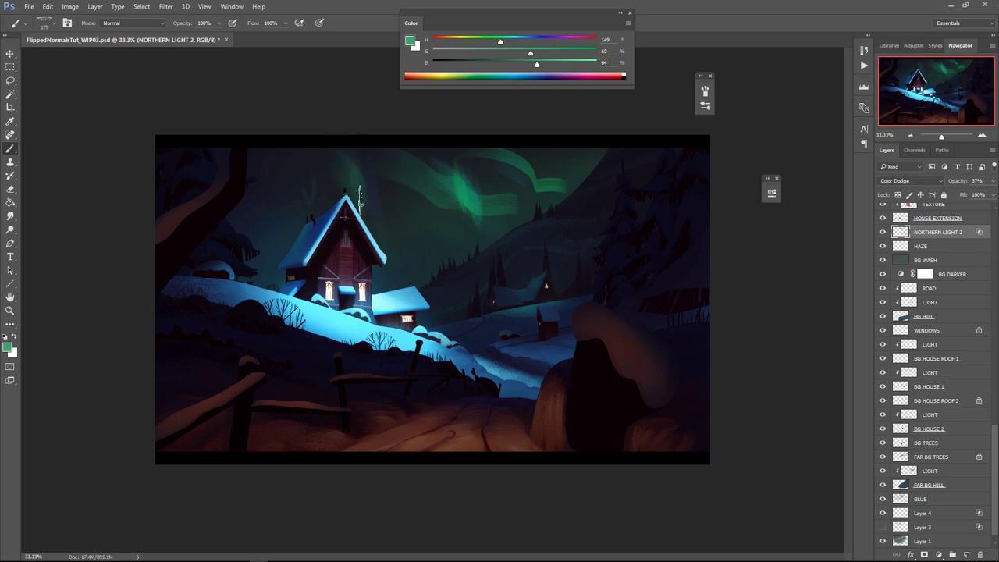
Apply a Motion Blur with an adjusted distance to the ribbons on NORTHERN LIGHT 2
left_click(165, 7)
mouse_move(211, 115)
left_click(125, 181)
left_click_drag(709, 312, 689, 311)
left_click(779, 144)
Brush narrow and wide green streaks over the blurred ribbons near the far hill and undo the last stroke
key("bracketleft")
key("bracketleft")
key("bracketleft")
key("ctrl+z")
left_click_drag(567, 190, 518, 161)
key("bracketright")
key("bracketright")
key("bracketright")
key("bracketright")
left_click_drag(514, 206, 473, 196)
key("ctrl+z")
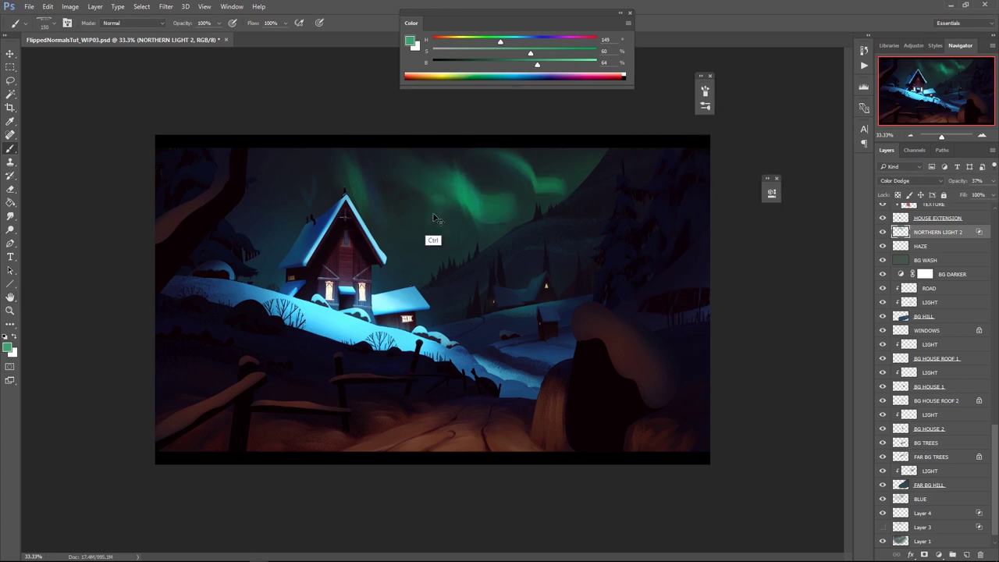
Smudge the aurora ribbon above the far hill and apply another Motion Blur to the layer
key("r")
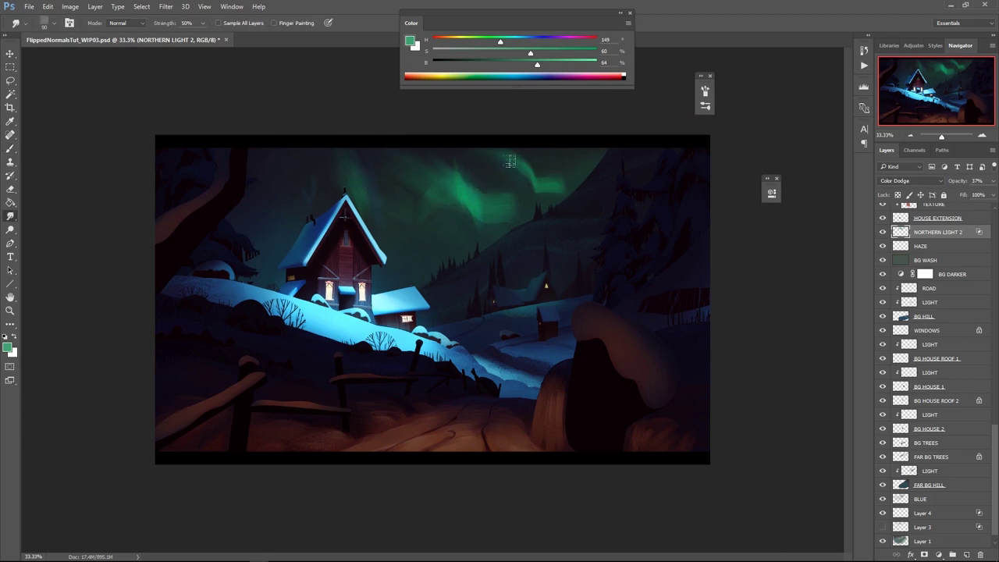
left_click(166, 6)
mouse_move(216, 122)
left_click(127, 181)
left_click(776, 143)
Paint sampled green and blue accents of hue 195 over the aurora's core, smudge them and step back
key("bracketleft")
key("b")
left_click(464, 186, "alt")
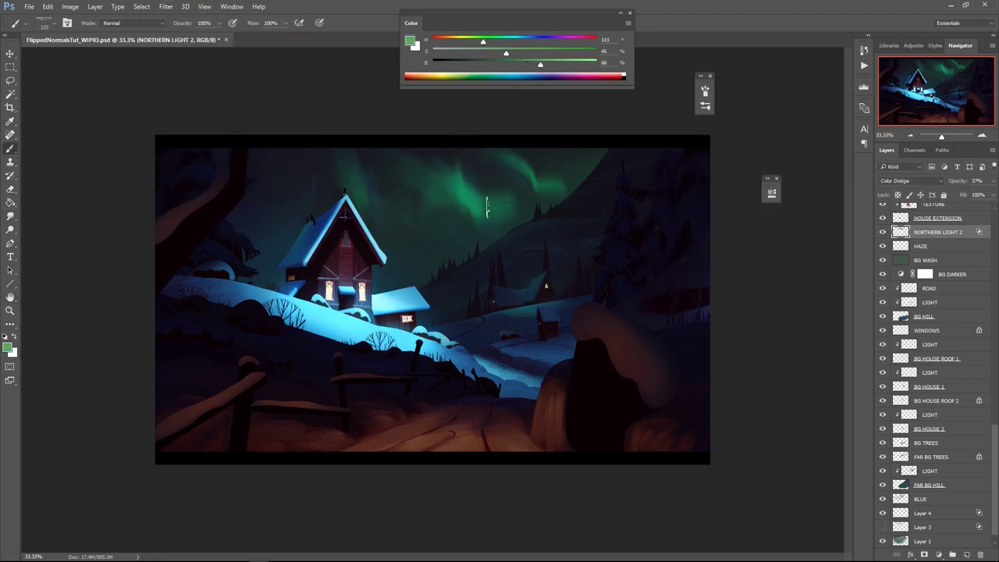
key("ctrl+z")
key("bracketleft")
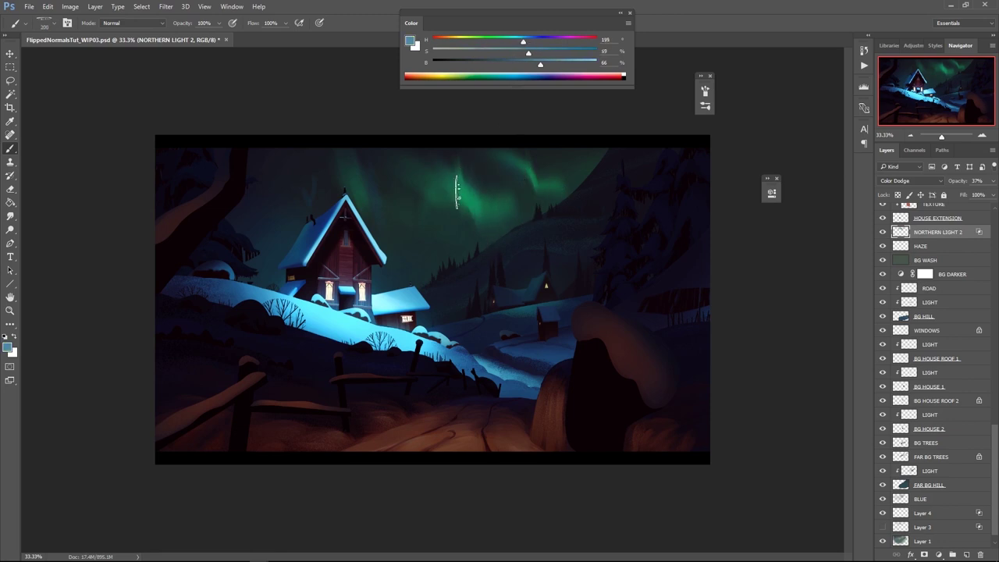
key("r")
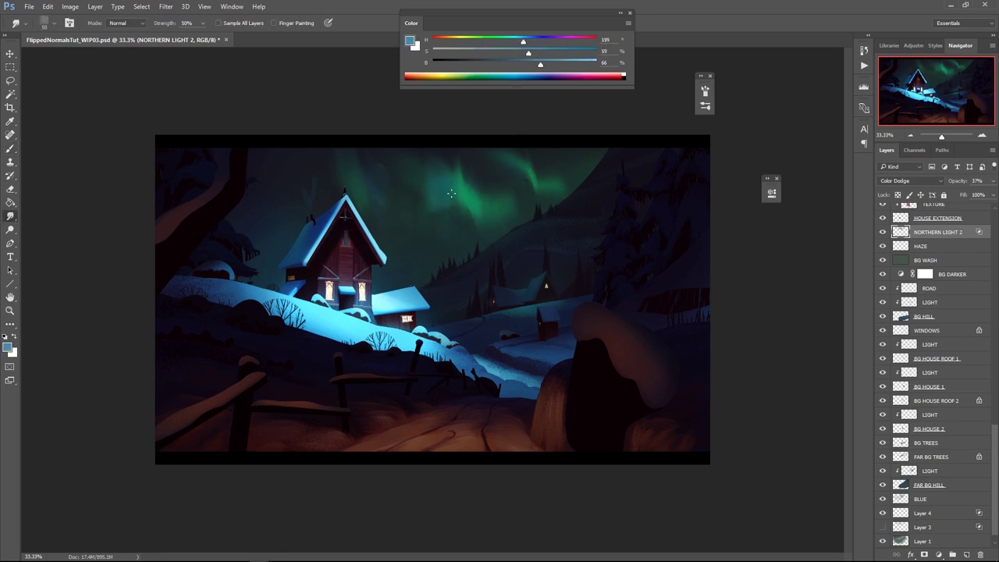
key("ctrl+alt+z")
Sample greens from the aurora and erase its lower edge with a larger, different brush to shape the underside
key("b")
left_click(464, 202, "alt")
left_click(437, 193, "alt")
key("e")
right_click(464, 223)
double_click(510, 375)
key("bracketright")
key("bracketright")
key("bracketright")
mouse_move(472, 220)
left_mouse_down()
mouse_move(431, 235)
mouse_move(522, 224)
mouse_move(449, 220)
mouse_move(420, 231)
left_mouse_up()
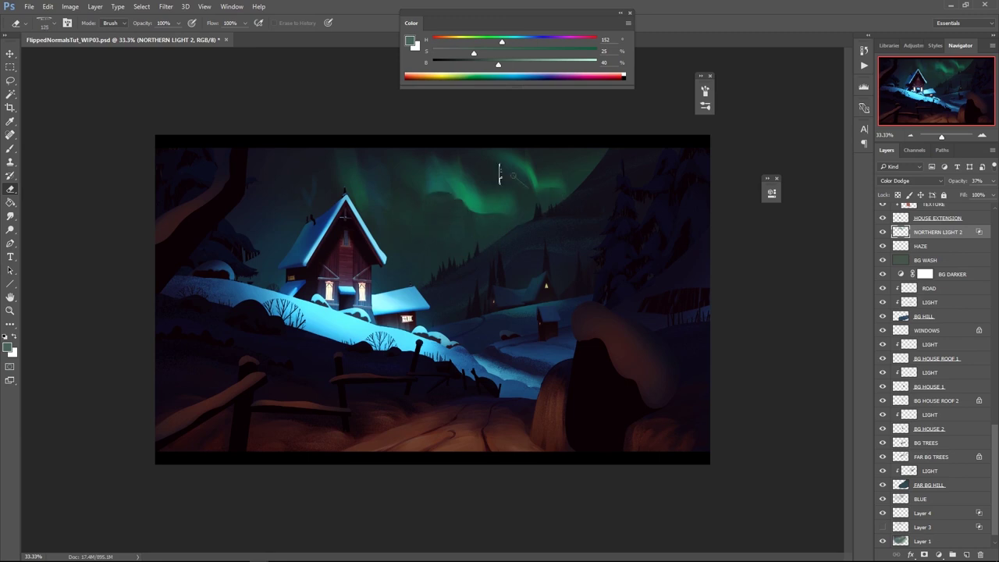
Retouch the aurora above the house with a sampled green of hue 147, saturation 42 and brightness 56, and smudge it
mouse_move(581, 231)
left_mouse_down("ctrl")
mouse_move(542, 231)
mouse_move(565, 230)
left_mouse_up("ctrl")
key("b")
left_click(453, 221, "alt")
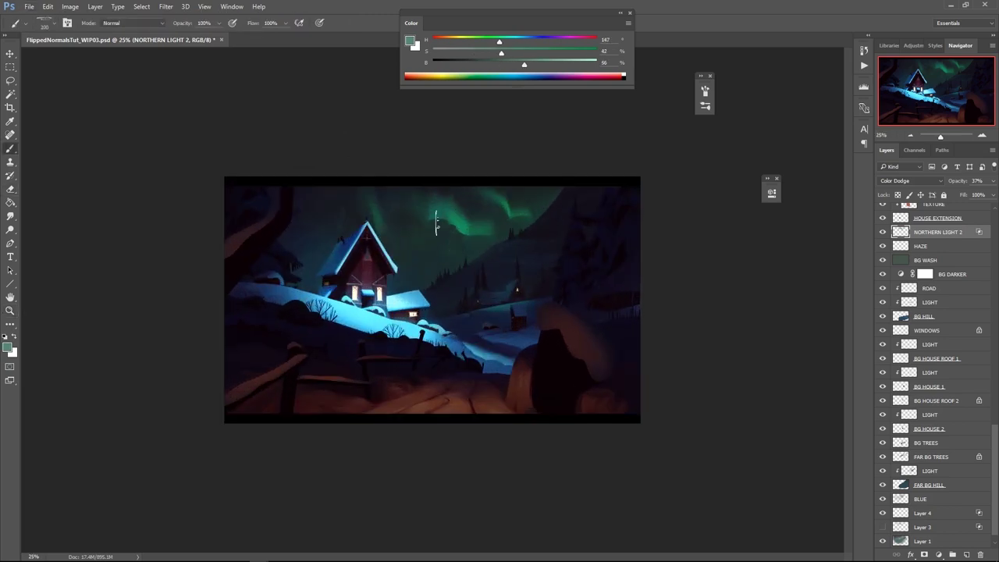
key("e")
key("r")
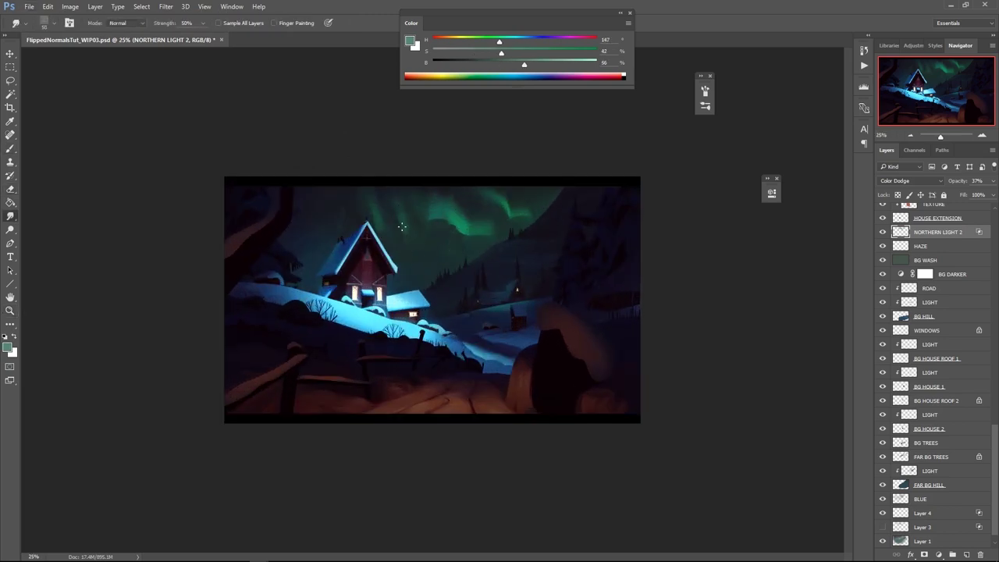
Apply a Radial Blur to the aurora on the NORTHERN LIGHT 2 layer
key("b")
left_click(167, 6)
mouse_move(173, 122)
left_click(139, 190)
left_click(532, 181)
left_click(167, 6)
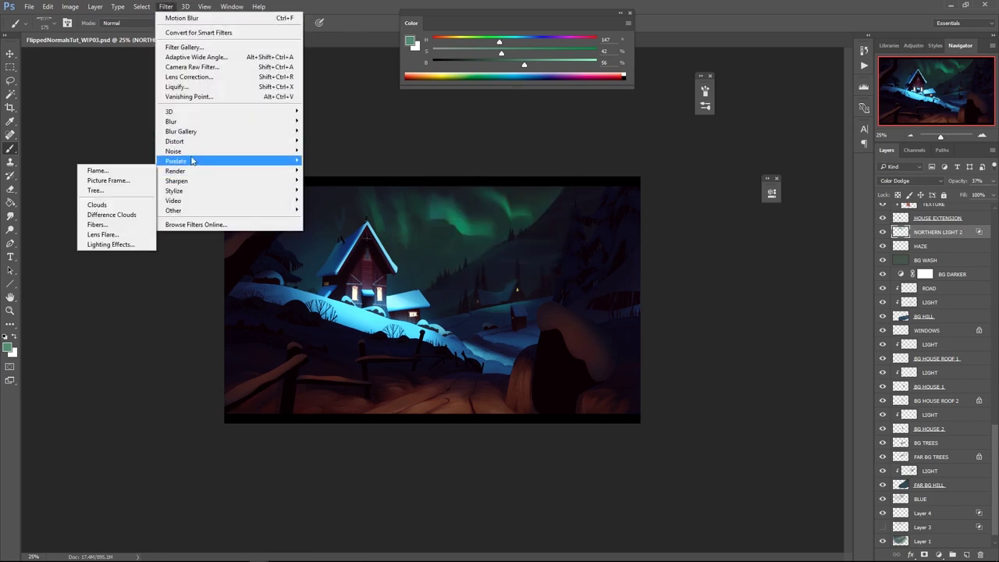
left_click(138, 191)
left_click_drag(468, 145, 620, 152)
left_click(596, 224)
left_click(673, 172)
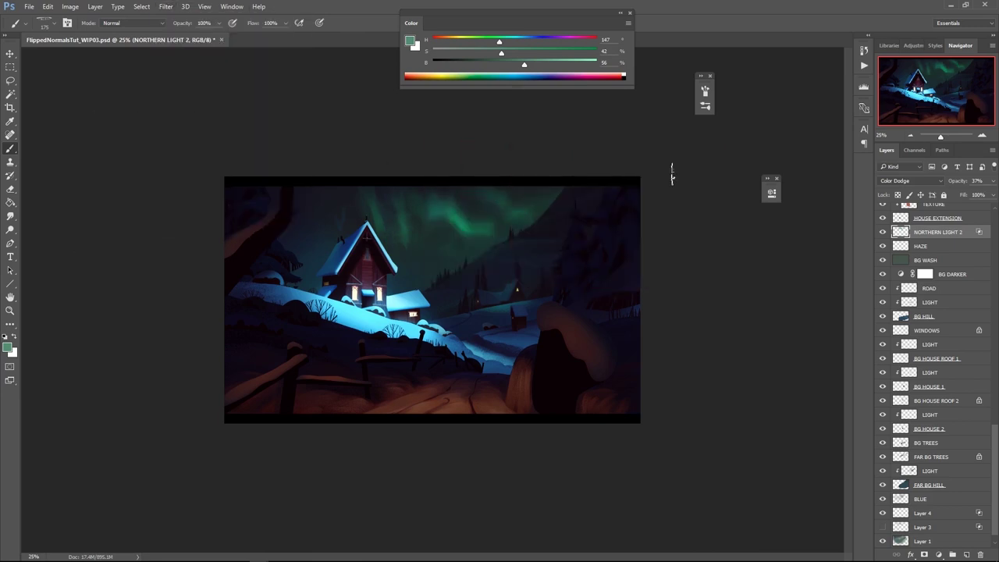
Apply a Motion Blur at an angle of -73° and a distance of 85 pixels to the aurora
left_click(165, 6)
mouse_move(166, 122)
left_click(134, 180)
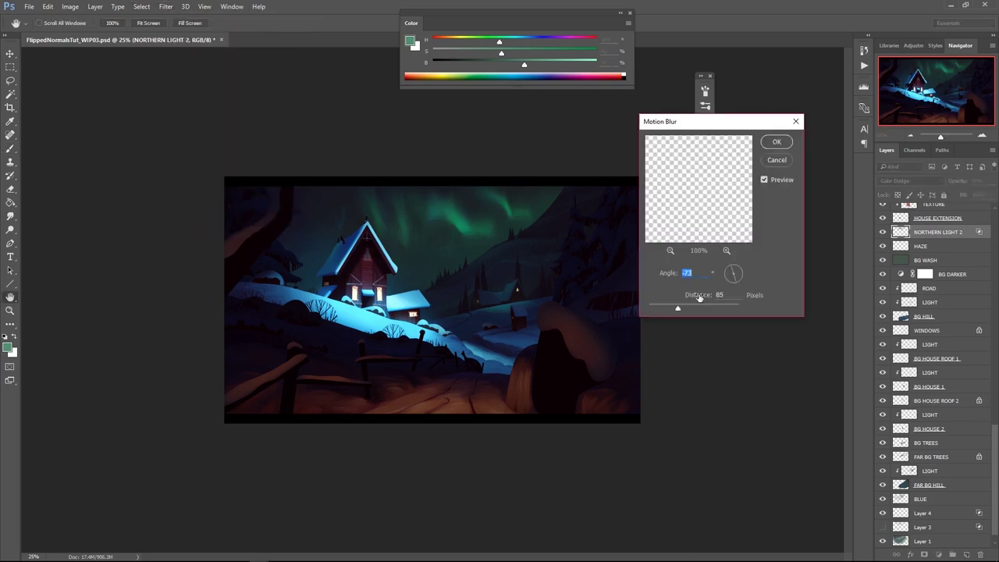
left_click(778, 145)
Warp the blurred aurora by pulling its lower part down and its upper part up
key("ctrl+t")
right_click(476, 222)
left_click(506, 304)
left_click_drag(450, 232, 452, 254)
left_click_drag(463, 197, 465, 177)
key("Return")
key("z")
left_click(480, 257, "alt")
left_click(475, 261)
Stretch the aurora vertically in perspective, making the side above the house taller than the far side
key("ctrl+t")
right_click(460, 245)
left_click(488, 326)
left_click_drag(350, 168, 331, 70)
right_click(414, 220)
left_click(463, 290)
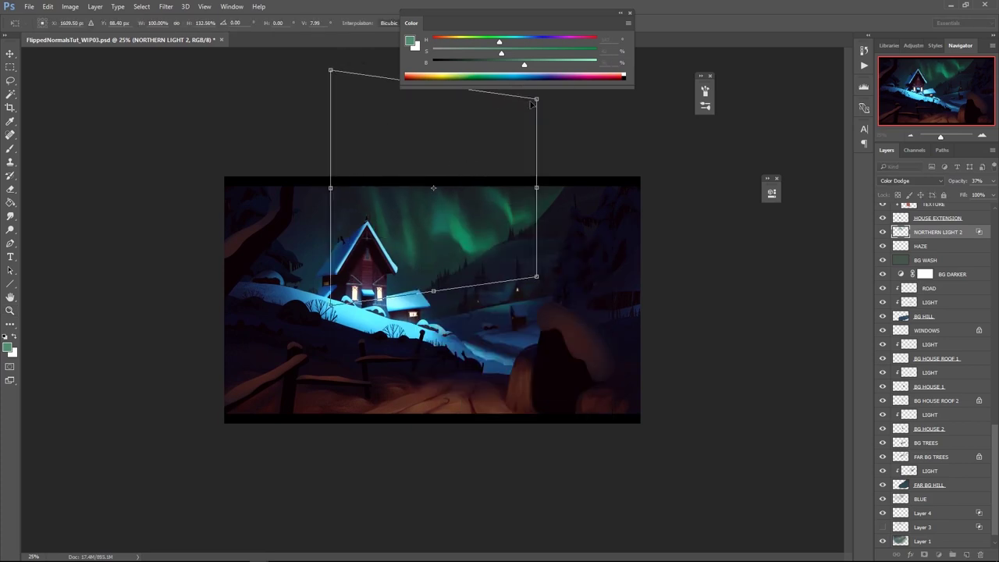
left_click_drag(536, 99, 537, 117)
Warp the stretched aurora to bend its glowing band upward and commit the transform
right_click(419, 206)
left_click(453, 287)
left_click_drag(388, 221, 368, 206)
left_click_drag(459, 232, 464, 209)
key("Return")
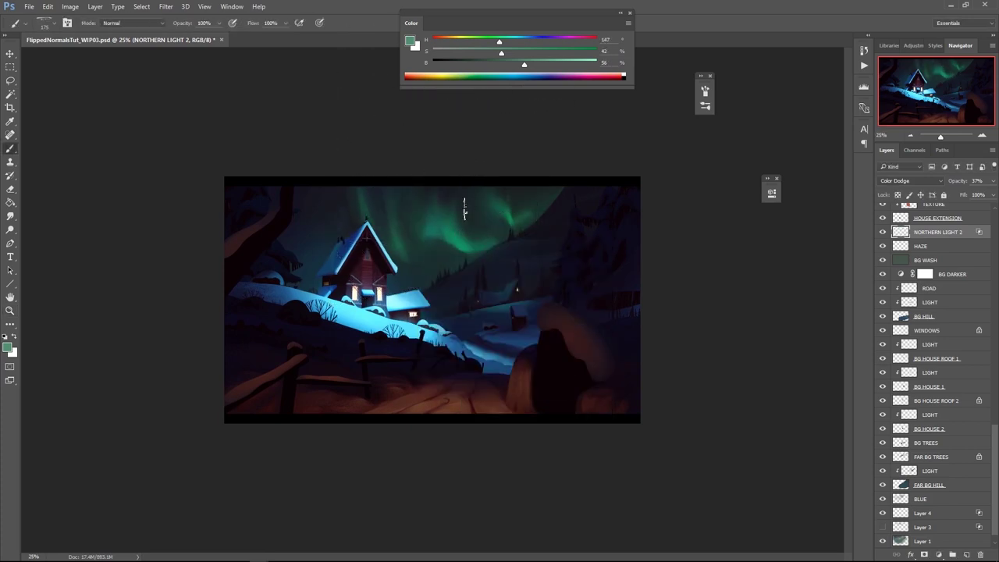
Adjust the Hue/Saturation of the ROAD layer clipped to BG HILL
key("z")
left_click(565, 159, "alt")
left_click(499, 286)
left_click(500, 285)
left_click(495, 284)
left_click(471, 279)
key("b")
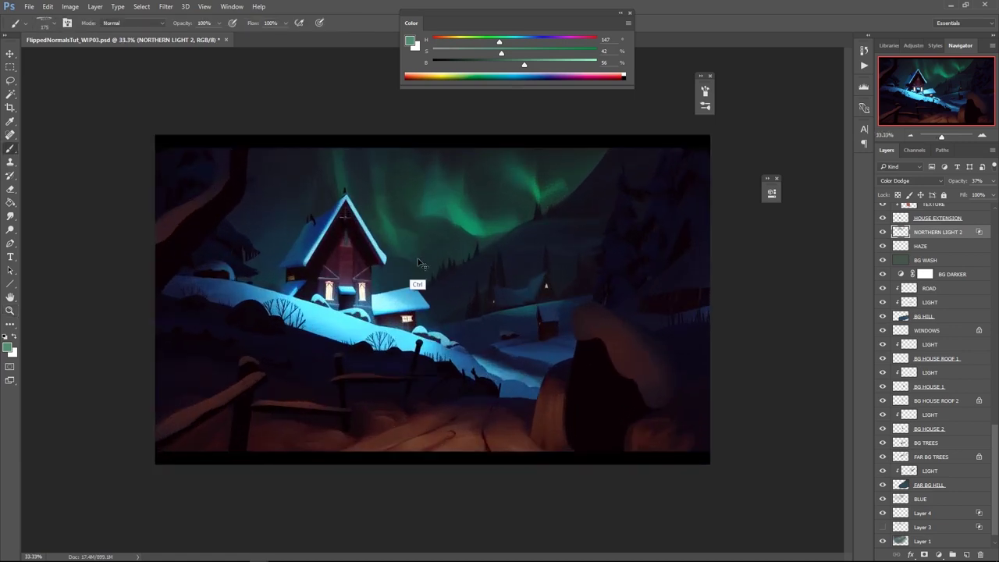
key("e")
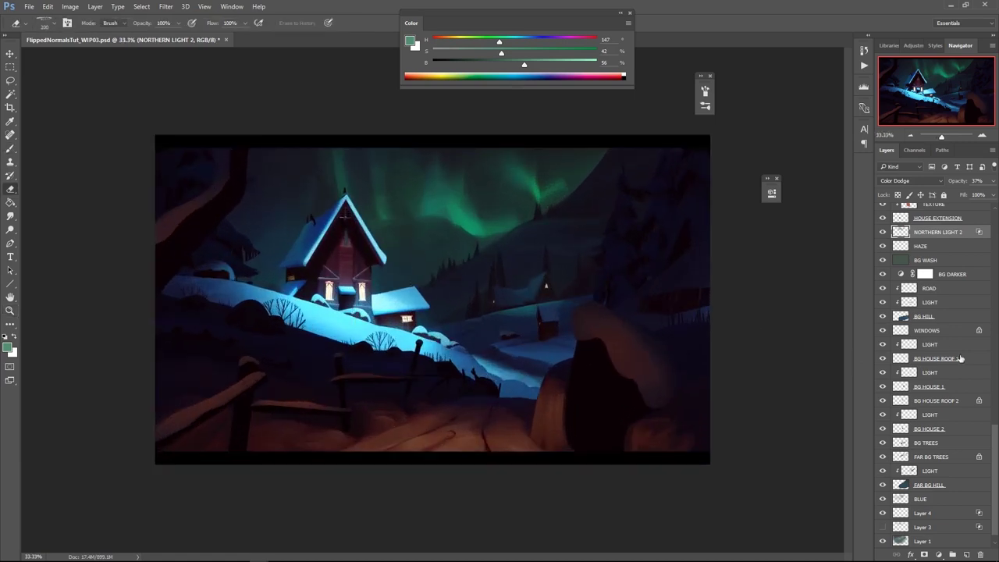
left_click_drag(993, 466, 993, 470)
left_click(929, 288)
key("ctrl+u")
mouse_move(786, 374)
left_mouse_down()
mouse_move(804, 357)
mouse_move(791, 375)
left_mouse_up()
left_click(891, 281)
Choose a different eraser tip and reduce its size
right_click(498, 317)
double_click(669, 426)
key("bracketleft")
key("bracketleft")
key("bracketleft")
key("bracketleft")
On the ROAD layer above MG HILL, paint along the snowy road bank with a much smaller brush and sampled blues
left_click_drag(994, 437, 994, 319)
left_click(943, 225)
key("b")
right_click(539, 351)
left_click(501, 383, "alt")
left_click(520, 53)
key("bracketleft")
key("bracketleft")
key("bracketleft")
key("bracketleft")
key("bracketleft")
key("bracketleft")
key("bracketleft")
key("bracketleft")
key("bracketleft")
key("bracketleft")
key("bracketleft")
key("bracketleft")
key("bracketleft")
key("bracketleft")
key("bracketleft")
key("bracketleft")
key("bracketleft")
key("bracketleft")
key("bracketleft")
left_click(476, 349, "alt")
left_click_drag(477, 350, 510, 370)
left_click(536, 369, "alt")
On the DETAIL layer, lasso the snow edge below the small snow mounds and paint it with a sampled blue
key("z")
left_click(559, 364)
left_click(559, 364)
key("l")
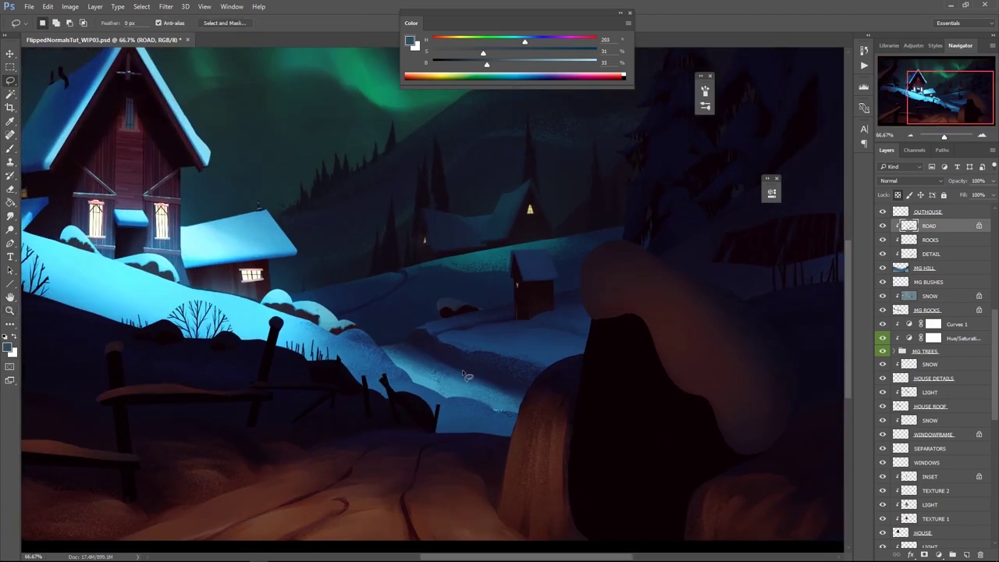
left_click(924, 253)
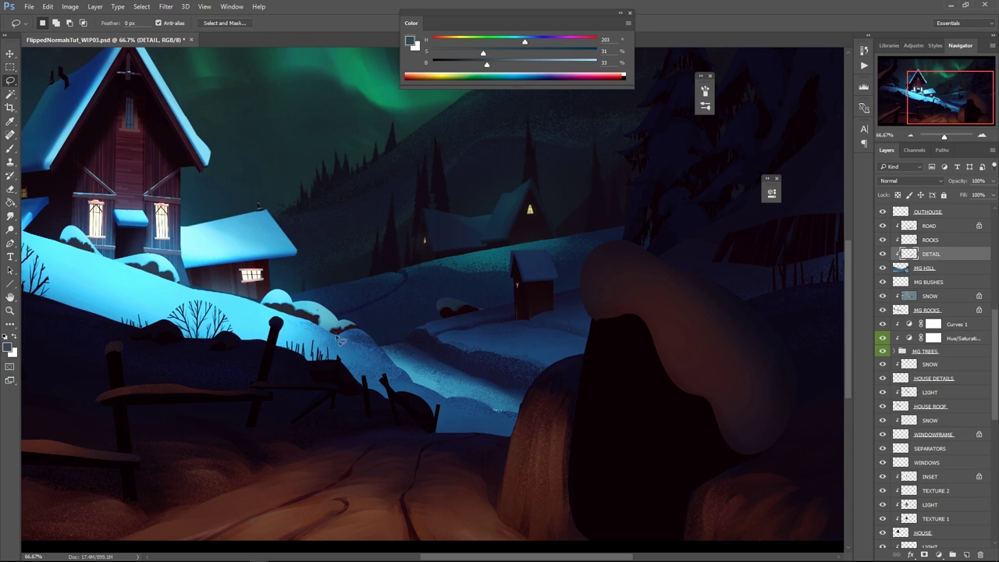
mouse_move(371, 366)
left_mouse_down()
mouse_move(373, 322)
mouse_move(338, 334)
left_mouse_up()
key("b")
right_click(393, 371)
left_click(387, 374, "alt")
left_click_drag(369, 373, 349, 340)
key("ctrl+d")
Lasso the snowbank beside the broken fence and shade it with a sampled blue
key("l")
key("b")
mouse_move(448, 402)
left_mouse_down()
mouse_move(360, 360)
mouse_move(393, 418)
left_mouse_up()
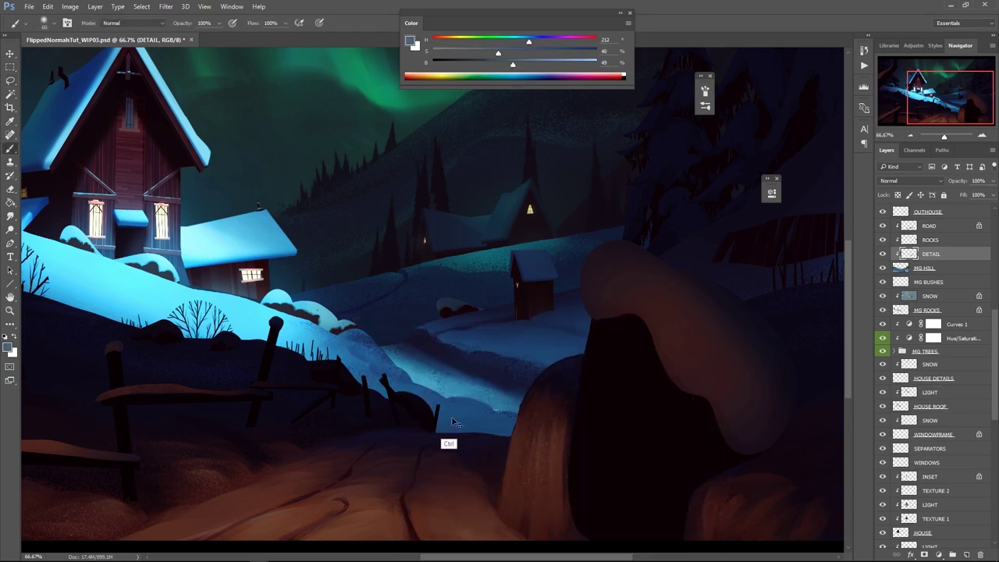
left_click(456, 412, "alt")
left_click_drag(456, 412, 346, 418)
key("ctrl+d")
Shade the snow along the near edge of the road, using lasso selections close to the foreground rock
key("l")
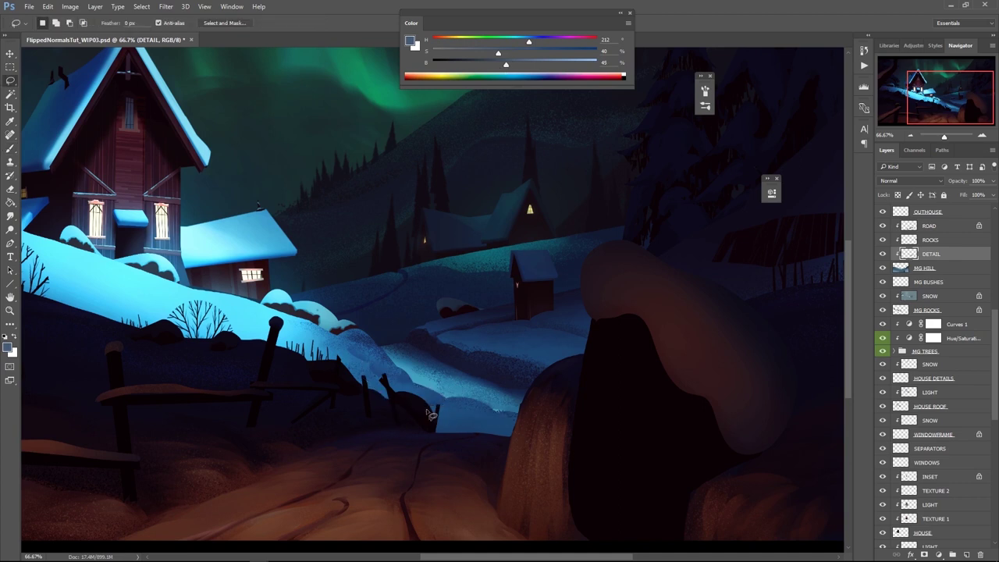
key("b")
mouse_move(459, 425)
left_mouse_down()
mouse_move(398, 409)
mouse_move(473, 433)
left_mouse_up()
key("ctrl+d")
key("l")
mouse_move(530, 420)
left_mouse_down()
mouse_move(488, 427)
mouse_move(500, 409)
left_mouse_up()
key("b")
left_click_drag(521, 437, 468, 425)
key("ctrl+d")
Lasso and refine the snow edge beside the snow mounds, and ready the Smudge tool for blending
key("l")
left_click_drag(335, 340, 335, 322)
key("b")
key("ctrl+d")
key("l")
key("r")
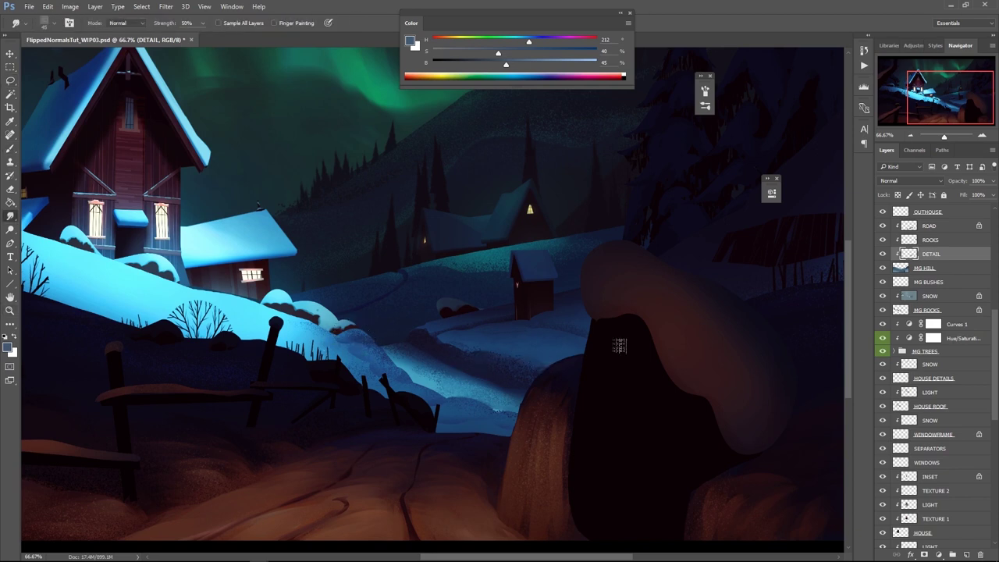
Examine what the ROCKS and ROAD layers contribute to the midground hill by toggling their visibility
left_click(937, 266)
left_click(953, 227)
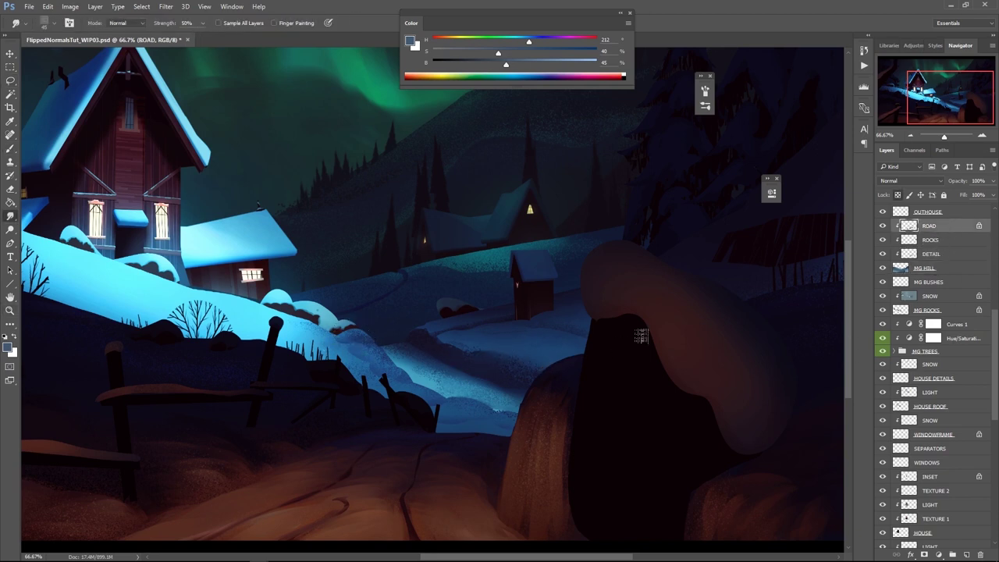
left_click(936, 268)
left_click(932, 254)
left_click(883, 241)
left_click(883, 240)
left_click(882, 227)
left_click(882, 227)
left_click(883, 226)
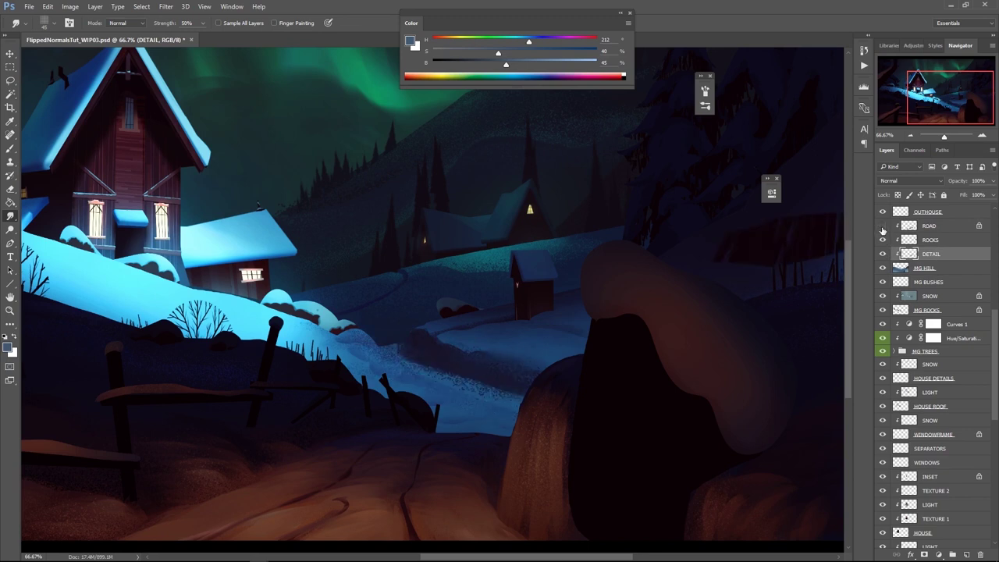
left_click(883, 227)
Merge the ROAD, ROCKS and DETAIL layers above MG HILL and name the merged layer DETAIL
left_click(937, 227)
left_click(942, 259, "shift")
key("ctrl+e")
double_click(930, 226)
type("DET")
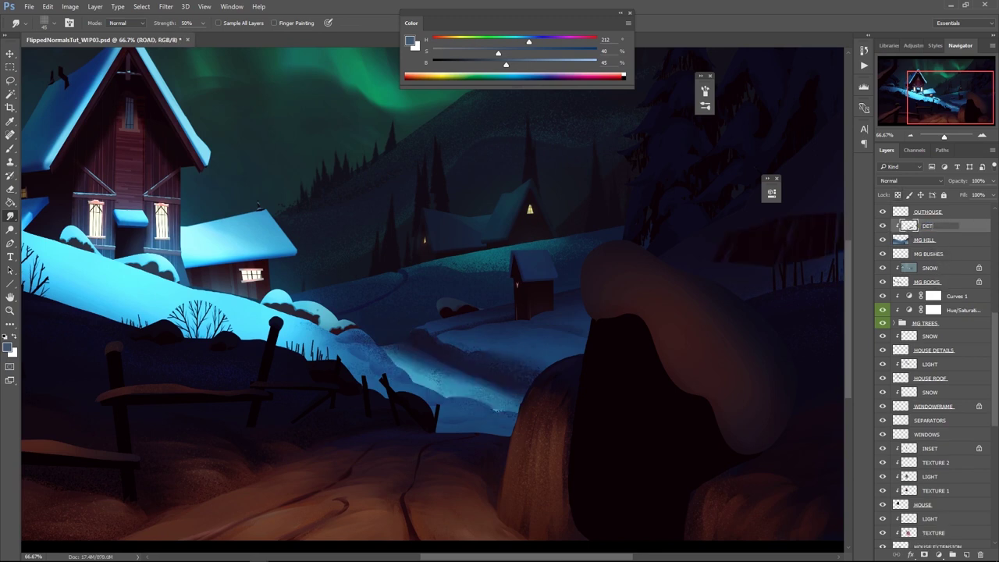
Lasso the snowbank below the outhouse and shade its edge with darker and sampled blues
type("l")
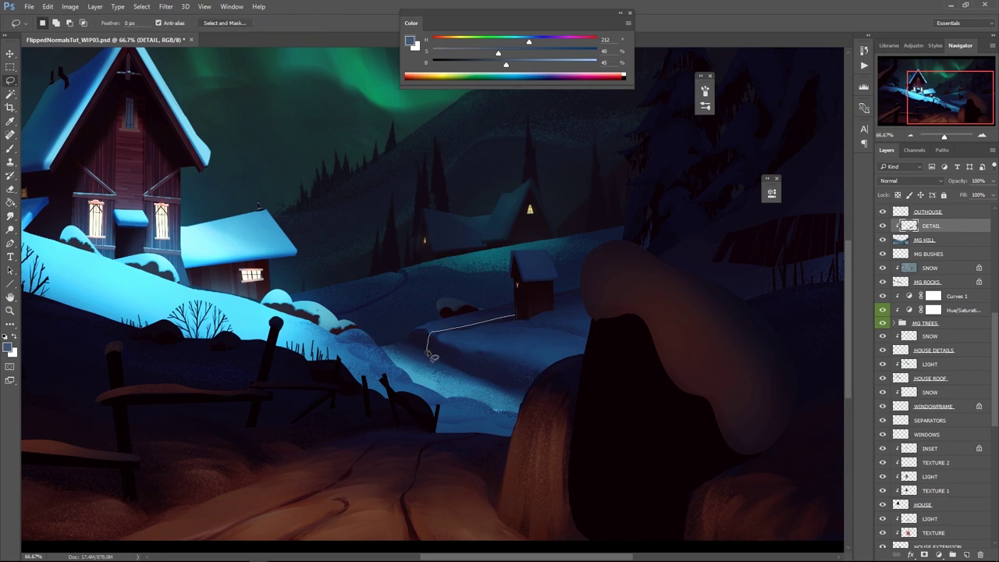
left_click_drag(485, 326, 513, 318)
key("b")
left_click_drag(506, 65, 497, 64)
key("ctrl+d")
left_click(470, 64)
key("l")
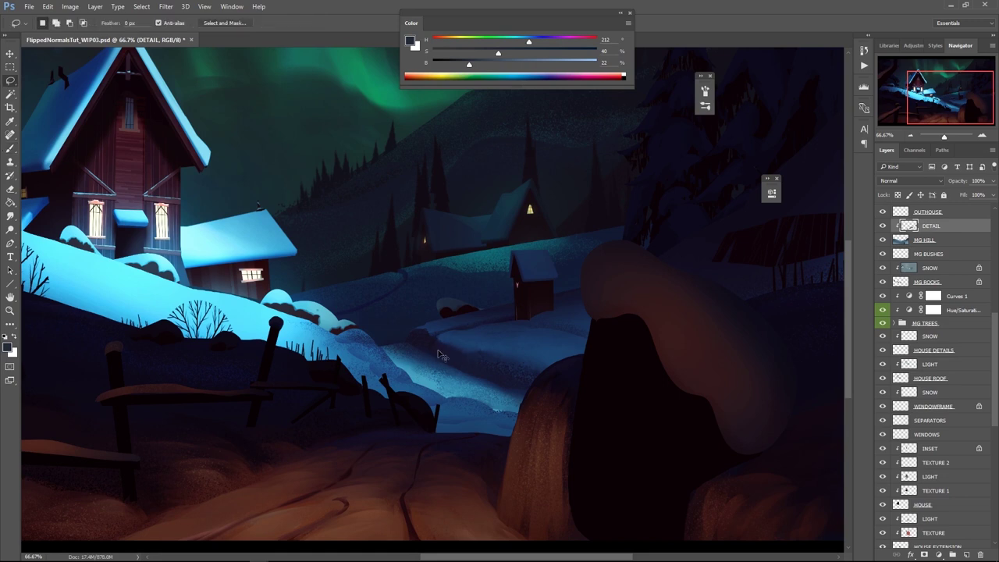
key("b")
left_click(448, 359, "alt")
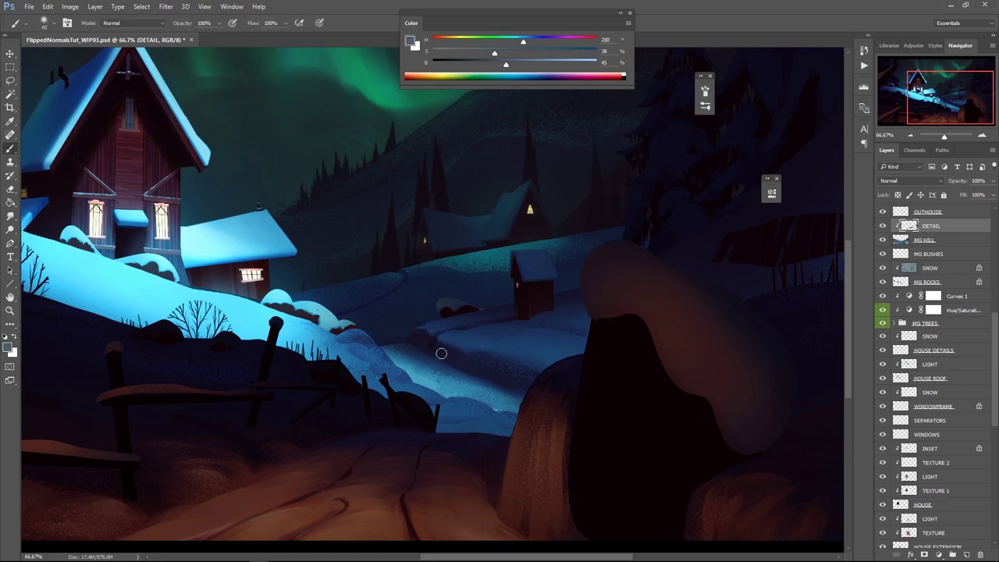
Lasso the far road bank and paint its shadow in dark blue with hue 220, saturation 53 and brightness 29
key("l")
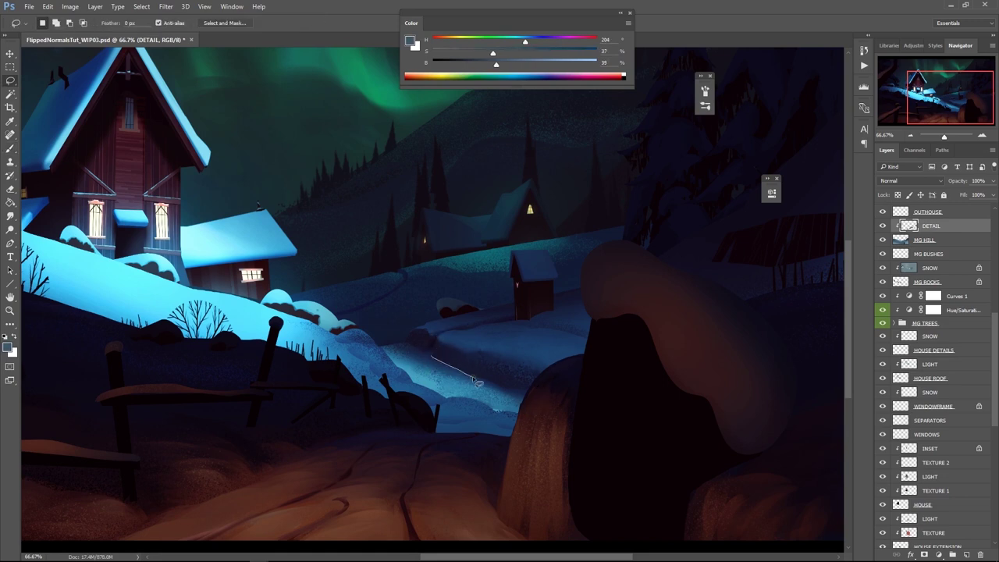
mouse_move(383, 352)
left_mouse_down()
mouse_move(519, 397)
mouse_move(464, 356)
left_mouse_up()
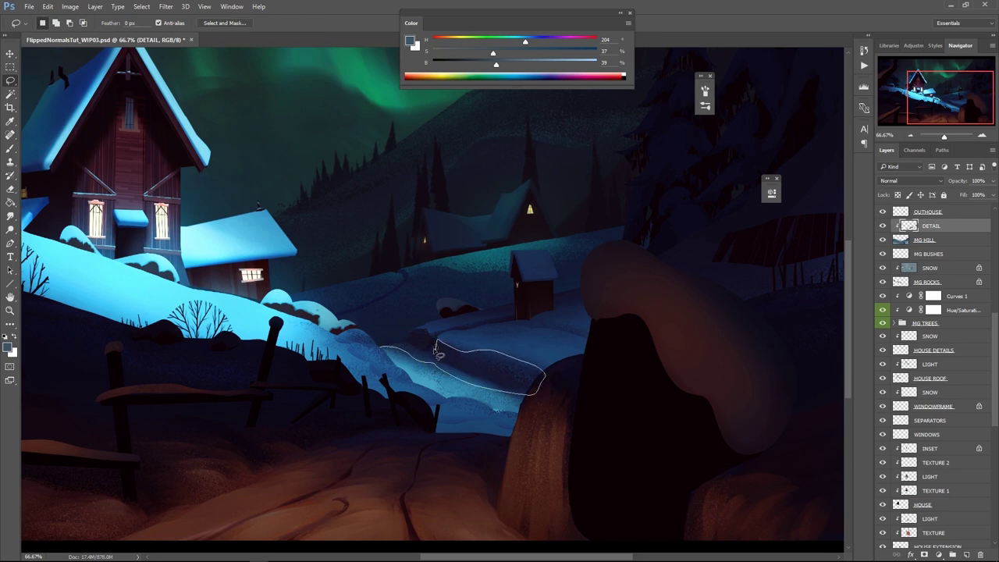
left_click_drag(397, 348, 383, 348)
key("b")
left_click(480, 64)
left_click(532, 41)
left_click(519, 53)
key("ctrl+h")
left_click_drag(539, 385, 443, 360)
key("r")
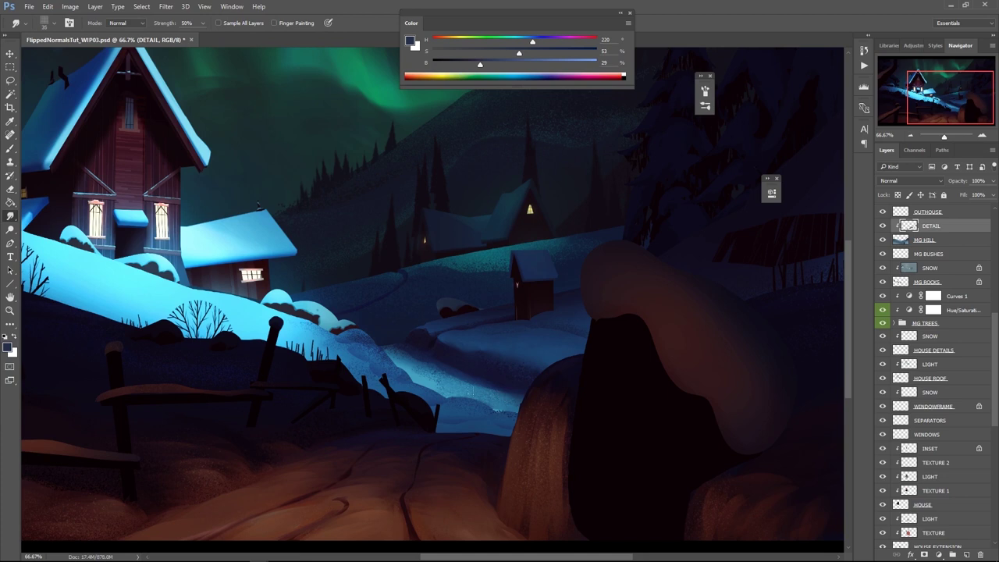
Save the document
key("ctrl+space")
left_click_drag(508, 356, 468, 344, "ctrl")
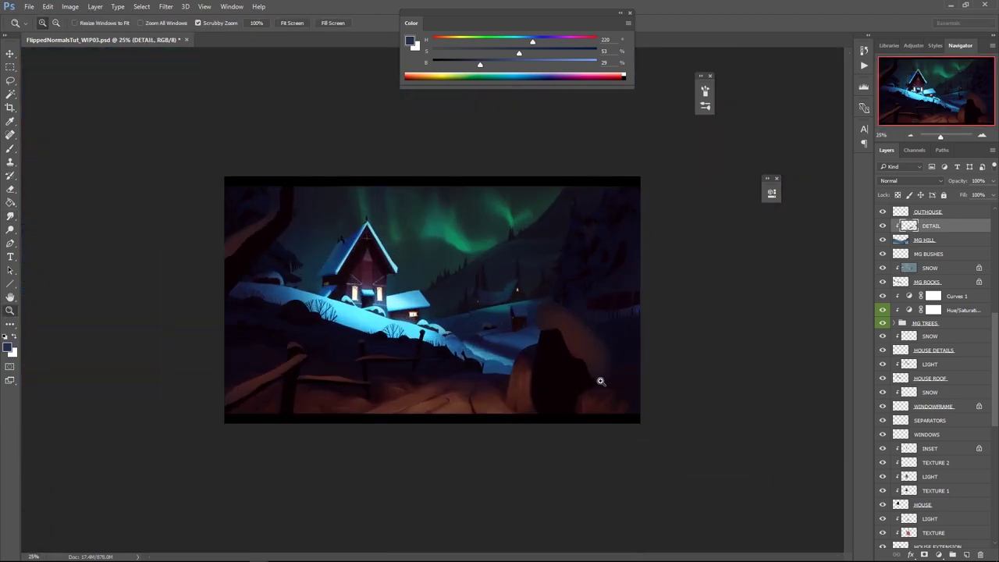
left_click_drag(600, 381, 687, 347)
key("ctrl+s")
Create a new layer clipped above DETAIL and name it CAST SHADOWS
left_click_drag(994, 419, 993, 400)
key("ctrl+alt+shift+n")
key("ctrl+alt+g")
double_click(935, 288)
type("CAST SHADOWS")
key("Return")
Switch to Lazy Nezumi Pro and set the Lasso's scripting mode to noise with a size of 3
key("l")
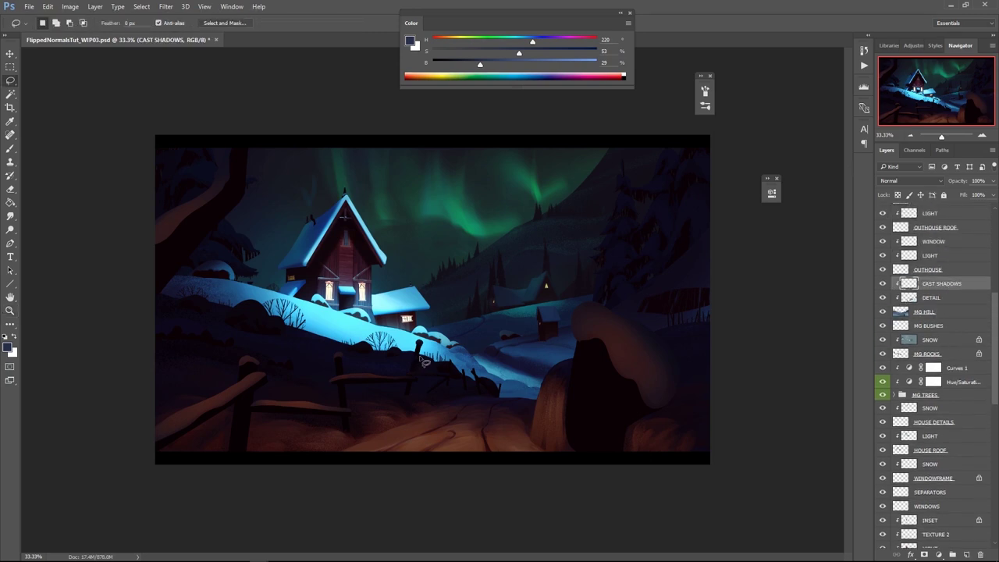
left_click(335, 555)
left_click(938, 169)
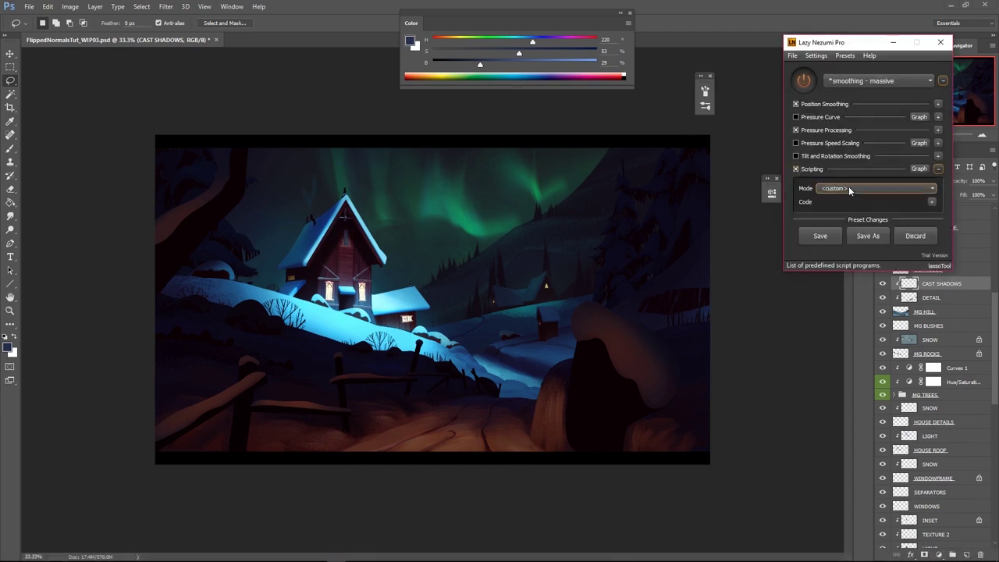
left_click(850, 190)
left_click_drag(933, 212, 933, 235)
left_click(831, 251)
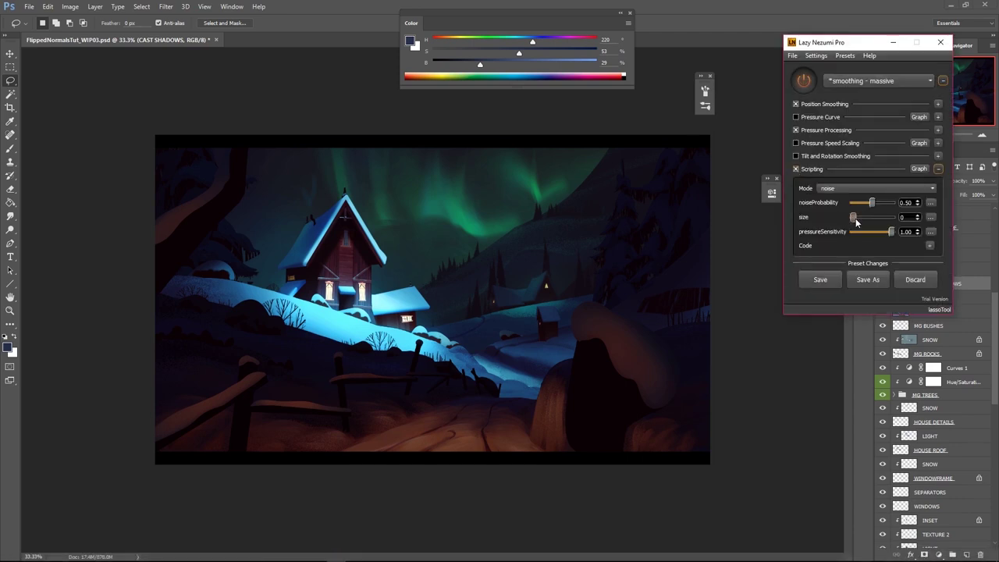
left_click_drag(856, 220, 852, 221)
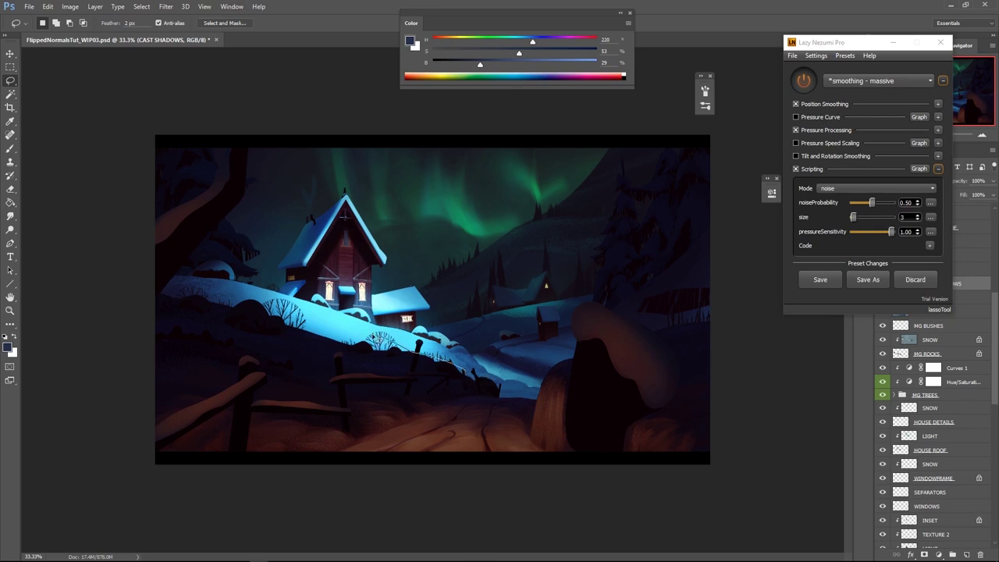
Lasso rough shadow shapes with a 2 px feather on the lit slope below the house and paint them with a sampled snow blue
left_click_drag(453, 365, 467, 371)
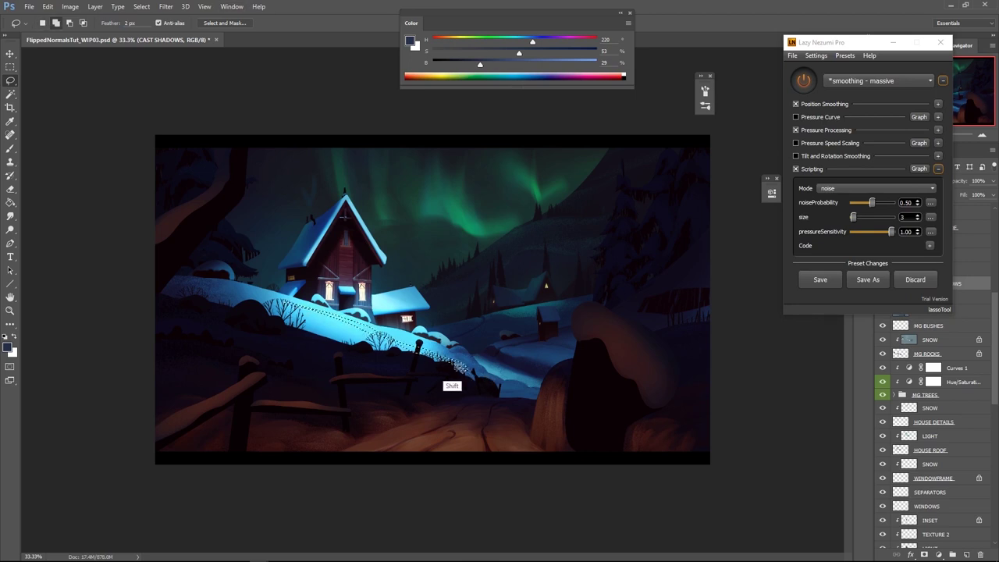
mouse_move(374, 327)
left_mouse_down("shift")
mouse_move(470, 372)
mouse_move(459, 365)
left_mouse_up("shift")
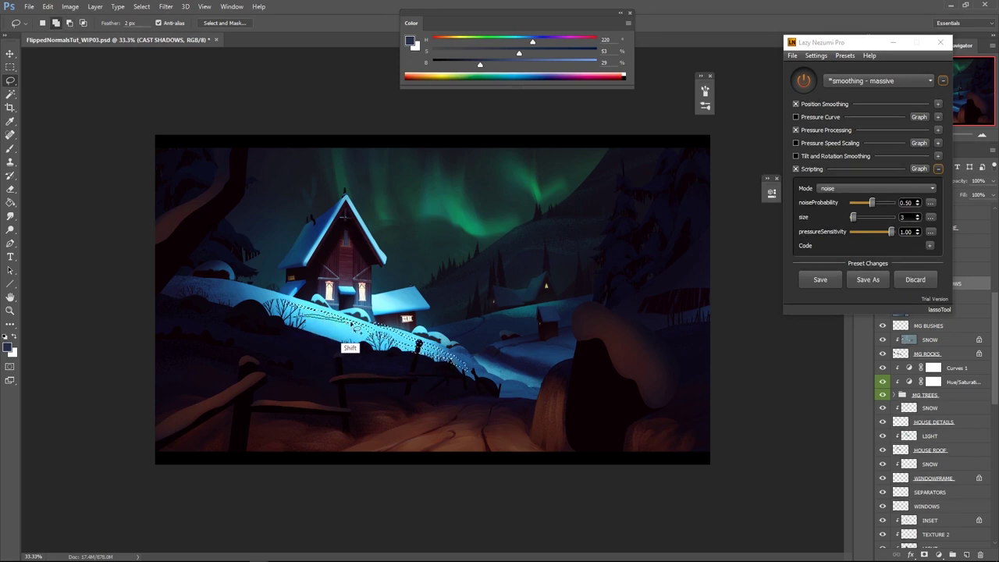
key("b")
left_click(457, 362, "alt")
key("ctrl+h")
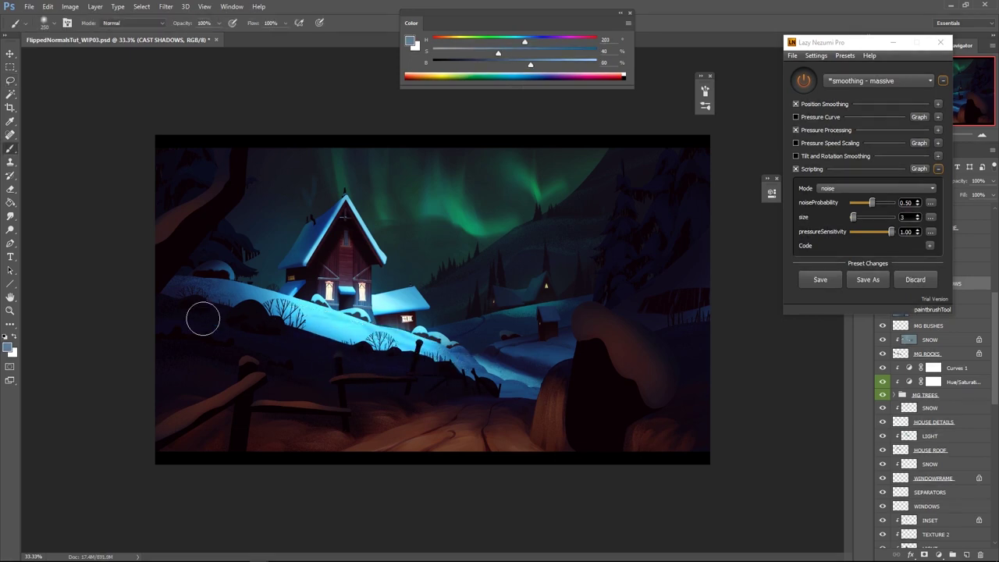
Add further cast shadows across the midground snow toward the outhouse, using more lasso selections and a sampled dark blue
key("l")
key("b")
key("l")
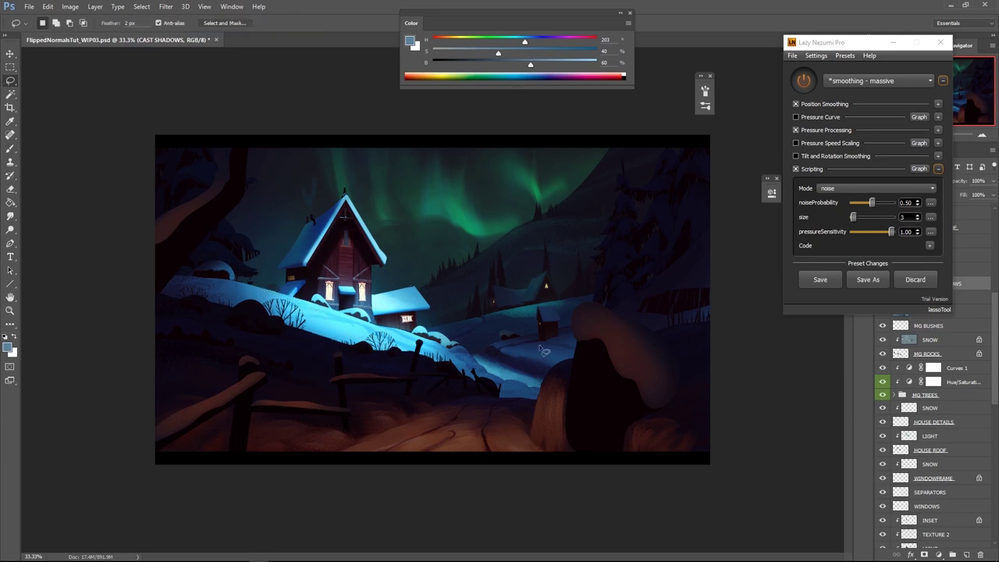
key("b")
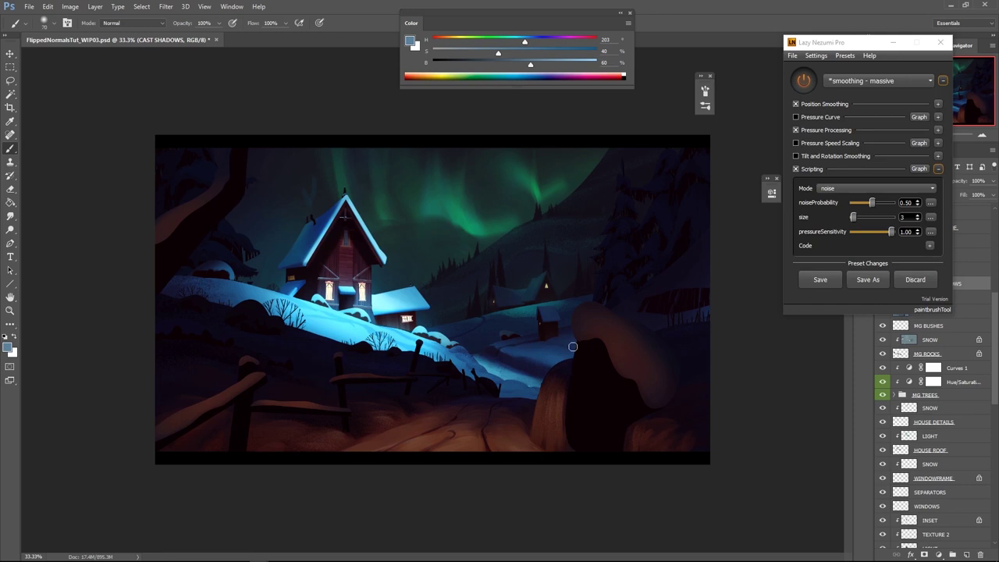
key("bracketright")
key("bracketright")
left_click(669, 308, "alt")
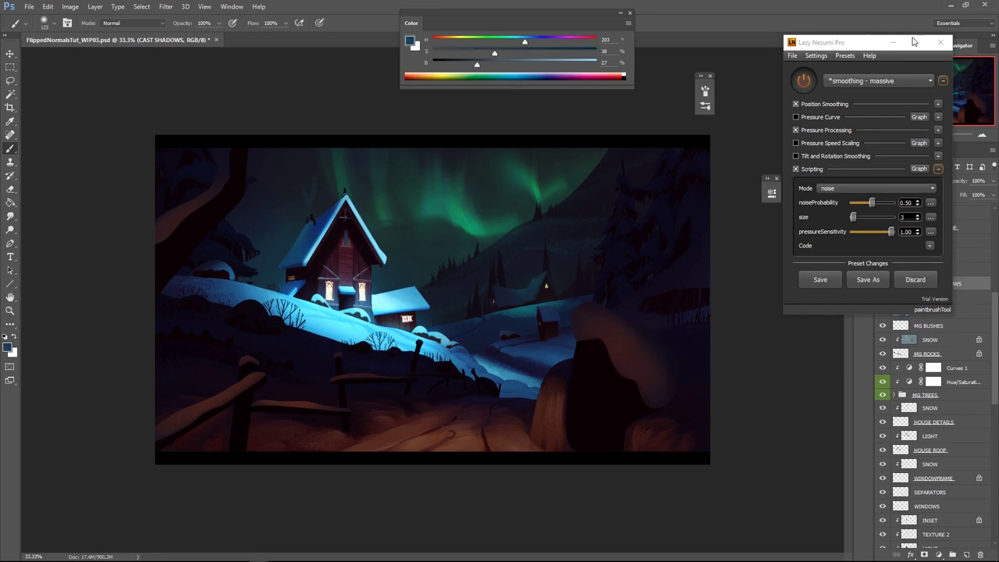
Minimize Lazy Nezumi Pro and retouch the road snow on the DETAIL layer with a smaller brush and a sampled light blue
left_click(893, 42)
left_click(948, 298)
left_click(544, 373, "alt")
key("bracketleft")
key("bracketleft")
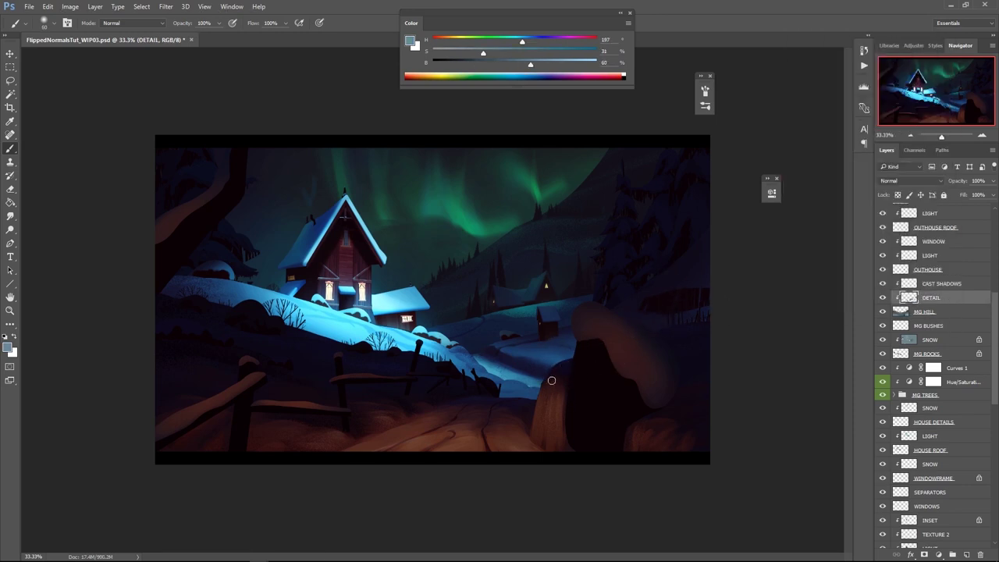
Create a new layer clipped to FENCE and name it LIGHT
left_click_drag(994, 374, 995, 297)
left_click(946, 324)
key("ctrl+shift+alt+n")
left_click(943, 329, "alt")
double_click(931, 323)
type("LIGHT")
key("Return")
Lasso the shaded side of the snow-covered front fence rail on the fence's LIGHT layer
key("z")
left_click(231, 410)
key("l")
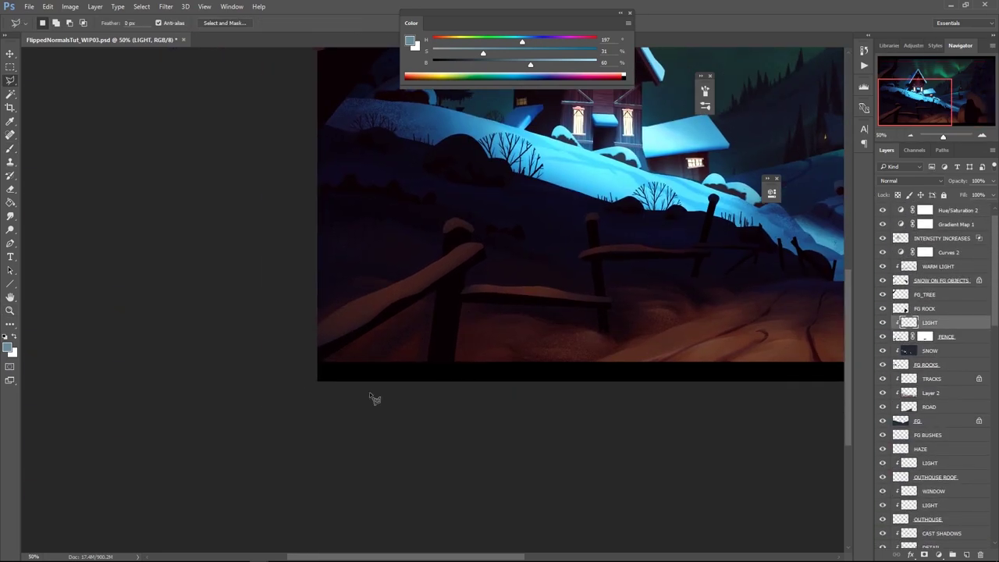
left_click(311, 368)
left_click(486, 258)
left_click(483, 245)
double_click(290, 363)
Switch to a textured brush and paint the selected rail with a dark warm brown, hue 15, saturation 15%, brightness 16%
key("b")
right_click(392, 370)
left_click(445, 447)
left_click(475, 262, "alt")
left_click(439, 41)
mouse_move(446, 64)
left_mouse_down()
mouse_move(459, 64)
mouse_move(457, 52)
left_mouse_up()
right_click_drag(397, 351, 365, 352, "alt")
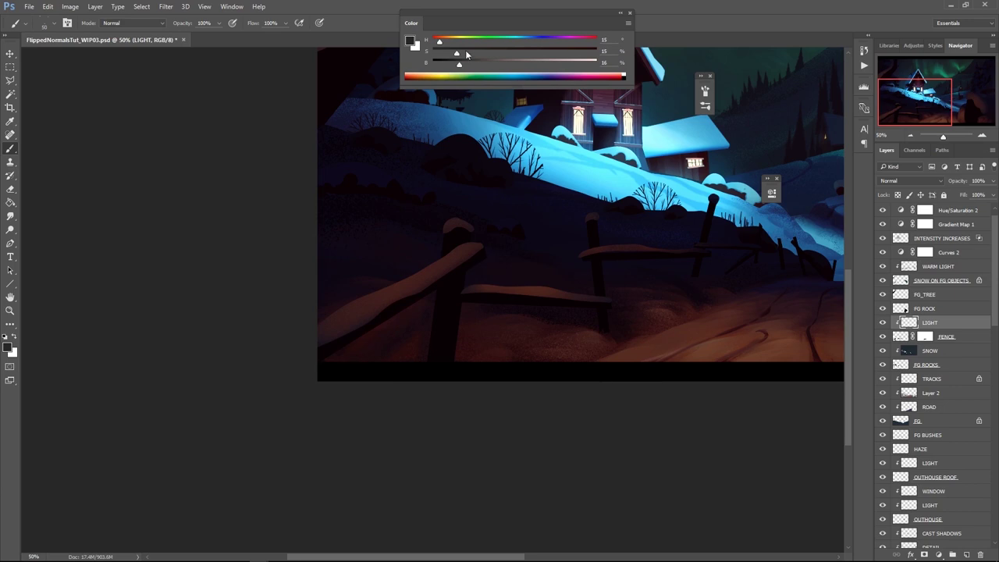
Lasso the upper and lower parts of the front fence post and paint warm light on them, raising the brightness to 26%
key("l")
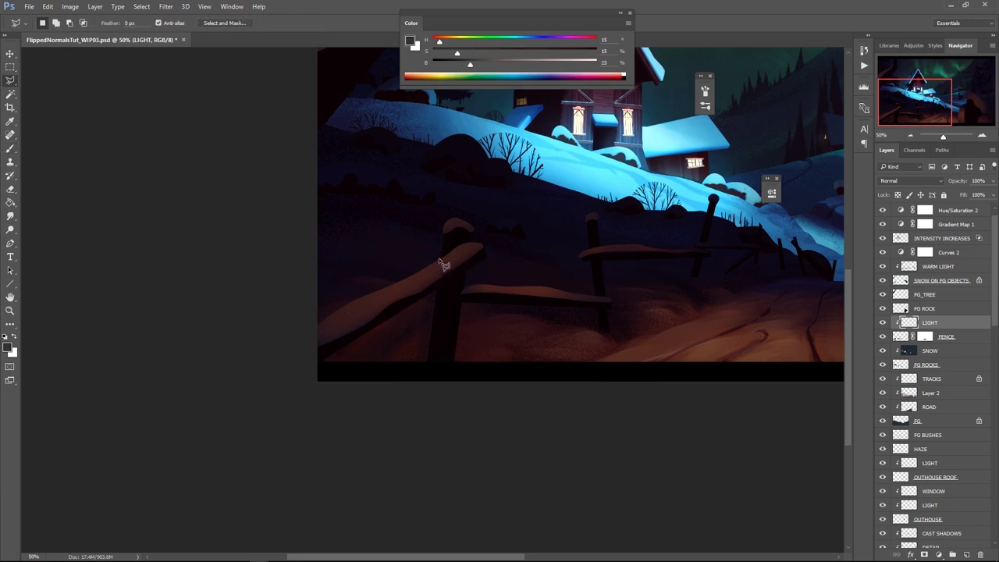
left_click(444, 231)
left_click(441, 257)
key("b")
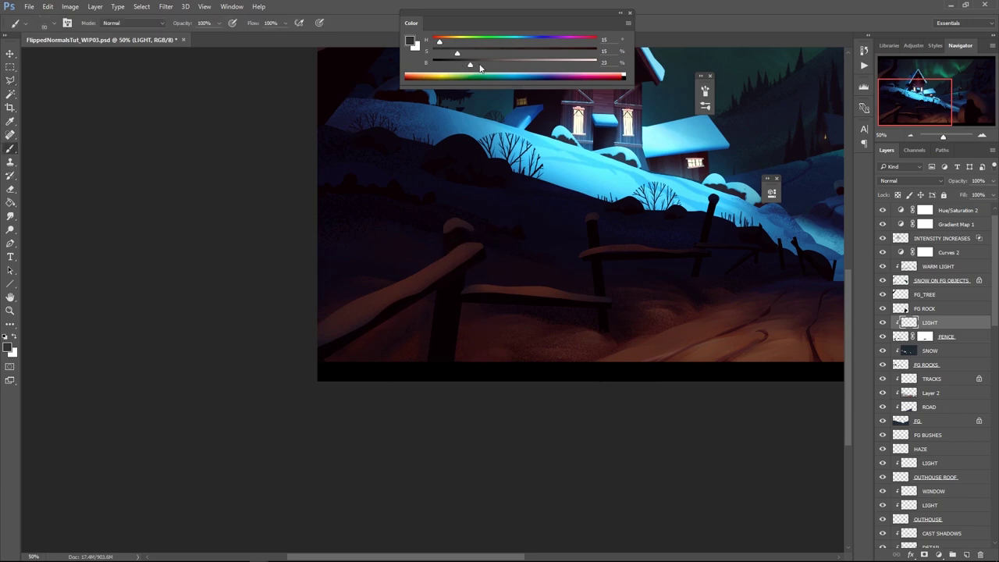
key("l")
left_click(434, 311)
left_click(451, 300)
left_click(439, 375)
left_click(423, 374)
left_click(434, 311)
left_click(439, 295)
left_click(426, 366)
left_click(441, 369)
left_click(455, 282)
left_click(439, 295)
key("b")
key("ctrl+h")
Lasso the wood beneath the snow on the second fence rail and paint it with the same warm brown
key("l")
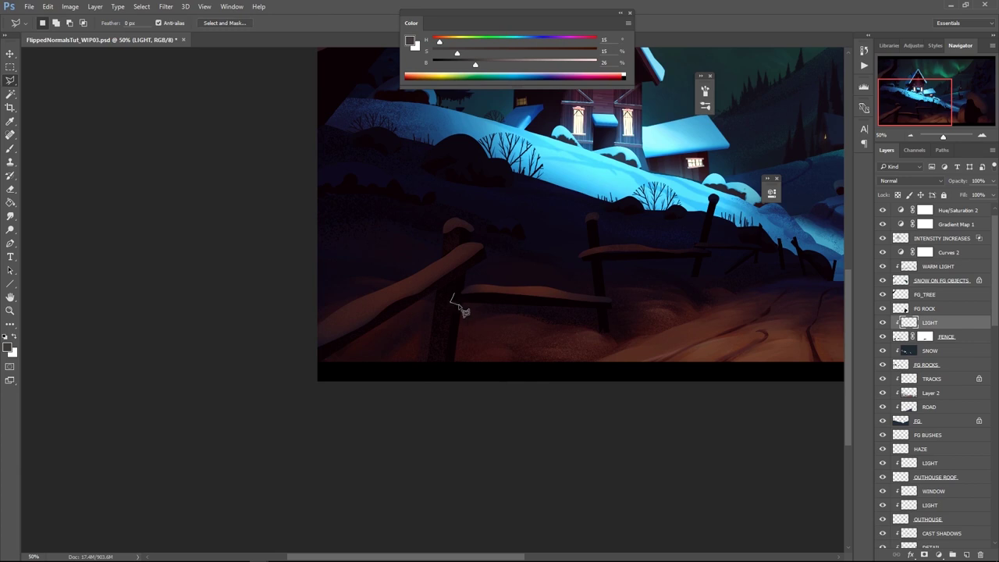
left_click(464, 302)
left_click(611, 309)
left_click(606, 301)
left_click(463, 293)
left_click(463, 303)
key("ctrl+h")
key("b")
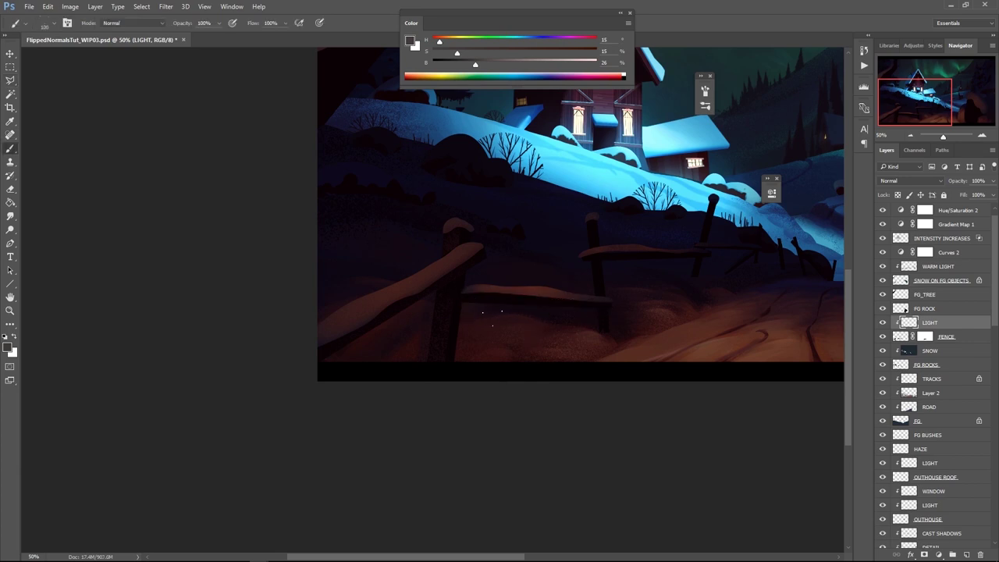
Lasso a narrow strip along the middle fence post and brush the warm brown light onto it
key("l")
left_click(588, 222)
left_click(600, 336)
left_click(606, 336)
left_click(594, 220)
left_click(588, 221)
key("ctrl+h")
key("b")
Apply a Hue/Saturation adjustment to the fence's LIGHT layer
key("z")
left_click(655, 250, "alt")
key("ctrl+u")
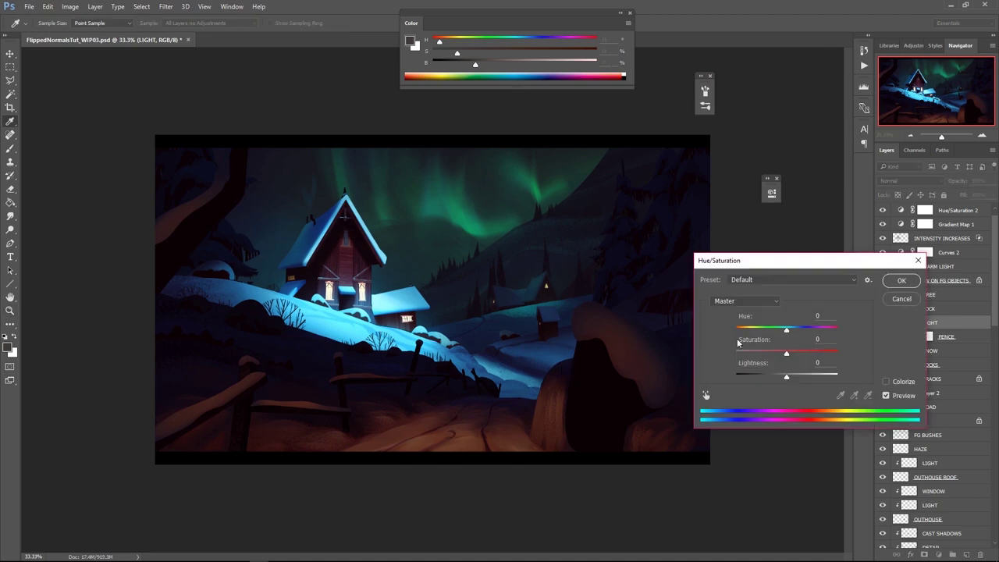
left_click(900, 281)
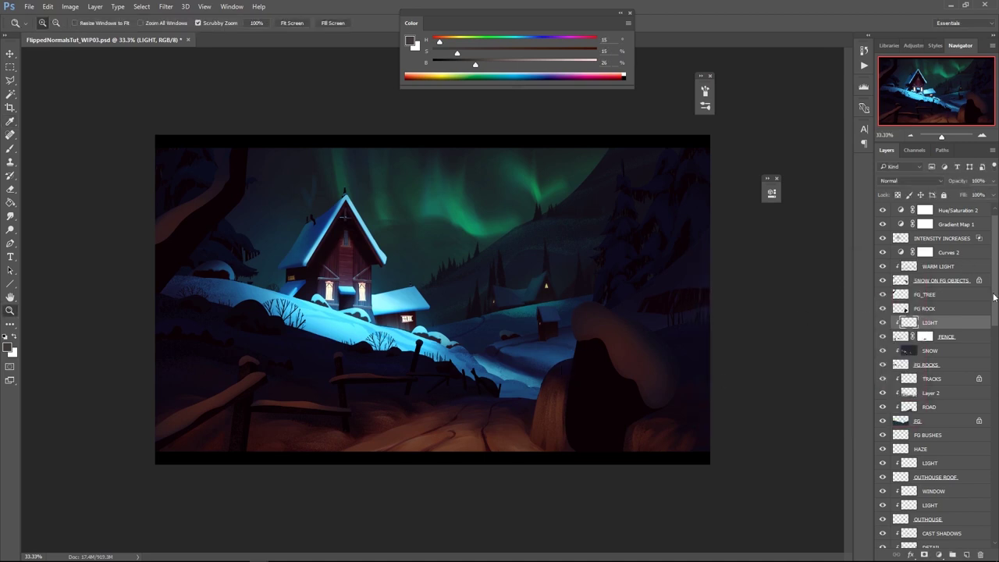
Select the WARM LIGHT layer and retouch the fence snow with a sampled brown darkened to 13% brightness
left_click(945, 284)
left_click(942, 267)
key("b")
left_click(325, 353, "ctrl")
left_click(326, 348, "ctrl")
left_click(336, 343, "alt")
left_click(468, 63)
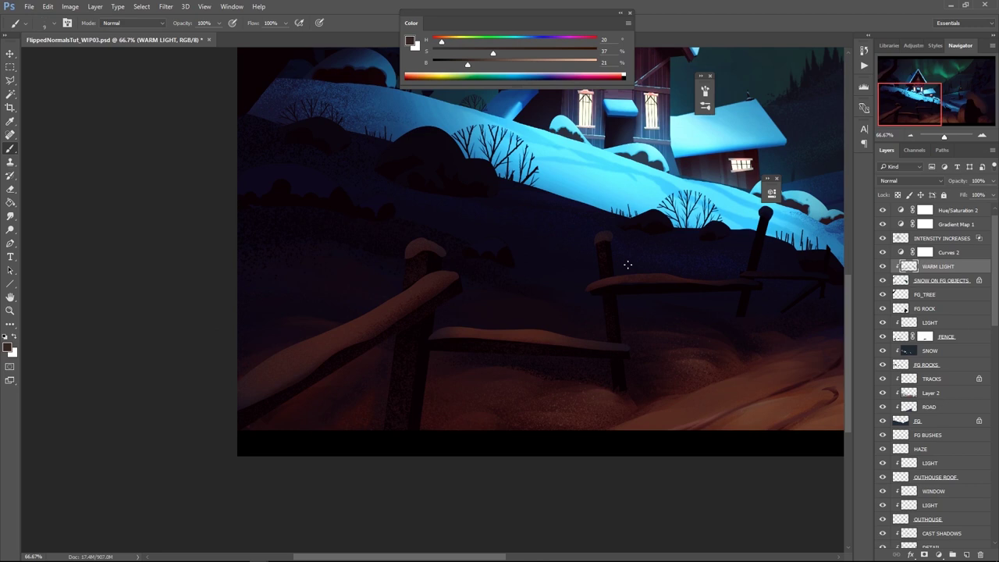
left_click(454, 64)
Paint speckled warm texture onto the snow cap of the foreground rock with browns sampled from it
left_click(495, 257, "alt")
left_click(495, 257, "alt")
left_click(525, 315, "alt")
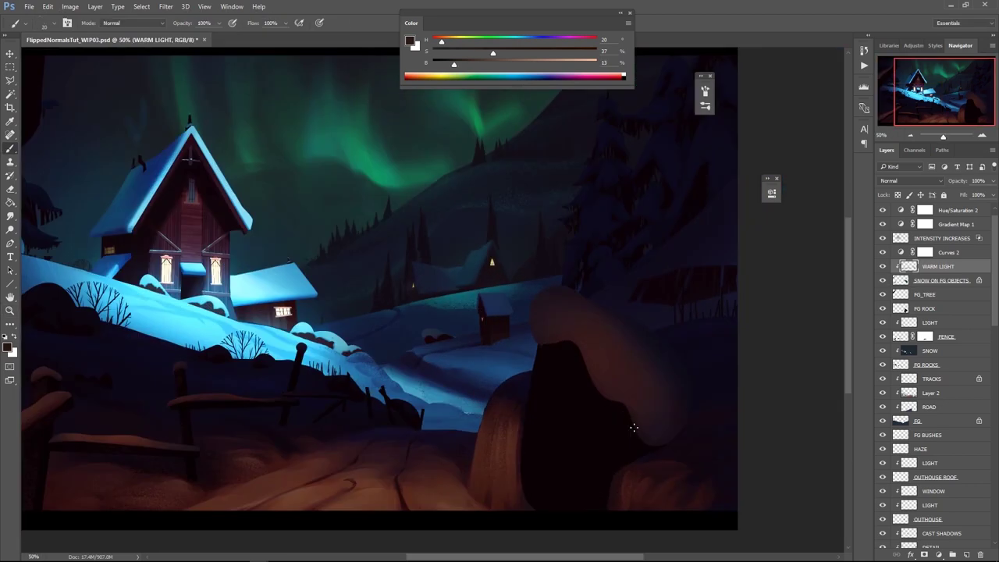
left_click(553, 314, "alt")
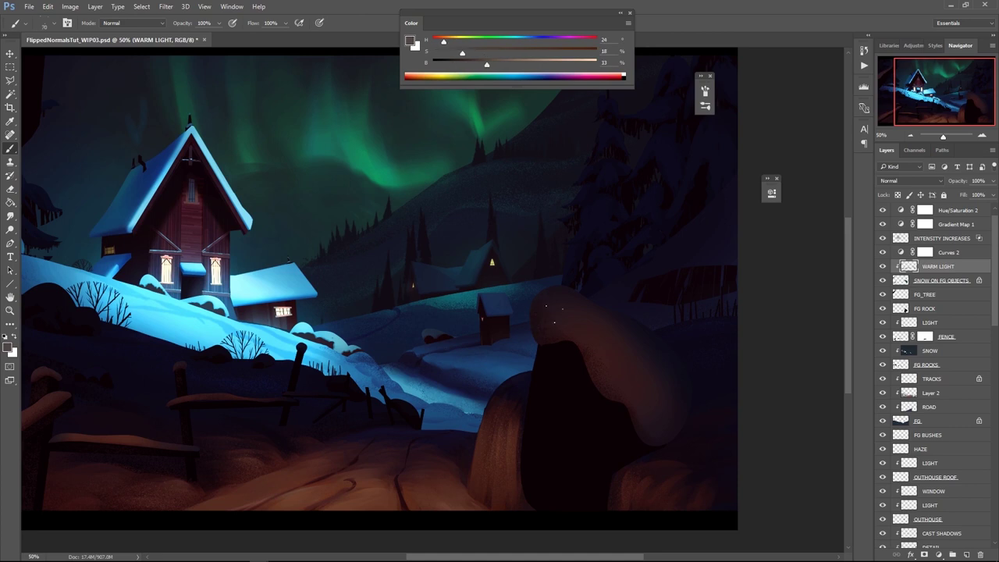
left_click(659, 348, "alt")
left_click(656, 357, "alt")
left_click(647, 371, "alt")
Switch to a different brush preset, reduce its size and paint over the rock's snow cap with sampled browns
right_click(619, 313)
left_click(790, 492)
left_click(579, 328)
left_click(578, 342, "alt")
key("bracketleft")
key("bracketleft")
key("bracketleft")
key("bracketleft")
key("bracketleft")
left_click(629, 355, "alt")
key("bracketright")
Shape the upper end of the rock's snow cap, alternating smudging with brush strokes in sampled tones
mouse_move(615, 342)
left_mouse_down()
mouse_move(560, 339)
mouse_move(549, 323)
mouse_move(567, 303)
left_mouse_up()
key("r")
key("b")
left_click(593, 343, "alt")
left_click(588, 334, "alt")
key("r")
key("b")
left_click(537, 348, "alt")
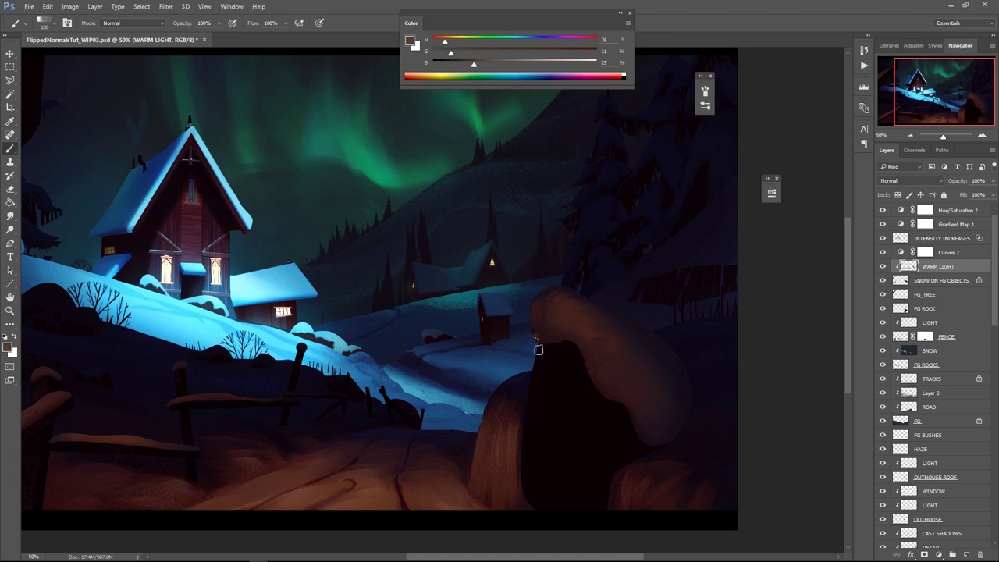
Brighten the rock's snow cap with sampled warm browns and smudge the strokes along its slope
left_click(596, 333, "alt")
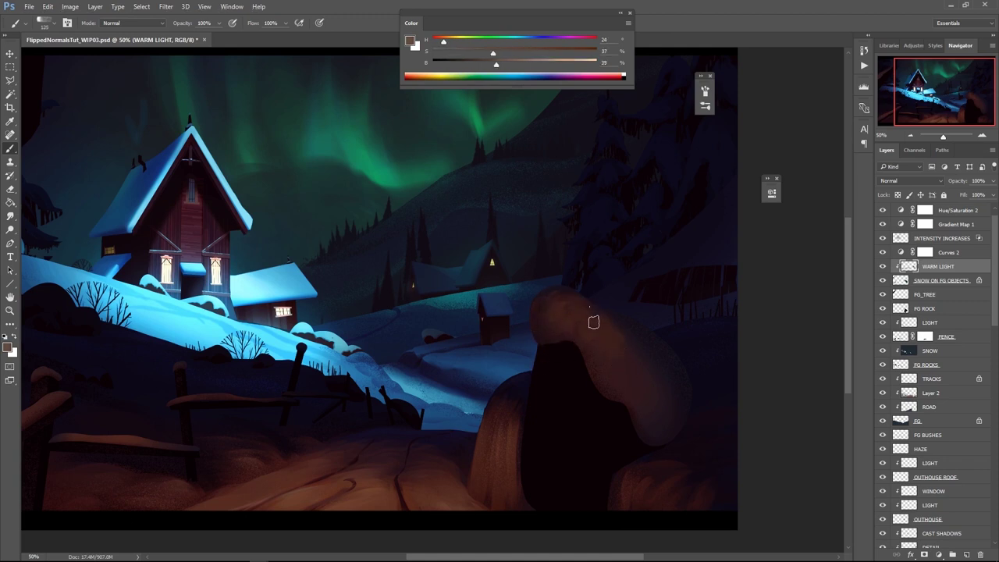
left_click(670, 392, "alt")
key("r")
key("b")
key("bracketleft")
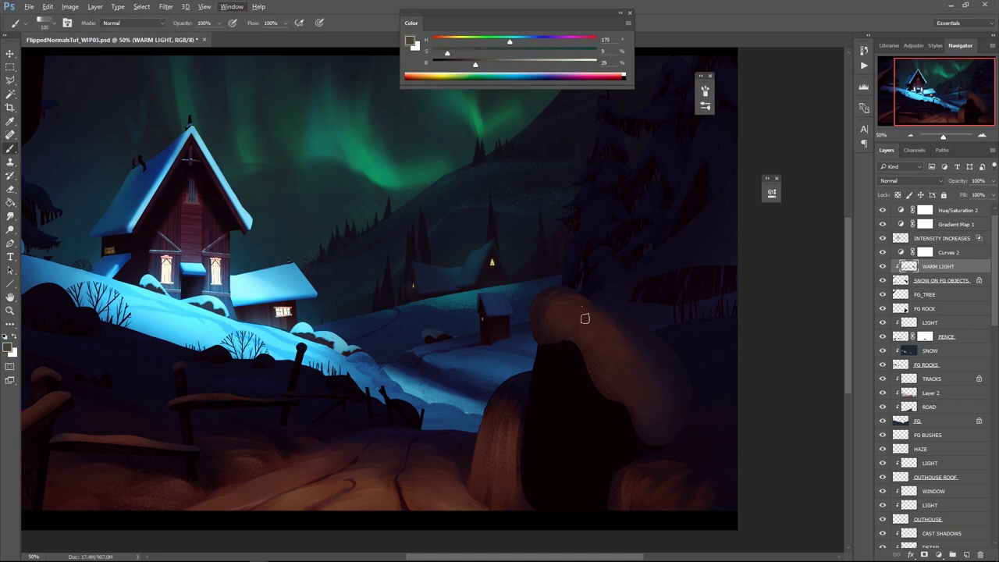
left_click(550, 319, "alt")
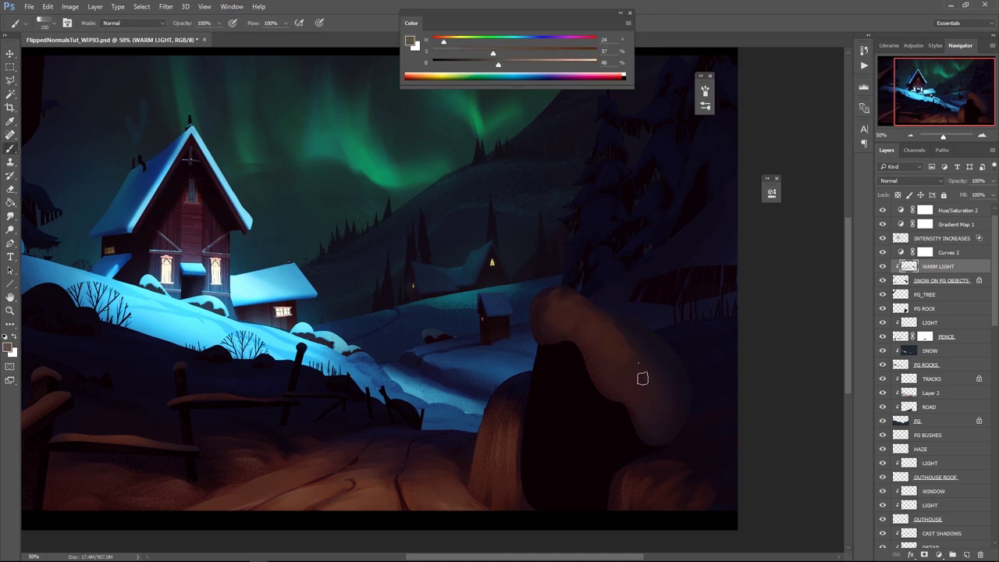
key("r")
left_click_drag(602, 313, 662, 385)
Shade the lower outer edge of the rock's snow cap with a sampled brown darkened to 16% brightness, blending with sampled tones
key("b")
left_click(661, 401, "alt")
key("bracketleft")
key("bracketleft")
key("bracketleft")
left_click_drag(489, 66, 462, 67)
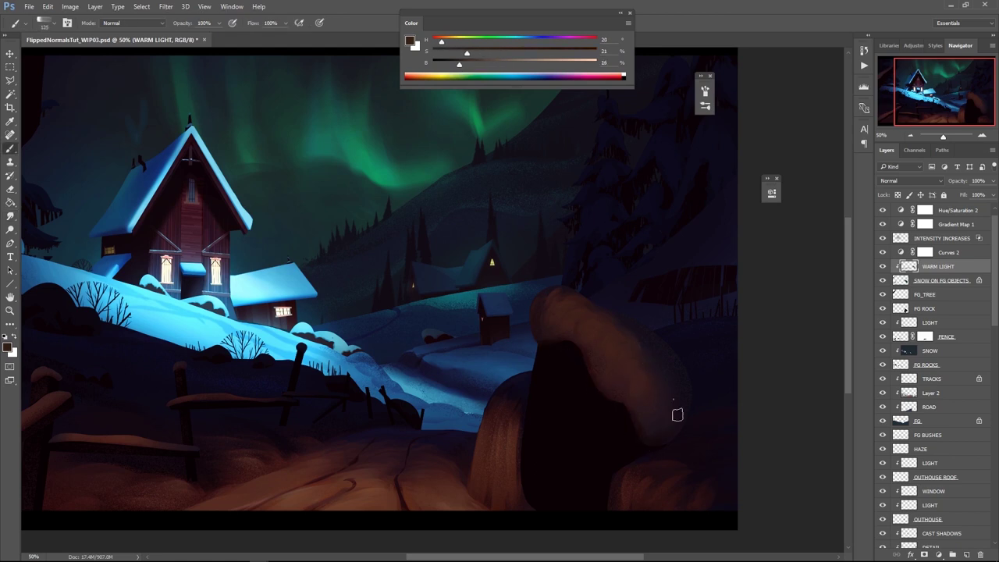
left_click(633, 352, "alt")
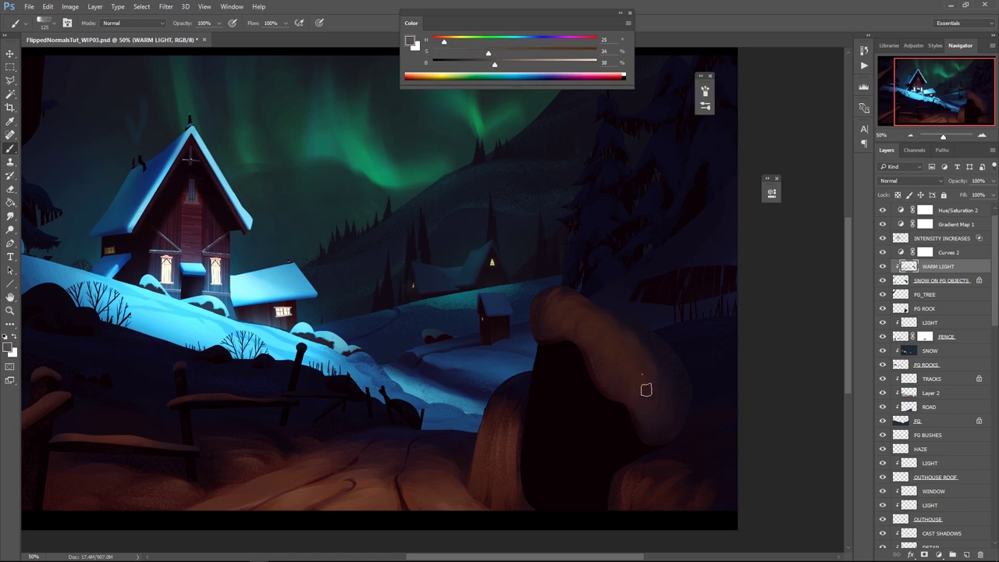
left_click(650, 331, "alt")
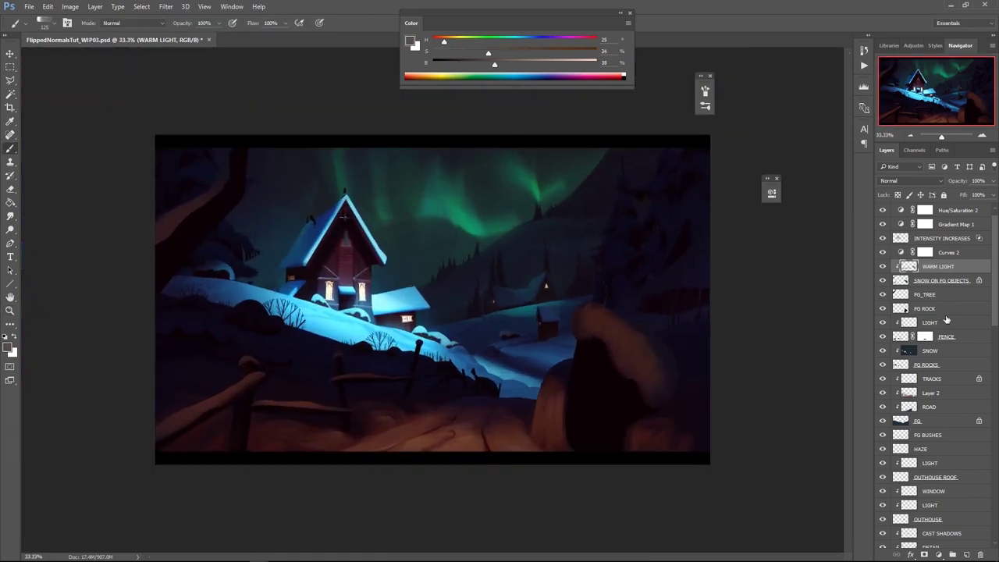
Create a new layer clipped to FG ROCK and name it LIGHT
left_click(945, 310)
left_click(967, 555)
left_click(933, 315, "alt")
double_click(931, 310)
type("LIGHT")
key("Return")
Pick a multi-blob textured brush, darken the color to 18% brightness, shrink the brush and streak light down the rock face
right_click(586, 414)
left_click(796, 480)
left_click_drag(495, 64, 462, 65)
key("bracketleft")
key("bracketleft")
key("bracketleft")
key("bracketleft")
key("bracketleft")
key("bracketleft")
key("bracketleft")
key("bracketleft")
key("bracketleft")
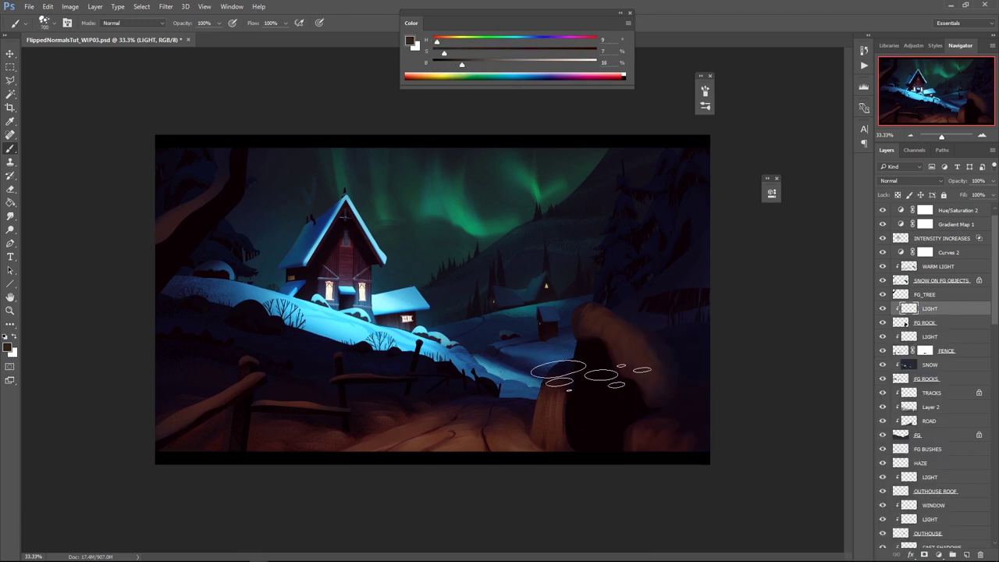
left_click_drag(581, 352, 600, 438)
Add more vertical streaks to the rock face with a smaller brush and sampled dark tones
left_click(598, 419, "alt")
key("bracketleft")
left_click_drag(607, 337, 620, 356)
left_click_drag(586, 399, 598, 448)
key("bracketleft")
left_click(606, 443, "alt")
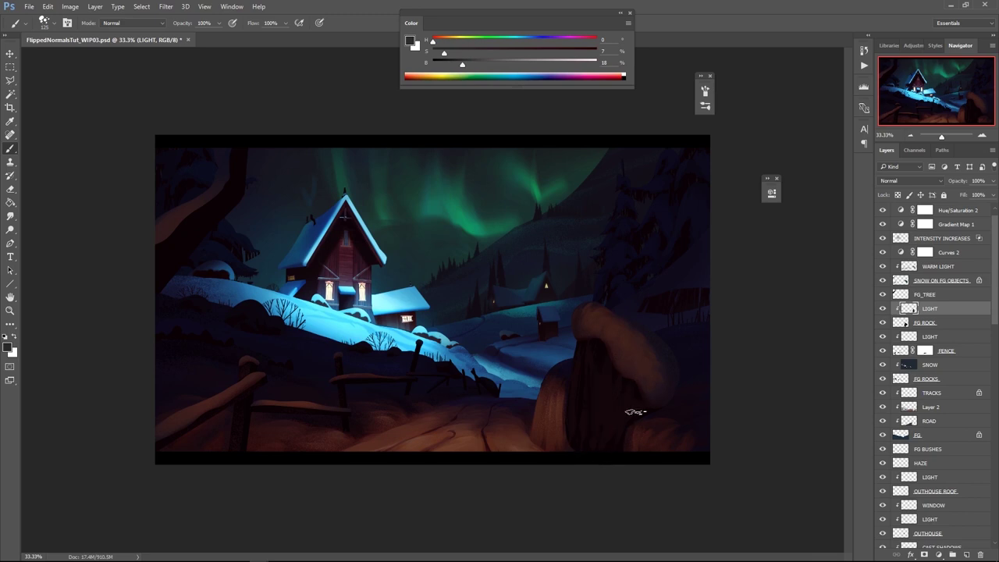
Smudge the rock face streaks and repaint them with sampled near-black and dark brown tones
key("r")
key("b")
left_click(577, 386, "alt")
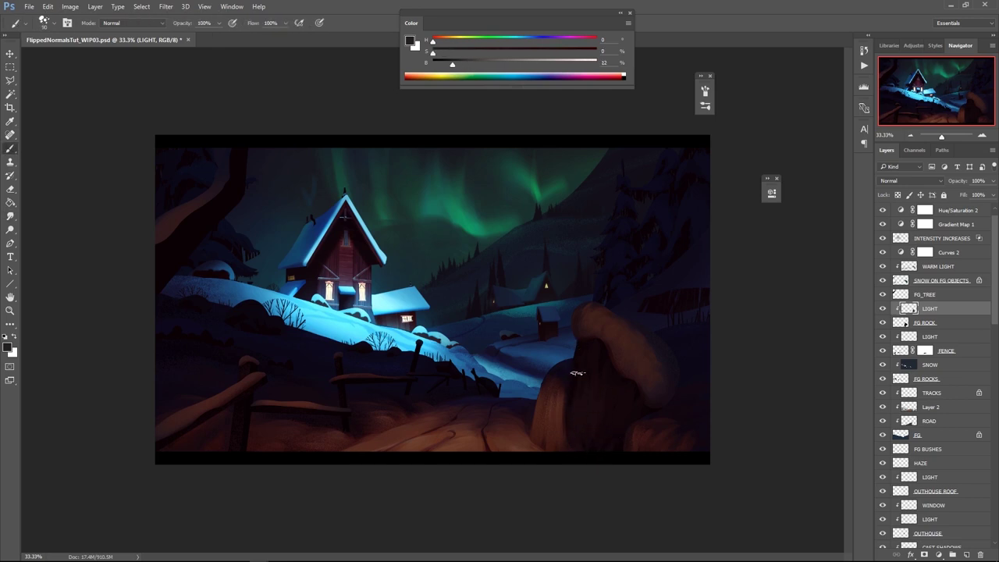
left_click(602, 397, "alt")
left_click(570, 421, "alt")
Switch to a speckle brush, lower its scatter and turn off Transfer
right_click(611, 390)
left_click(672, 446)
left_click(706, 93)
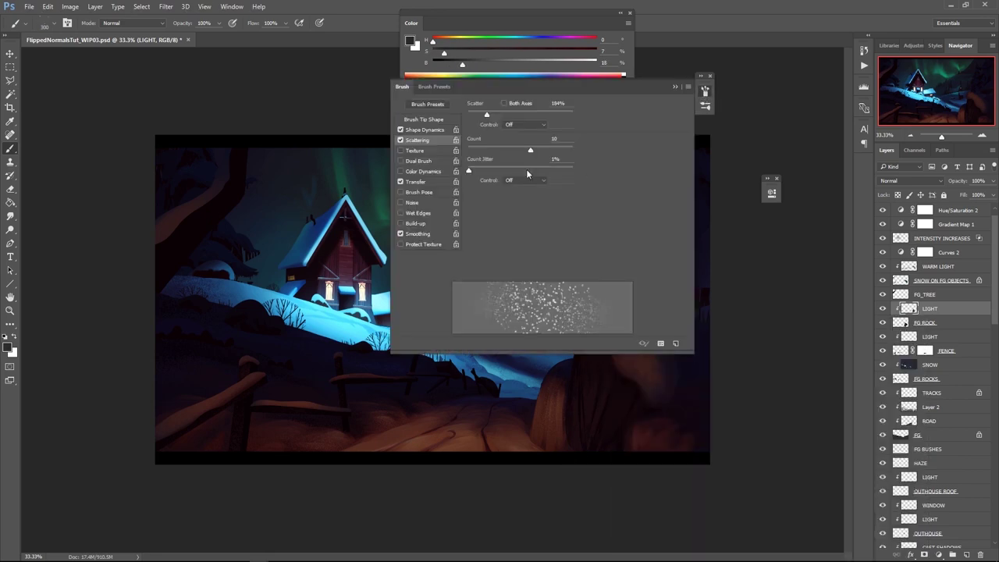
left_click(480, 115)
left_click(427, 130)
left_click(401, 182)
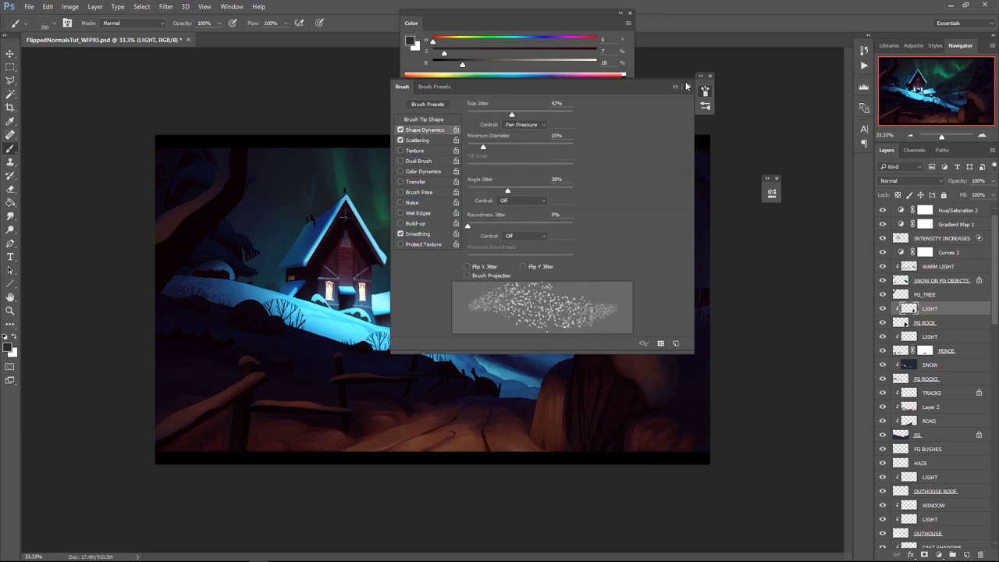
left_click(675, 86)
Speckle the rock face with sampled dark tones, lightening the color to 34% brightness for the highlights
left_click(589, 430, "alt")
key("]")
left_click_drag(479, 64, 489, 64)
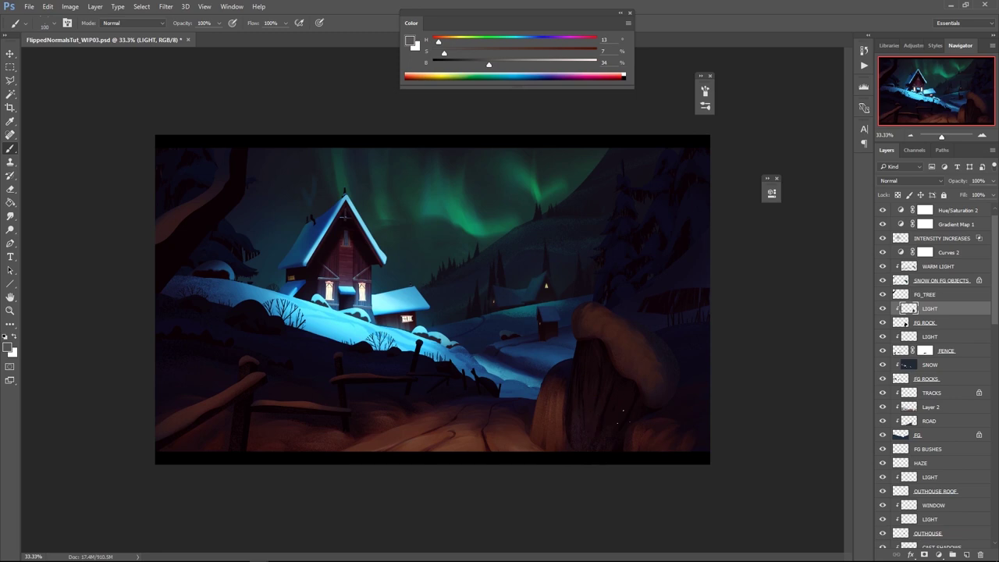
left_click(590, 424, "alt")
left_click(608, 379, "alt")
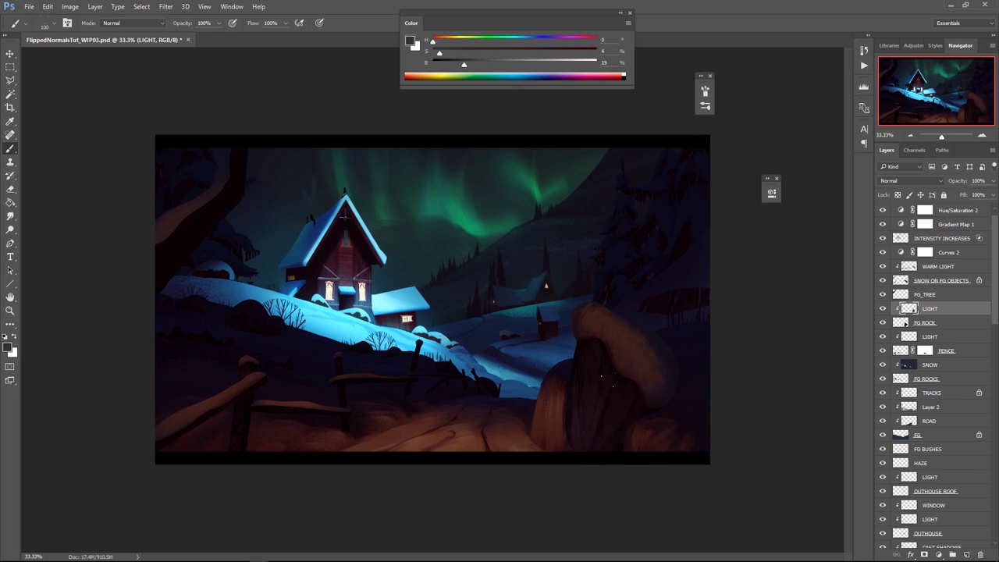
left_click_drag(464, 63, 478, 66)
Adjust the rock's LIGHT layer with Hue/Saturation at hue +5, saturation +34 and lightness -12
key("ctrl+u")
left_click_drag(787, 355, 773, 331)
left_click_drag(790, 354, 826, 350)
left_click_drag(768, 330, 790, 330)
left_click(805, 355)
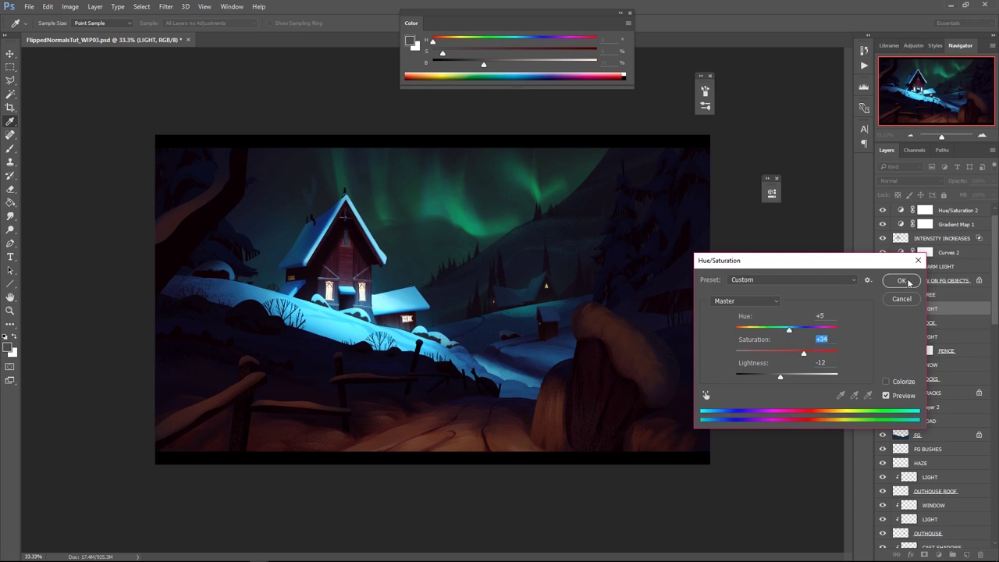
left_click(907, 282)
Add brush texture to the foreground rock's lower face using a warm brown sampled from its lit side, enlarging the brush
right_click(596, 416)
left_click(535, 442, "alt")
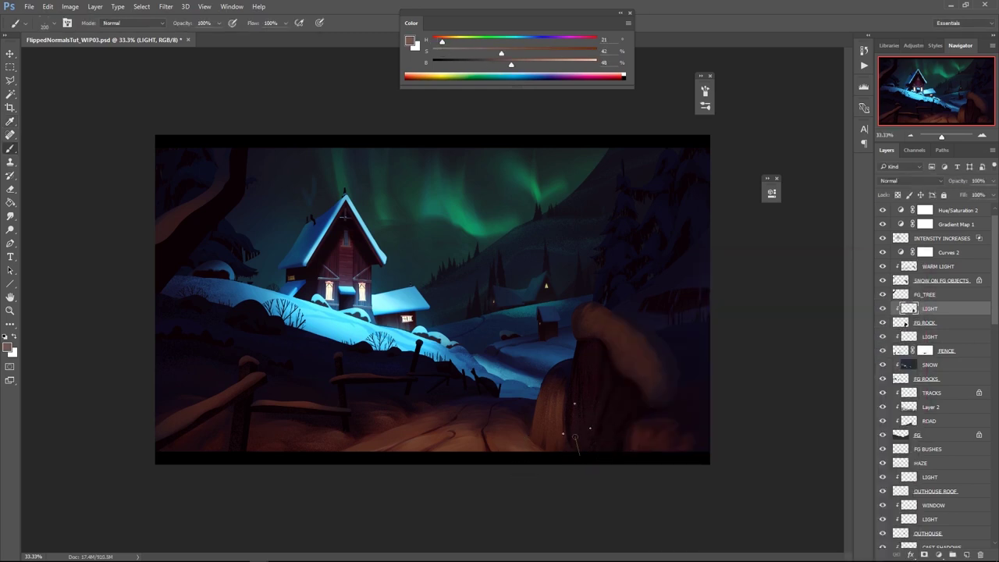
key("F5")
left_click(674, 86)
key("bracketright")
Warp the TRACKS layer so the path's track lines bend to follow the foreground ground
left_click(944, 321)
left_click(942, 392)
key("ctrl+t")
right_click(487, 422)
left_click(508, 319)
left_click_drag(452, 428, 494, 378)
left_click_drag(360, 465, 329, 480)
left_click_drag(522, 466, 530, 489)
mouse_move(473, 423)
left_mouse_down()
mouse_move(485, 406)
mouse_move(466, 432)
mouse_move(480, 403)
left_mouse_up()
key("Return")
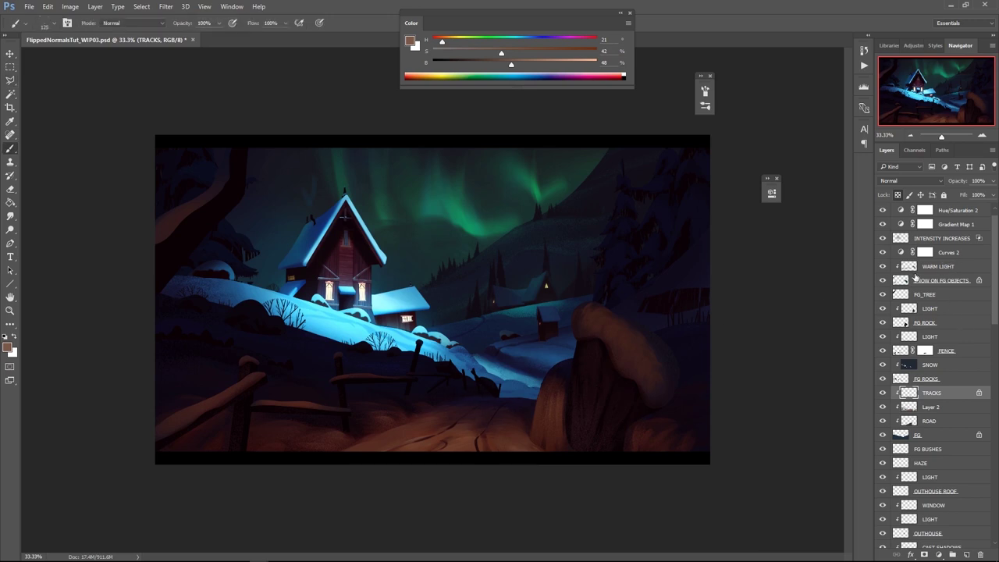
Slightly raise the lightness of the fence's LIGHT layer with Hue/Saturation
left_click(952, 337)
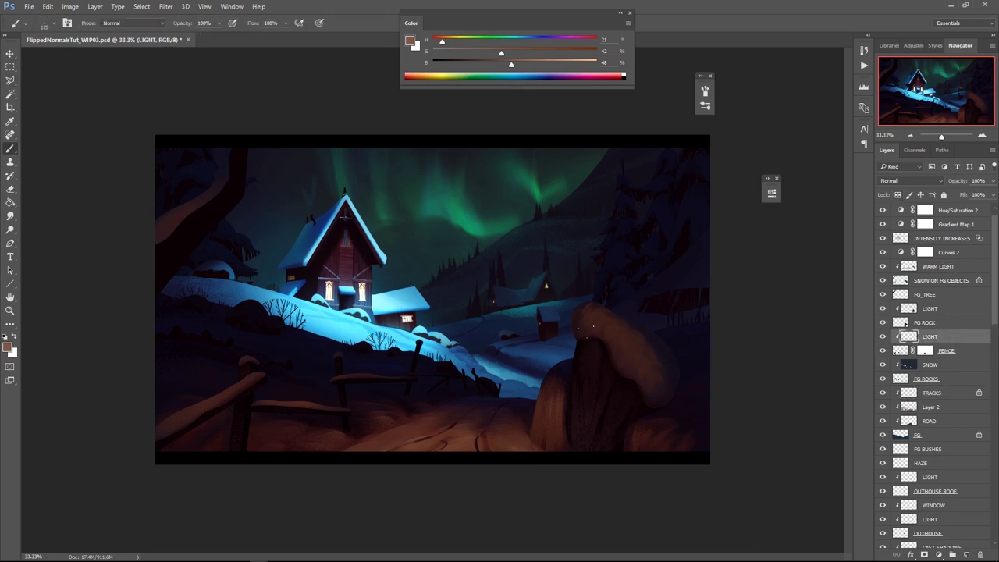
key("ctrl+u")
left_click_drag(785, 376, 789, 376)
left_click(901, 281)
Switch to SOFT BRUSH at a smaller size and set the color to hue 21, saturation 34% and brightness 52%
right_click(453, 450)
left_click(634, 432)
left_click_drag(512, 65, 490, 53)
key("bracketleft")
key("bracketleft")
key("bracketleft")
key("bracketleft")
key("bracketleft")
key("bracketleft")
Outline the long slanted rail of the nearest fence section with the Polygonal Lasso and brush warm brown light into it
key("l")
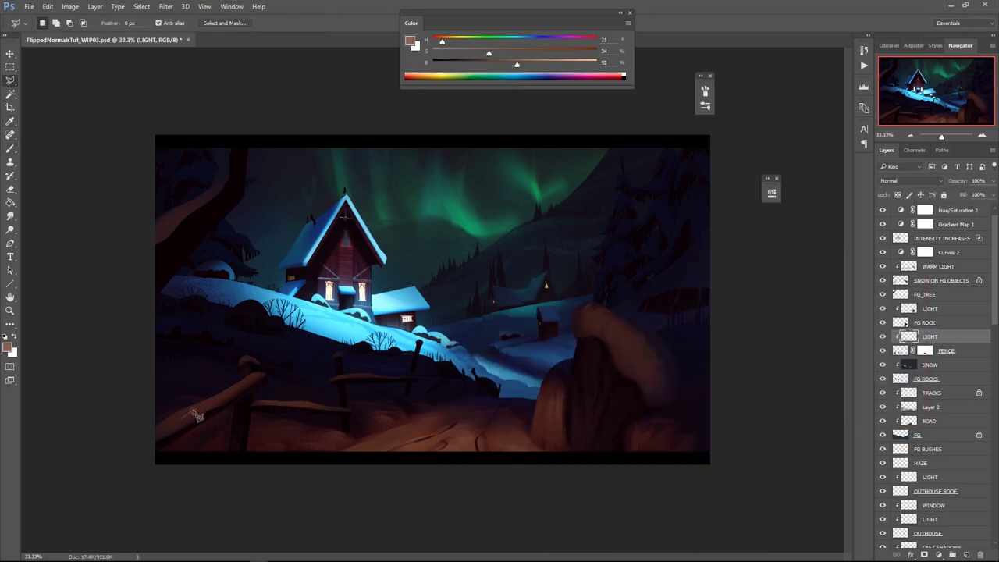
key("Caps_Lock")
left_click(143, 445)
left_click(267, 373)
left_click(270, 381)
left_click(144, 462)
left_click(143, 446)
key("ctrl+h")
key("b")
left_click_drag(263, 415, 112, 497)
Set the color's brightness to 47%, lasso the horizontal rail between the two front fence posts, and shade it with sampled browns
left_click_drag(516, 65, 510, 67)
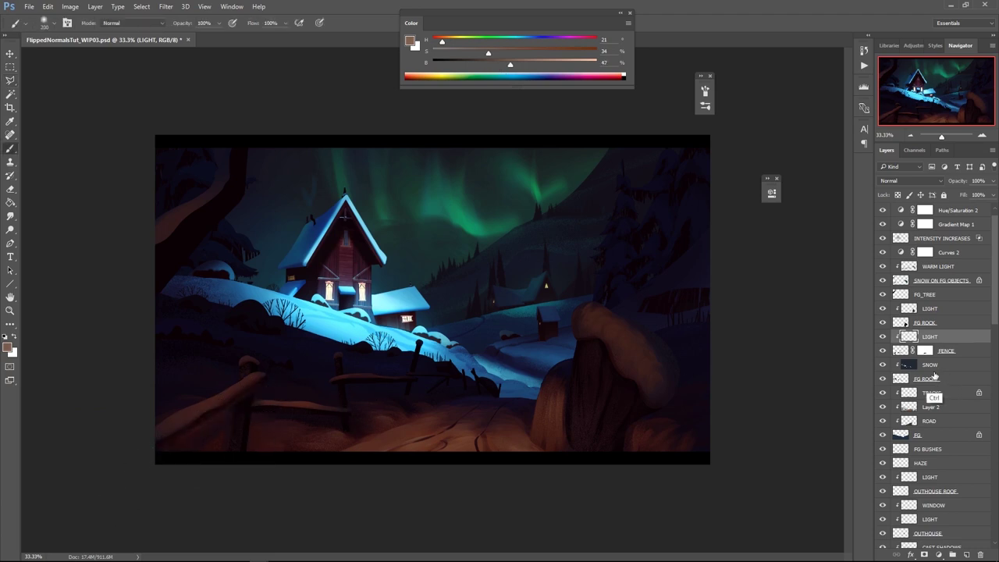
key("l")
left_click(257, 414)
left_click(347, 417)
left_click(347, 412)
left_click(258, 404)
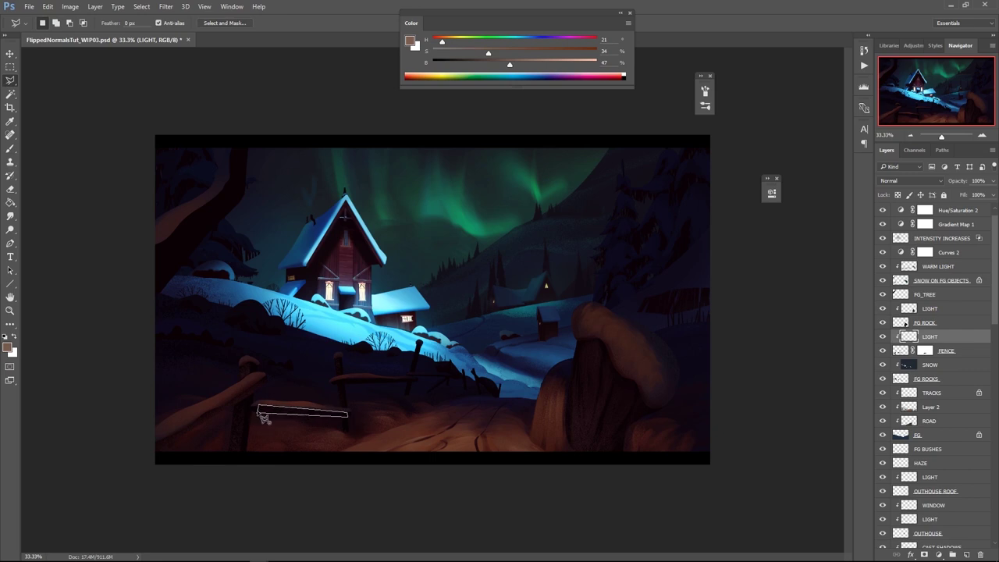
left_click(259, 413)
key("b")
key("ctrl+h")
left_click(264, 442, "alt")
left_click(312, 417, "alt")
Lasso small areas around the second fence post and brush dark brown light into them
key("l")
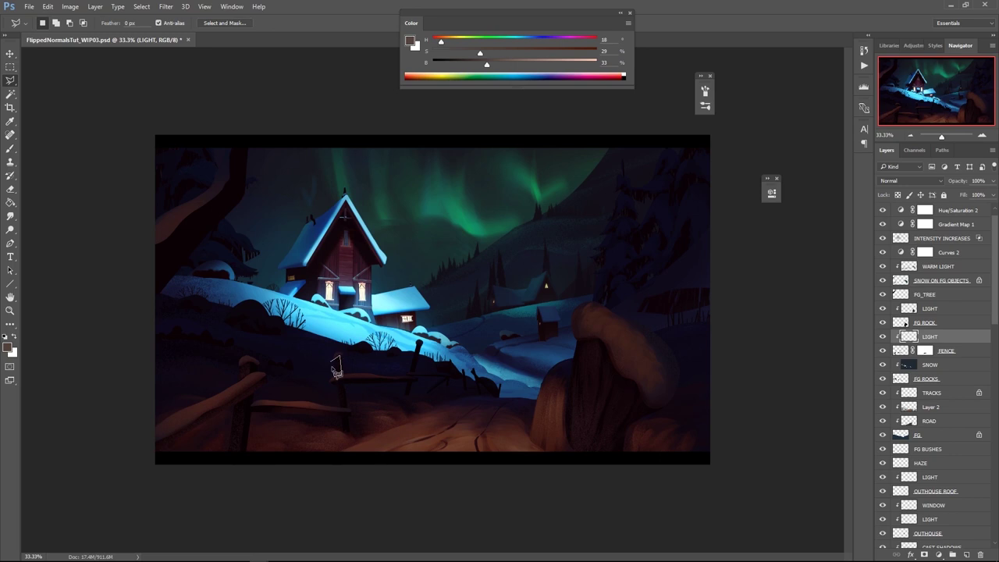
left_click(330, 362)
key("b")
key("ctrl+h")
key("l")
key("b")
key("l")
key("b")
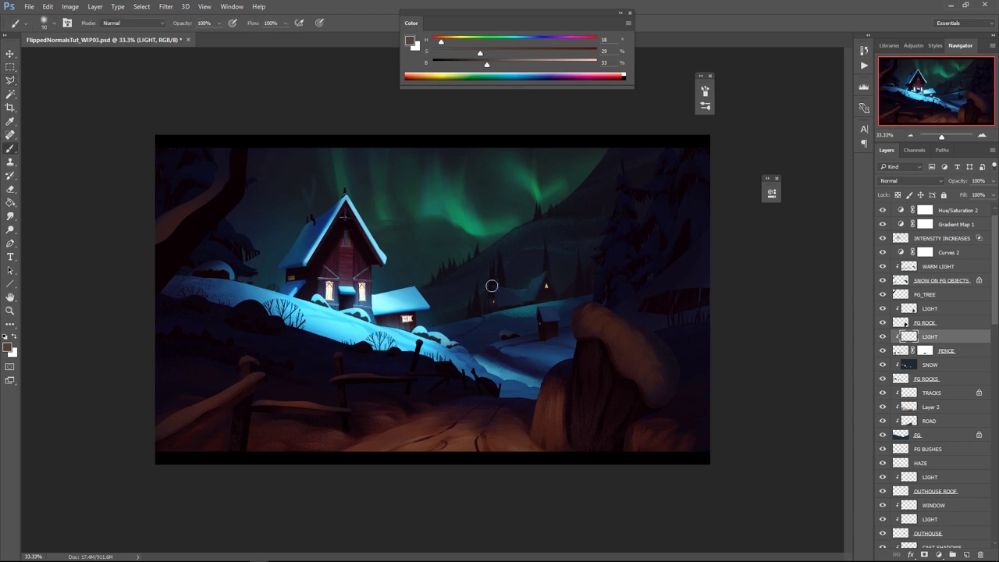
left_click(940, 407)
key("ctrl+m")
left_click(689, 106)
left_click(687, 123)
left_click_drag(791, 117, 791, 128)
left_click_drag(723, 189, 721, 176)
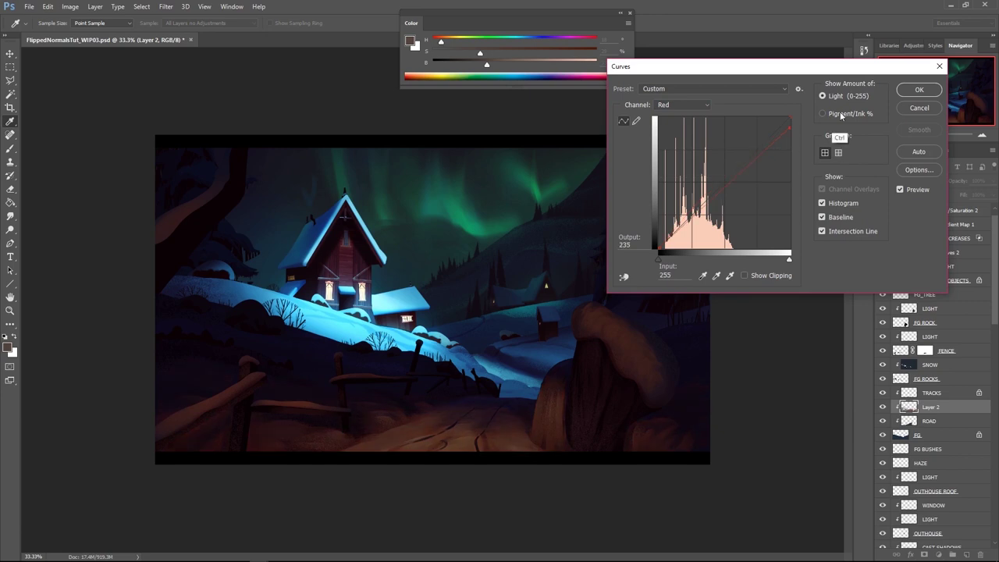
left_click(914, 109)
Reduce the saturation of Layer 2 to -12 with Hue/Saturation
key("ctrl+u")
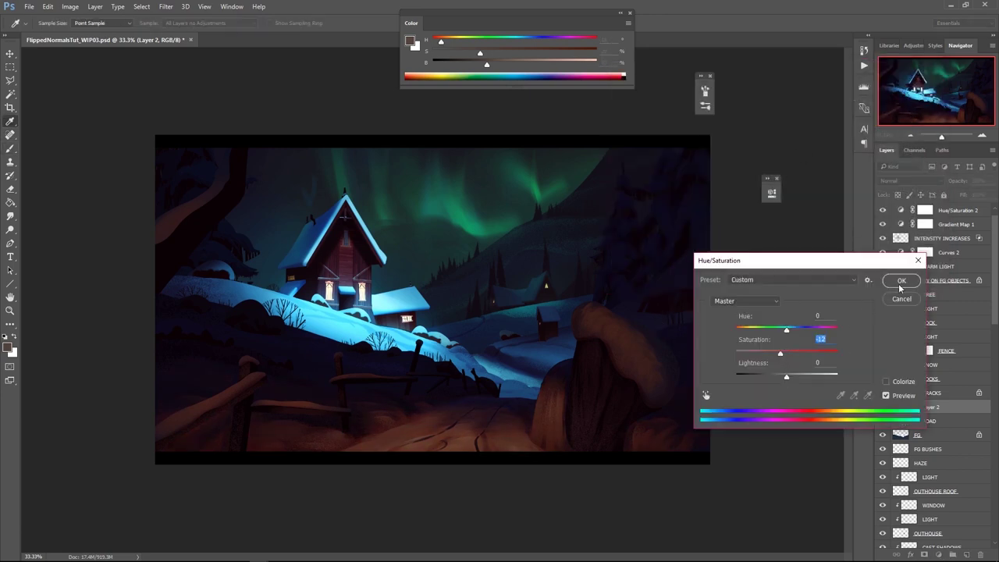
left_click(900, 284)
Create a new clipped layer above Layer 2 and switch to the SHARP SOFT brush
right_click(372, 427)
left_click(939, 414)
key("ctrl+shift+alt+n")
right_click(536, 381)
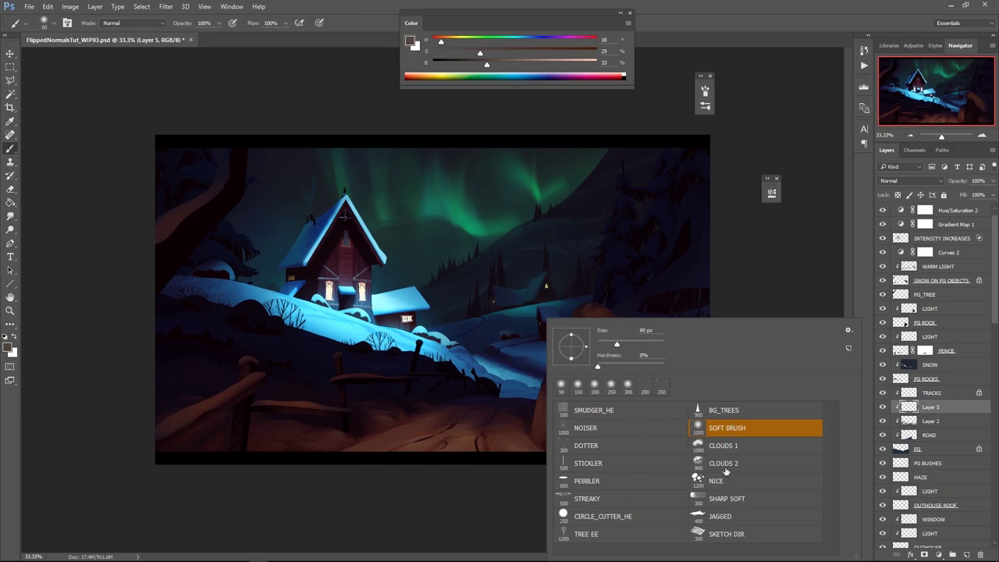
left_click(727, 499)
Paint snow mounds behind and beside the second fence post with browns sampled from the surrounding ground
left_click(399, 437, "alt")
left_click(355, 435, "alt")
left_click_drag(325, 438, 305, 439)
key("[")
left_click(364, 433, "alt")
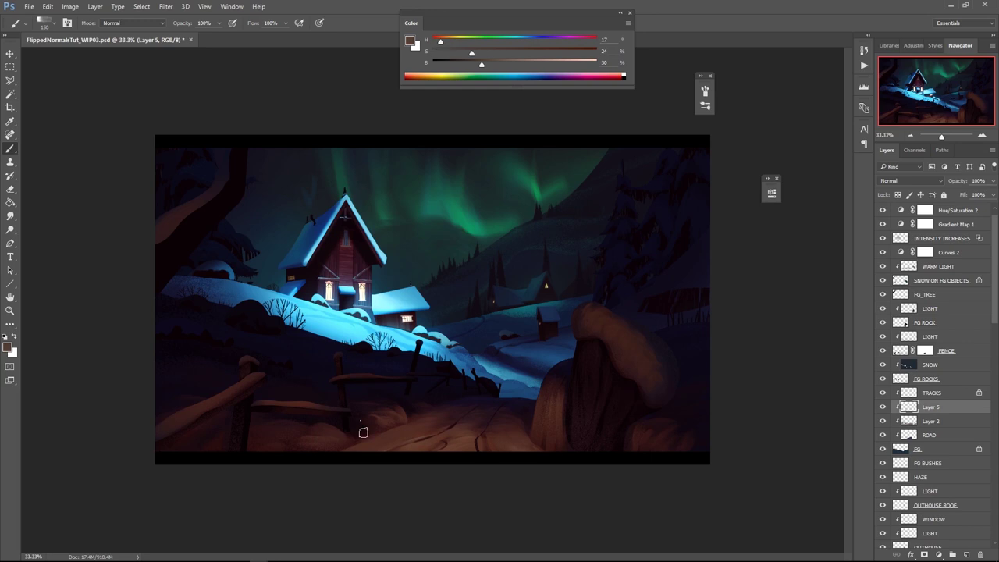
left_click(390, 423, "alt")
left_click(370, 403, "alt")
left_click(288, 416, "alt")
Shade the snow below the front fence with sampled dark and warm tones, adjusting the brush size
key("[")
left_click(342, 454, "alt")
left_click(283, 452, "alt")
left_click(340, 449, "alt")
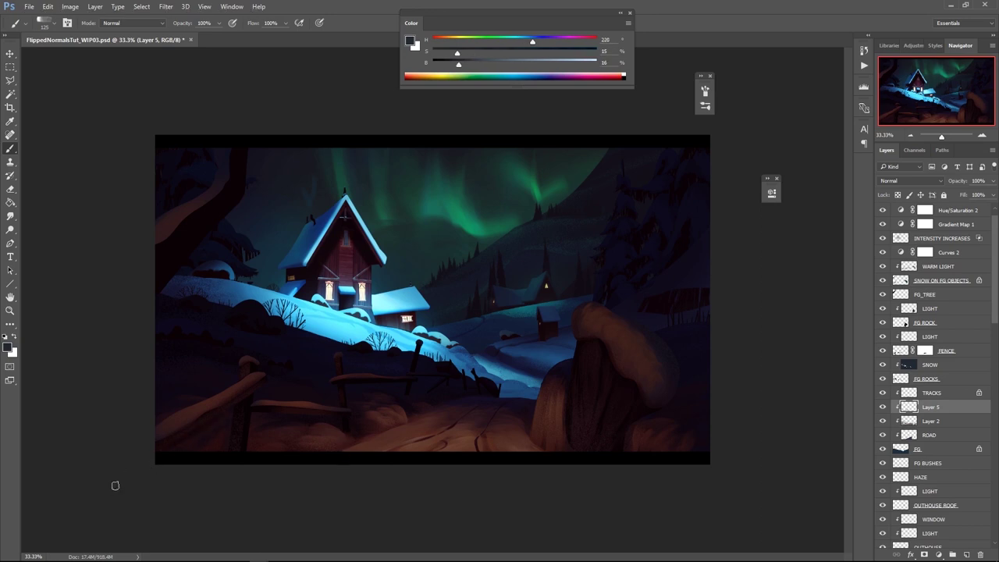
left_click(388, 404, "alt")
left_click(363, 445, "alt")
key("]")
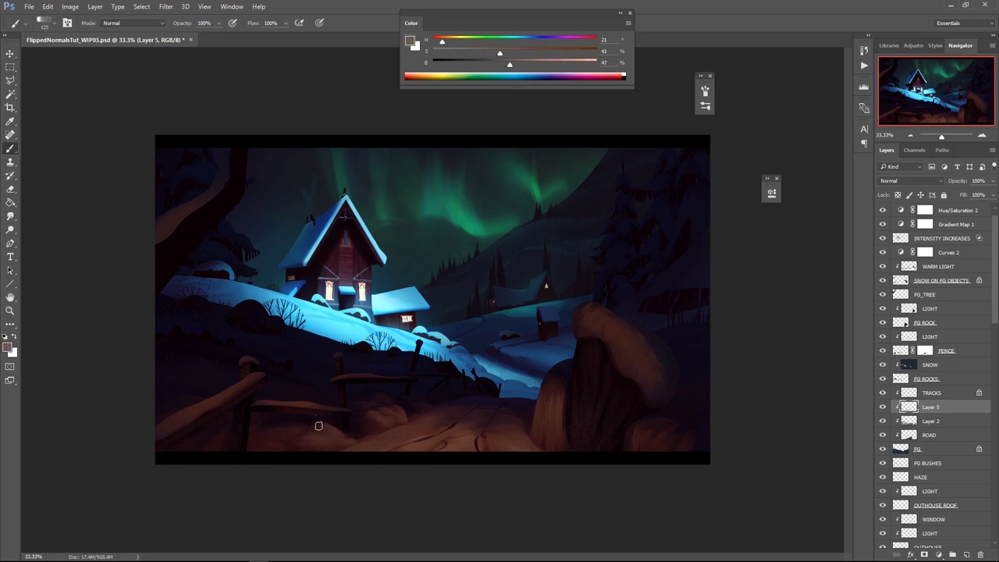
Blend the snow along the path's upper edge with sampled warm browns and cool blue tones, using a smaller brush
left_click(405, 418, "alt")
left_click(380, 446, "alt")
left_click(416, 420, "alt")
left_click(467, 405, "alt")
key("[")
left_click(484, 414, "alt")
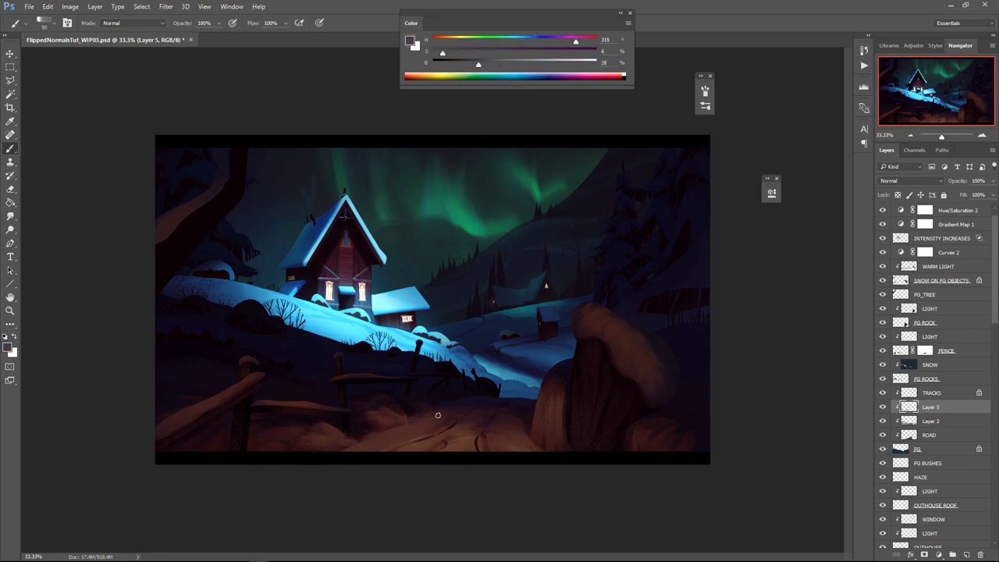
left_click(454, 388, "alt")
left_click(383, 388, "alt")
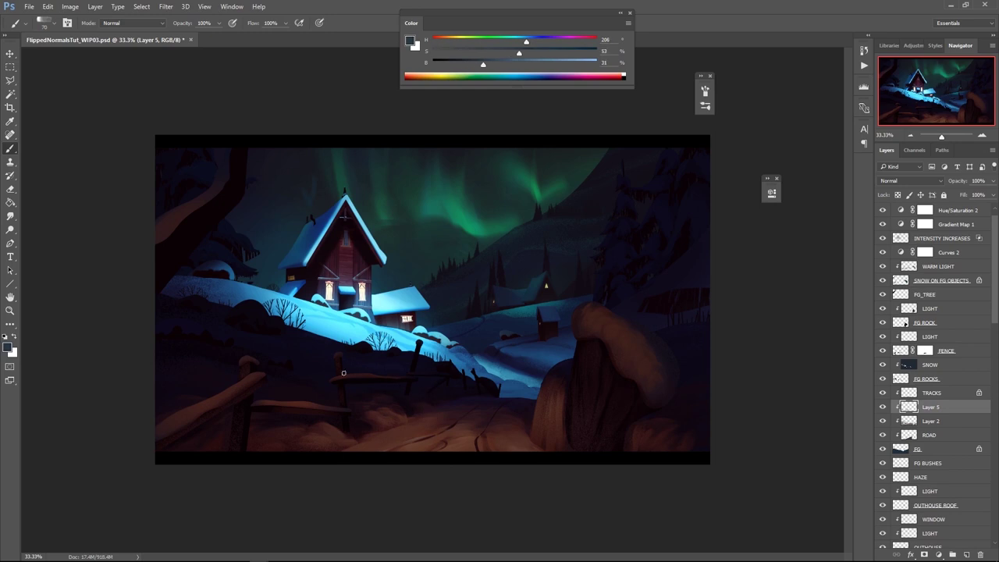
Paint the snow around the foreground rock with sampled near-black and brown tones to shape its mounds
left_click(693, 389, "alt")
left_click(656, 418, "alt")
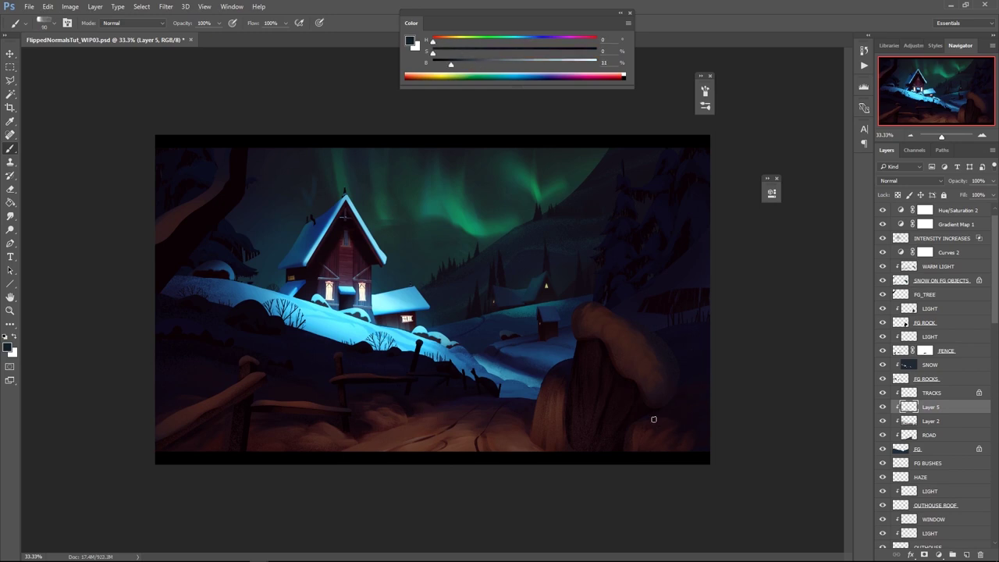
left_click(690, 412, "alt")
left_click(674, 412, "alt")
left_click(667, 418, "alt")
left_click(692, 411, "alt")
left_click(672, 400, "alt")
left_click(682, 437, "alt")
left_click(565, 358, "alt")
left_click(565, 358, "alt")
left_click(565, 360, "alt")
Check the values in a grayscale proof, darken the NORTHERN LIGHT 2 layer with Hue/Saturation lightness, and return to the color view
key("ctrl+y")
left_click(560, 345)
left_click(561, 346)
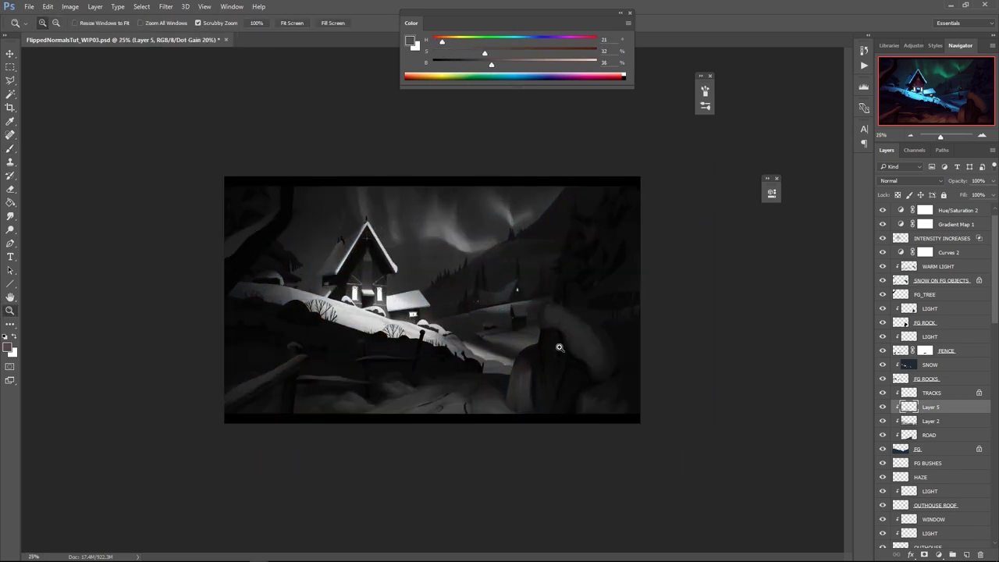
left_click(563, 343)
left_click_drag(995, 329, 996, 484)
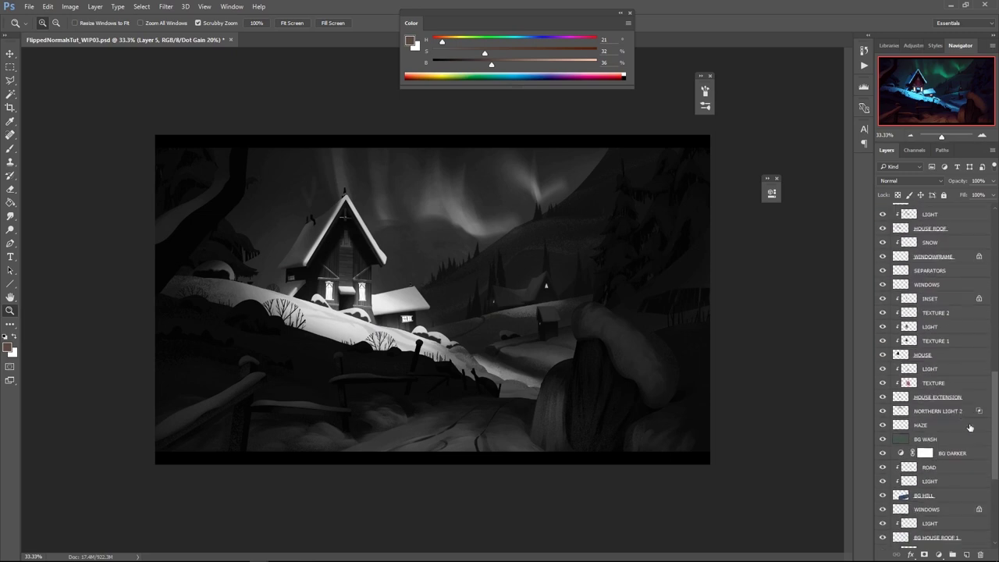
left_click(965, 411)
key("ctrl+u")
left_click_drag(786, 377, 777, 381)
left_click(903, 279)
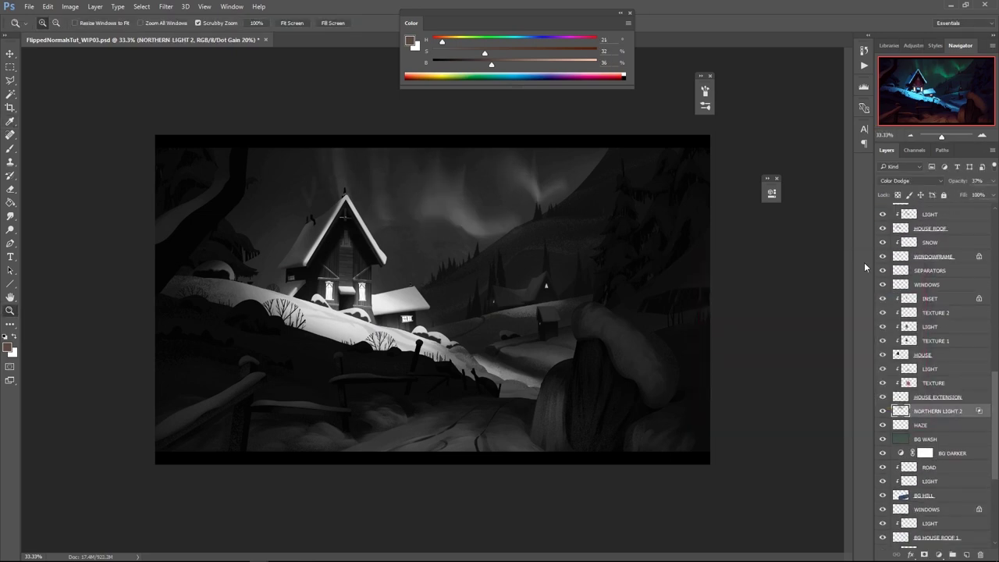
key("ctrl+y")
key("z")
Create a new layer above the Hue/Saturation 2 adjustment and switch to SOFT BRUSH
left_click_drag(990, 398, 995, 227)
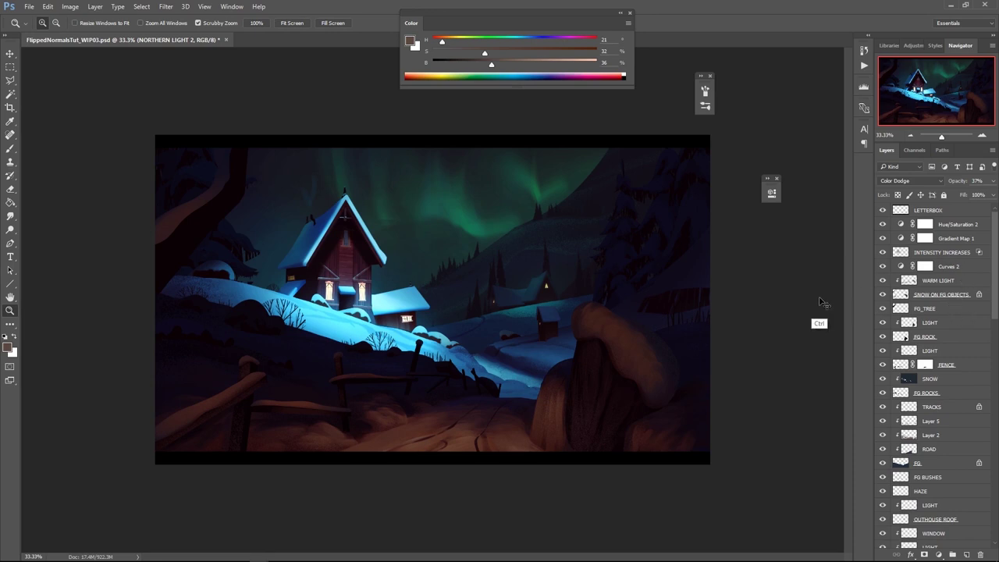
left_click(951, 226)
key("ctrl+alt+shift+n")
key("b")
right_click(508, 216)
left_click(698, 318)
key("Return")
Shrink the brush and mix a blue from a sampled sky color at hue 199, saturation 69% and brightness 56%
key("bracketleft")
key("bracketleft")
key("bracketleft")
key("bracketleft")
key("bracketleft")
key("bracketleft")
left_click(460, 201, "alt")
left_click_drag(499, 42, 524, 42)
key("bracketleft")
key("bracketleft")
key("bracketleft")
key("bracketleft")
key("bracketleft")
key("bracketleft")
mouse_move(490, 53)
left_mouse_down()
mouse_move(517, 53)
mouse_move(525, 65)
left_mouse_up()
left_click(546, 51)
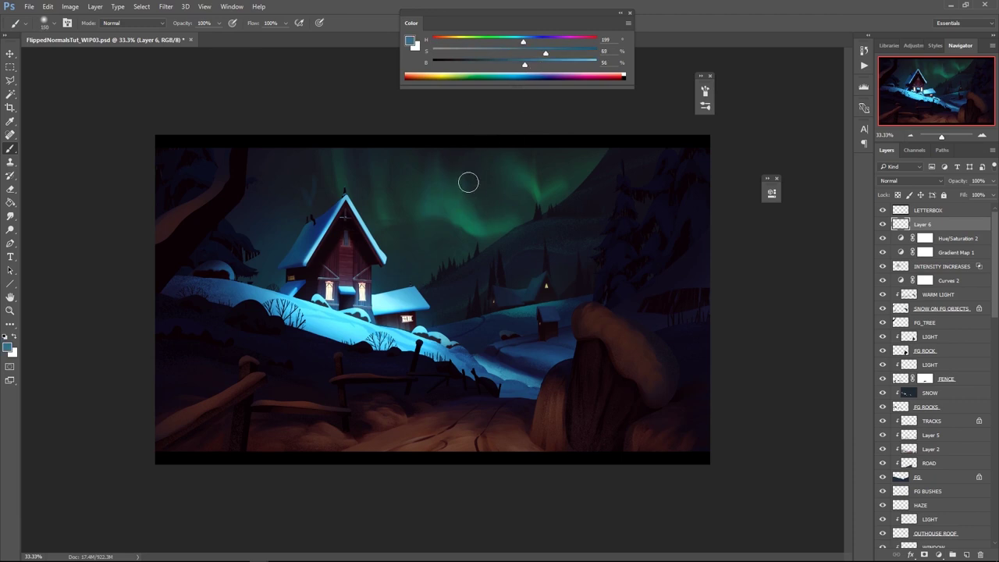
Try brushing a soft blue glow over the northern lights with an enlarged SOFT BRUSH and undo the strokes
left_click(541, 64)
mouse_move(468, 215)
left_mouse_down()
mouse_move(466, 184)
mouse_move(419, 144)
left_mouse_up()
key("ctrl+z")
key("bracketright")
key("bracketright")
key("bracketright")
key("bracketright")
key("bracketright")
left_click(462, 198)
key("ctrl+z")
Try another brush on the aurora with a violet-blue at hue 234, saturation 64% and brightness 66%, and step back
left_click(534, 41)
key("bracketright")
key("bracketright")
key("bracketright")
key("bracketright")
key("bracketleft")
key("bracketleft")
key("bracketleft")
key("bracketleft")
key("bracketleft")
left_click(539, 43)
key("ctrl+y")
key("ctrl+y")
left_click(537, 52)
left_click(537, 54)
right_click(463, 197)
double_click(515, 378)
key("bracketleft")
key("bracketleft")
key("bracketleft")
key("ctrl+alt+z")
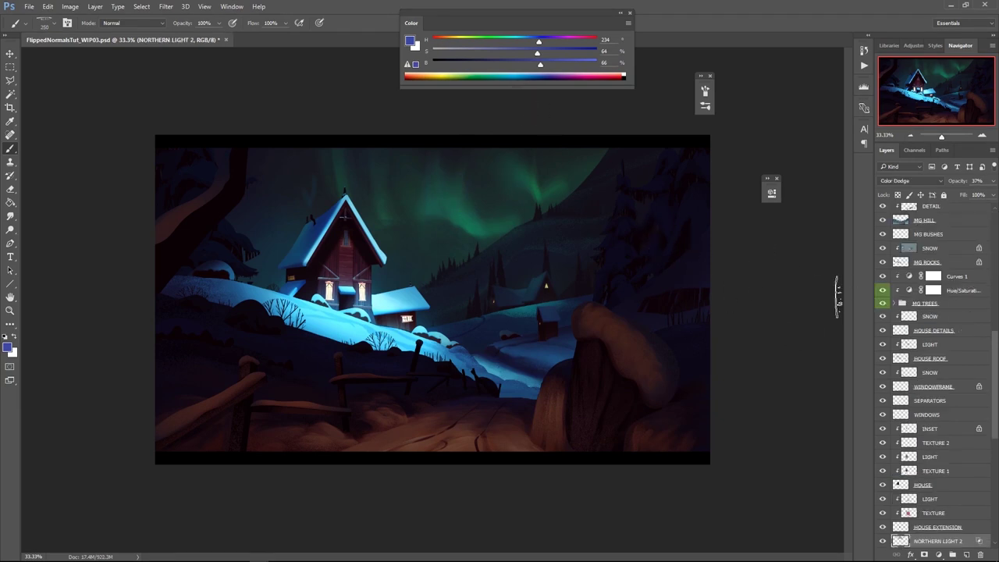
Add a Color Lookup adjustment above Hue/Saturation 2 and try several lookup presets on the whole scene
left_click(945, 222)
left_click_drag(995, 363, 995, 234)
left_click(968, 224)
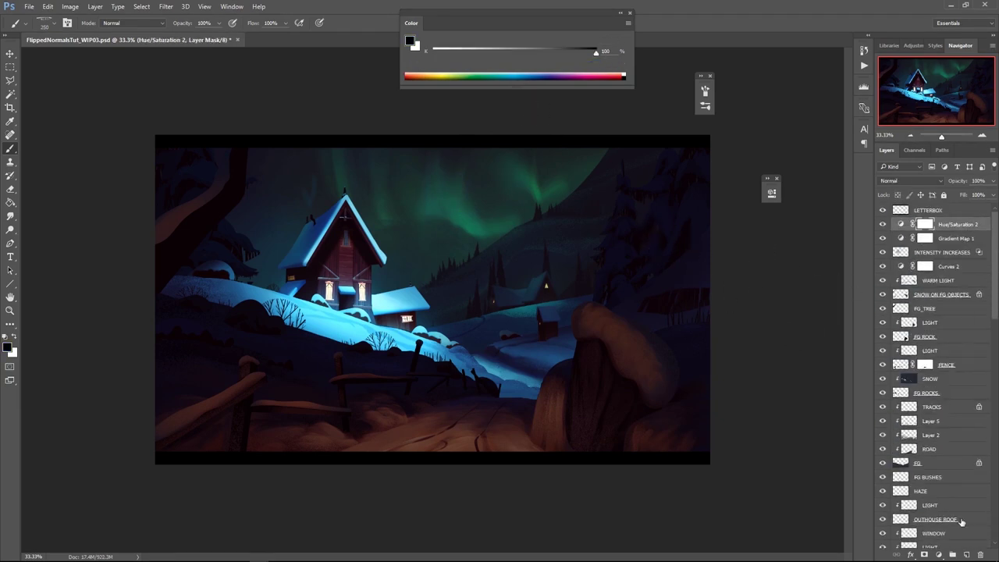
left_click(939, 555)
left_click(933, 484)
left_click(668, 223)
left_click(668, 372)
left_click(680, 224)
left_click(673, 382)
left_click(677, 225)
left_click(659, 460)
left_click(680, 224)
left_click(658, 441)
left_click(721, 224)
left_click(651, 314)
left_click(743, 189)
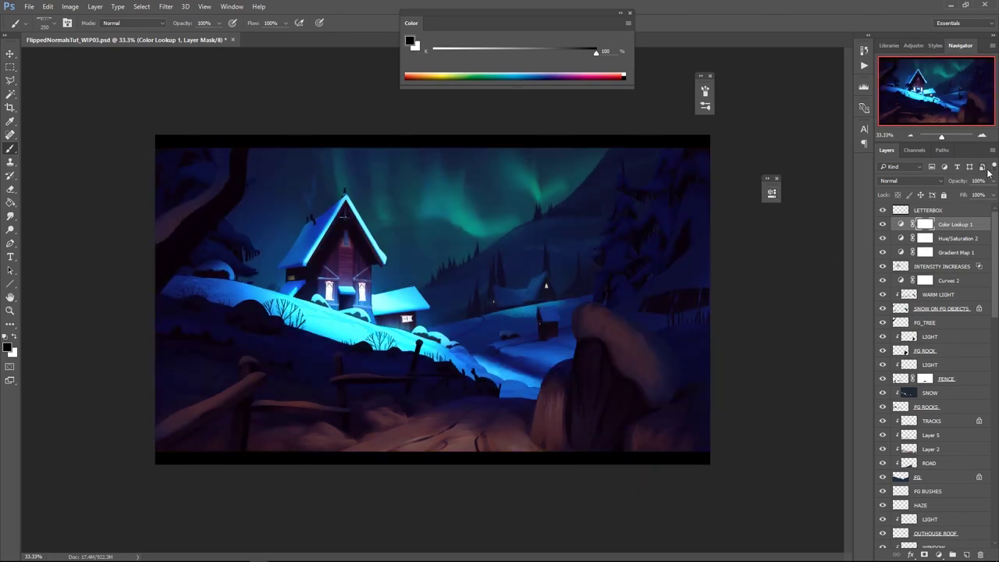
Lower the Color Lookup adjustment's opacity and delete the adjustment layer
left_click(992, 181)
left_click_drag(992, 195, 955, 196)
left_click(956, 281)
key("Delete")
Add a Curves adjustment above Hue/Saturation 2 and reshape its shadows and midtones to tune the contrast
left_click(939, 554)
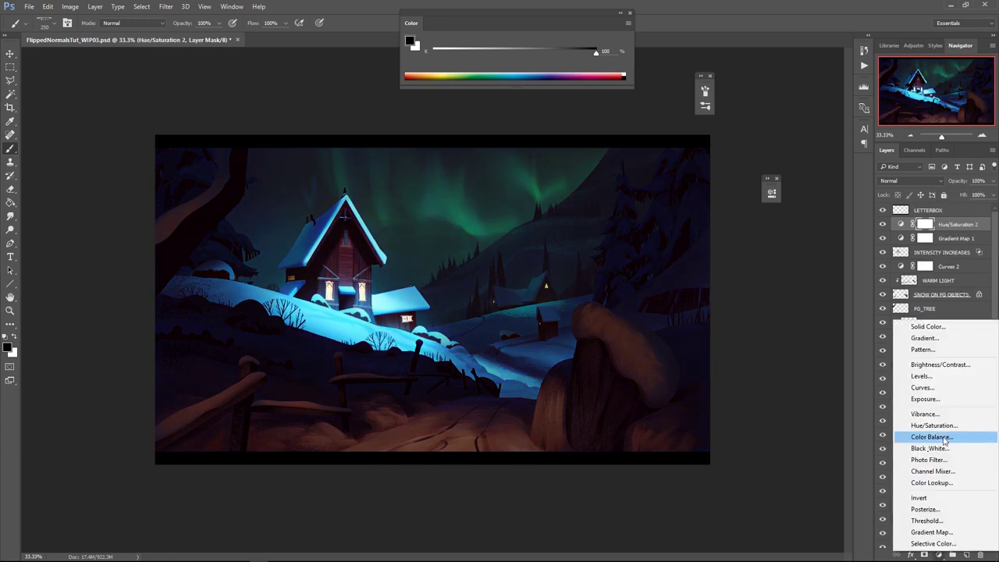
left_click(923, 387)
left_click_drag(630, 341, 629, 346)
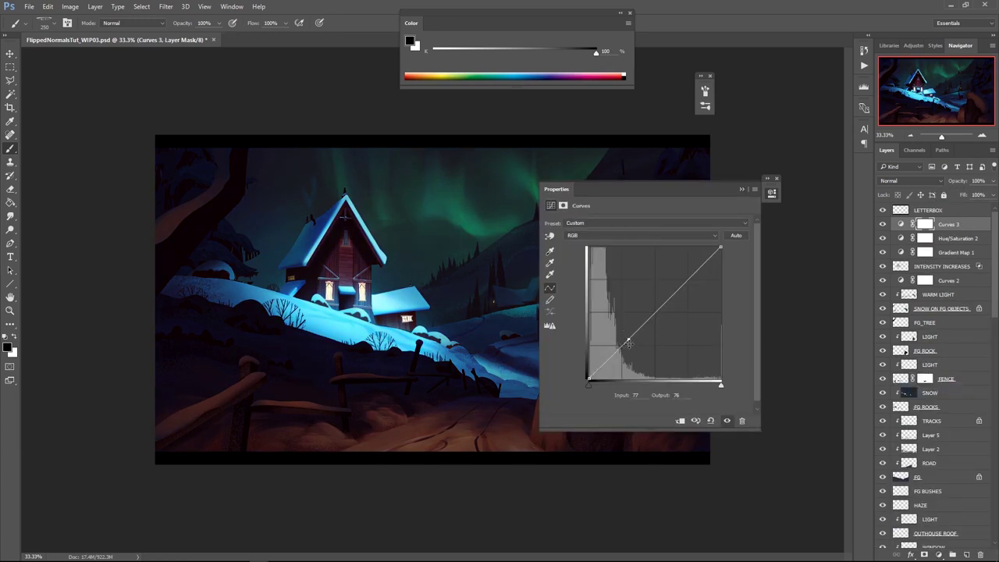
left_click_drag(666, 301, 666, 295)
left_click_drag(629, 346, 606, 365)
left_click_drag(665, 295, 539, 279)
left_click(742, 189)
key("z")
left_click(538, 279)
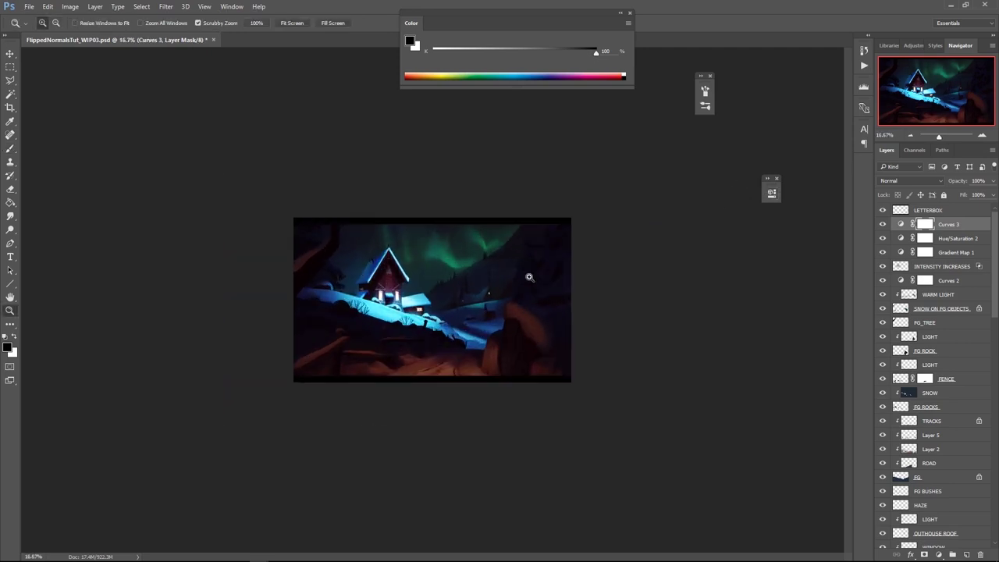
left_click(542, 303)
Create a new layer above FG_TREE, clip it to the tree and name it LIGHT
left_click(950, 321)
left_click(951, 311)
left_click(942, 322)
key("ctrl+alt+shift+n")
left_click(943, 328, "alt")
double_click(931, 322)
type("LIGHT")
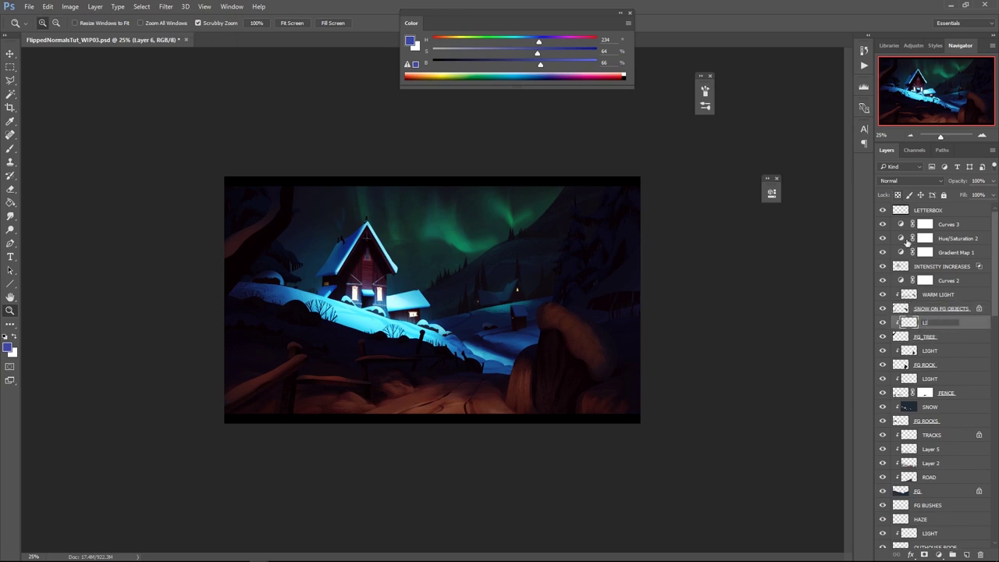
key("Return")
Paint subtle light on the foreground tree with the SKETCH DIR brush, using dark tones sampled around the trunk and background
key("b")
right_click(365, 259)
left_click(546, 461)
left_click(278, 251, "alt")
left_click(287, 399, "alt")
key("bracketleft")
key("bracketleft")
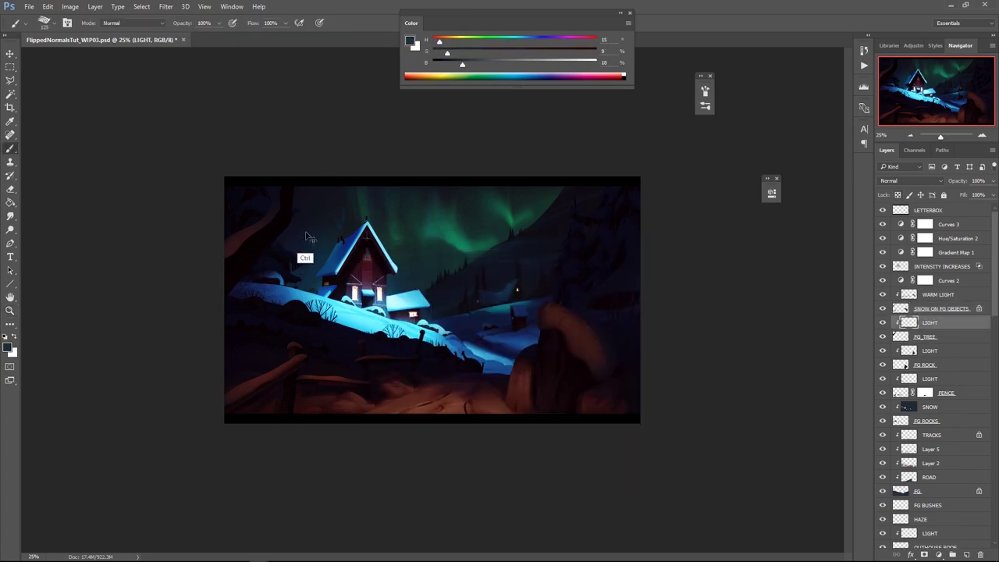
left_click(284, 245, "alt")
left_click(246, 280, "alt")
left_click(273, 228, "alt")
left_click_drag(251, 248, 238, 288)
left_click(281, 261)
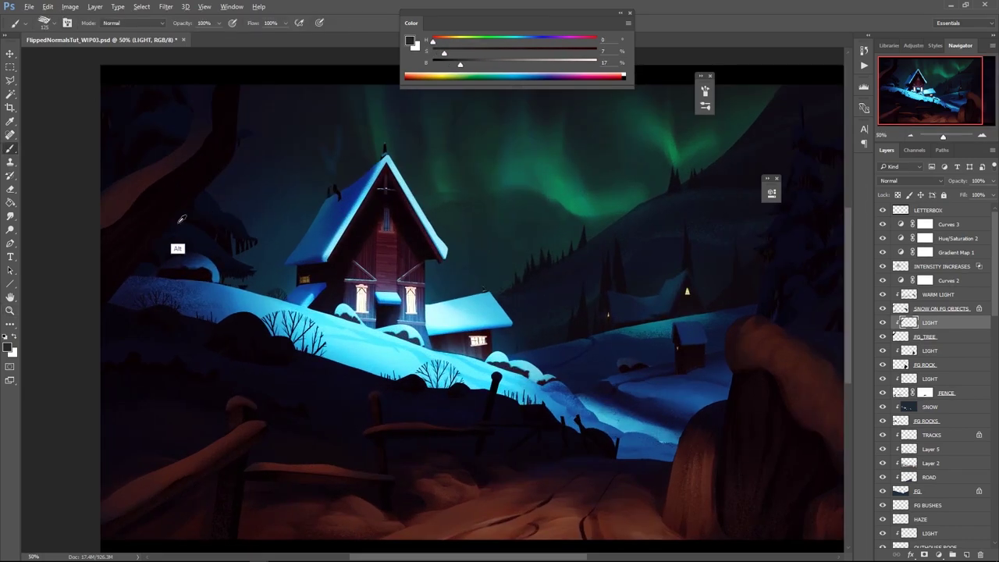
Select the WARM LIGHT layer and switch to the DOTTER brush at a much smaller size
left_click(941, 297)
right_click(602, 283)
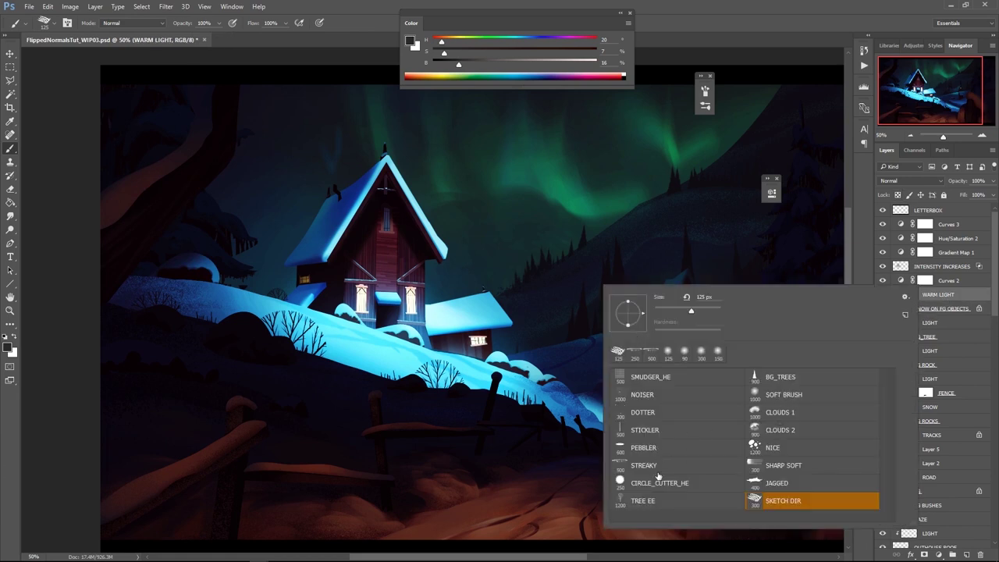
left_click(655, 396)
left_click(656, 413)
left_click(705, 92)
left_click(705, 91)
key("bracketleft")
key("bracketleft")
key("bracketleft")
key("bracketleft")
key("bracketleft")
key("bracketleft")
key("bracketleft")
key("bracketleft")
key("bracketleft")
key("bracketleft")
key("bracketleft")
key("bracketleft")
Sample a dark grey from the foreground tree for speckling its snow, check the whole image and save the file
left_click(148, 180, "alt")
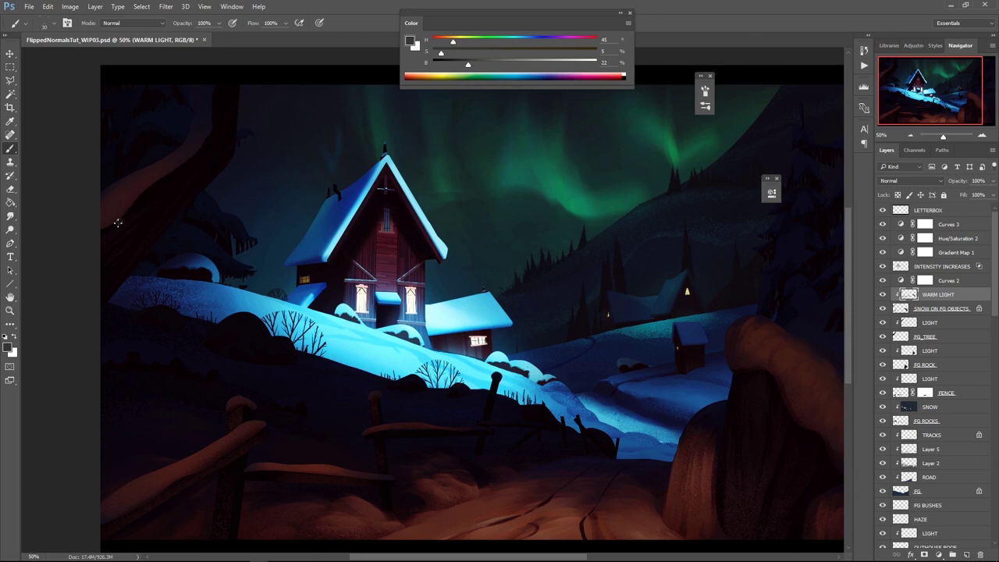
key("z")
left_click_drag(255, 104, 218, 165)
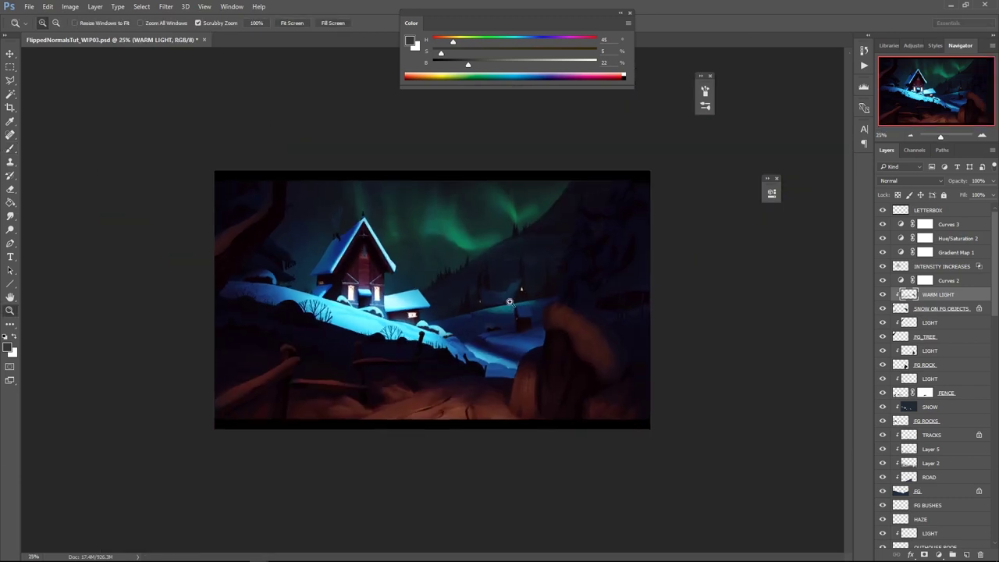
key("ctrl+s")
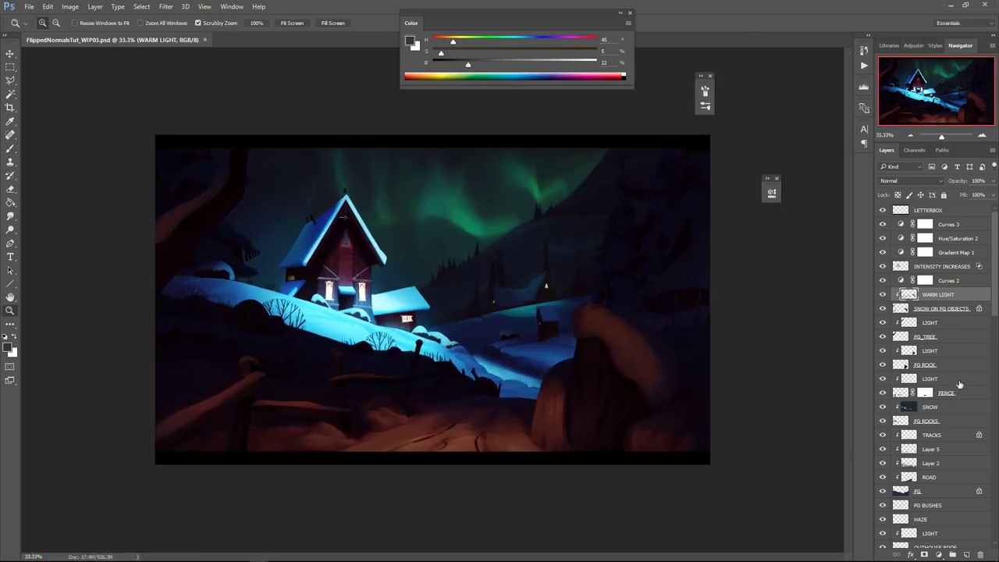
On INTENSITY INCREASES, load the SNOW ON FG OBJECTS selection and prepare a soft brush with hue 32, saturation 21% and brightness 37%
left_click(963, 268)
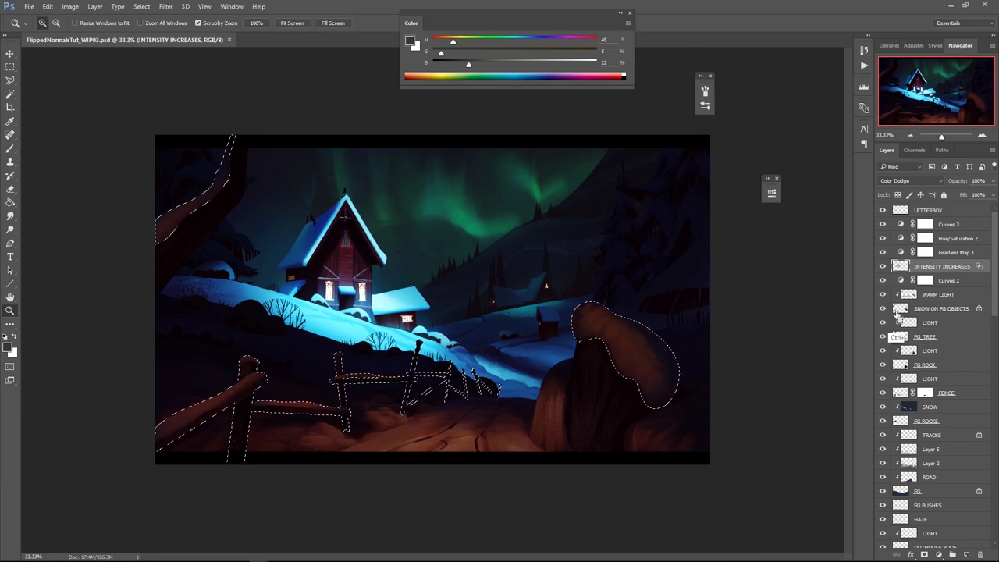
key("b")
right_click(590, 344)
left_click(772, 426)
left_click_drag(469, 64, 503, 67)
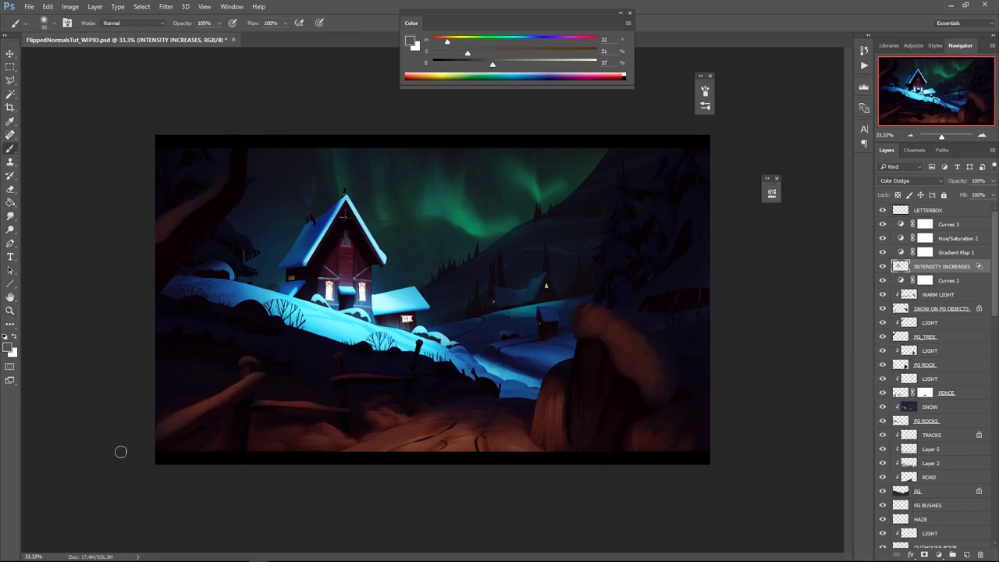
key("bracketright")
key("bracketright")
key("bracketright")
key("bracketright")
key("bracketleft")
key("bracketleft")
Load the FG ROCK outline as a selection and try brushing warm intensity along the lower foreground, undoing the strokes
left_click(901, 364, "ctrl")
key("bracketleft")
left_click_drag(499, 459, 392, 501)
key("ctrl+z")
key("bracketright")
key("bracketright")
key("bracketright")
key("bracketright")
key("bracketright")
key("ctrl+z")
mouse_move(504, 466)
left_mouse_down()
mouse_move(397, 496)
mouse_move(395, 480)
left_mouse_up()
key("ctrl+z")
Set the brush color to hue 23, saturation 59% and brightness 48%, and test the warm glow on the foreground at different brush sizes
mouse_move(505, 51)
left_mouse_down()
mouse_move(528, 53)
mouse_move(512, 66)
left_mouse_up()
key("bracketright")
key("bracketright")
mouse_move(482, 476)
left_mouse_down()
mouse_move(354, 521)
mouse_move(409, 497)
left_mouse_up()
key("ctrl+z")
key("bracketleft")
key("bracketleft")
key("bracketleft")
key("bracketleft")
key("bracketleft")
key("bracketright")
key("bracketright")
key("bracketleft")
key("bracketleft")
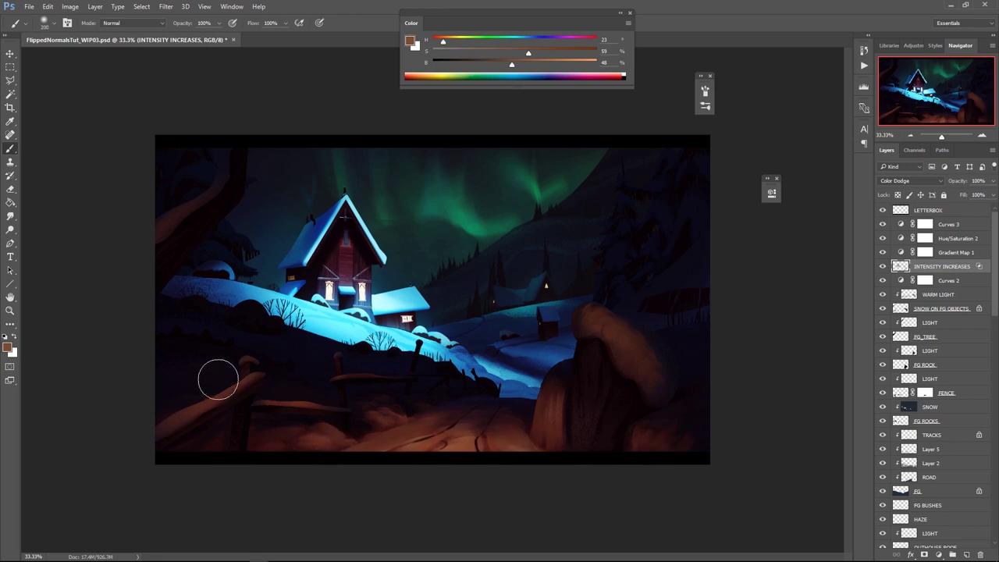
key("z")
key("b")
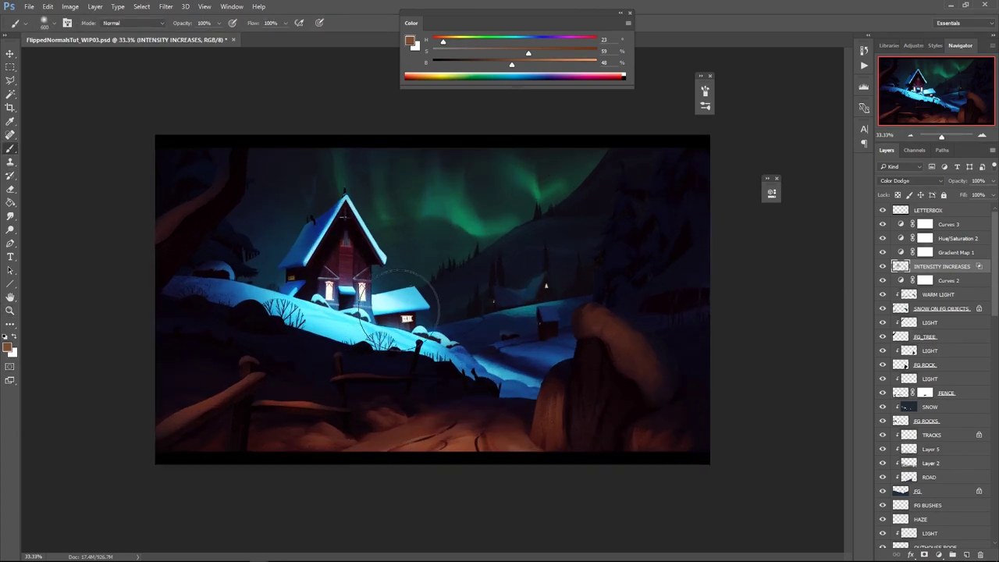
Shift the BG WASH layer's hue by +17, raise its lightness slightly with Hue/Saturation, and set its opacity to 40%
left_click_drag(993, 300, 975, 537)
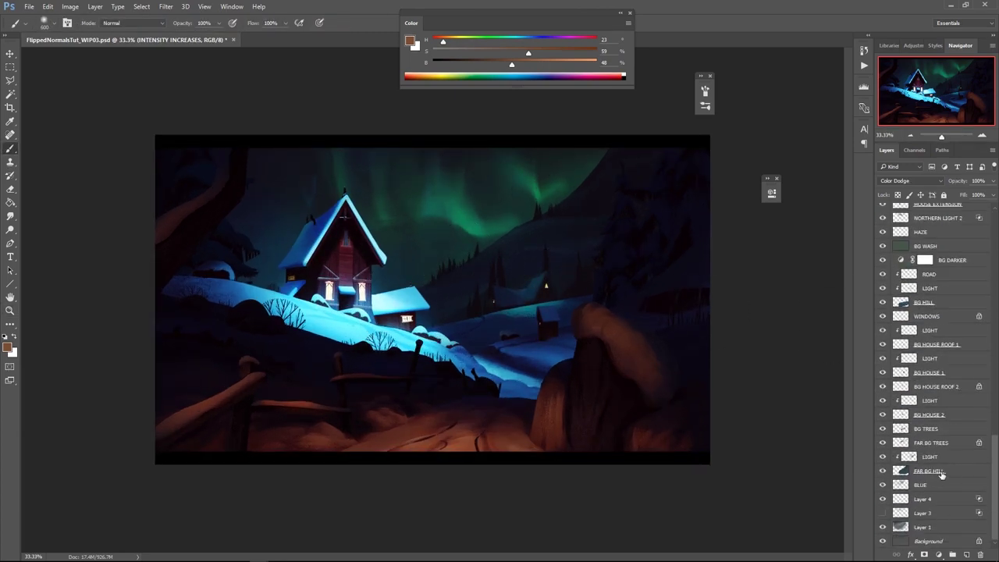
left_click(929, 245)
double_click(902, 246)
key("Escape")
key("ctrl+u")
left_click_drag(788, 329, 778, 329)
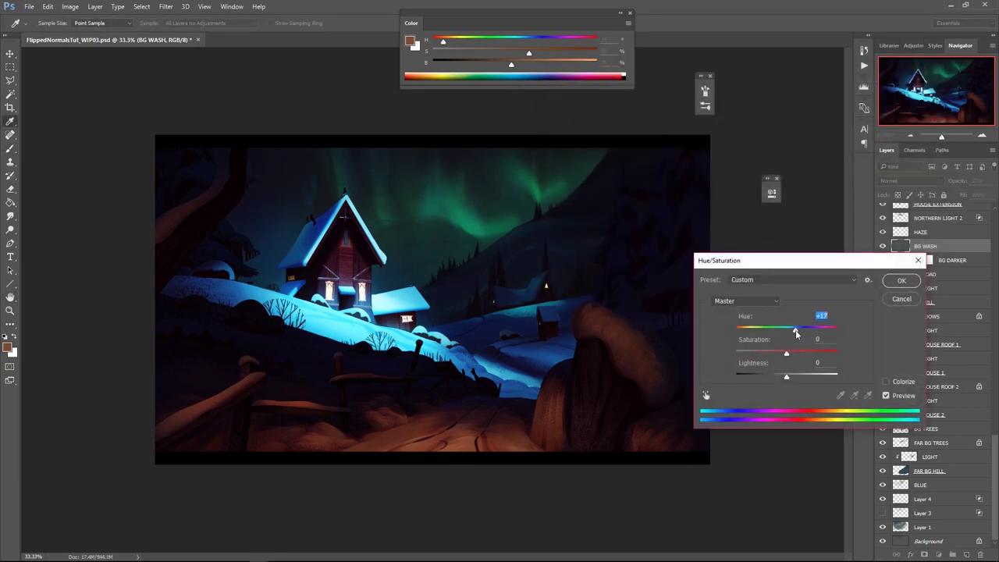
left_click_drag(797, 377, 791, 378)
left_click(896, 282)
left_click_drag(993, 181, 963, 196)
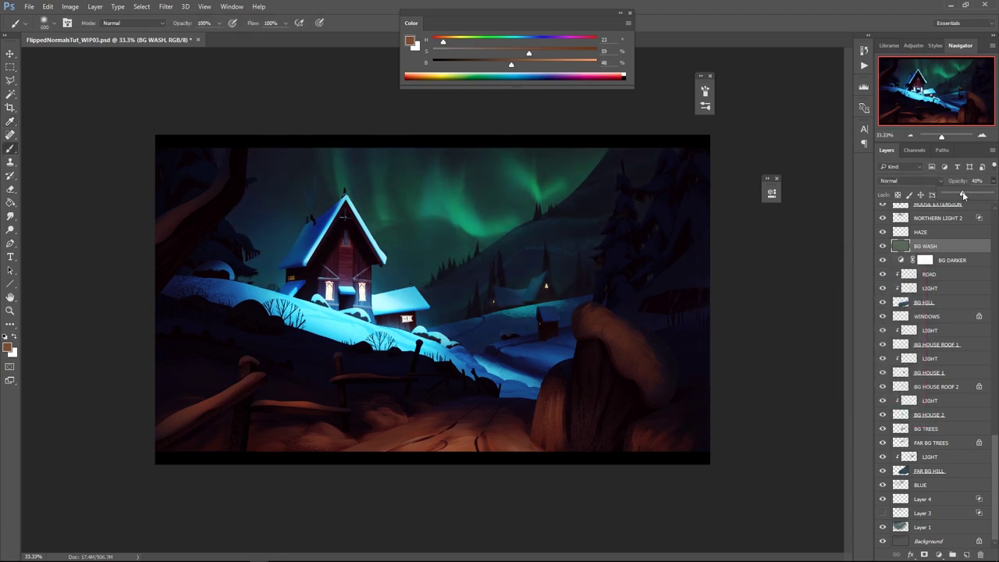
Darken the BG WASH layer with a Hue/Saturation lightness of -17 and set its opacity to 34%
double_click(900, 247)
left_click_drag(687, 271, 733, 269)
left_click(907, 92)
key("ctrl+u")
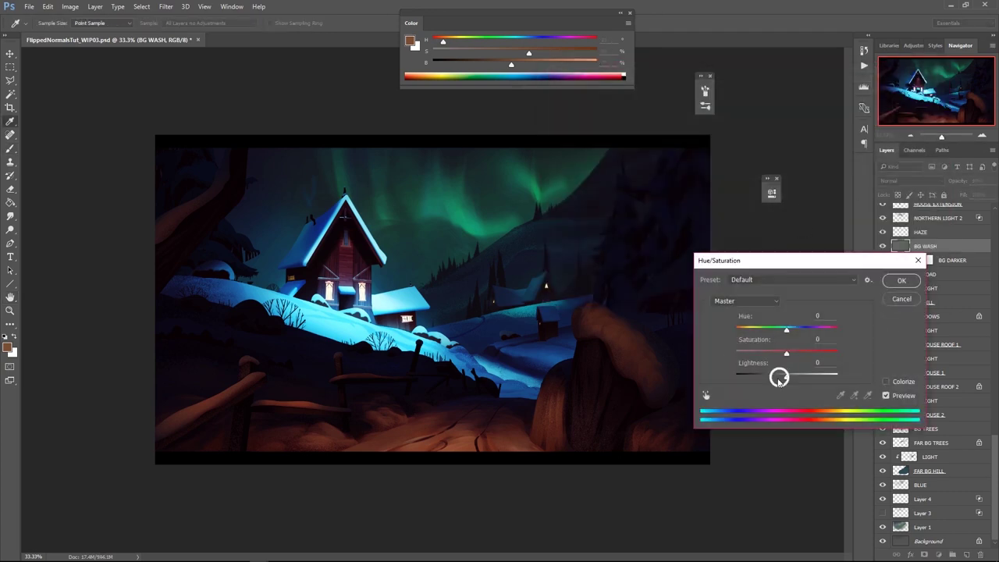
left_click_drag(779, 378, 777, 379)
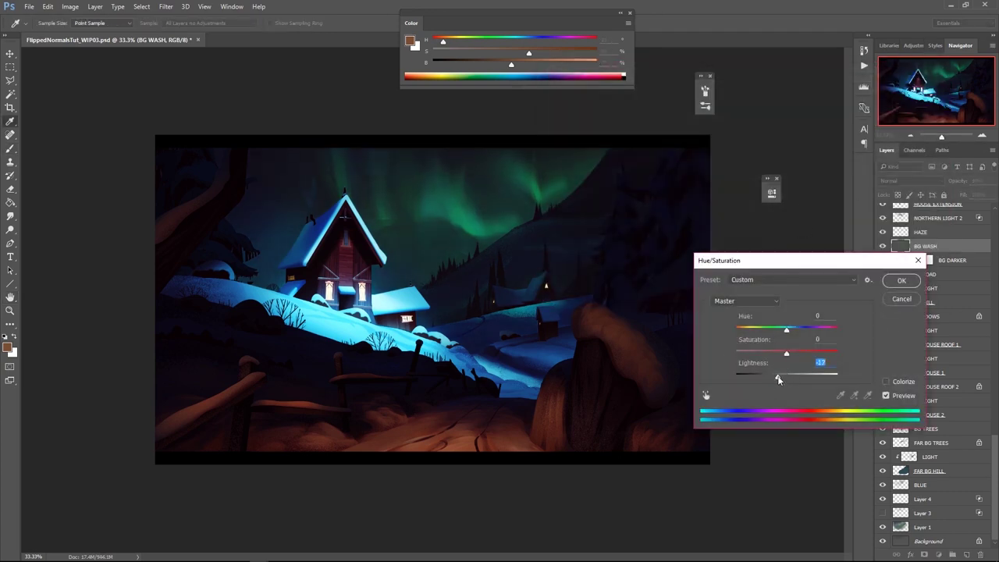
left_click(892, 285)
Examine the overall value balance by toggling the proof view and viewing the full image smaller and larger
key("ctrl+y")
key("ctrl+y")
key("z")
left_click(648, 344, "alt")
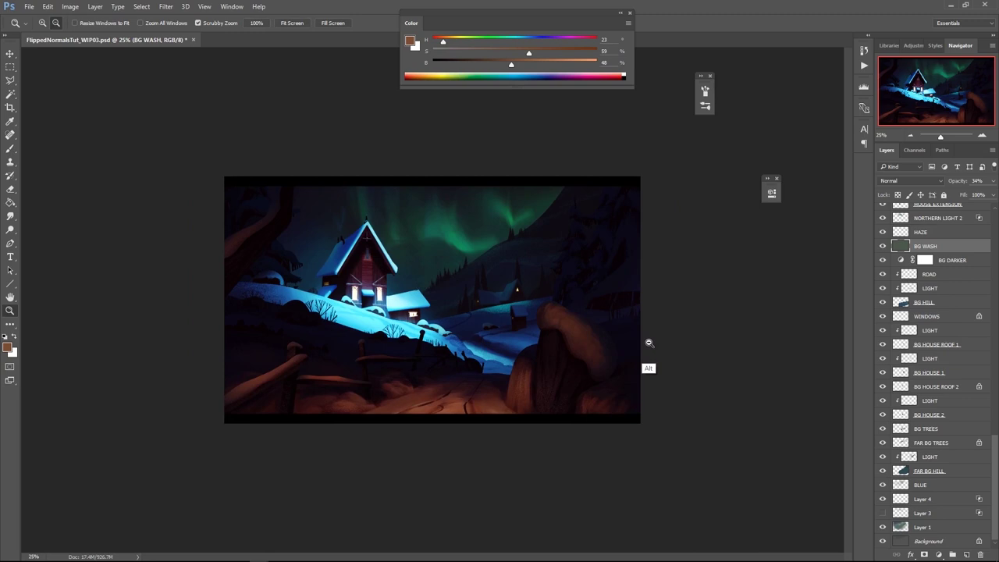
left_click(648, 344, "alt")
left_click(647, 344, "alt")
left_click(647, 345, "alt")
left_click(647, 345, "alt")
left_click(643, 344)
left_click_drag(642, 345, 697, 327)
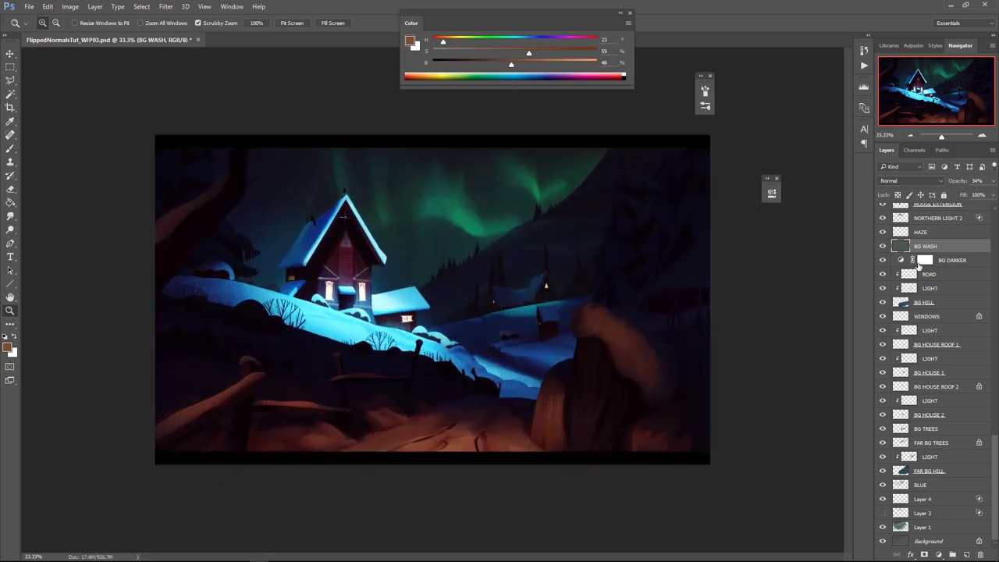
Raise the lightness of the house's TEXTURE 2 layer to +13 with Hue/Saturation
scroll(973, 372, "up", 10)
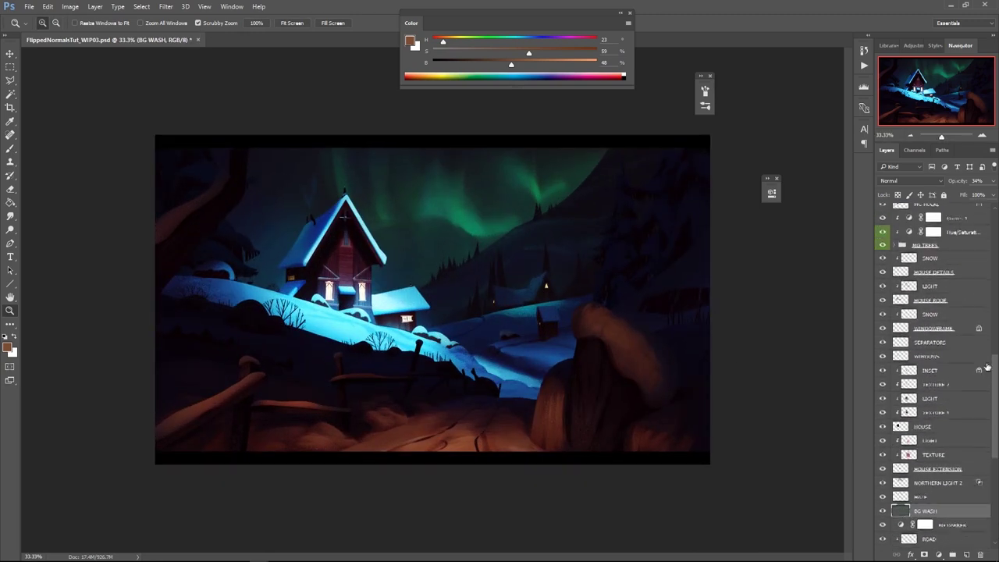
scroll(985, 311, "up", 1)
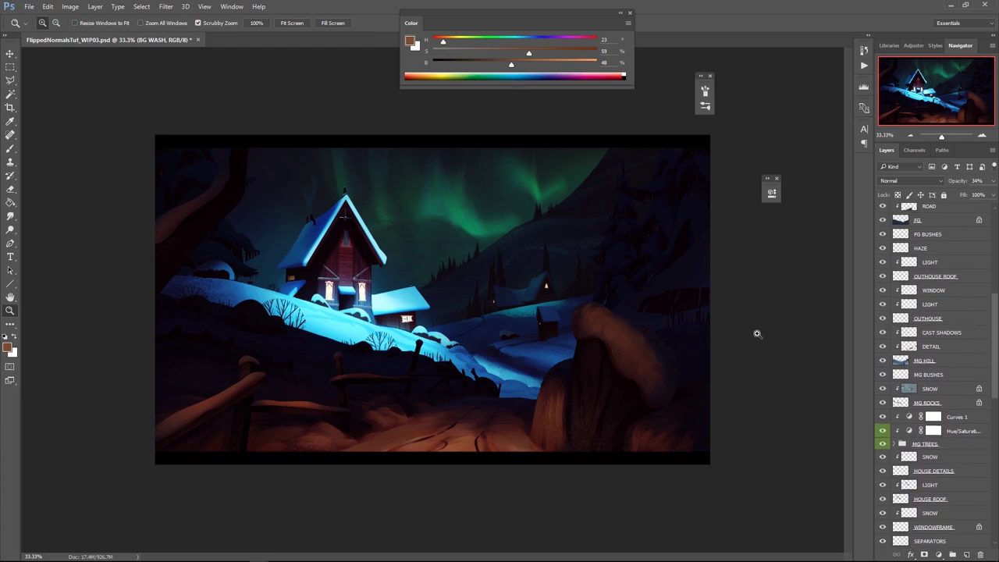
scroll(988, 405, "down", 3)
left_click(952, 451)
key("ctrl+u")
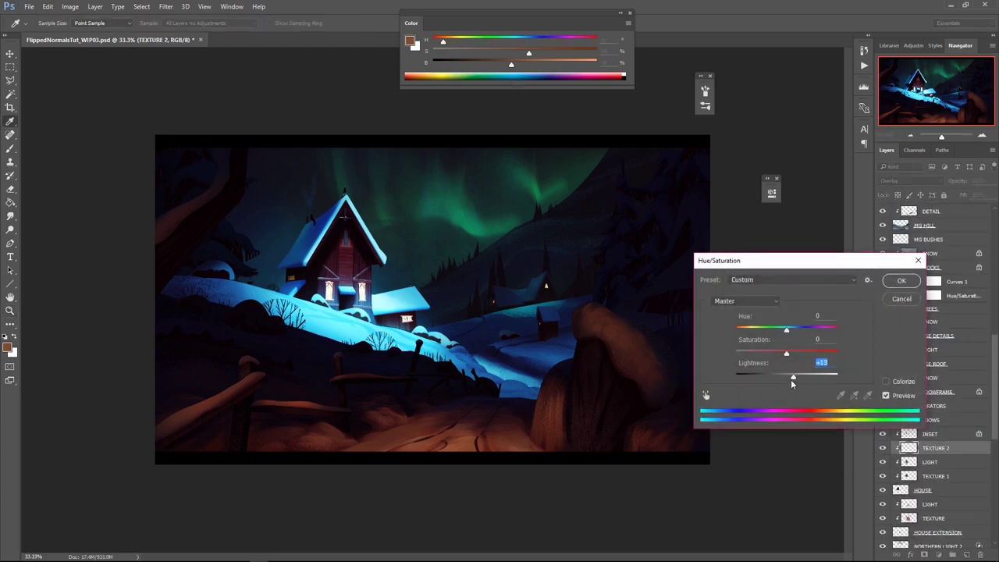
left_click(898, 282)
Erase some of the light around the house extension's wall on the LIGHT layer above TEXTURE, using a smaller eraser
left_click(517, 331, "ctrl")
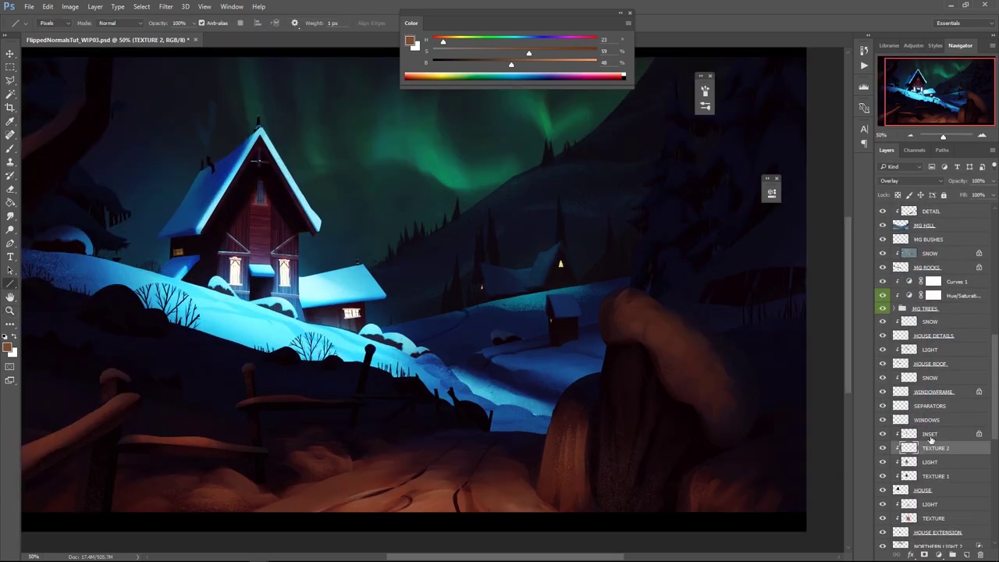
left_click(931, 460)
key("bracketleft")
key("bracketleft")
key("bracketleft")
key("bracketleft")
key("bracketleft")
left_click(930, 504)
left_click_drag(349, 325, 321, 318)
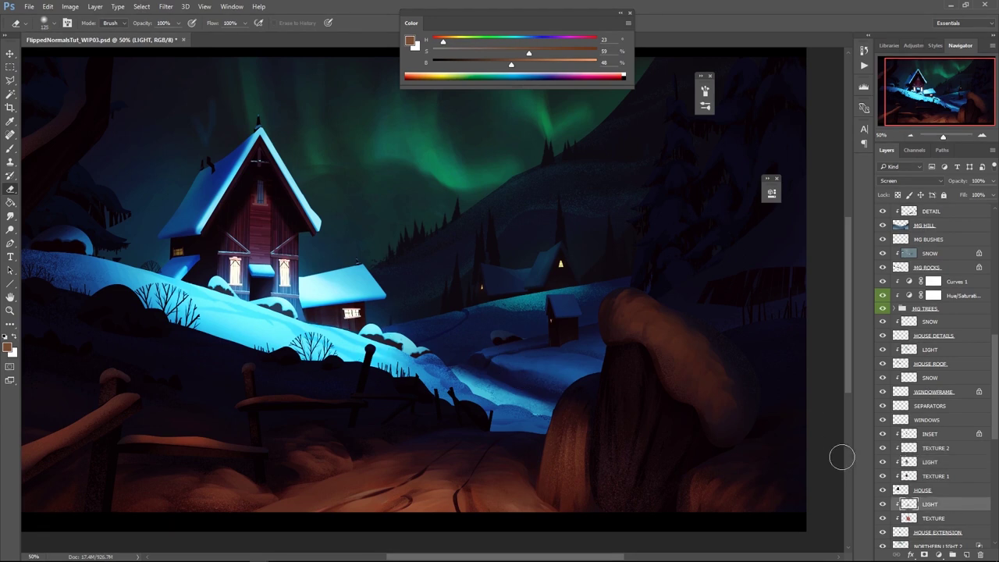
Lasso the overhanging end of the extension roof on the HOUSE ROOF layer and cut it away
left_click(939, 364)
key("l")
key("shift+l")
key("shift+l")
key("ctrl+x")
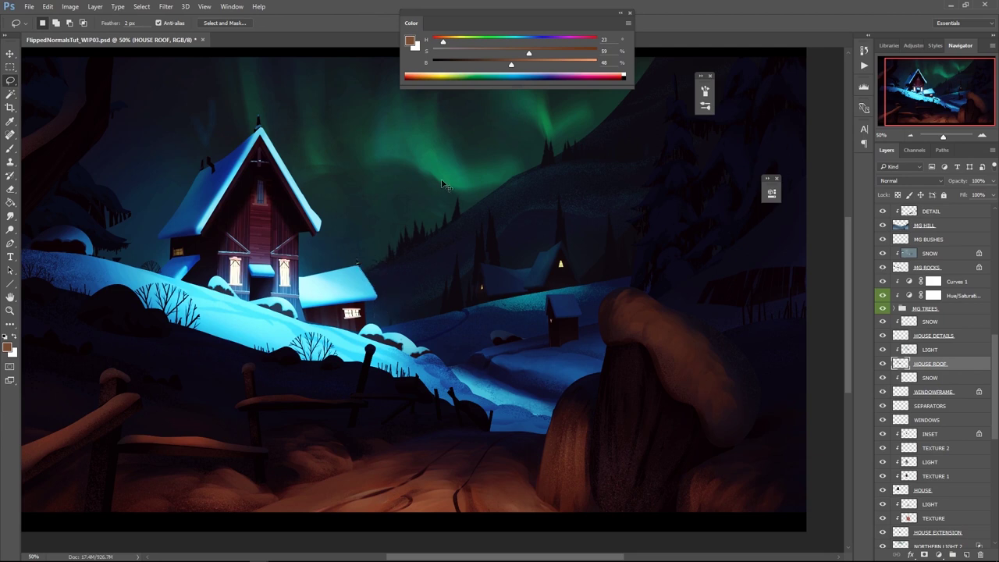
Free-transform the small detail on top of the extension roof on the HOUSE DETAILS layer, pulling it upward
left_click(937, 336)
key("ctrl+t")
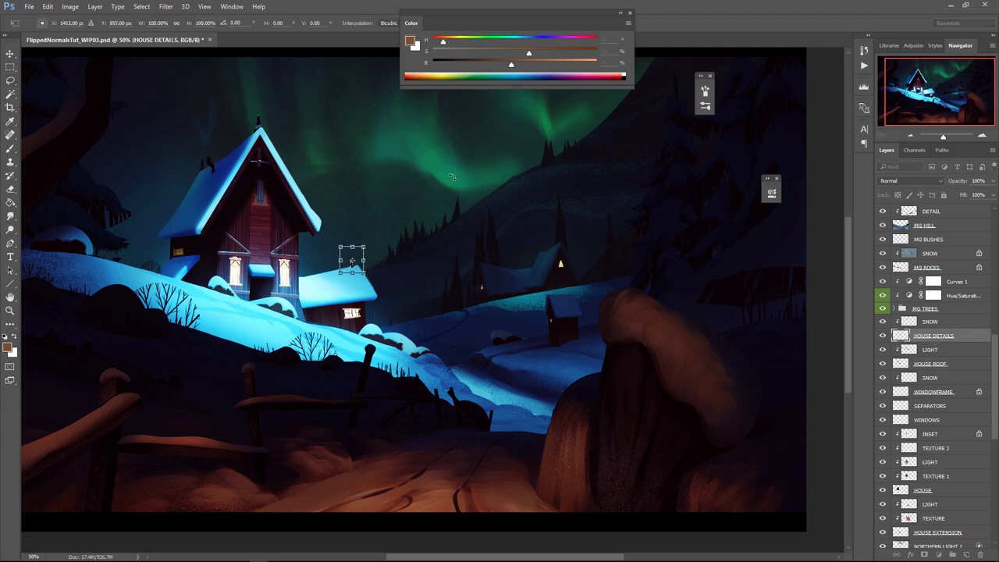
left_click_drag(354, 246, 354, 232, "shift")
key("Return")
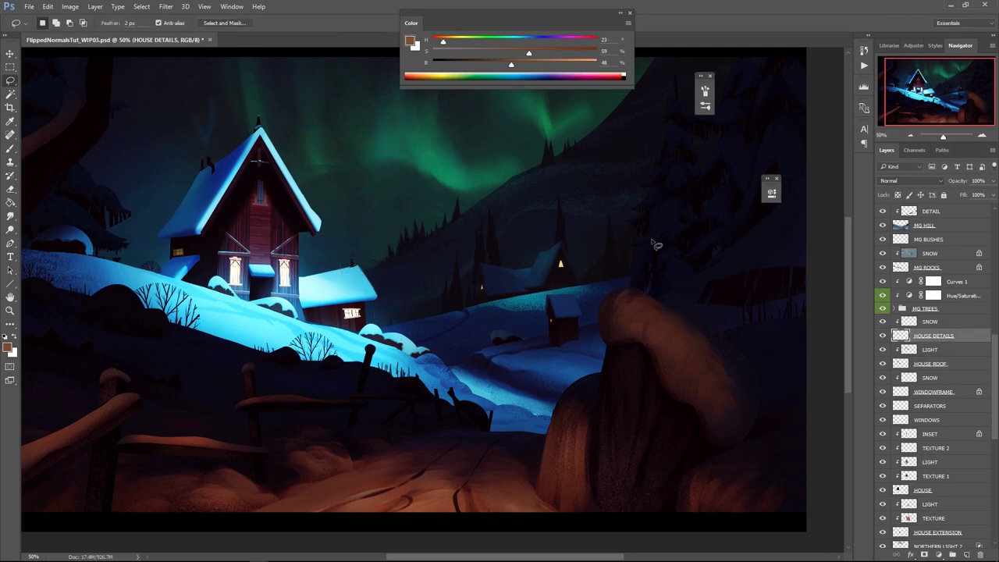
View the full image and toggle the proof view to judge the cabin's values after the roof edit
key("e")
key("z")
left_click(466, 246, "alt")
left_click(533, 301, "alt")
left_click(581, 243)
key("ctrl+y")
key("ctrl+y")
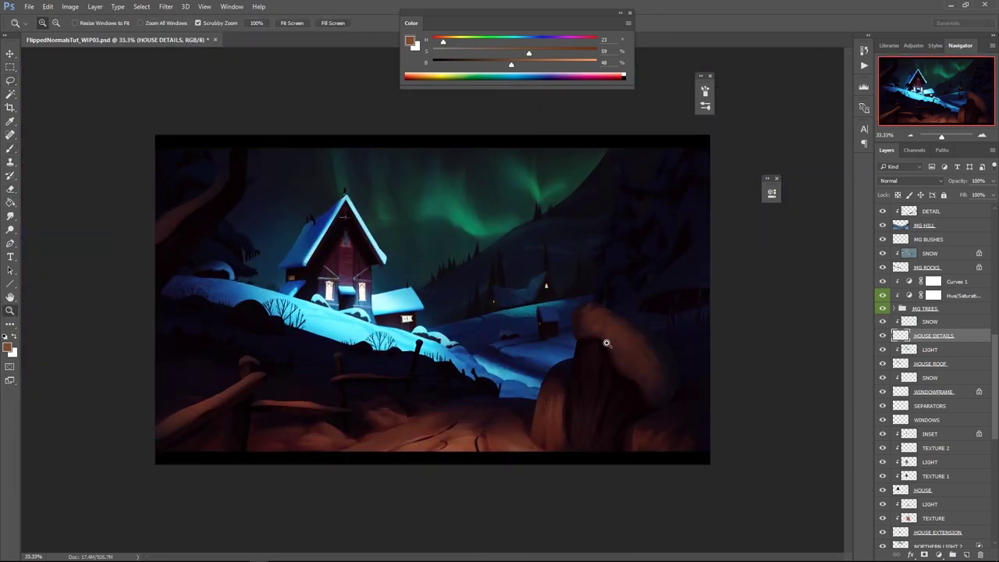
Apply a Gaussian Blur to the LIGHT layer clipped to FAR BG HILL
left_click_drag(994, 341, 993, 510)
left_click(941, 443)
left_click(945, 460)
left_click(167, 7)
mouse_move(173, 122)
left_click(142, 161)
left_click_drag(605, 235, 575, 236)
left_click(699, 98)
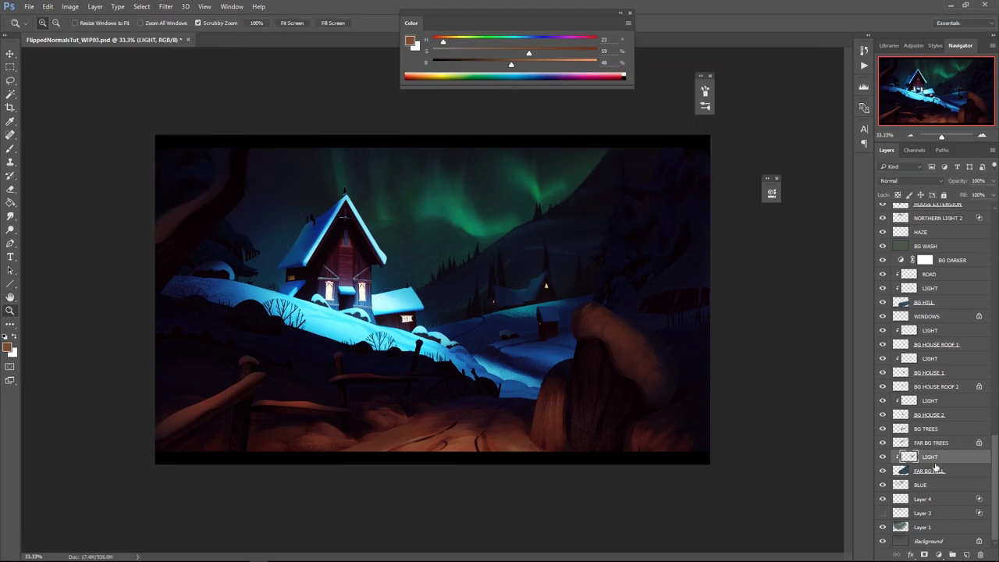
Try merging the LIGHT layer with FAR BG HILL and applying a blur filter to the merged hill
left_click(939, 475, "ctrl")
key("ctrl+e")
left_click(171, 7)
mouse_move(195, 123)
left_click(140, 181)
left_click(782, 159)
key("ctrl+alt+z")
key("ctrl+alt+z")
Compare the far hill with its LIGHT layer hidden and shown, and erase across the FAR BG TREES layer
left_click_drag(993, 410, 991, 478)
left_click(929, 456)
left_click(883, 458)
left_click(883, 459)
left_click(927, 443)
key("e")
left_click_drag(537, 253, 447, 315)
Pick another brush preset and sample the aurora green (hue 147, saturation 40%, brightness 55%) for the far hill's LIGHT layer
key("b")
right_click(549, 283)
left_click(595, 409)
left_click(727, 171)
left_click(474, 227, "alt")
left_click(929, 456)
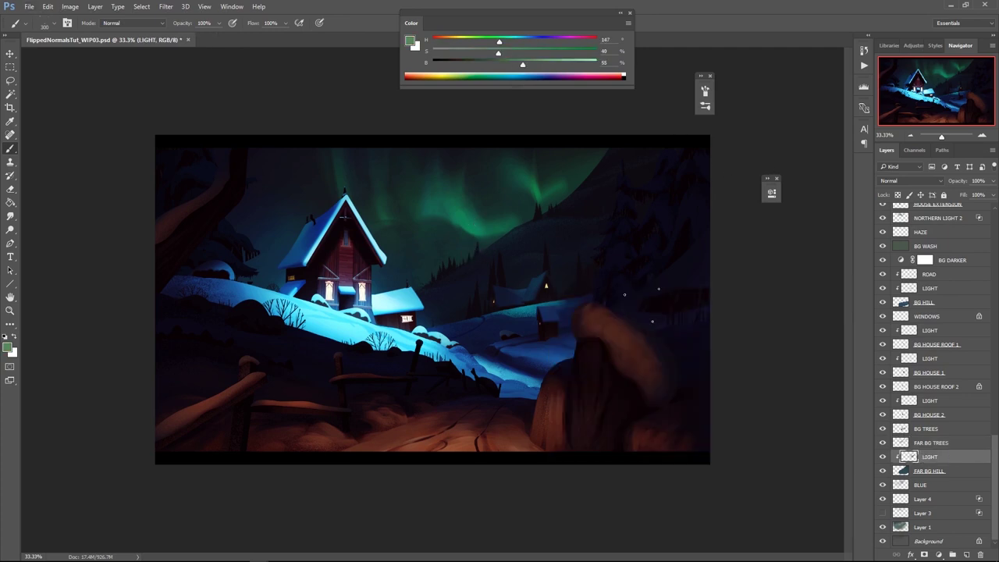
Lasso part of the far hill slope, hide the selection outline, enlarge the brush and lower its color brightness to 47%
key("l")
left_click_drag(597, 244, 530, 255)
mouse_move(595, 238)
left_mouse_down()
mouse_move(412, 310)
mouse_move(625, 194)
left_mouse_up()
key("b")
key("ctrl+h")
key("bracketright")
left_click(337, 555)
left_click(796, 169)
left_click(883, 42)
left_click_drag(523, 64, 507, 64)
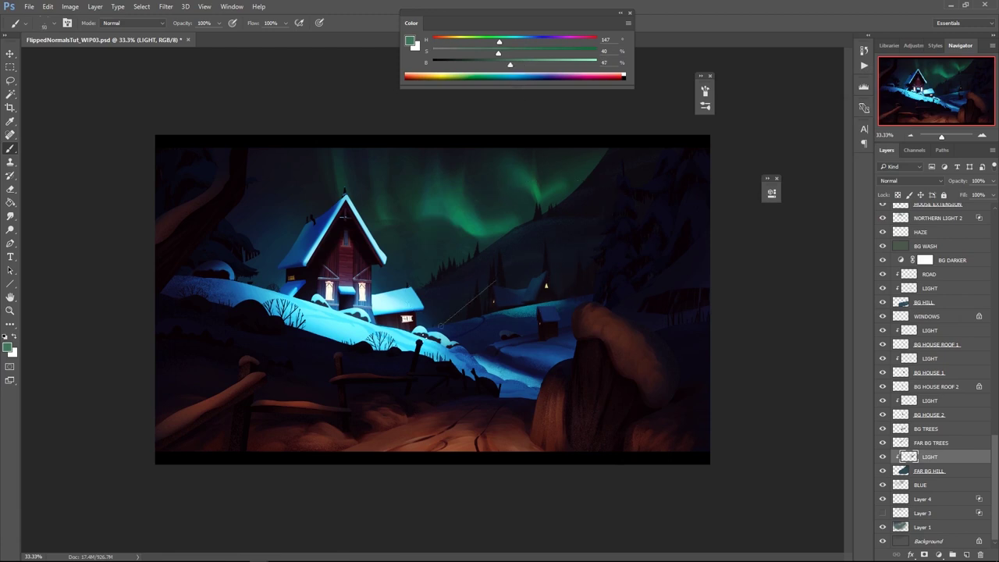
Lasso another patch of the far hill near the cabin for brushing green light, check the full image and save the document
key("l")
left_click_drag(459, 265, 465, 244)
key("b")
key("bracketright")
key("r")
key("z")
left_click(607, 256, "alt")
left_click(607, 256, "alt")
left_click(607, 256)
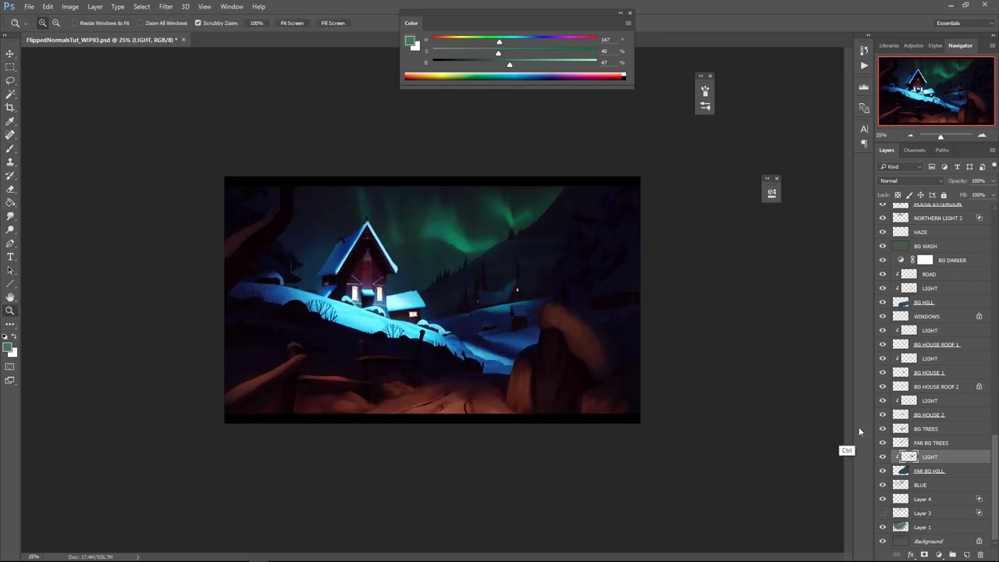
key("ctrl+s")
Show the Layer 3 aurora streaks, lower their lightness and shift their hue upward with Hue/Saturation
left_click(930, 527)
left_click(932, 500)
left_click(883, 513)
left_click(928, 513)
key("ctrl+u")
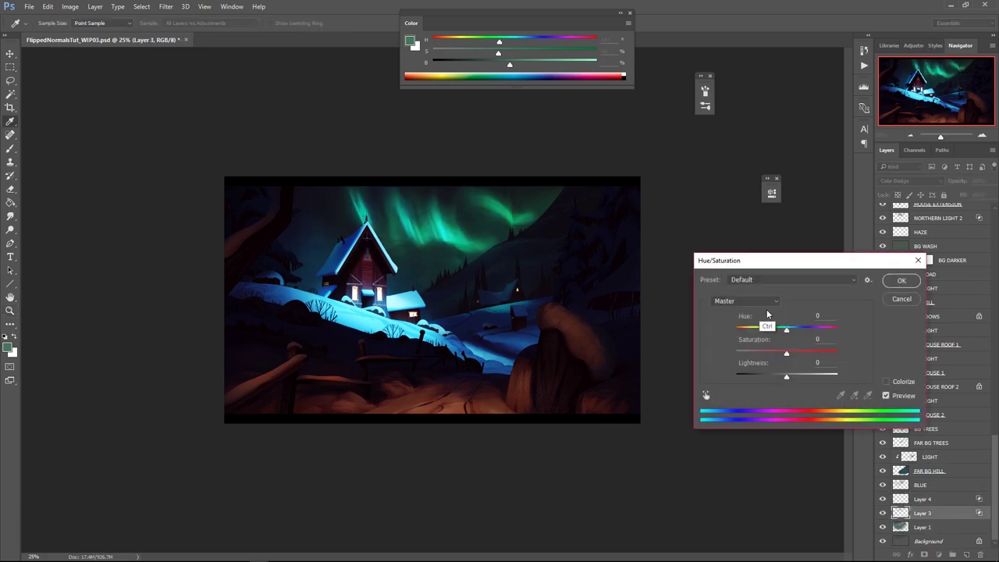
left_click(768, 376)
left_click_drag(758, 379, 756, 377)
left_click_drag(786, 331, 798, 331)
left_click(903, 286)
Select Layer 4, pick a different brush preset and set the color to hue 187, saturation 40%, brightness 52%
left_click(924, 527)
key("b")
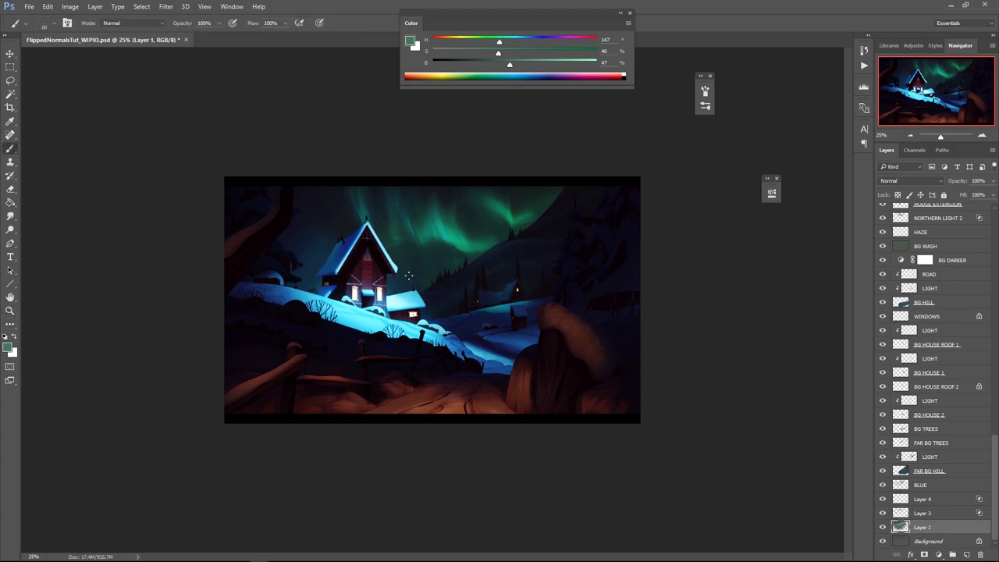
right_click(419, 282)
left_click(587, 390)
left_click(904, 513)
left_click(929, 500)
left_click(519, 42)
left_click(518, 64)
Try painting a teal glow on Layer 4 beside the cabin with different brush sizes, undoing the strokes
key("bracketleft")
key("ctrl+z")
key("bracketleft")
mouse_move(257, 315)
left_mouse_down()
mouse_move(291, 281)
mouse_move(212, 265)
left_mouse_up()
key("bracketright")
key("bracketright")
key("bracketright")
key("bracketright")
key("ctrl+z")
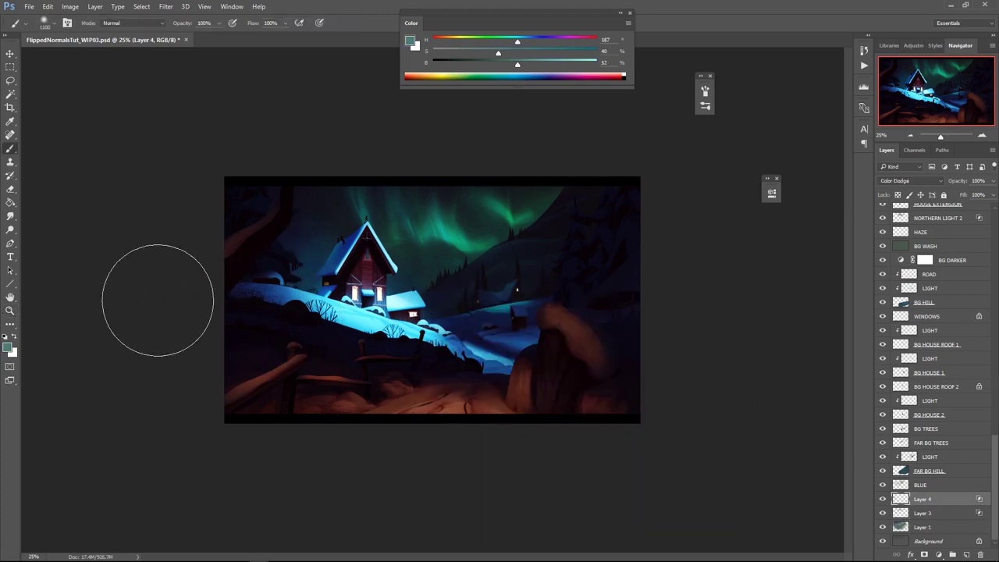
Check the whole composition at thumbnail size and larger, and save the document
key("z")
left_click(559, 326, "alt")
left_click(558, 326, "alt")
left_click(506, 321)
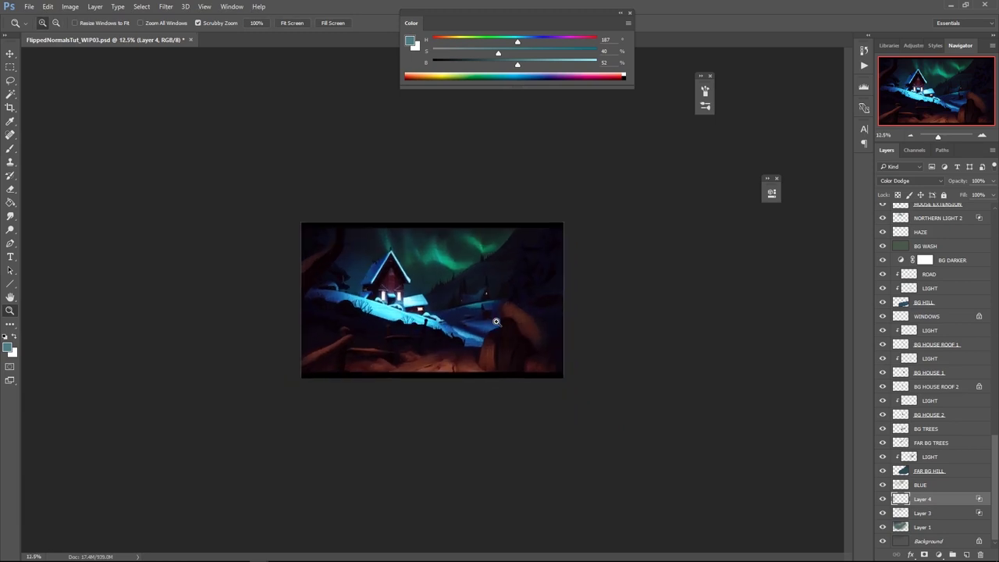
left_click(478, 313)
left_click(473, 313)
left_click(471, 314)
left_click(471, 314, "alt")
key("ctrl+s")
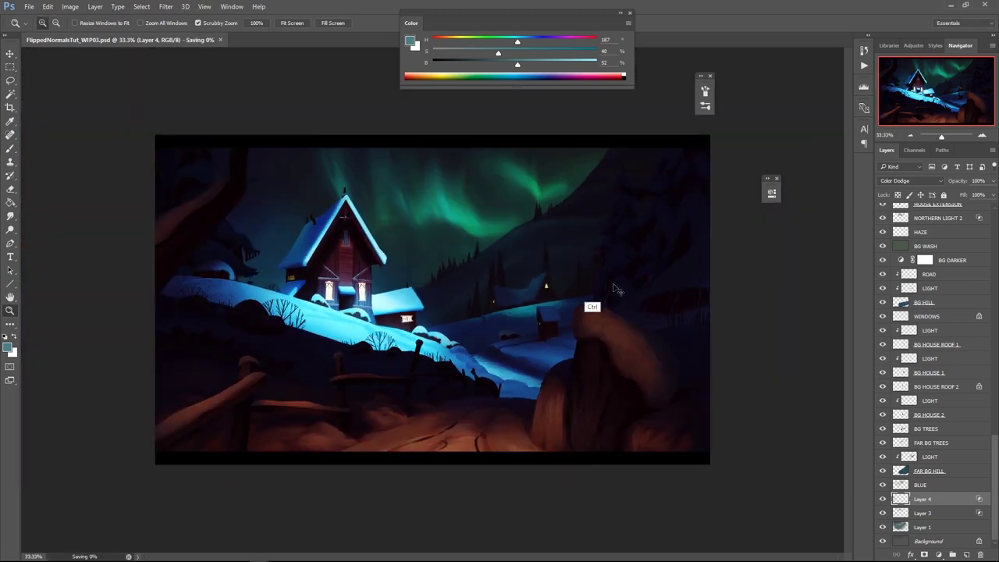
Hide the LETTERBOX layer and stamp all visible layers into a new merged layer above Curves 3
left_click_drag(994, 448, 994, 221)
left_click(951, 211)
left_click(883, 210)
left_click(948, 224)
key("ctrl+shift+alt+e")
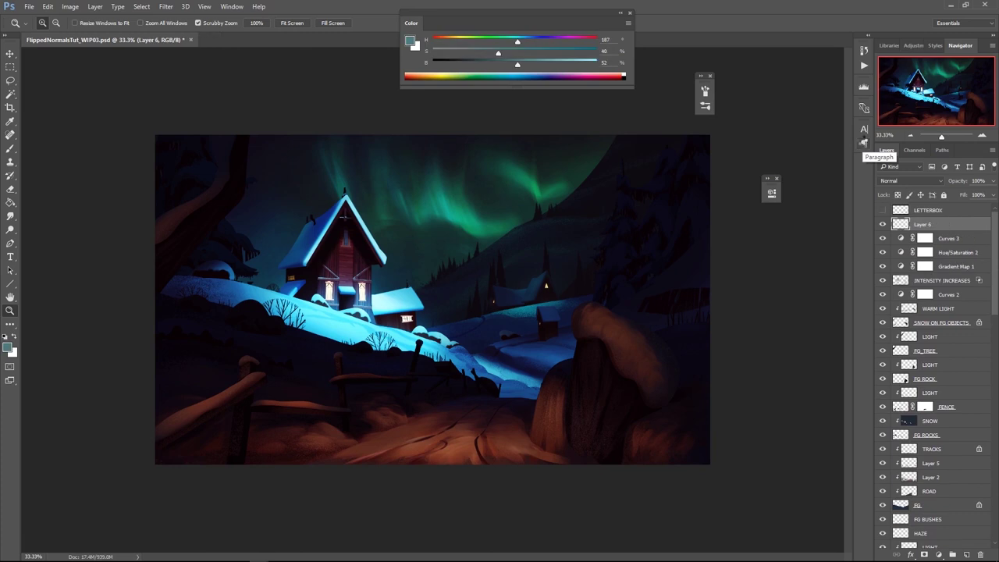
Create a new layer and fill a border around the edges of the image with black using an inverted rectangular selection
key("ctrl+shift+alt+n")
key("m")
mouse_move(170, 145)
left_mouse_down()
mouse_move(476, 357)
mouse_move(695, 452)
left_mouse_up()
key("ctrl+shift+i")
key("g")
left_click(7, 346)
left_click_drag(660, 398, 586, 472)
key("Return")
left_click(163, 304)
key("ctrl+d")
Soften the black border into a vignette with Gaussian Blur and reduce the layer's opacity
left_click(165, 6)
mouse_move(179, 120)
left_click(127, 161)
left_click_drag(638, 235, 644, 235)
left_click(695, 98)
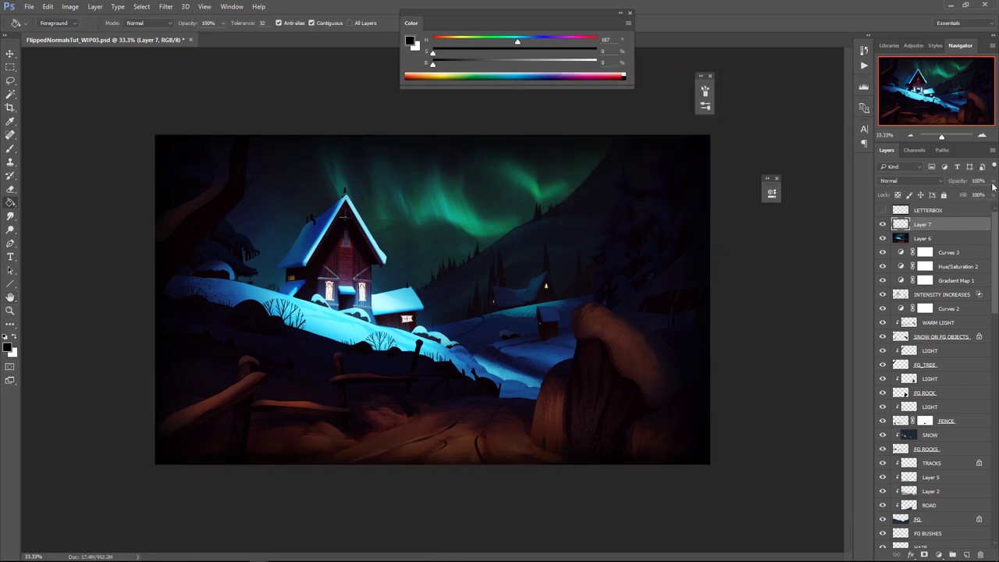
left_click_drag(992, 181, 958, 191)
Show the LETTERBOX layer again and adjust the midtones of the merged Layer 6 slightly with Curves
left_click(882, 210)
left_click(923, 238)
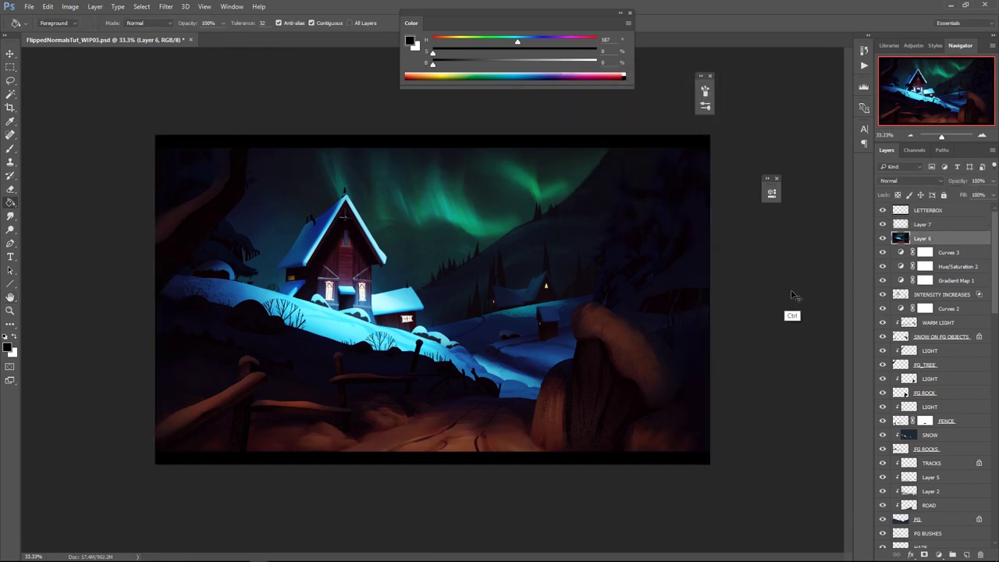
key("ctrl+m")
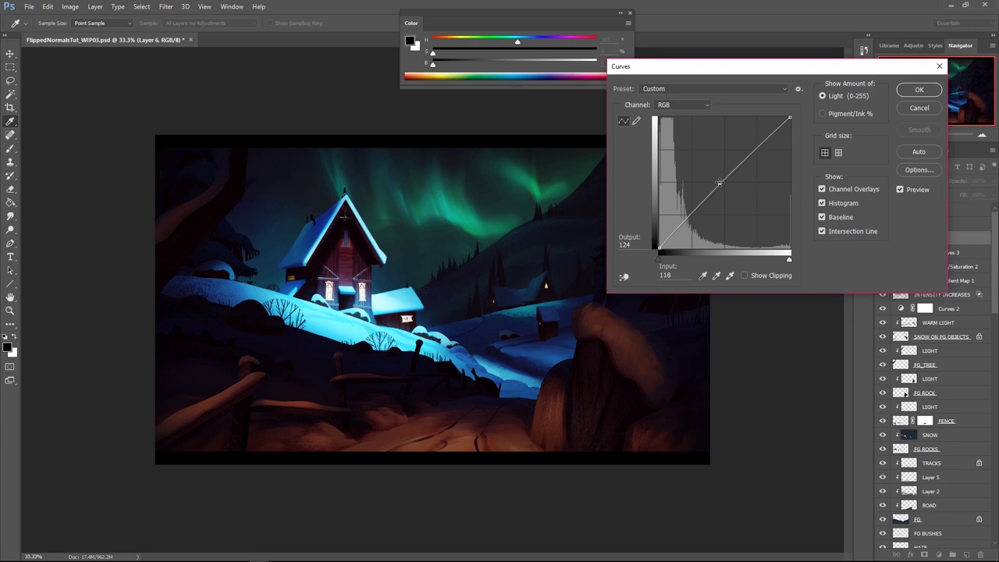
left_click_drag(718, 181, 720, 182)
left_click(919, 89)
Apply Color Balance to the midtones of Layer 6 with levels -10, 0 and +11
left_click(167, 7)
left_click(166, 7)
left_click(166, 7)
left_click(82, 10)
mouse_move(85, 33)
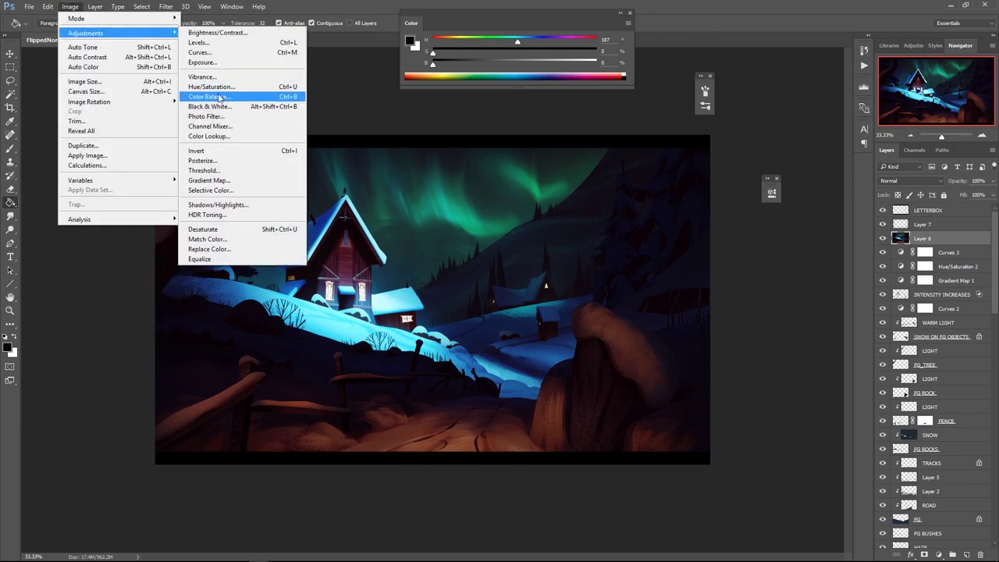
left_click(211, 98)
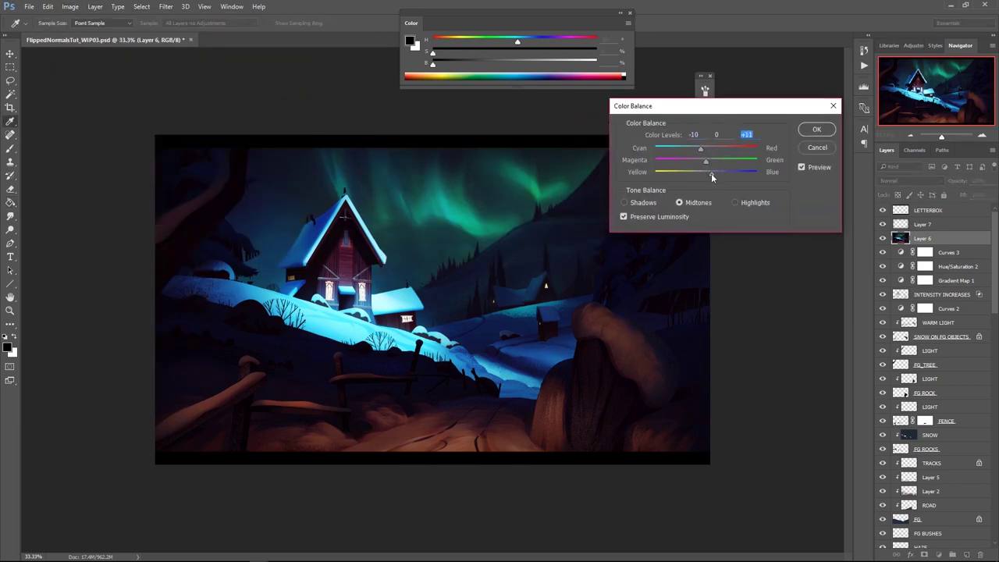
left_click(816, 129)
Shift the blues of Layer 6 with Hue/Saturation to hue -13 and saturation +17
key("ctrl+u")
left_click(768, 301)
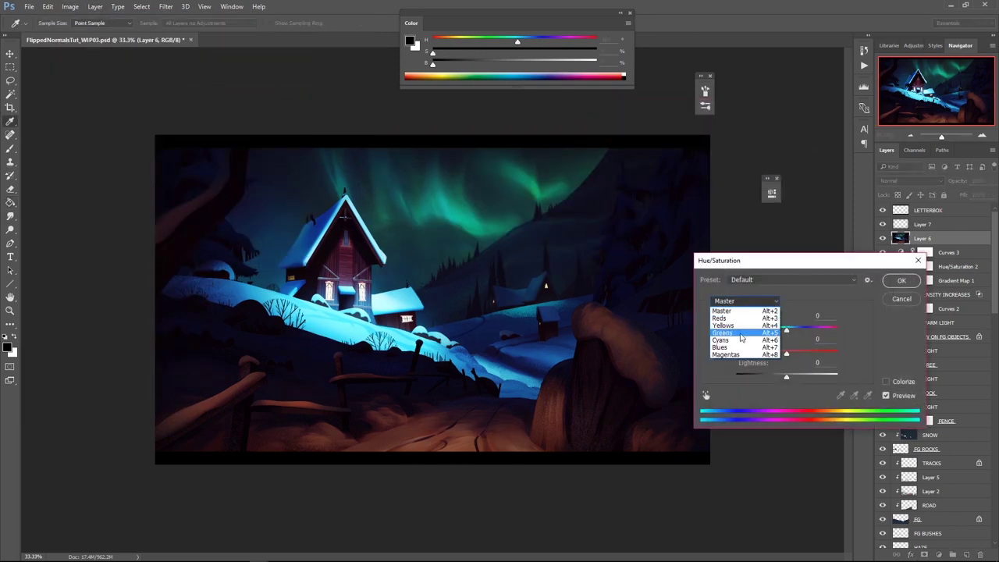
left_click(737, 351)
mouse_move(786, 353)
left_mouse_down()
mouse_move(798, 356)
mouse_move(780, 335)
left_mouse_up()
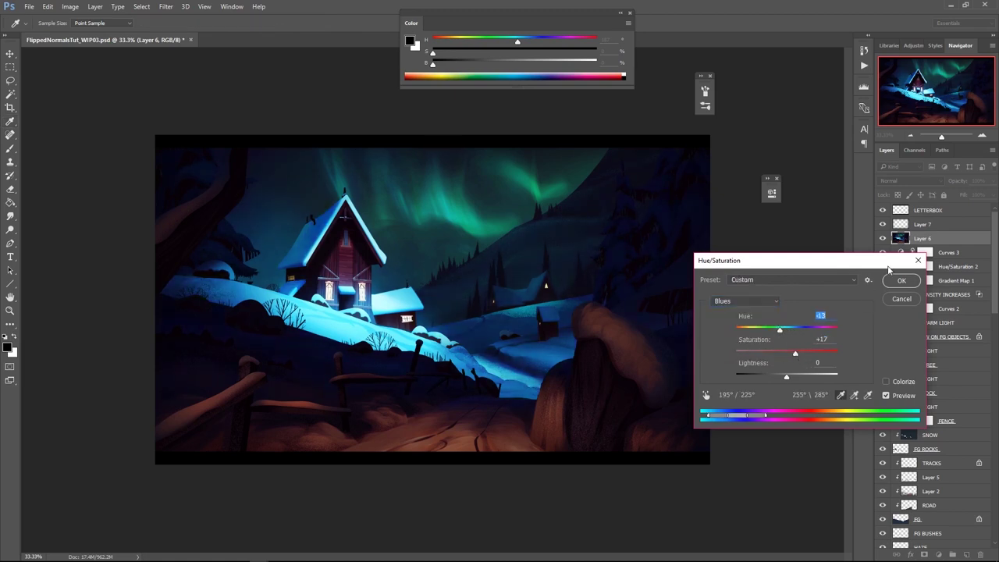
Adjust the saturation and hue of the greens, apply the correction, and compare the image with and without Layer 6
left_click(745, 301)
left_click(746, 329)
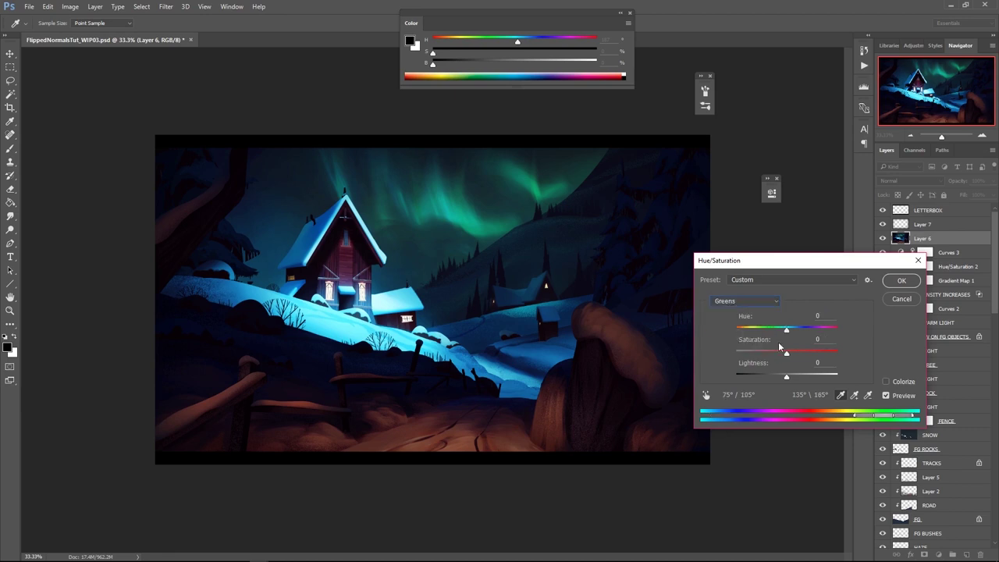
left_click_drag(804, 353, 776, 331)
left_click(898, 282)
left_click(884, 240)
left_click(885, 240)
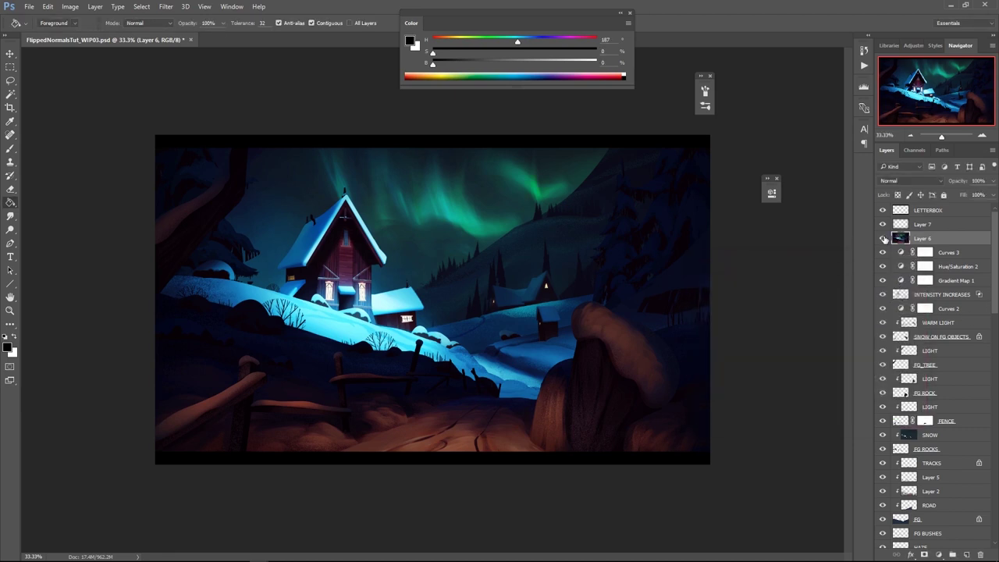
Add a subtle amount of monochromatic Gaussian noise to Layer 6 as film grain
key("z")
left_click(576, 301, "alt")
left_click(590, 288)
left_click(591, 288)
left_click(166, 7)
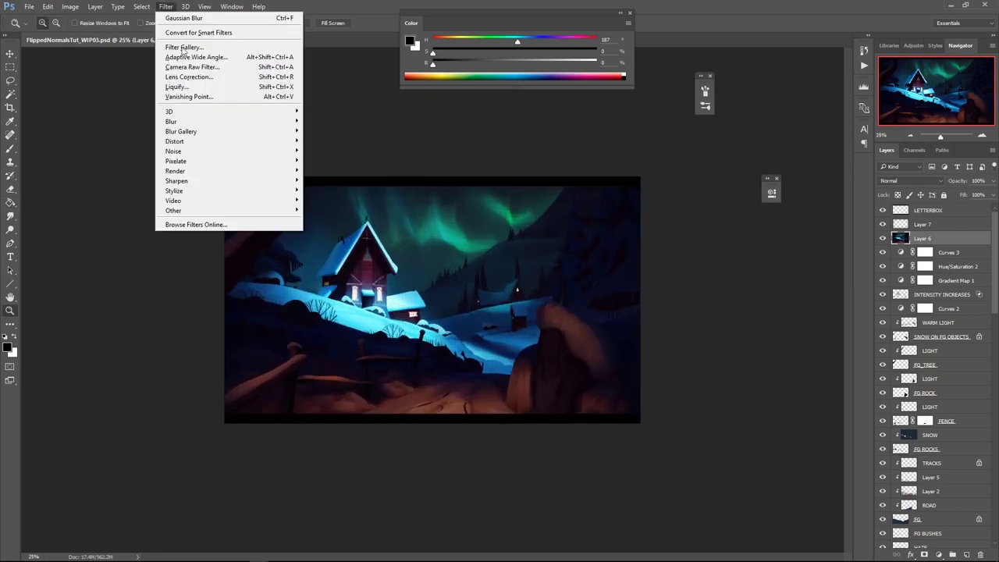
mouse_move(192, 152)
left_click(112, 151)
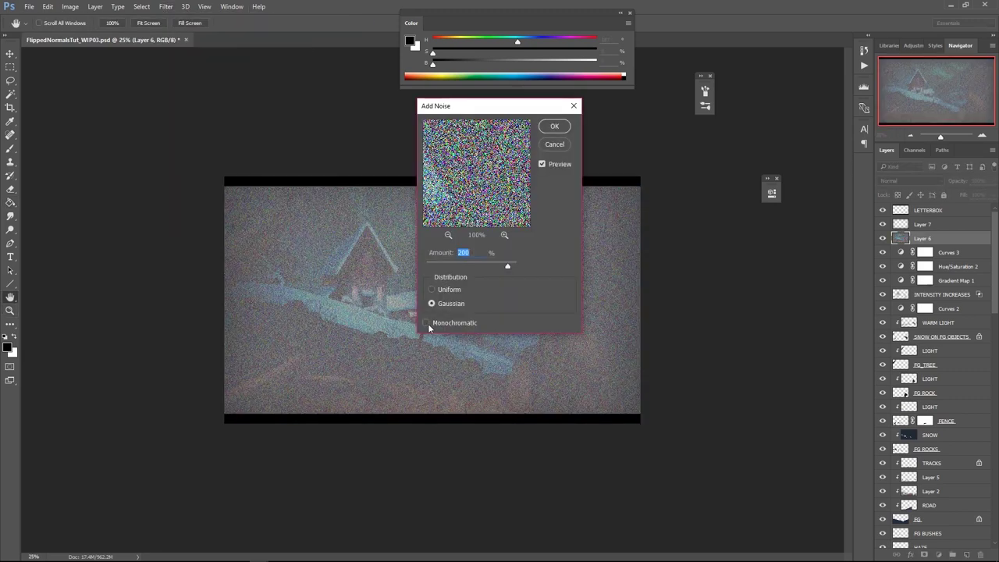
left_click(426, 322)
left_click_drag(442, 264, 428, 264)
left_click(561, 129)
Check the grained image up close and in proof colours, and save the document
left_click(502, 241)
left_click(504, 241)
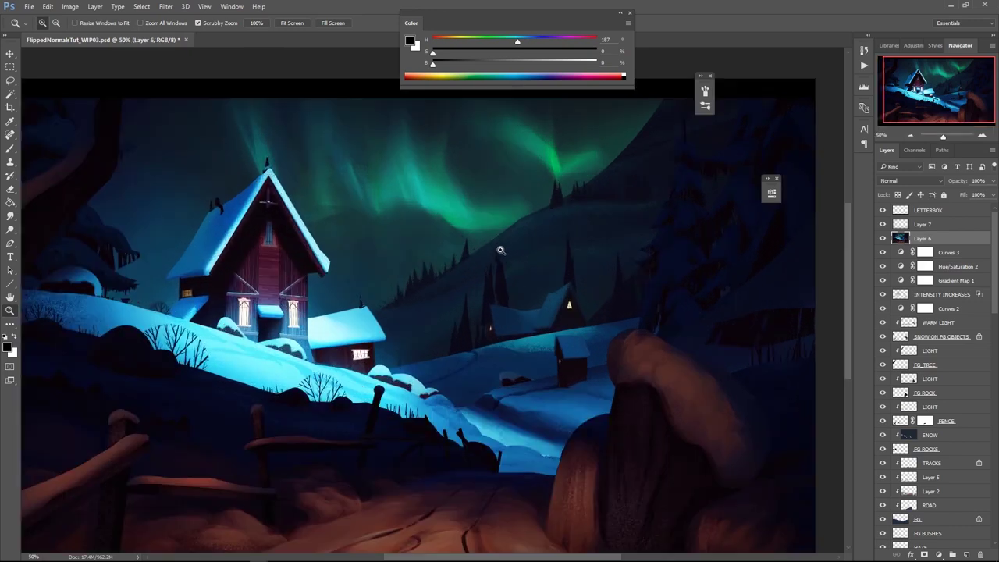
left_click(506, 240, "alt")
key("ctrl+y")
key("ctrl+y")
left_click(619, 322, "alt")
key("ctrl+s")
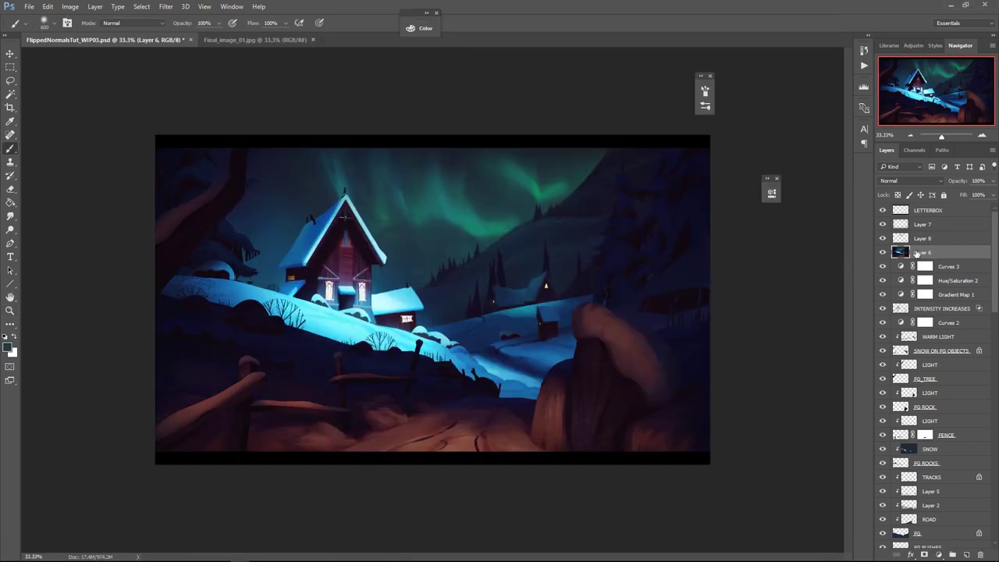
Compare the image with and without Layer 8, and hide the merged Layer 6
left_click(907, 239)
left_click(884, 239)
left_click(883, 239)
left_click(897, 255)
left_click(882, 252)
Add a Curves adjustment layer above Layer 6, anchor its midpoint and raise the black point slightly
left_click(939, 555)
left_click(917, 394)
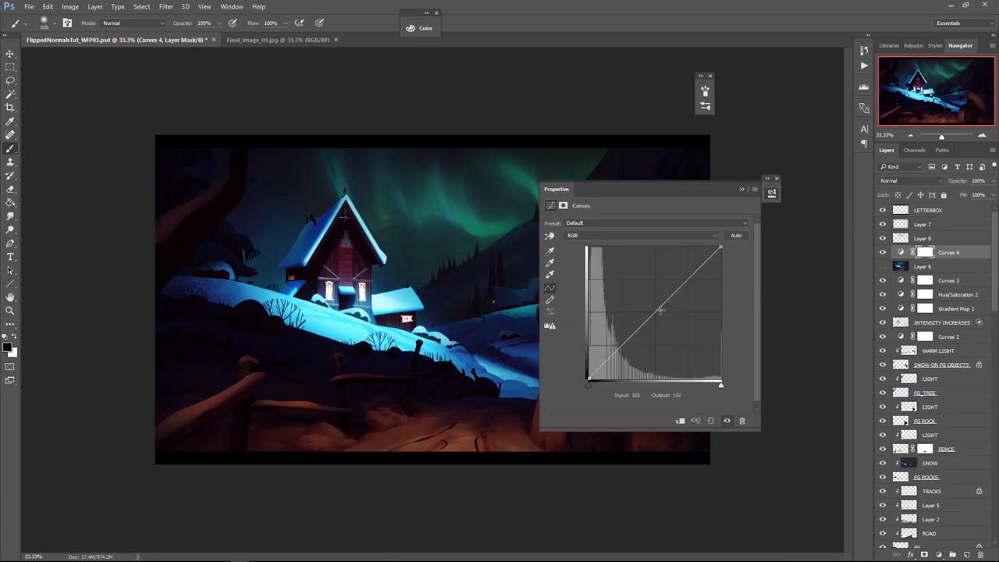
left_click(651, 311)
left_click_drag(590, 379, 589, 373)
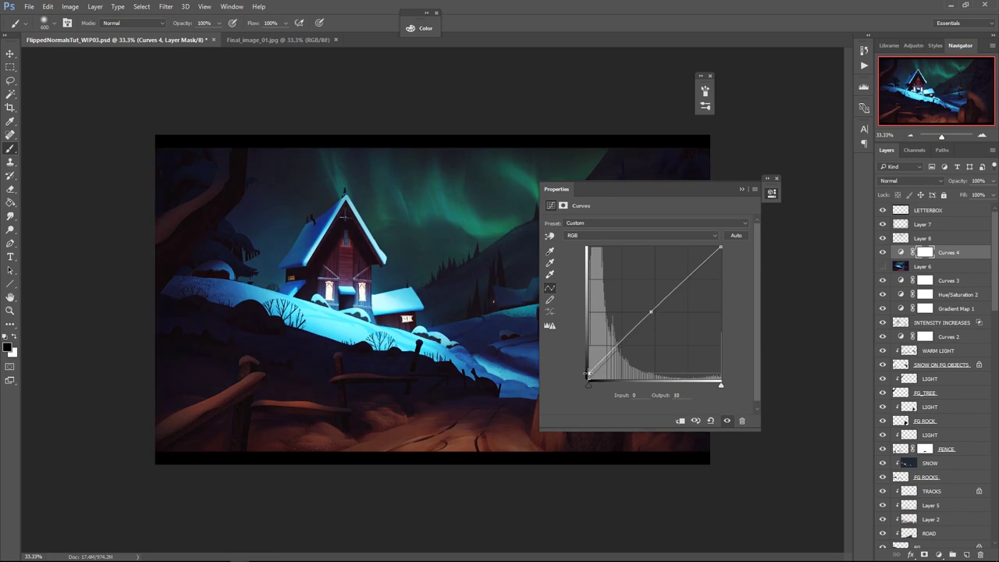
left_click(740, 190)
Darken the LIGHT layer clipped to BG HILL with Curves by lowering its shadows and midtones
left_click_drag(994, 291, 995, 414)
left_click(954, 396)
key("l")
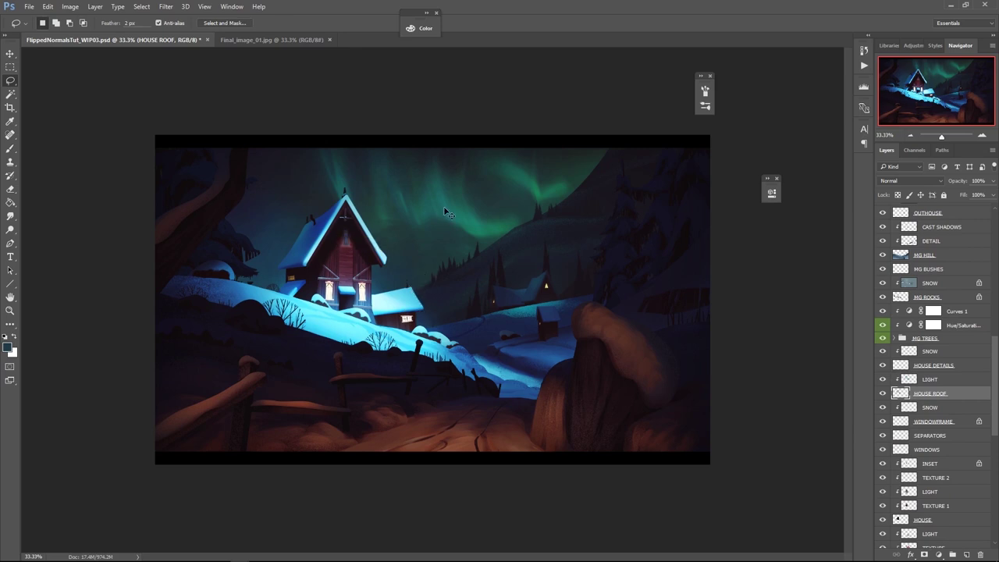
left_click_drag(994, 369, 995, 462)
left_click(952, 327)
key("ctrl+m")
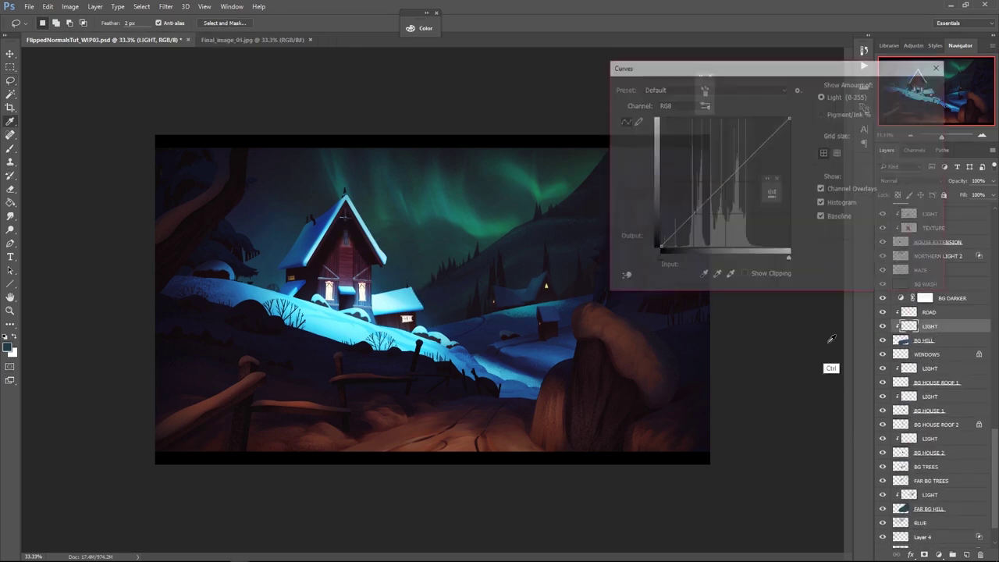
left_click_drag(691, 218, 690, 227)
left_click_drag(736, 172, 730, 177)
left_click(916, 91)
key("e")
key("r")
key("e")
key("l")
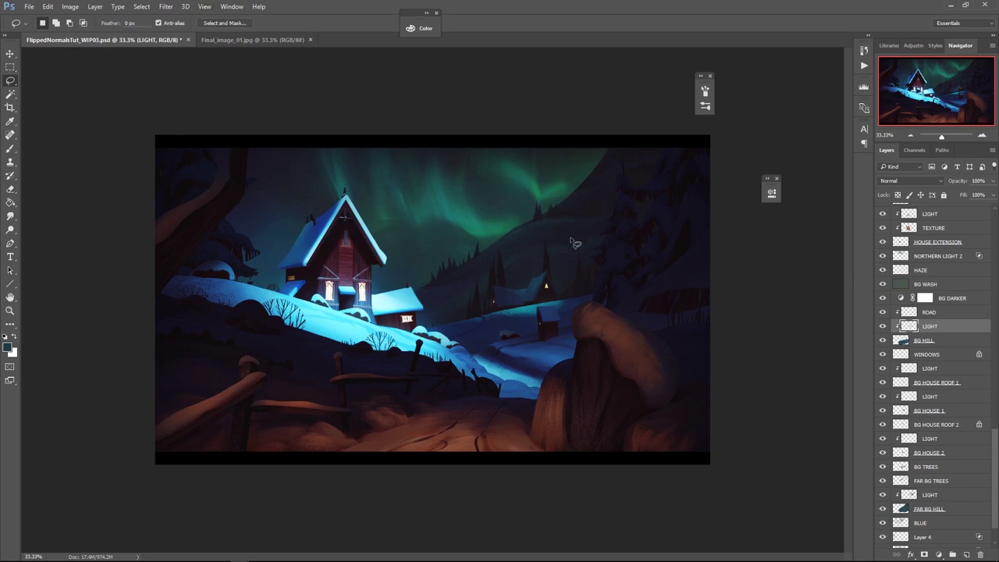
left_click_drag(995, 447, 992, 368)
left_click(946, 347)
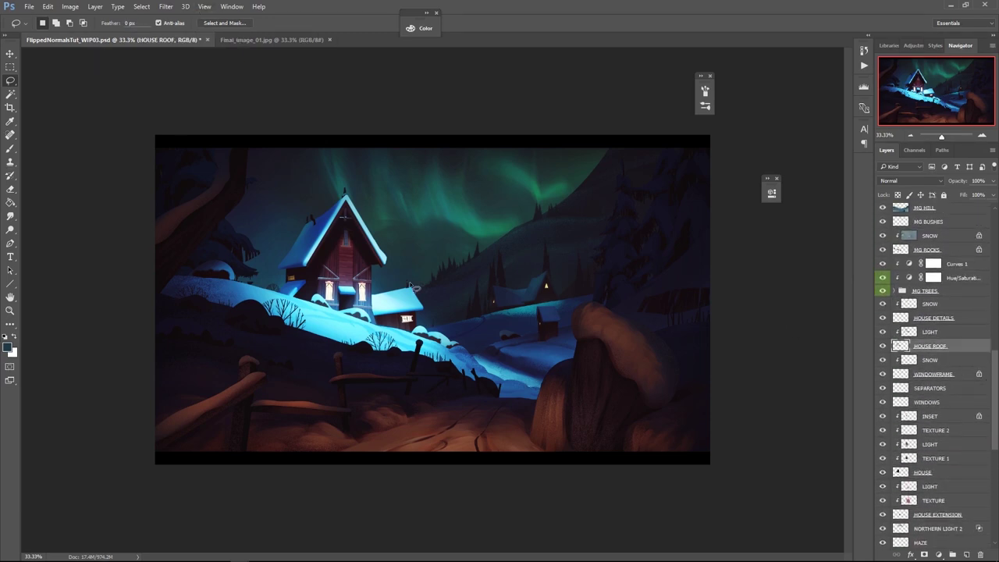
key("z")
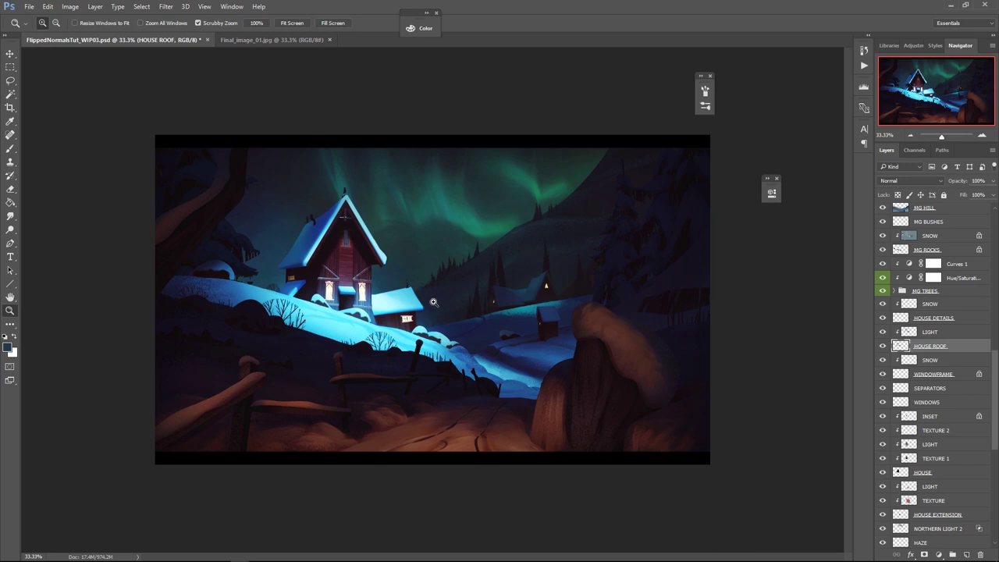
left_click(449, 277)
key("l")
scroll(931, 468, "down", 5)
On the LIGHT layer above BG HILL, lasso part of the background slope, hide the selection edges and sample a teal brush colour
left_click(930, 388)
key("l")
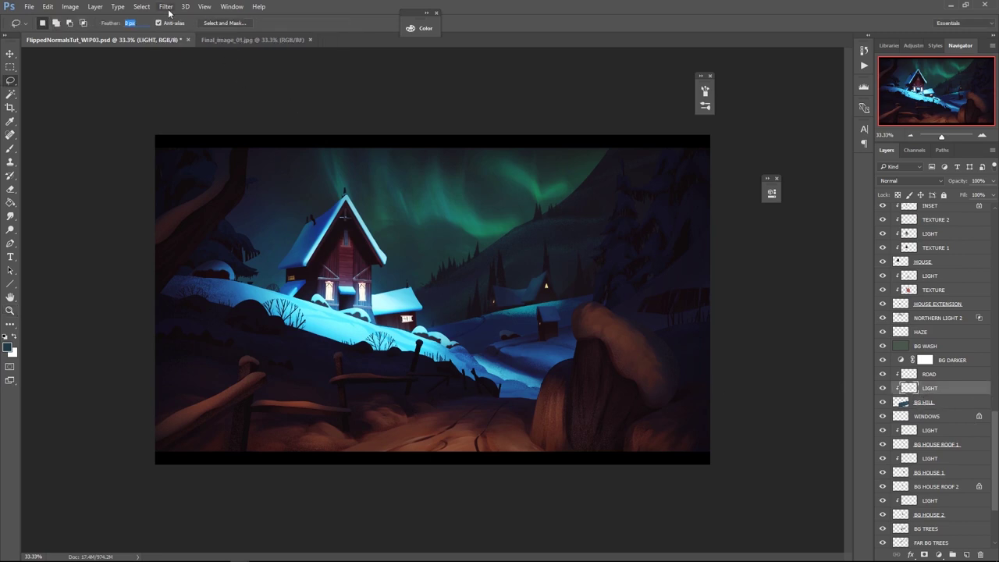
mouse_move(451, 325)
left_mouse_down()
mouse_move(540, 320)
mouse_move(455, 320)
left_mouse_up()
key("b")
key("ctrl+h")
left_click(541, 307, "alt")
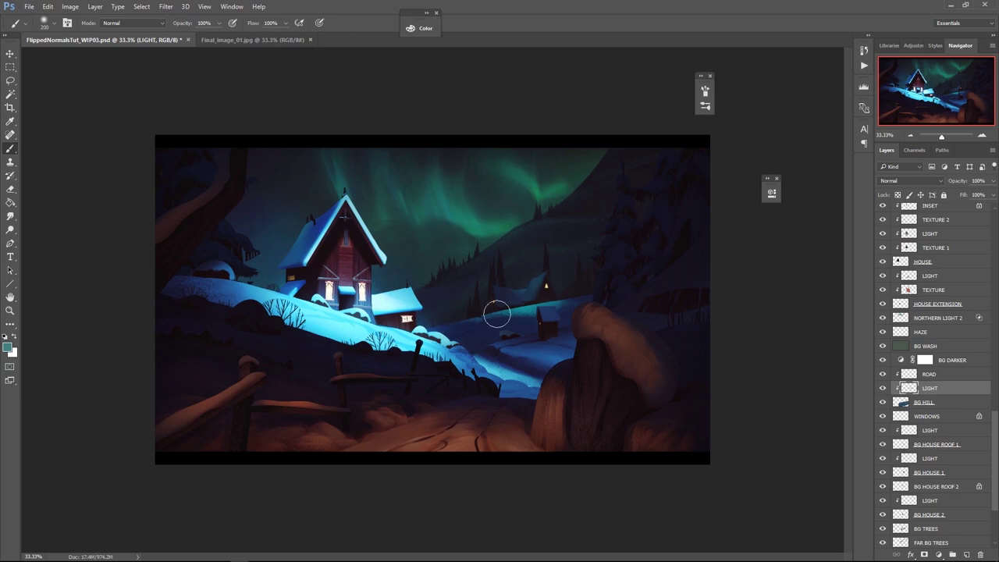